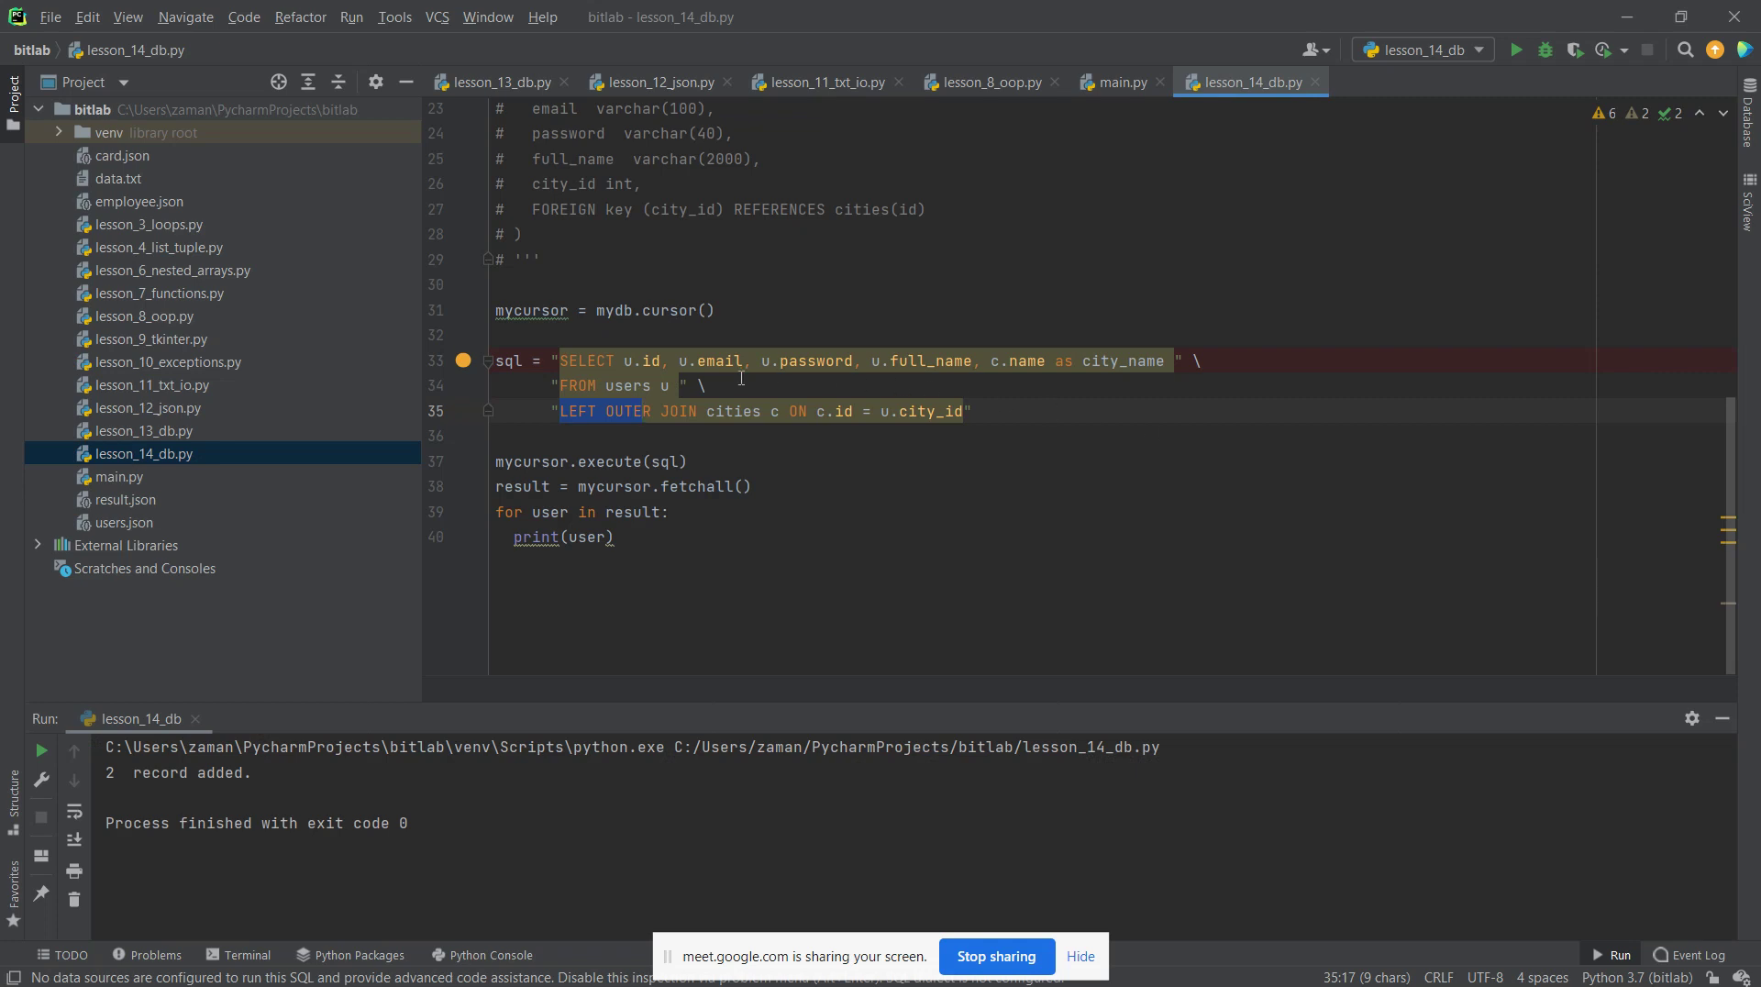
# Examine the query's LEFT OUTER JOIN clause on cities, checking it against the SQL joins diagram in Chrome
pyautogui.click(567, 415)
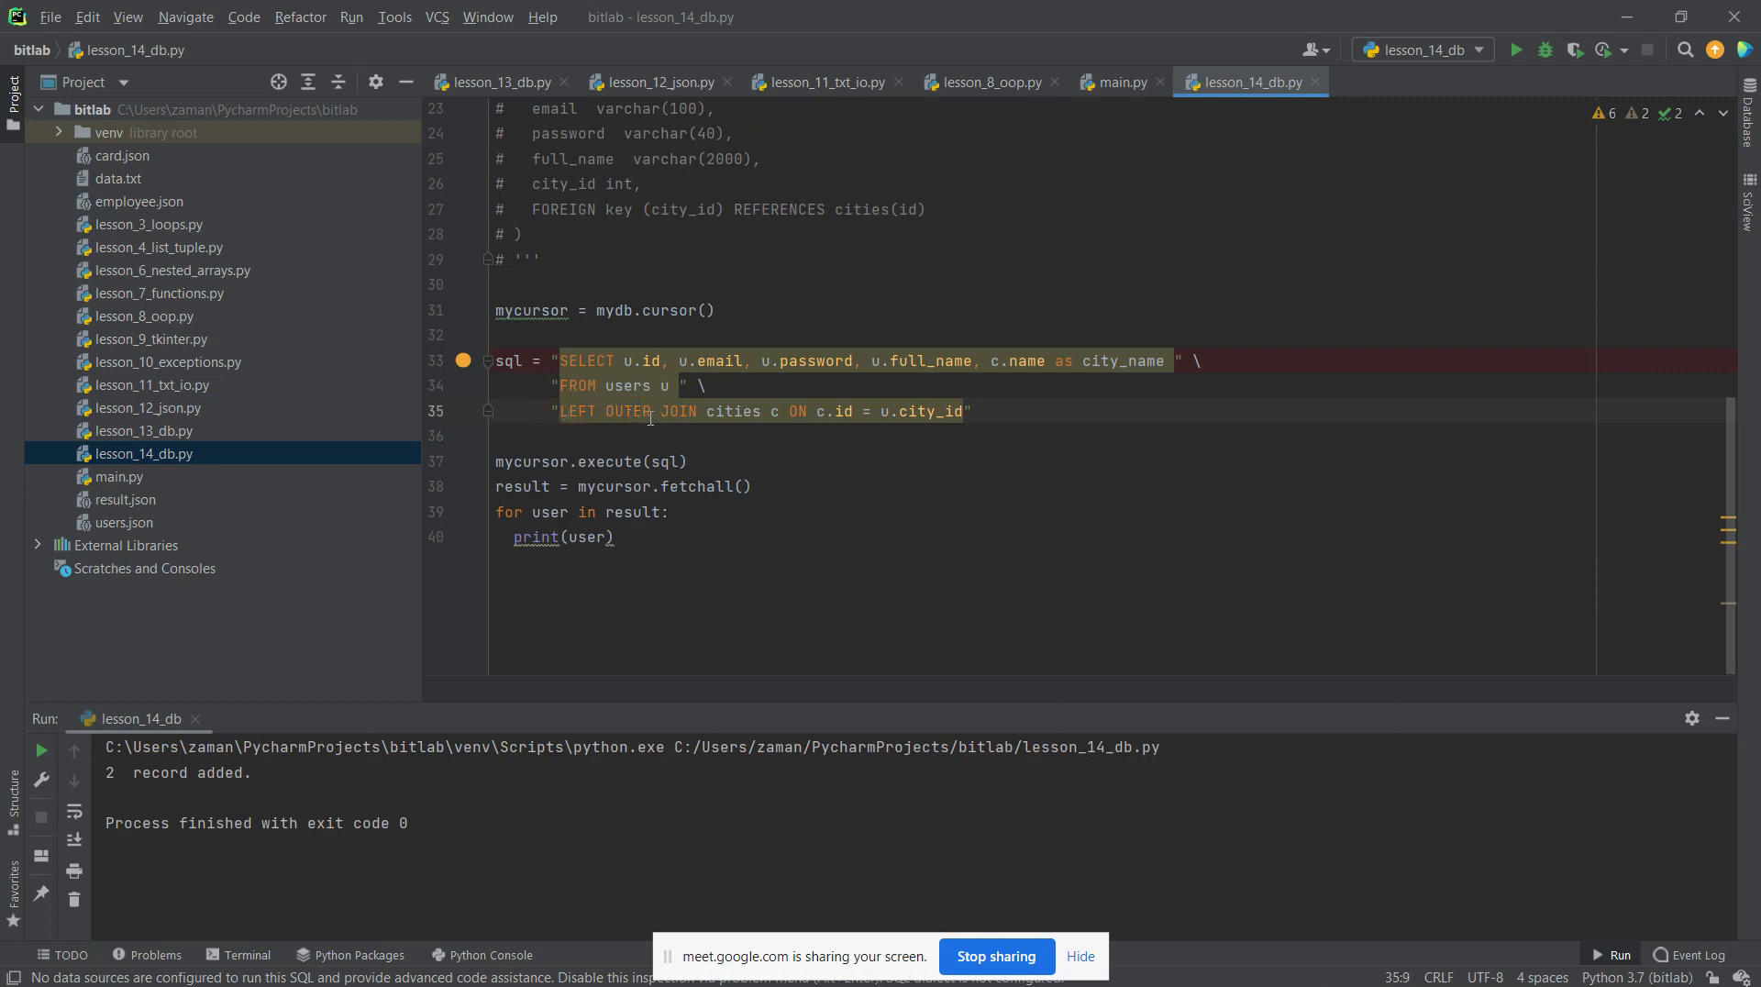
pyautogui.moveTo(658, 418)
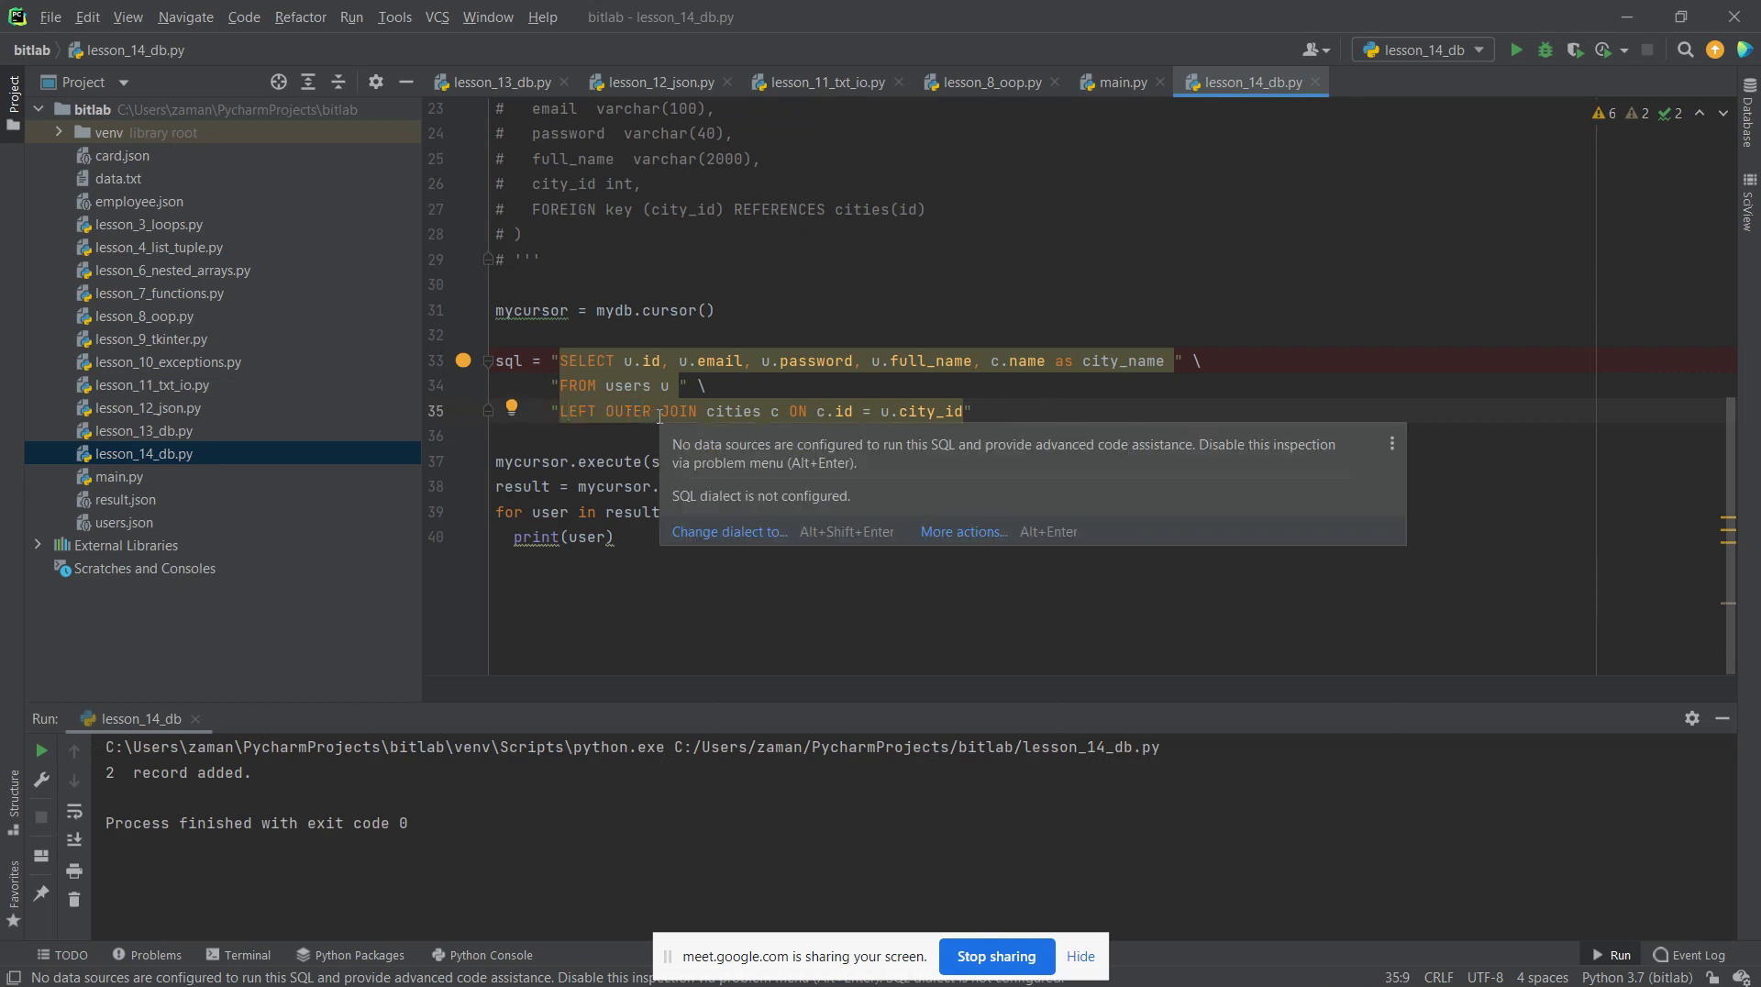
pyautogui.doubleClick(733, 412)
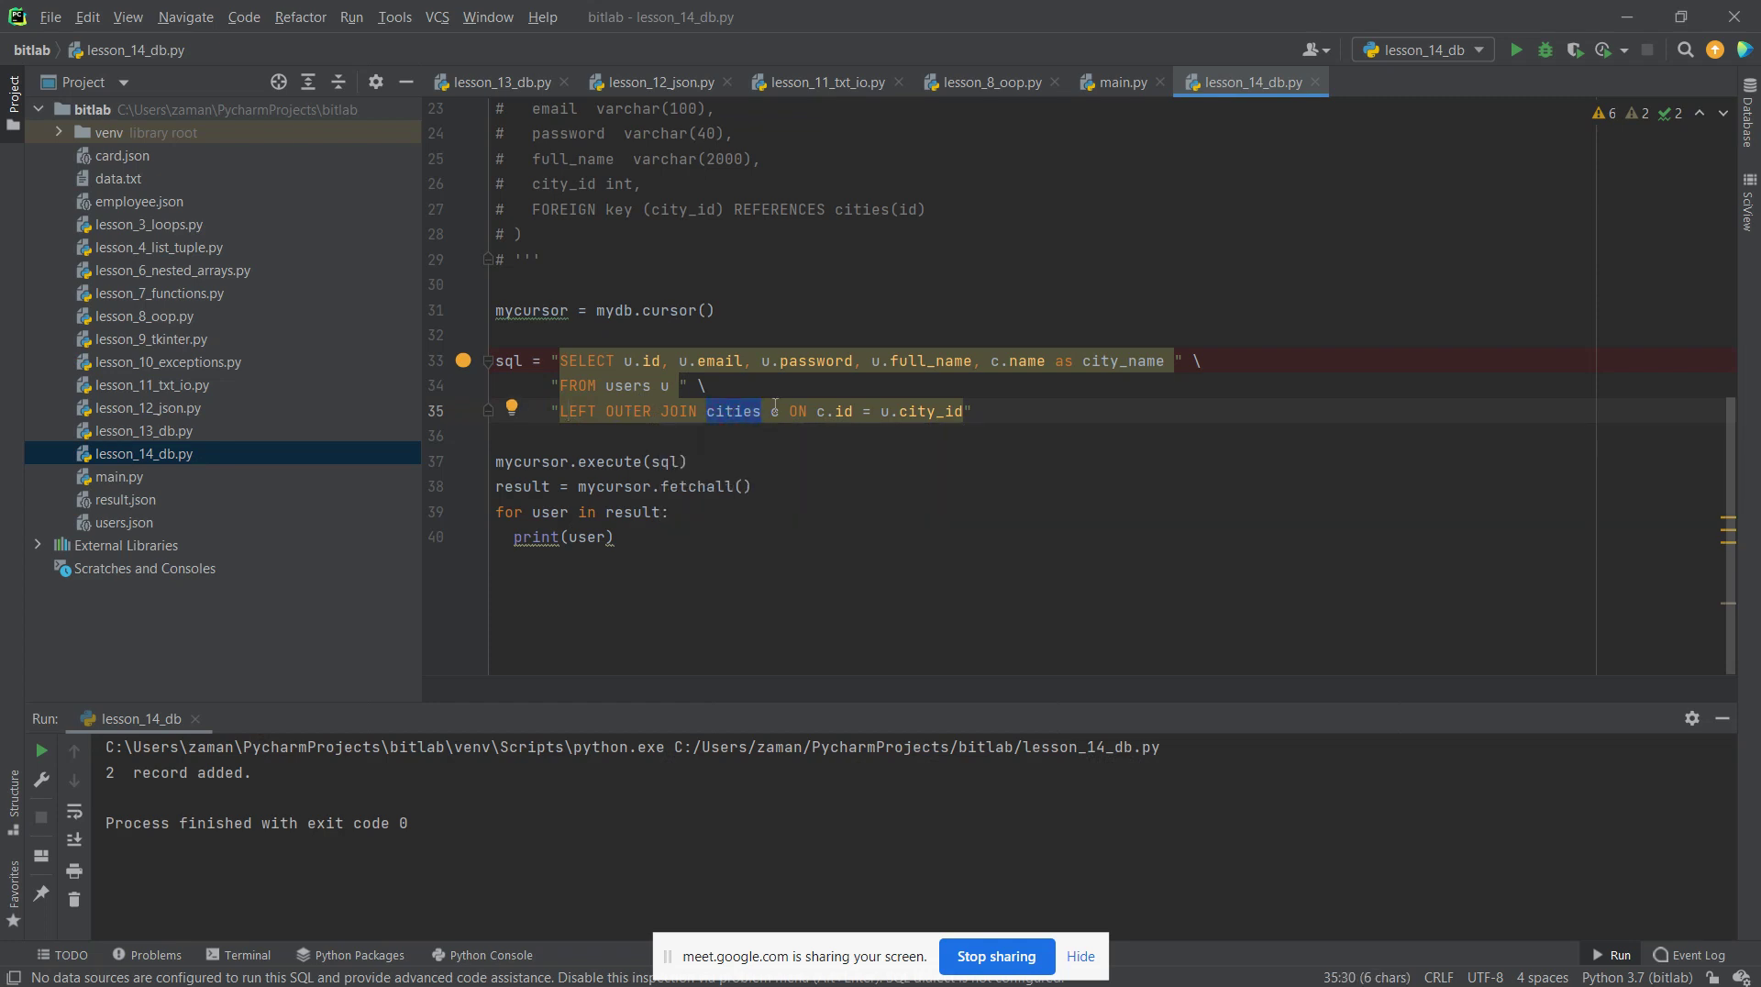
pyautogui.moveTo(775, 406)
pyautogui.hotkey('alt', 'Tab')
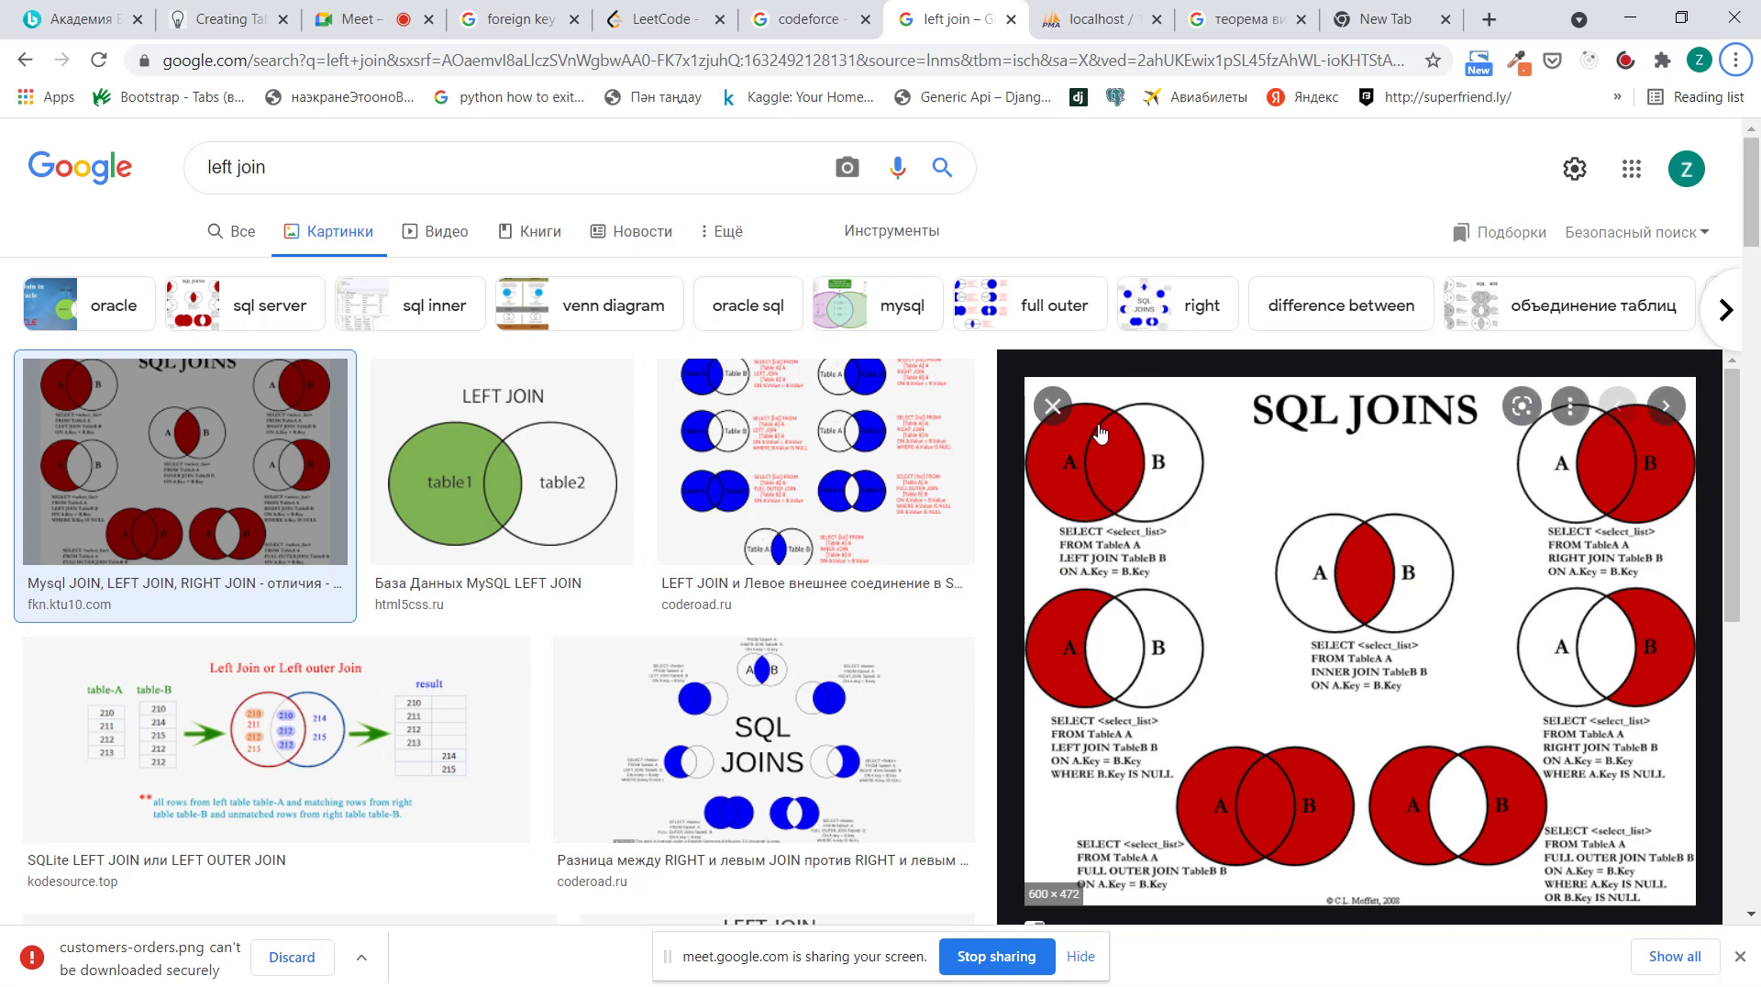
pyautogui.hotkey('alt', 'Tab')
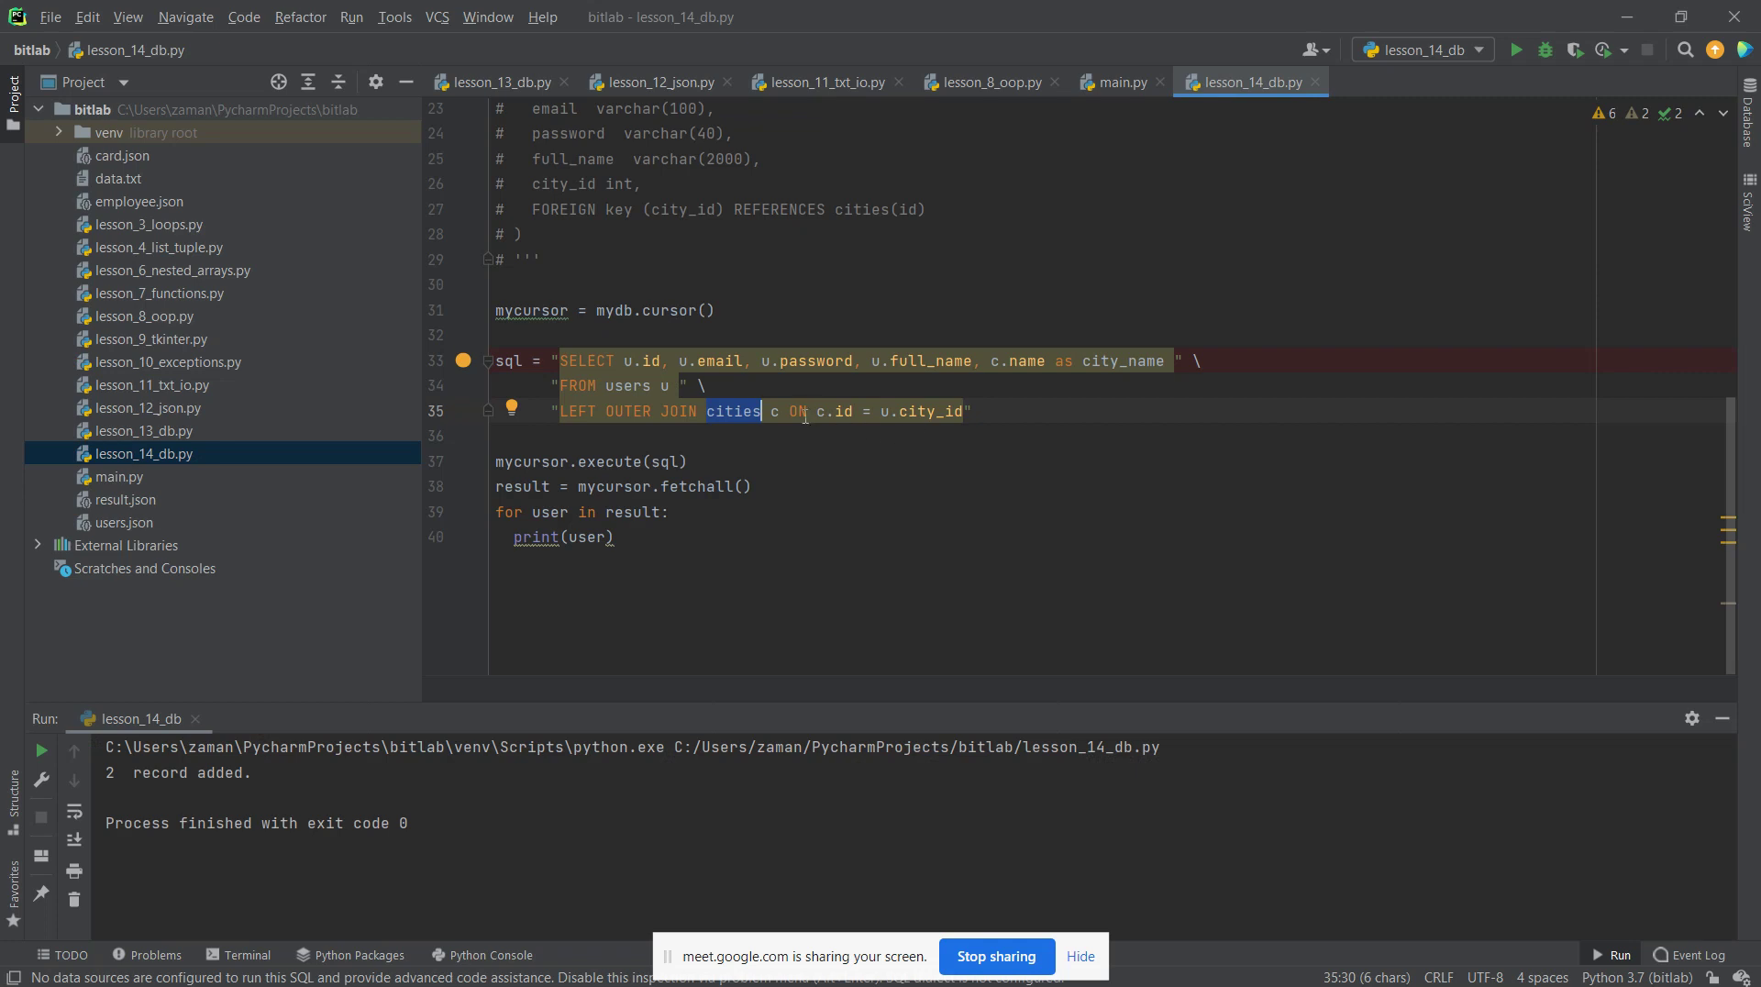
pyautogui.doubleClick(796, 411)
pyautogui.click(816, 411)
pyautogui.moveTo(827, 410); pyautogui.dragTo(951, 410)
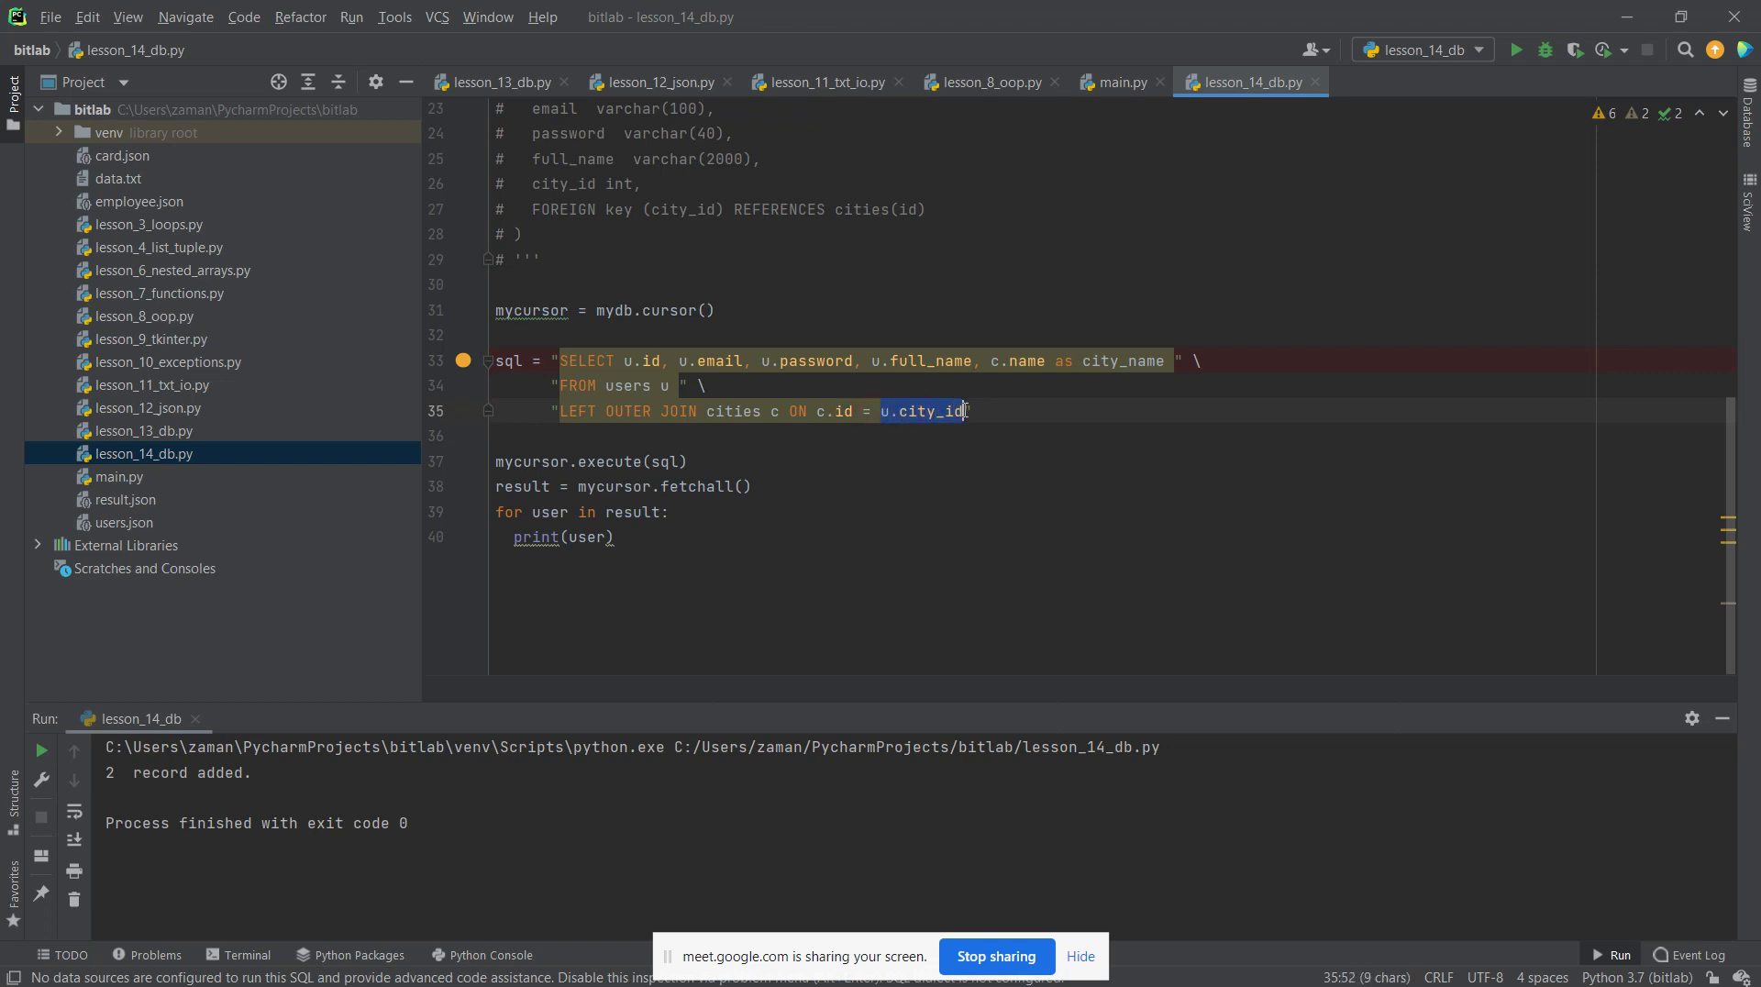
# Switch to phpMyAdmin in Chrome, browse the cities table of python_sql, and compare its id column with c.id in the PyCharm query
pyautogui.hotkey('alt', 'Tab')
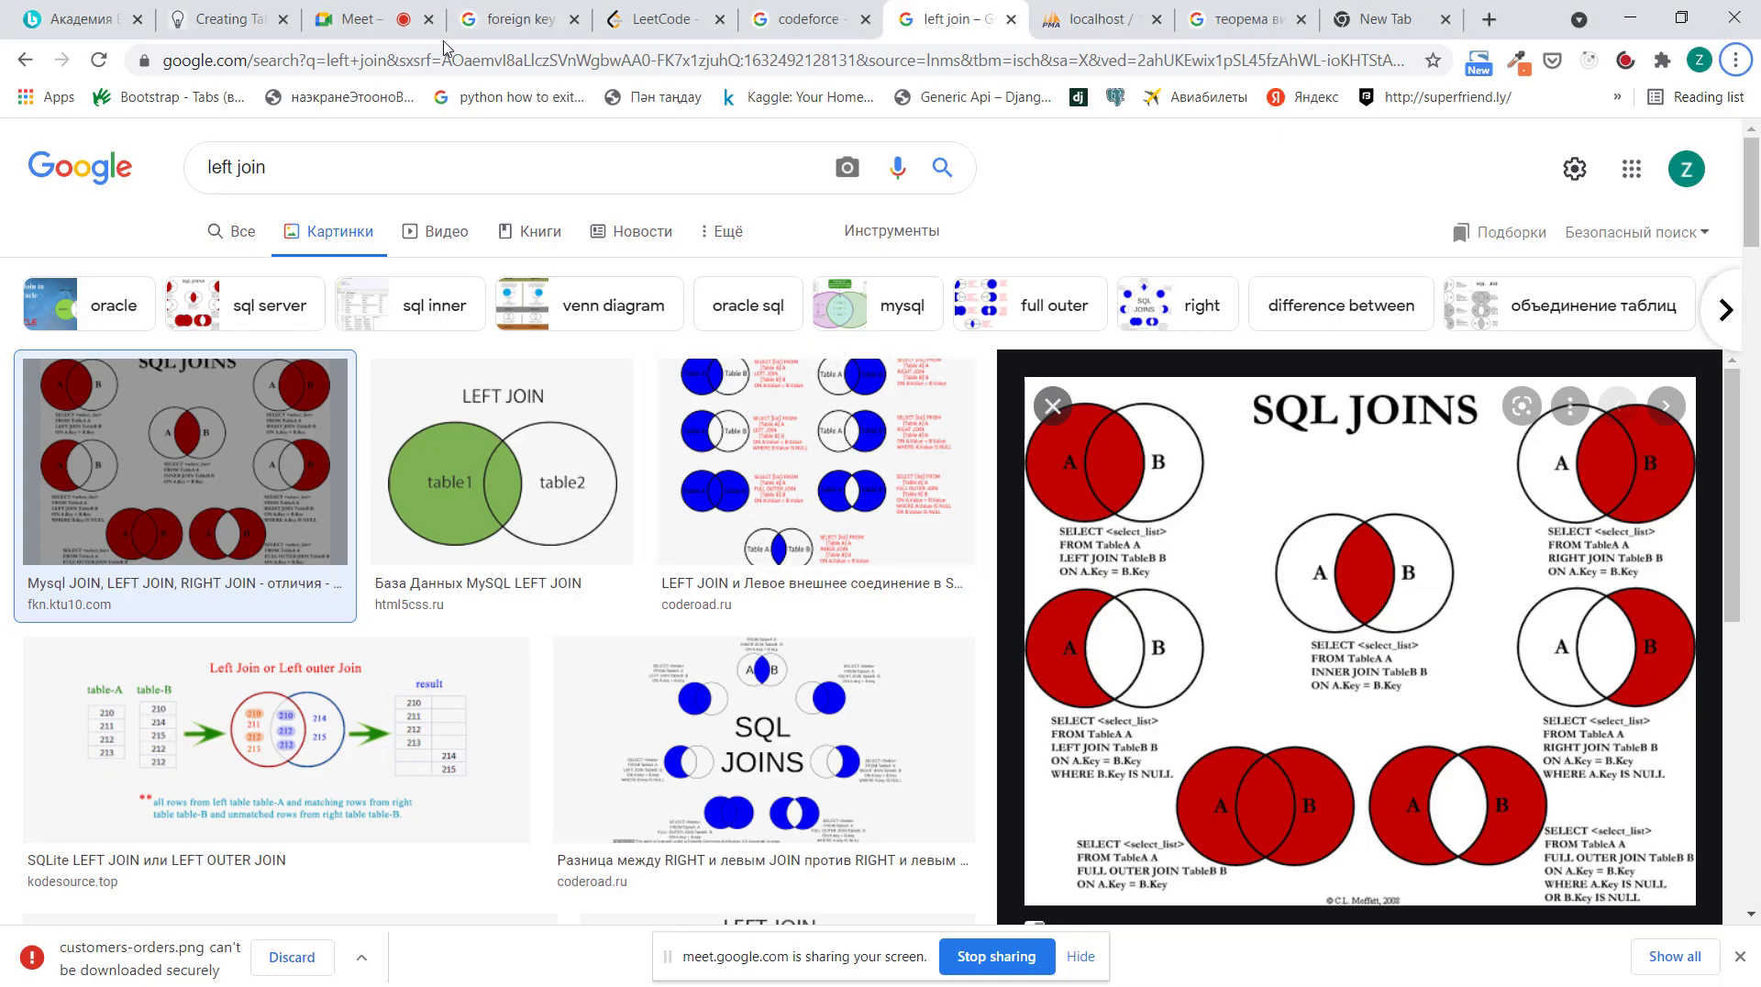
pyautogui.click(1080, 9)
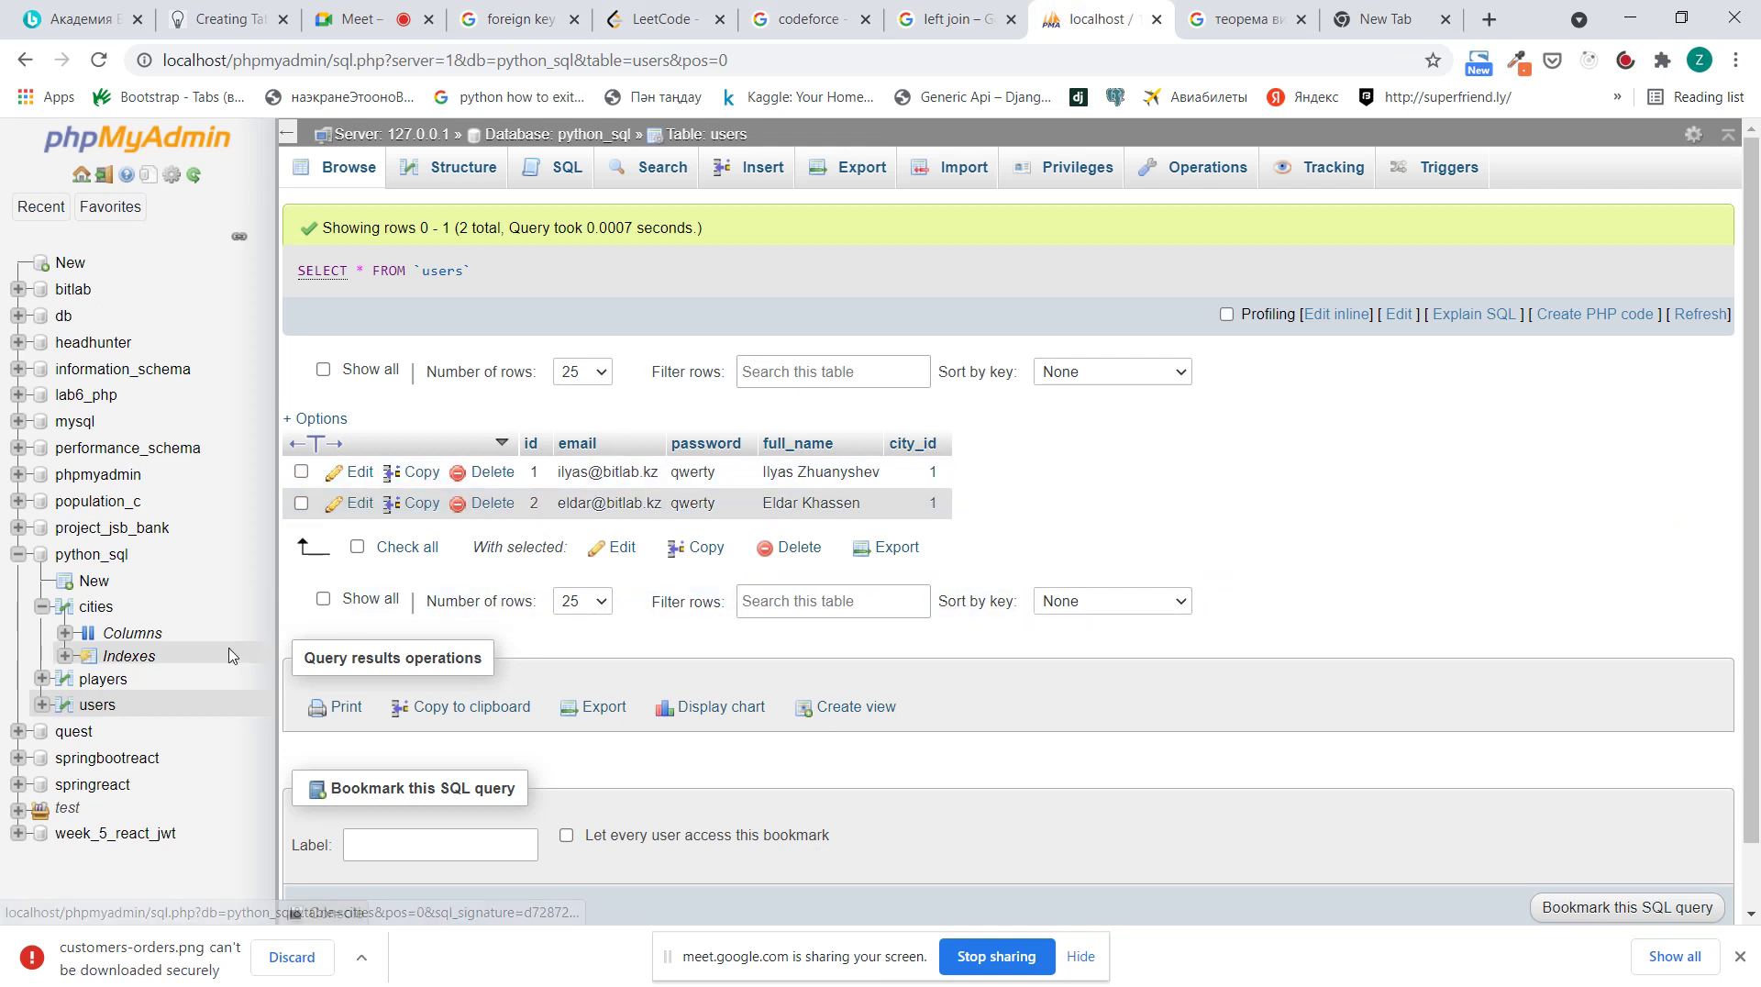
pyautogui.click(96, 606)
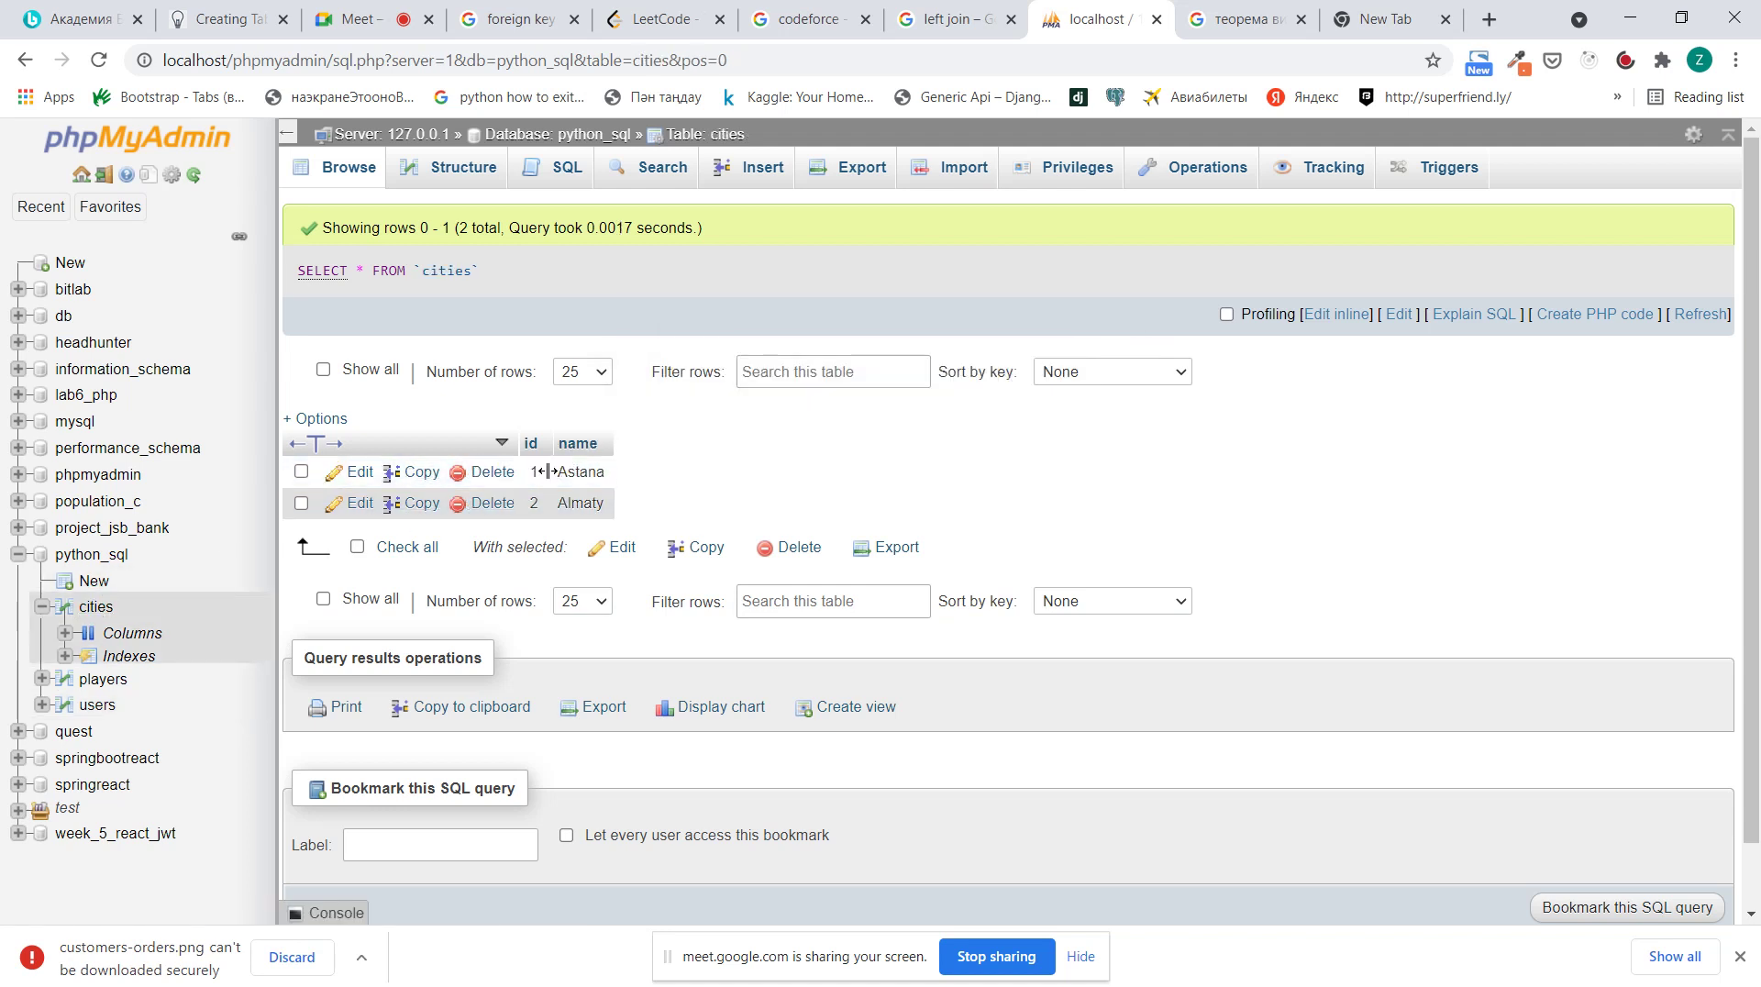
pyautogui.hotkey('alt', 'Tab')
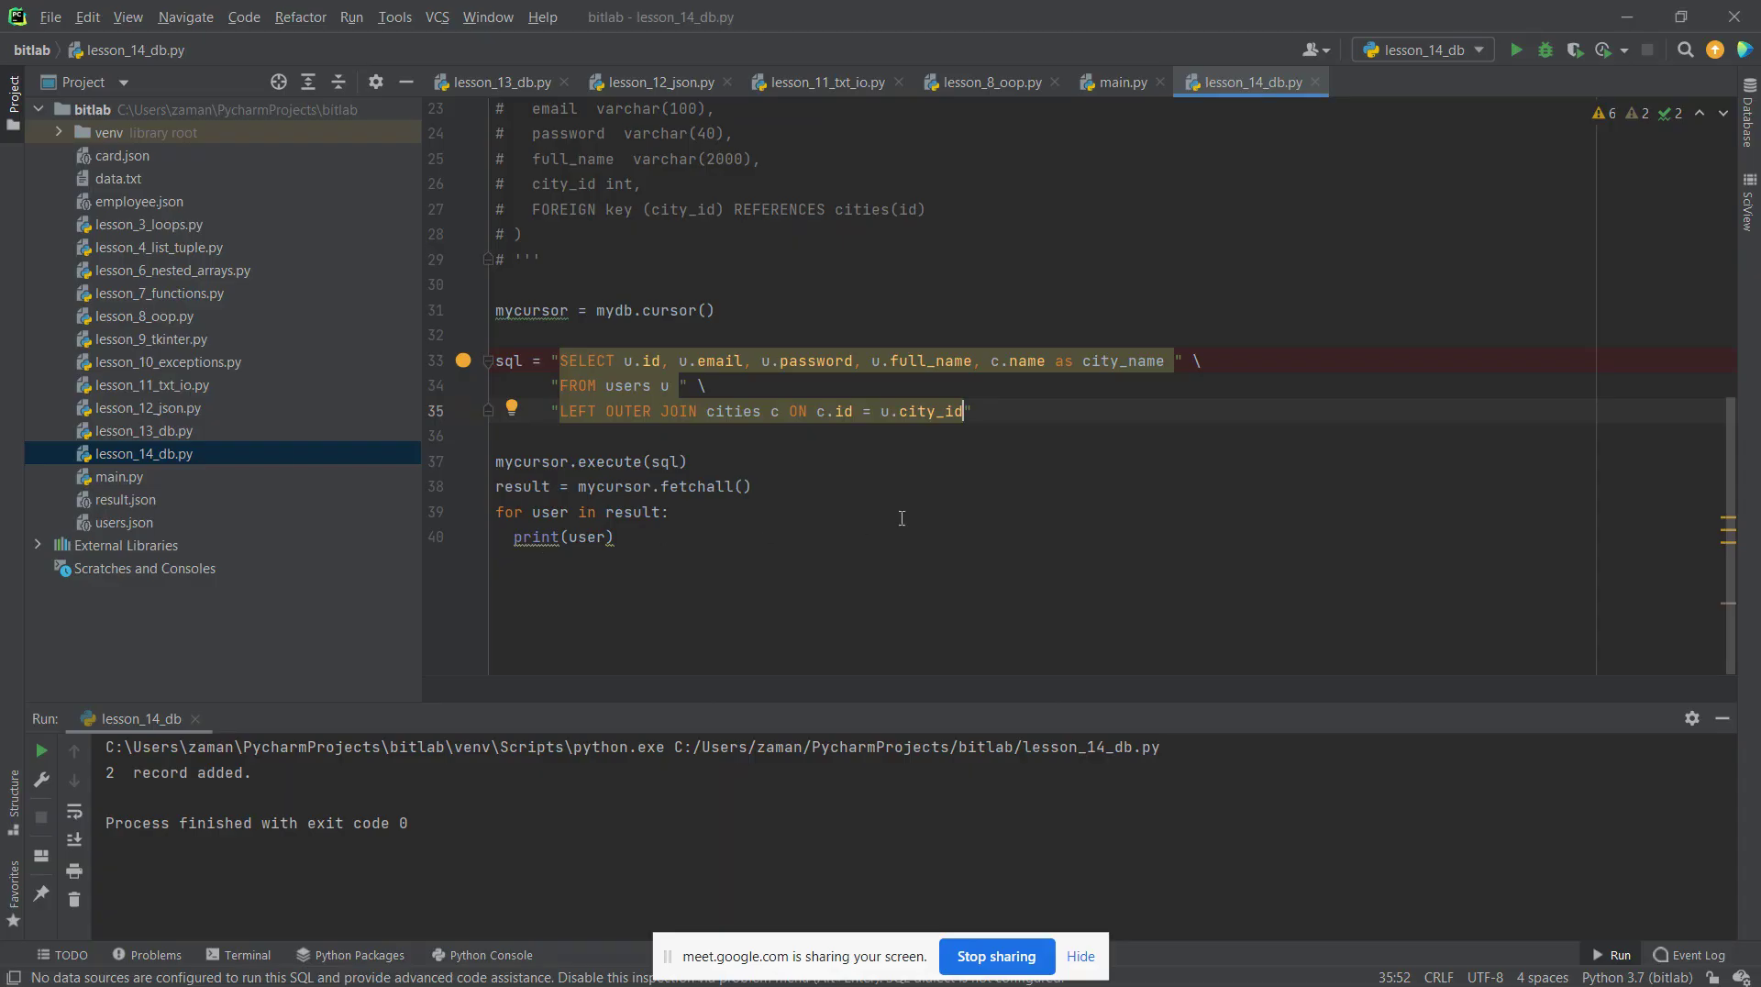
pyautogui.click(850, 415)
pyautogui.hotkey('alt', 'Tab')
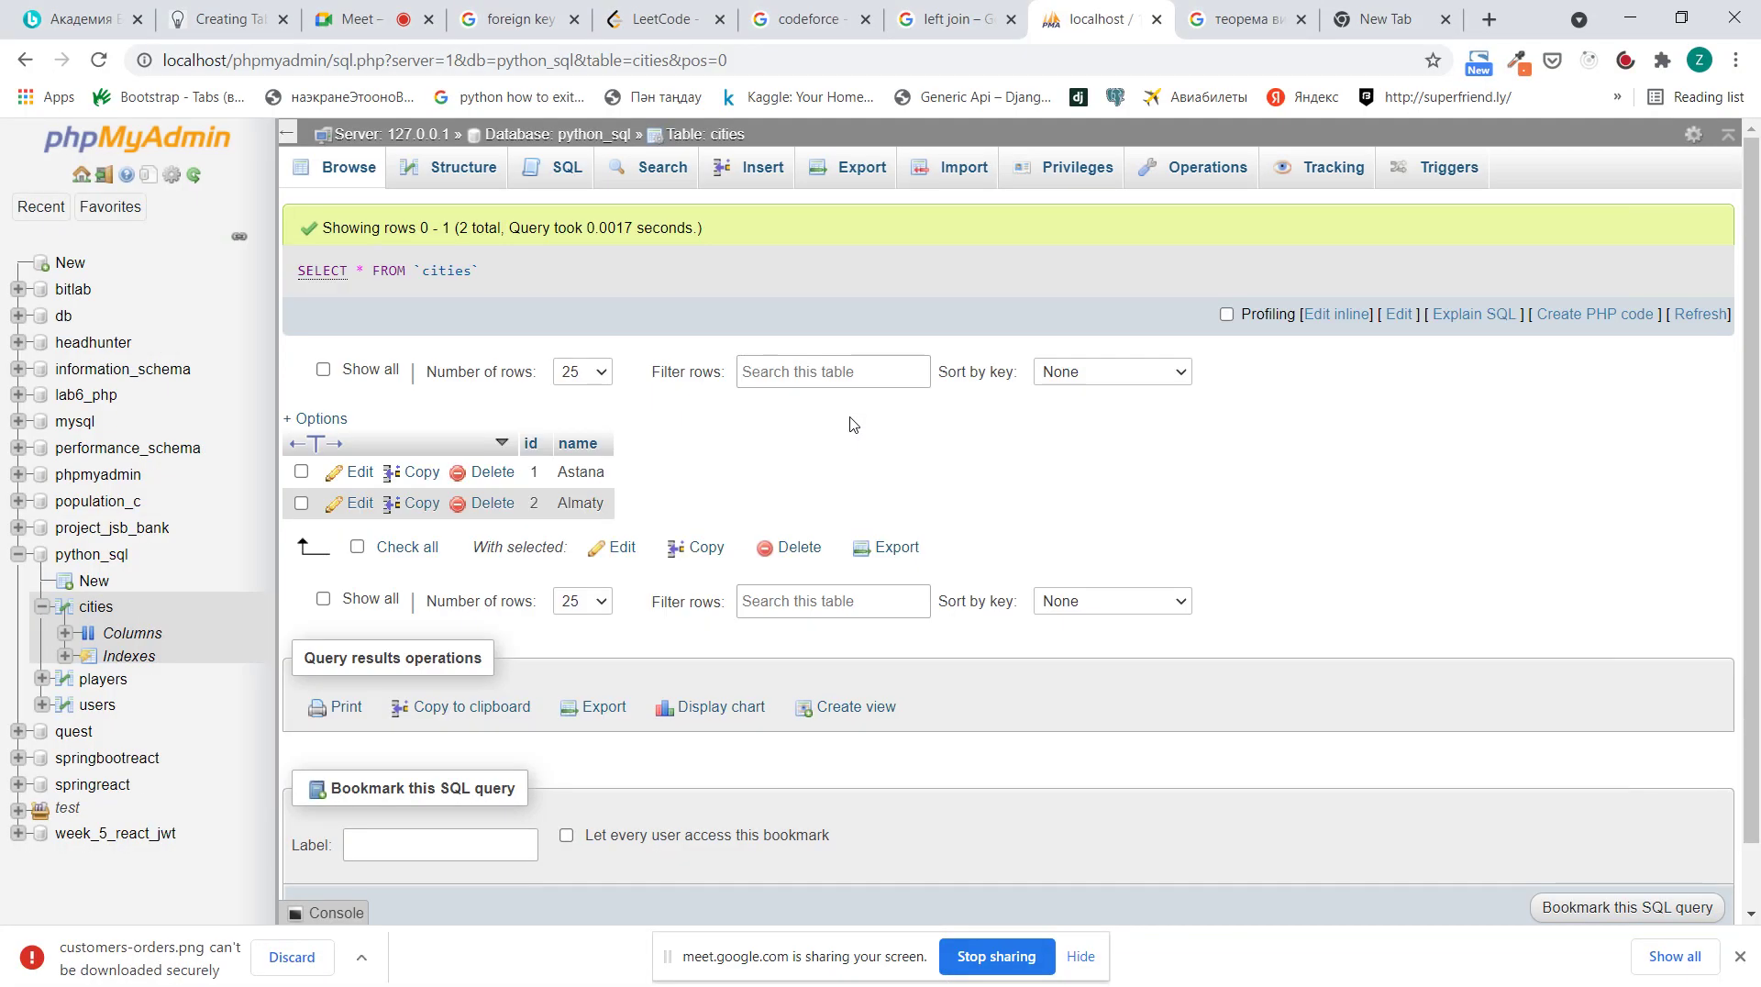
pyautogui.hotkey('alt', 'Tab')
pyautogui.hotkey('alt', 'Tab')
pyautogui.hotkey('alt', 'Tab')
pyautogui.hotkey('alt', 'Tab')
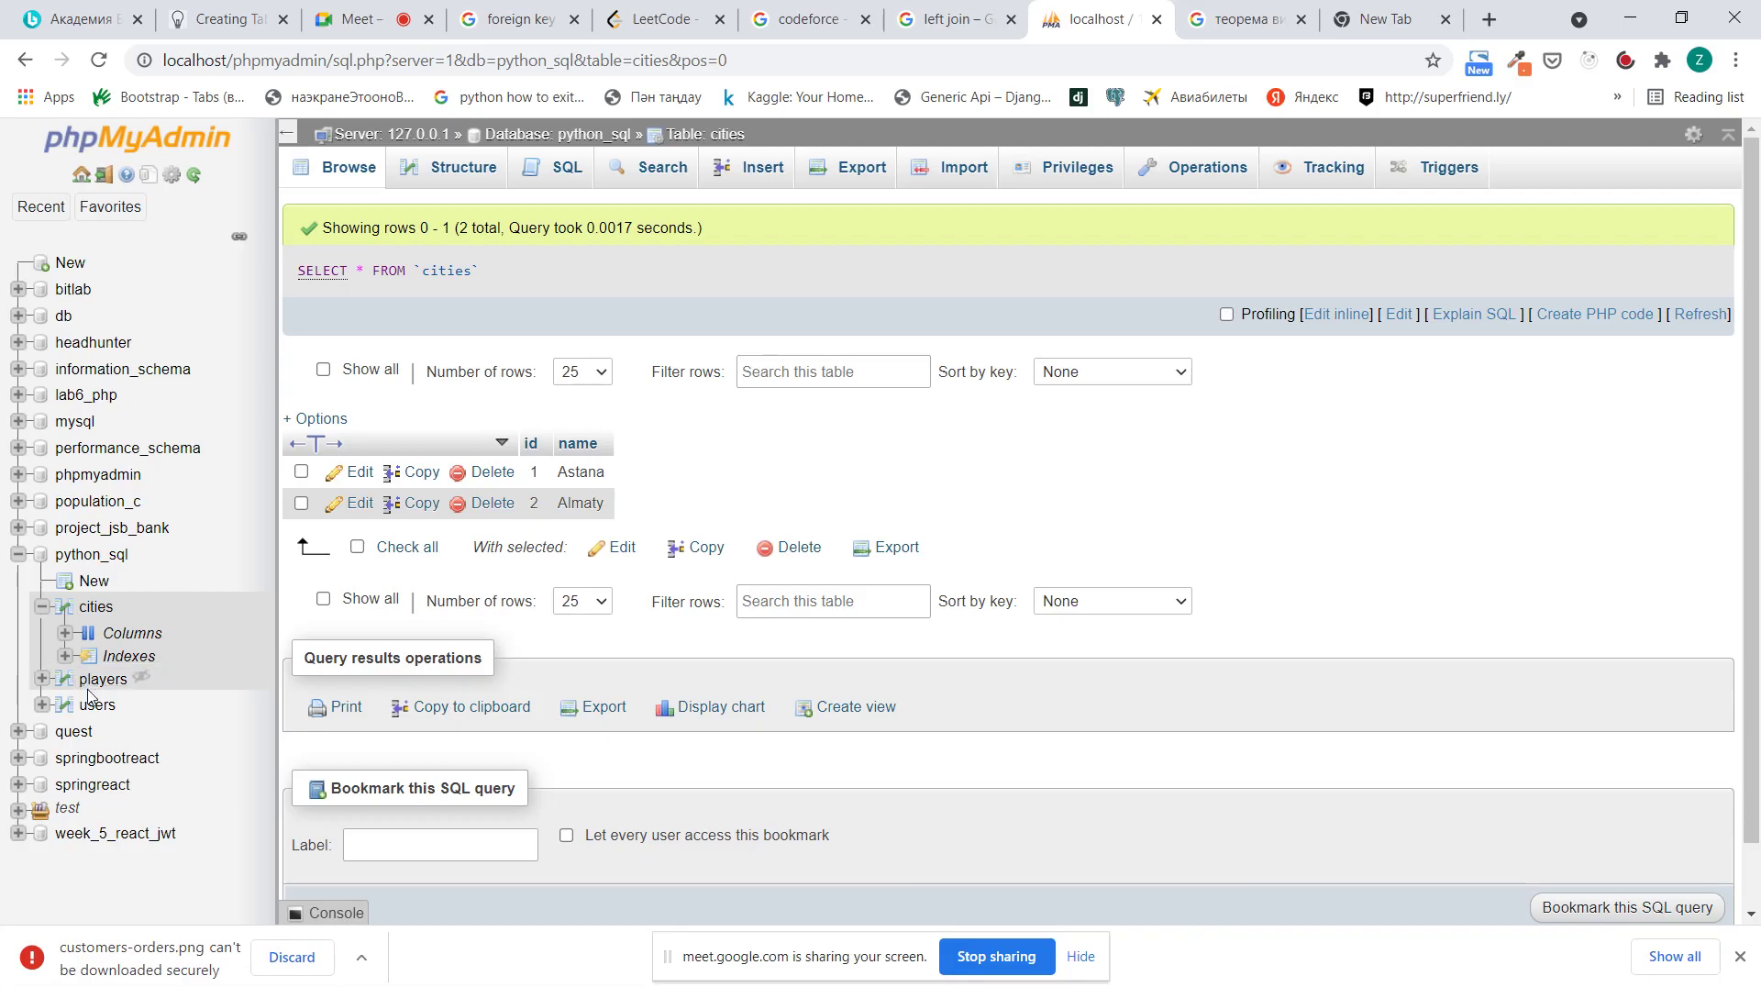
# Browse the users table in phpMyAdmin and compare its city_id column with u.city_id in the PyCharm query
pyautogui.click(92, 703)
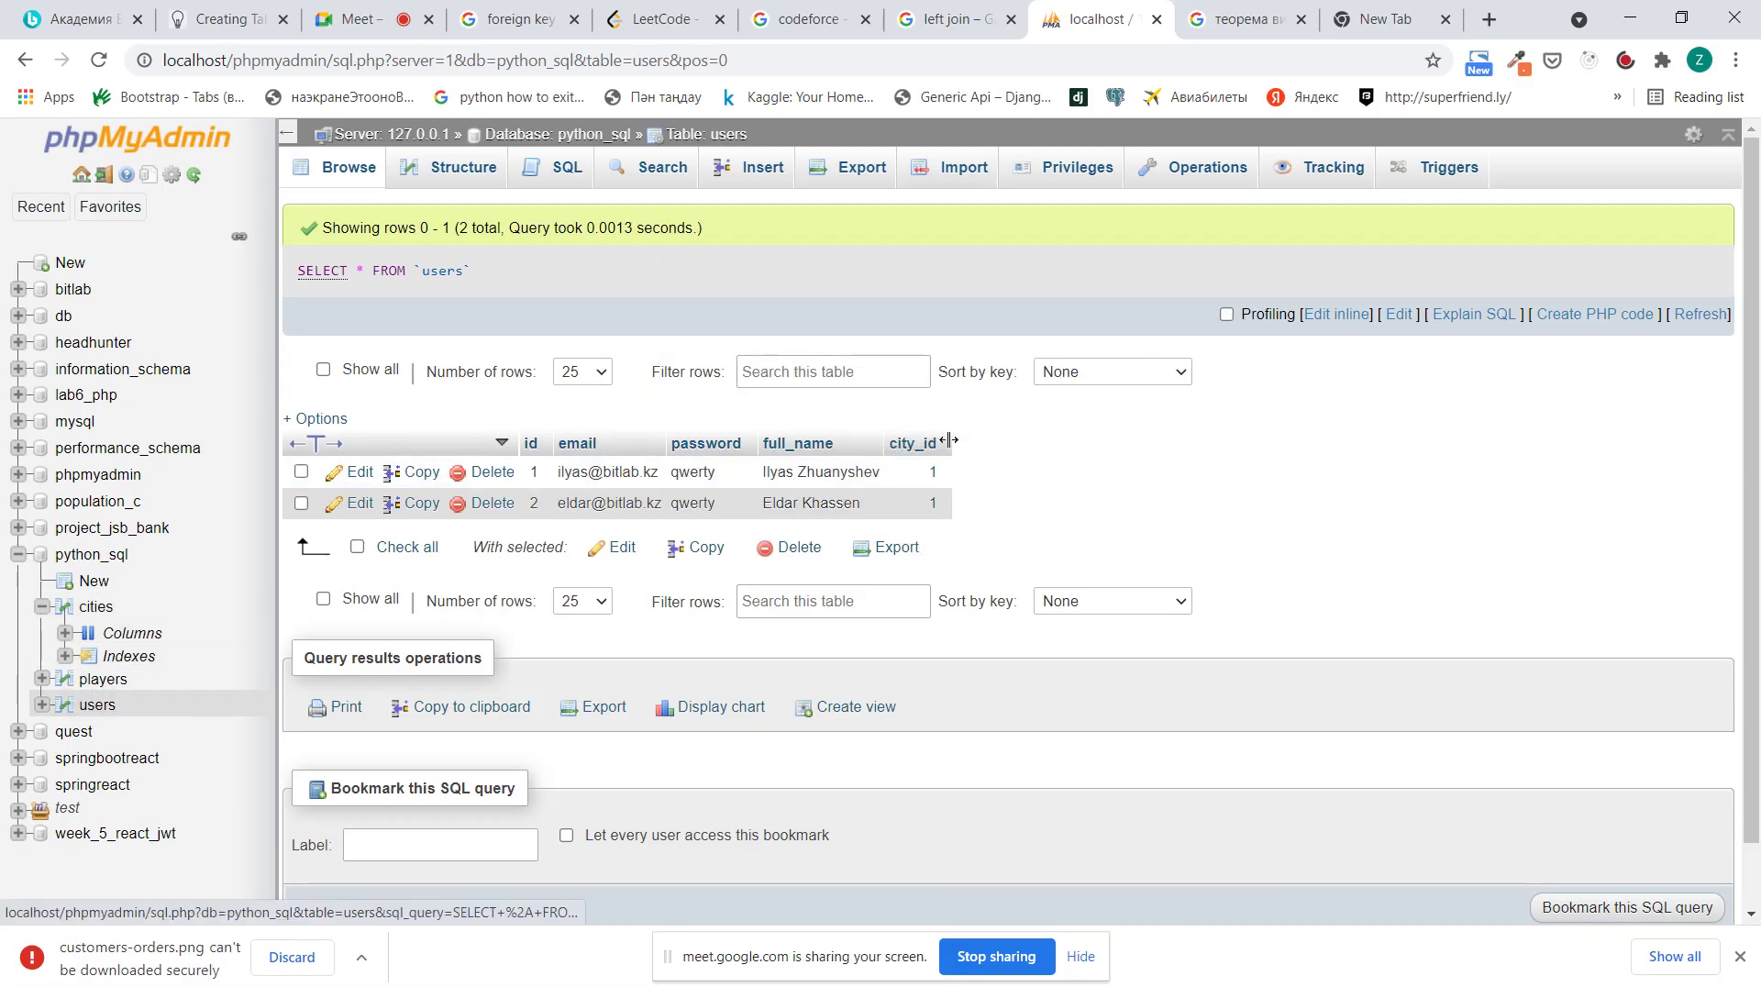
pyautogui.hotkey('alt', 'Tab')
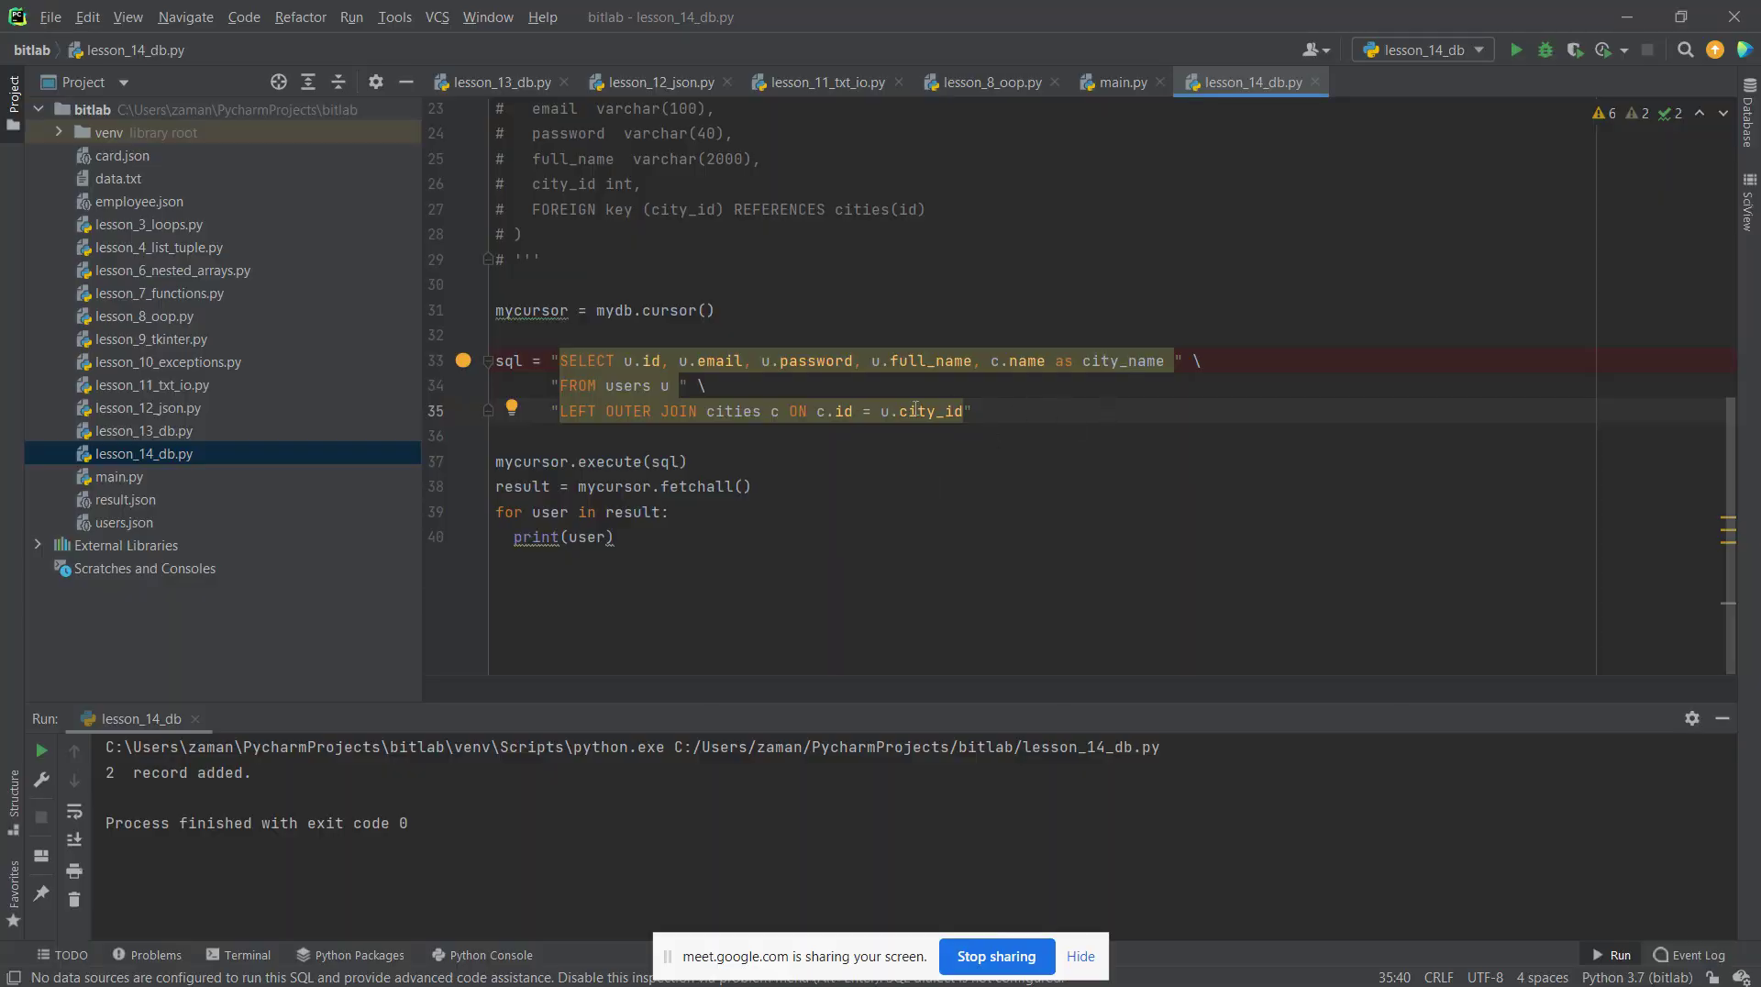
pyautogui.doubleClick(916, 409)
pyautogui.moveTo(883, 415); pyautogui.dragTo(968, 409)
pyautogui.click(969, 409)
pyautogui.hotkey('alt', 'Tab')
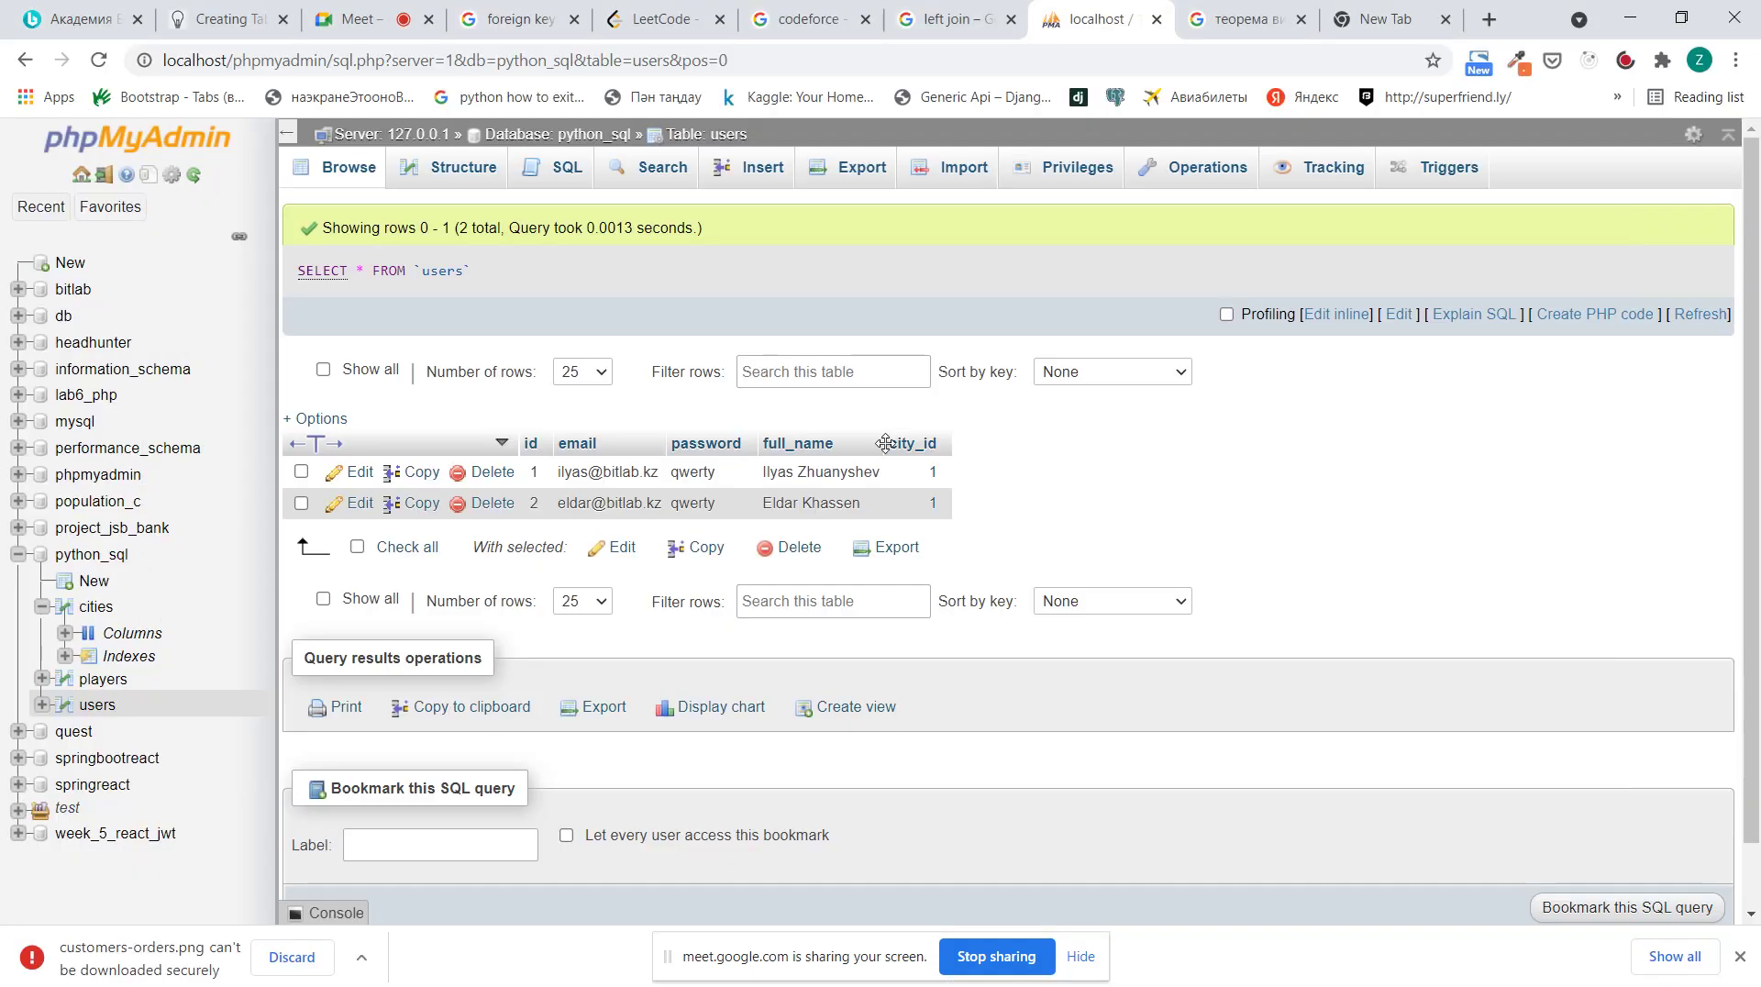
pyautogui.doubleClick(935, 471)
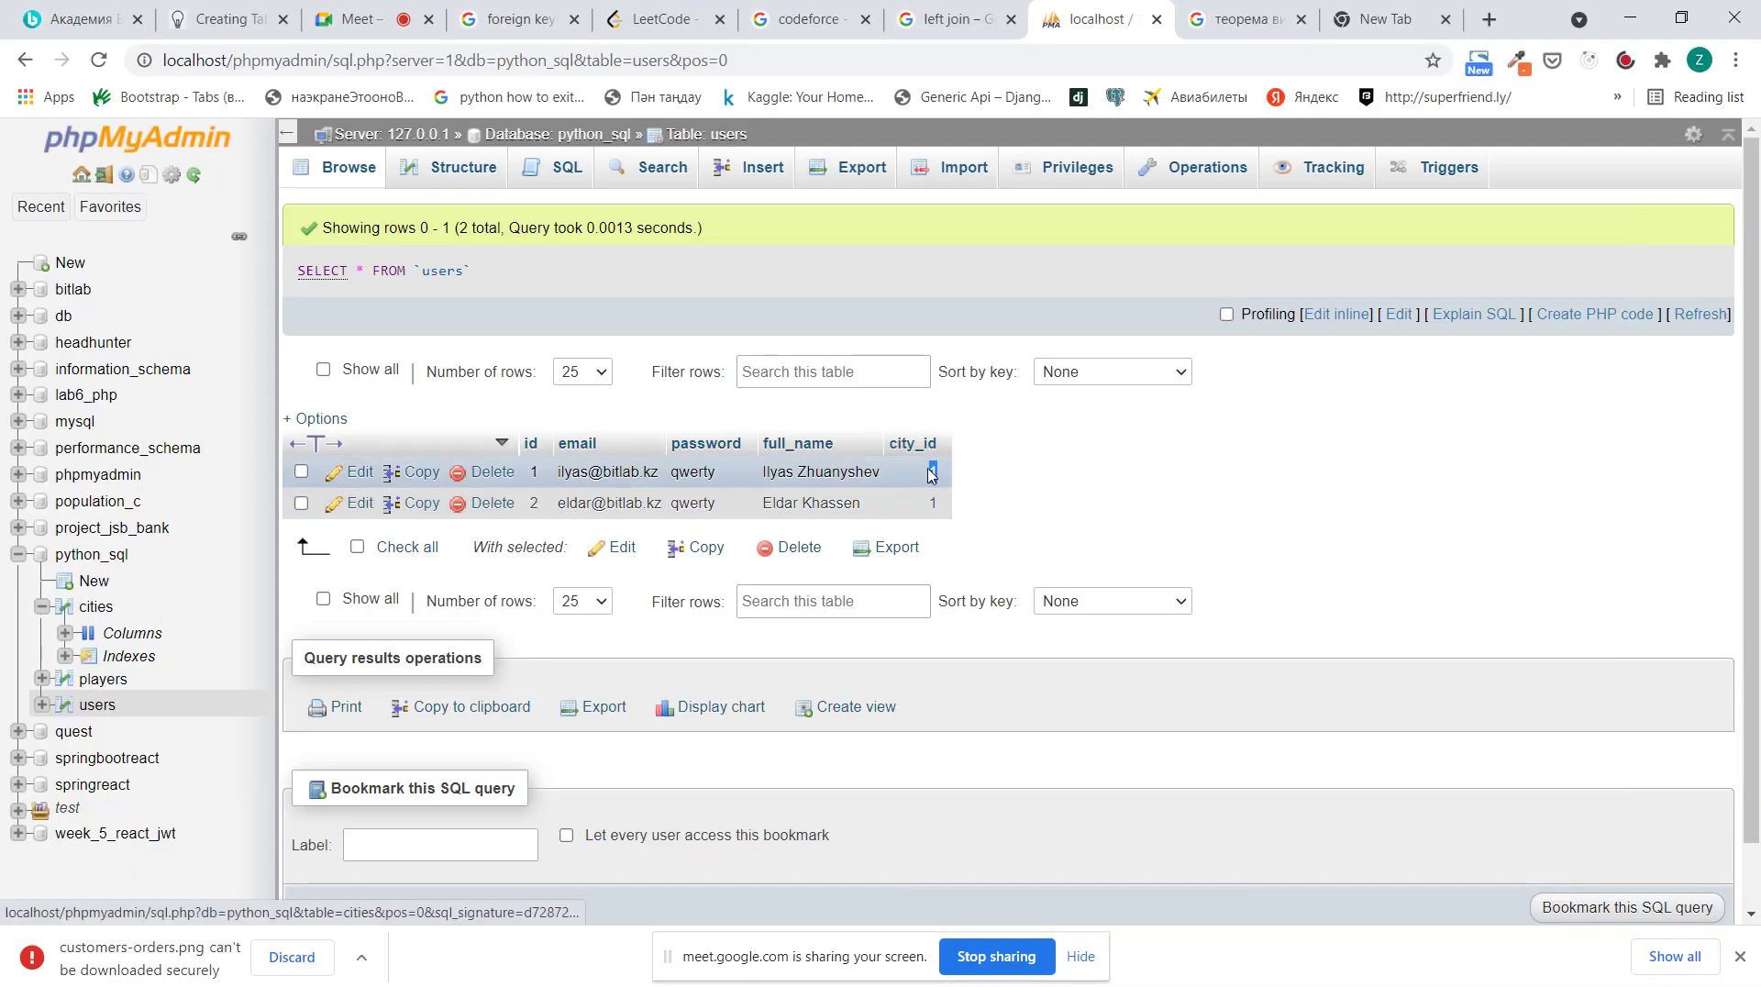
# Look up the first user's city_id in the cities table and highlight the matching row, checking back against the PyCharm query
pyautogui.click(93, 606)
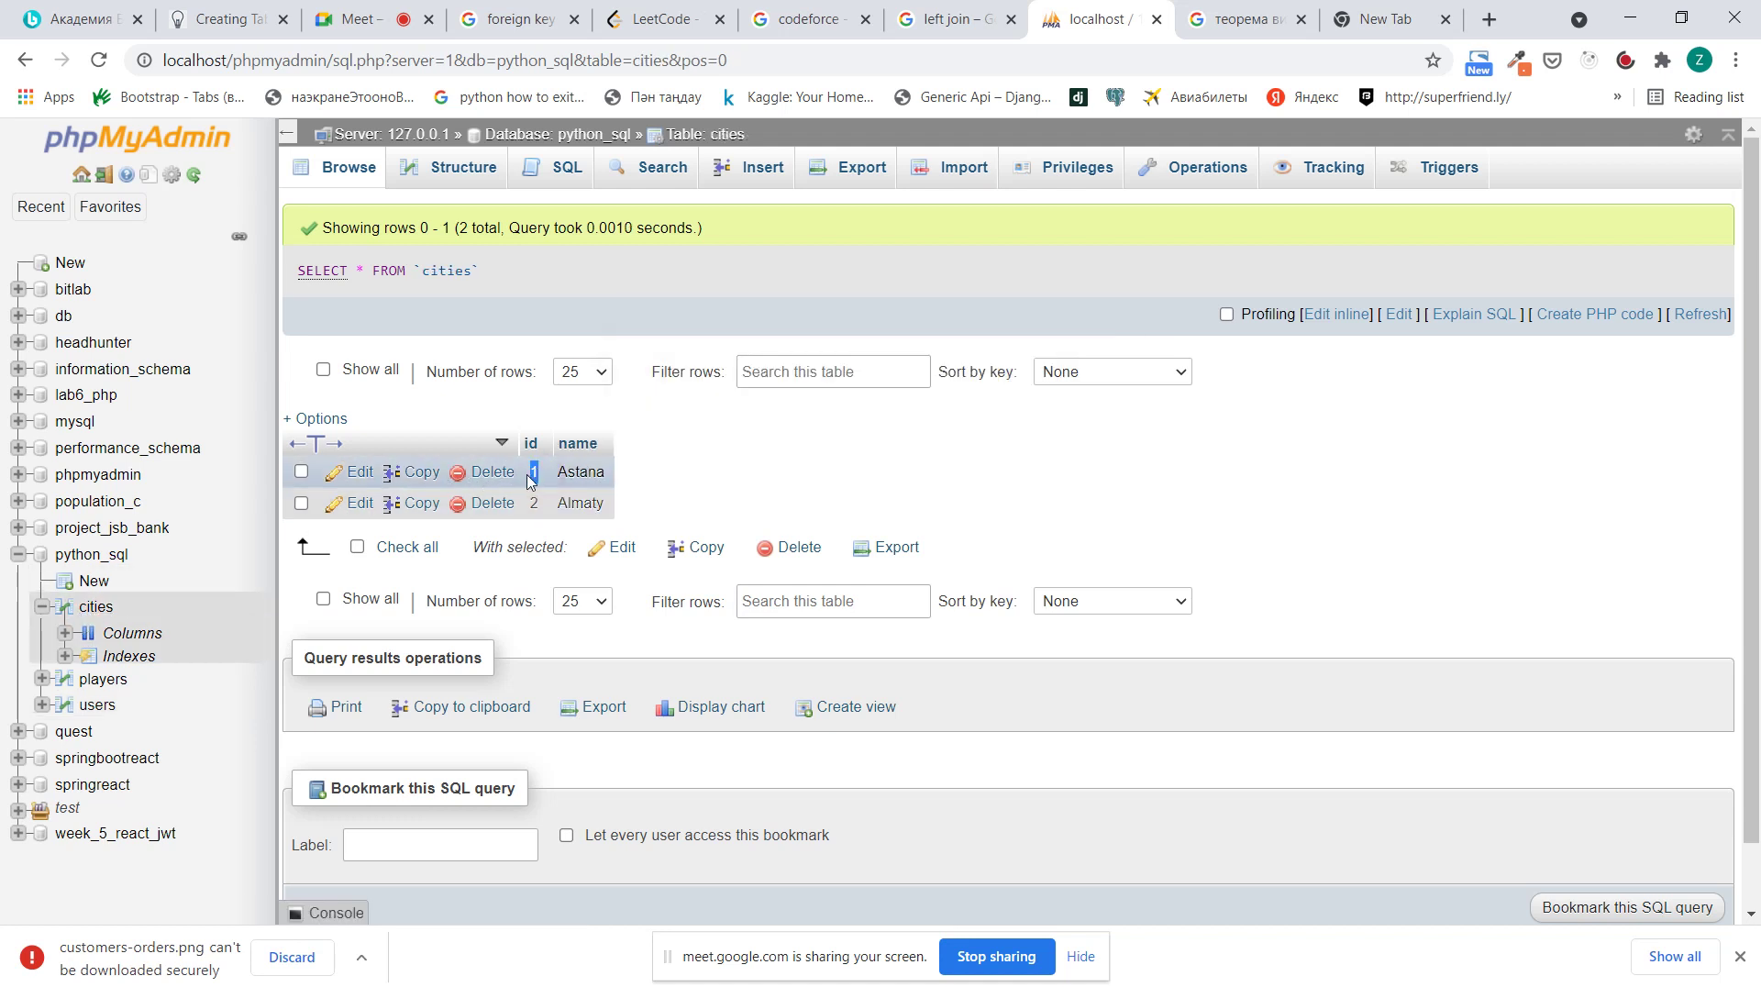
pyautogui.hotkey('alt', 'Tab')
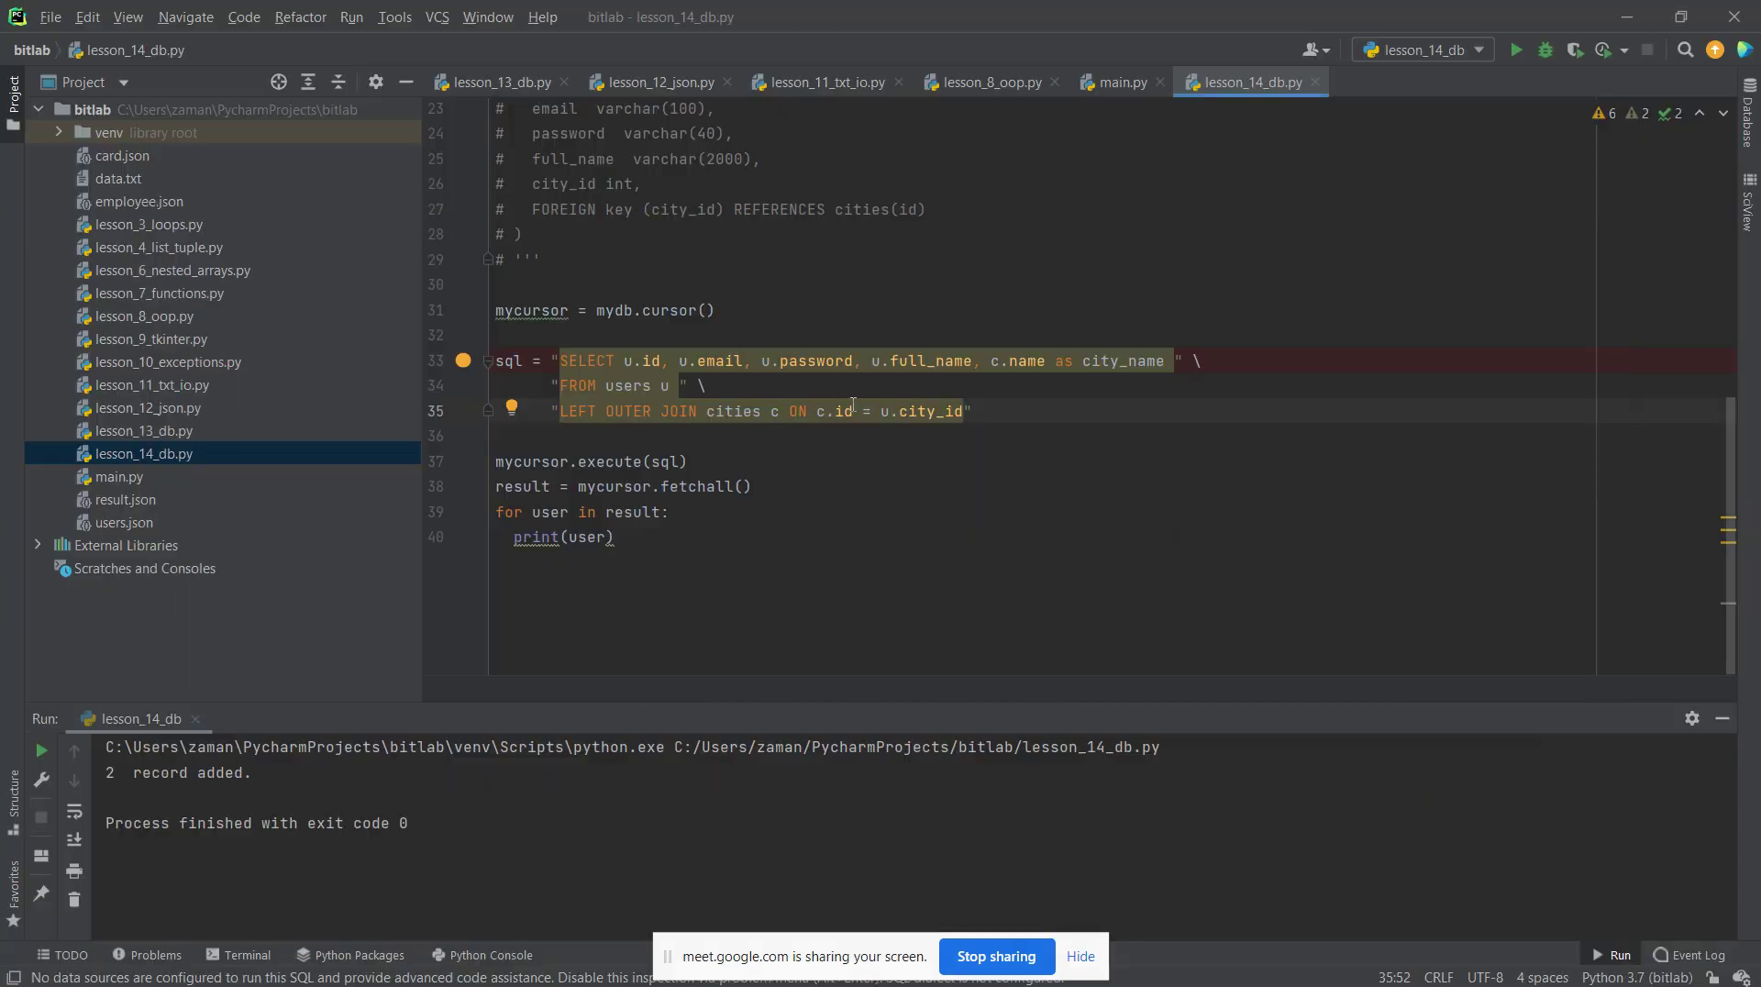
pyautogui.hotkey('alt', 'Tab')
pyautogui.moveTo(629, 472); pyautogui.dragTo(327, 473)
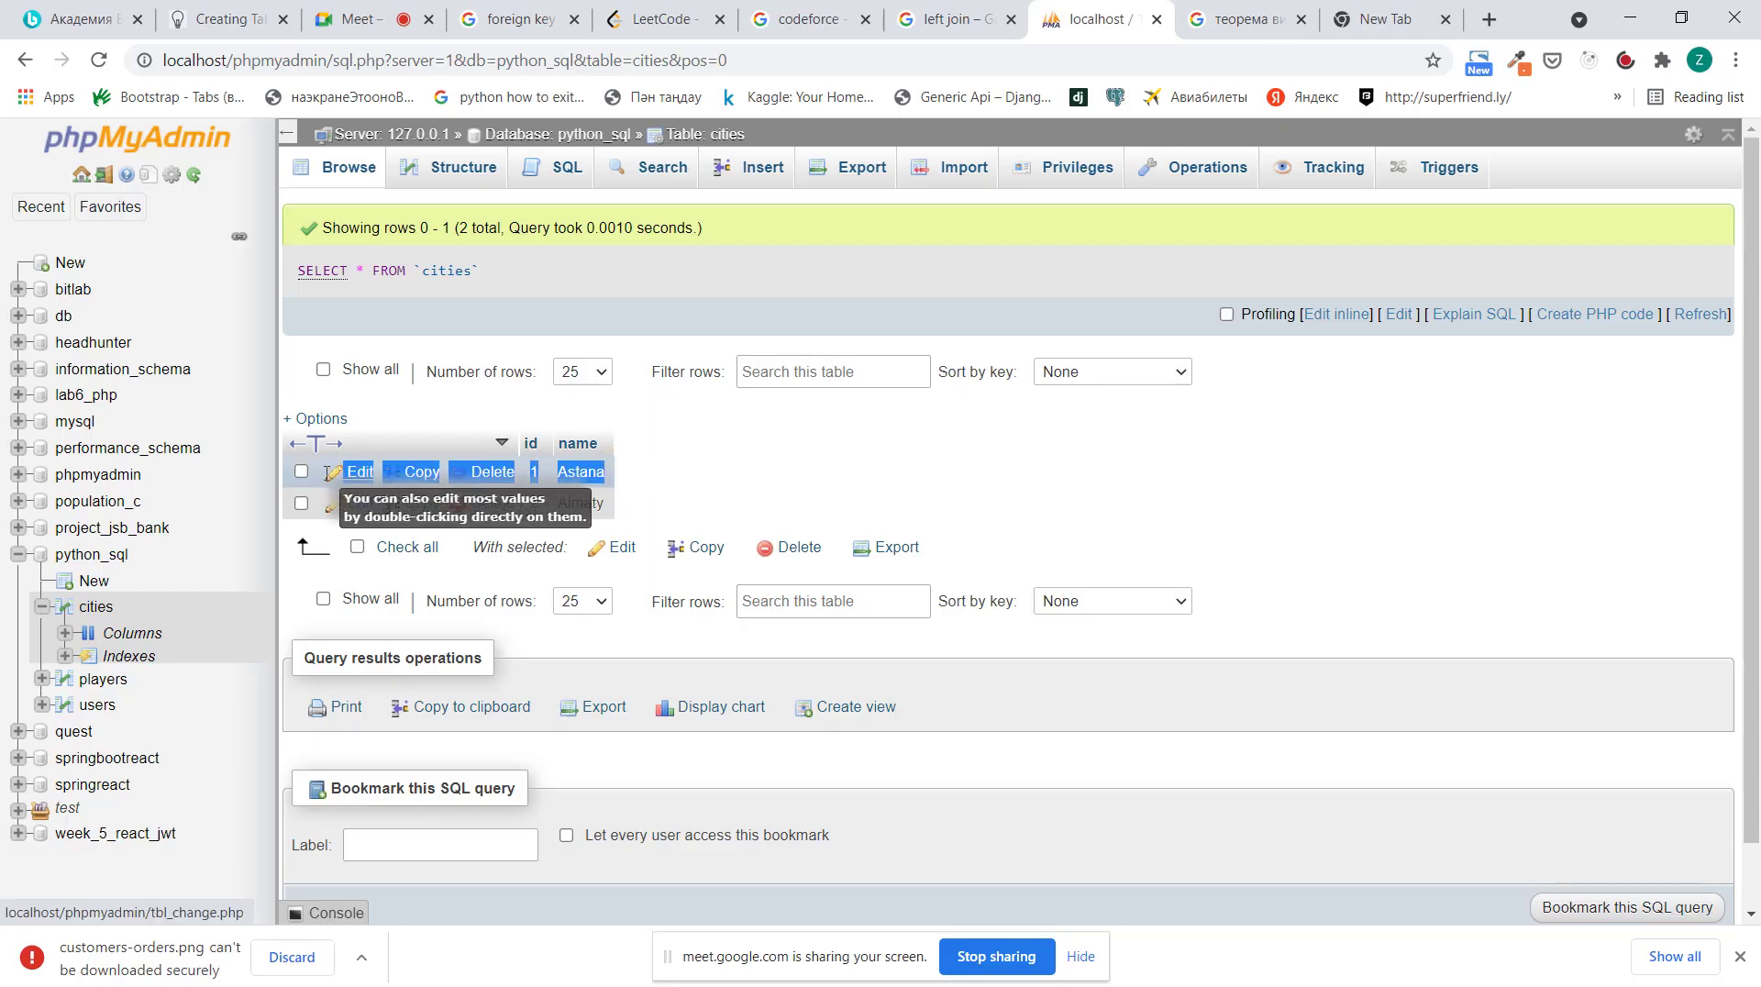
pyautogui.hotkey('alt', 'Tab')
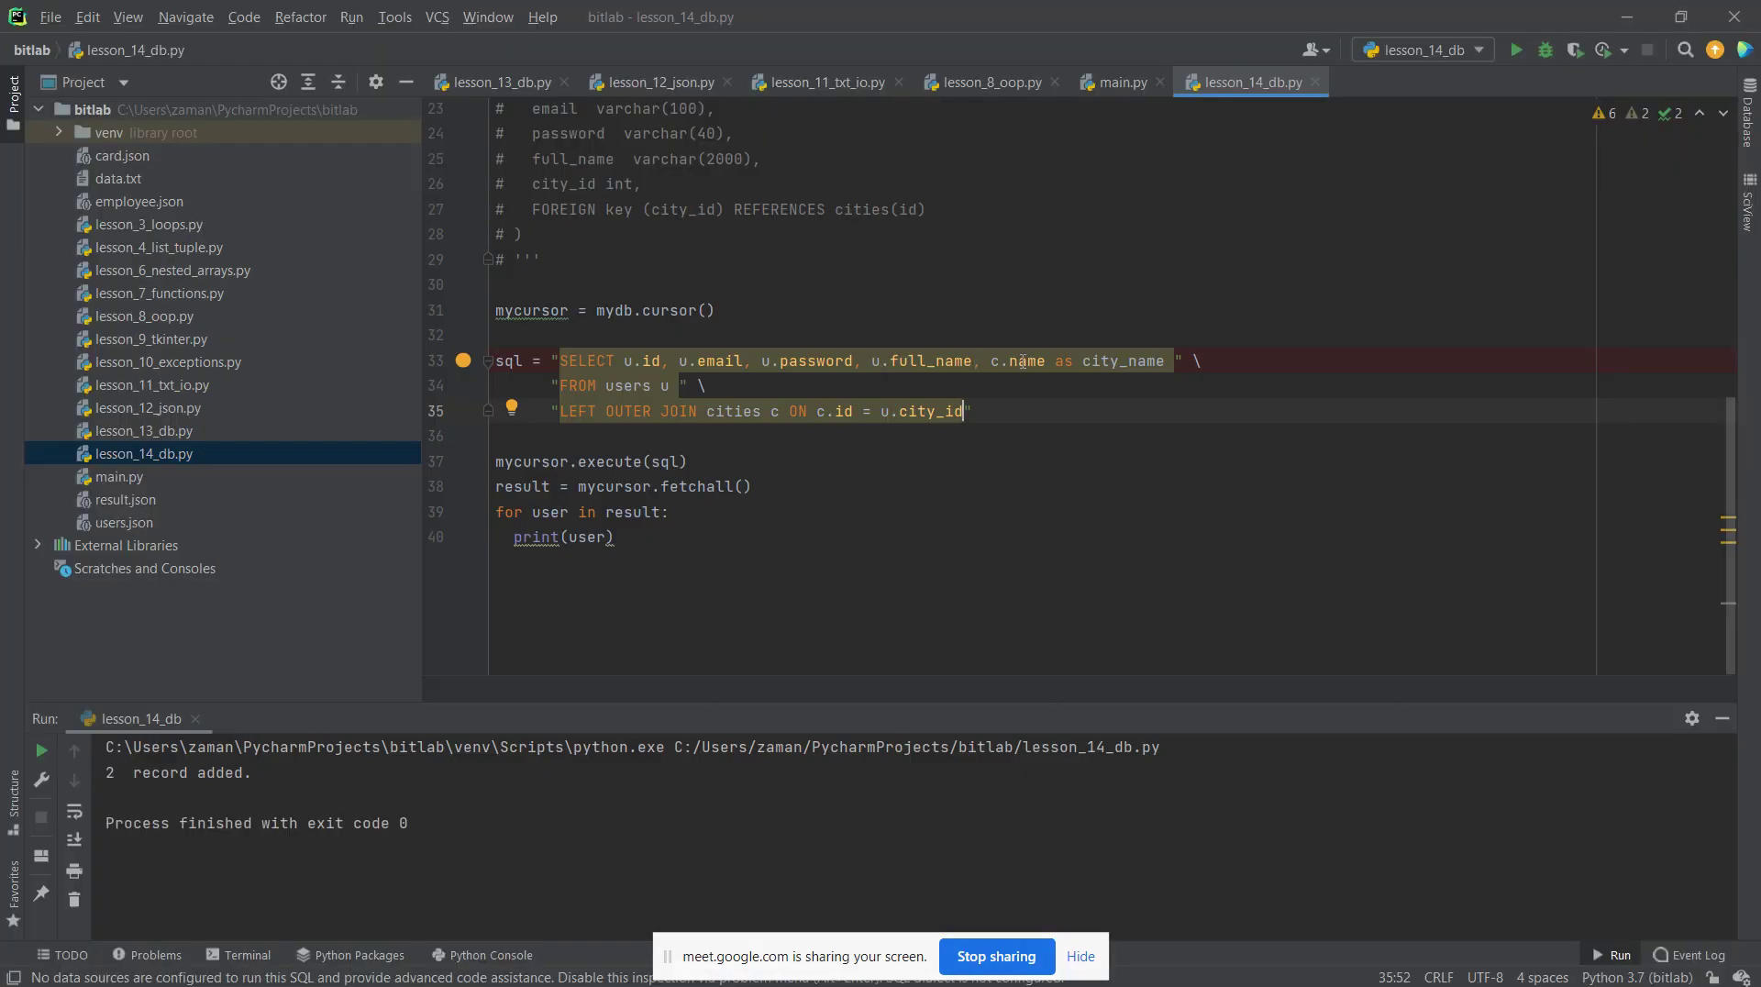
# Run the lesson_14_db script and inspect the fields of the first printed user record
pyautogui.doubleClick(1022, 361)
pyautogui.click(963, 486)
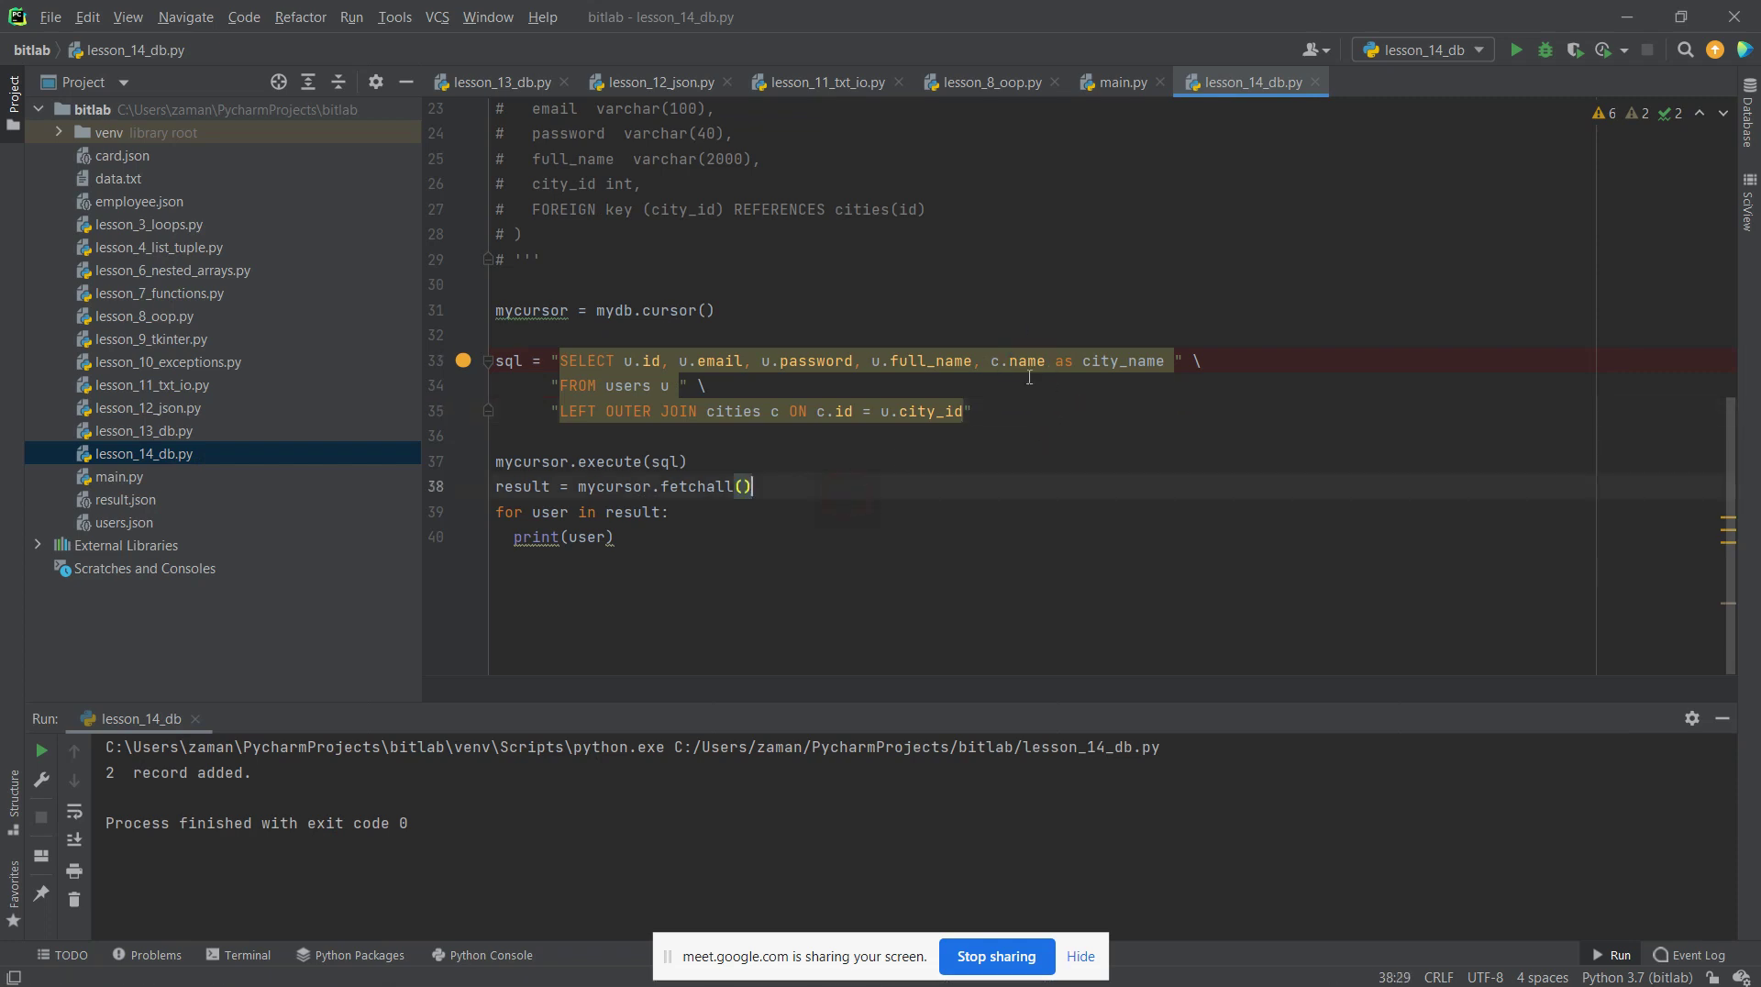
pyautogui.click(1517, 61)
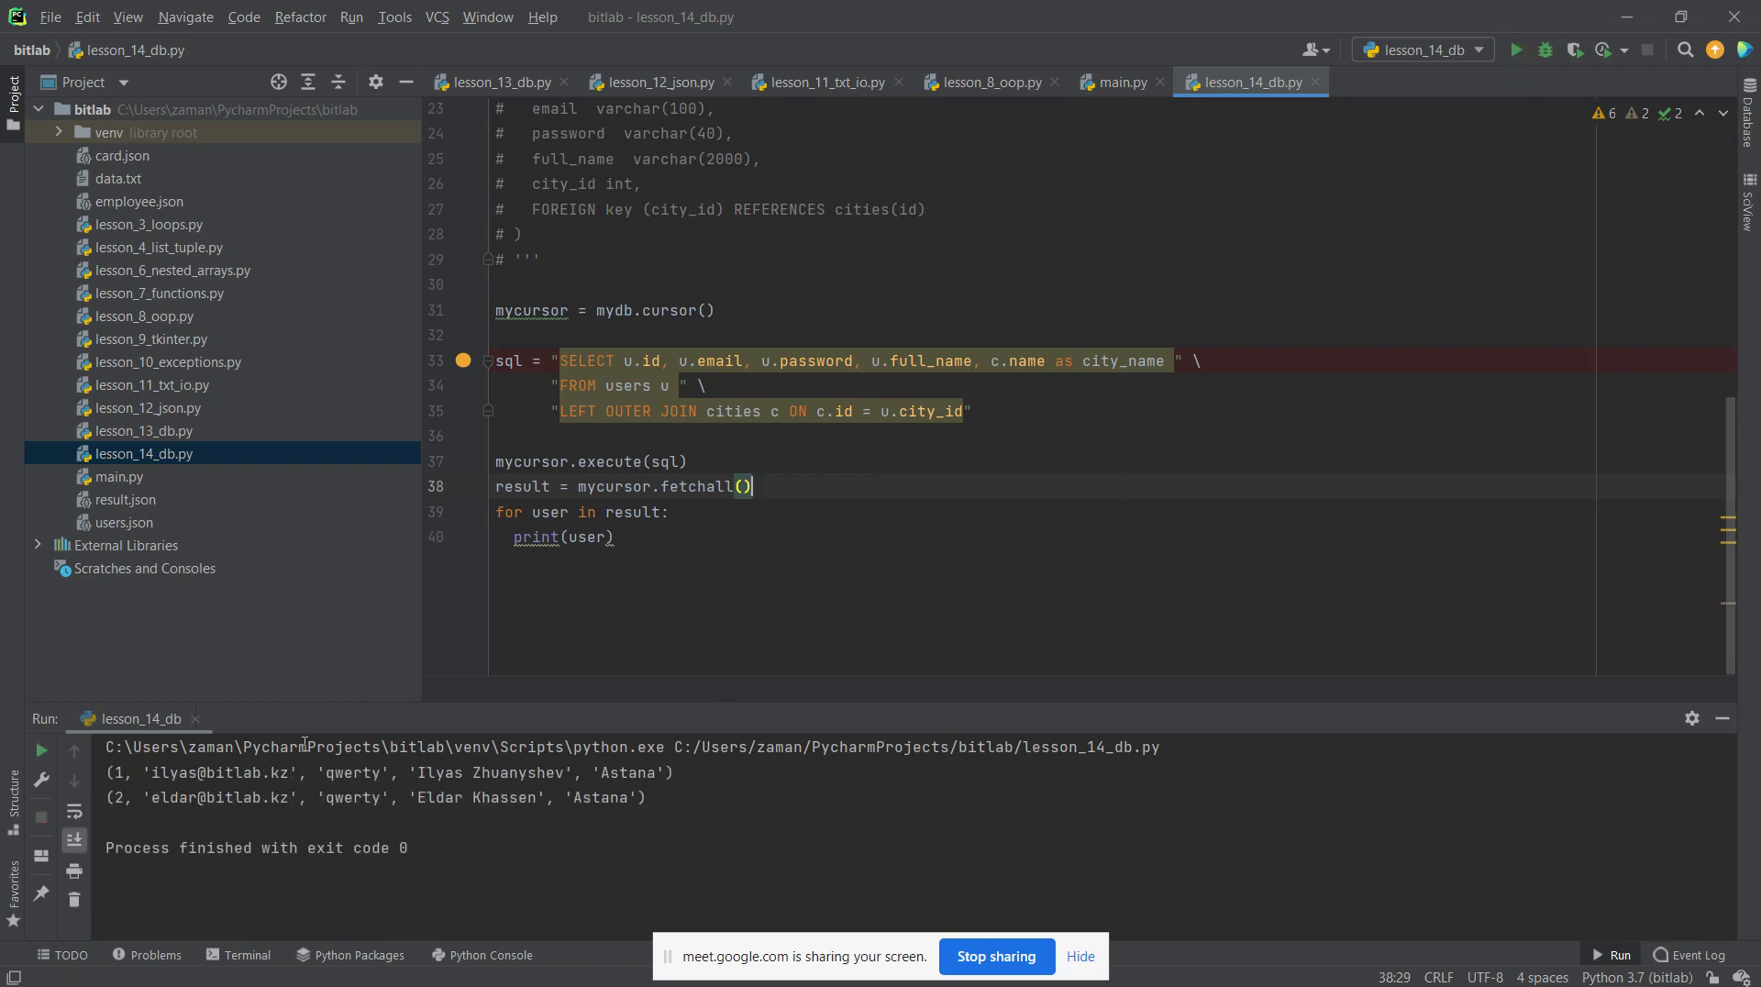
pyautogui.click(115, 770)
pyautogui.doubleClick(188, 773)
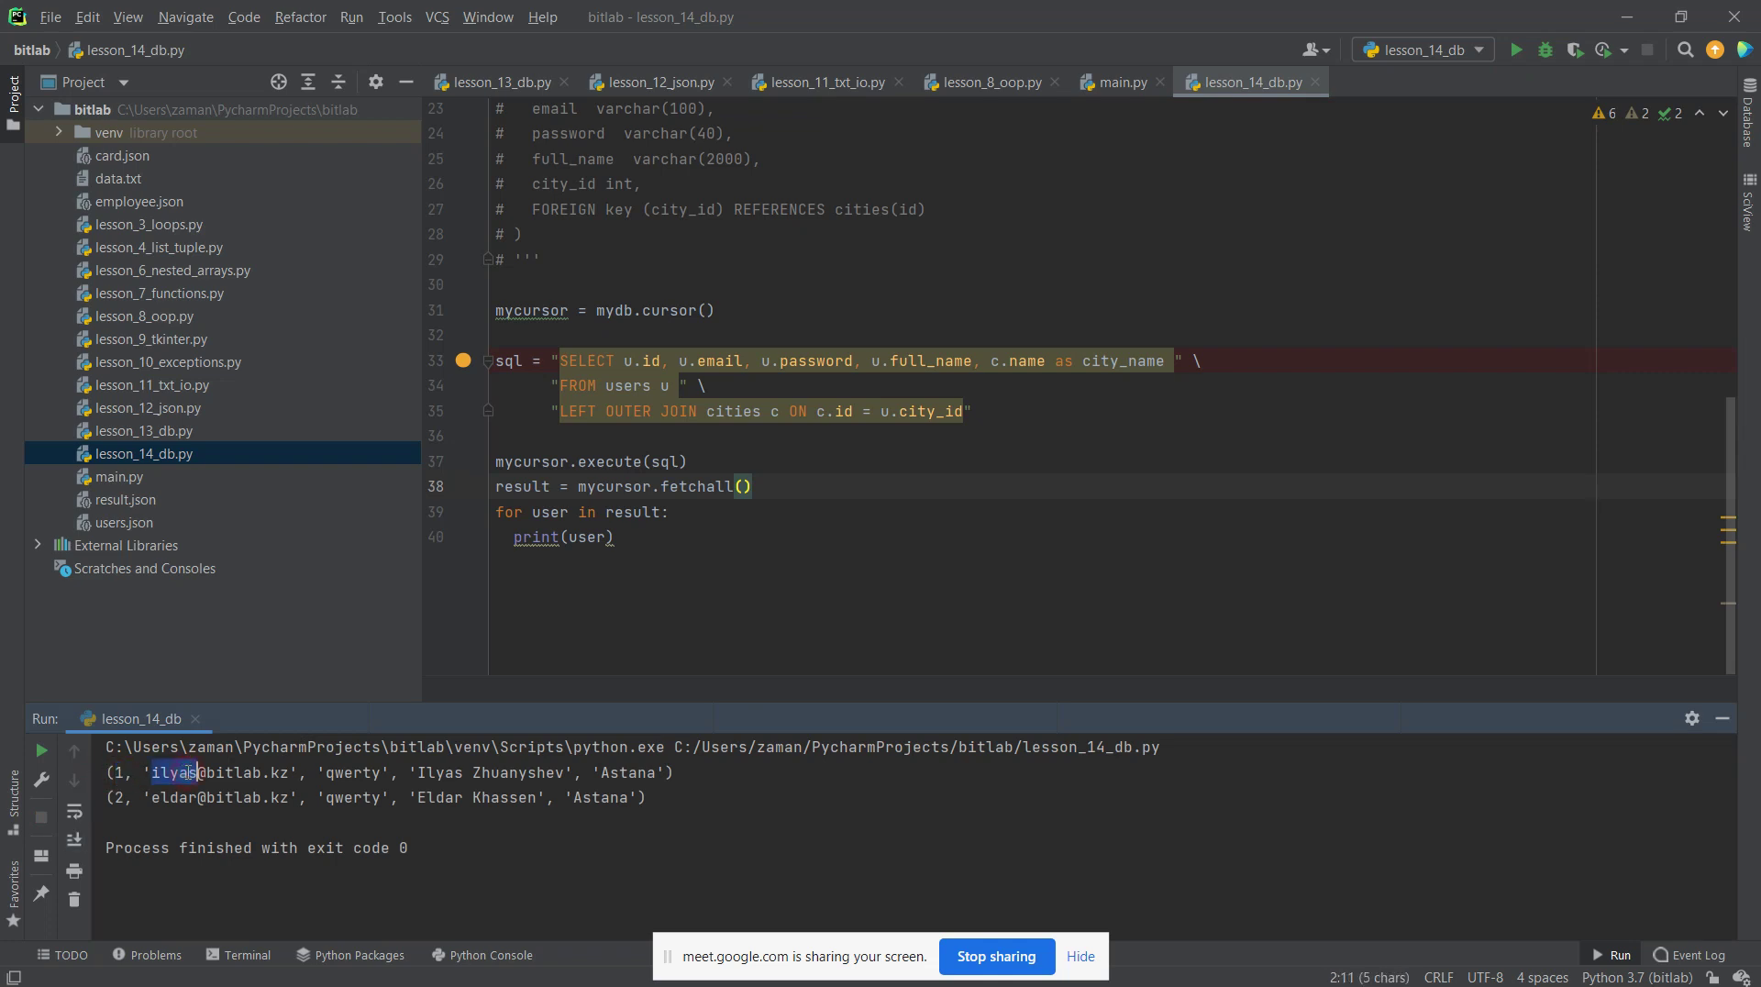
pyautogui.doubleClick(344, 773)
pyautogui.doubleClick(441, 773)
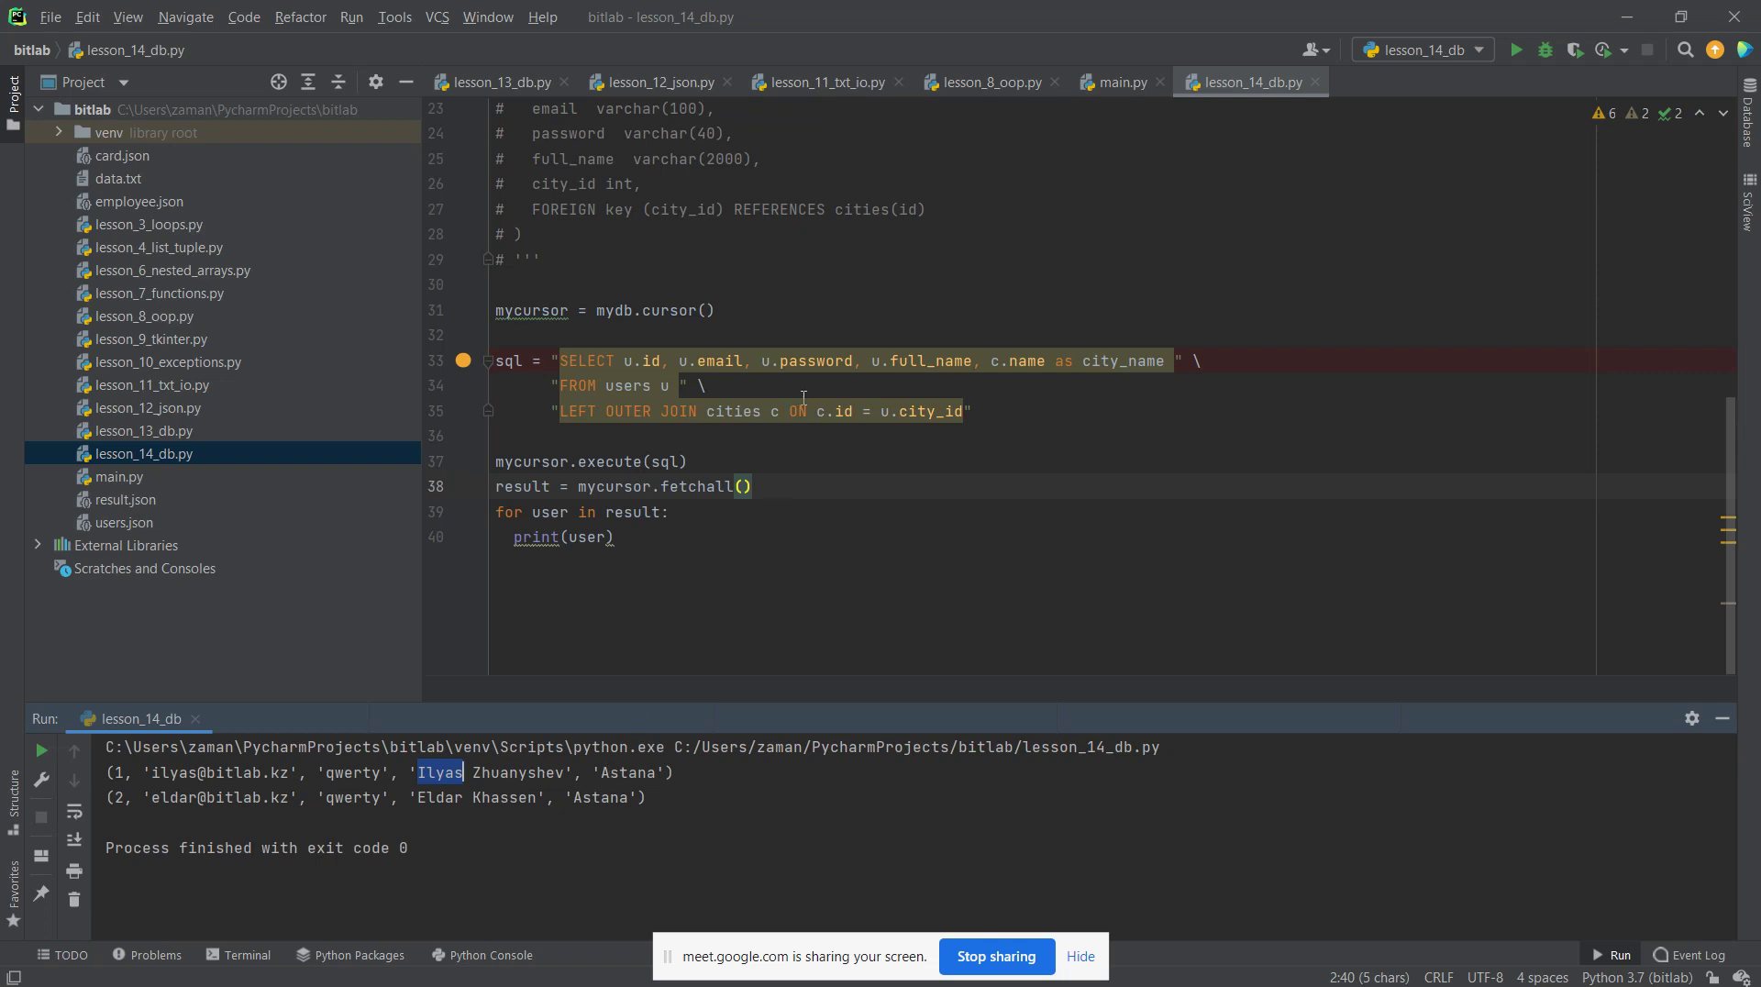
# Highlight the join condition c.id = u.city_id and check the first user's city_id in the phpMyAdmin users table
pyautogui.moveTo(815, 410); pyautogui.dragTo(957, 411)
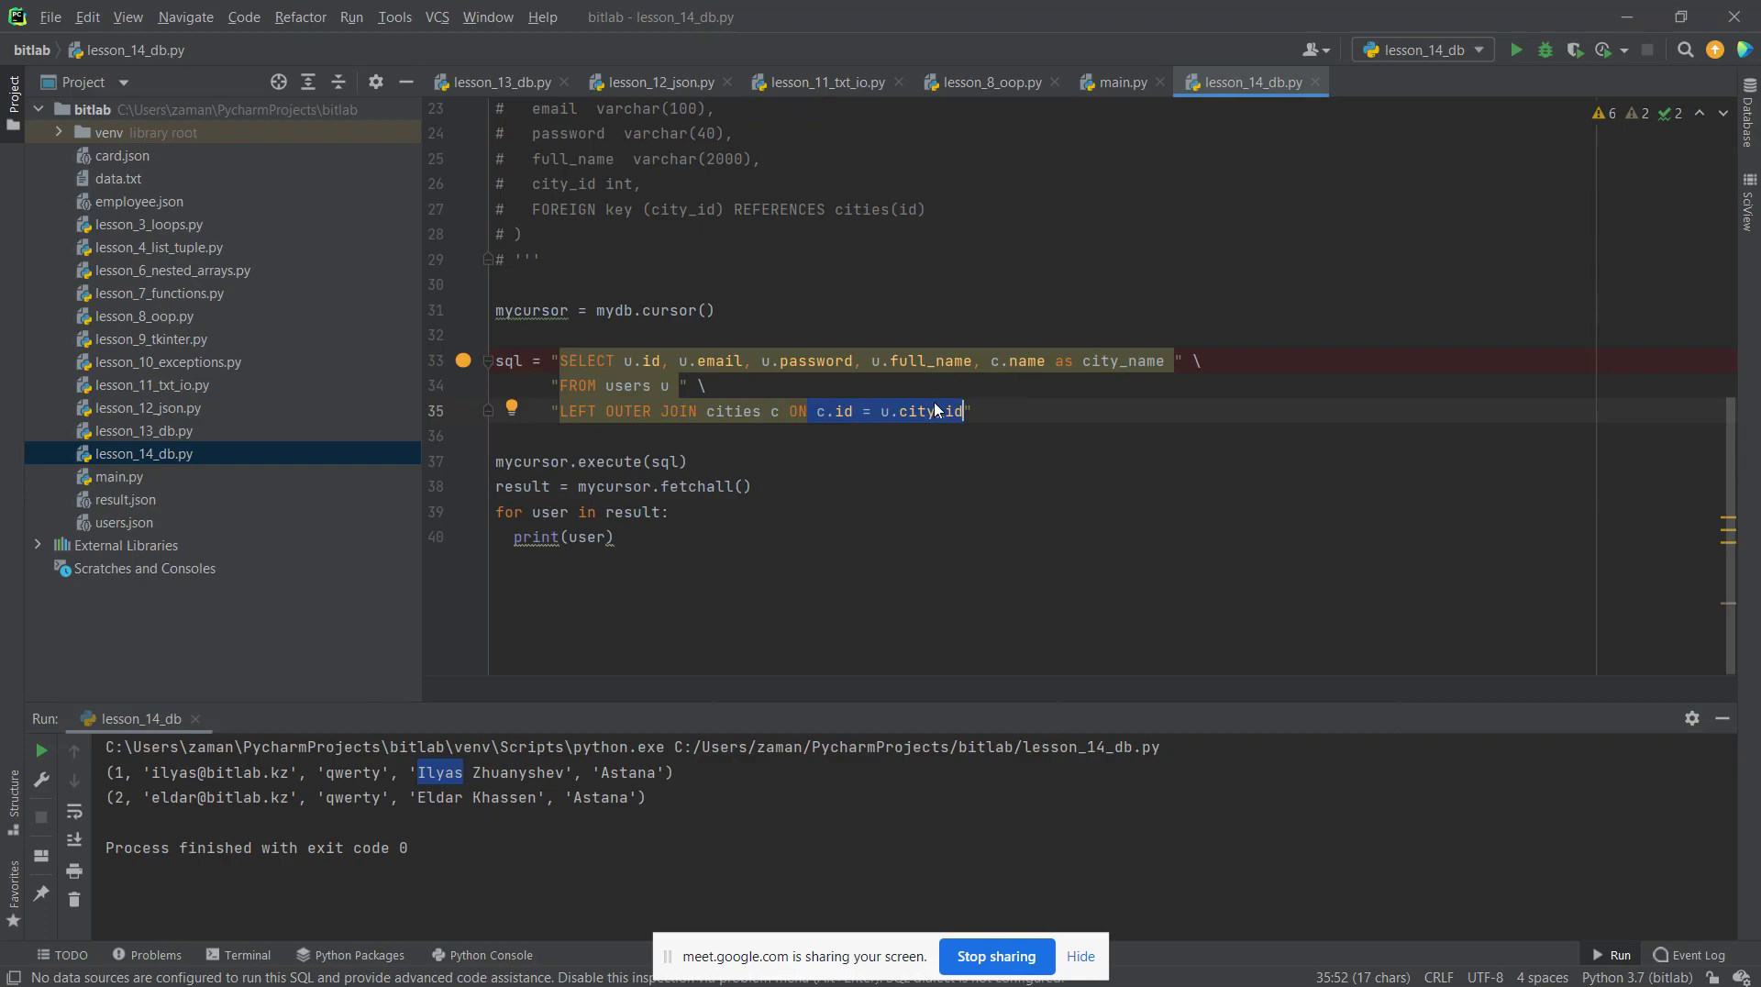
pyautogui.doubleClick(936, 410)
pyautogui.hotkey('alt', 'Tab')
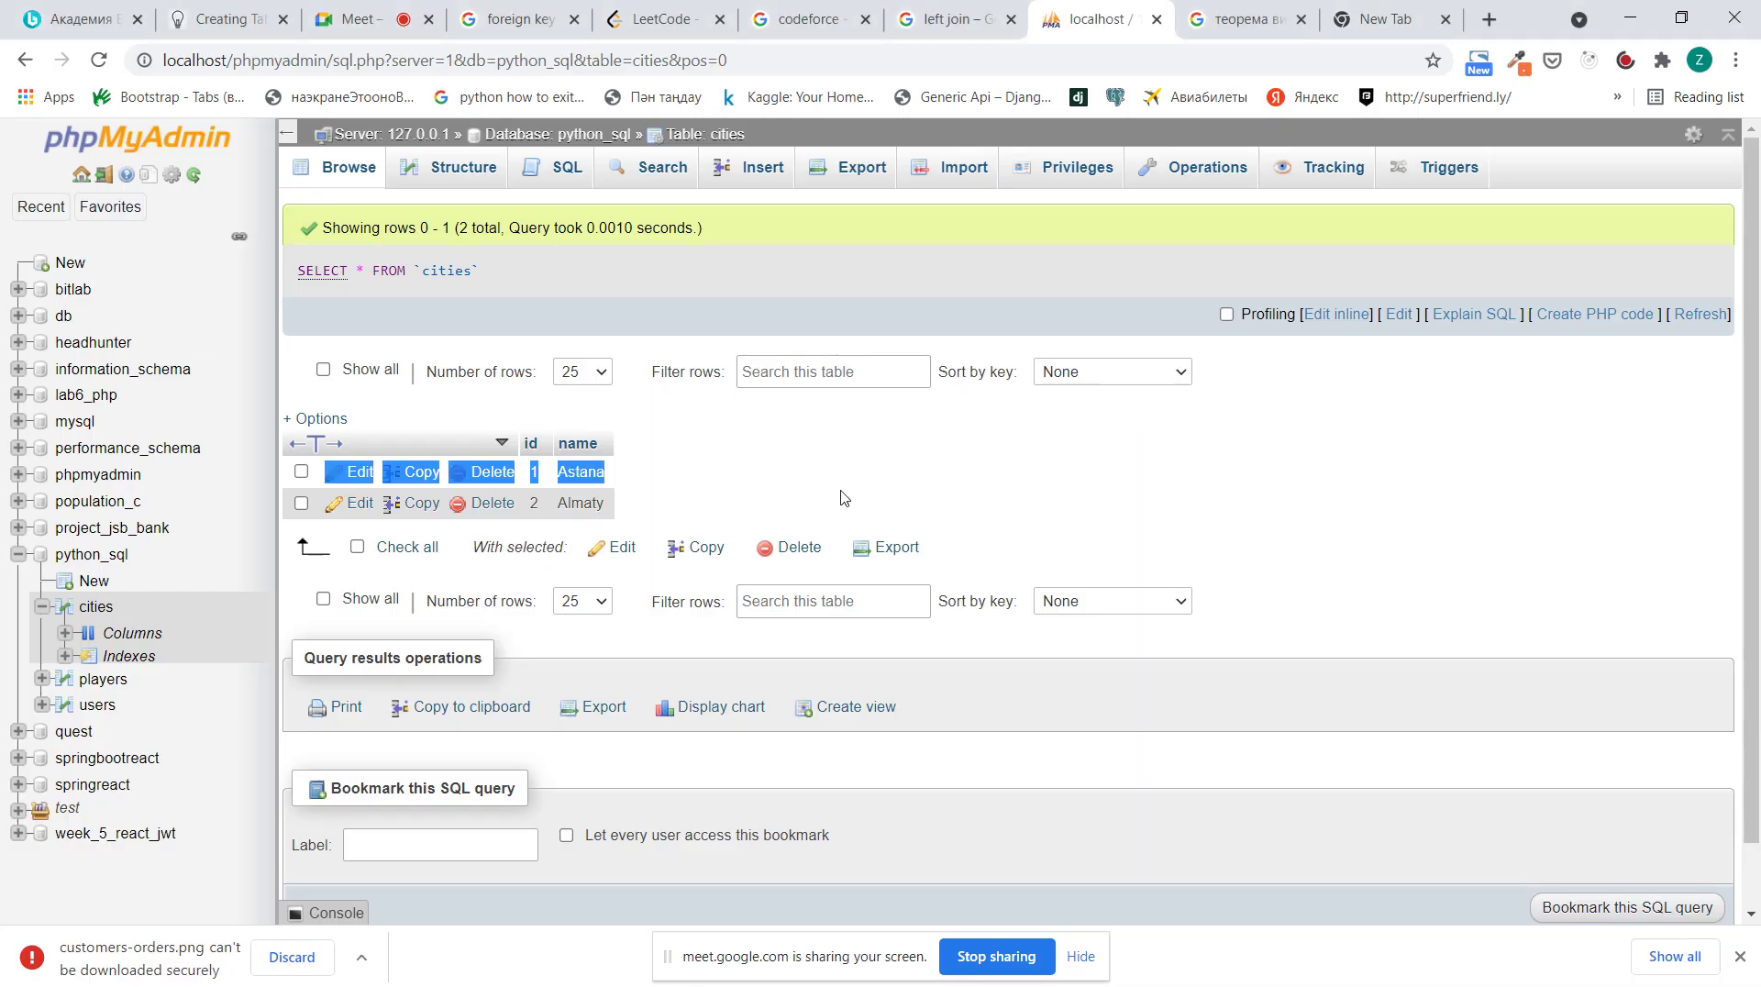
pyautogui.click(99, 708)
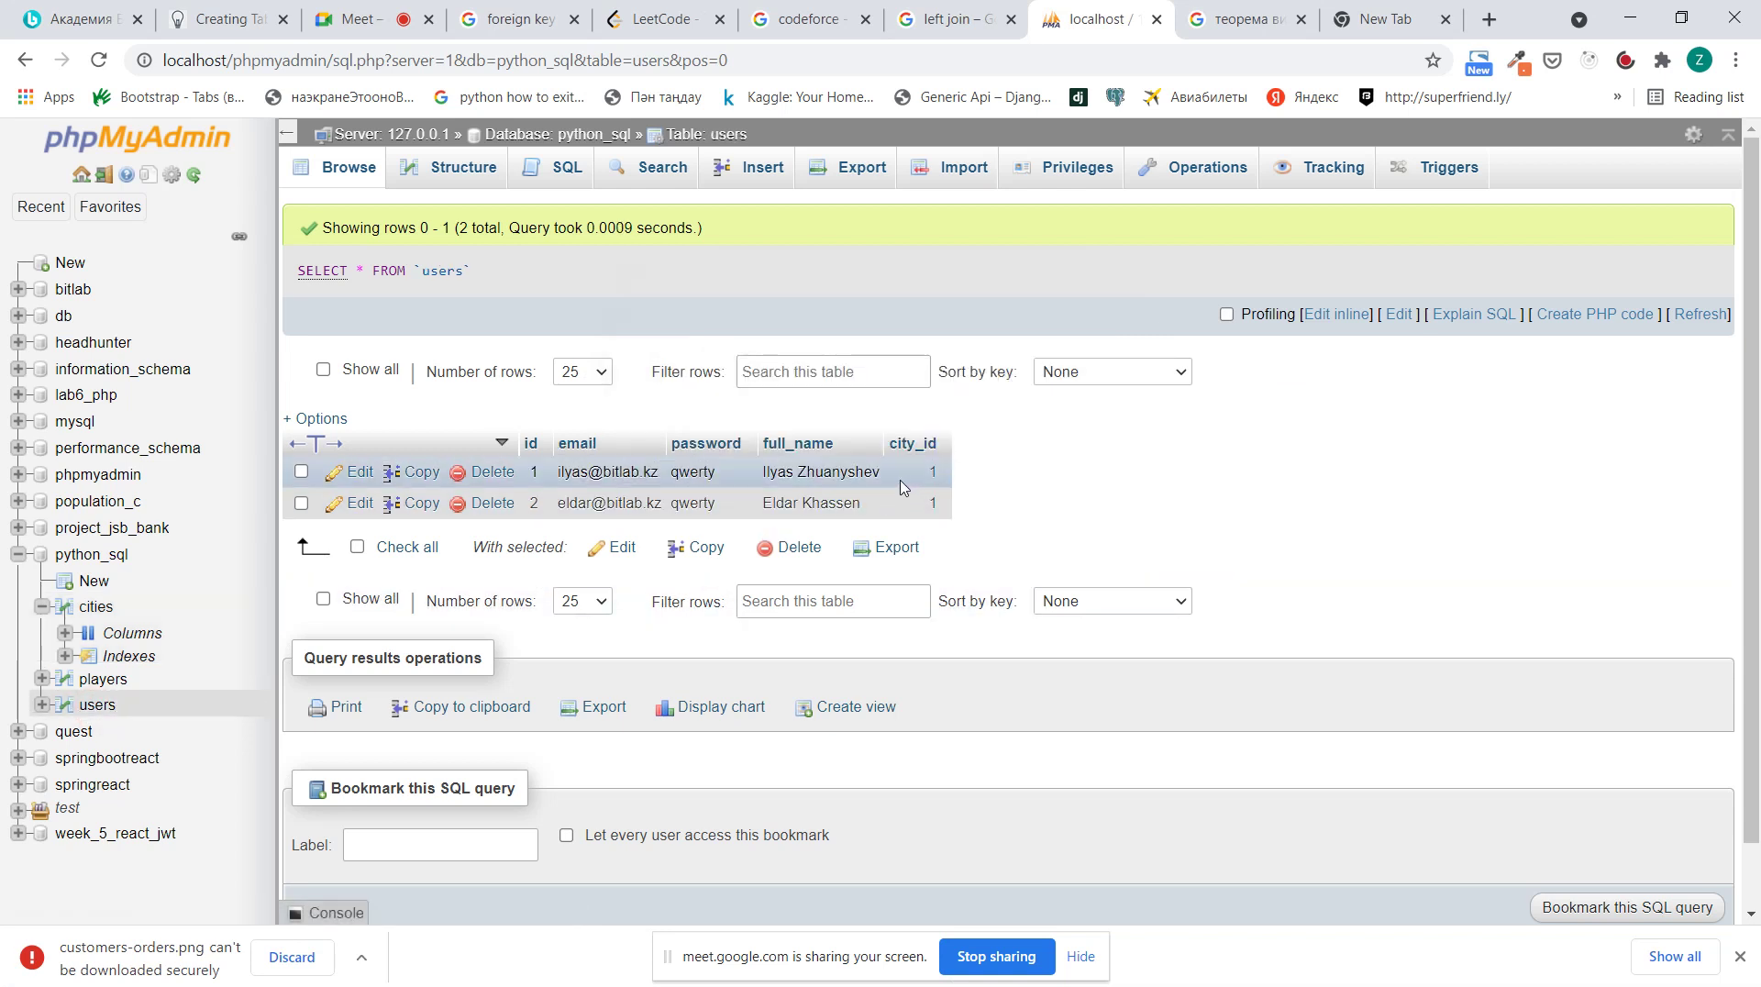
pyautogui.moveTo(905, 475); pyautogui.dragTo(946, 472)
pyautogui.click(949, 472)
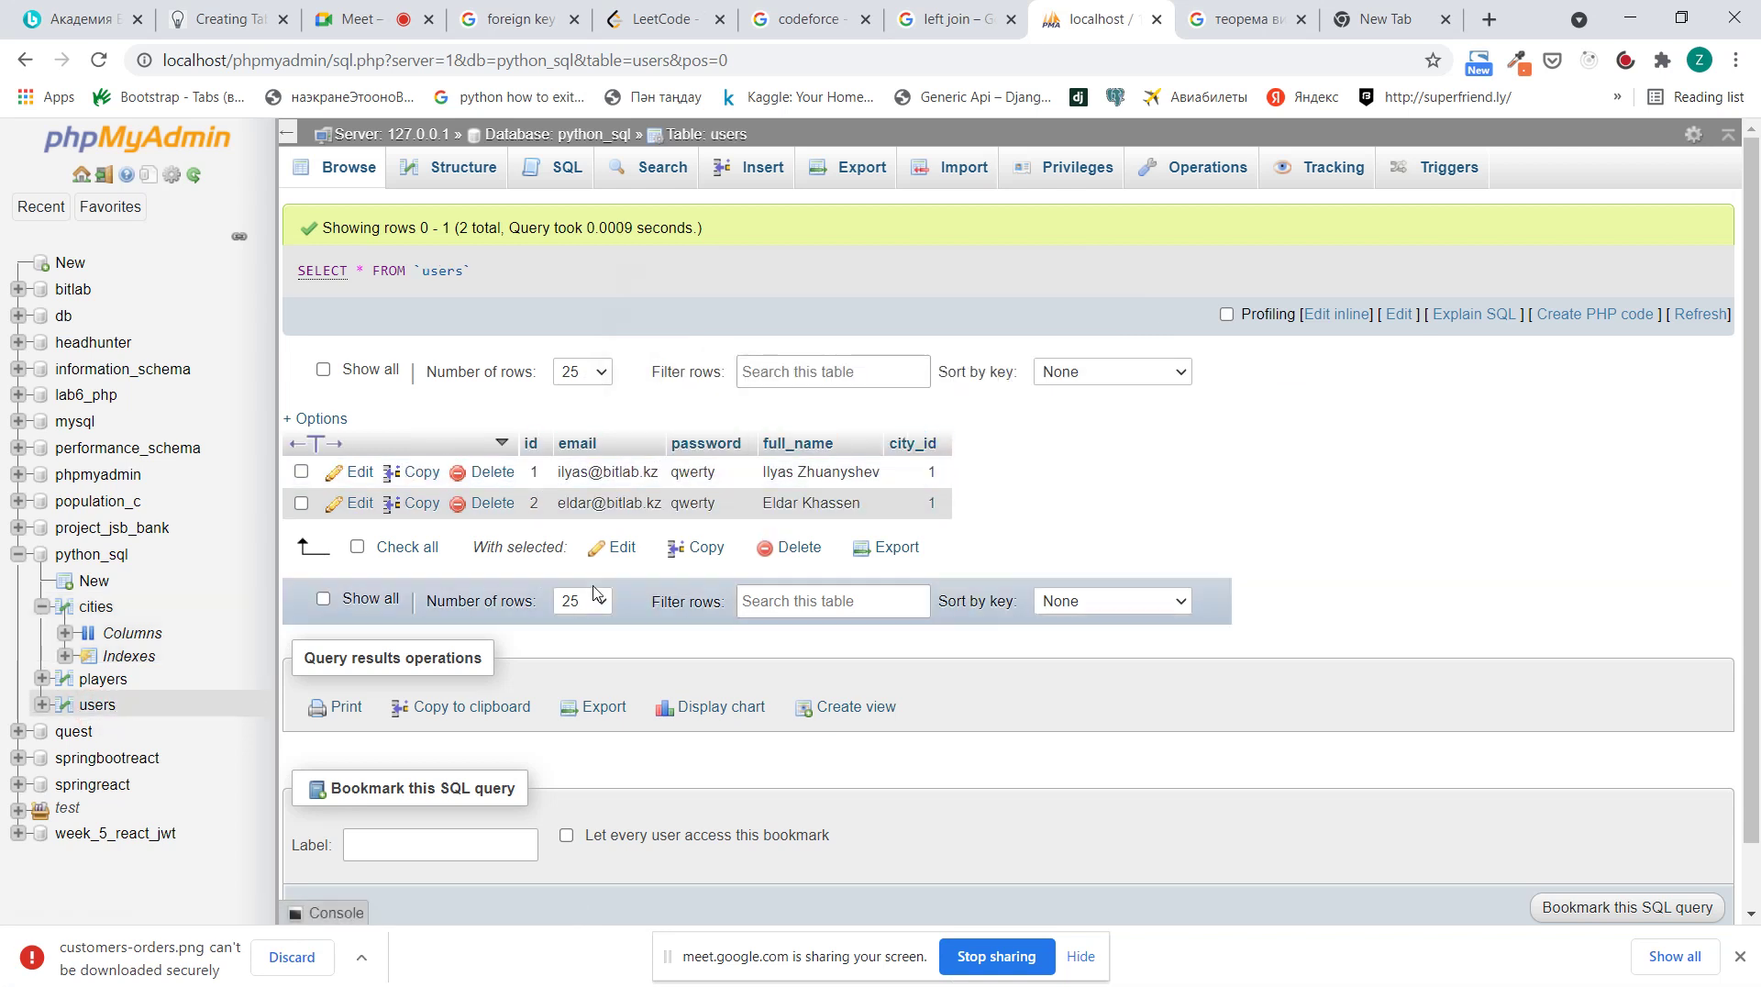
# Browse the cities table again, highlight the Astana row, and return to the join query in PyCharm
pyautogui.click(101, 607)
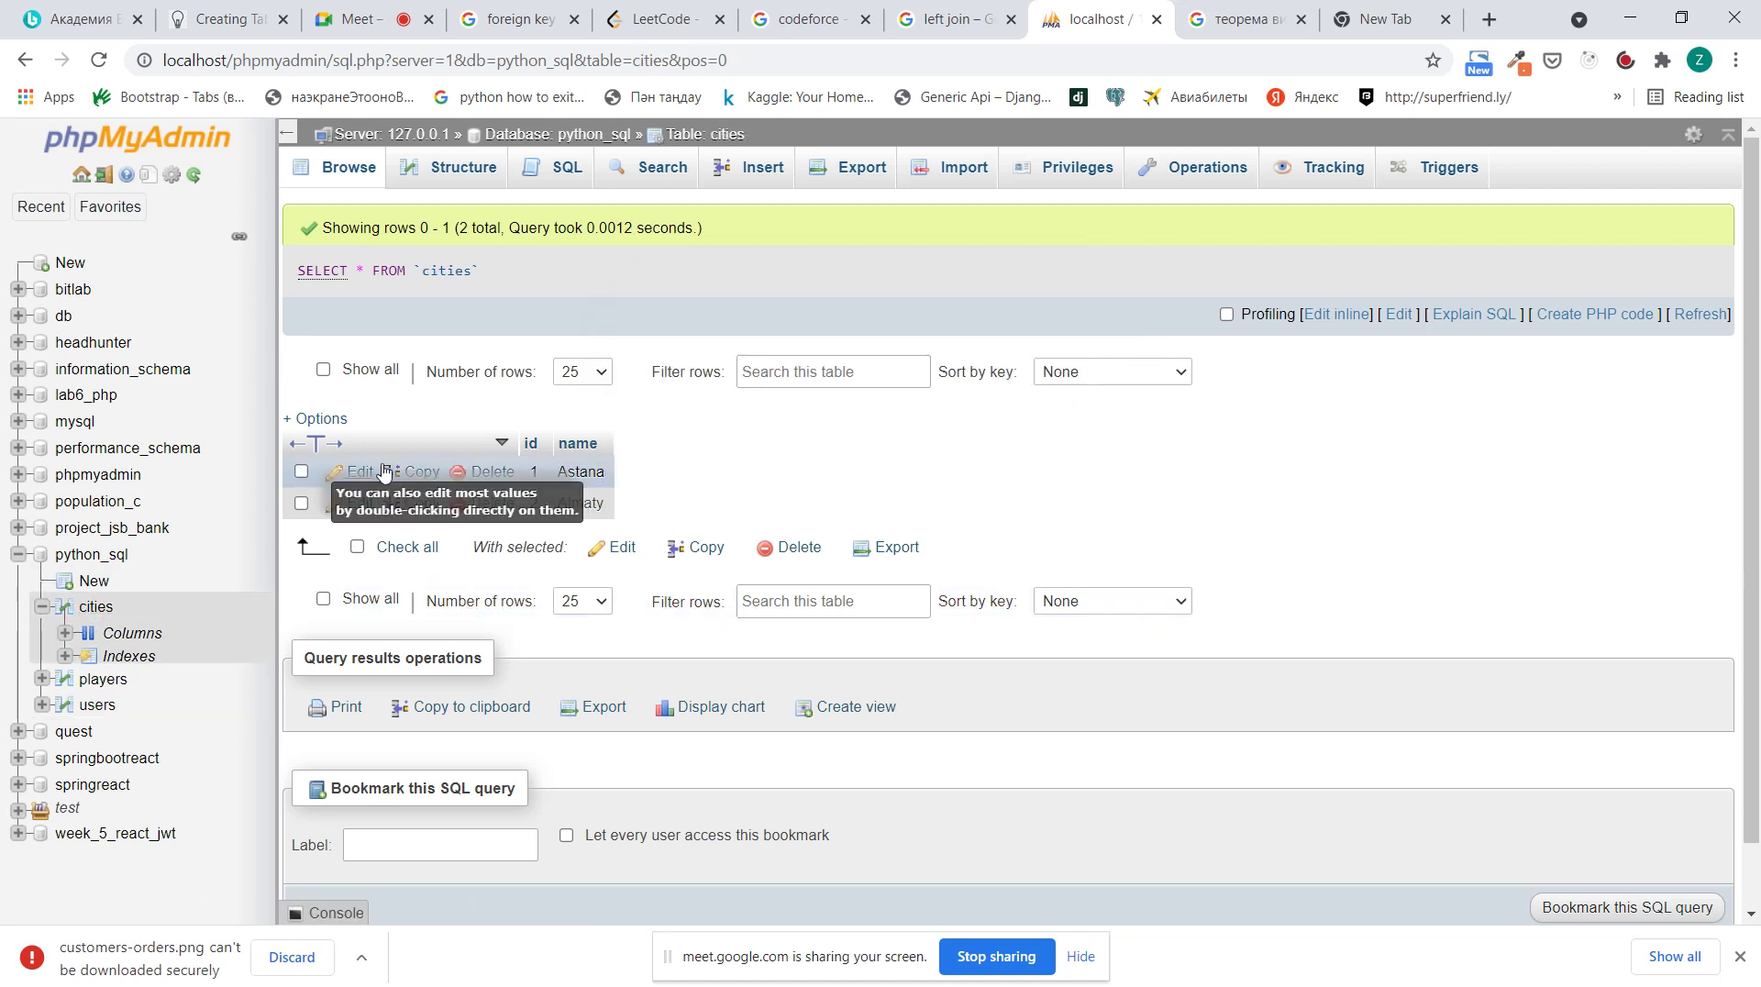
pyautogui.click(601, 472)
pyautogui.moveTo(601, 472); pyautogui.dragTo(452, 481)
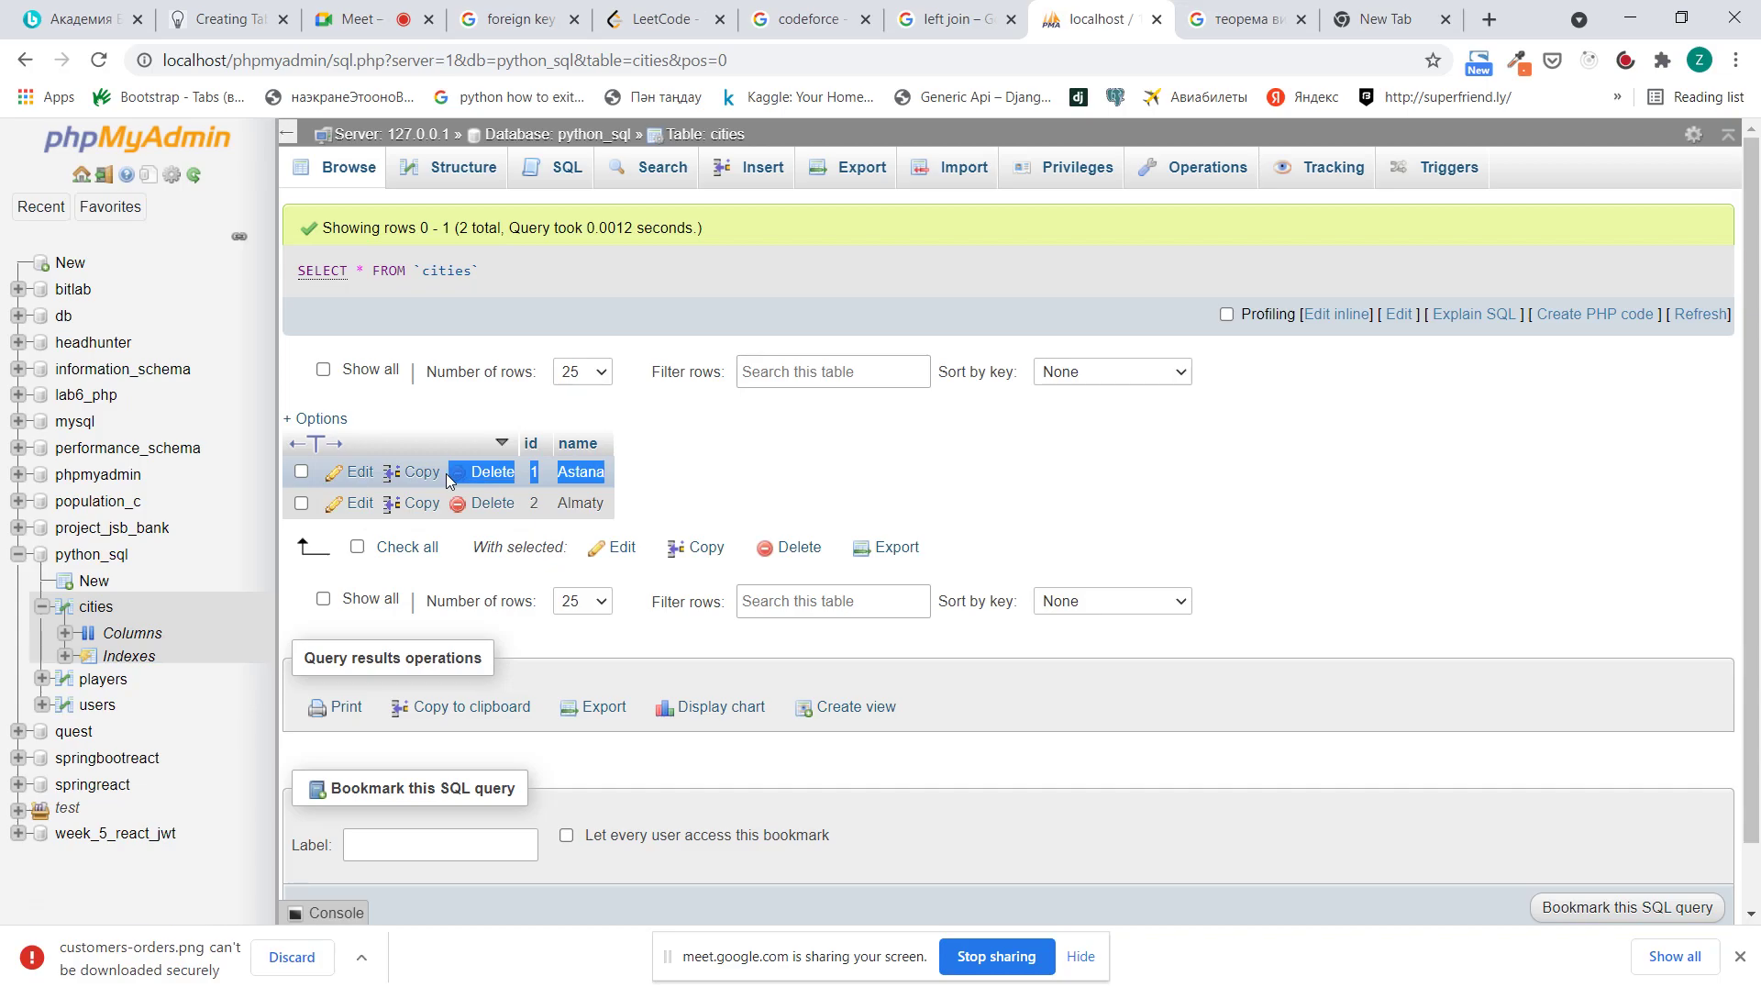
pyautogui.hotkey('alt', 'Tab')
pyautogui.hotkey('alt', 'Tab')
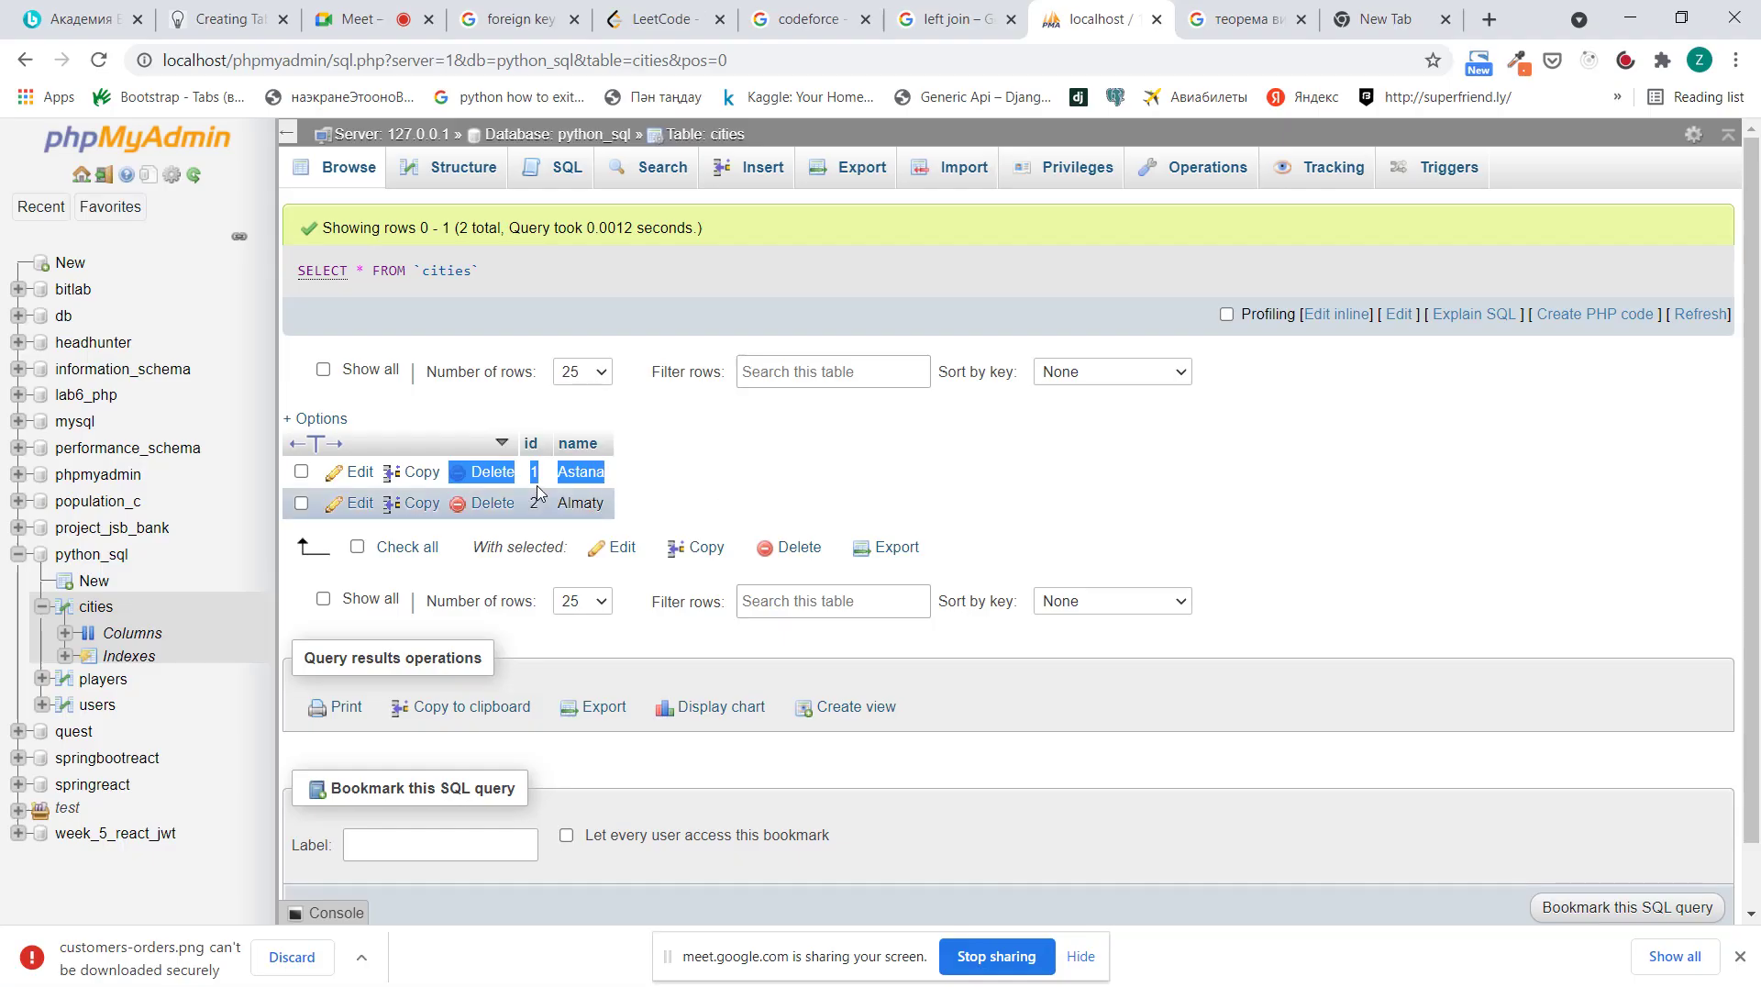
pyautogui.hotkey('alt', 'Tab')
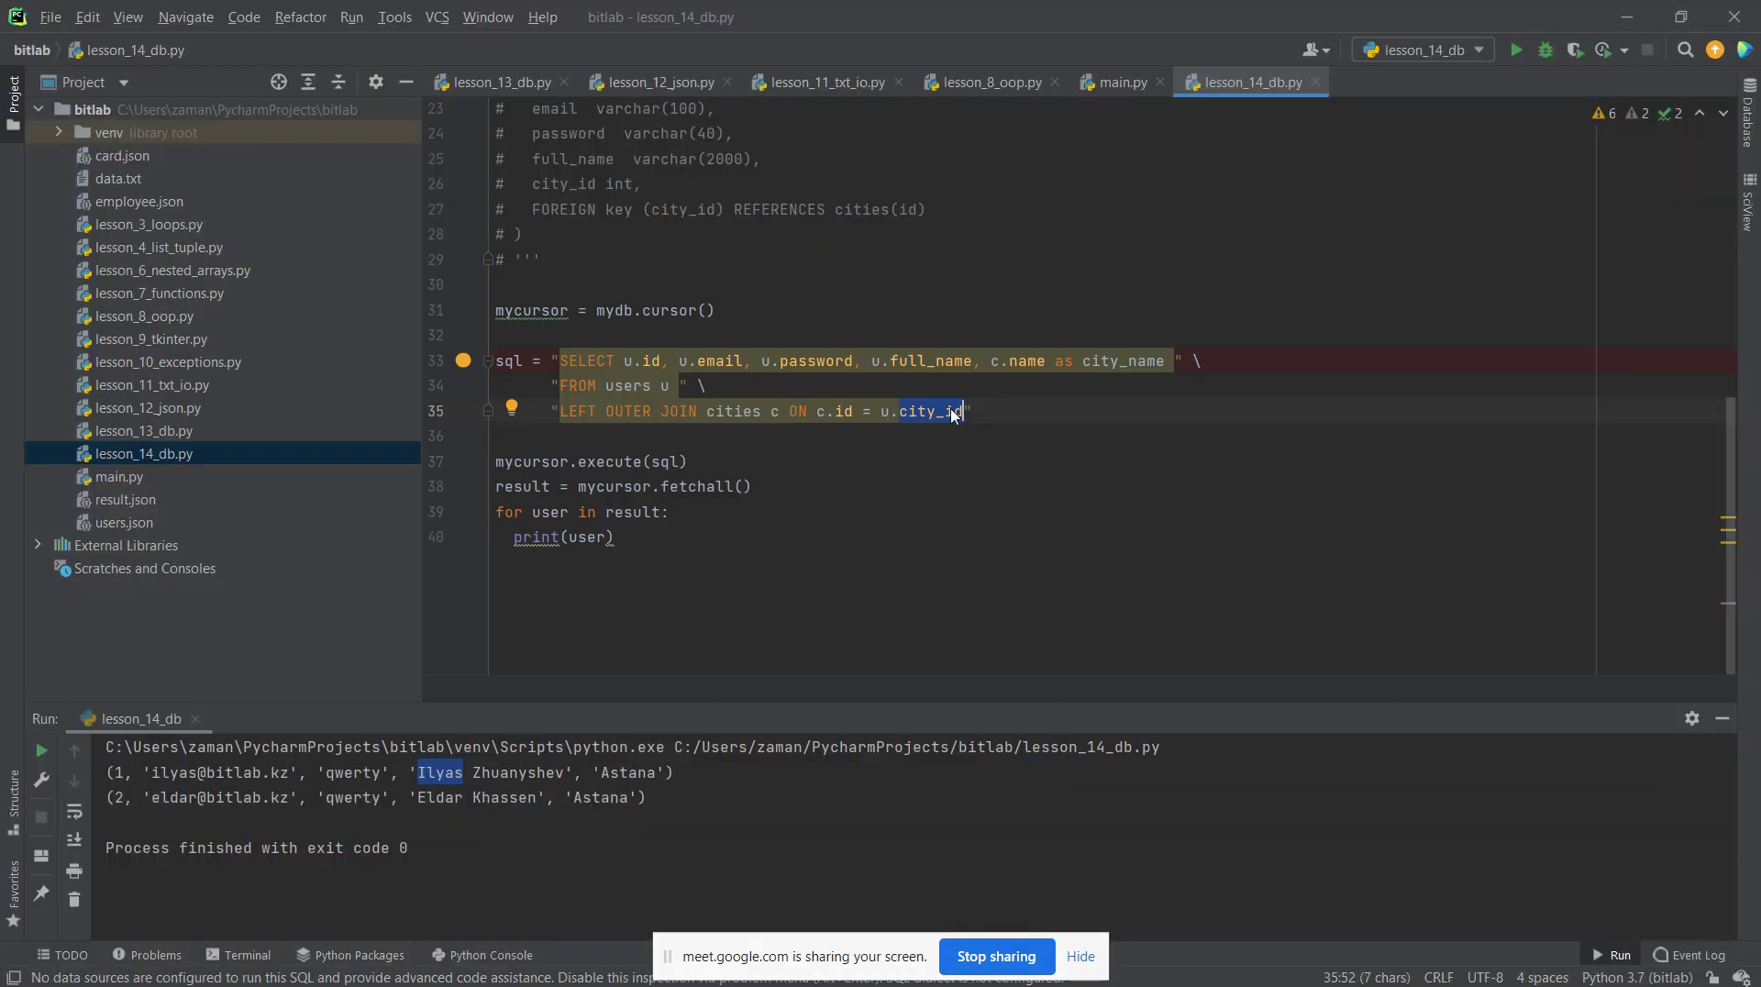
# Highlight the name column of c.name in the SELECT clause and the first printed record, glancing at the cities table in phpMyAdmin
pyautogui.doubleClick(1029, 359)
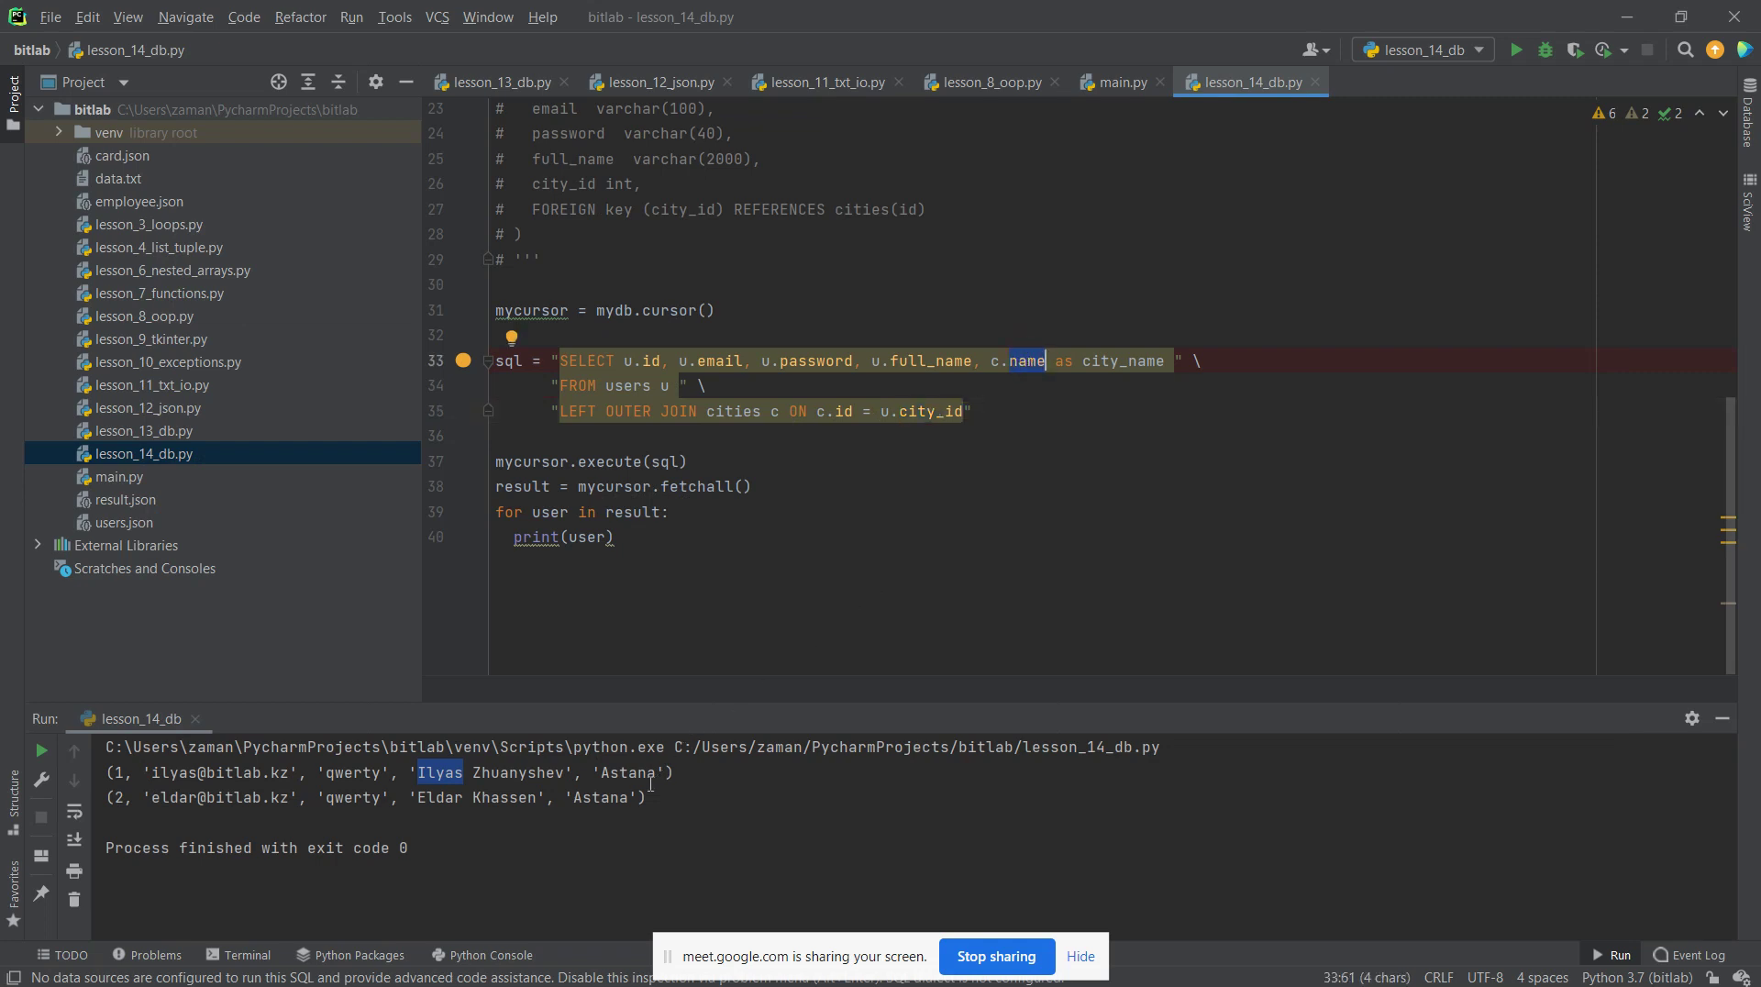
pyautogui.moveTo(584, 773); pyautogui.dragTo(115, 773)
pyautogui.hotkey('alt', 'Tab')
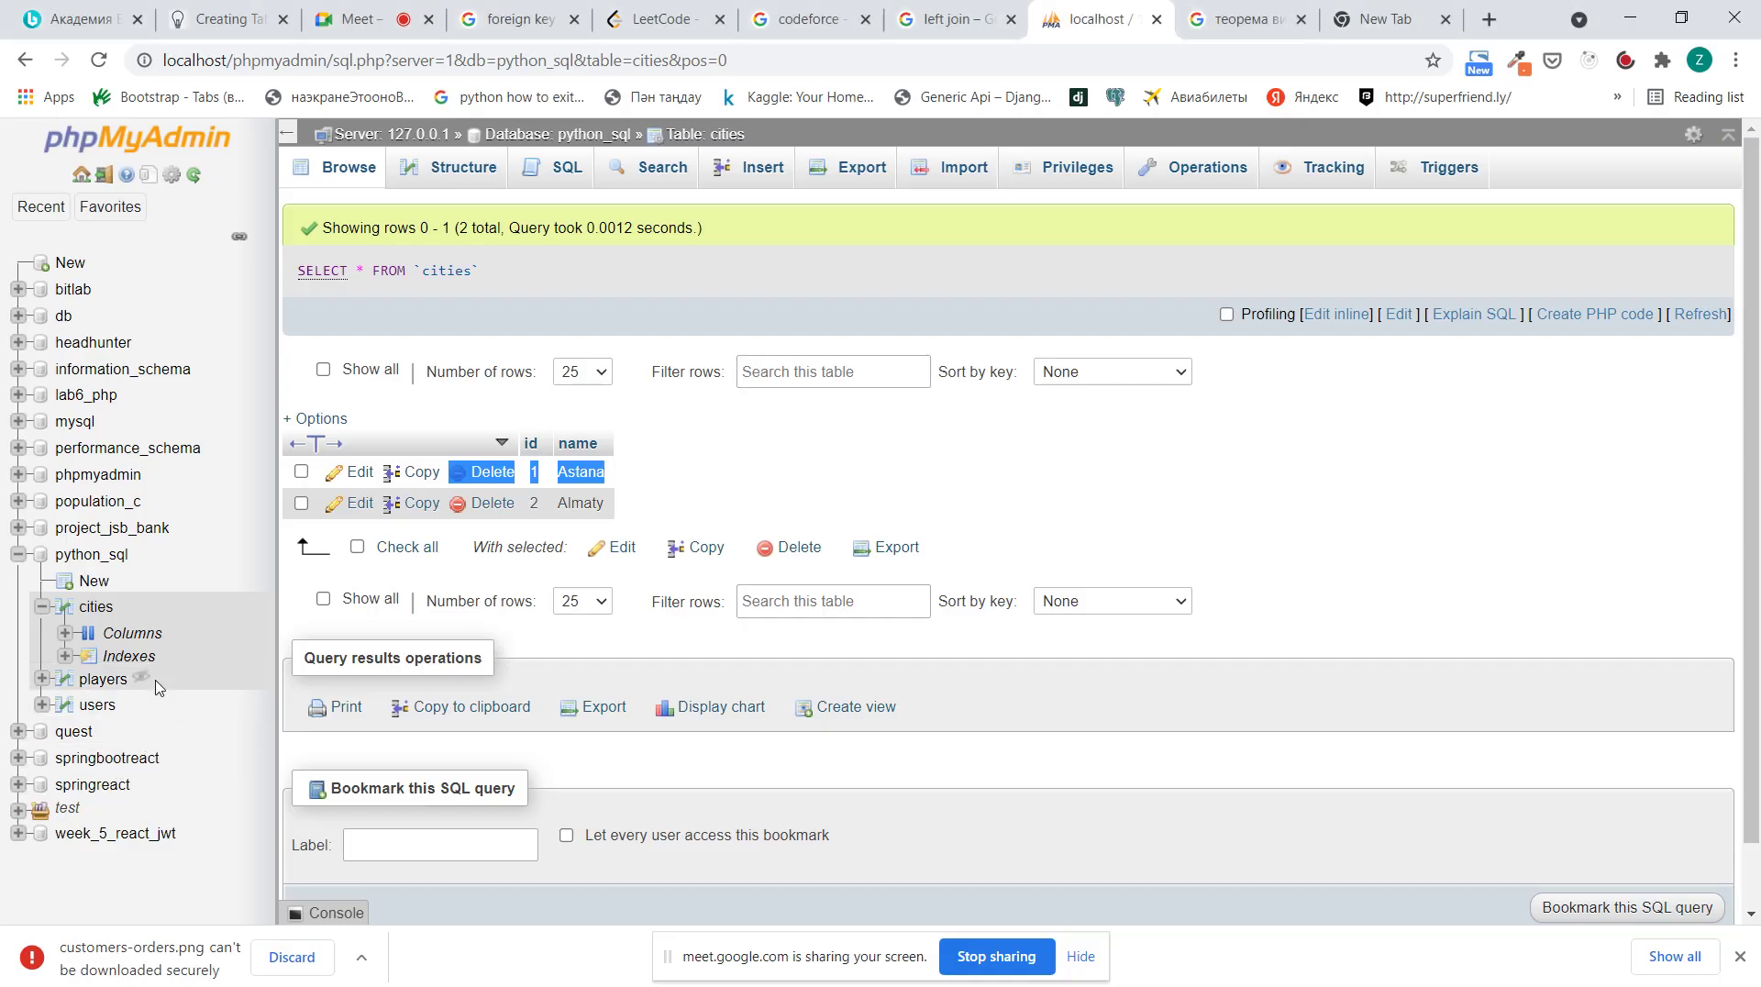
pyautogui.hotkey('alt', 'Tab')
pyautogui.tripleClick(591, 772)
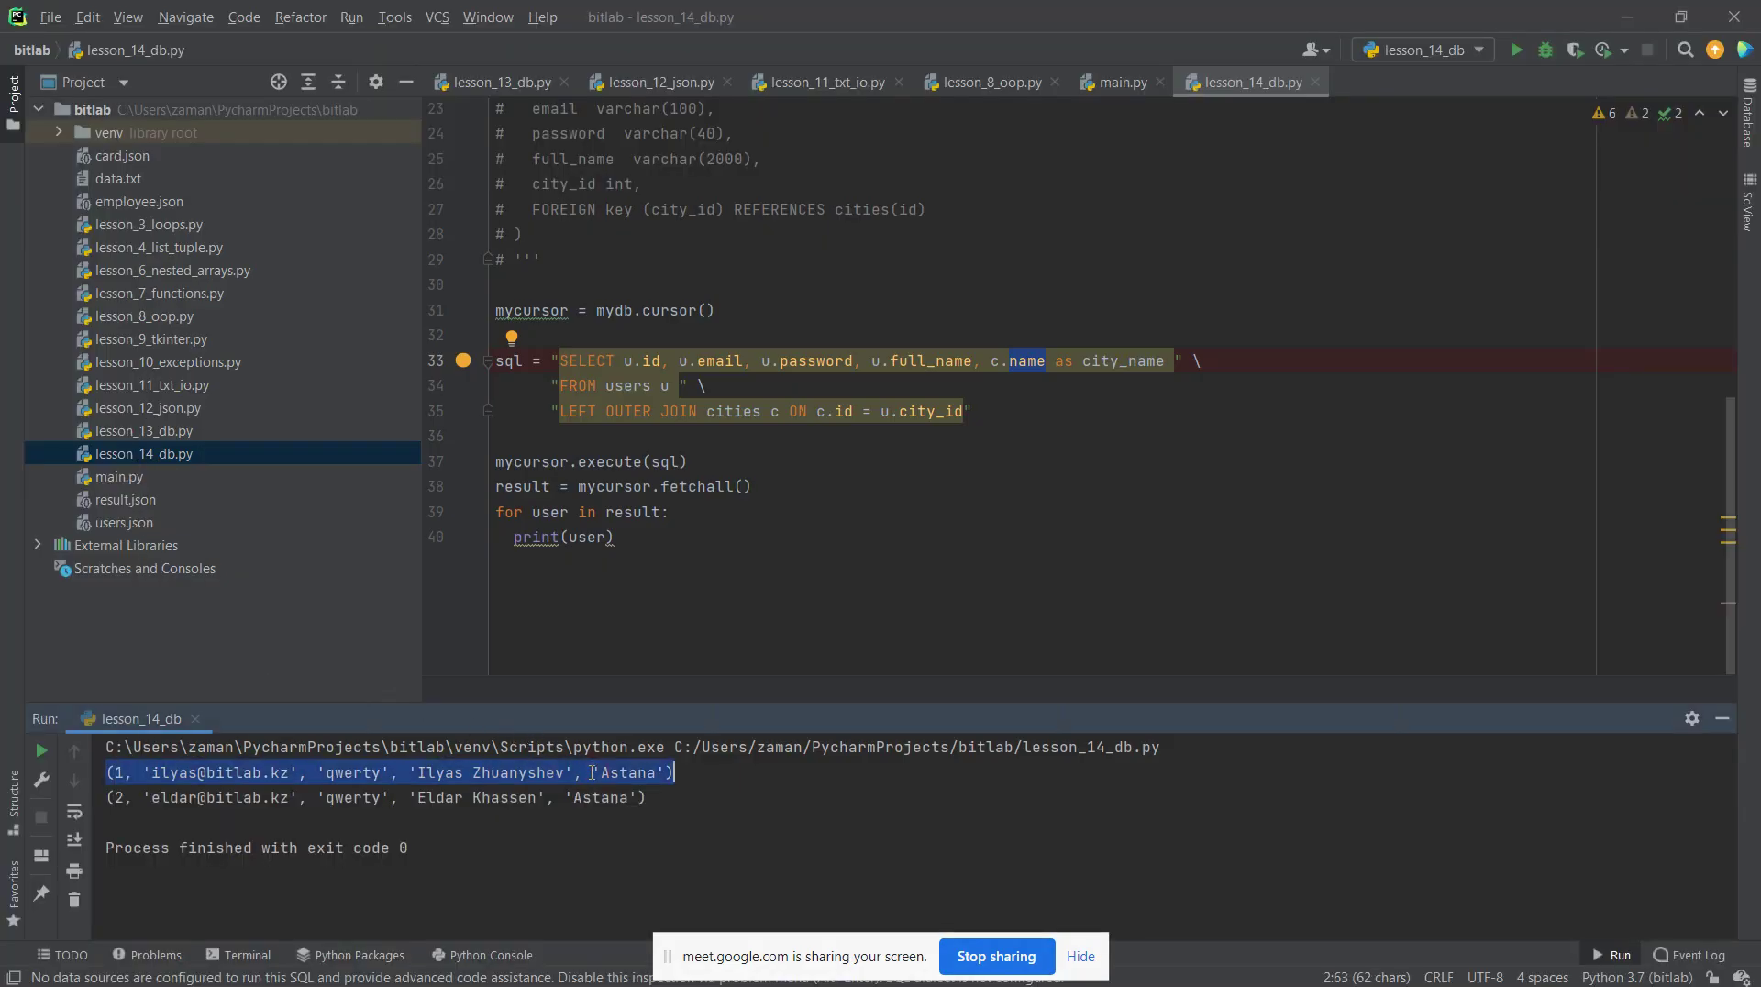
# Highlight the city name in the first printed record and then both records, glancing at the cities table in phpMyAdmin
pyautogui.hotkey('alt', 'Tab')
pyautogui.hotkey('alt', 'Tab')
pyautogui.doubleClick(630, 773)
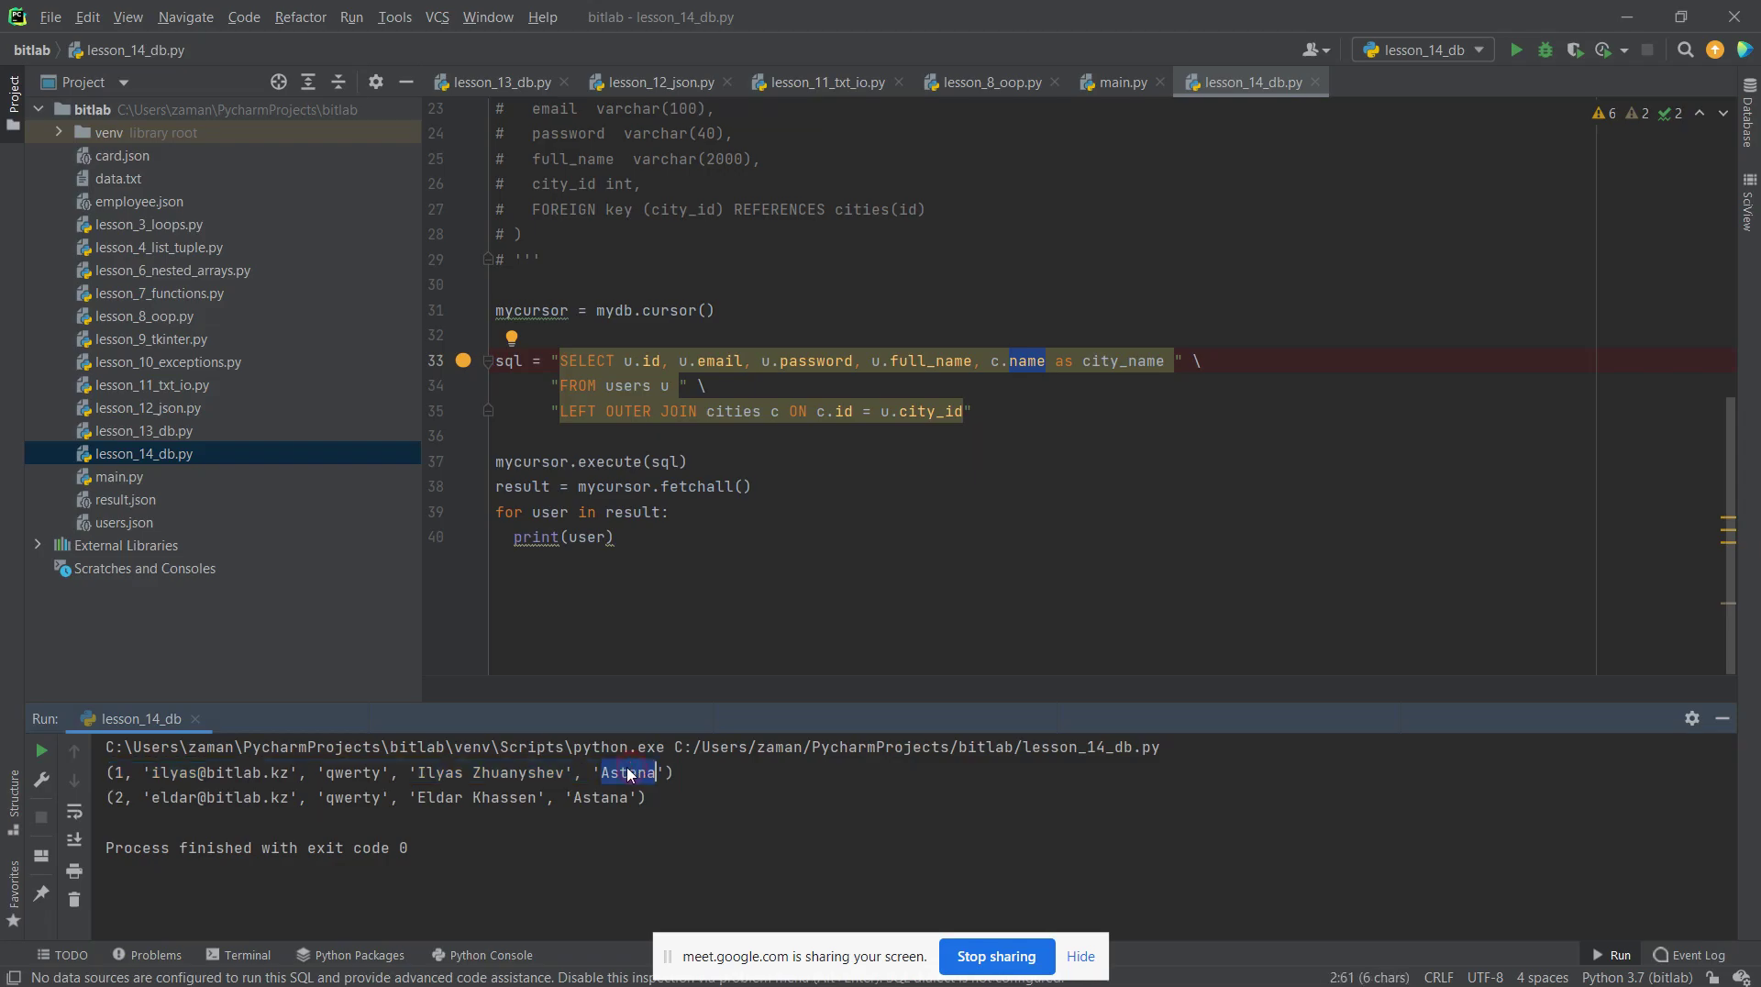
pyautogui.hotkey('alt', 'Tab')
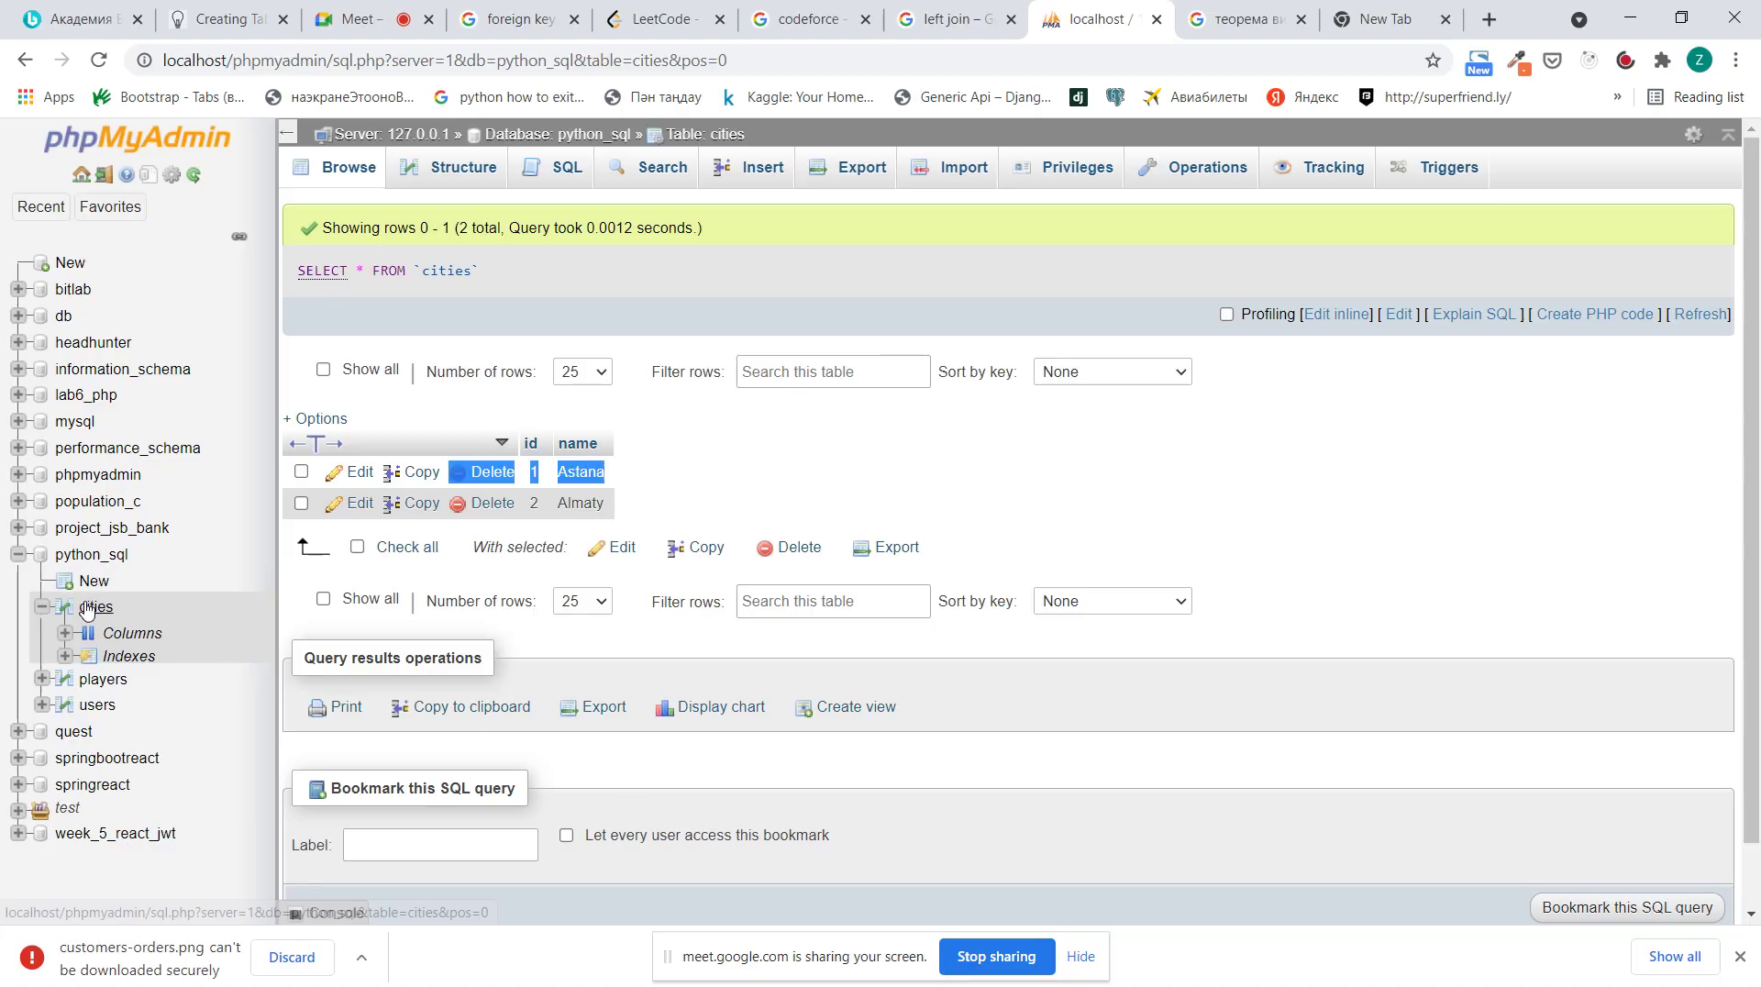
pyautogui.hotkey('alt', 'Tab')
pyautogui.click(1052, 413)
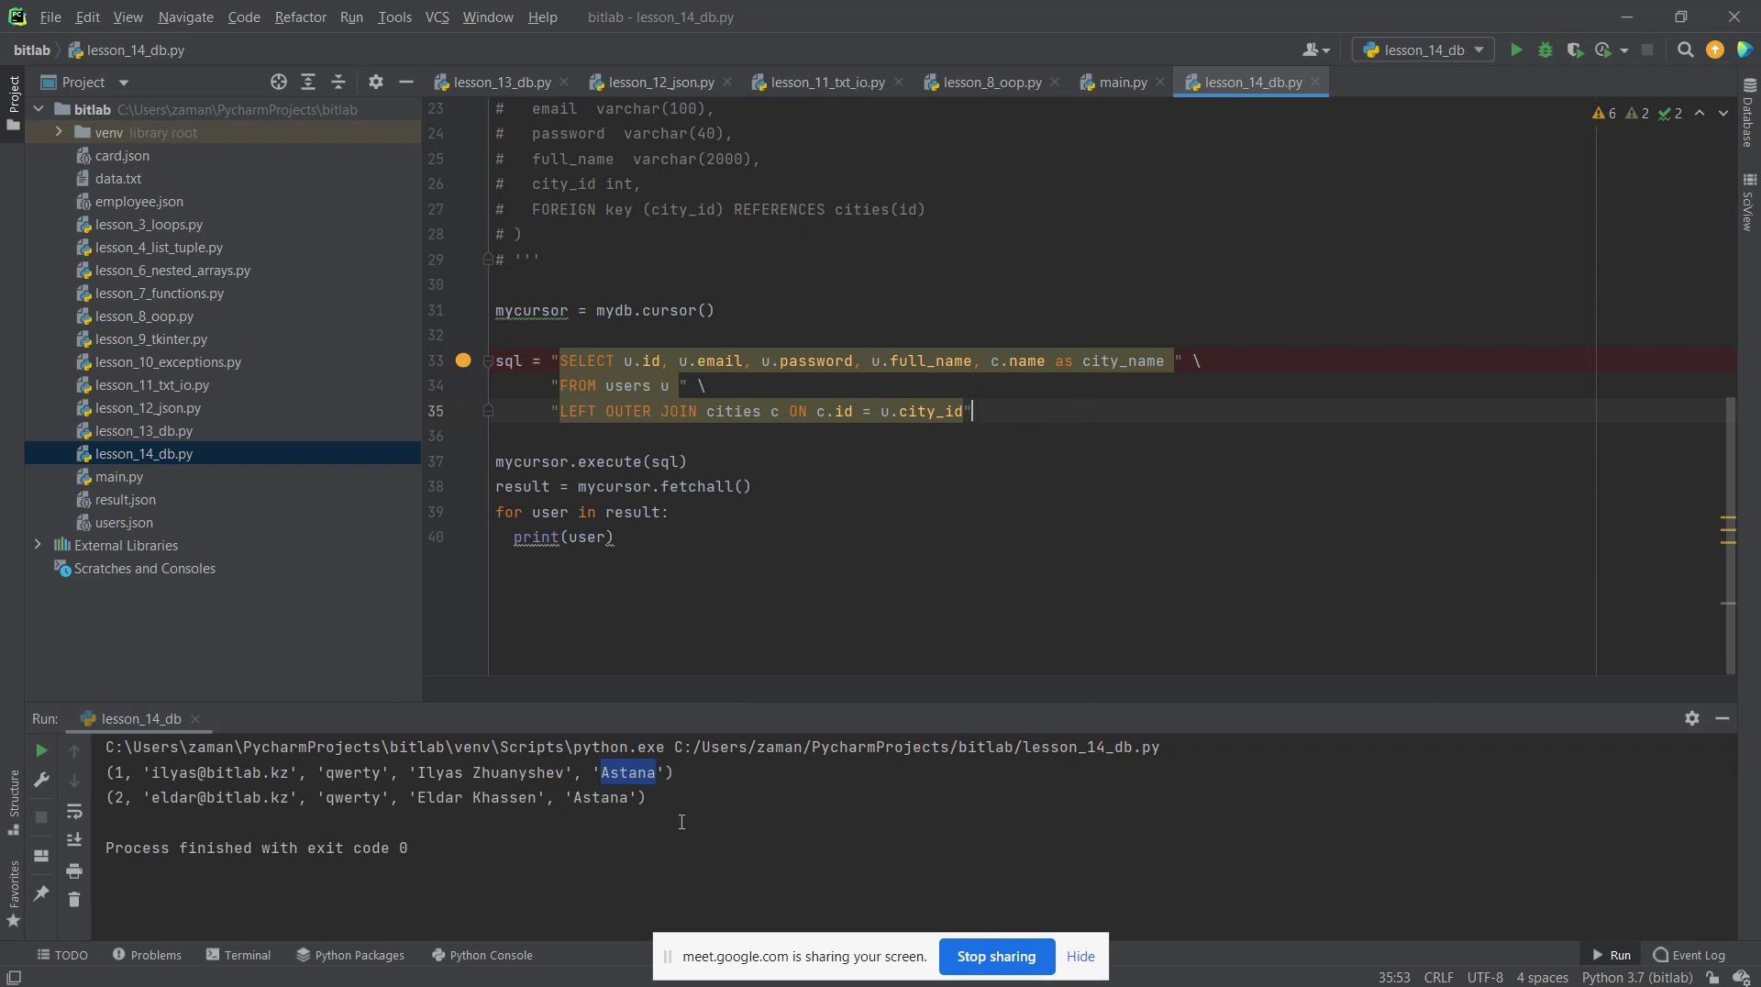
pyautogui.moveTo(677, 811); pyautogui.dragTo(48, 785)
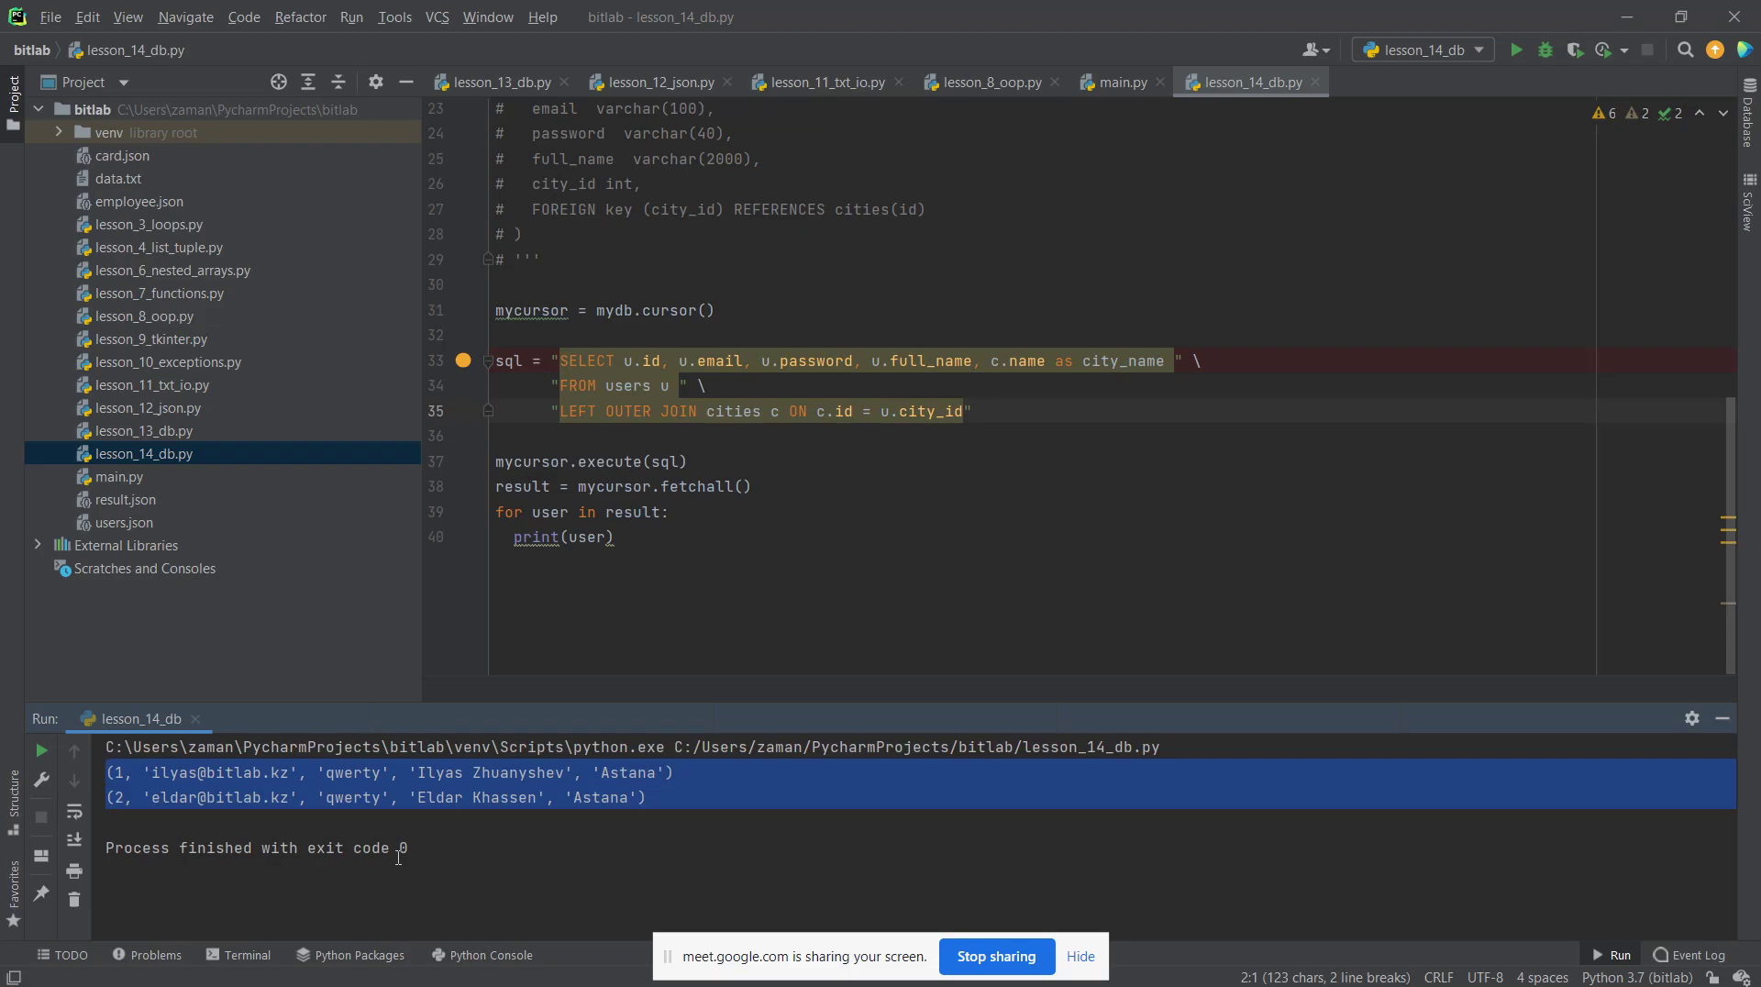
# In phpMyAdmin, change the name of the city with id 1 to Nur-Sultan and save the row
pyautogui.hotkey('alt', 'Tab')
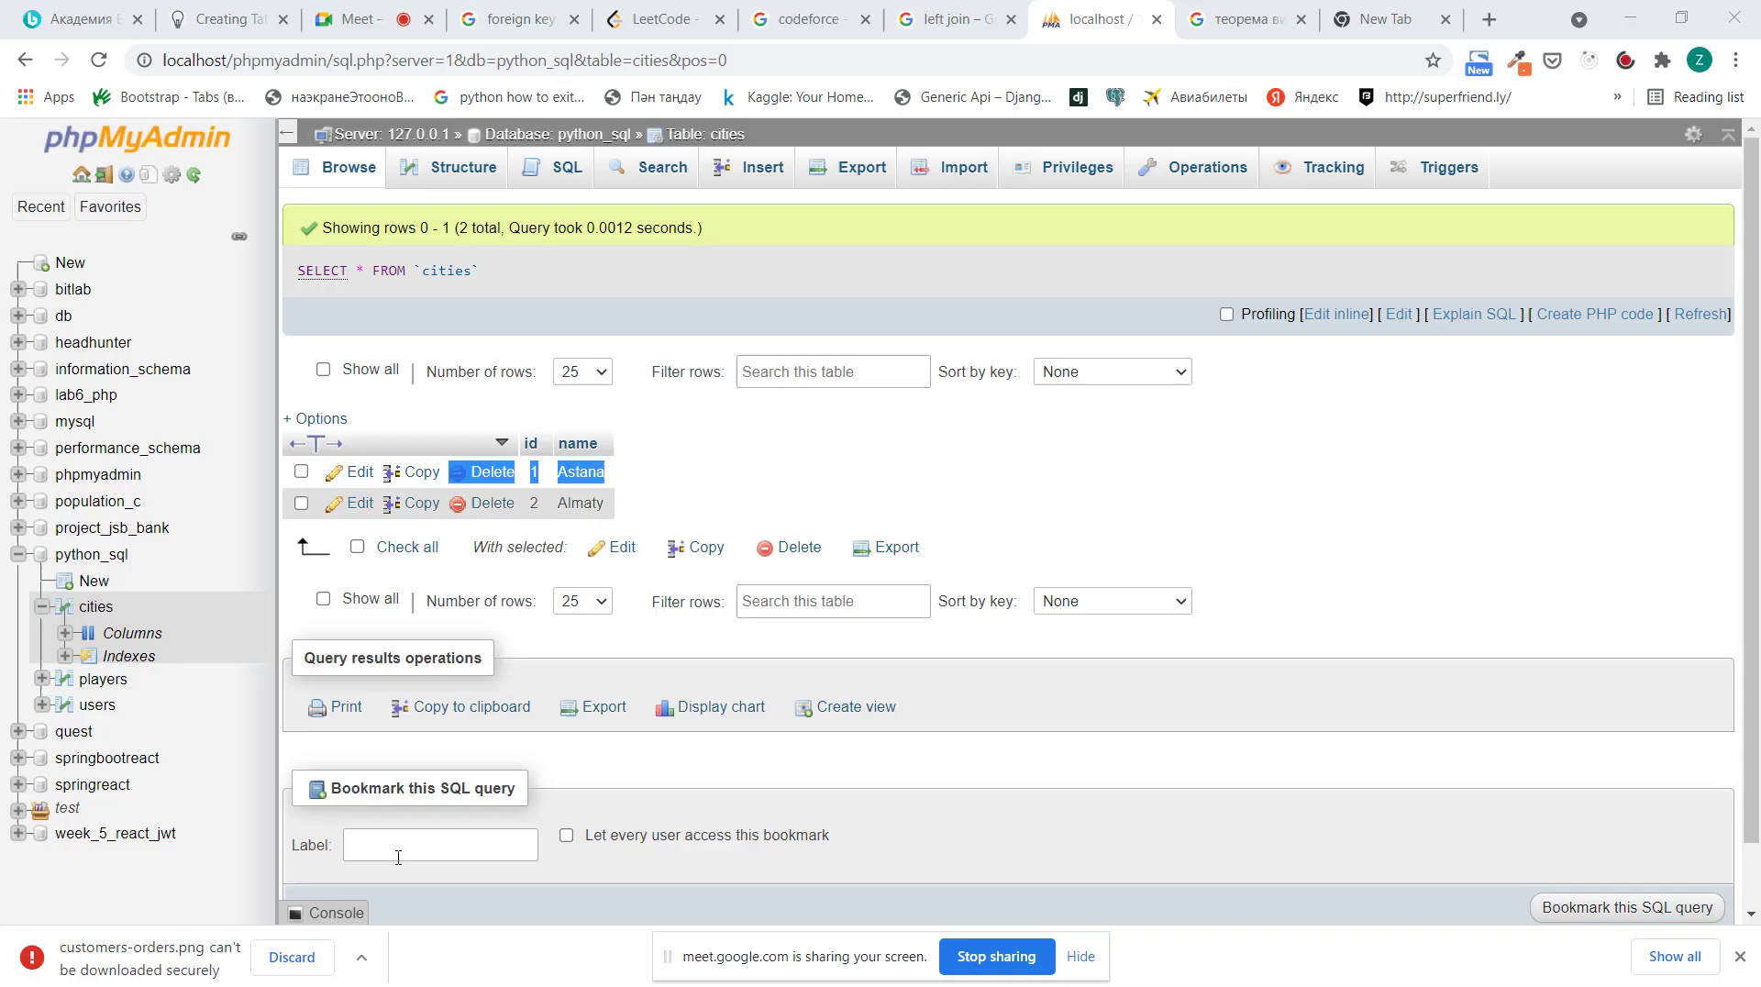
pyautogui.click(793, 487)
pyautogui.click(360, 472)
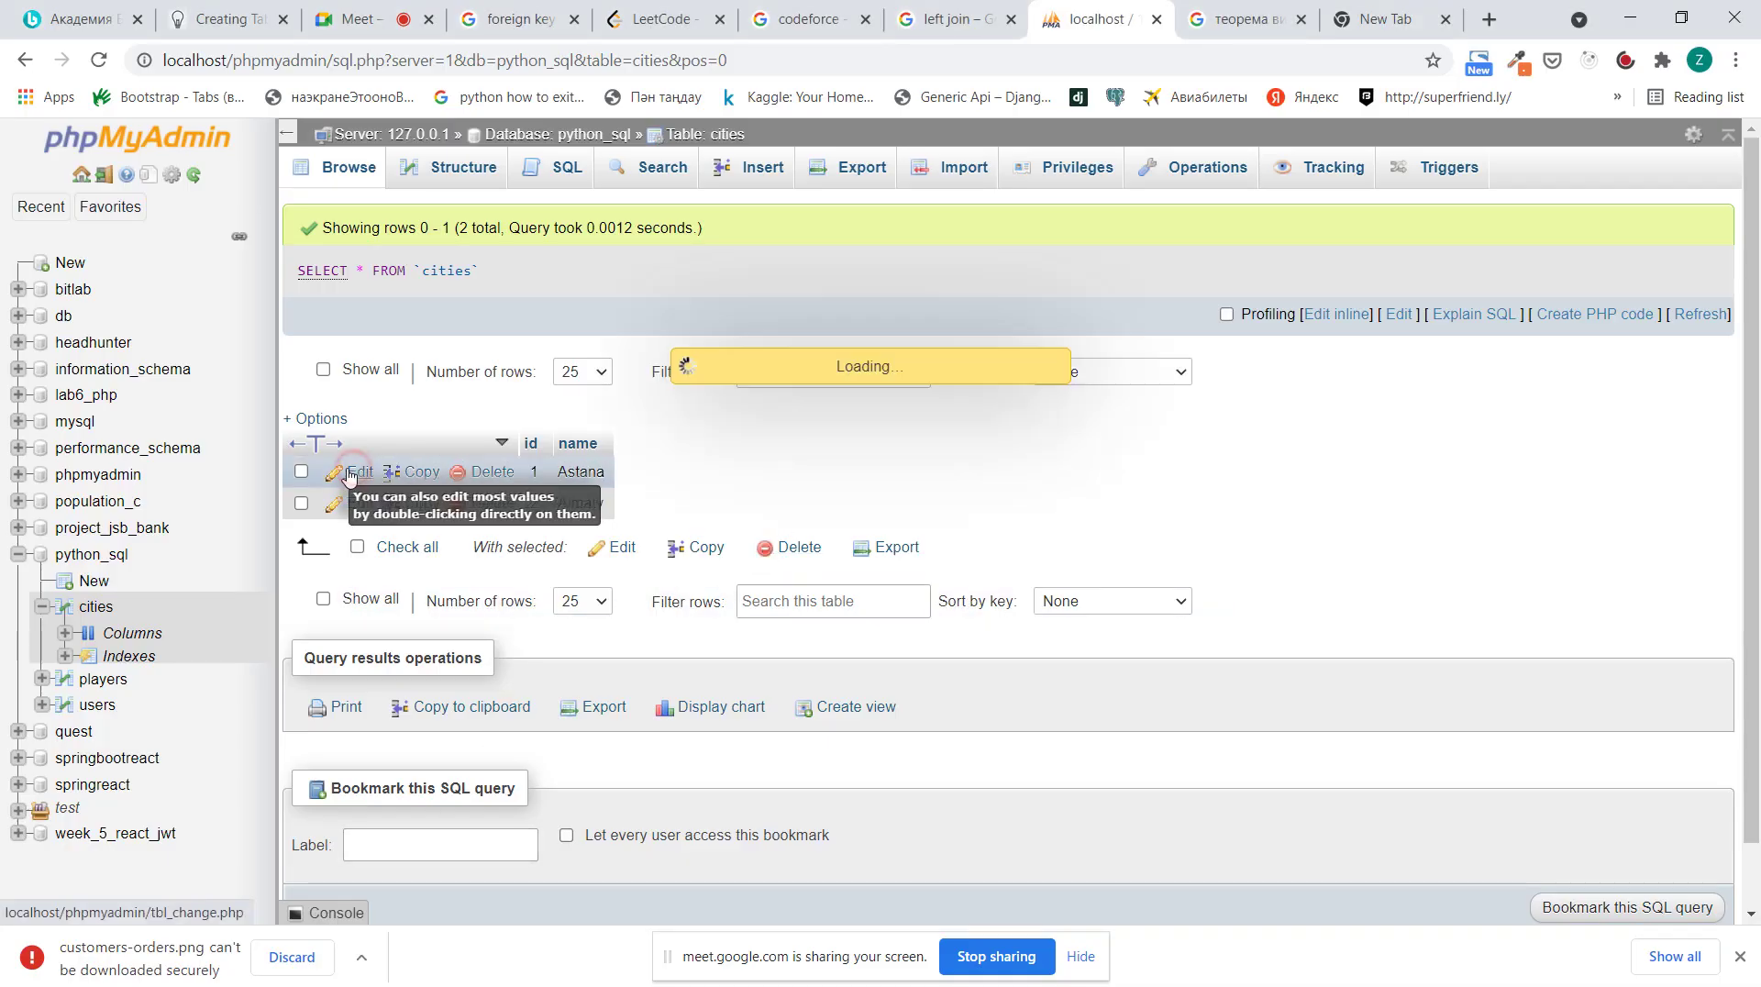
pyautogui.click(883, 312)
pyautogui.press('BackSpace')
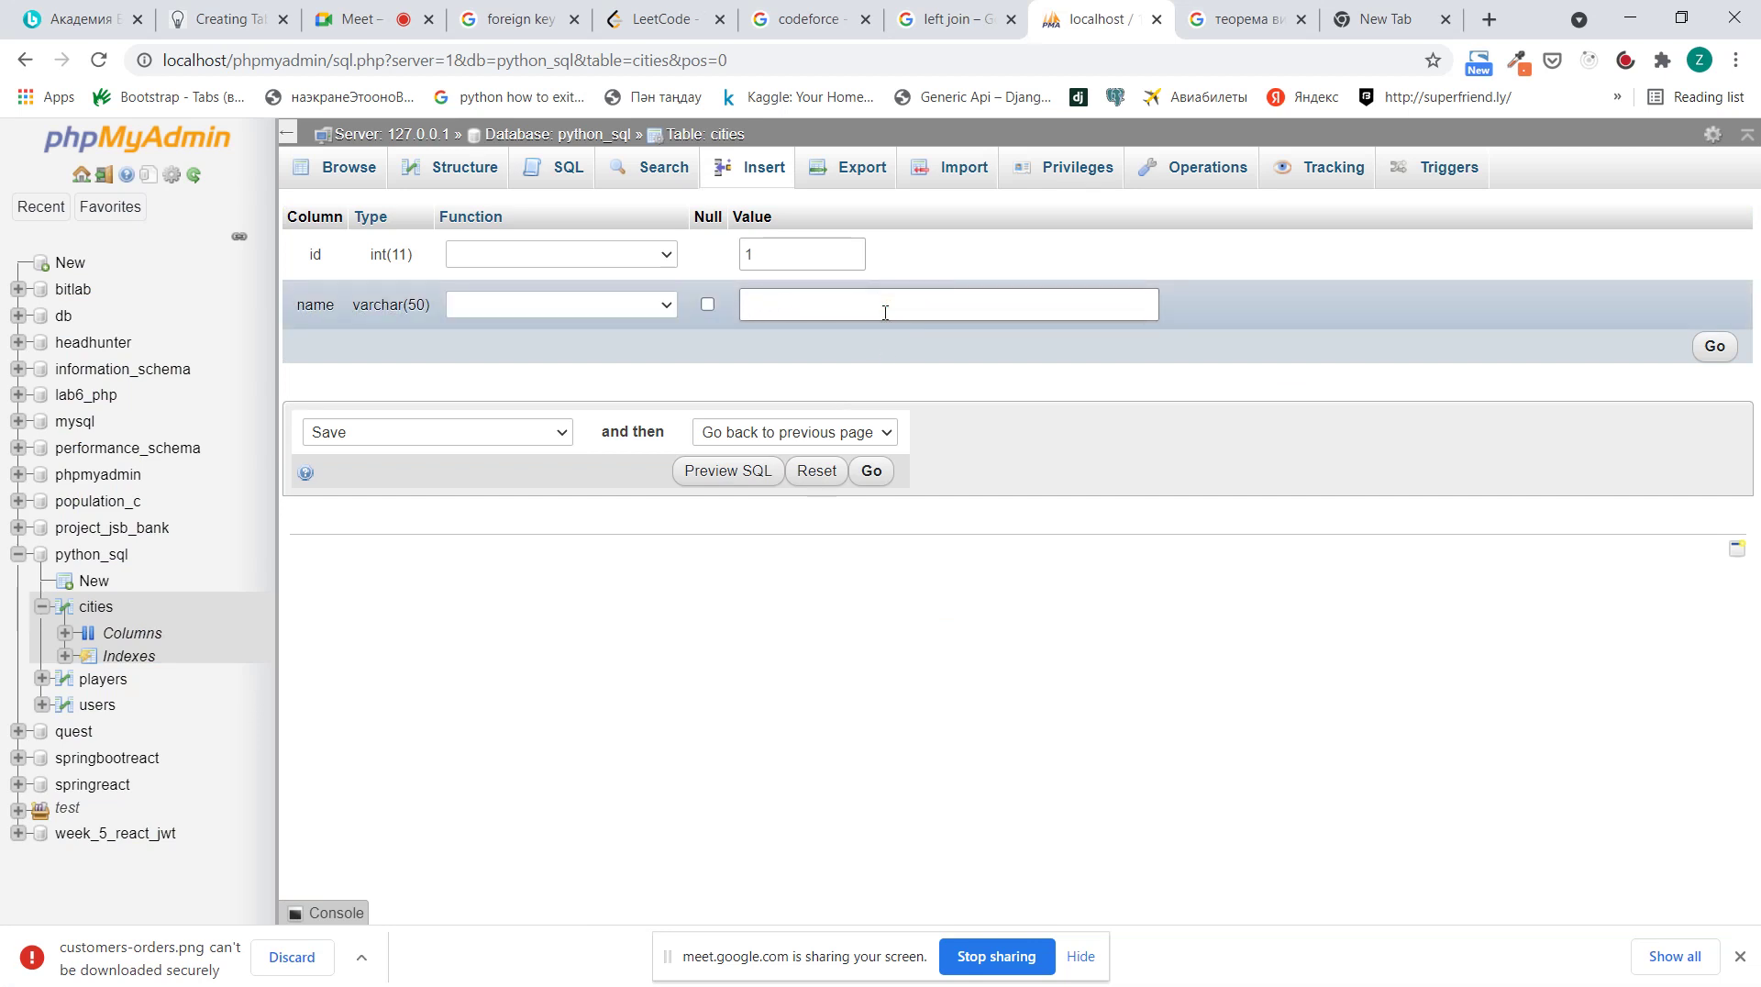
pyautogui.write('Nur')
pyautogui.press('Down')
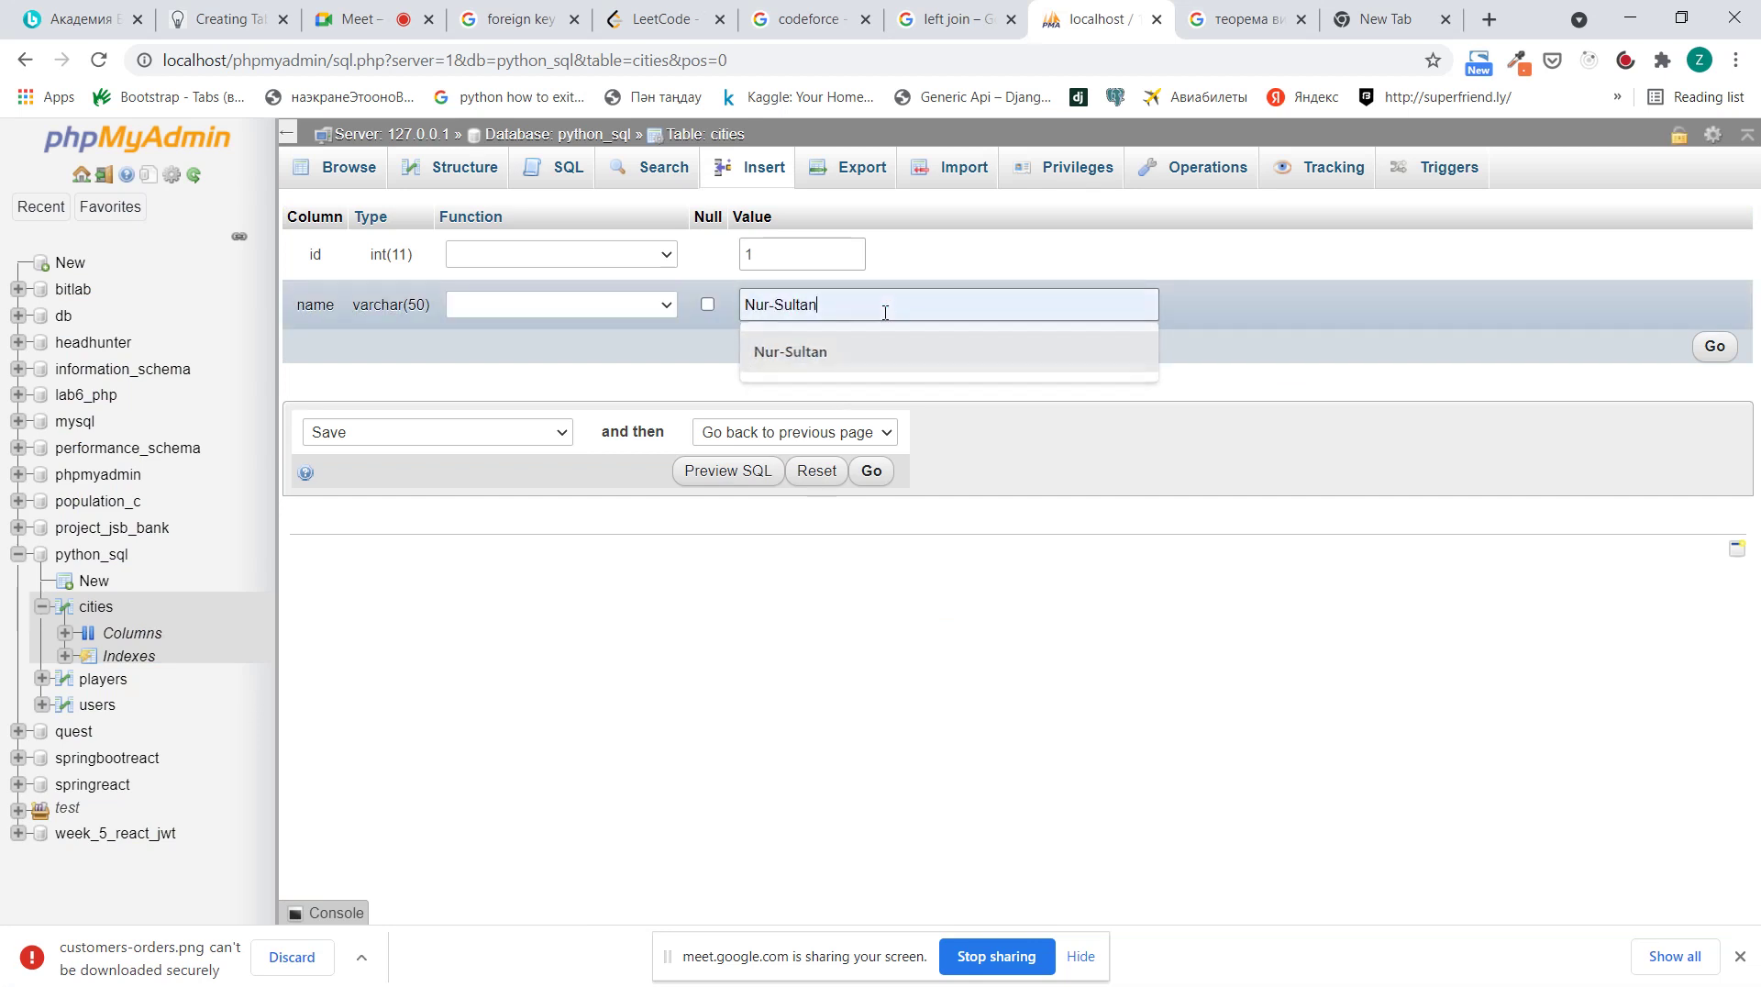
pyautogui.press('Return')
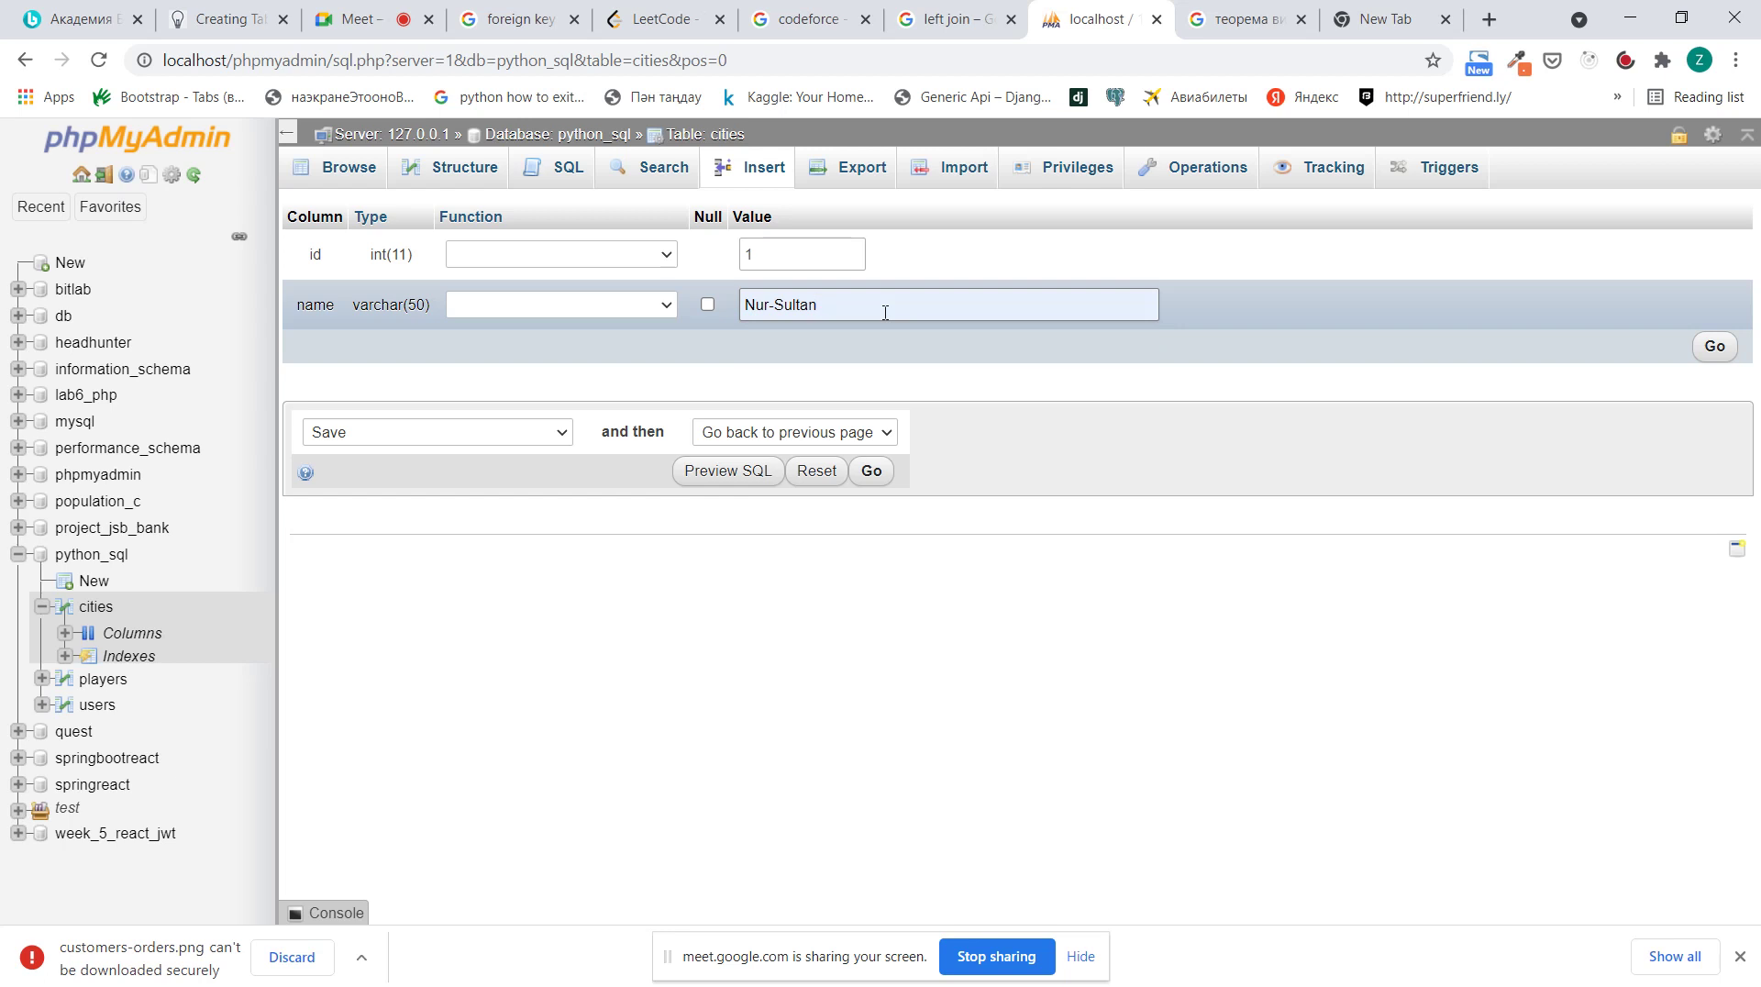
pyautogui.click(1712, 345)
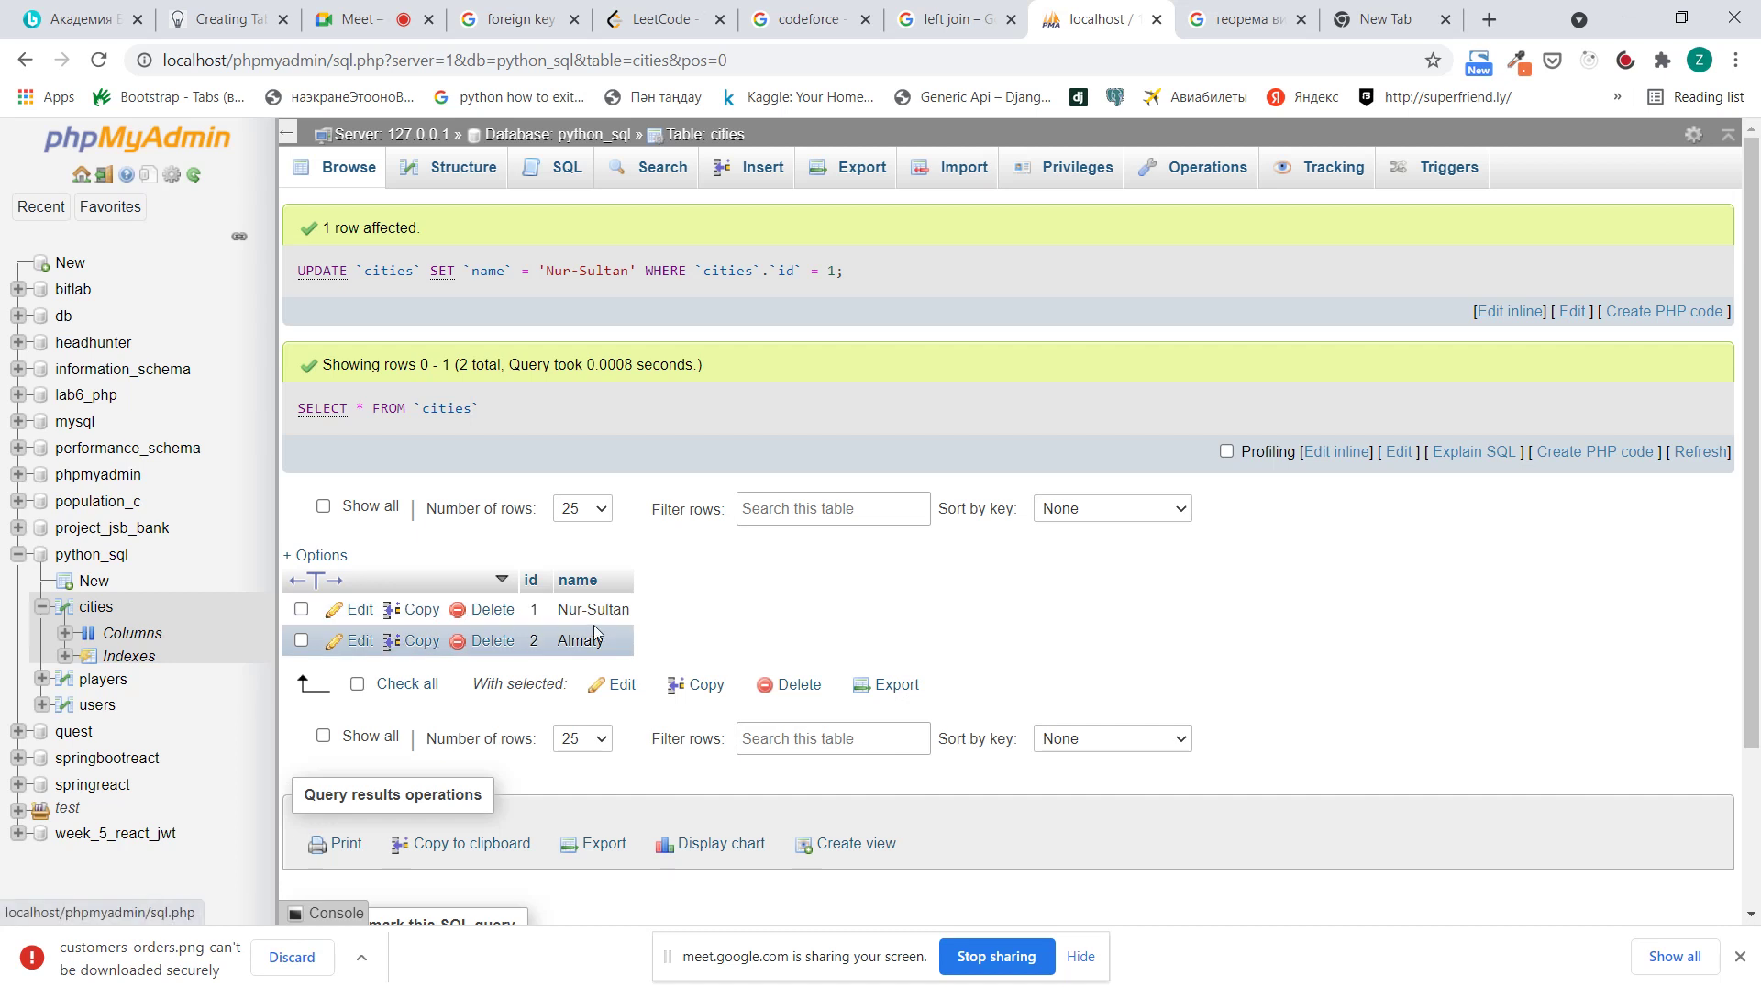
# Browse the users and cities tables to compare the users' city_id values with the edited city row
pyautogui.moveTo(548, 608); pyautogui.dragTo(552, 607)
pyautogui.click(819, 585)
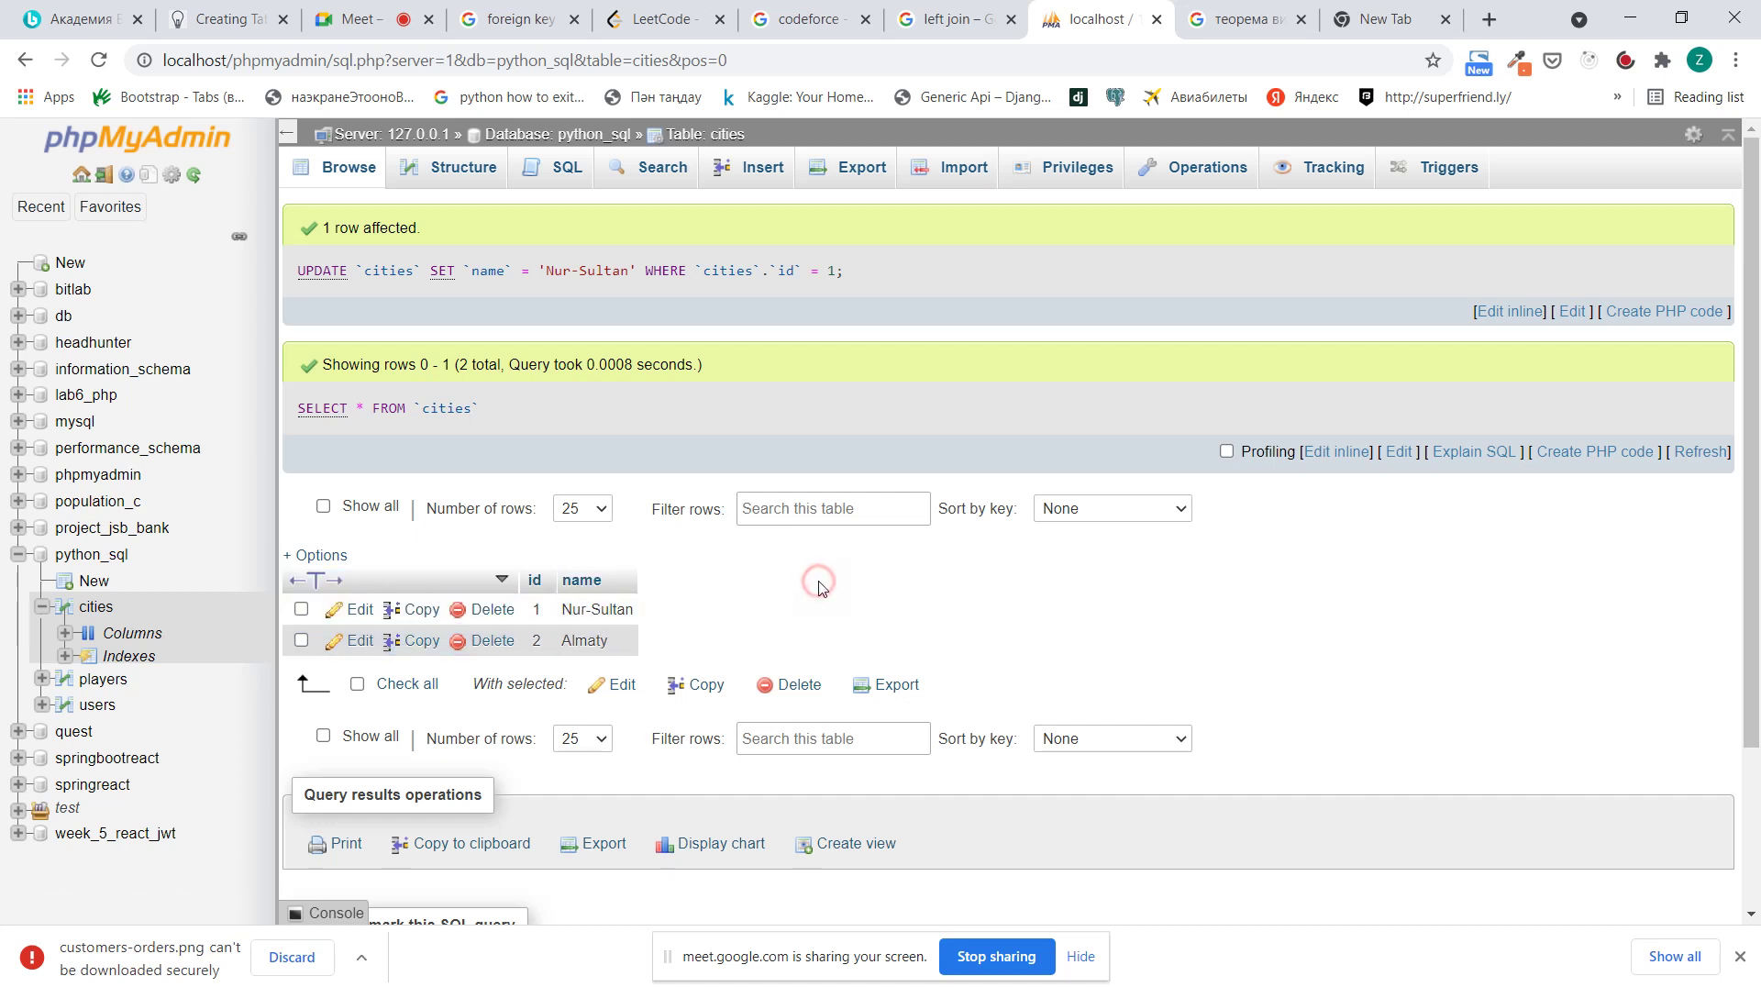
pyautogui.click(98, 706)
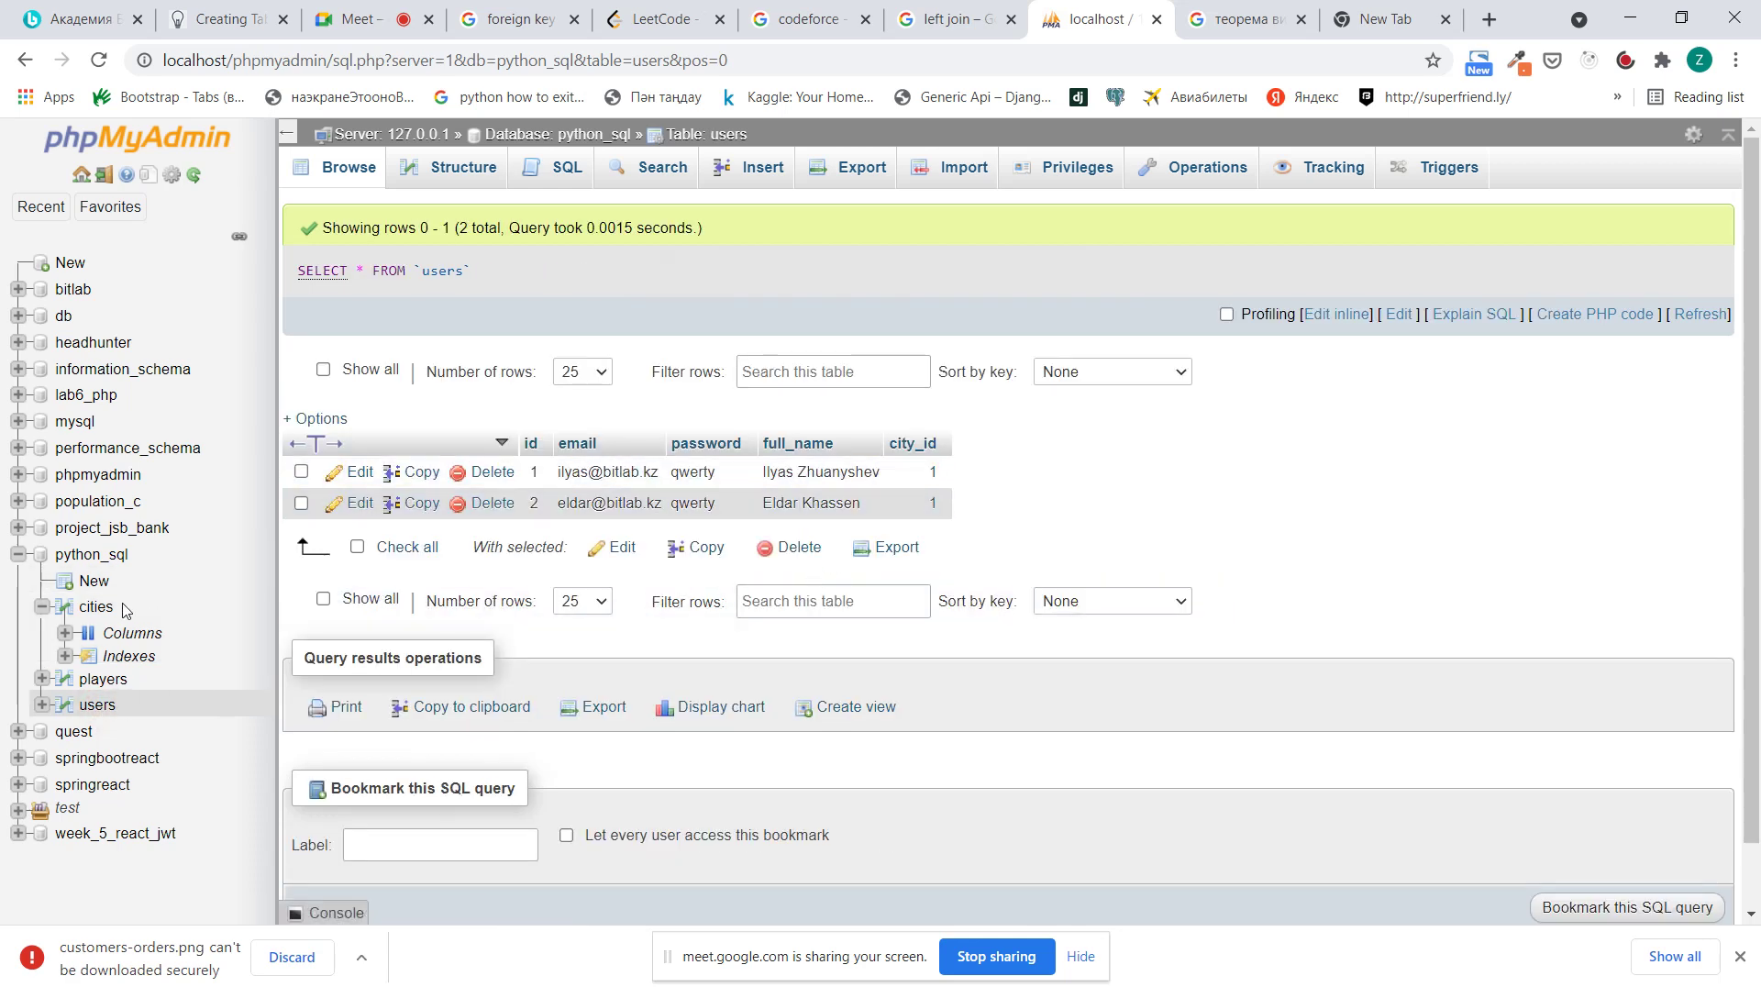
pyautogui.click(95, 607)
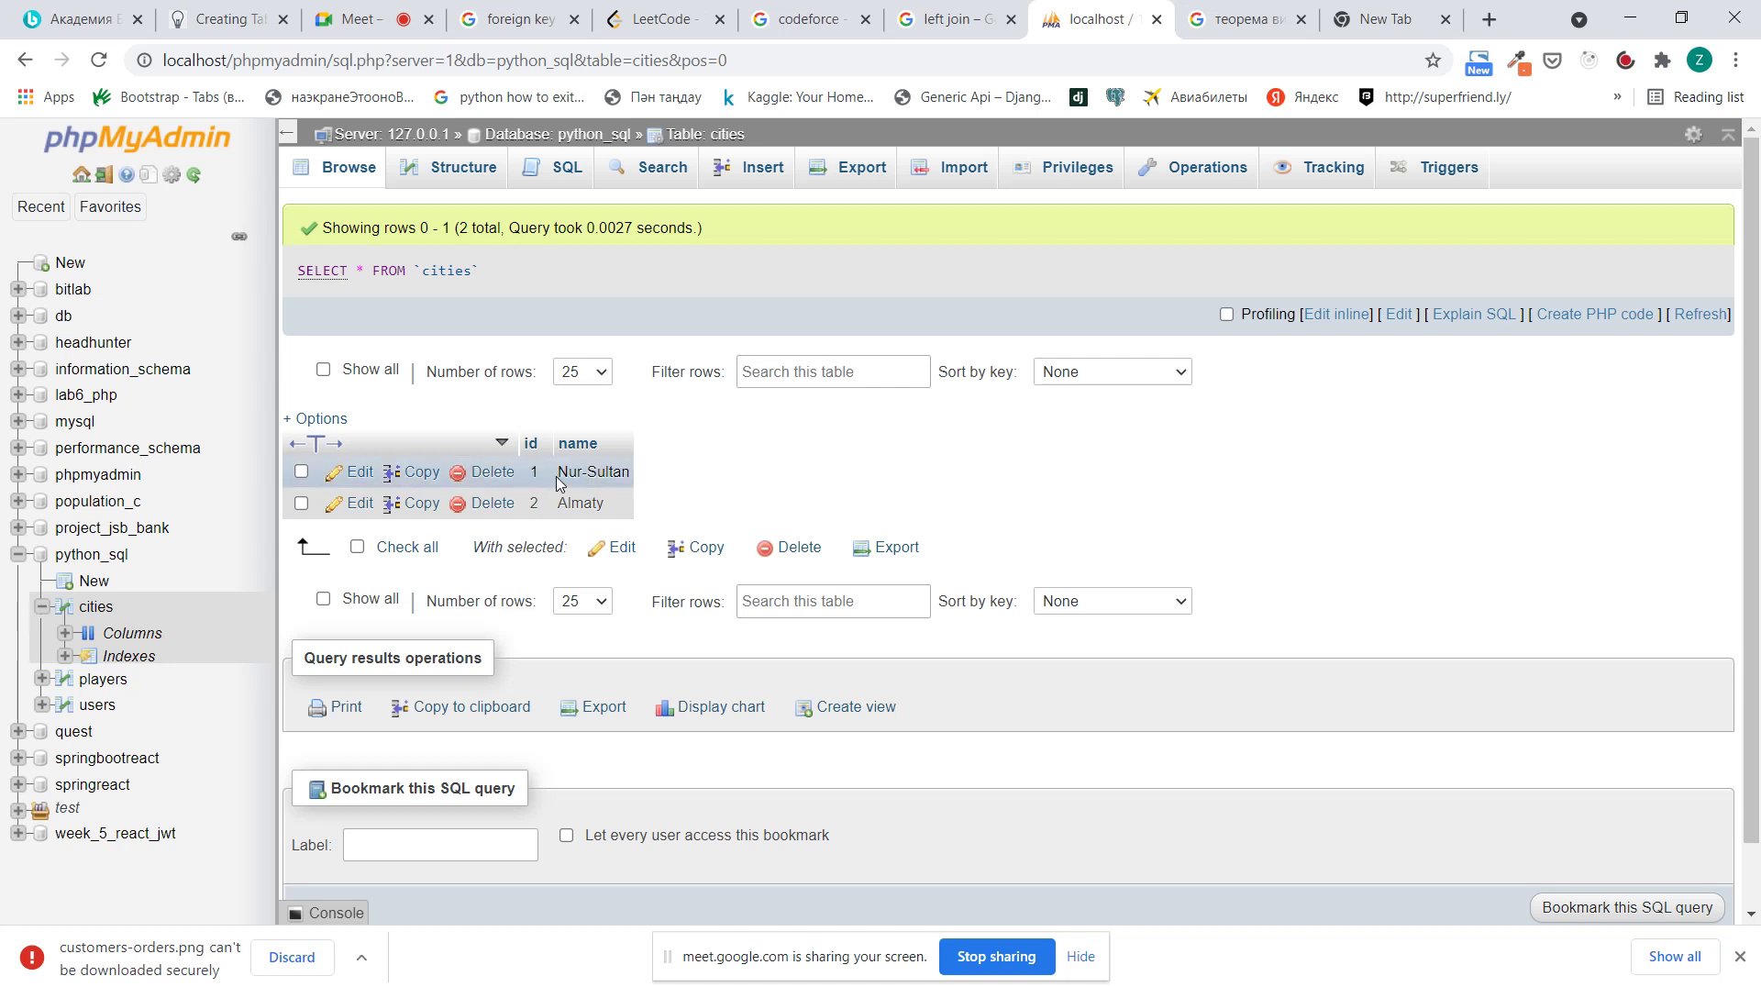
pyautogui.click(97, 704)
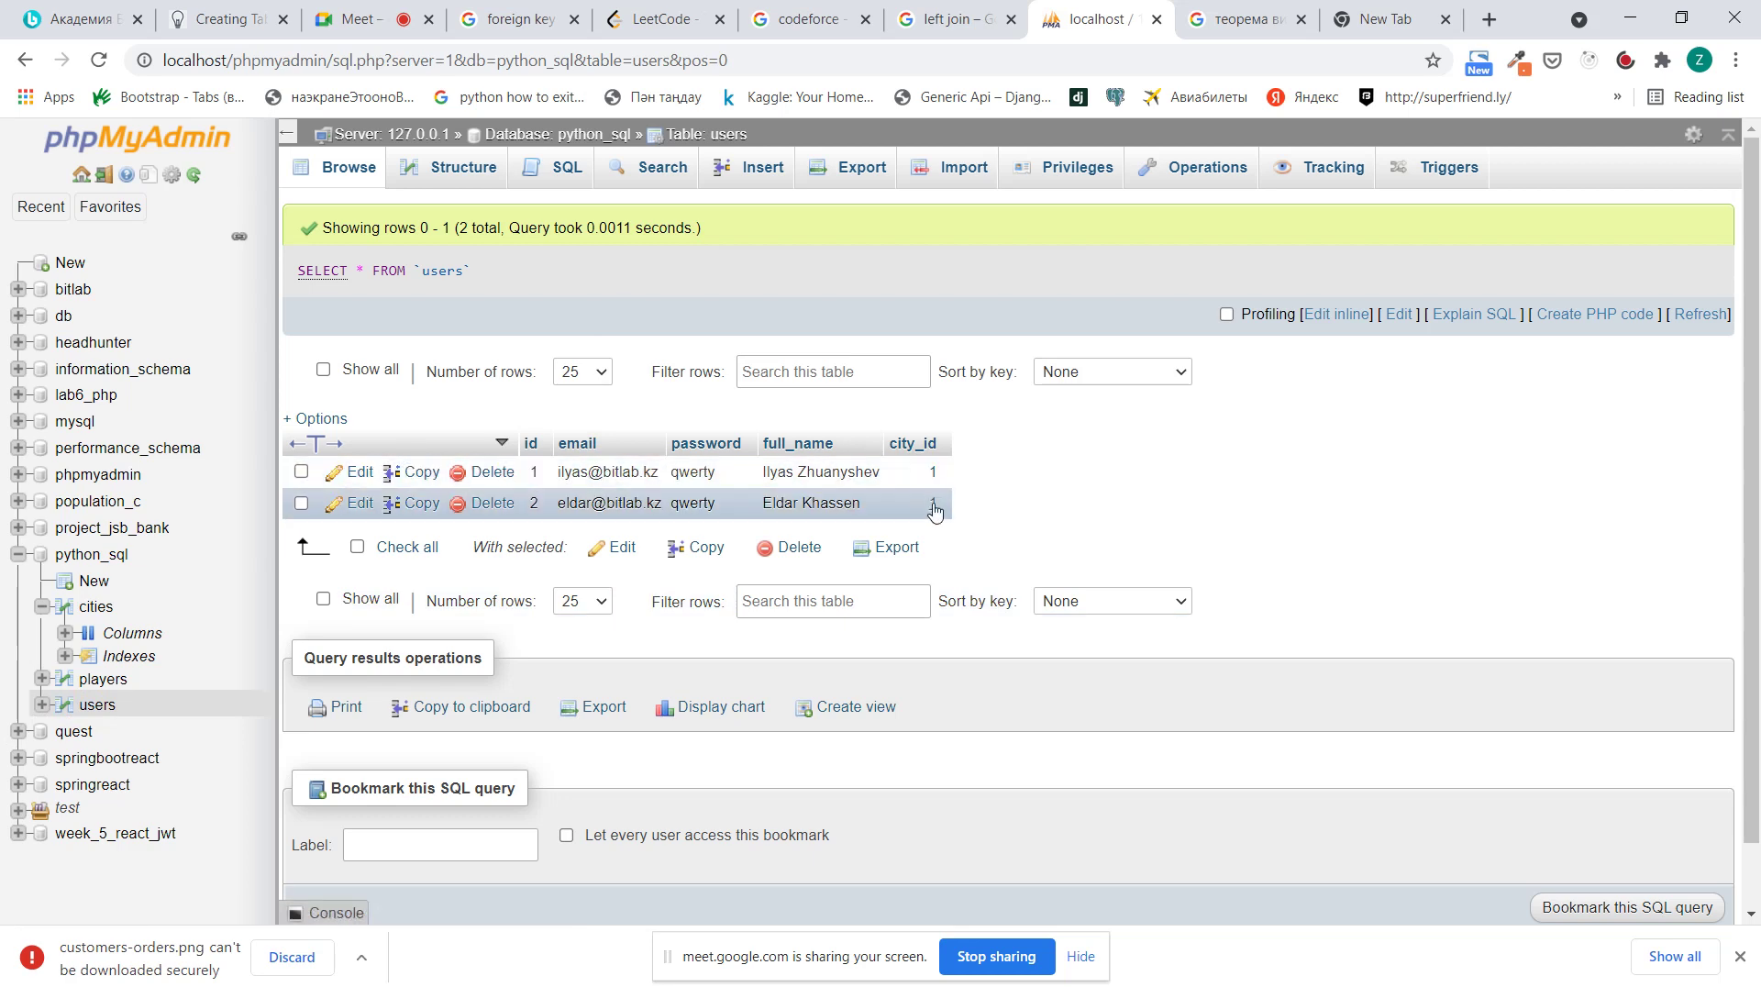
# Return to PyCharm, highlight the city name in the first printed record, and run lesson_14_db again
pyautogui.hotkey('alt', 'Tab')
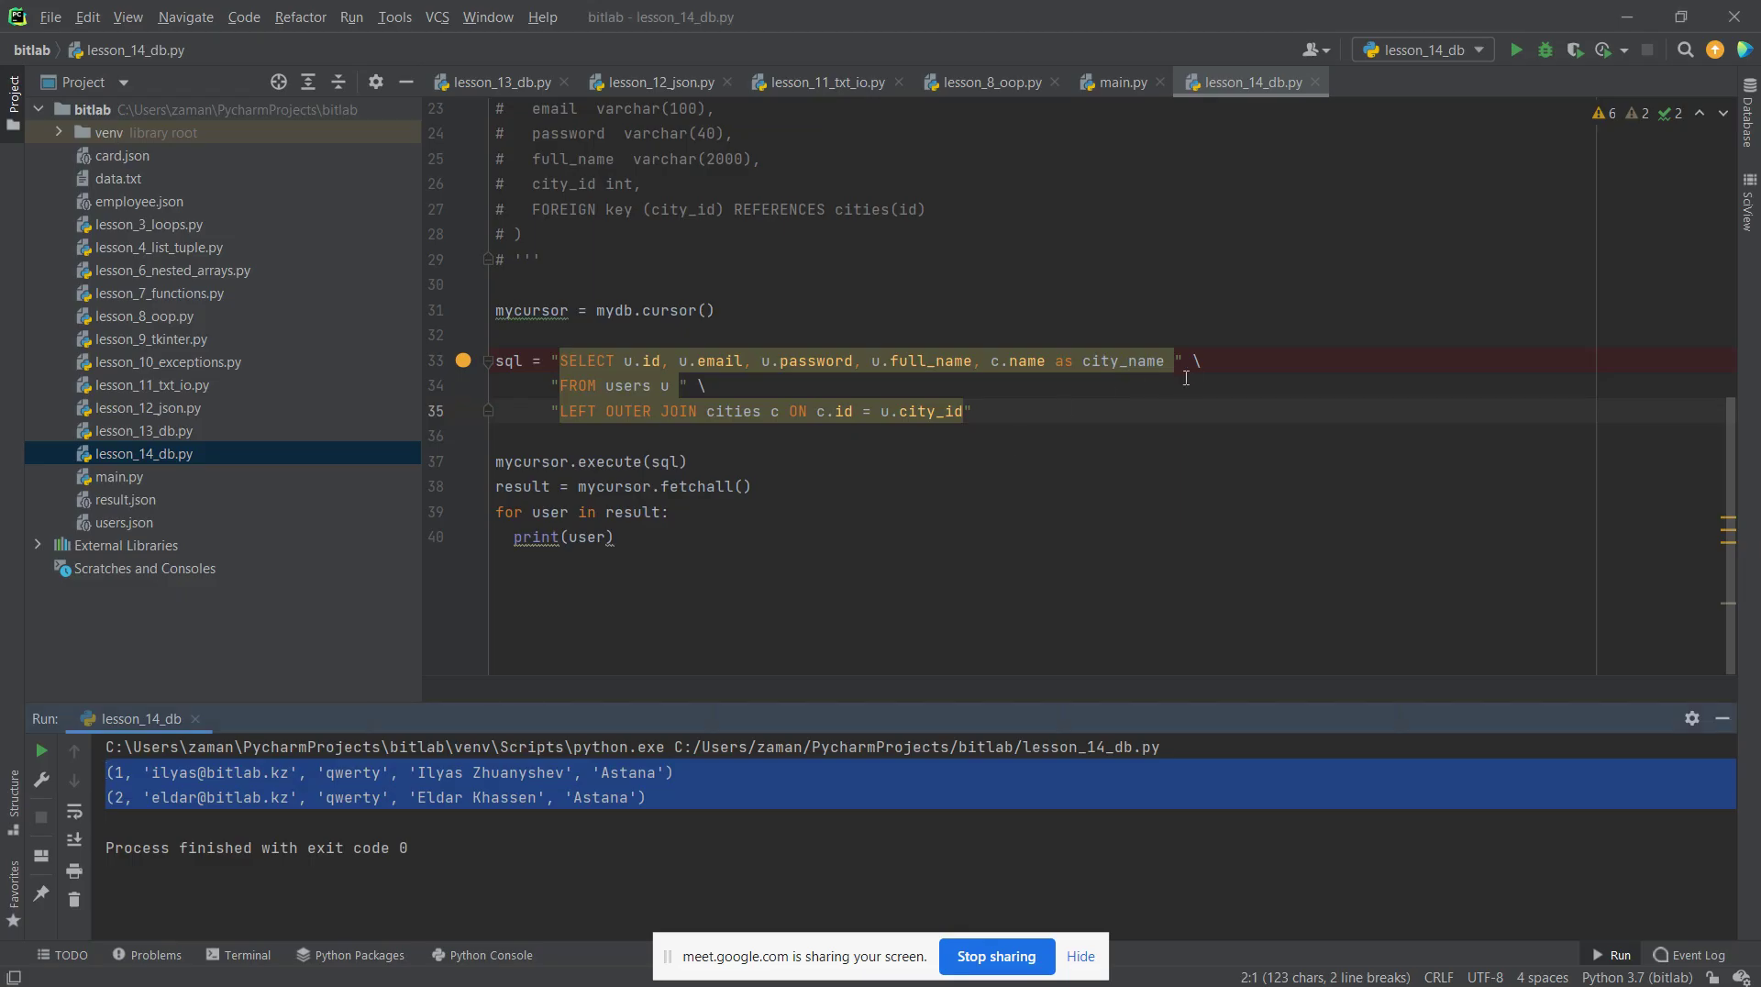
pyautogui.click(1185, 379)
pyautogui.click(1178, 407)
pyautogui.click(957, 851)
pyautogui.doubleClick(628, 774)
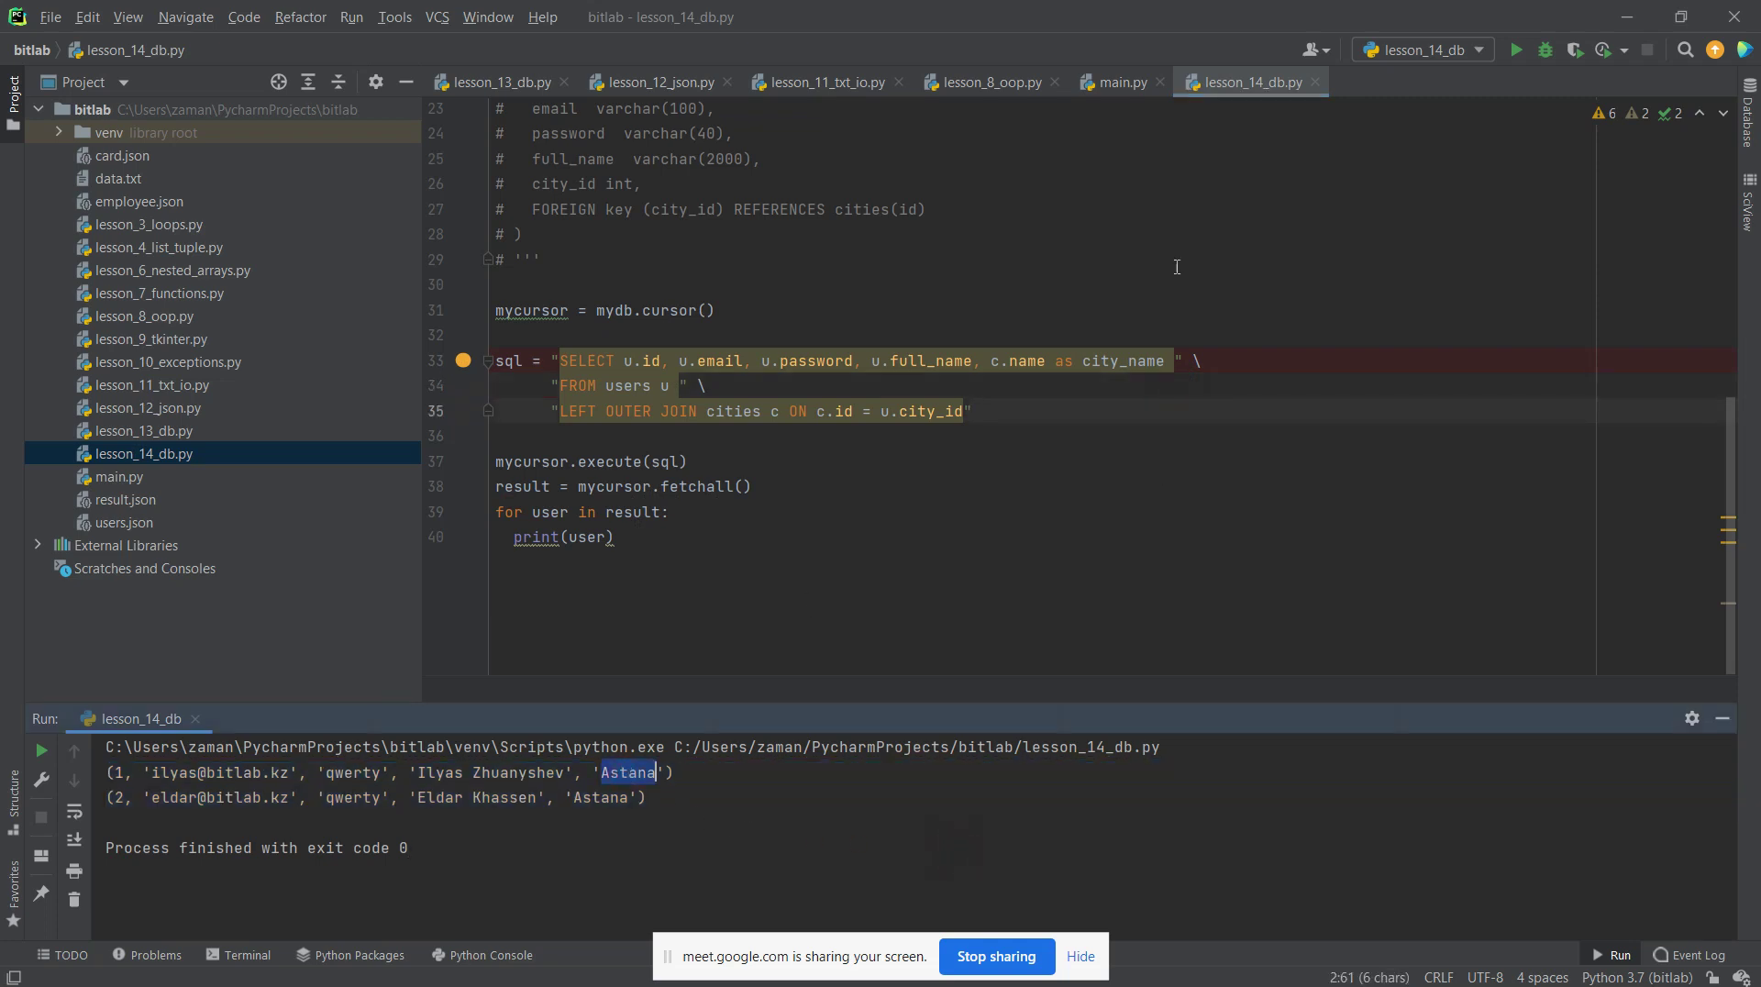
pyautogui.click(1517, 55)
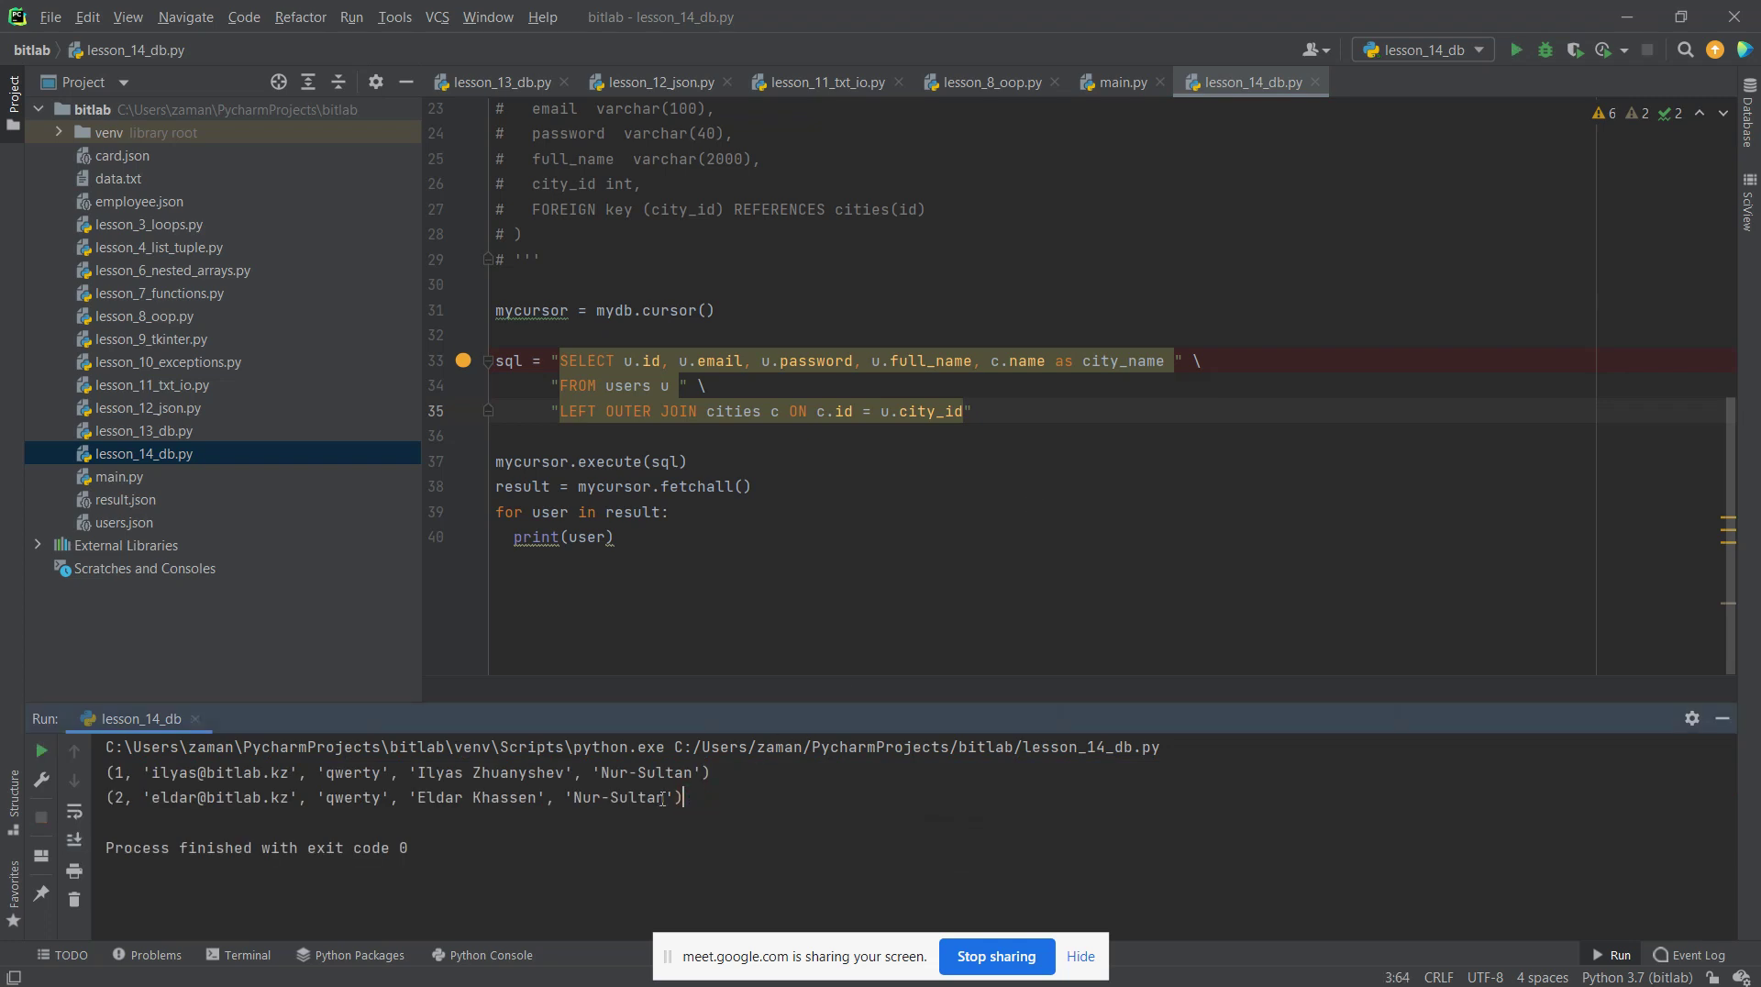
# Highlight both printed records and examine the city name in each one
pyautogui.moveTo(693, 797); pyautogui.dragTo(291, 830)
pyautogui.moveTo(179, 820); pyautogui.dragTo(106, 782)
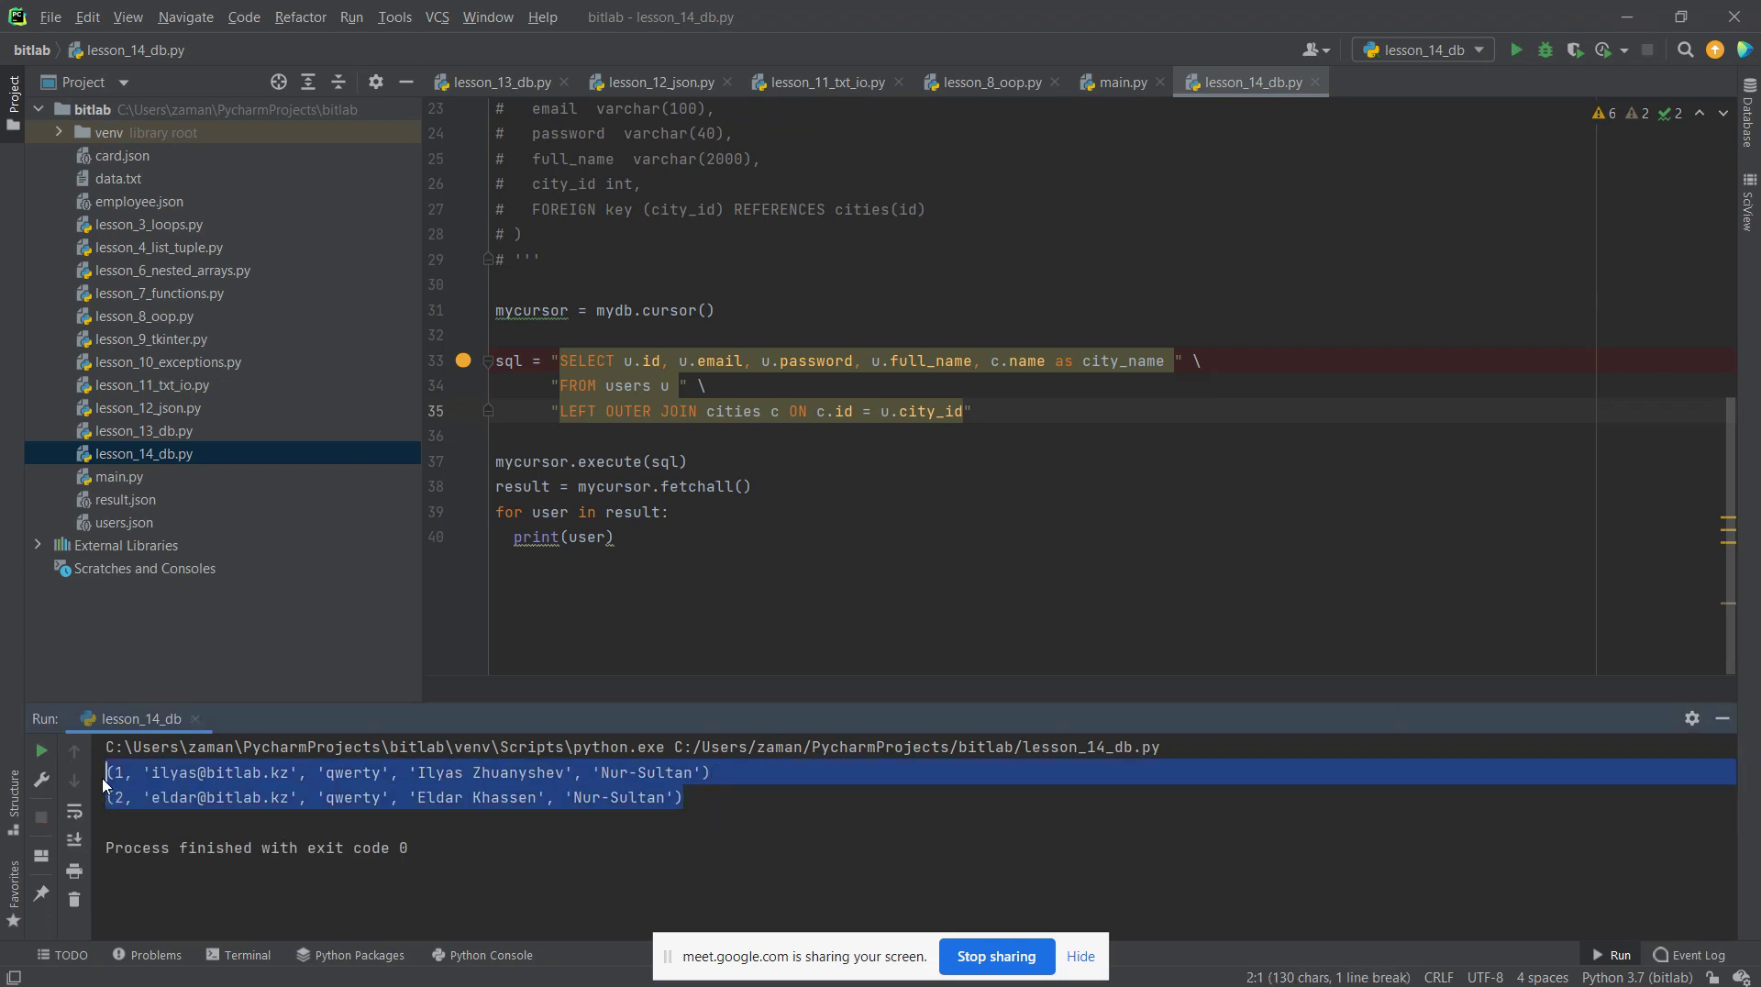
pyautogui.doubleClick(613, 772)
pyautogui.doubleClick(670, 773)
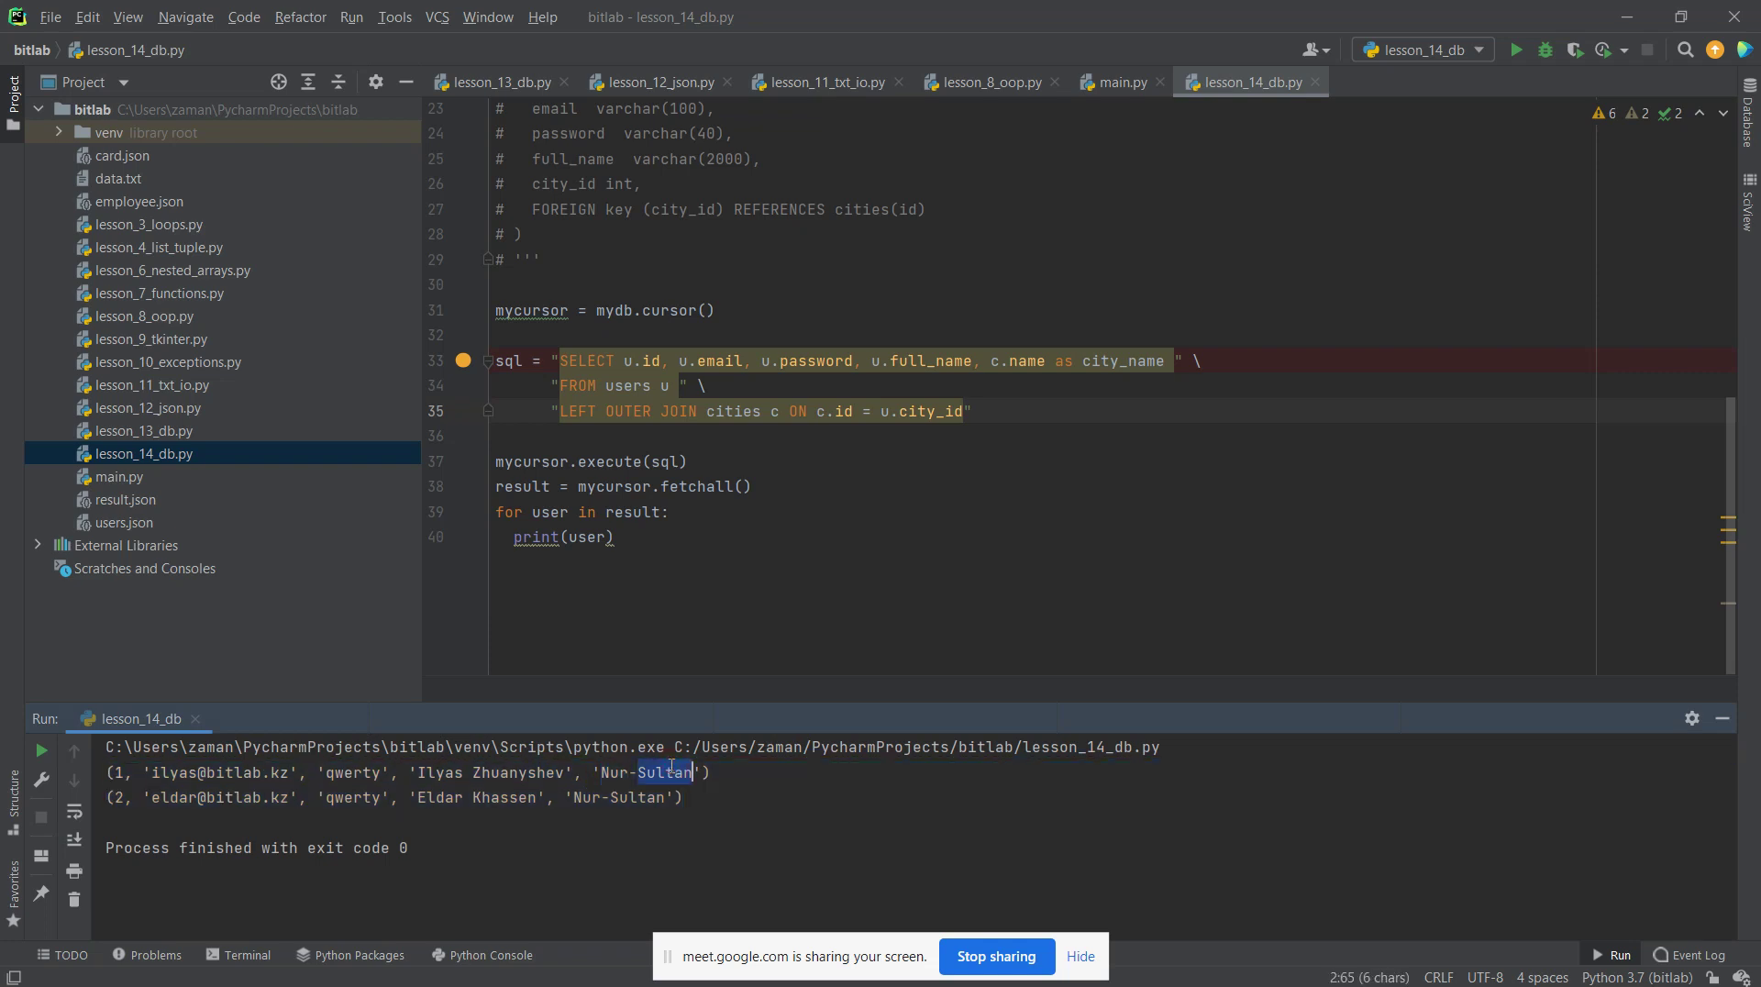
pyautogui.doubleClick(638, 798)
pyautogui.doubleClick(585, 797)
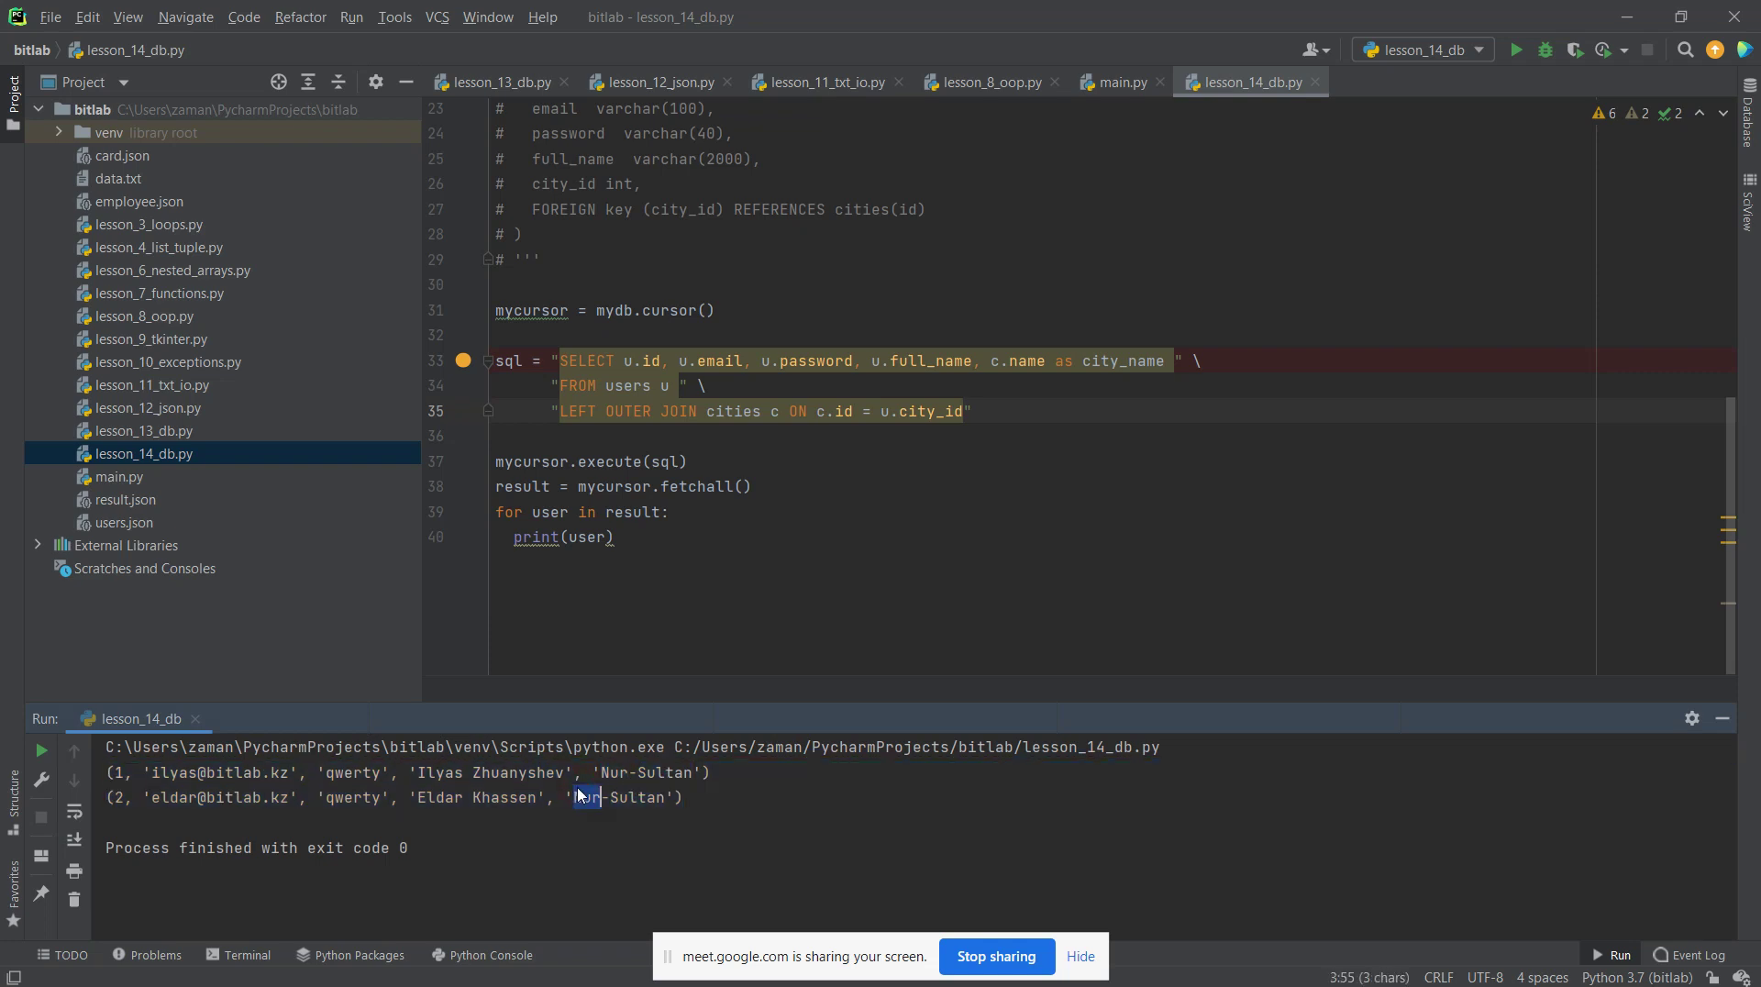
pyautogui.hotkey('alt', 'Tab')
pyautogui.click(357, 19)
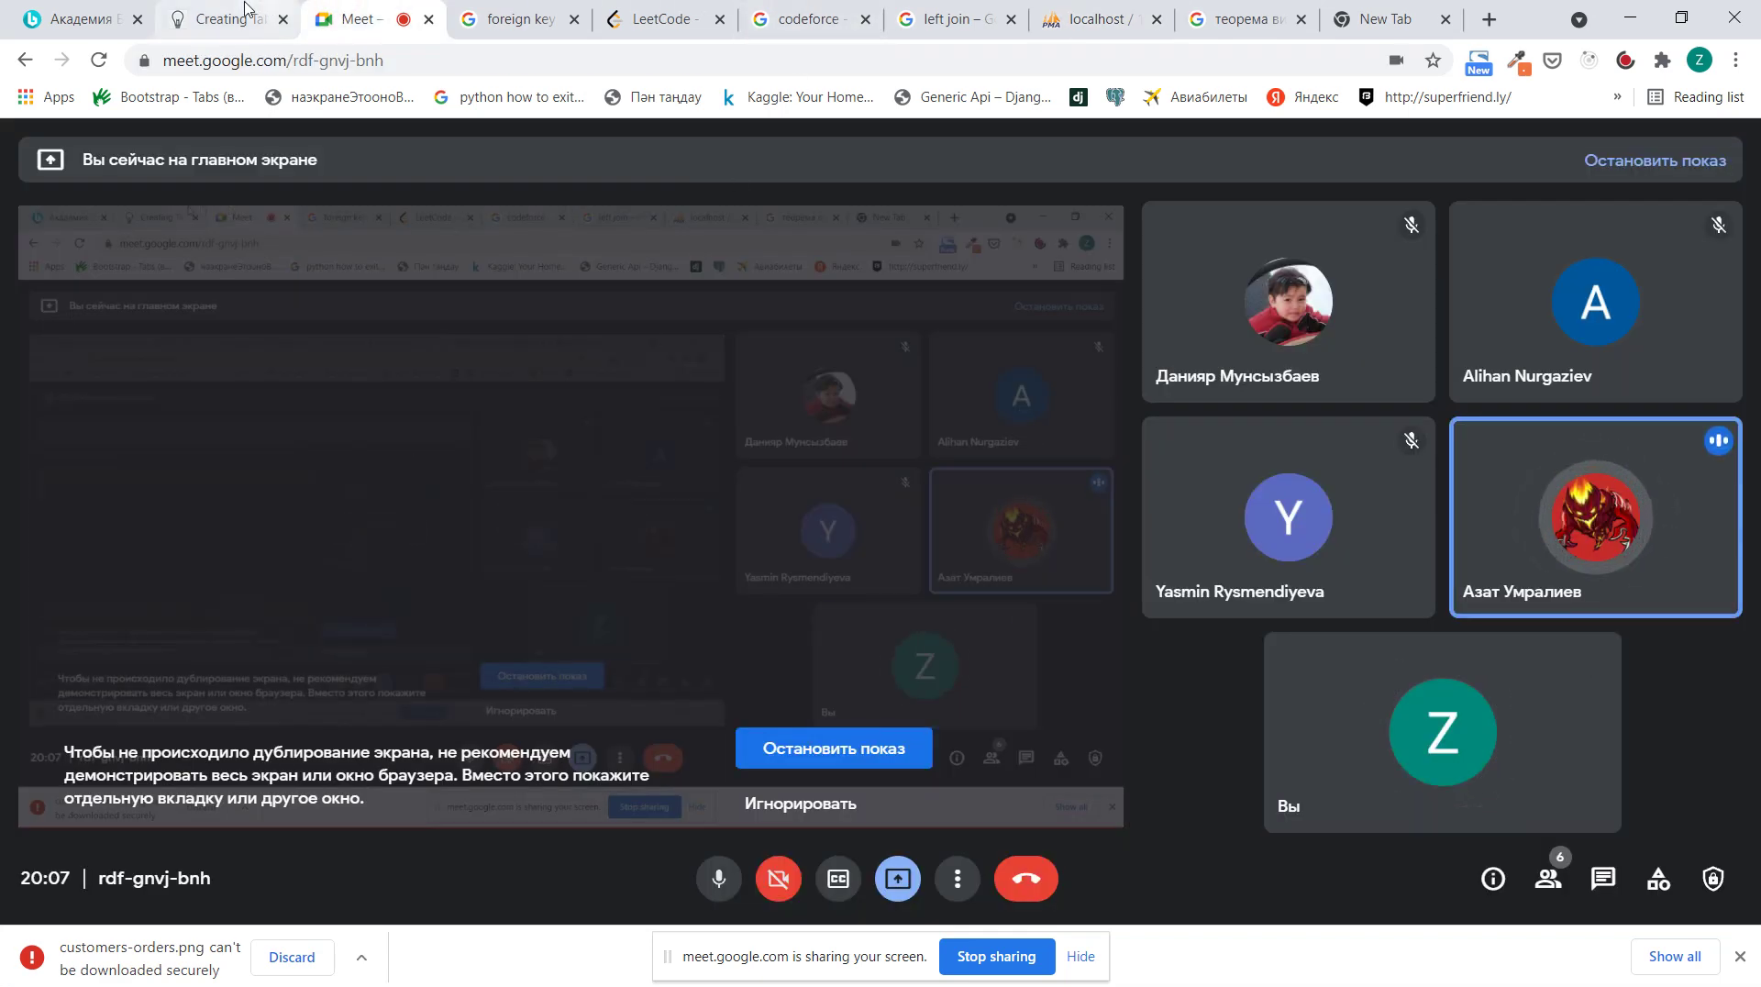
pyautogui.click(74, 18)
pyautogui.hotkey('alt', 'Tab')
# Remove the alias "as city_name" after c.name in the SELECT clause of the sql string
pyautogui.click(656, 343)
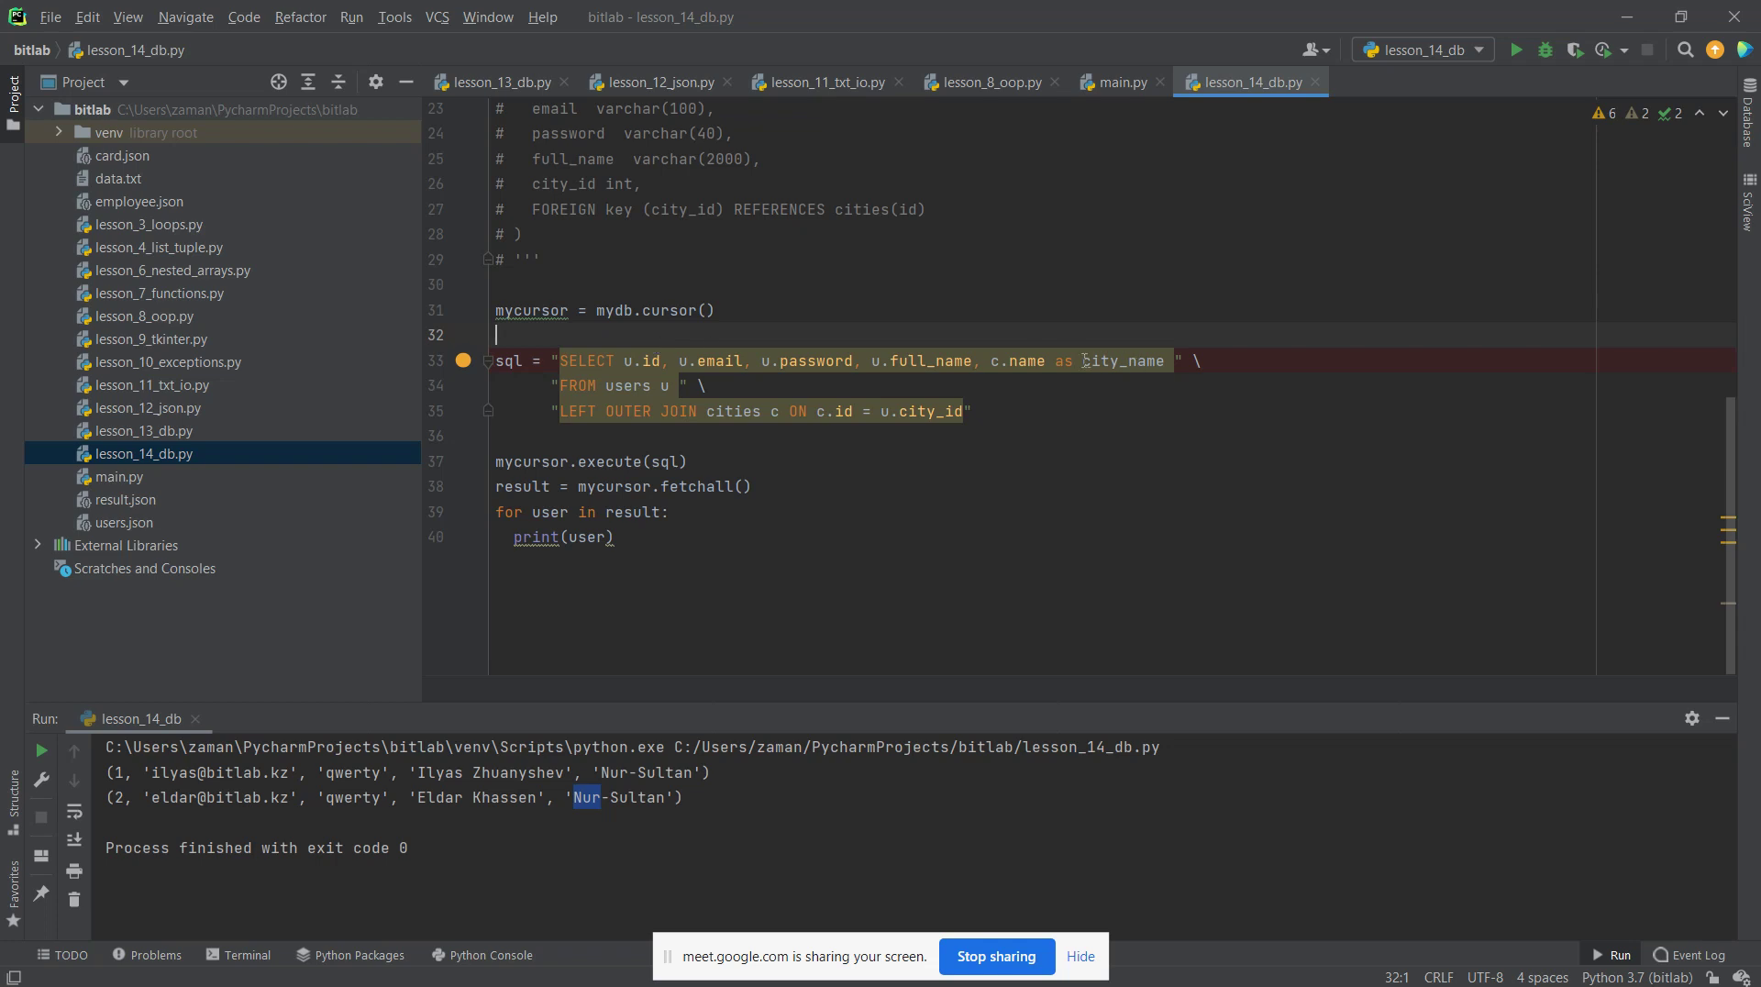
pyautogui.moveTo(1047, 360); pyautogui.dragTo(1175, 361)
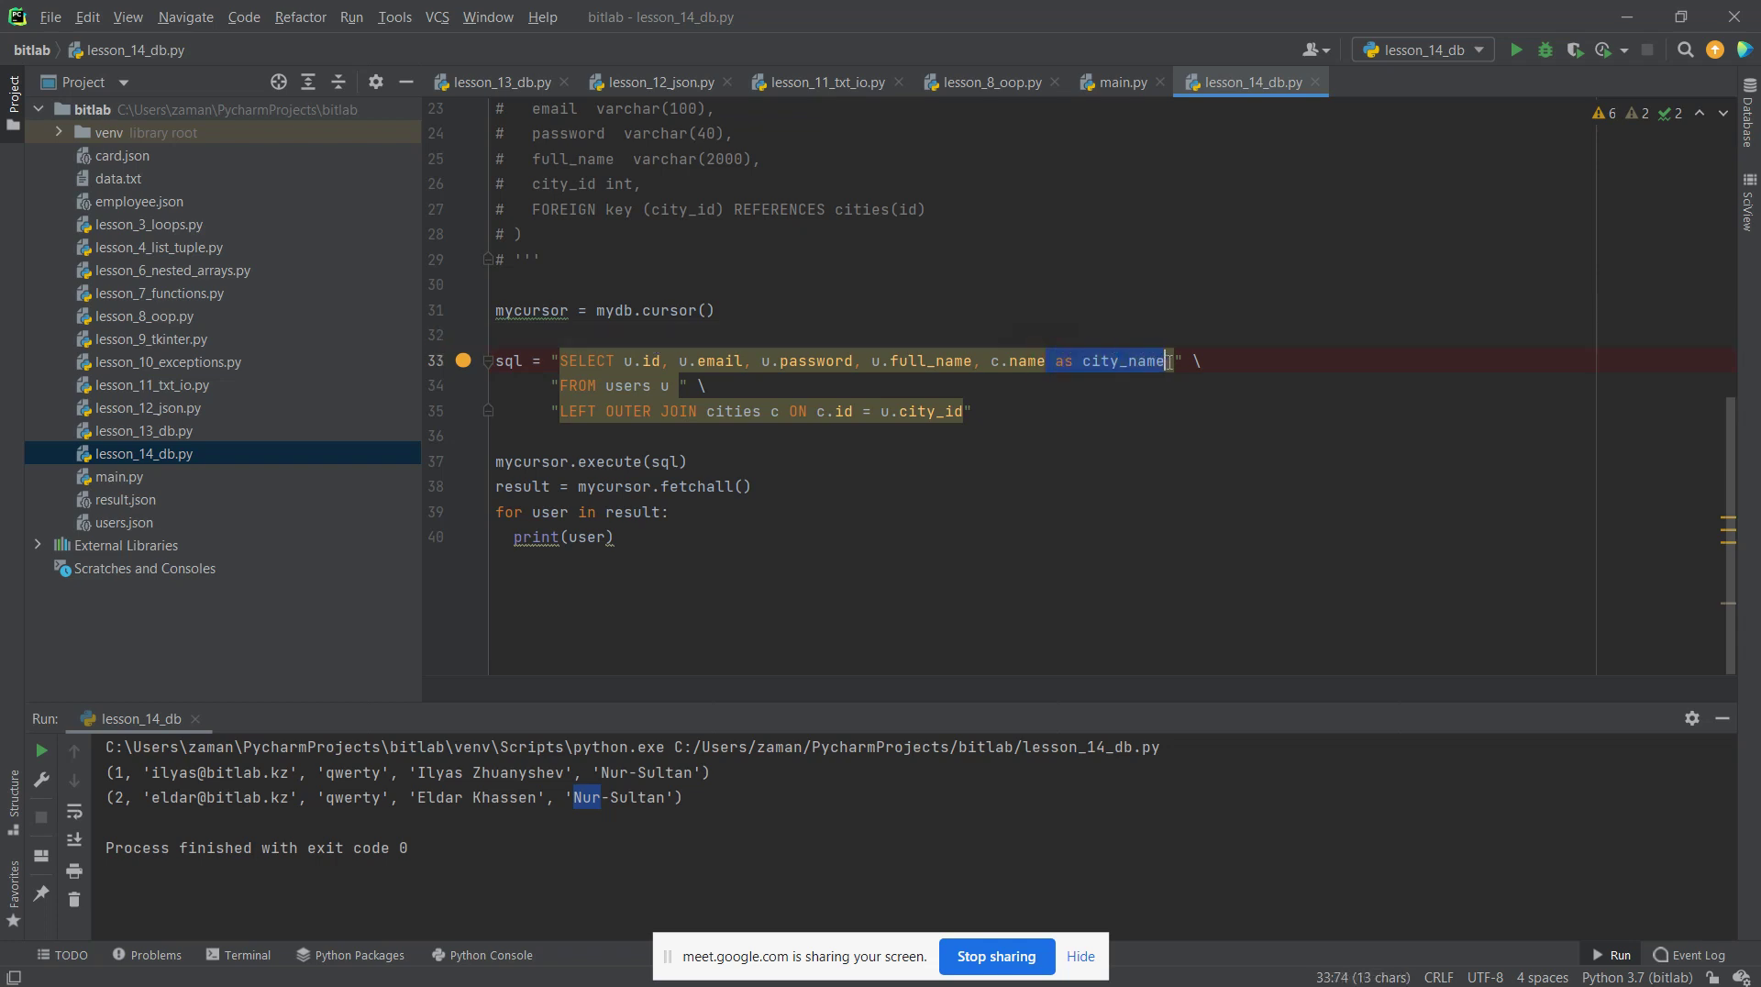
pyautogui.press('BackSpace')
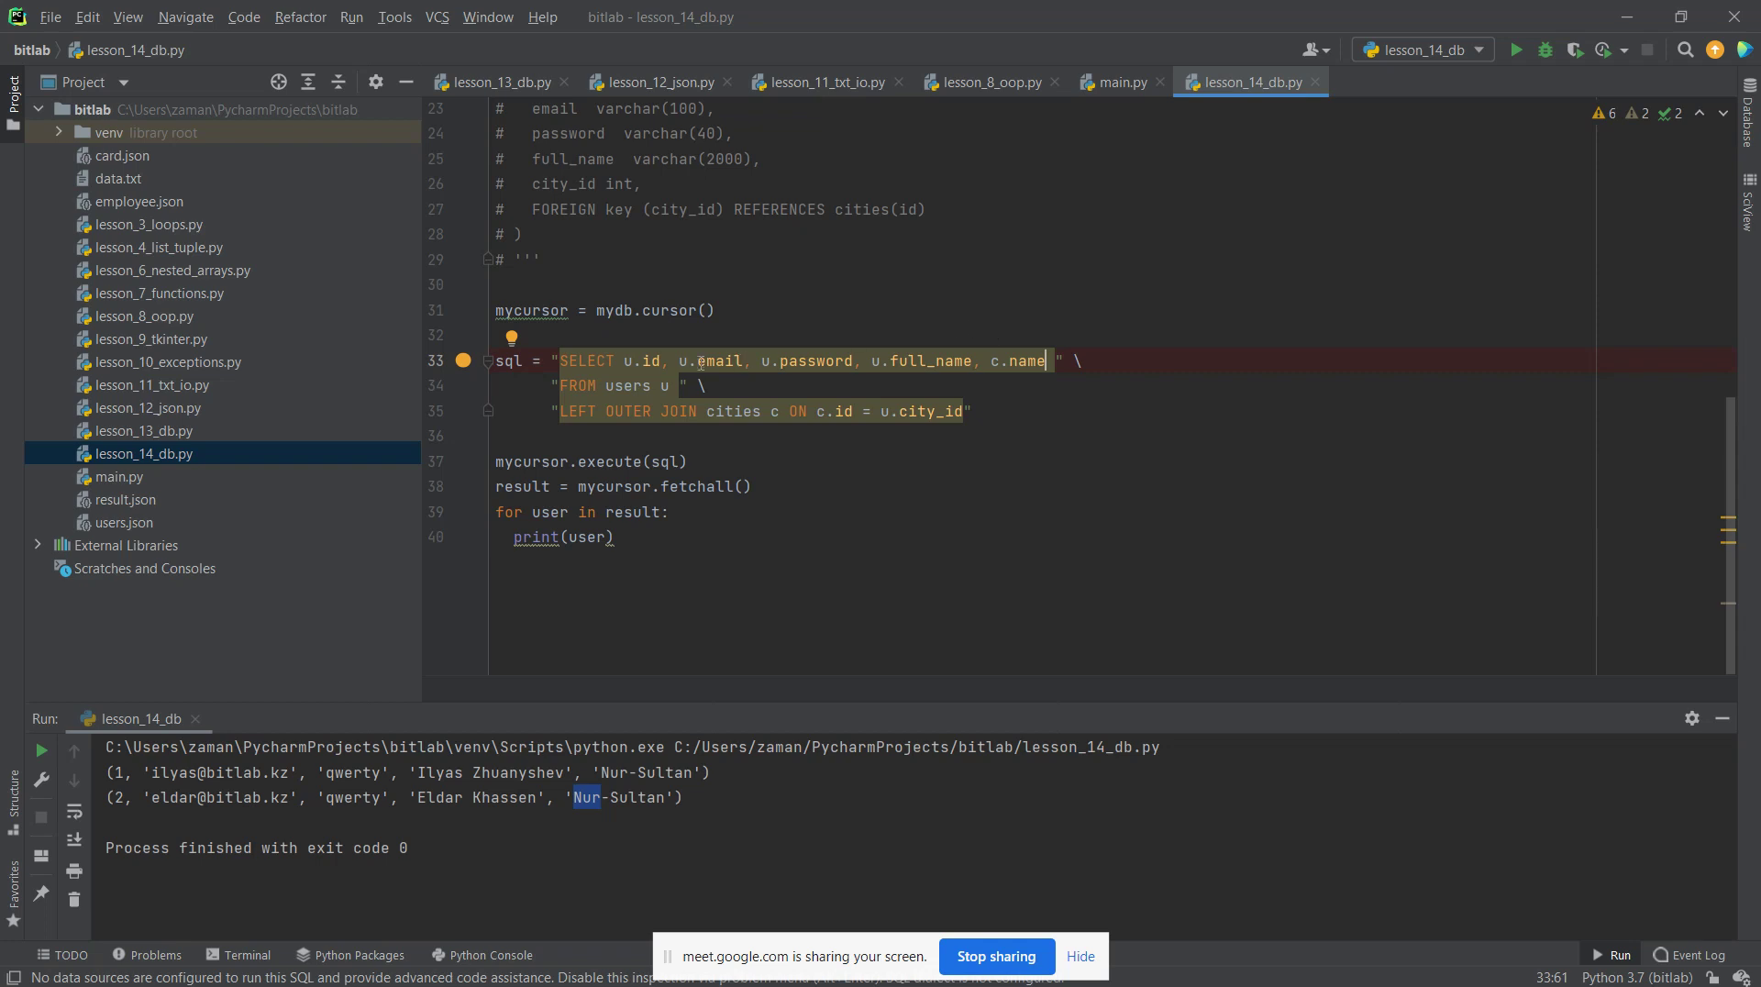
# Highlight the selected columns, the FROM users part and the LEFT OUTER JOIN keywords of the query in turn
pyautogui.moveTo(614, 361); pyautogui.dragTo(1050, 357)
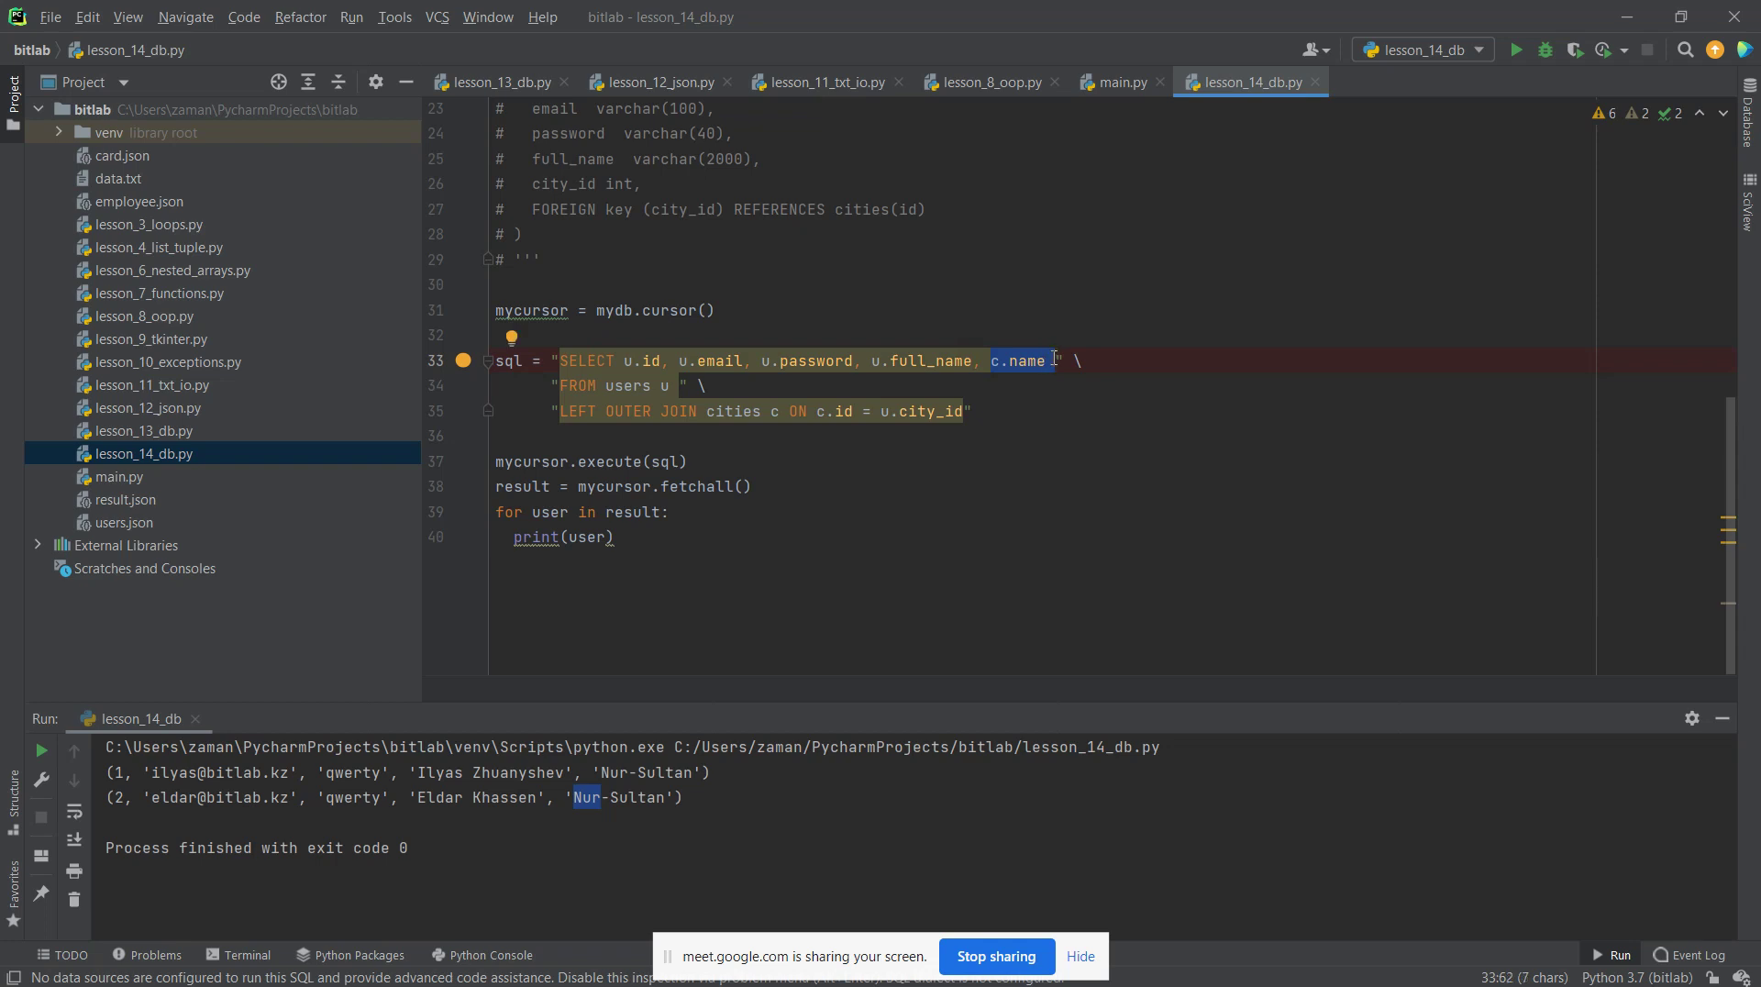
pyautogui.press('Right')
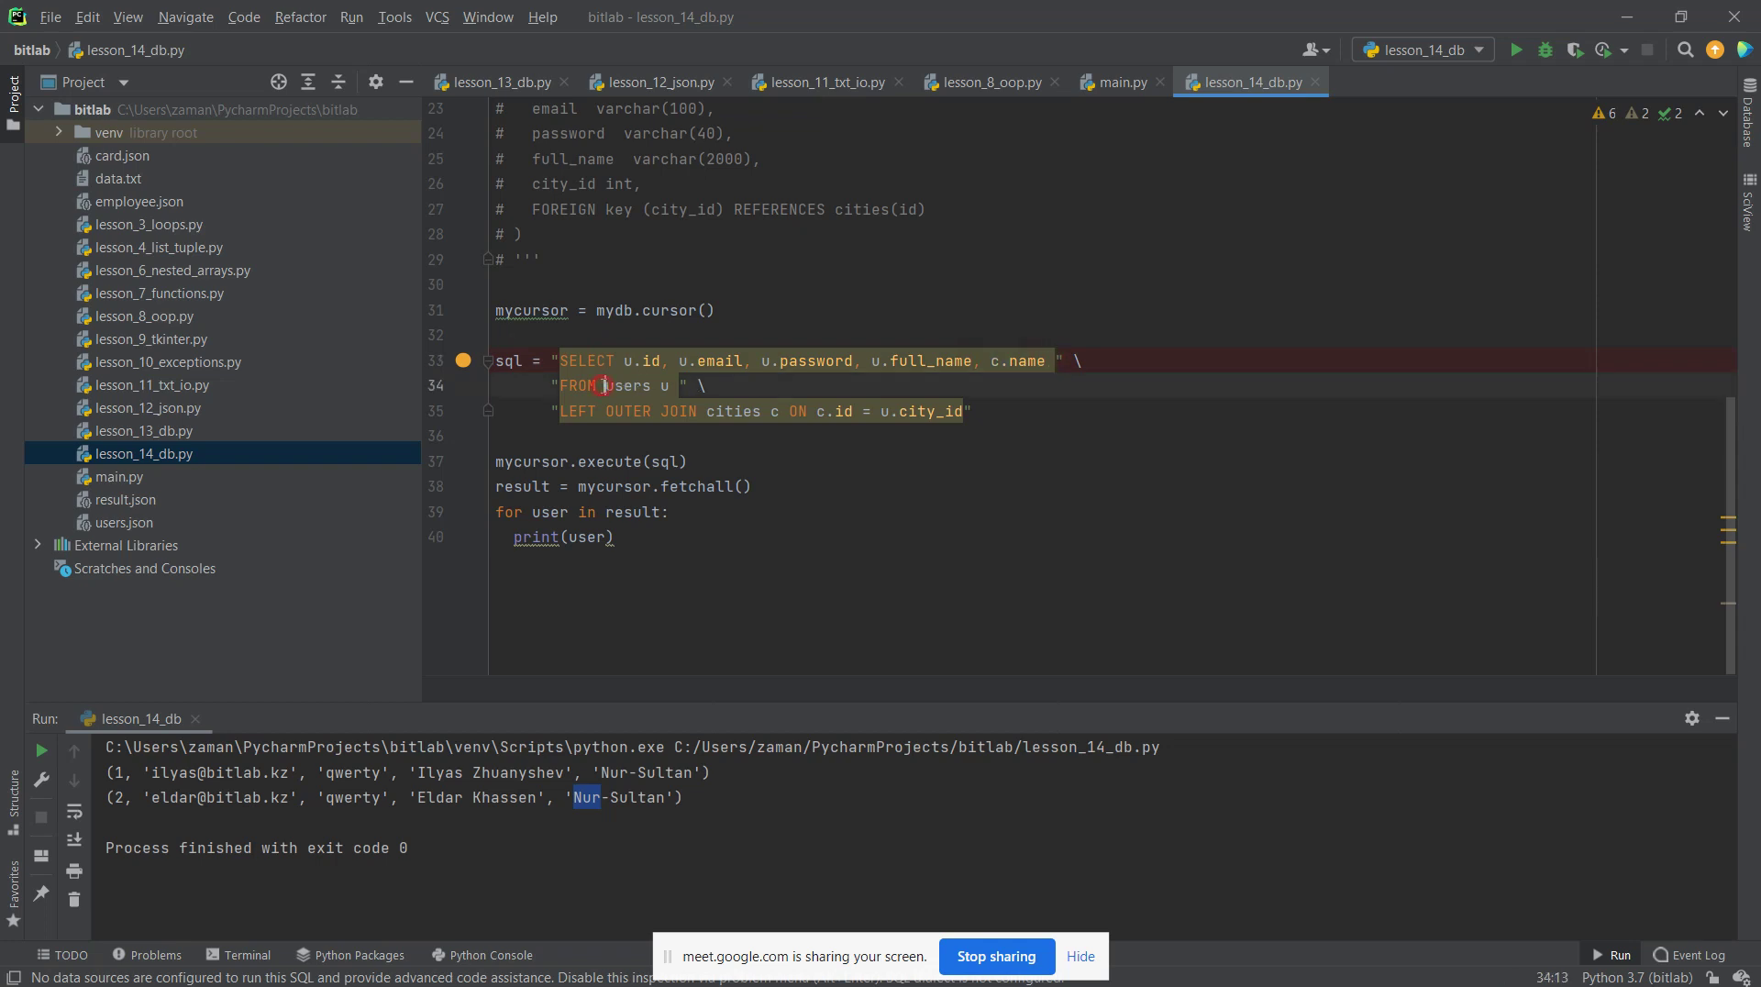
pyautogui.moveTo(606, 385); pyautogui.dragTo(776, 393)
pyautogui.moveTo(939, 396); pyautogui.dragTo(966, 406)
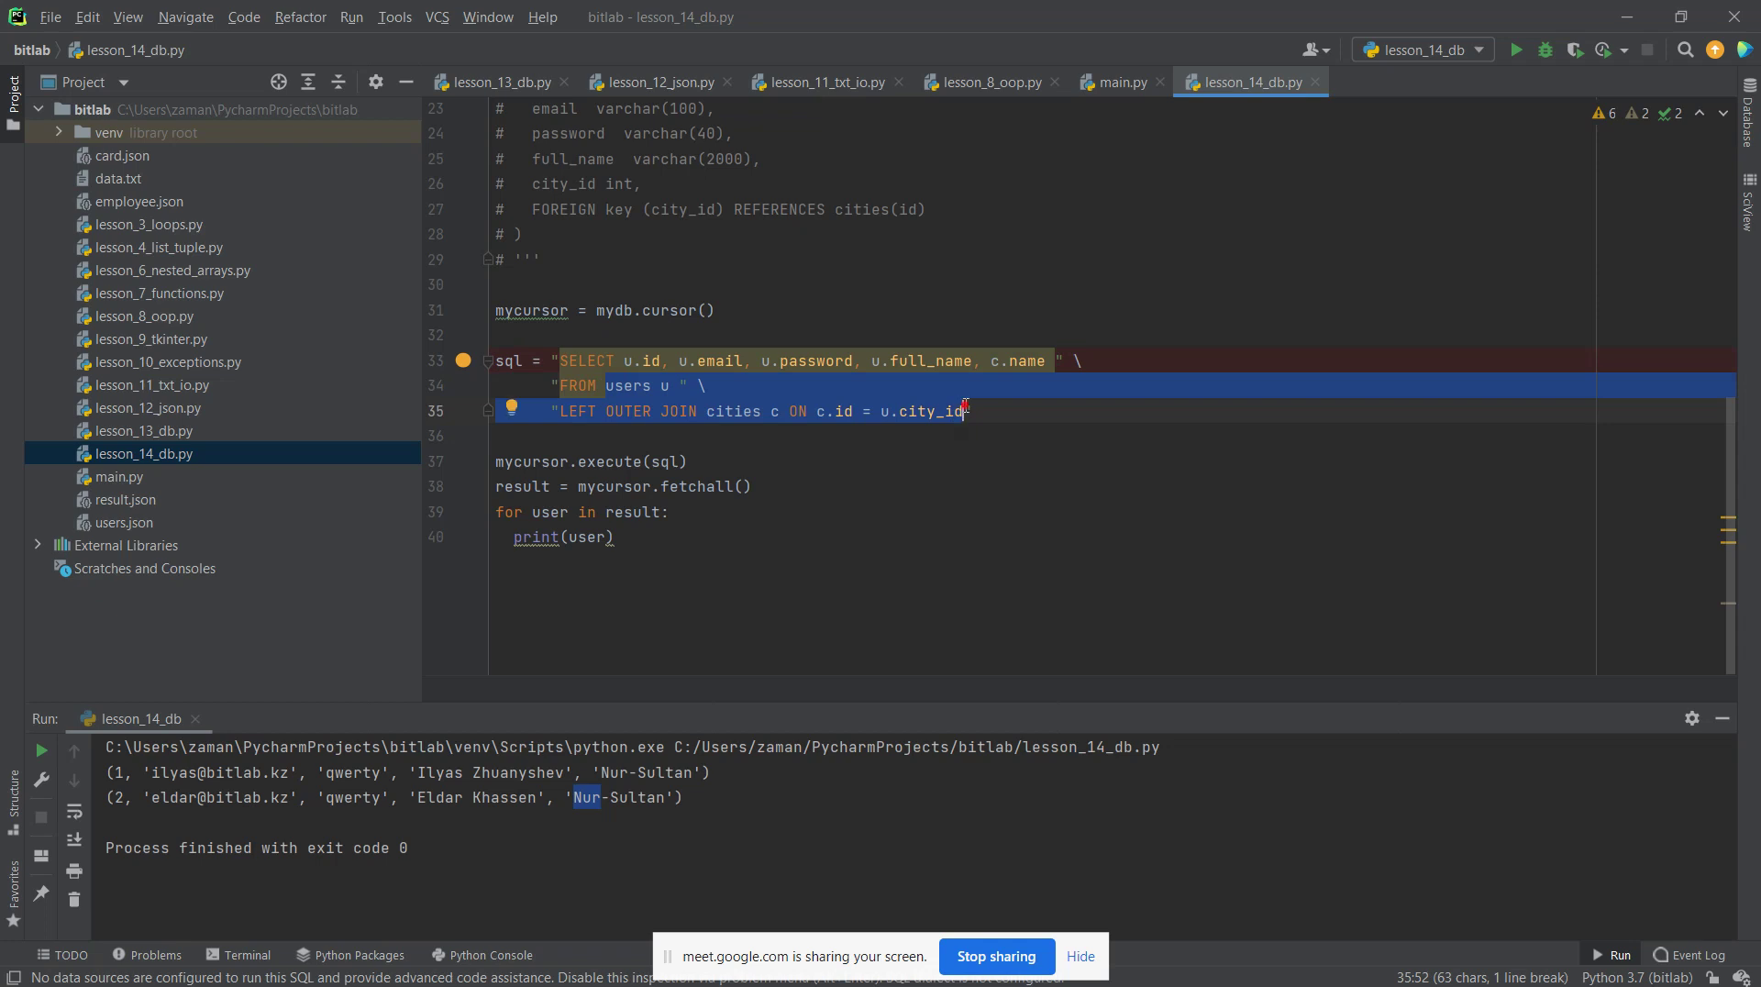
pyautogui.click(965, 405)
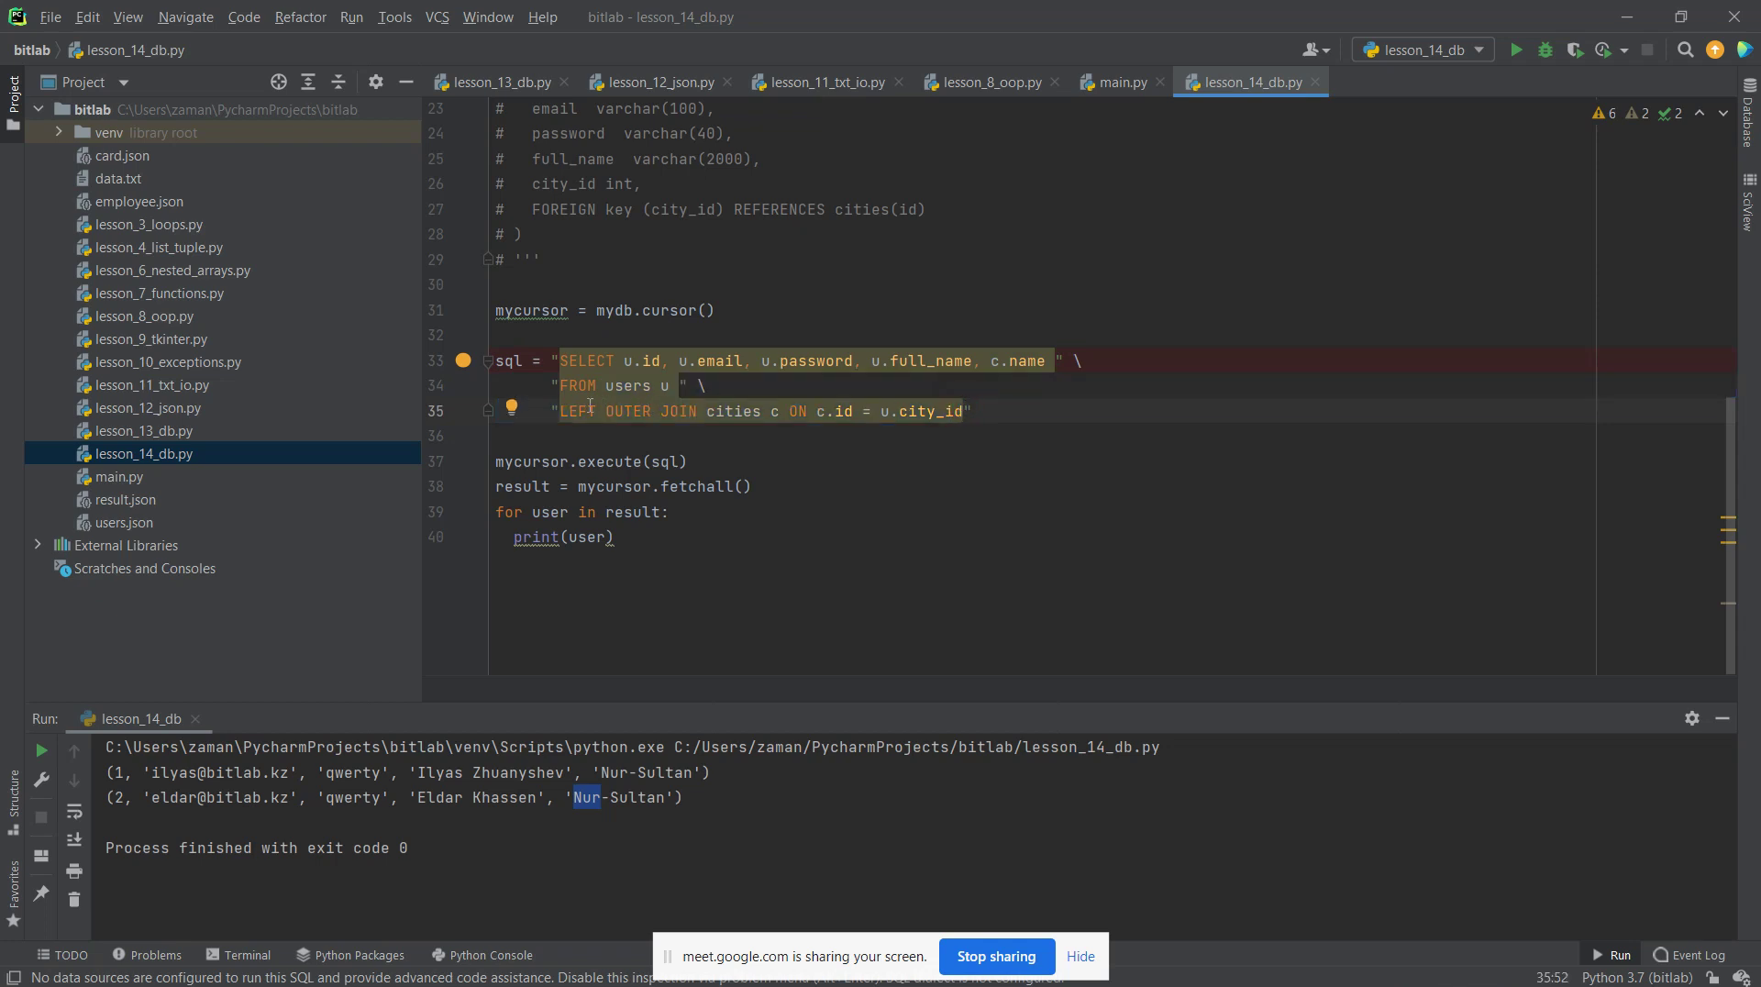
pyautogui.moveTo(588, 411); pyautogui.dragTo(679, 411)
# Switch to phpMyAdmin and review the rows of the users table and the cities table
pyautogui.hotkey('alt', 'Tab')
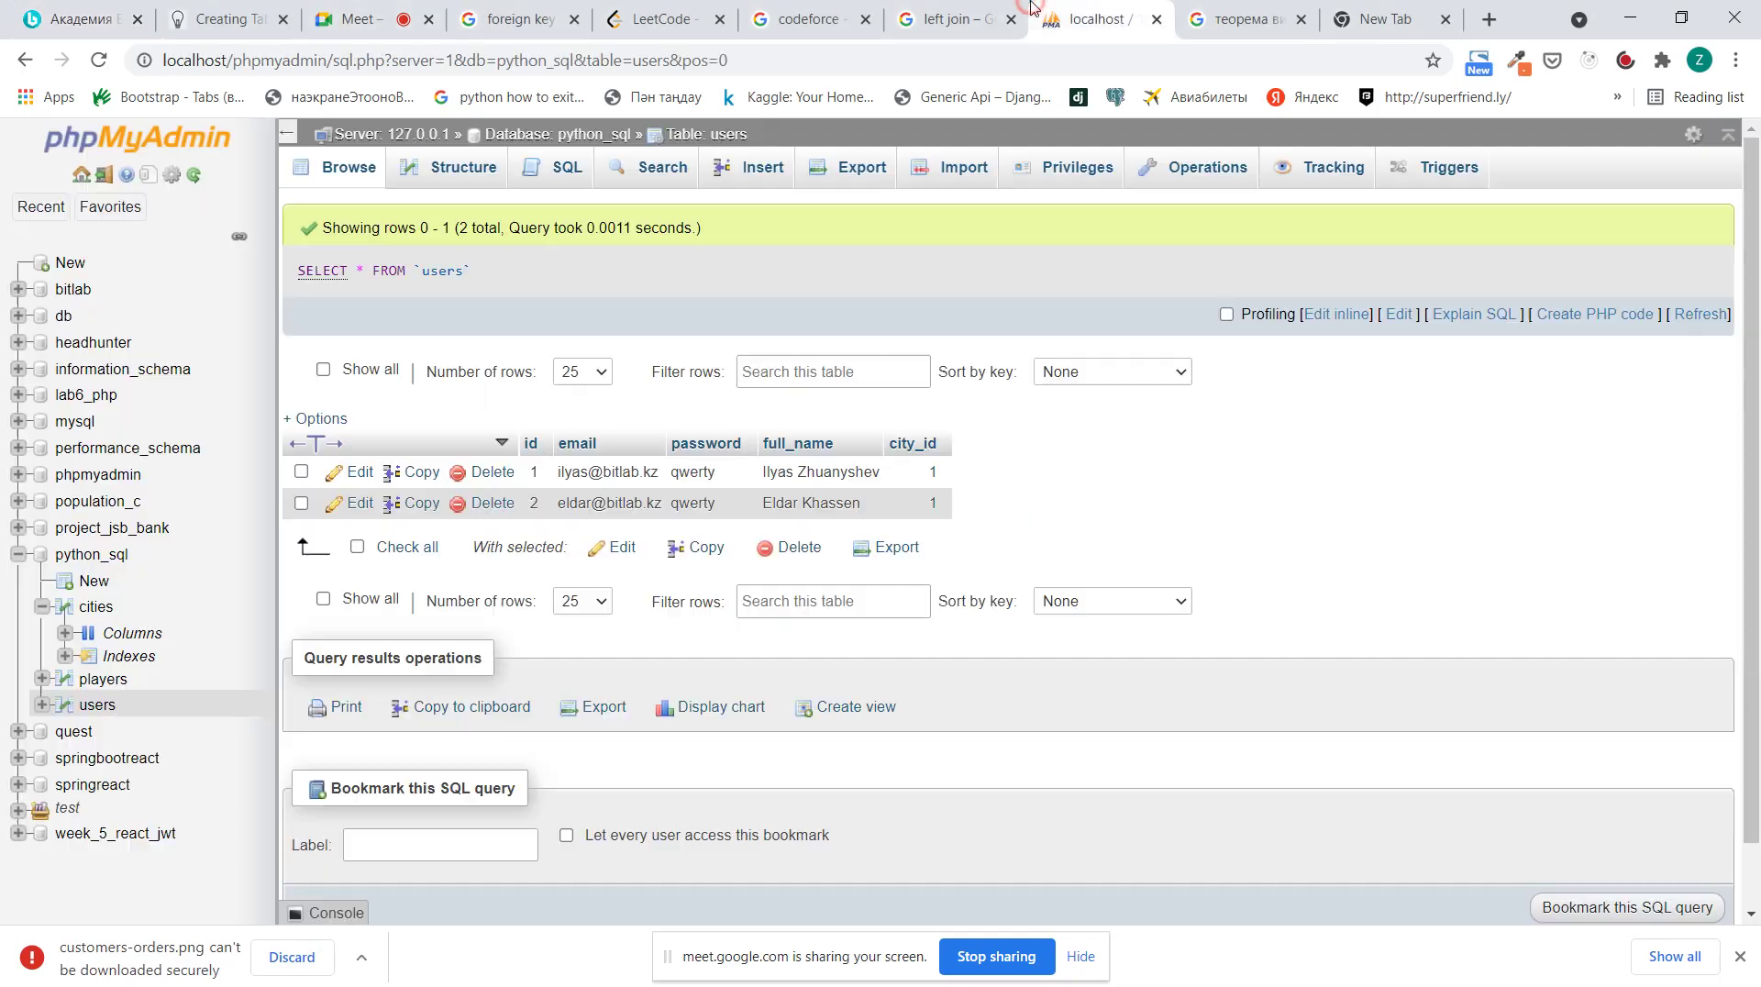
pyautogui.click(1083, 20)
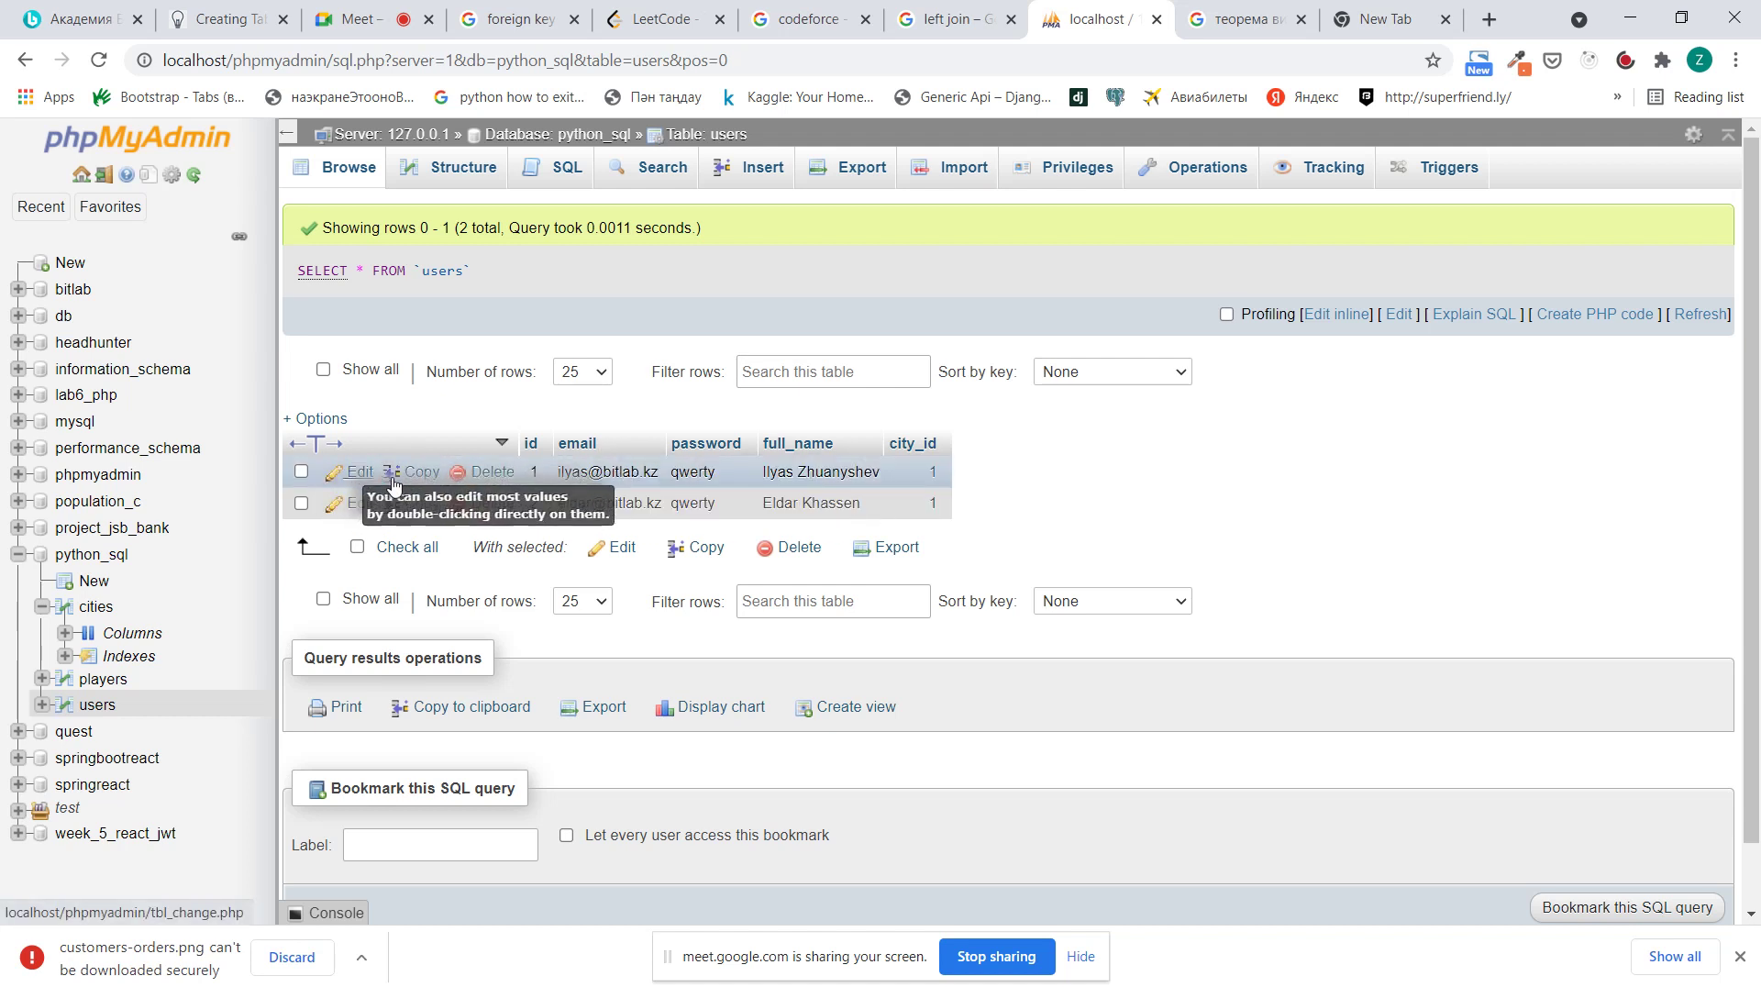
pyautogui.click(105, 608)
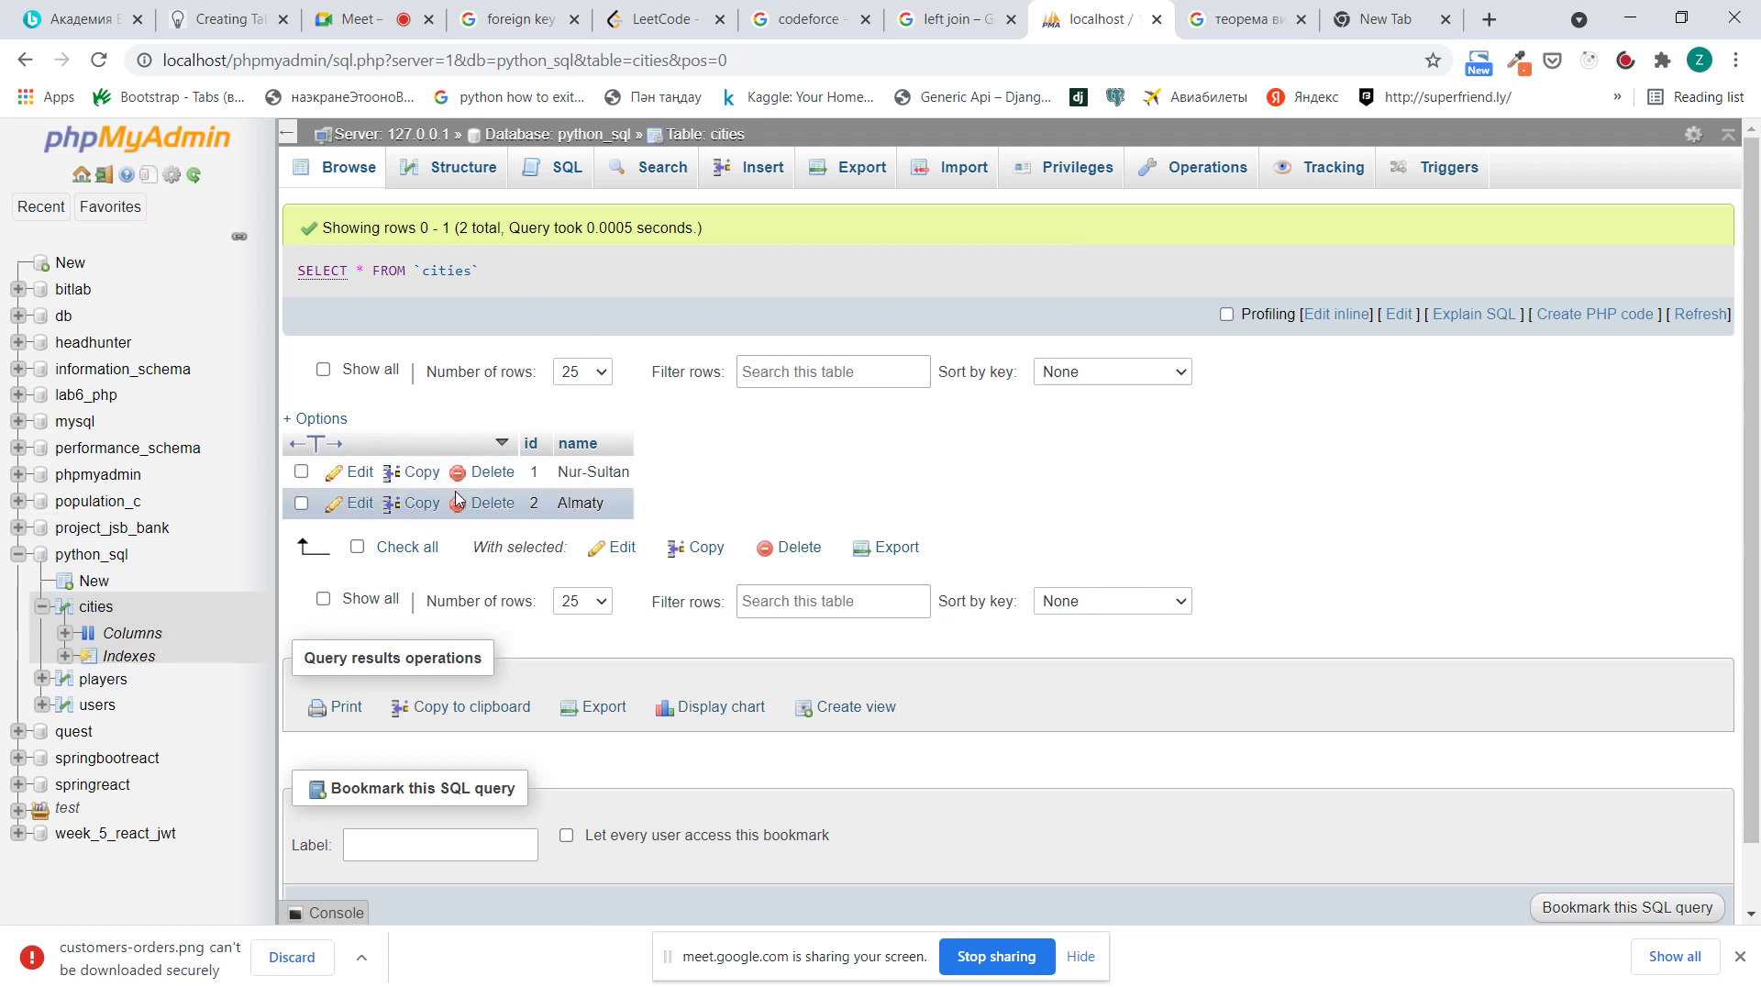
# Back in PyCharm, highlight the LEFT OUTER JOIN clause, its condition c.id = u.city_id, and the users table name
pyautogui.hotkey('alt', 'Tab')
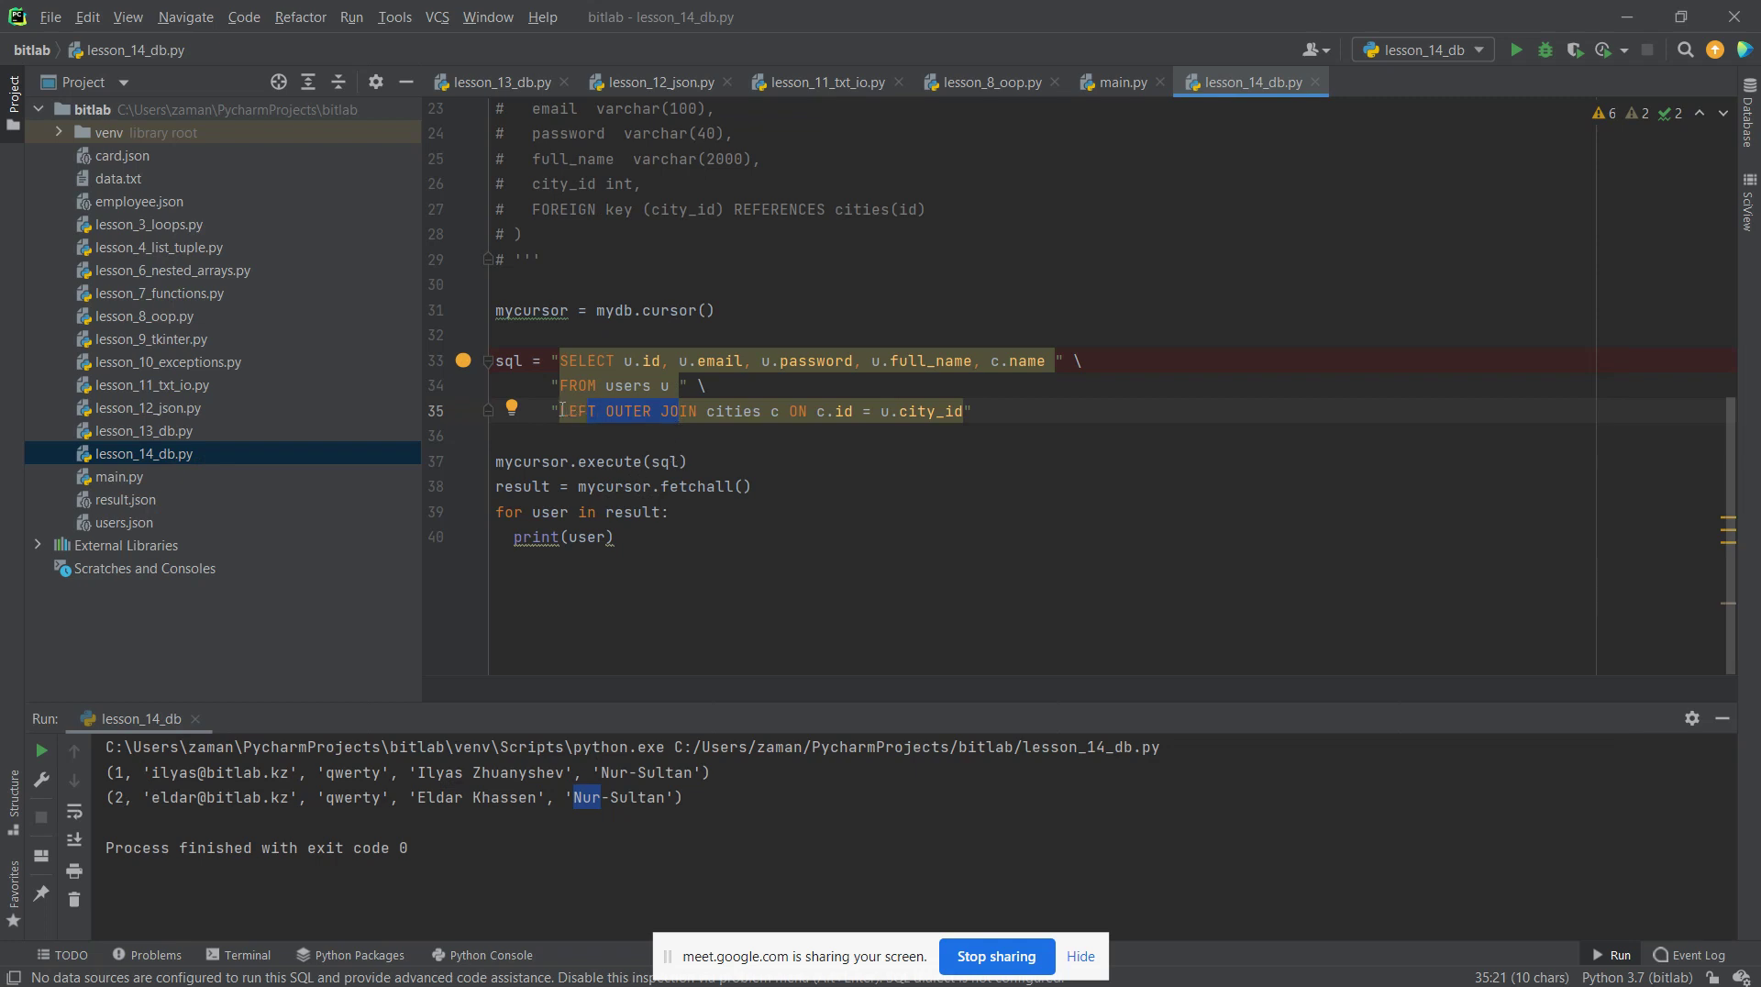
pyautogui.click(560, 410)
pyautogui.moveTo(560, 410); pyautogui.dragTo(699, 410)
pyautogui.moveTo(809, 410); pyautogui.dragTo(963, 410)
pyautogui.click(962, 410)
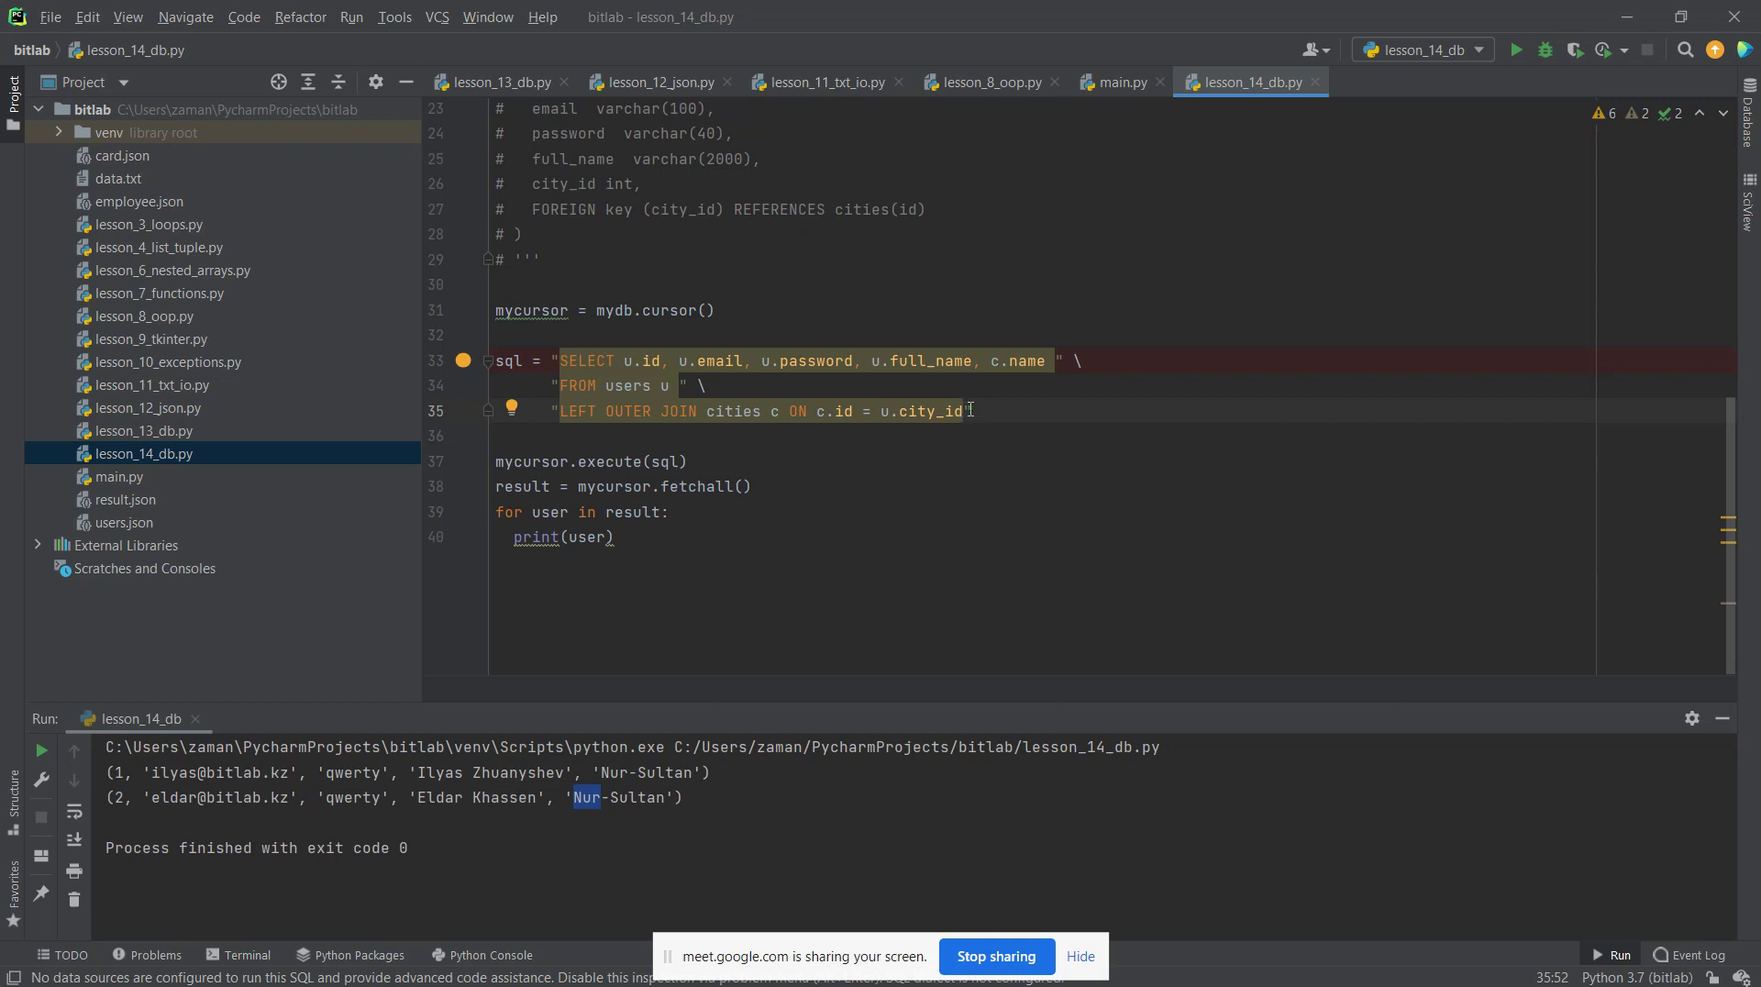
pyautogui.doubleClick(629, 361)
pyautogui.doubleClick(635, 385)
# Add a triple-quoted note below the sql string in lesson_14_db.py containing the line FROM users
pyautogui.click(1067, 419)
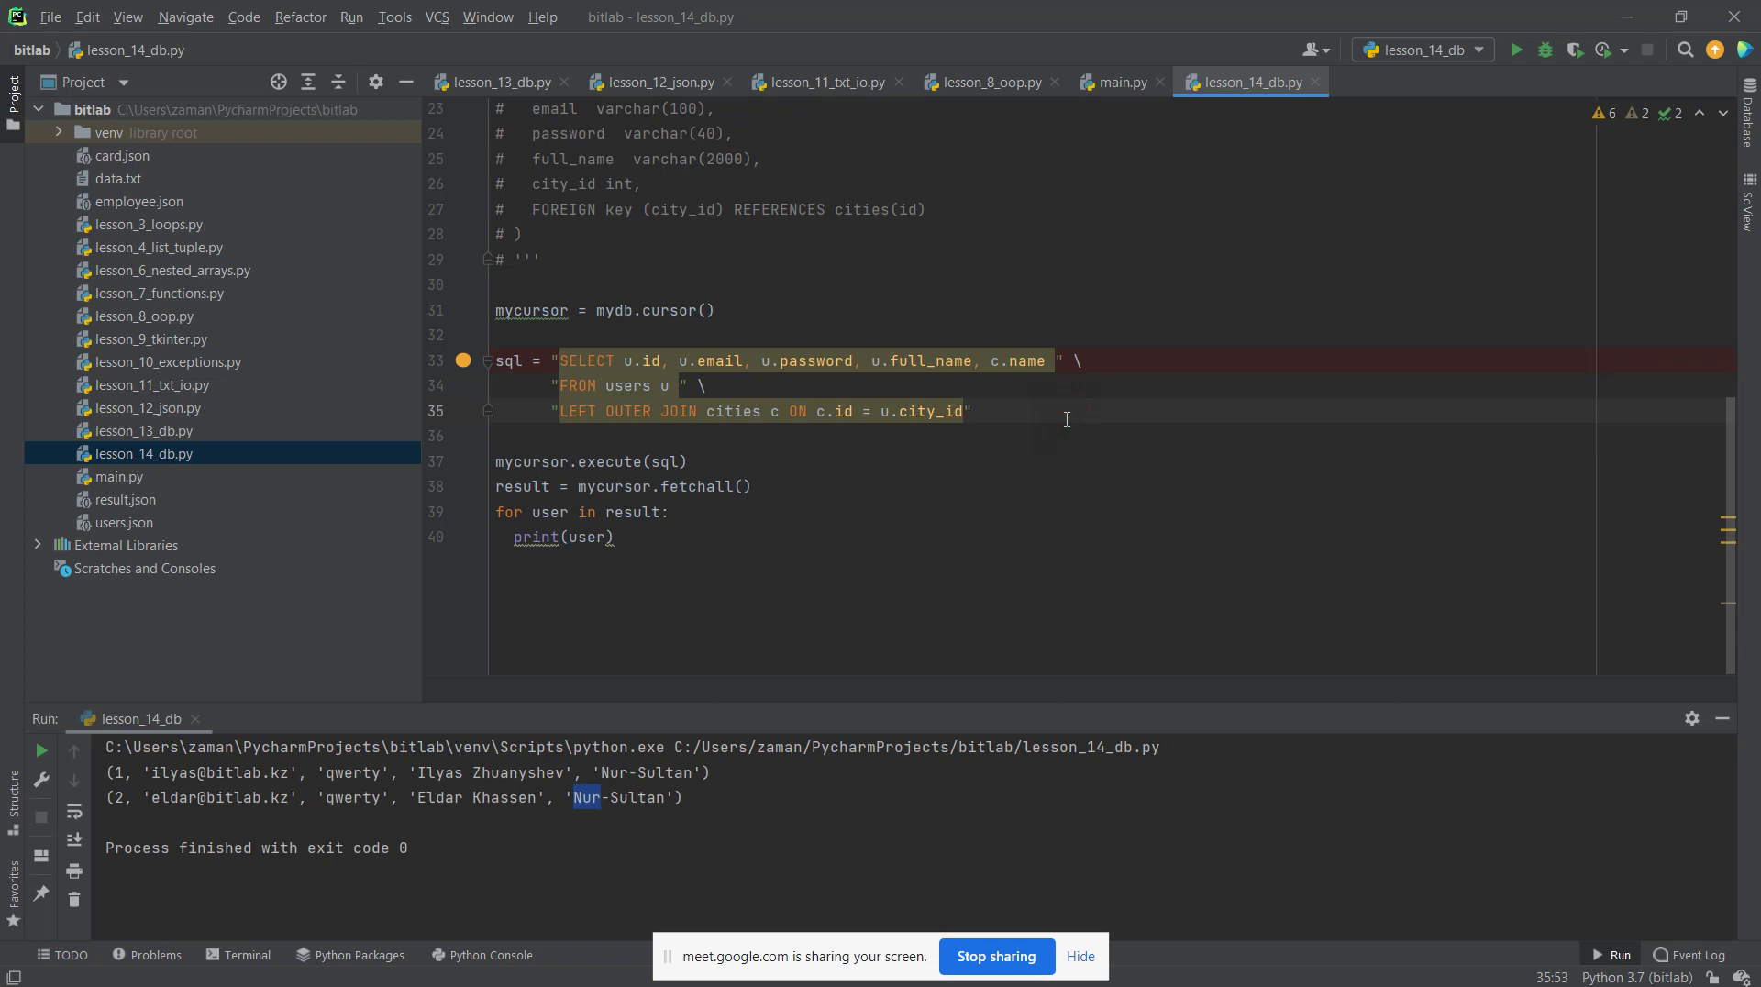
pyautogui.press('Return')
pyautogui.press('Return')
pyautogui.write('"')
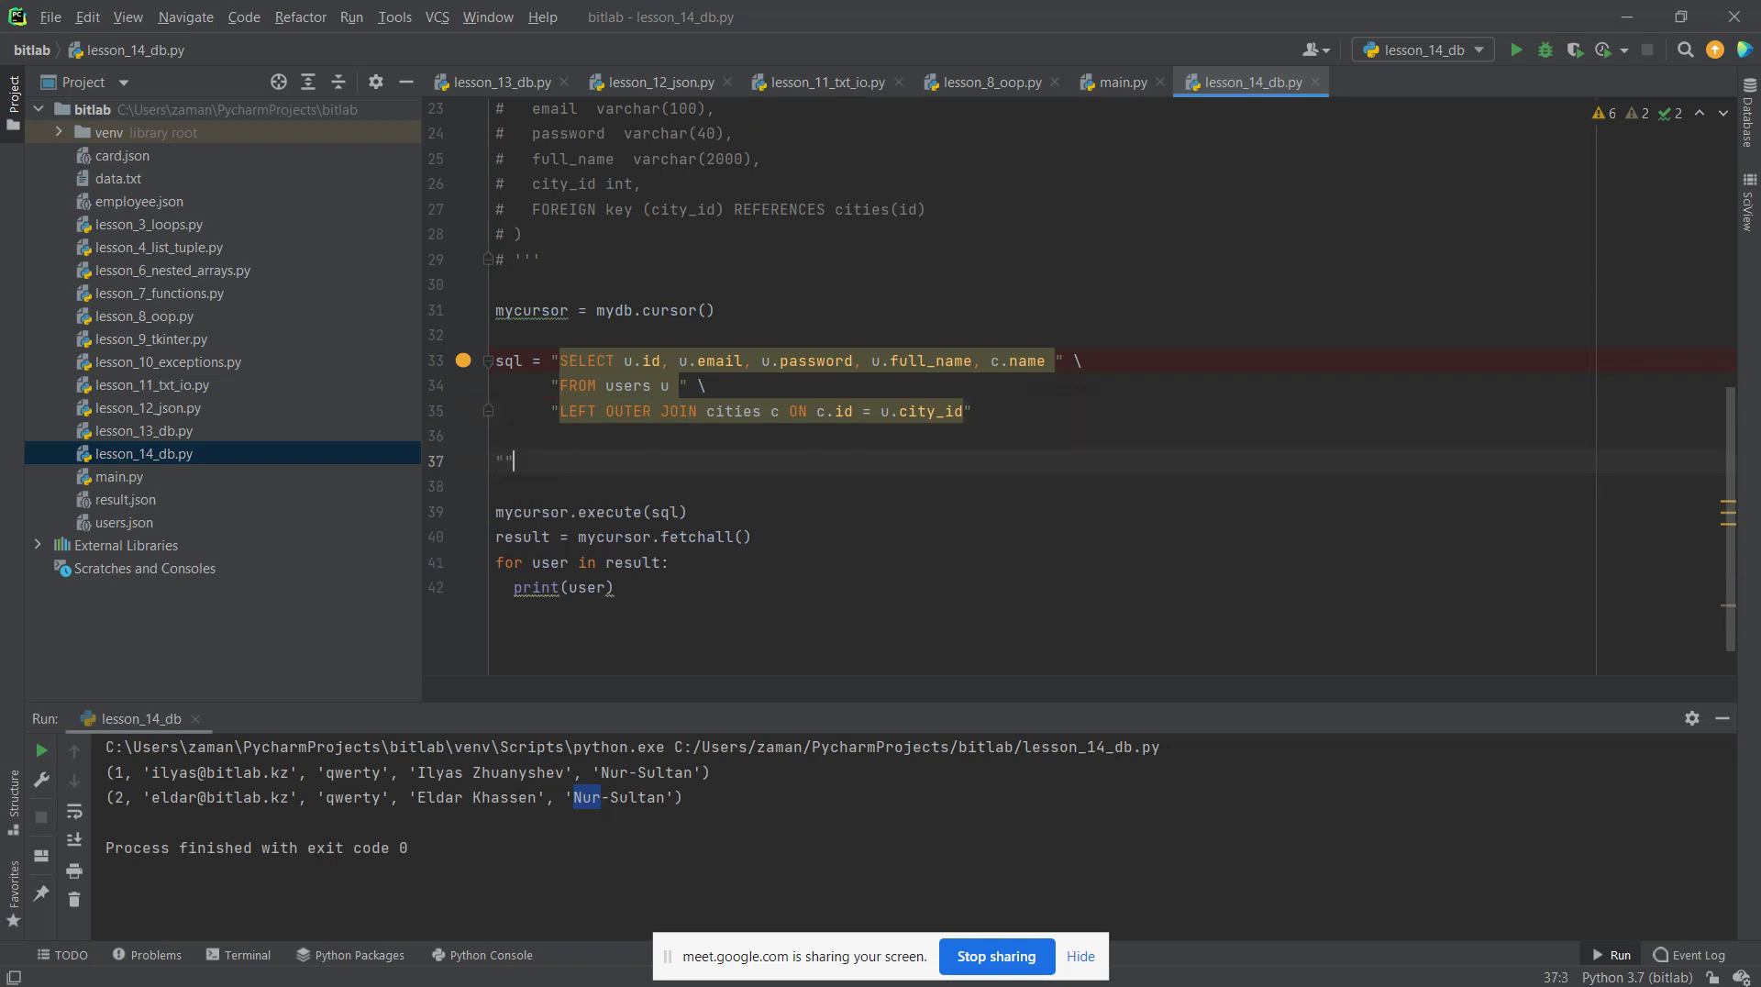
pyautogui.write('"')
pyautogui.press('Return')
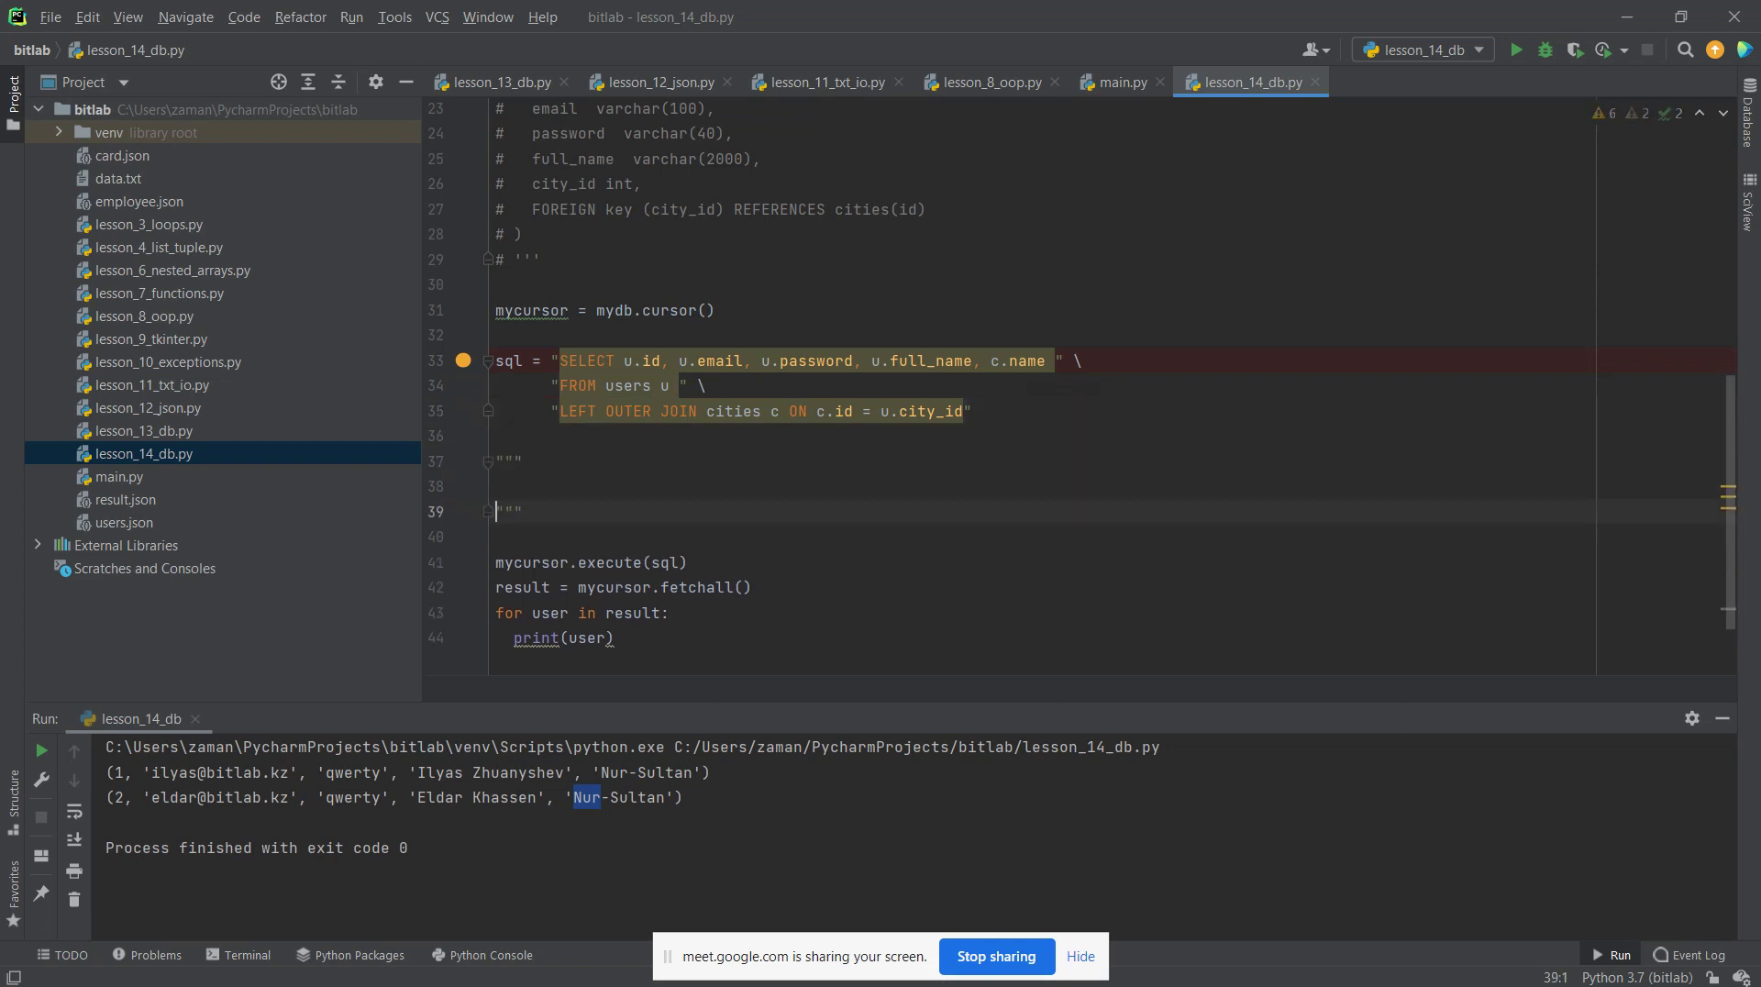
pyautogui.write('FROM users')
# Highlight the user columns in the SELECT clause, then extend the note line to FROM users u LEFT OUTER JOIN cities c
pyautogui.moveTo(626, 364); pyautogui.dragTo(977, 360)
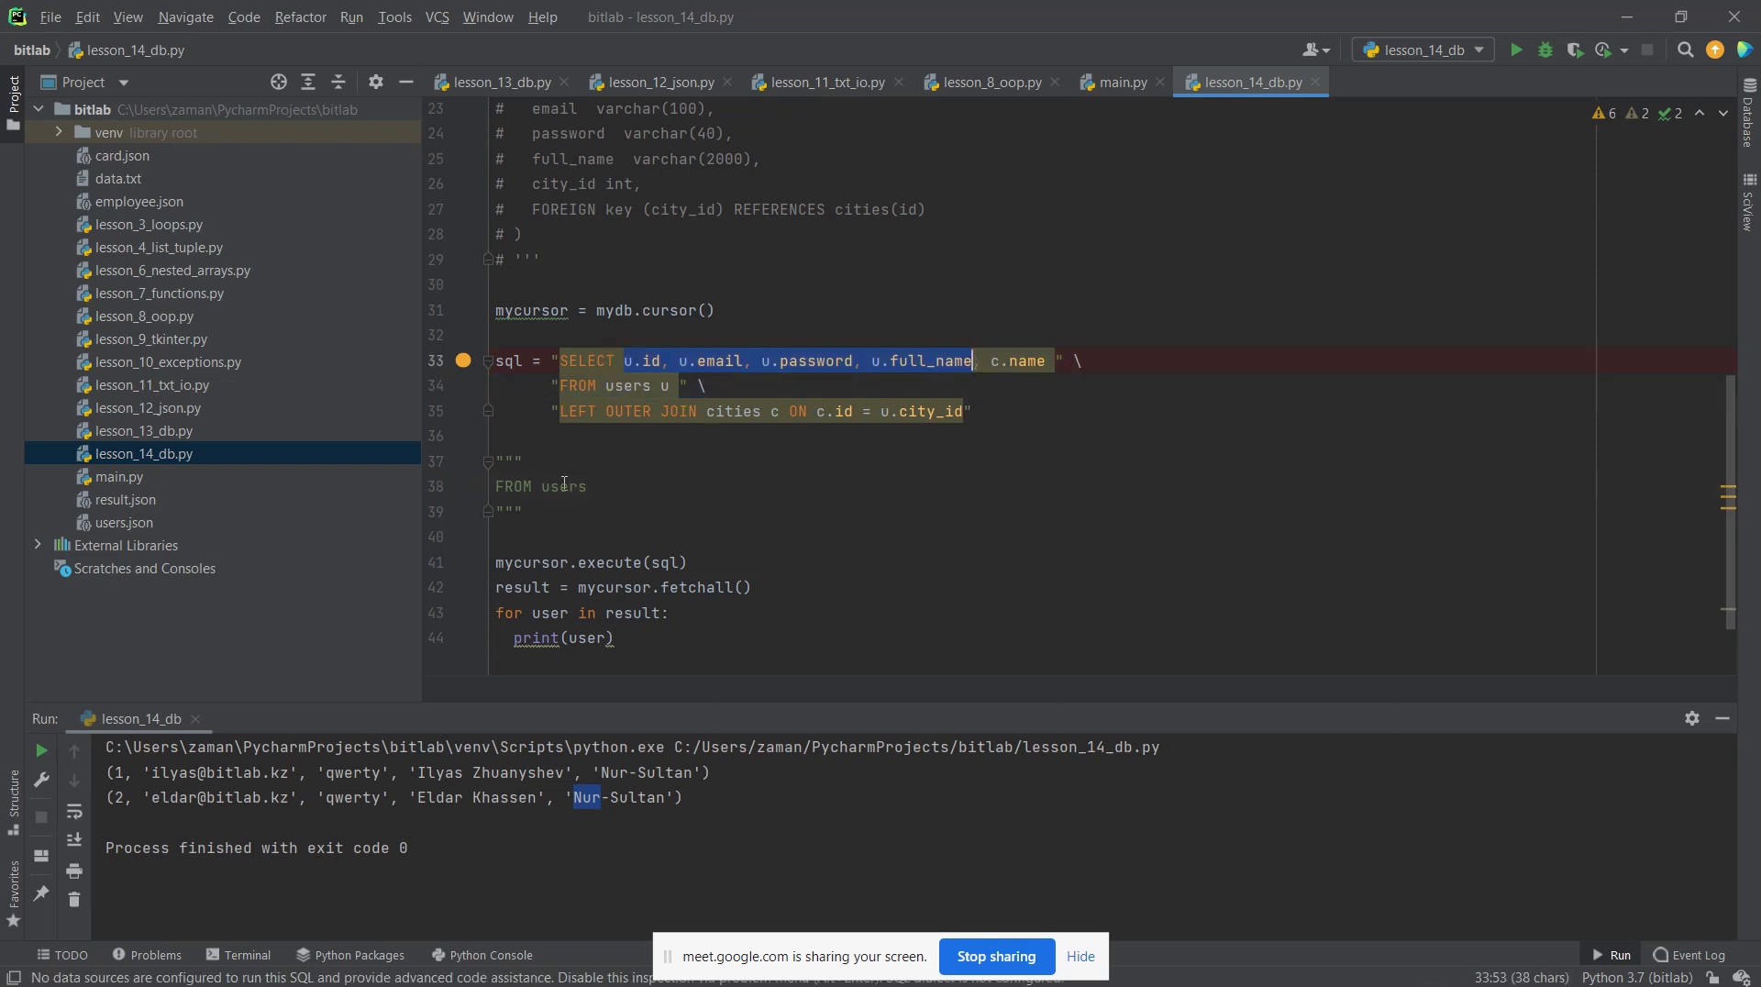
pyautogui.moveTo(543, 486); pyautogui.dragTo(622, 487)
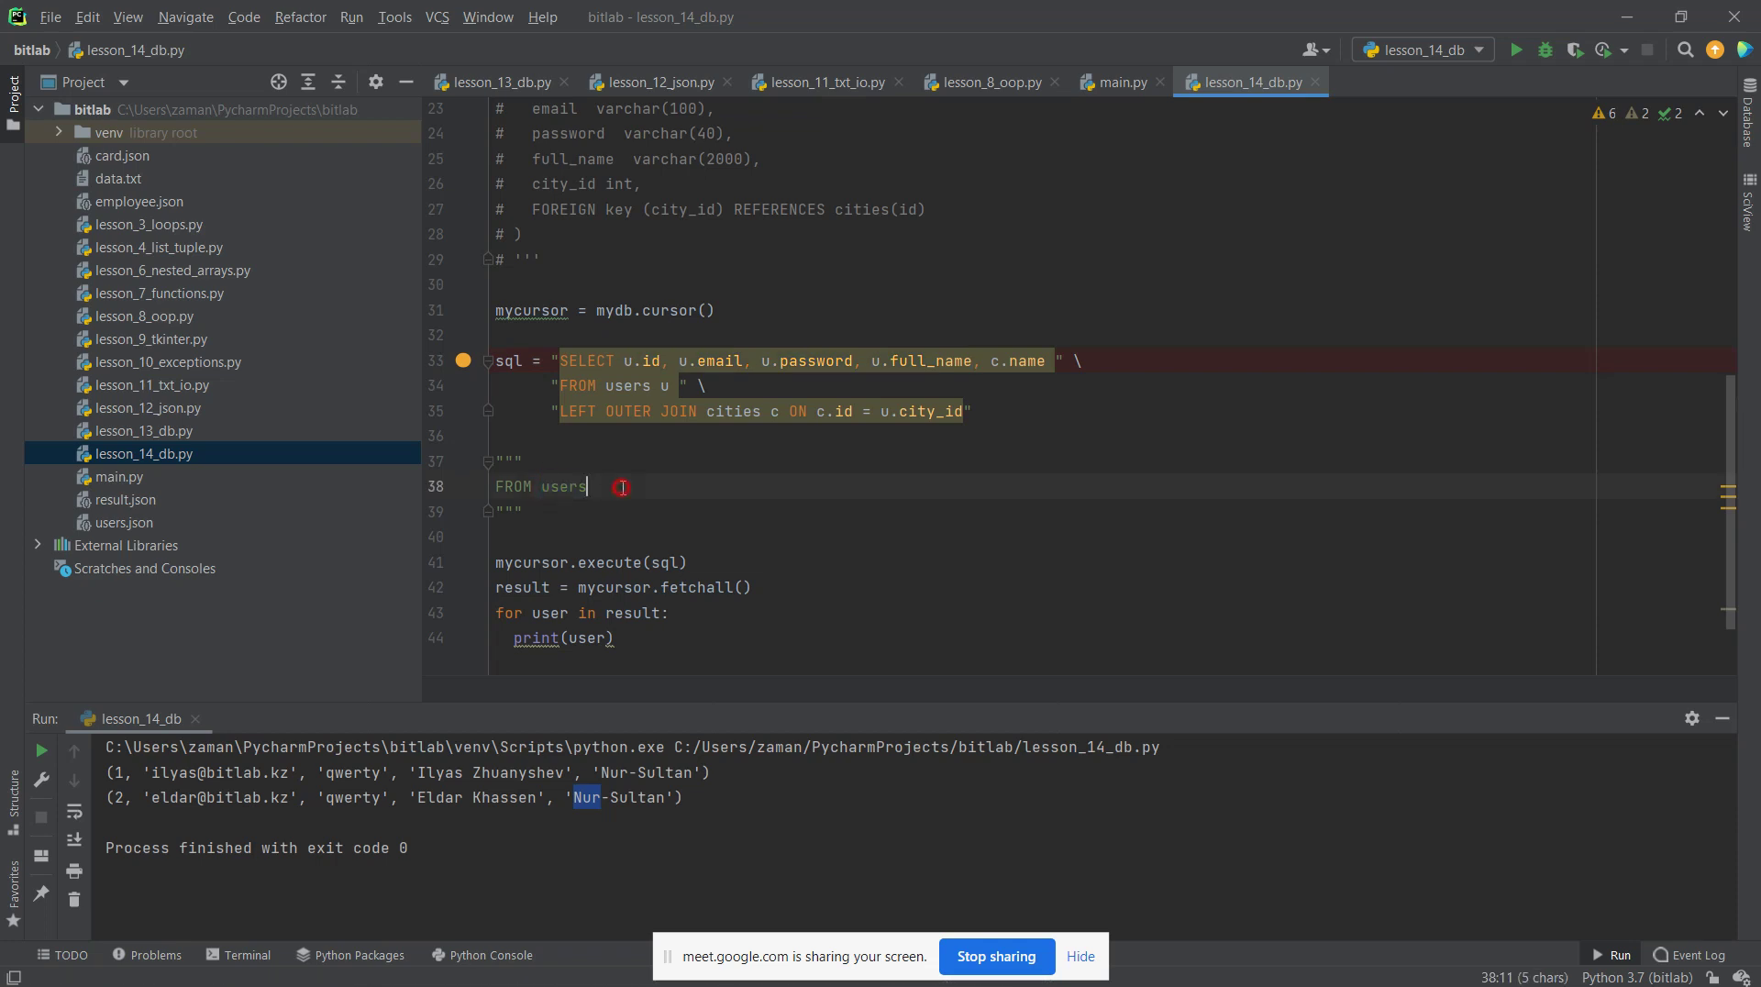
pyautogui.click(622, 488)
pyautogui.write('u LEFT o')
pyautogui.press('BackSpace')
pyautogui.write('OUTER ')
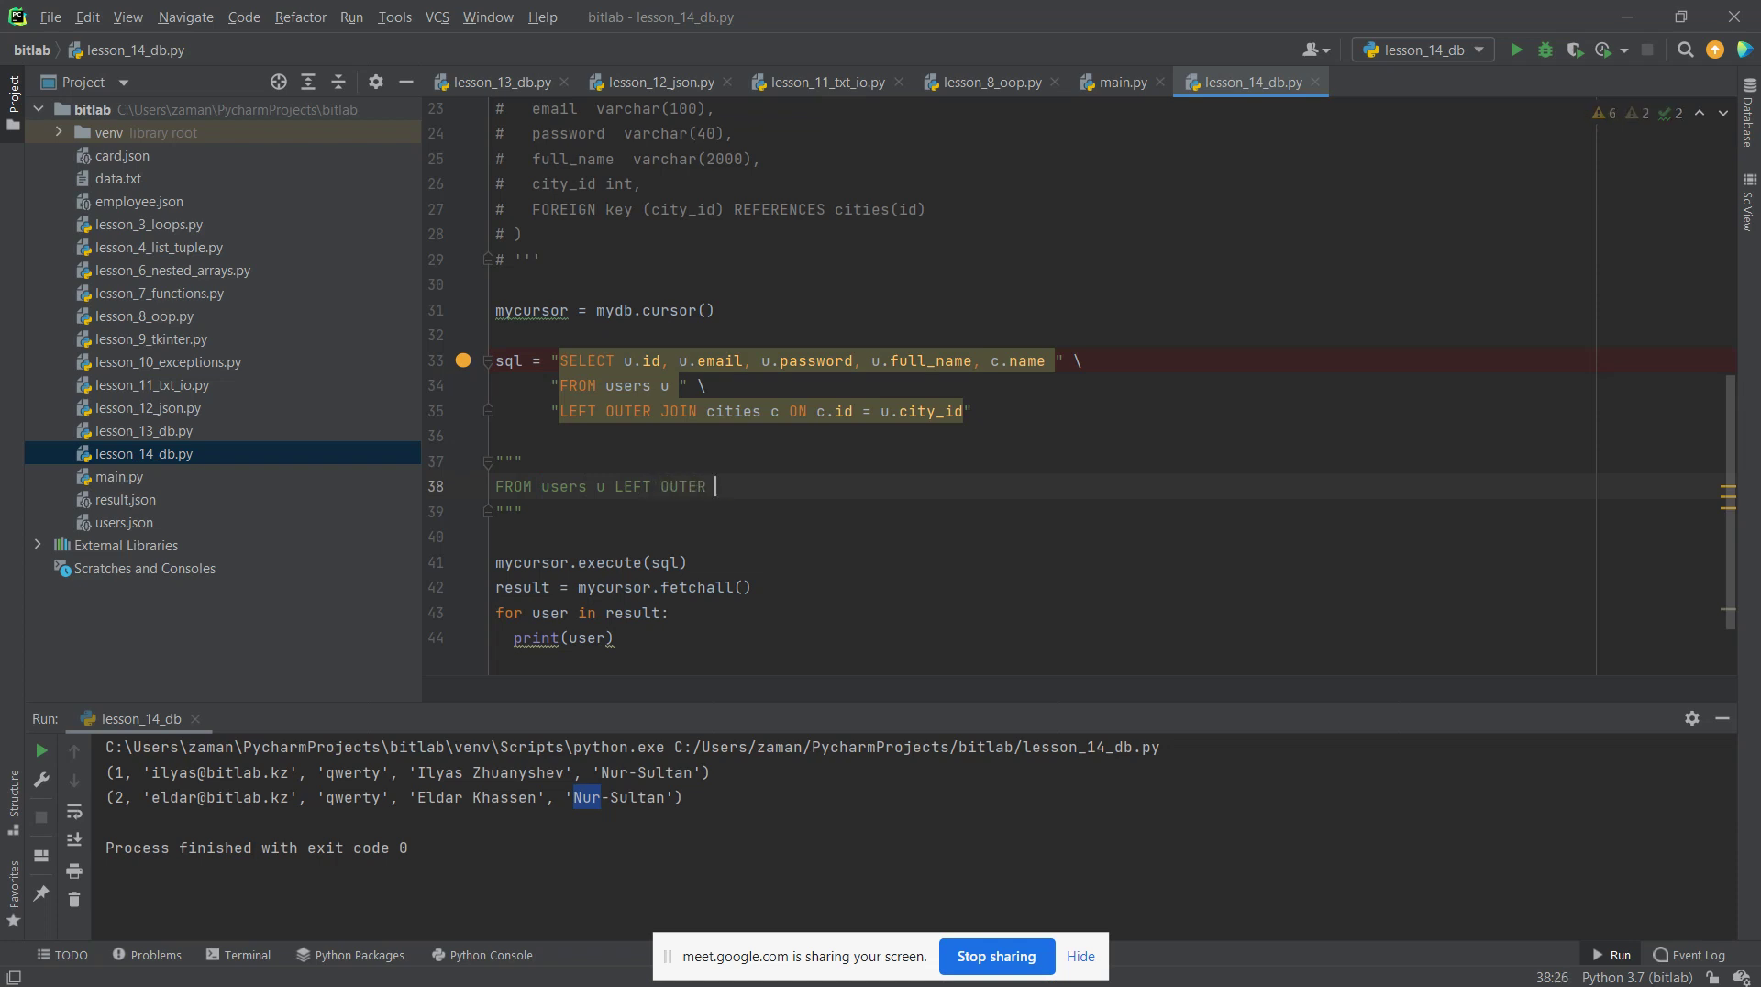
pyautogui.write('JOIN cities c')
# Highlight LEFT OUTER JOIN, users u and cities c in the note line in turn
pyautogui.moveTo(614, 489); pyautogui.dragTo(748, 496)
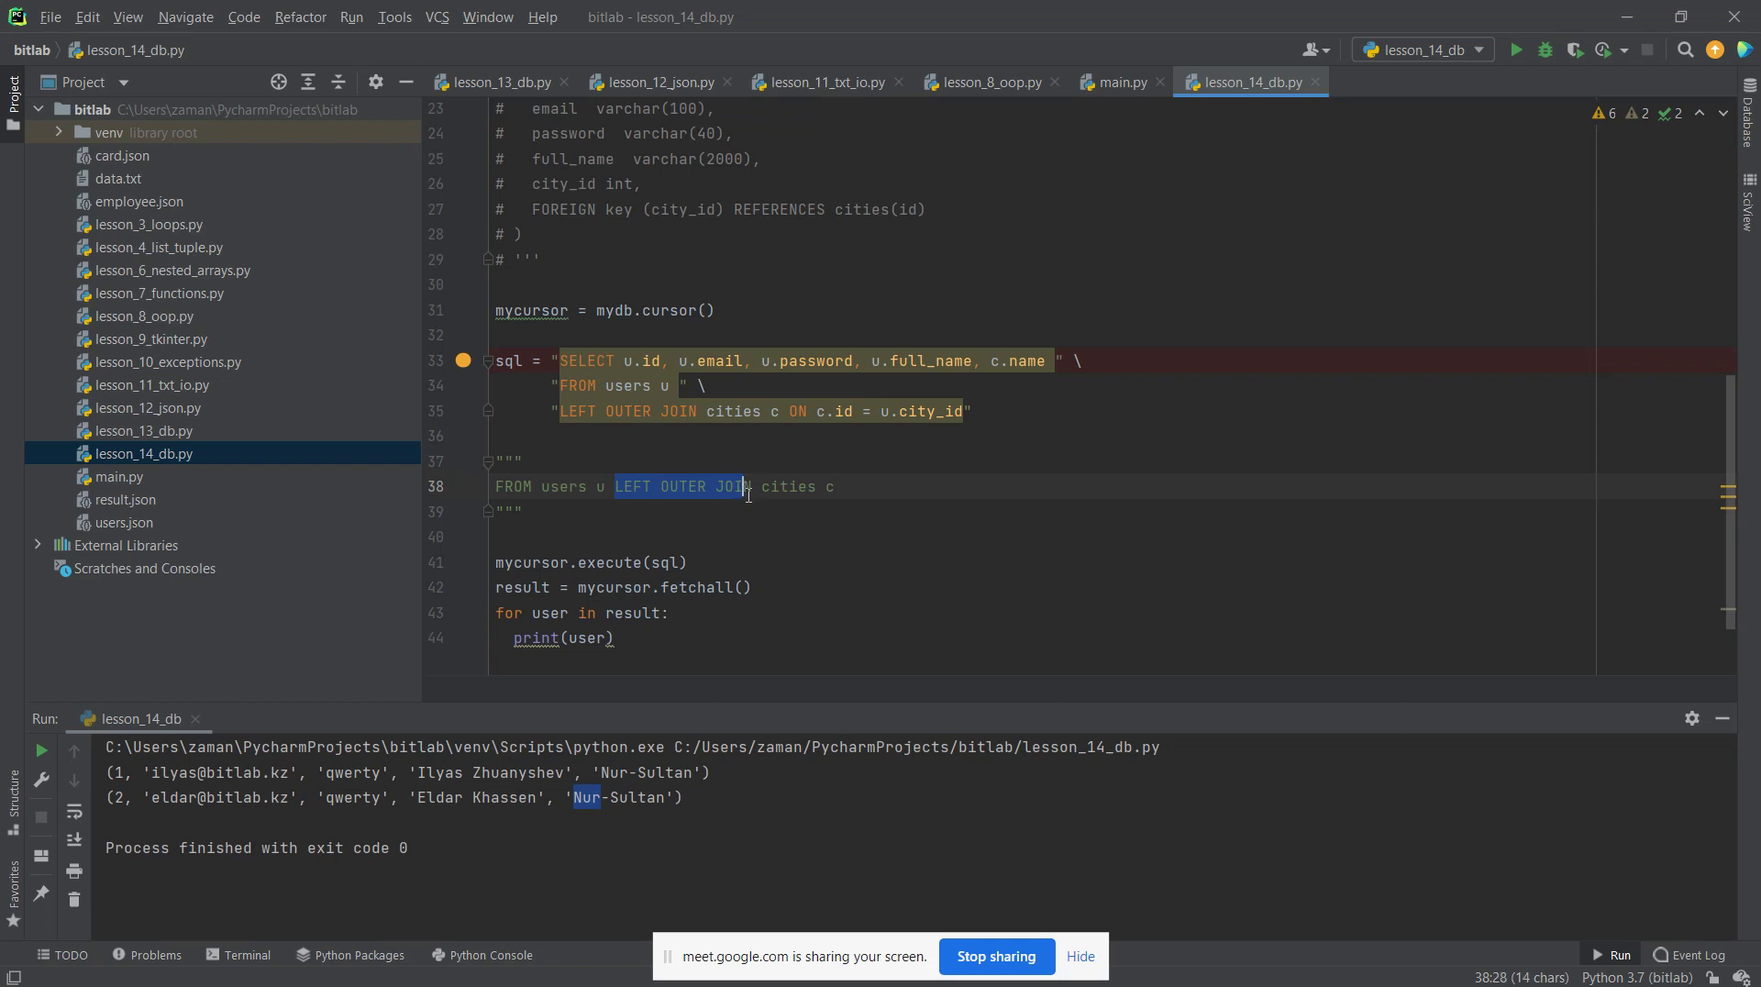
pyautogui.click(651, 491)
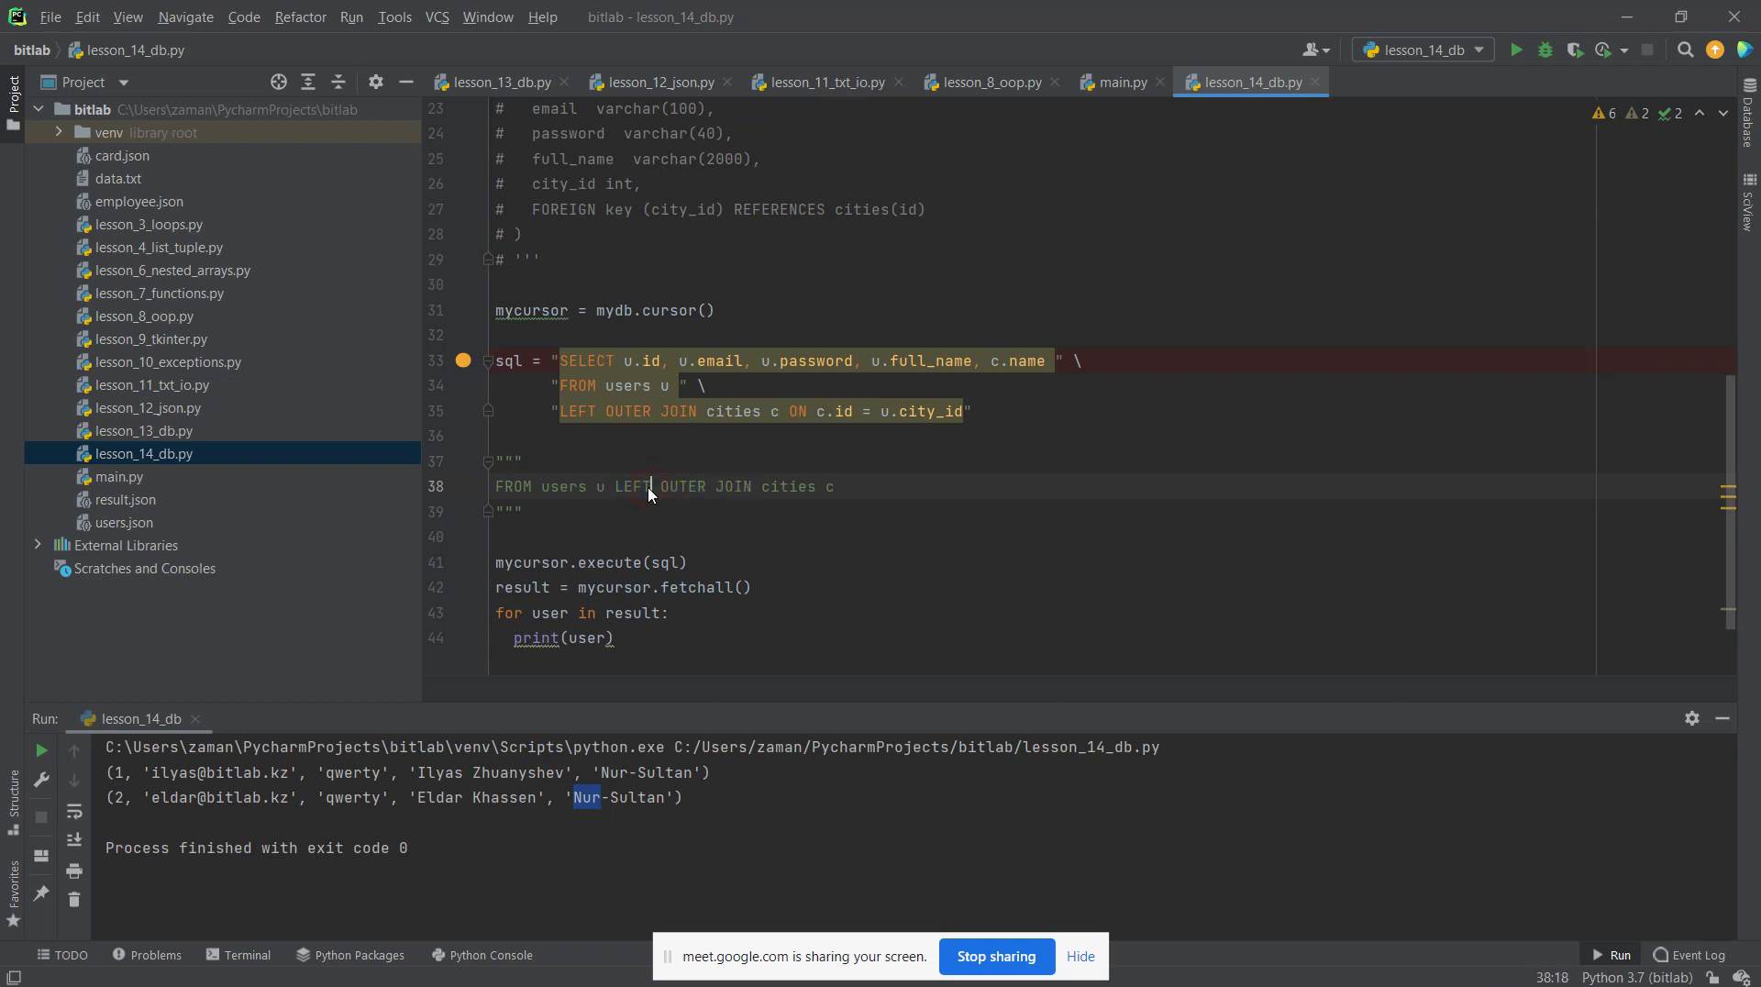
pyautogui.moveTo(609, 491)
pyautogui.mouseDown()
pyautogui.moveTo(541, 489)
pyautogui.moveTo(609, 492)
pyautogui.mouseUp()
pyautogui.click(541, 489)
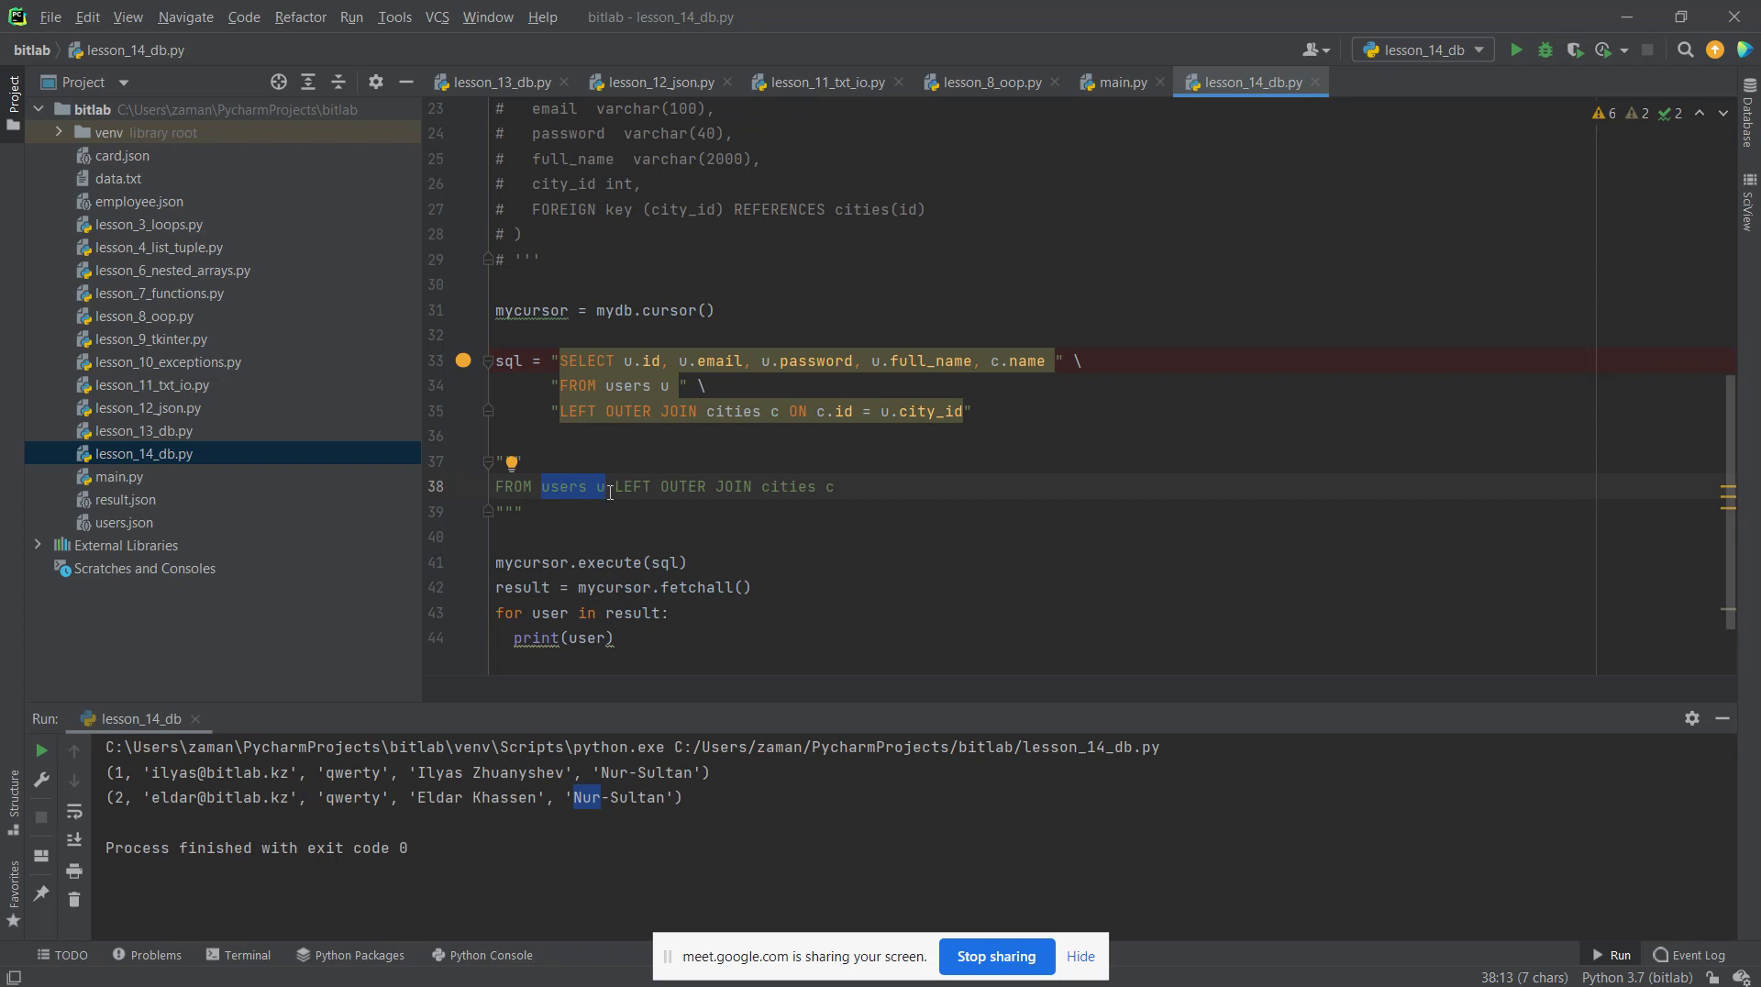
pyautogui.click(610, 493)
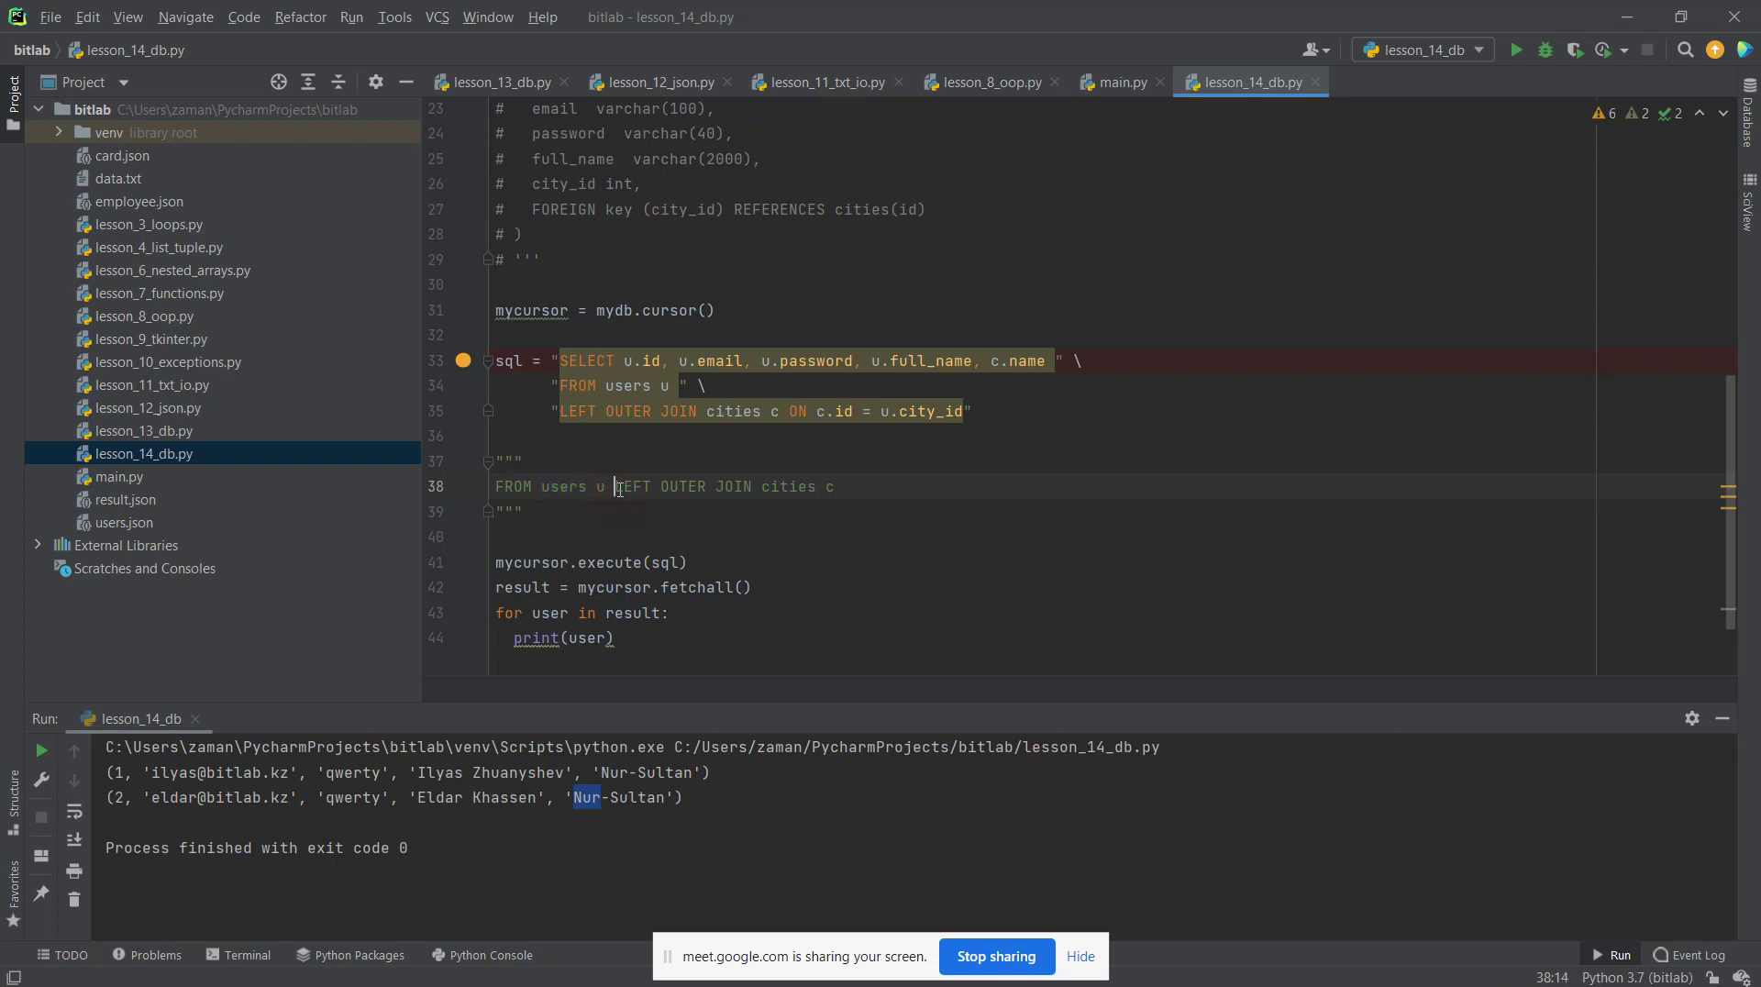
pyautogui.moveTo(614, 493); pyautogui.dragTo(828, 486)
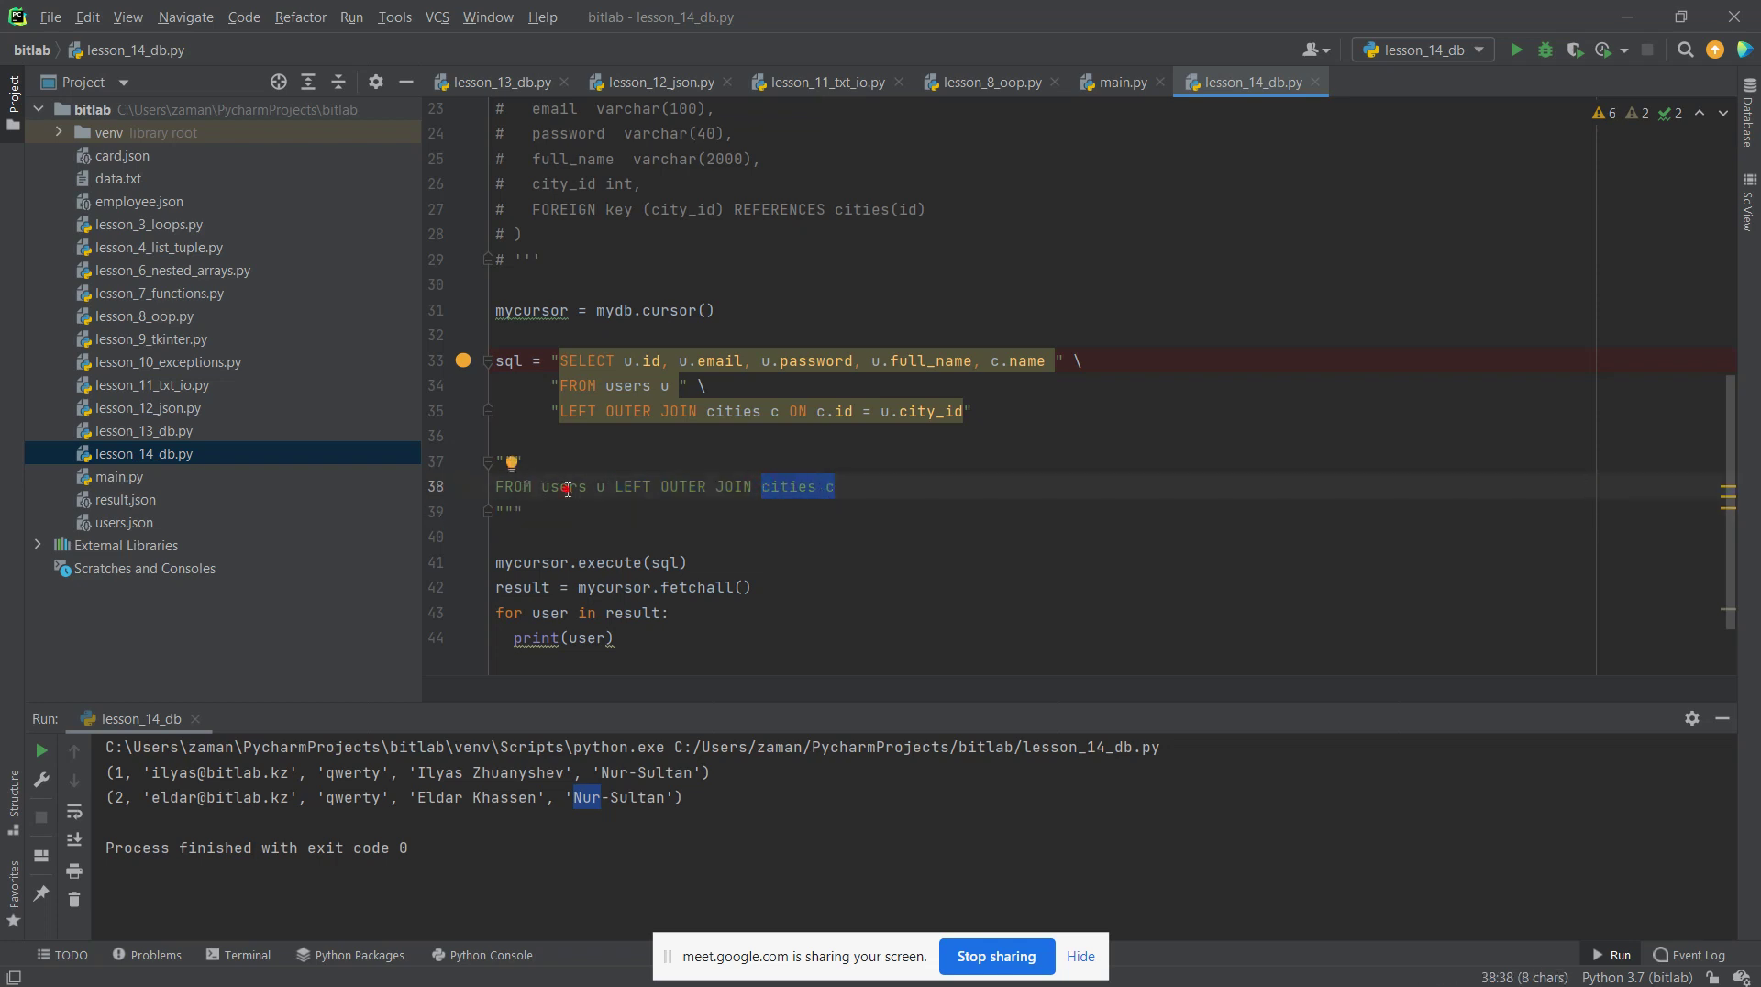
# Go over the note line again, highlighting the users table, the join keywords and cities with its alias c
pyautogui.doubleClick(568, 490)
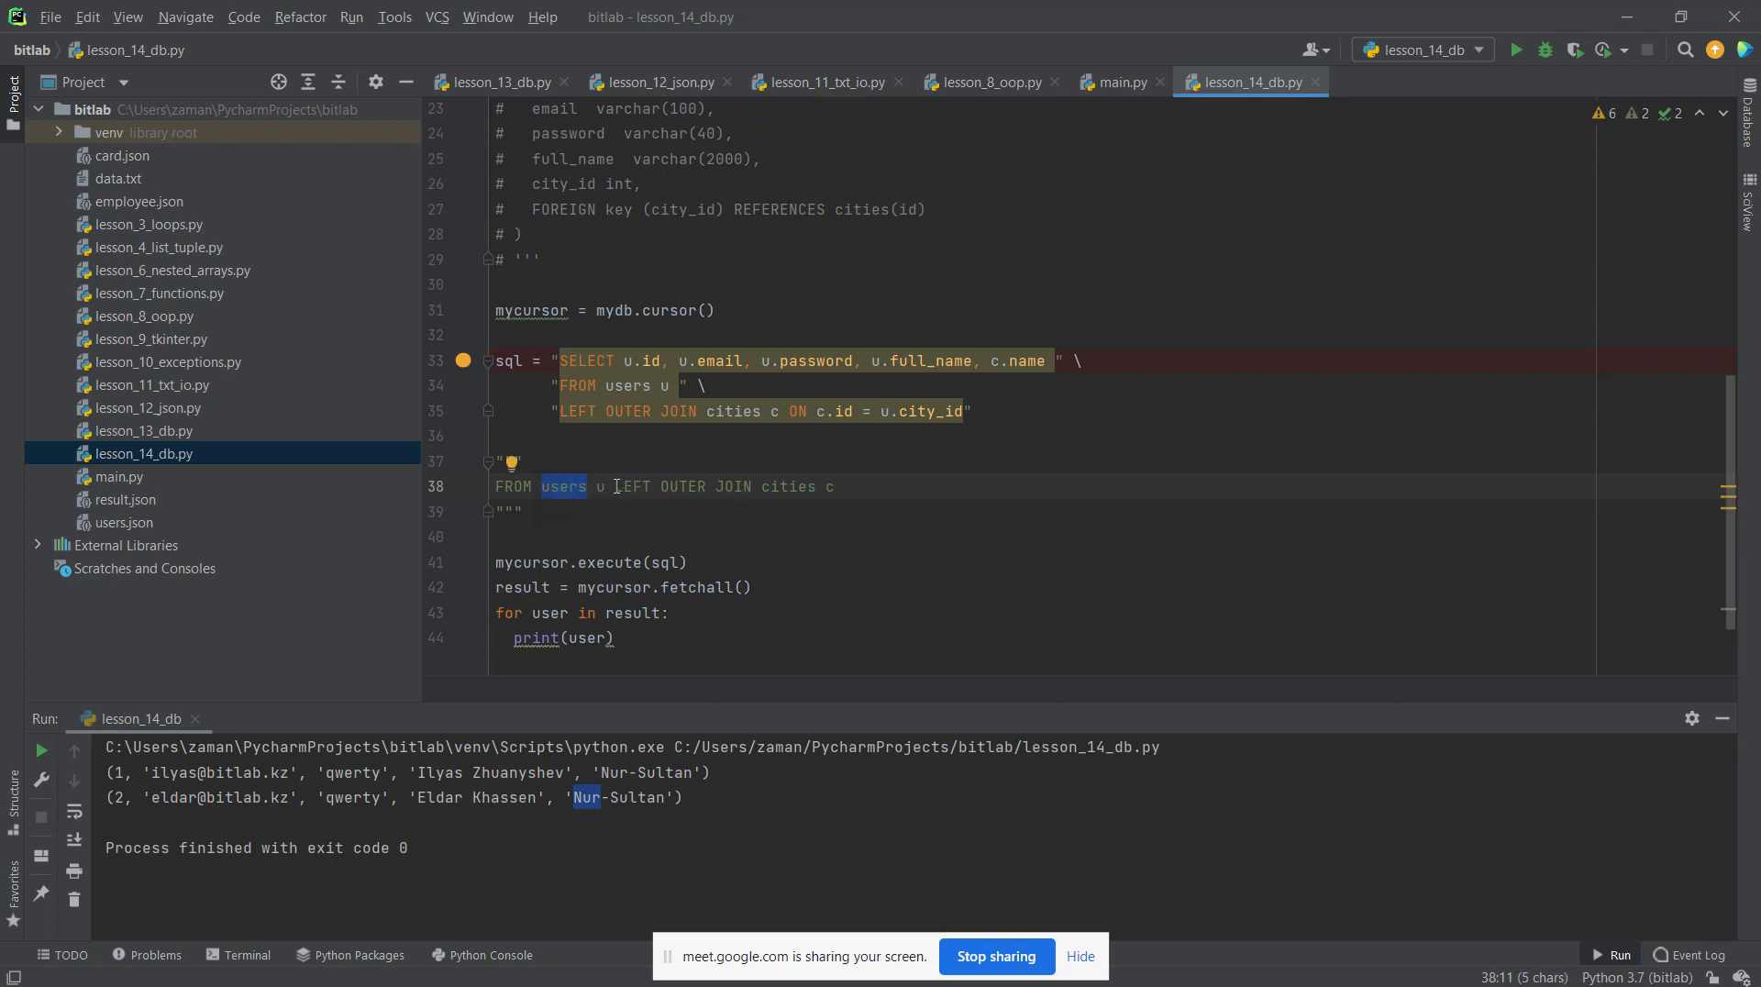
pyautogui.moveTo(616, 487); pyautogui.dragTo(743, 477)
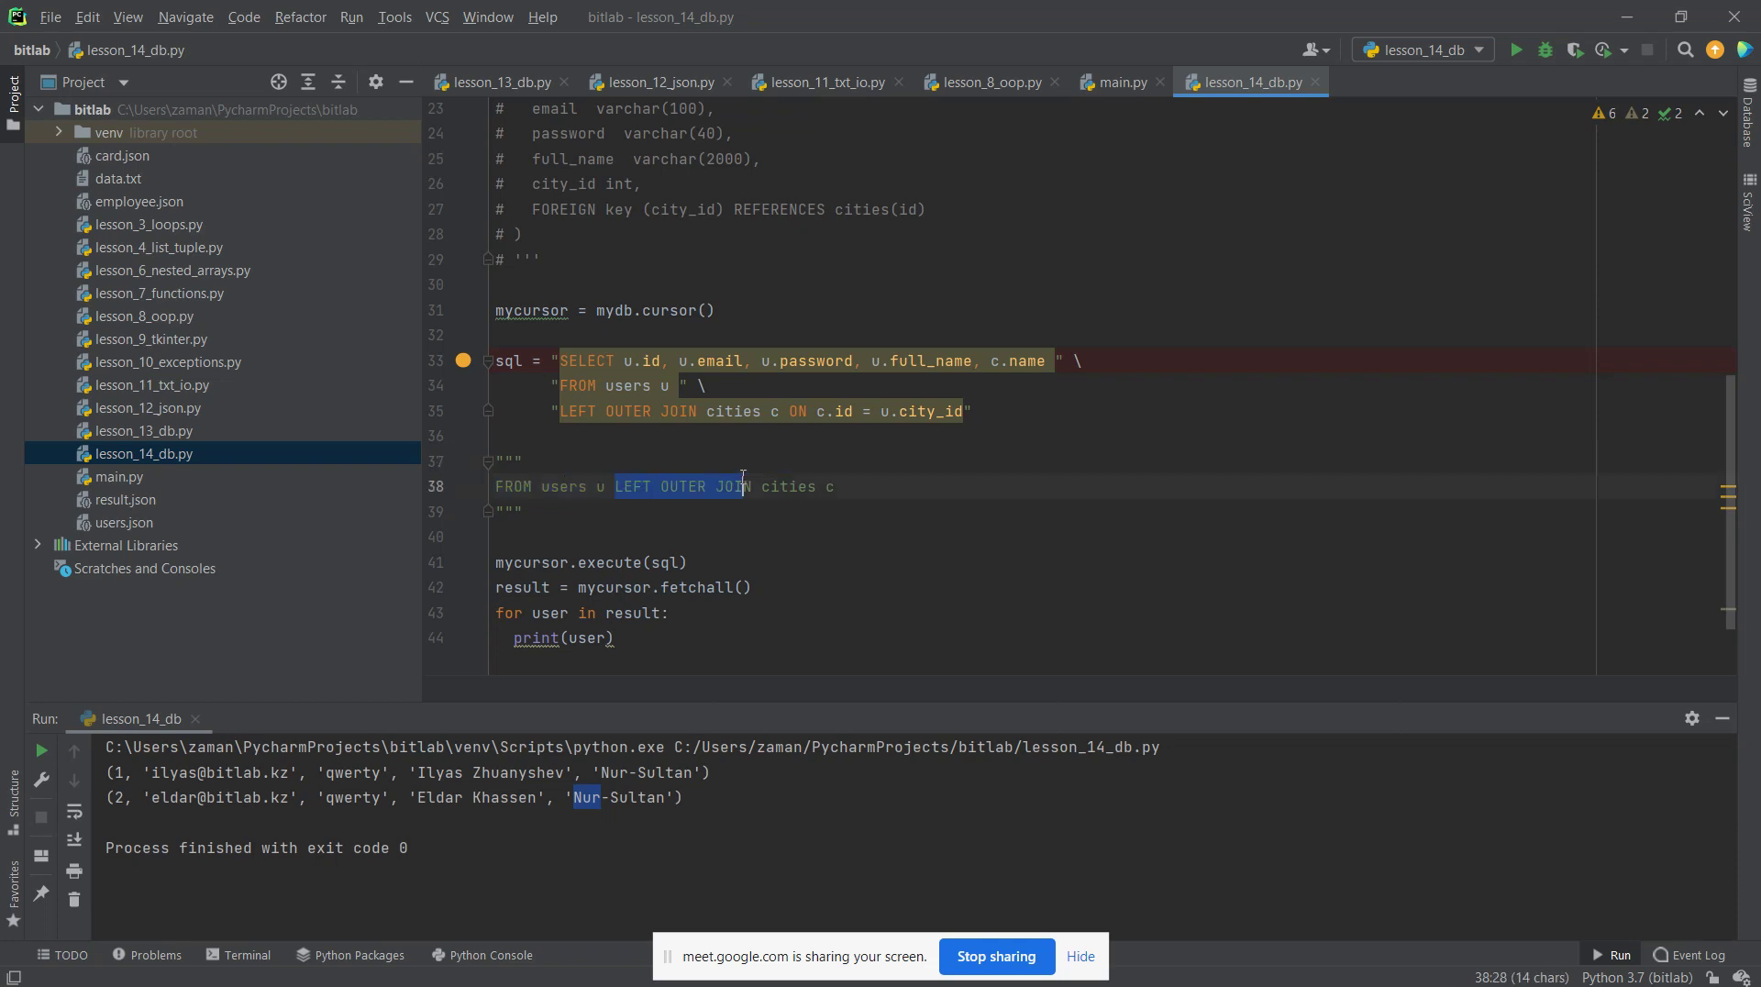
pyautogui.doubleClick(791, 487)
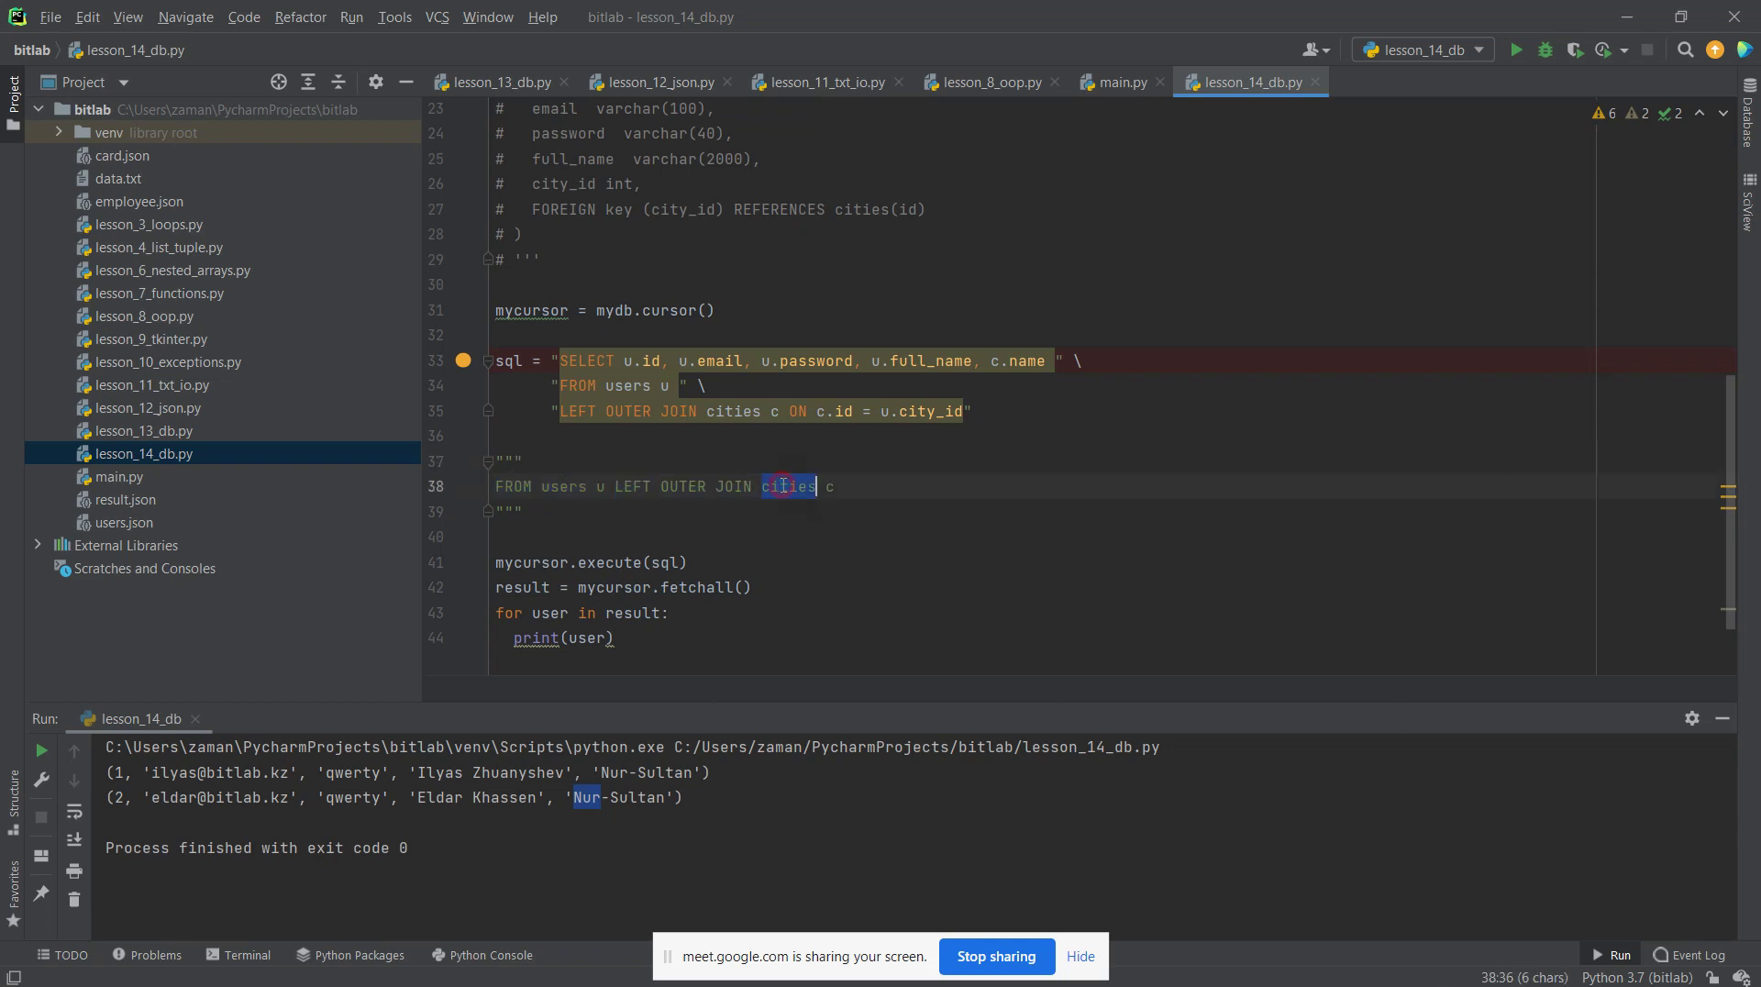
pyautogui.moveTo(825, 487)
pyautogui.mouseDown()
pyautogui.moveTo(763, 487)
pyautogui.moveTo(796, 487)
pyautogui.mouseUp()
pyautogui.click(846, 491)
pyautogui.doubleClick(785, 487)
pyautogui.click(591, 491)
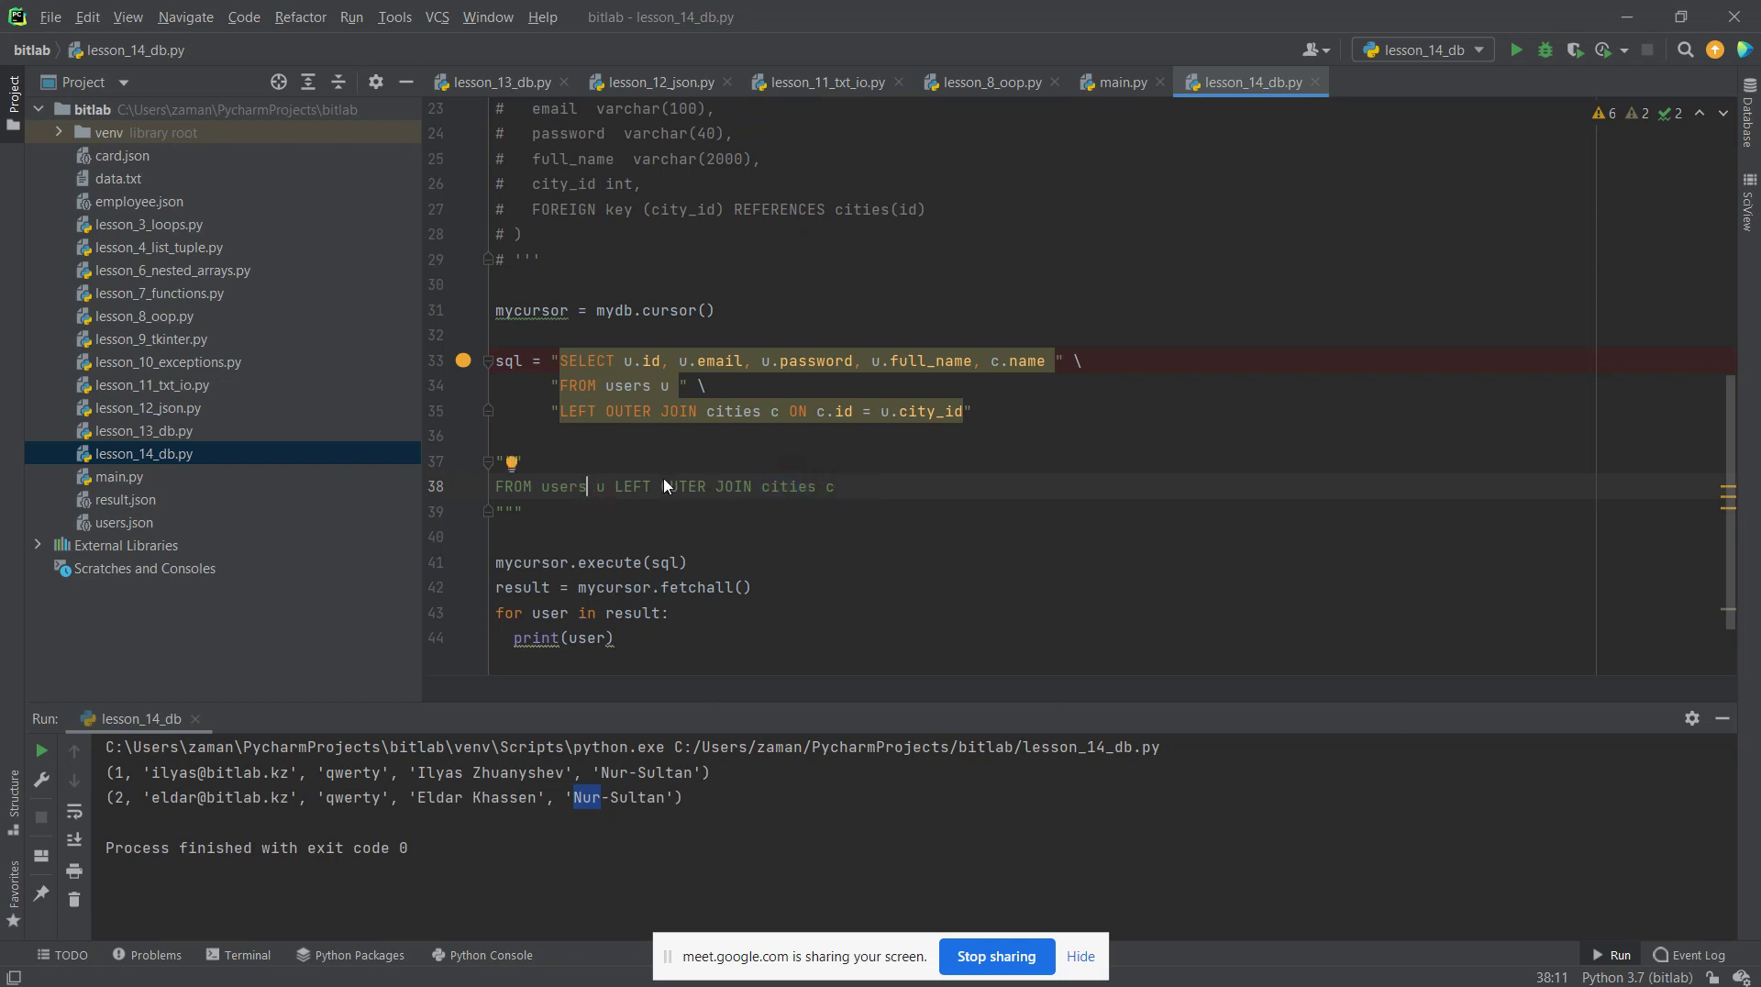
pyautogui.click(839, 457)
pyautogui.moveTo(761, 487); pyautogui.dragTo(847, 488)
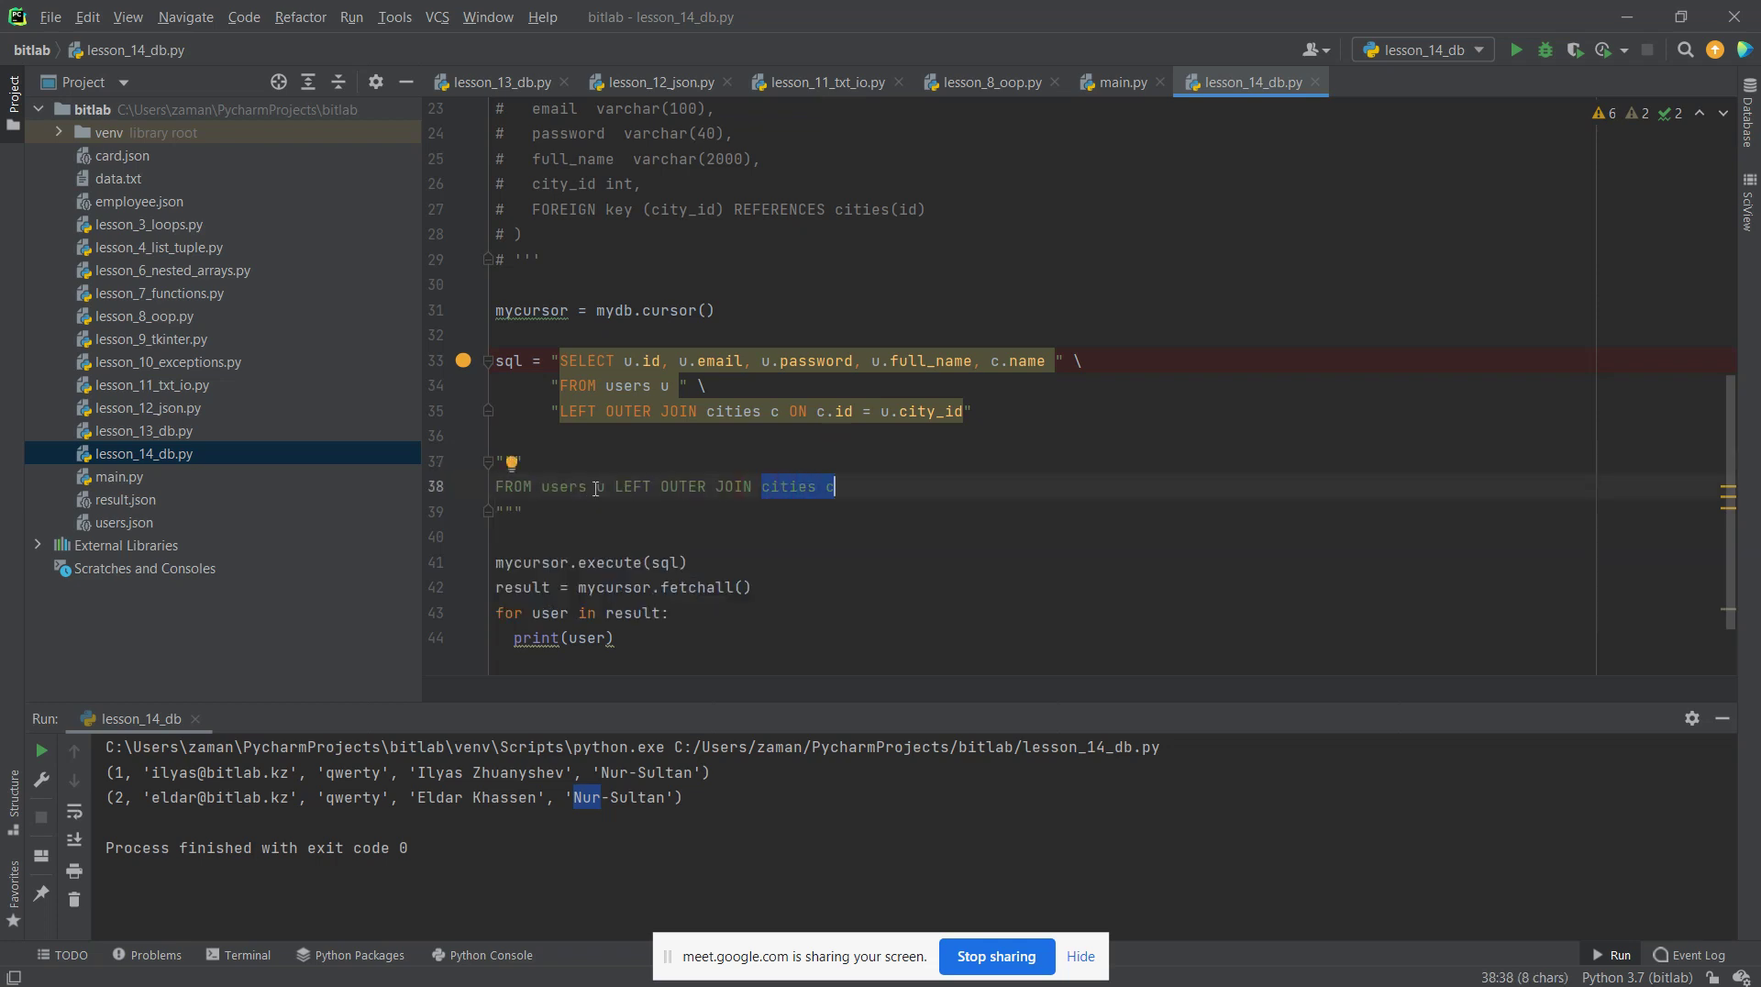
pyautogui.moveTo(592, 496)
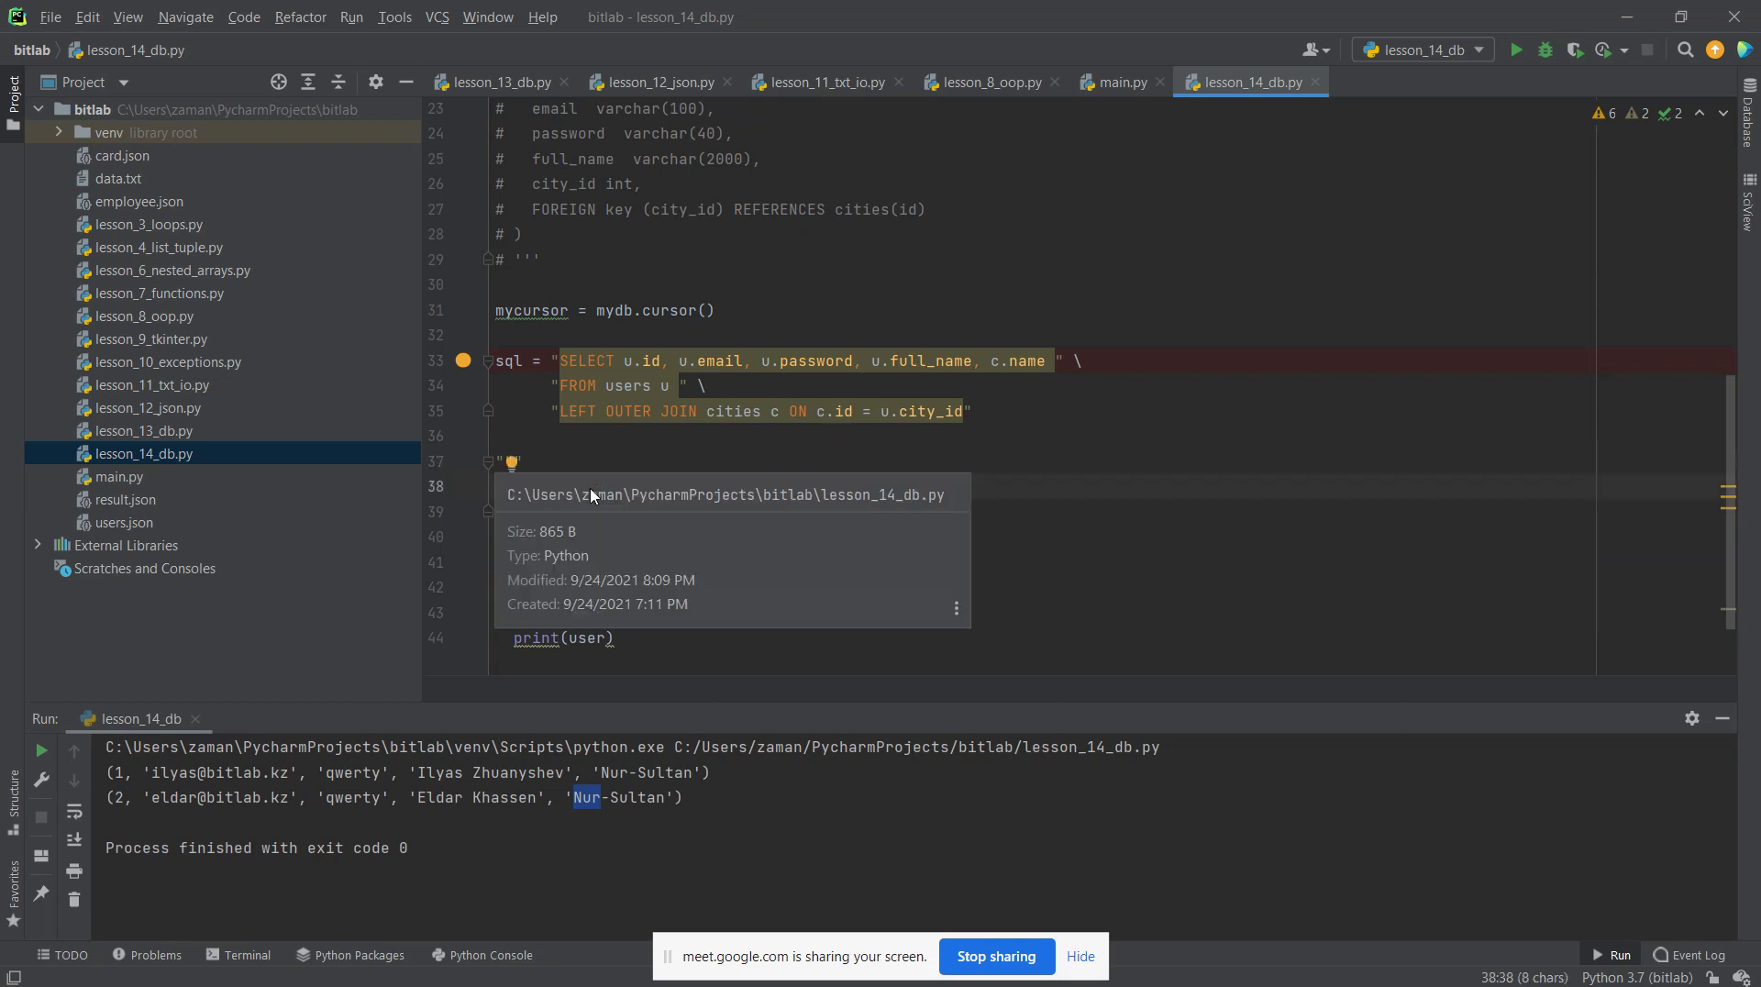
pyautogui.click(640, 447)
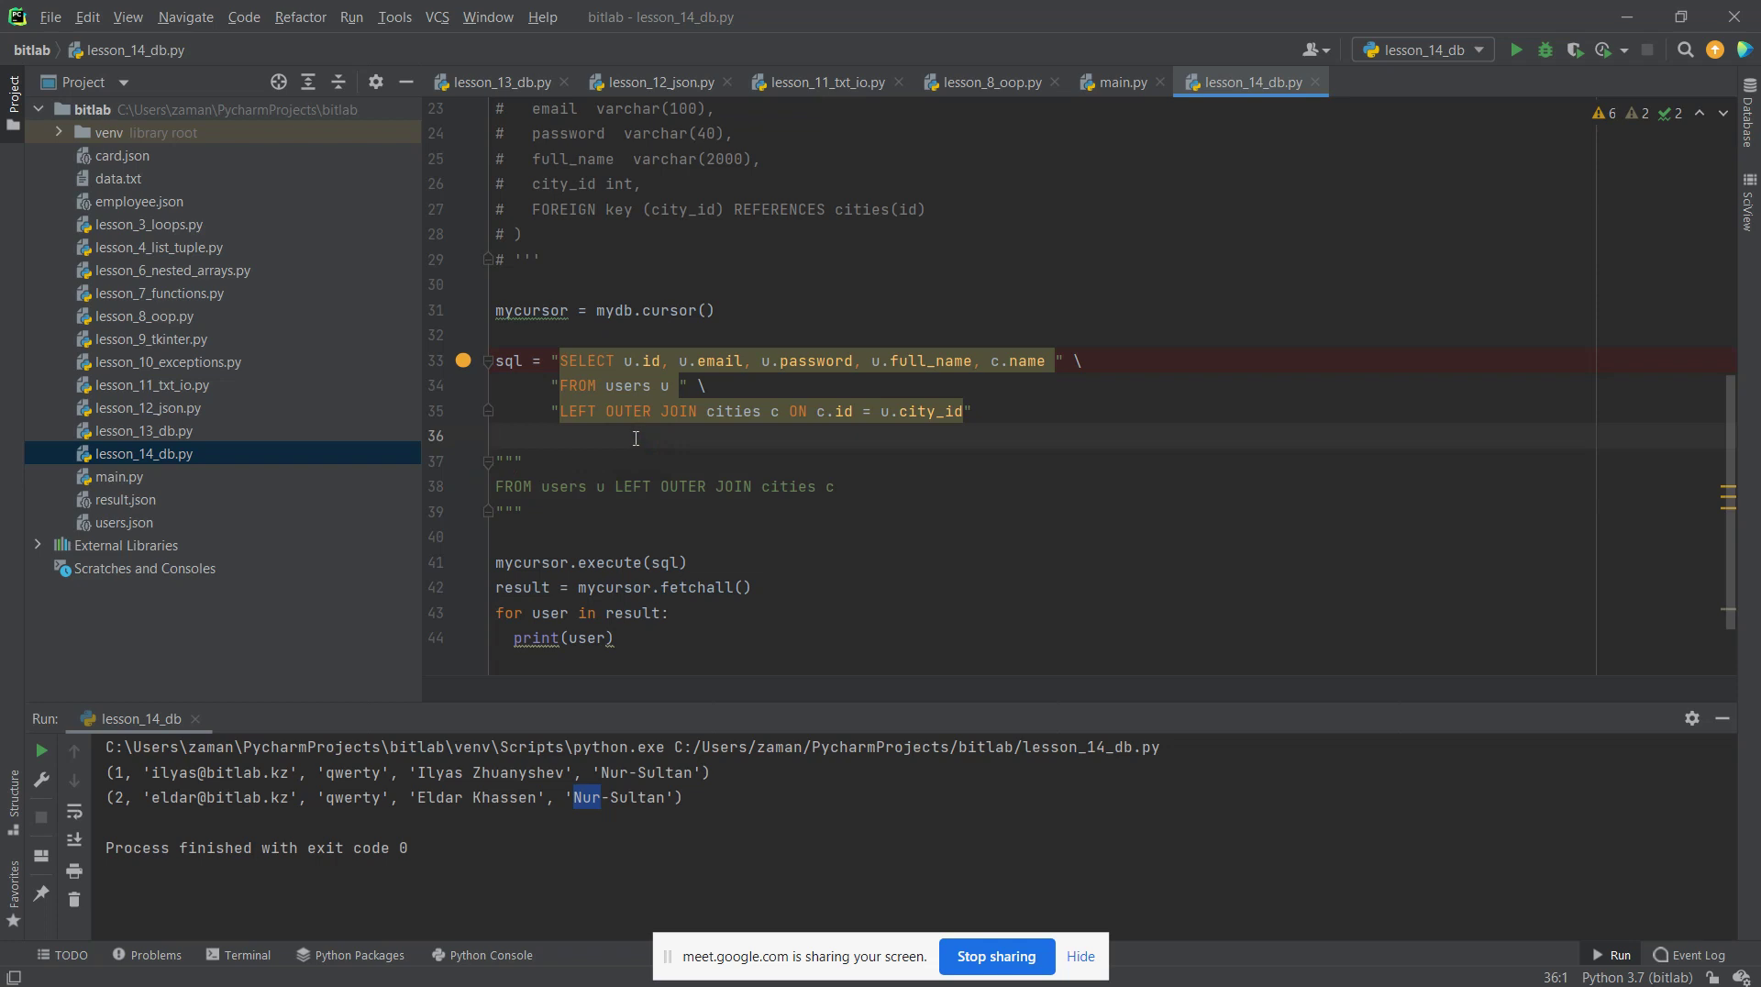
# Highlight the columns u.id through u.full_name in the SELECT clause, then users and cities in the note line
pyautogui.click(612, 387)
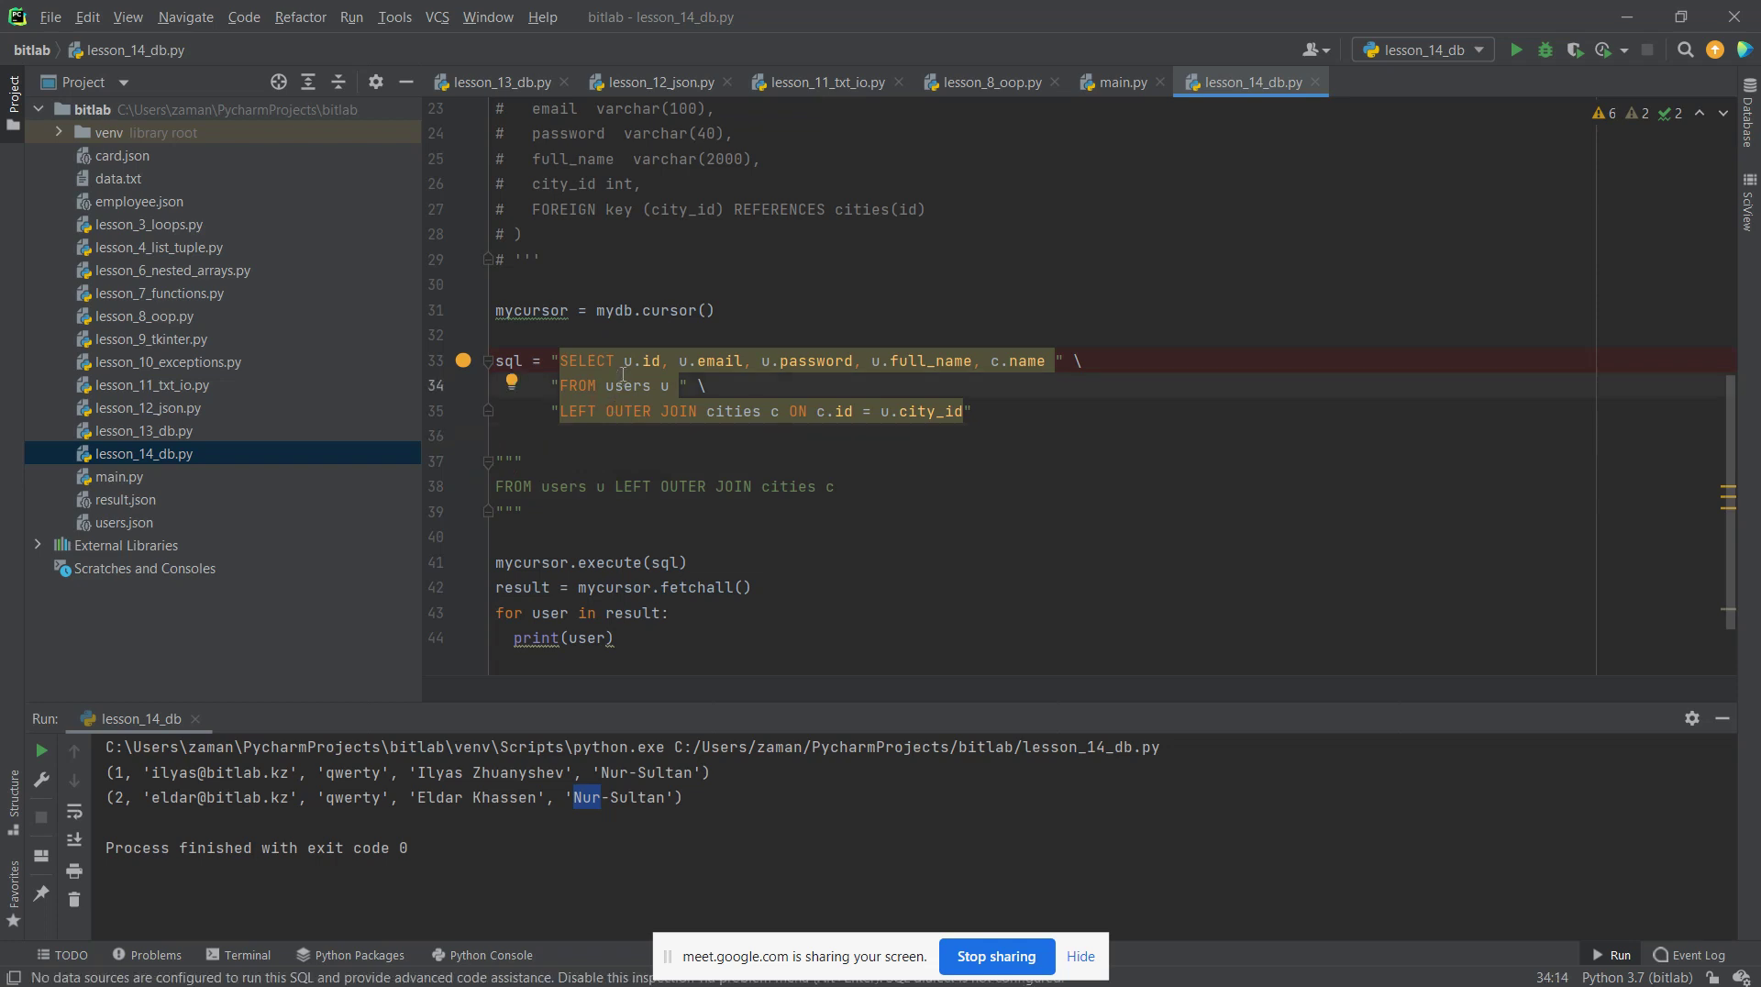
pyautogui.moveTo(624, 360); pyautogui.dragTo(973, 360)
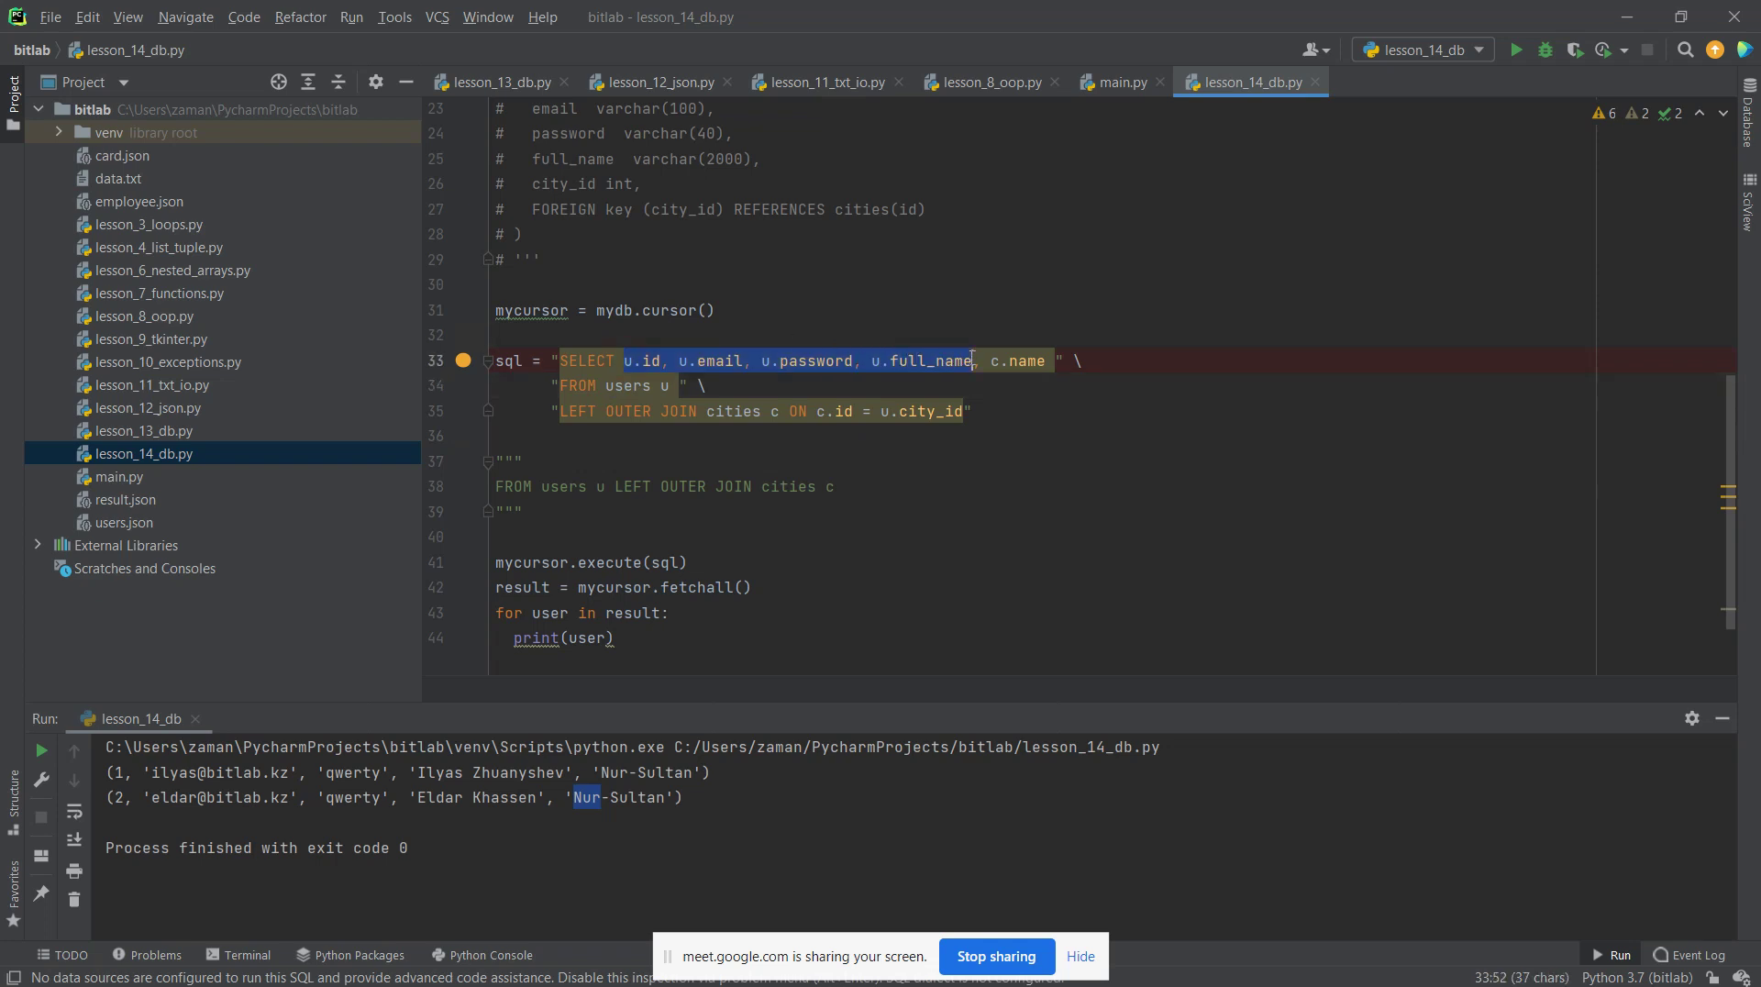
pyautogui.click(615, 484)
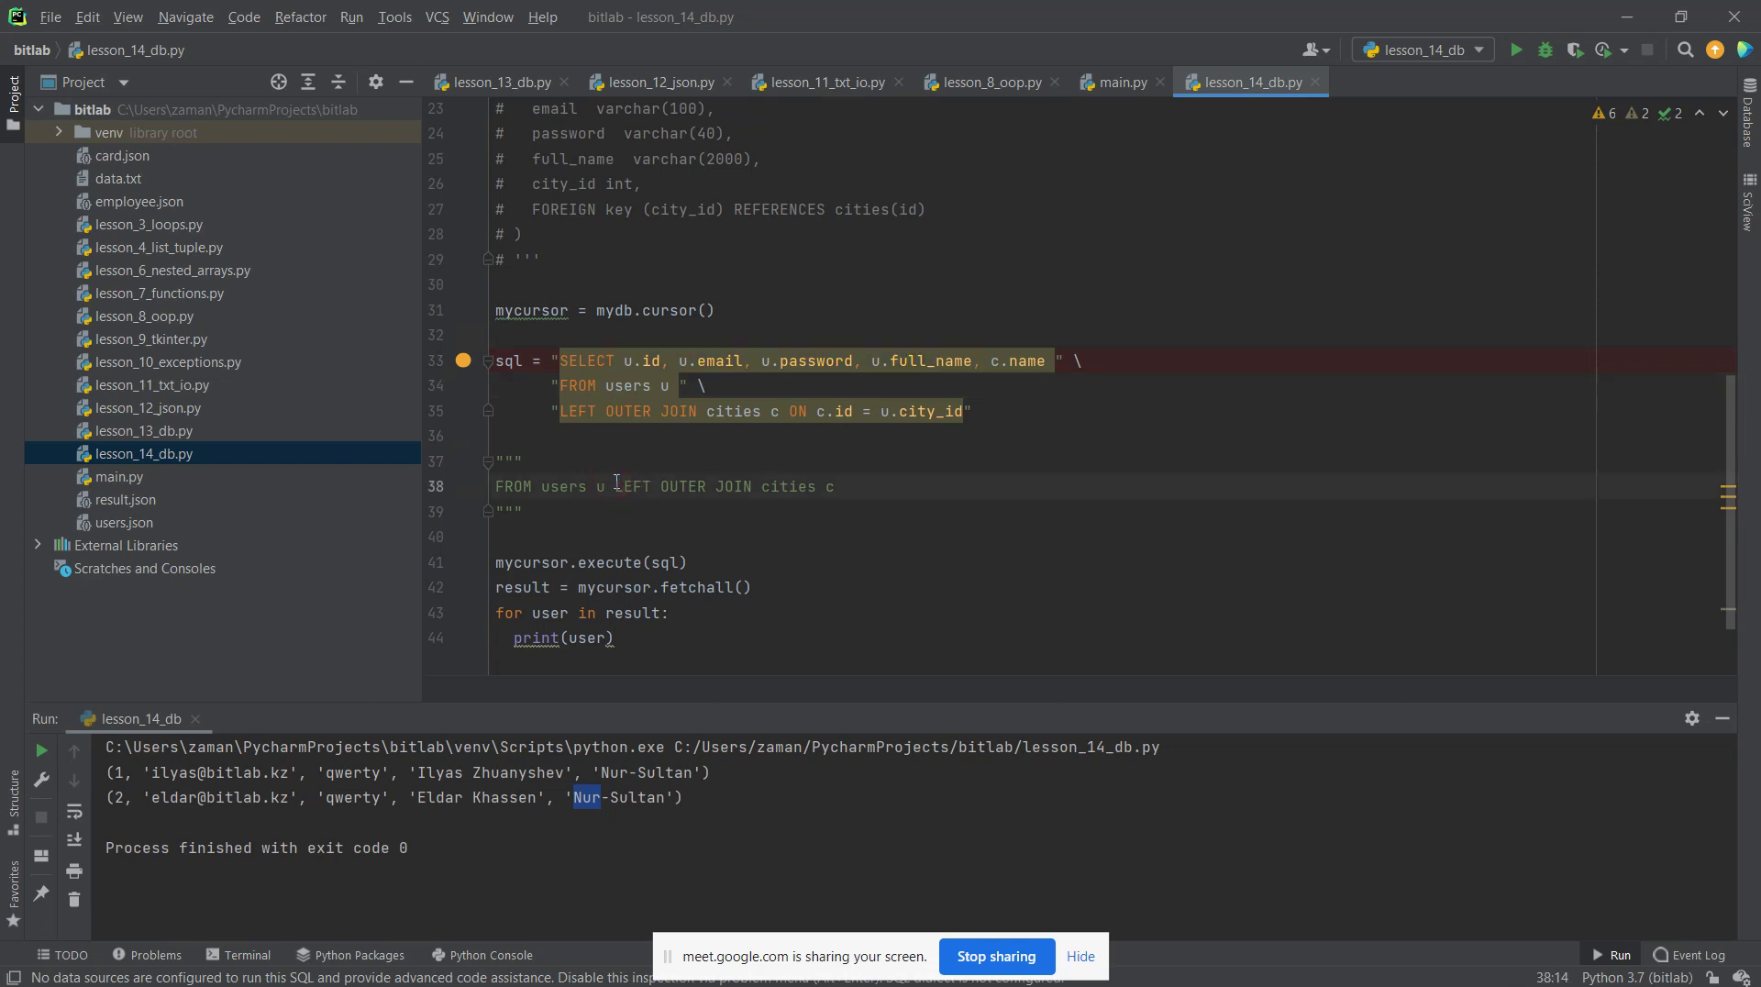
pyautogui.doubleClick(577, 487)
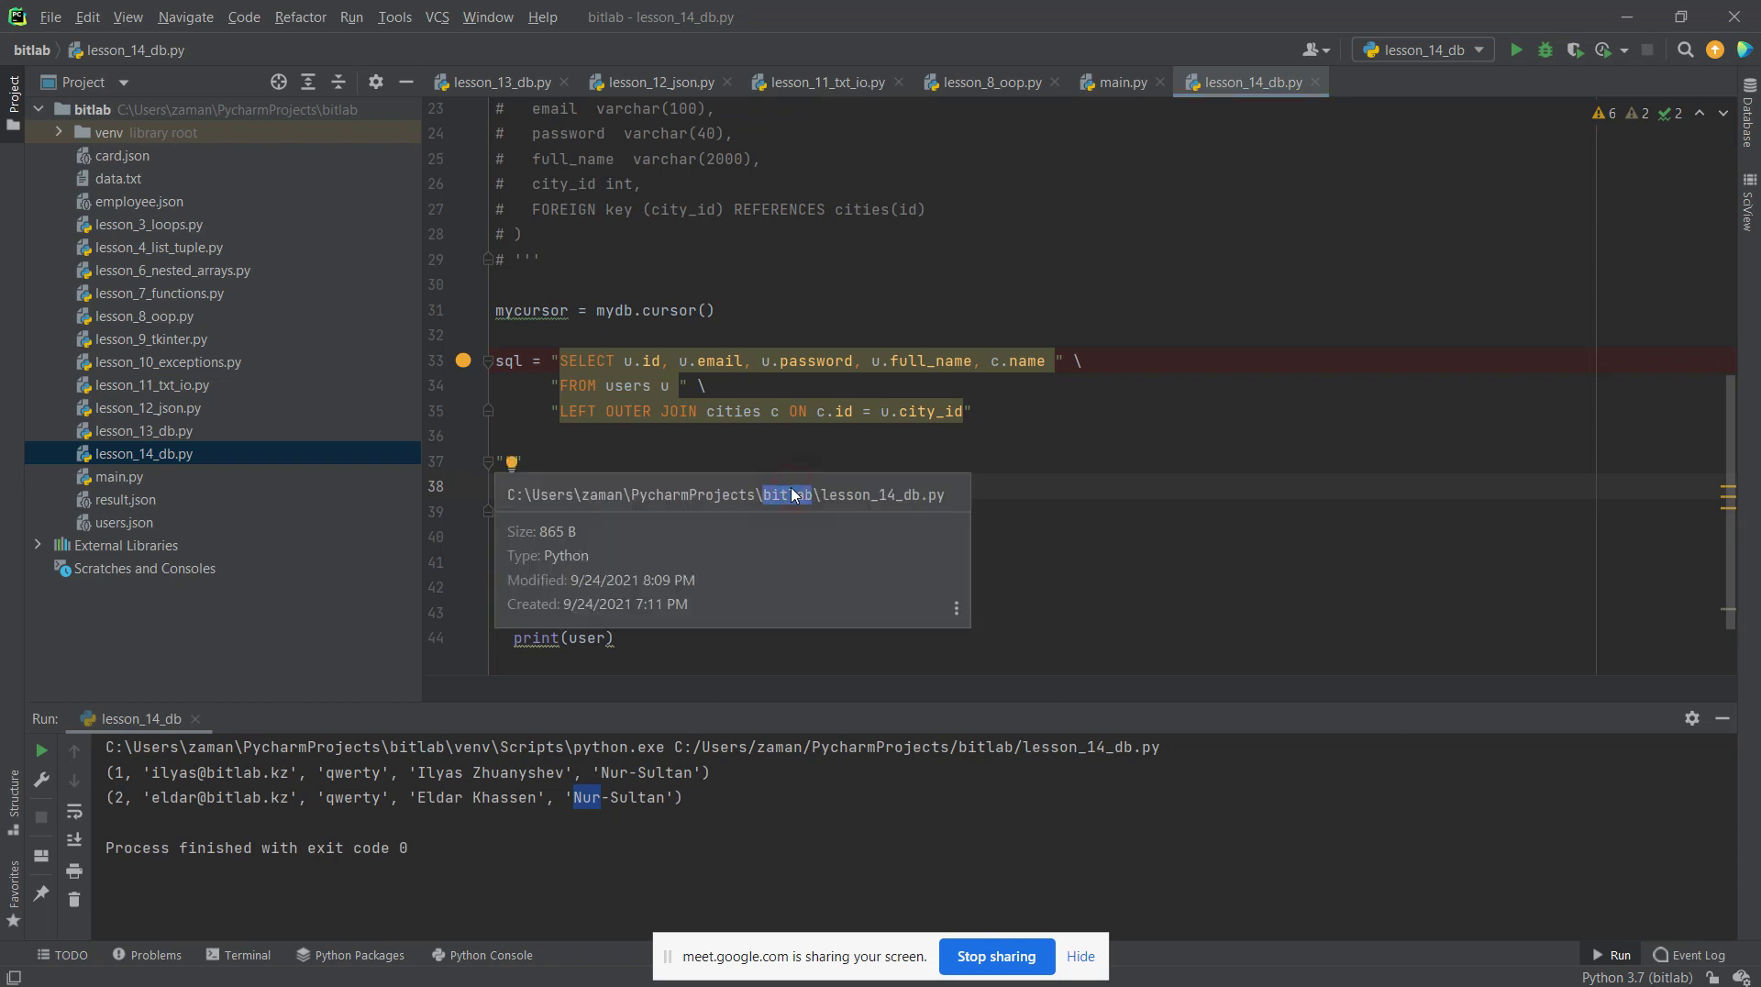
pyautogui.click(805, 459)
pyautogui.doubleClick(791, 487)
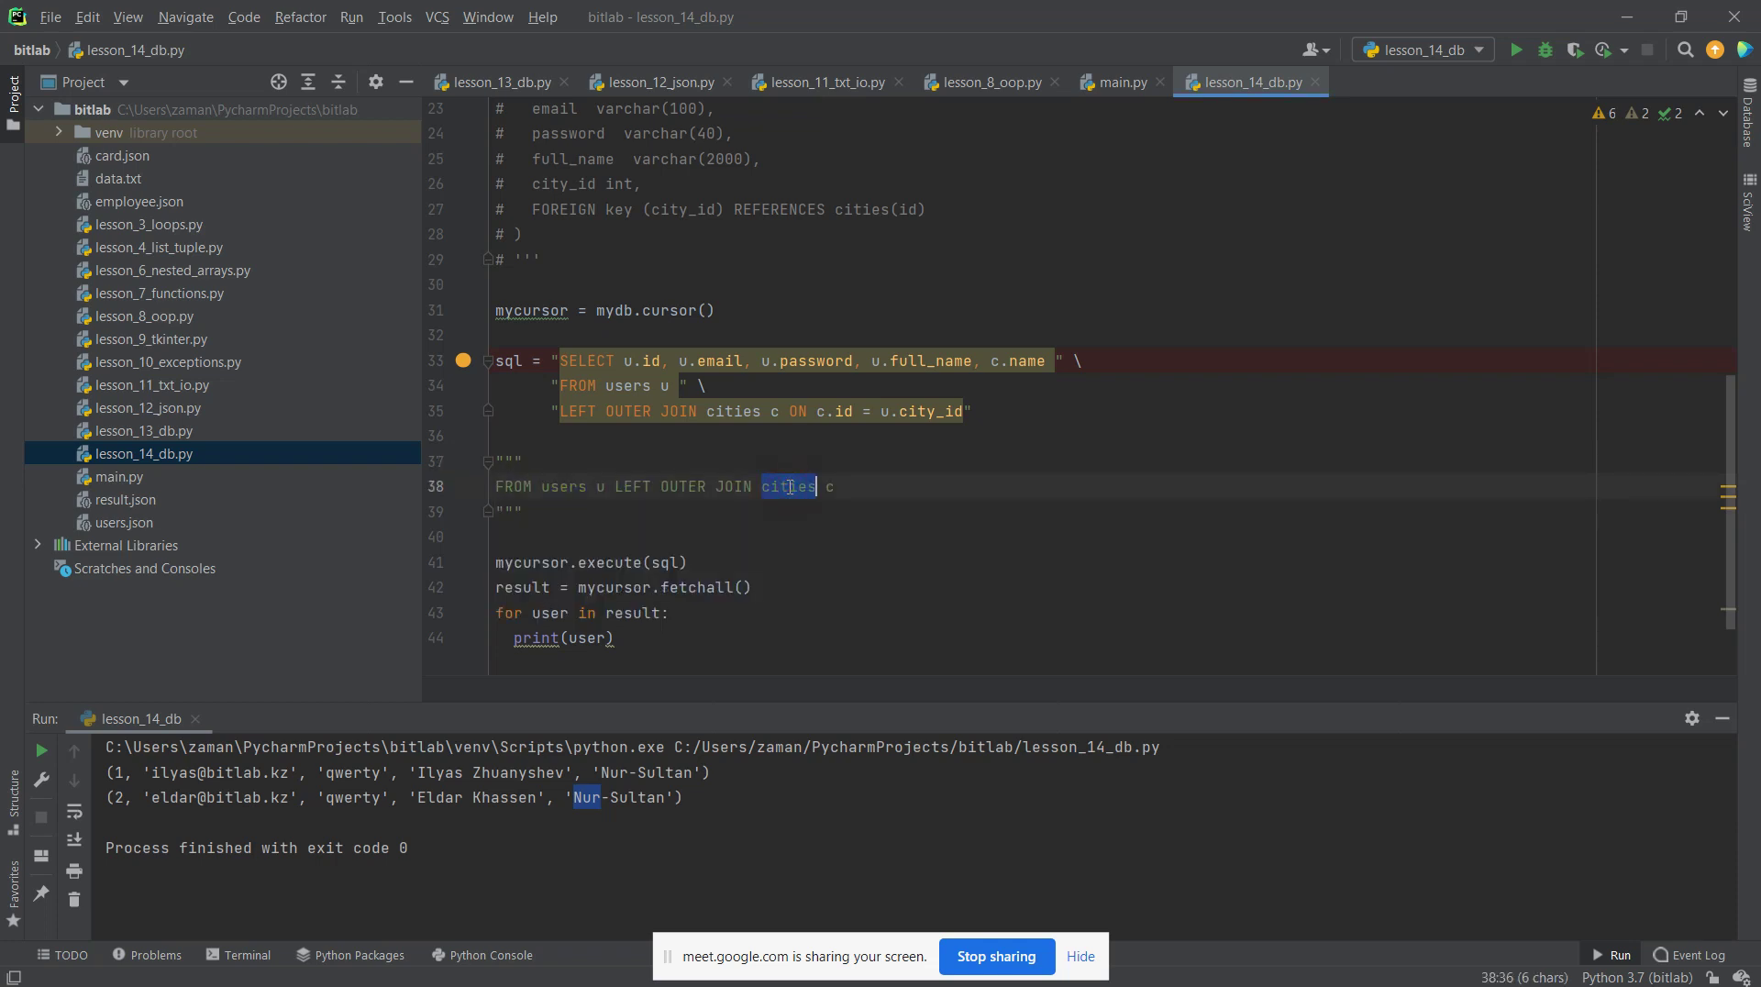
# Switch to Chrome and search Google for draw io in a new tab
pyautogui.hotkey('alt', 'Tab')
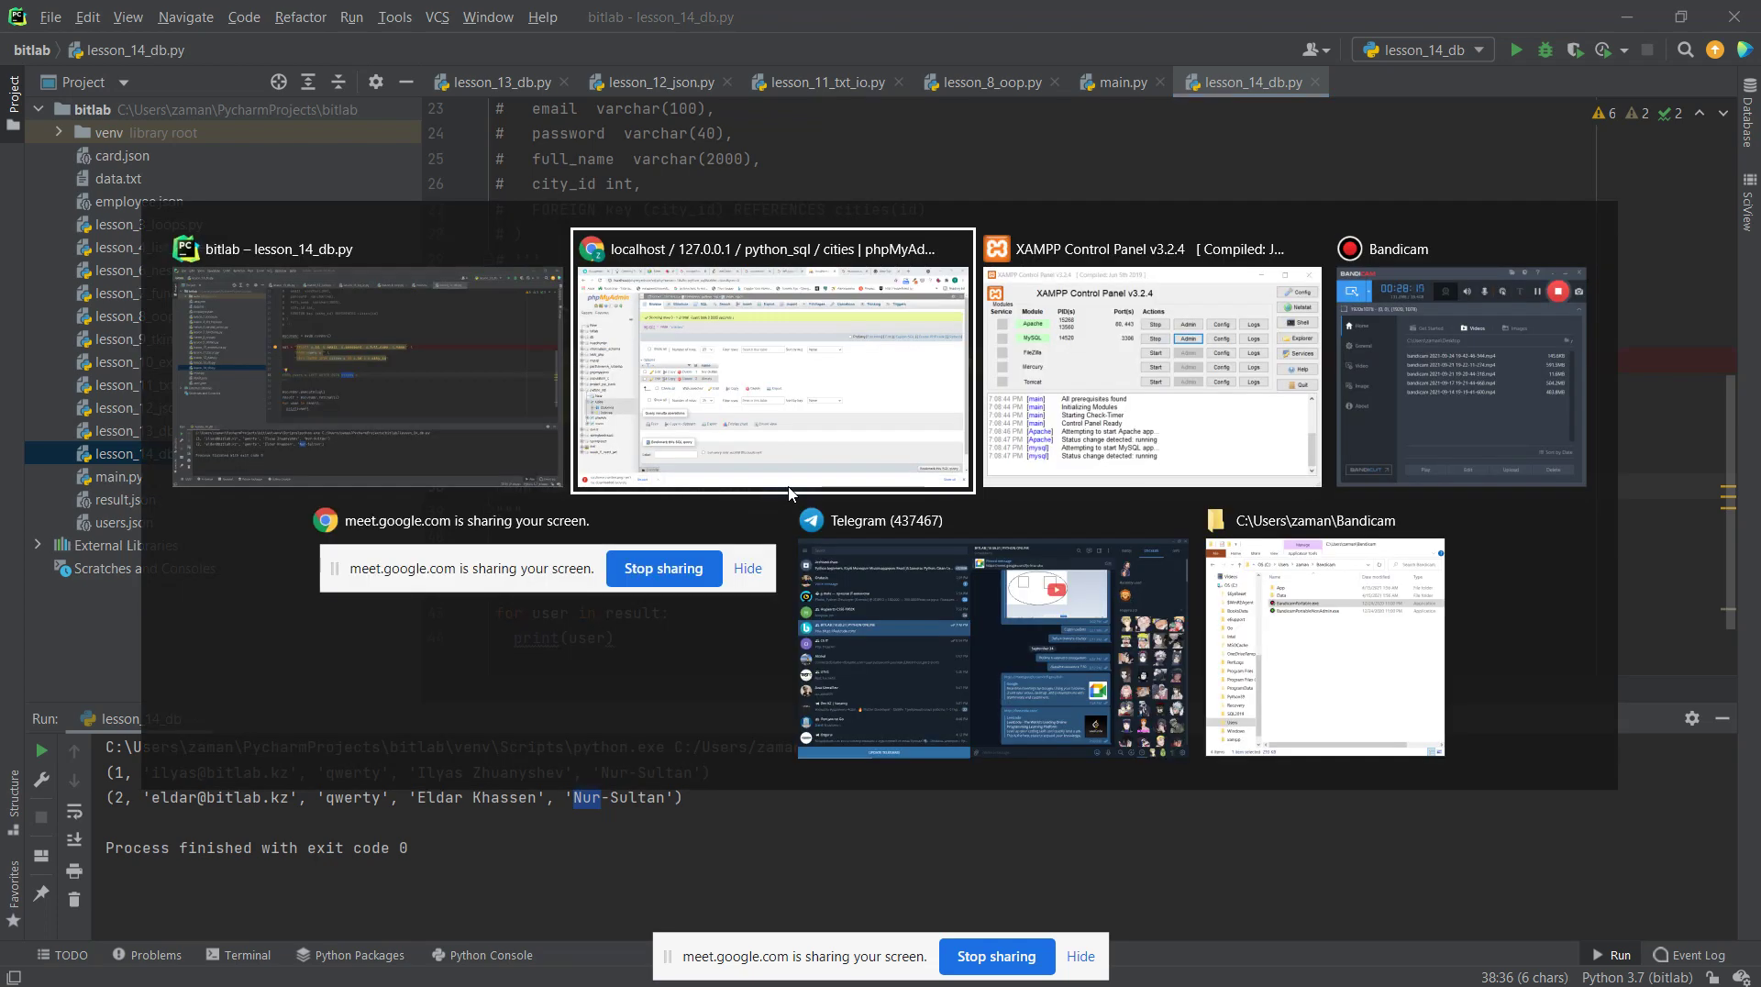
pyautogui.hotkey('alt', 'shift', 'Tab')
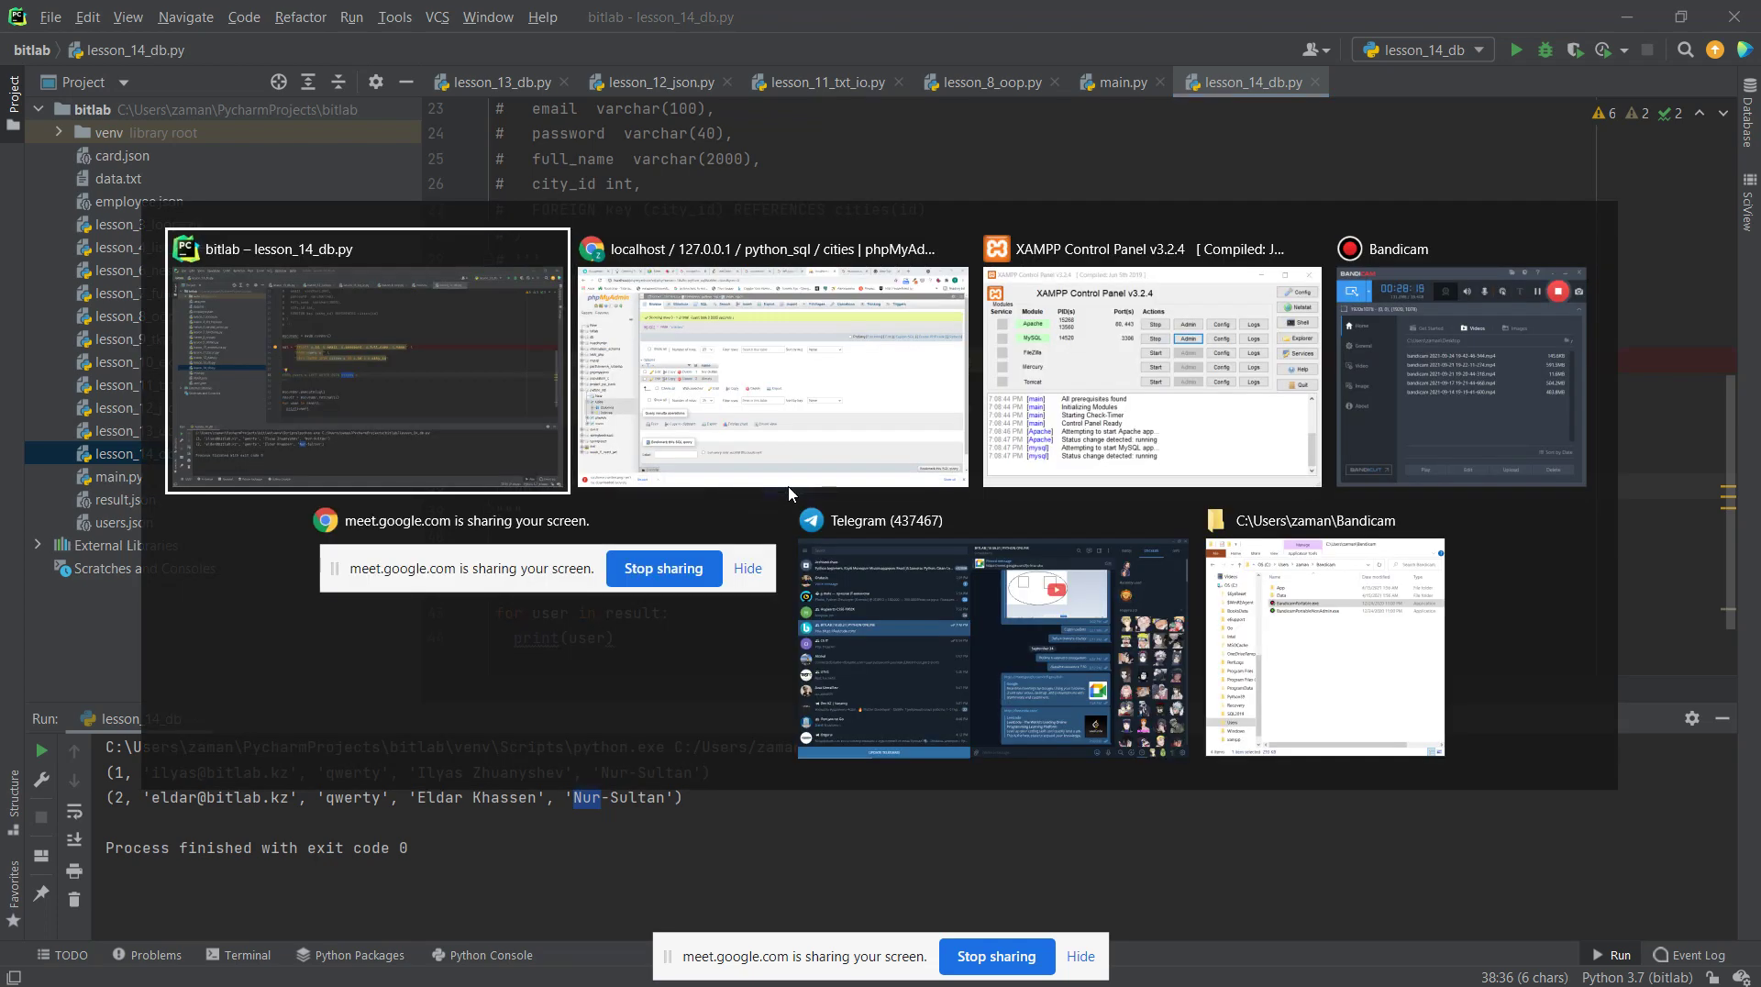
pyautogui.hotkey('alt', 'Tab')
pyautogui.hotkey('alt', 'shift', 'Tab')
pyautogui.hotkey('alt', 'Tab')
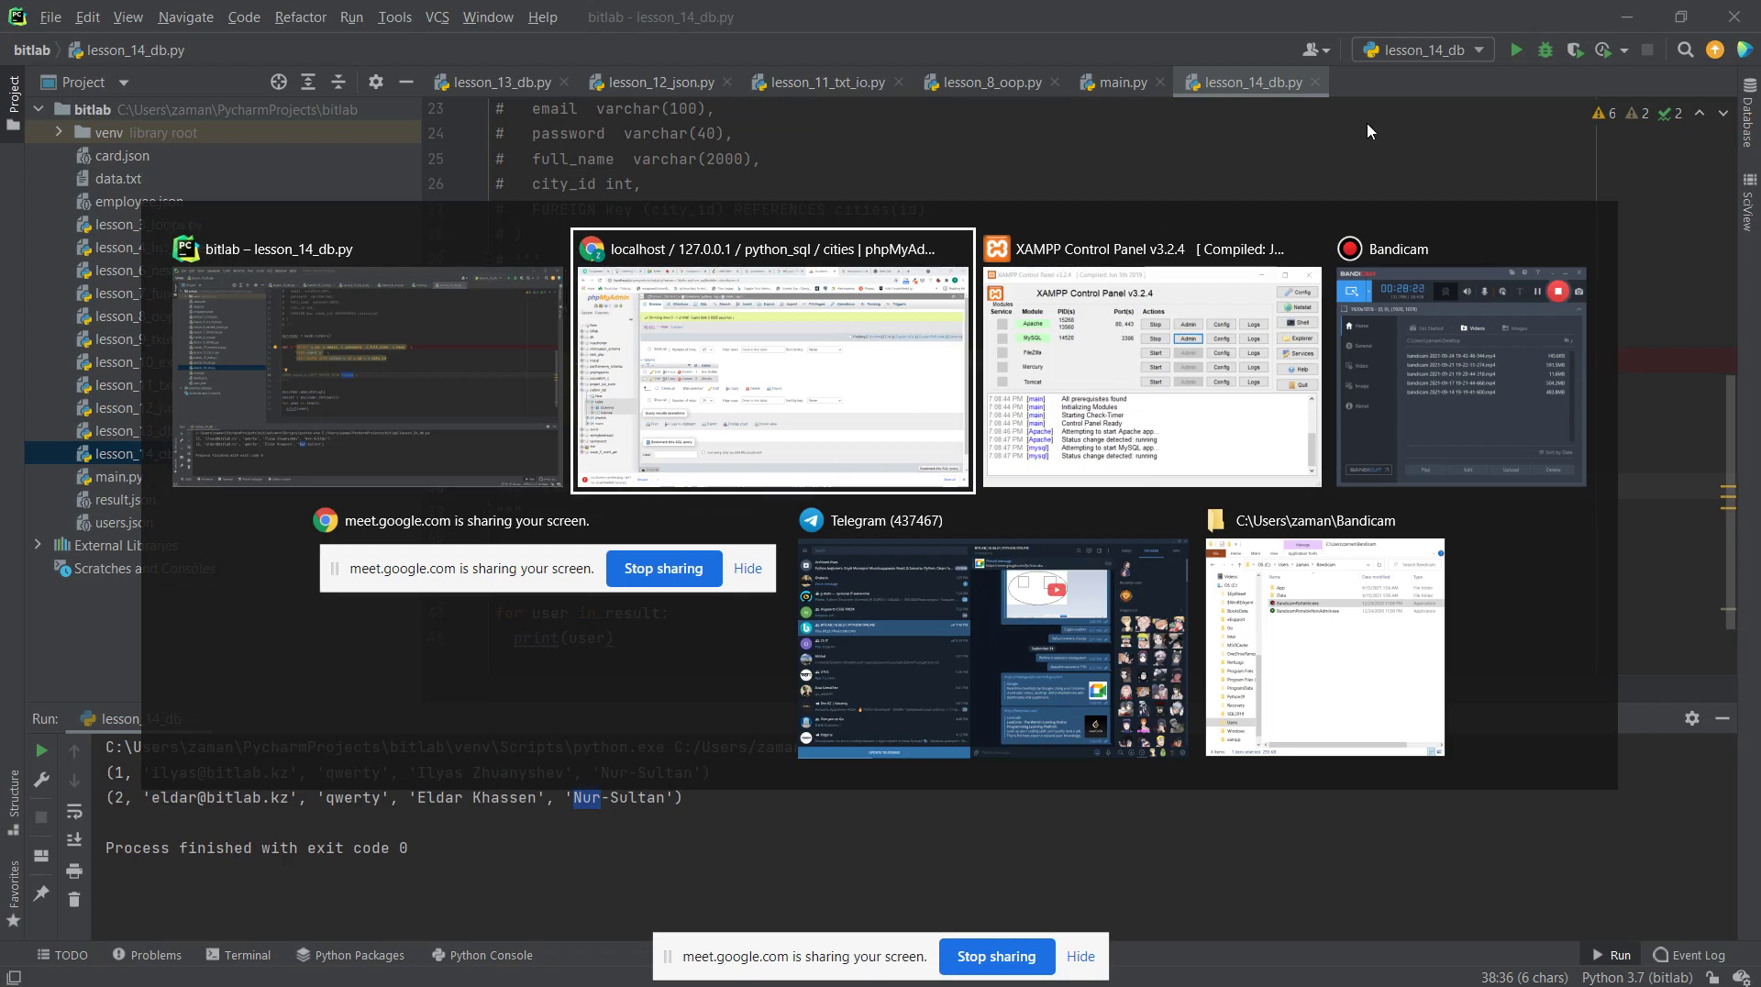
pyautogui.click(1489, 20)
pyautogui.click(779, 492)
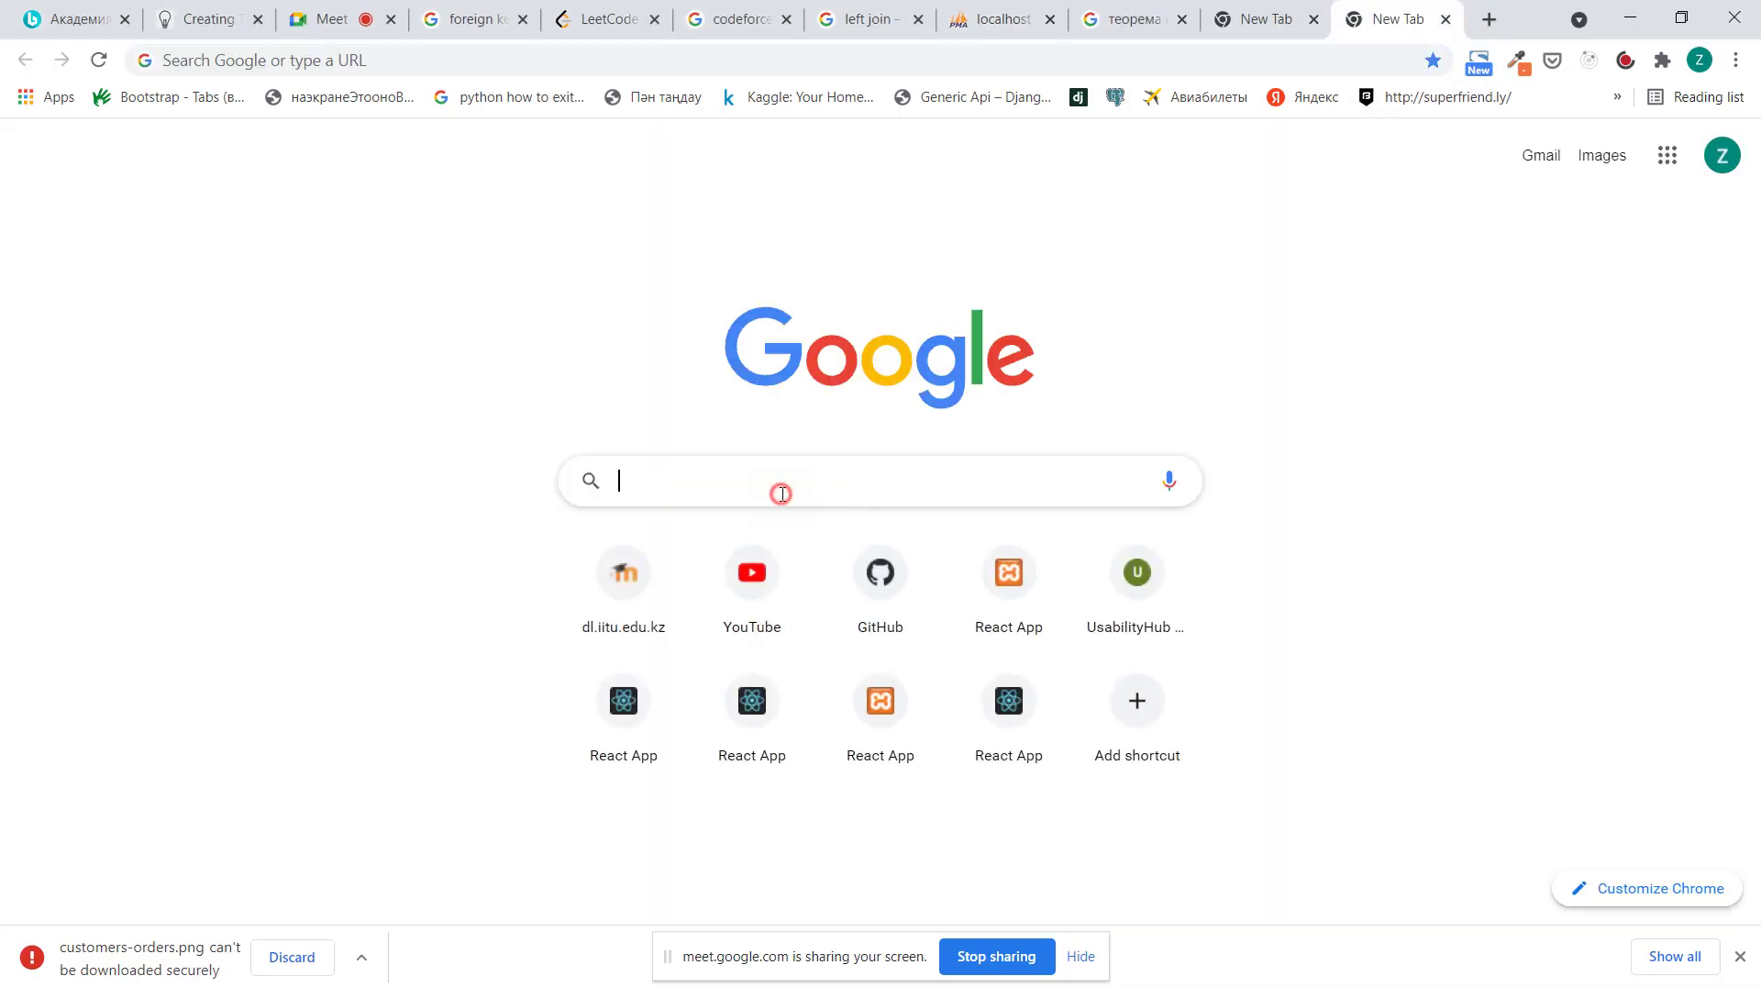
pyautogui.write('draw')
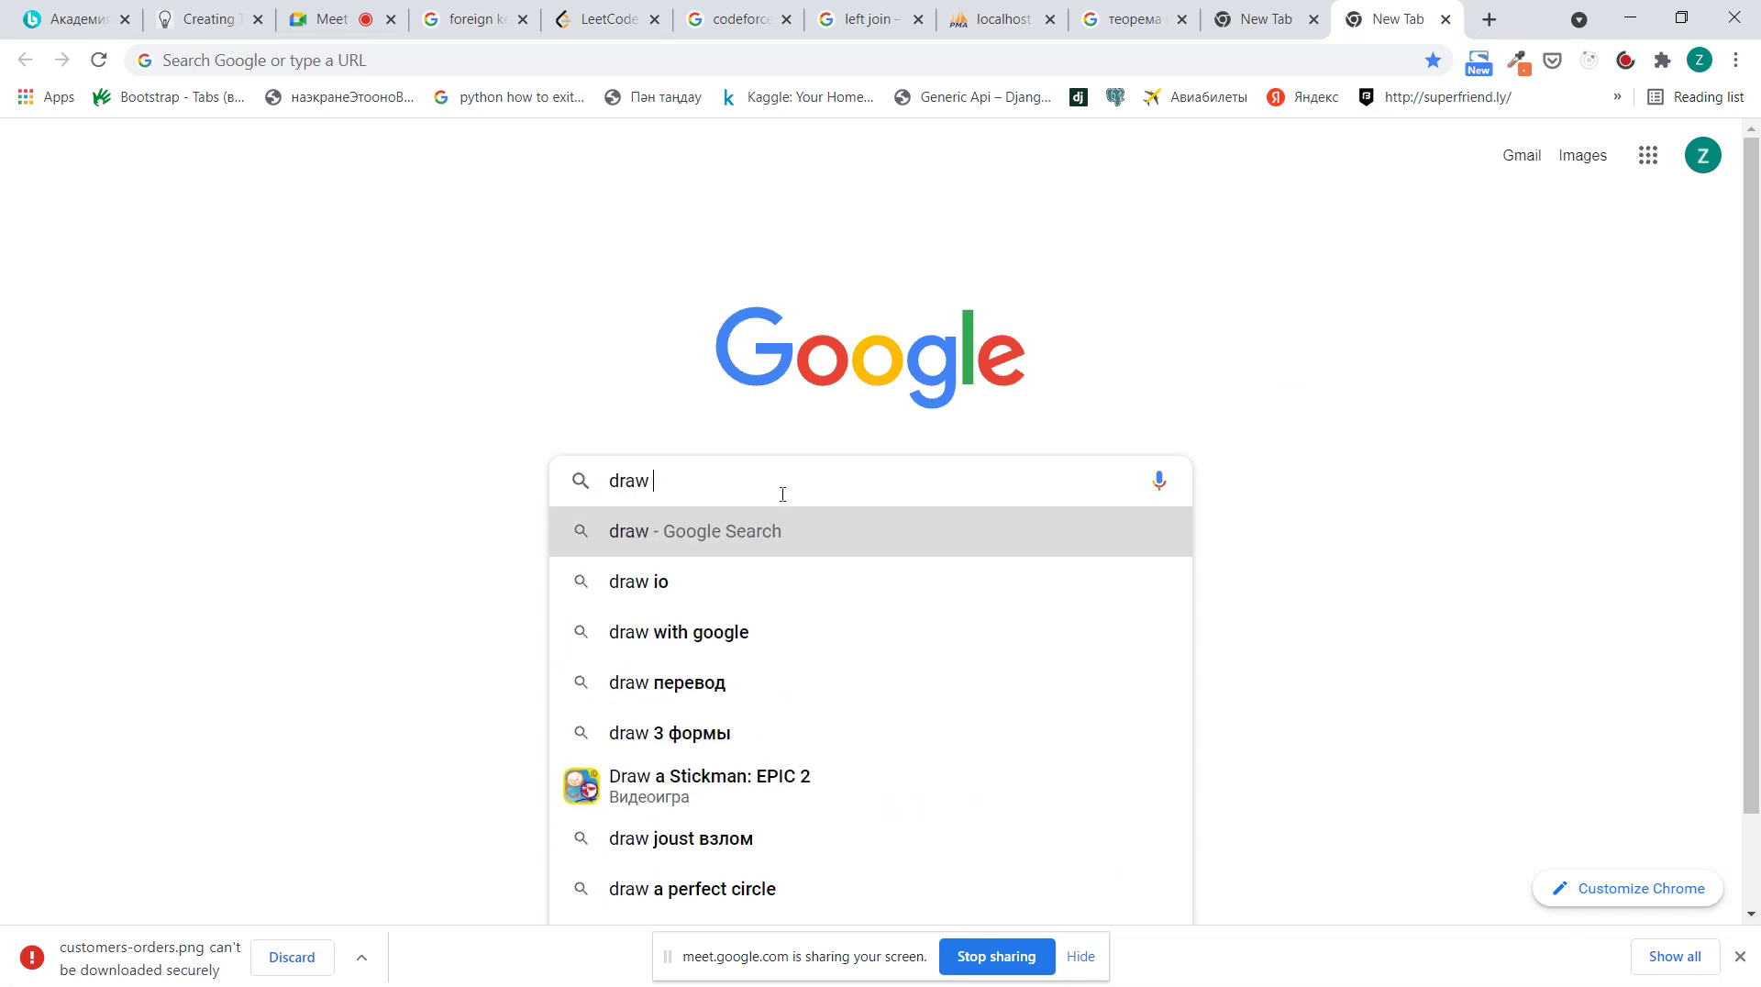
pyautogui.press('Down')
pyautogui.press('Return')
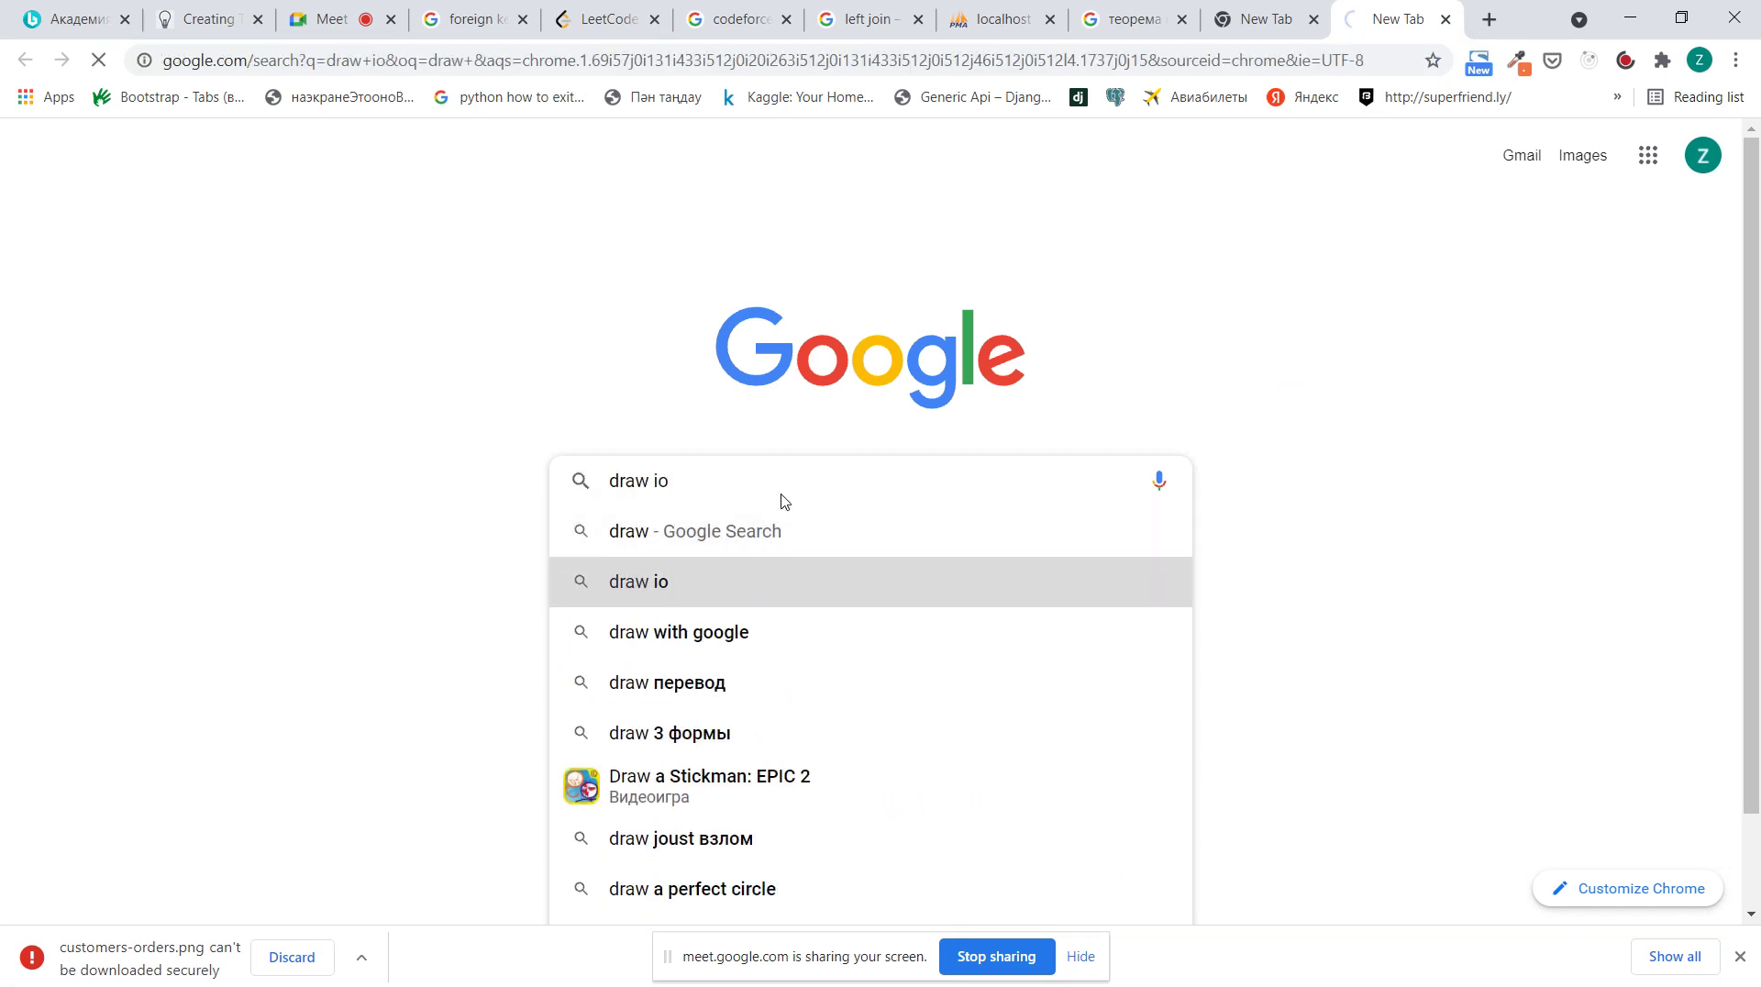
# Open the app.diagrams.net search result and start a new diagram stored in Google Drive
pyautogui.click(170, 268)
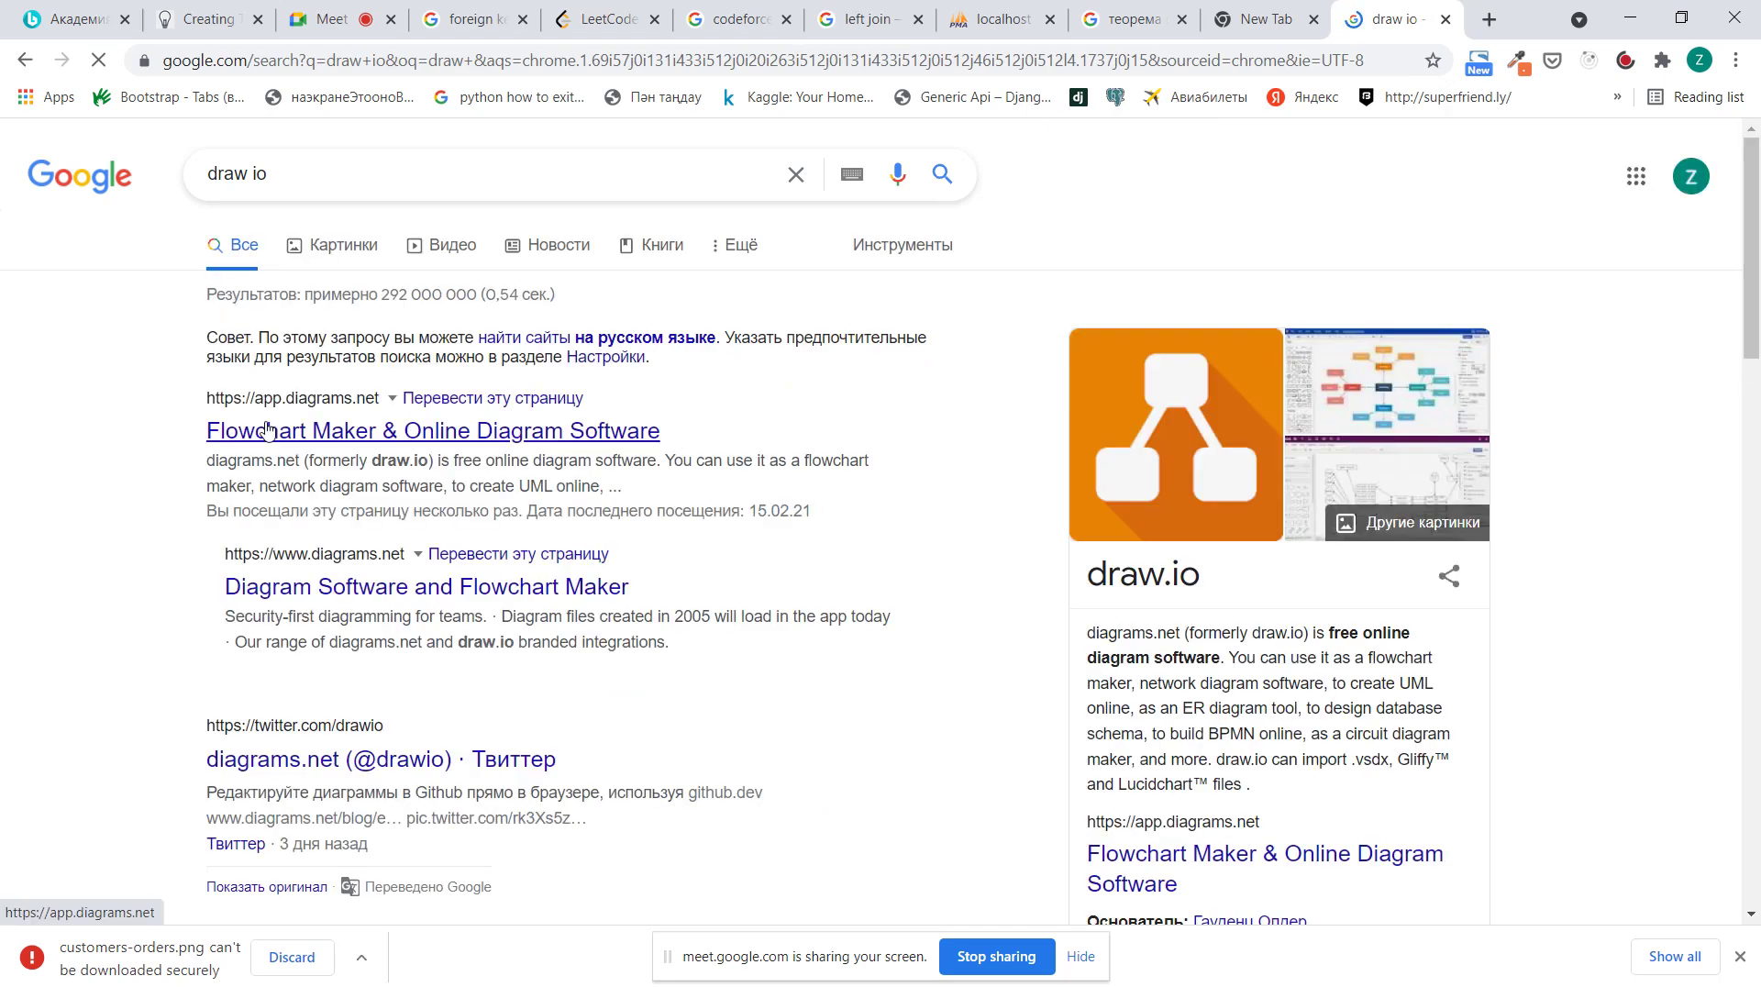
pyautogui.click(265, 431)
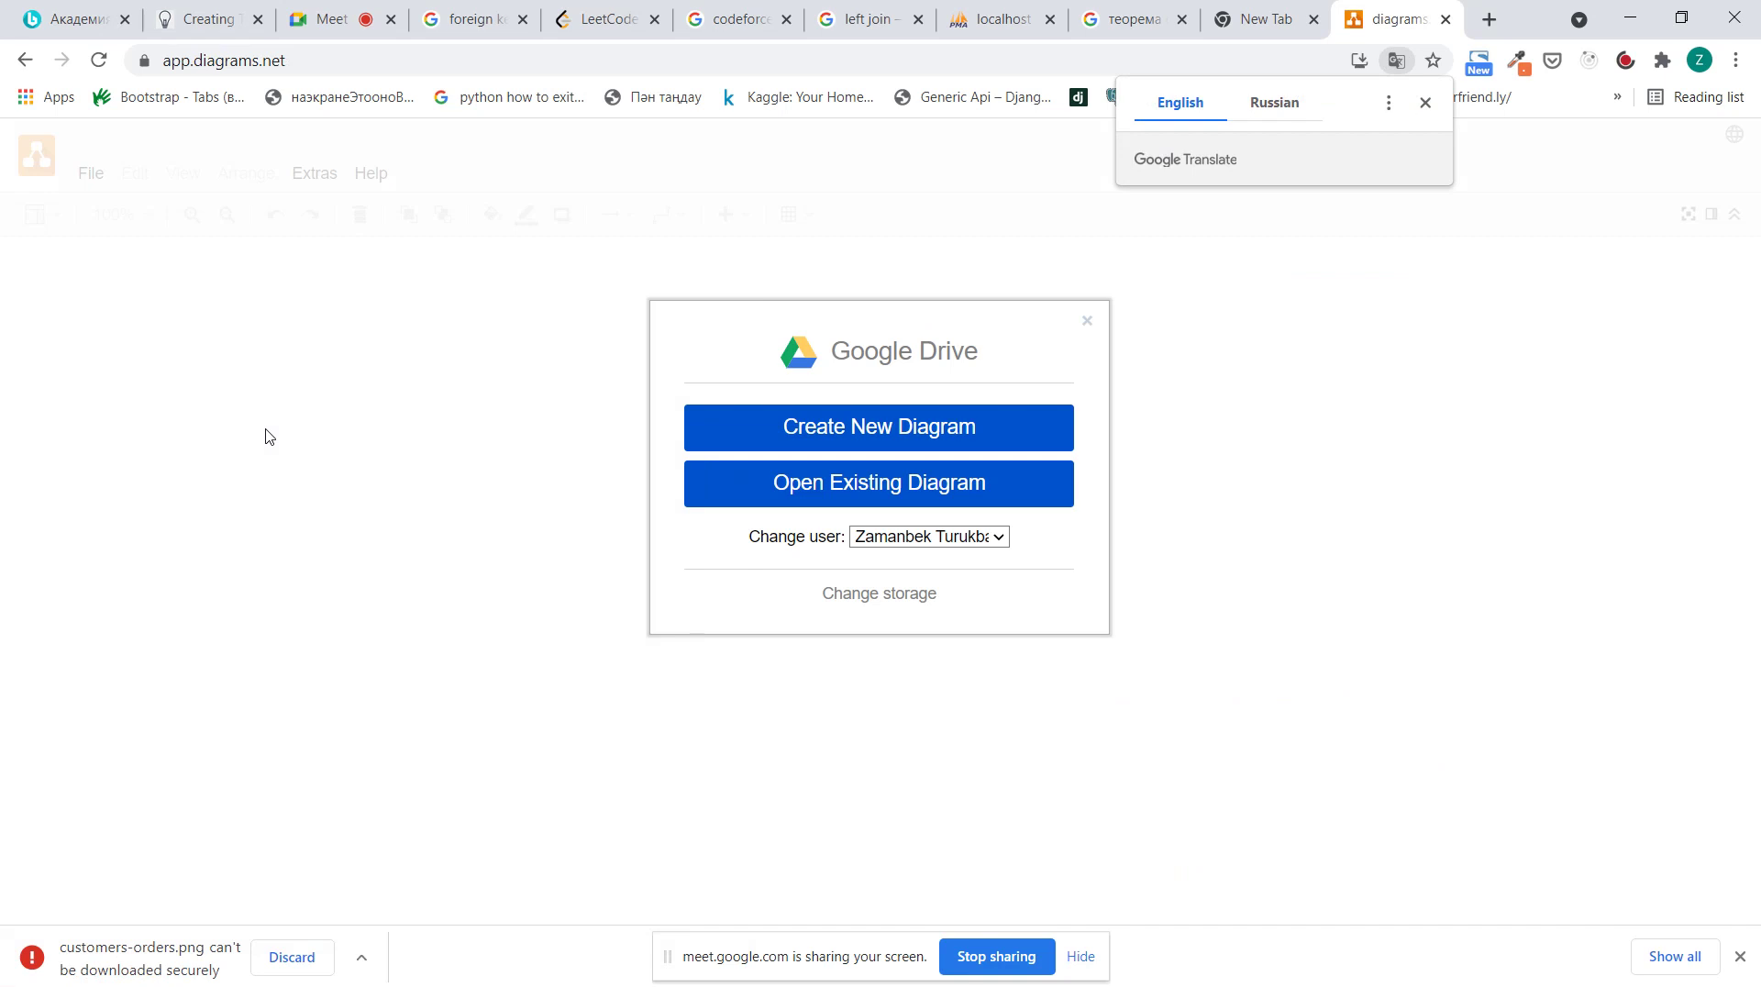
pyautogui.click(729, 426)
pyautogui.click(732, 419)
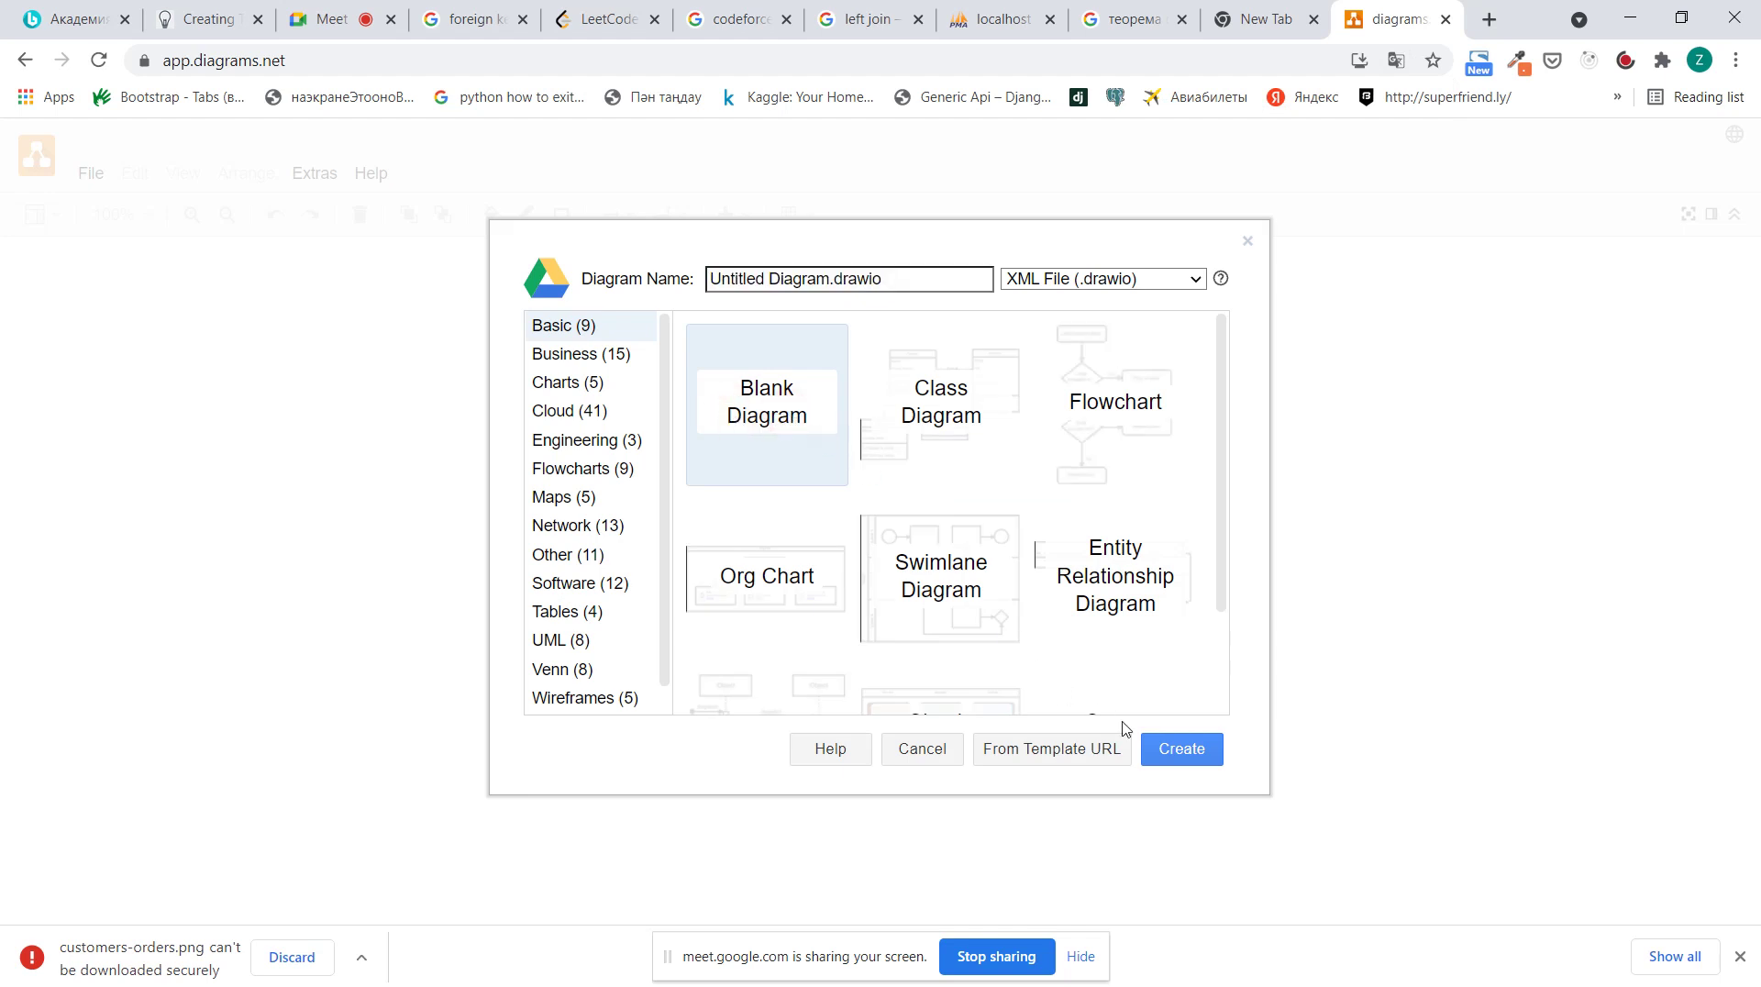
pyautogui.click(1184, 755)
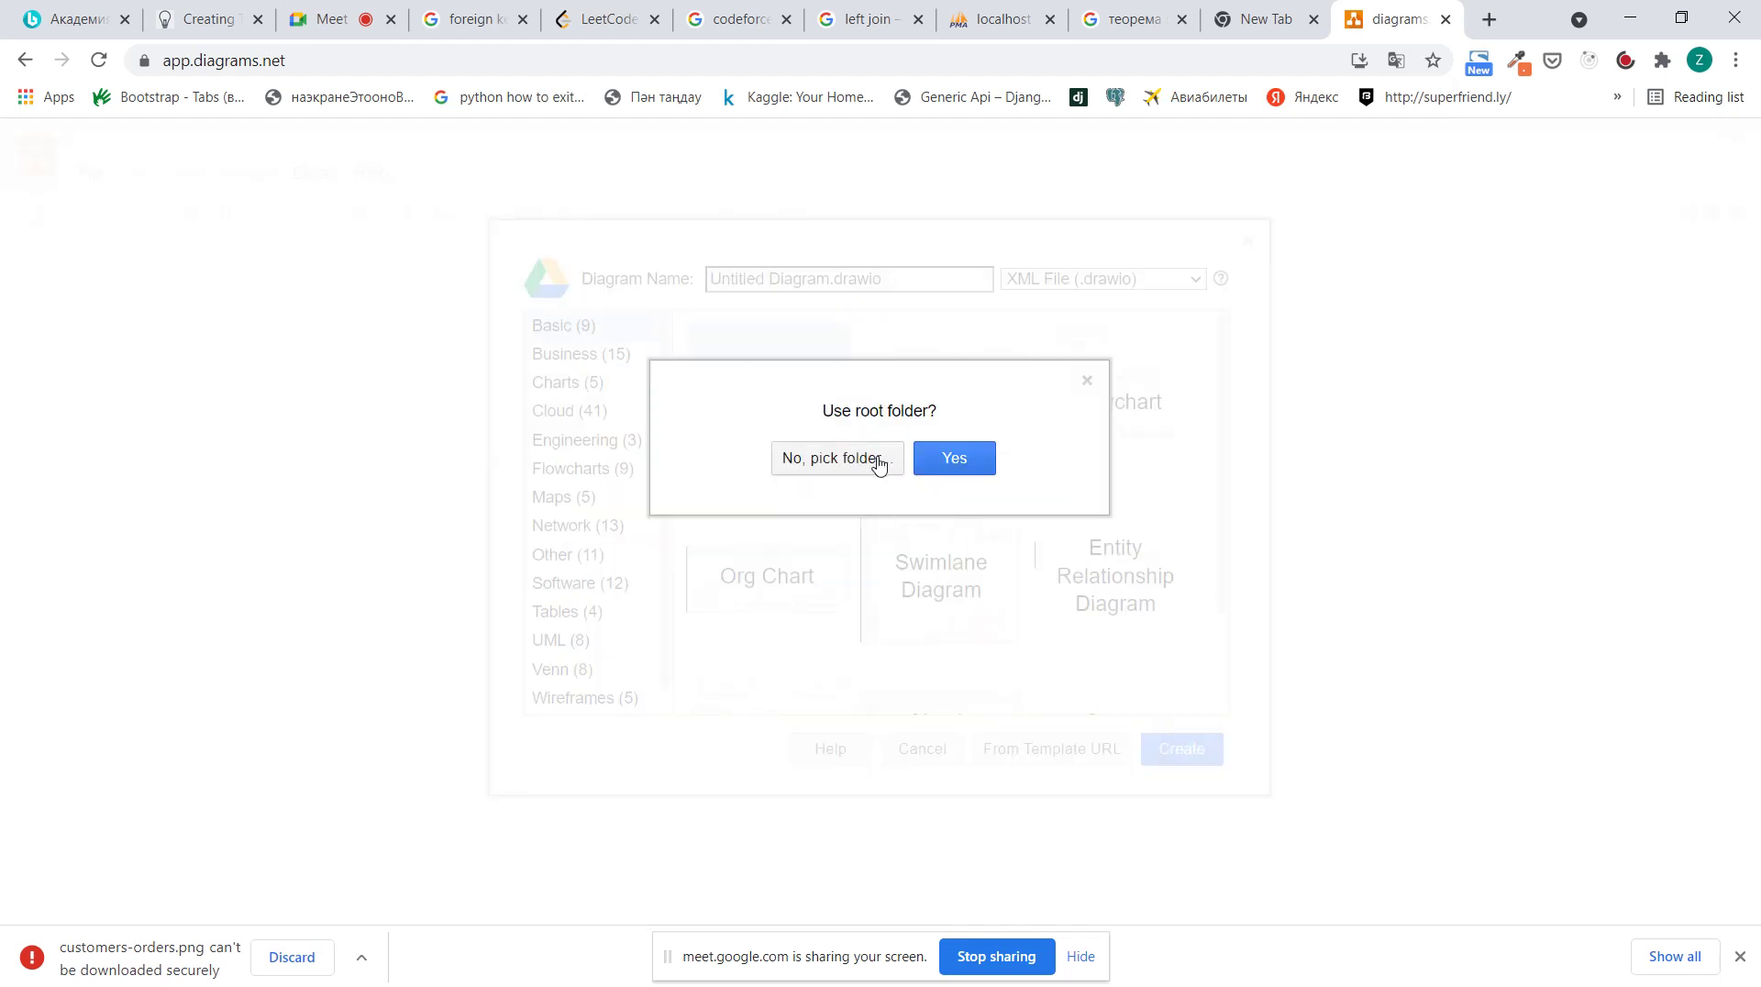
pyautogui.click(886, 463)
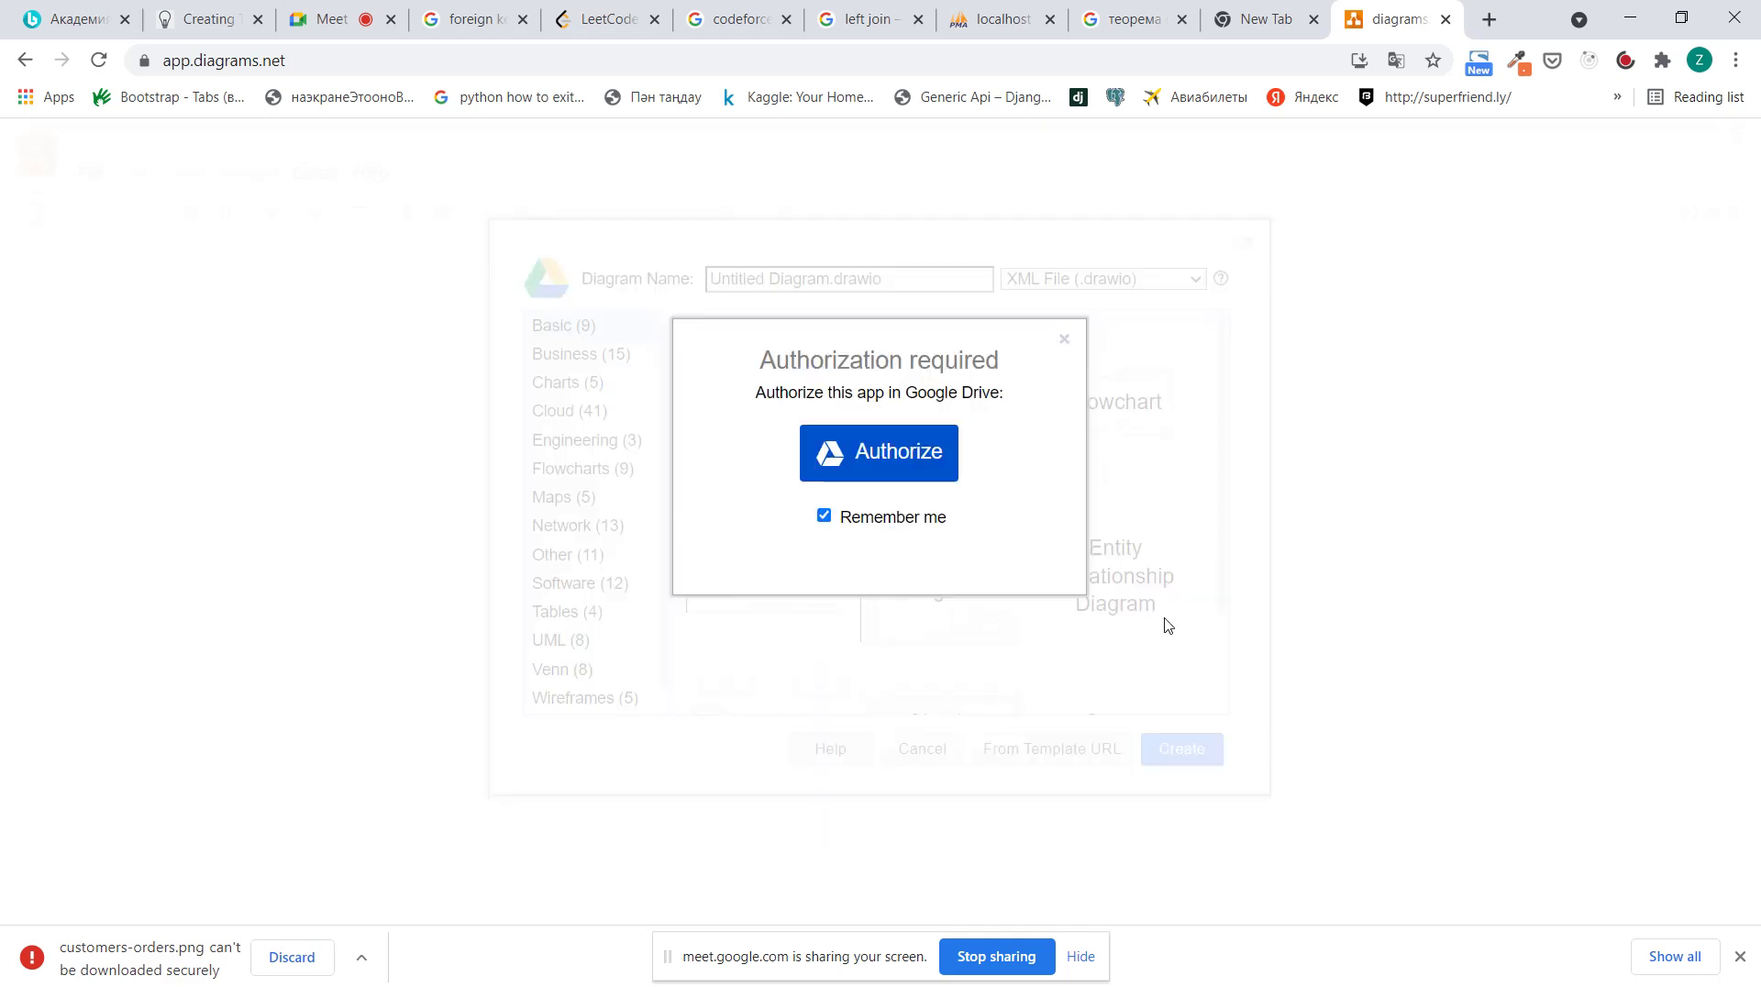
pyautogui.click(1064, 338)
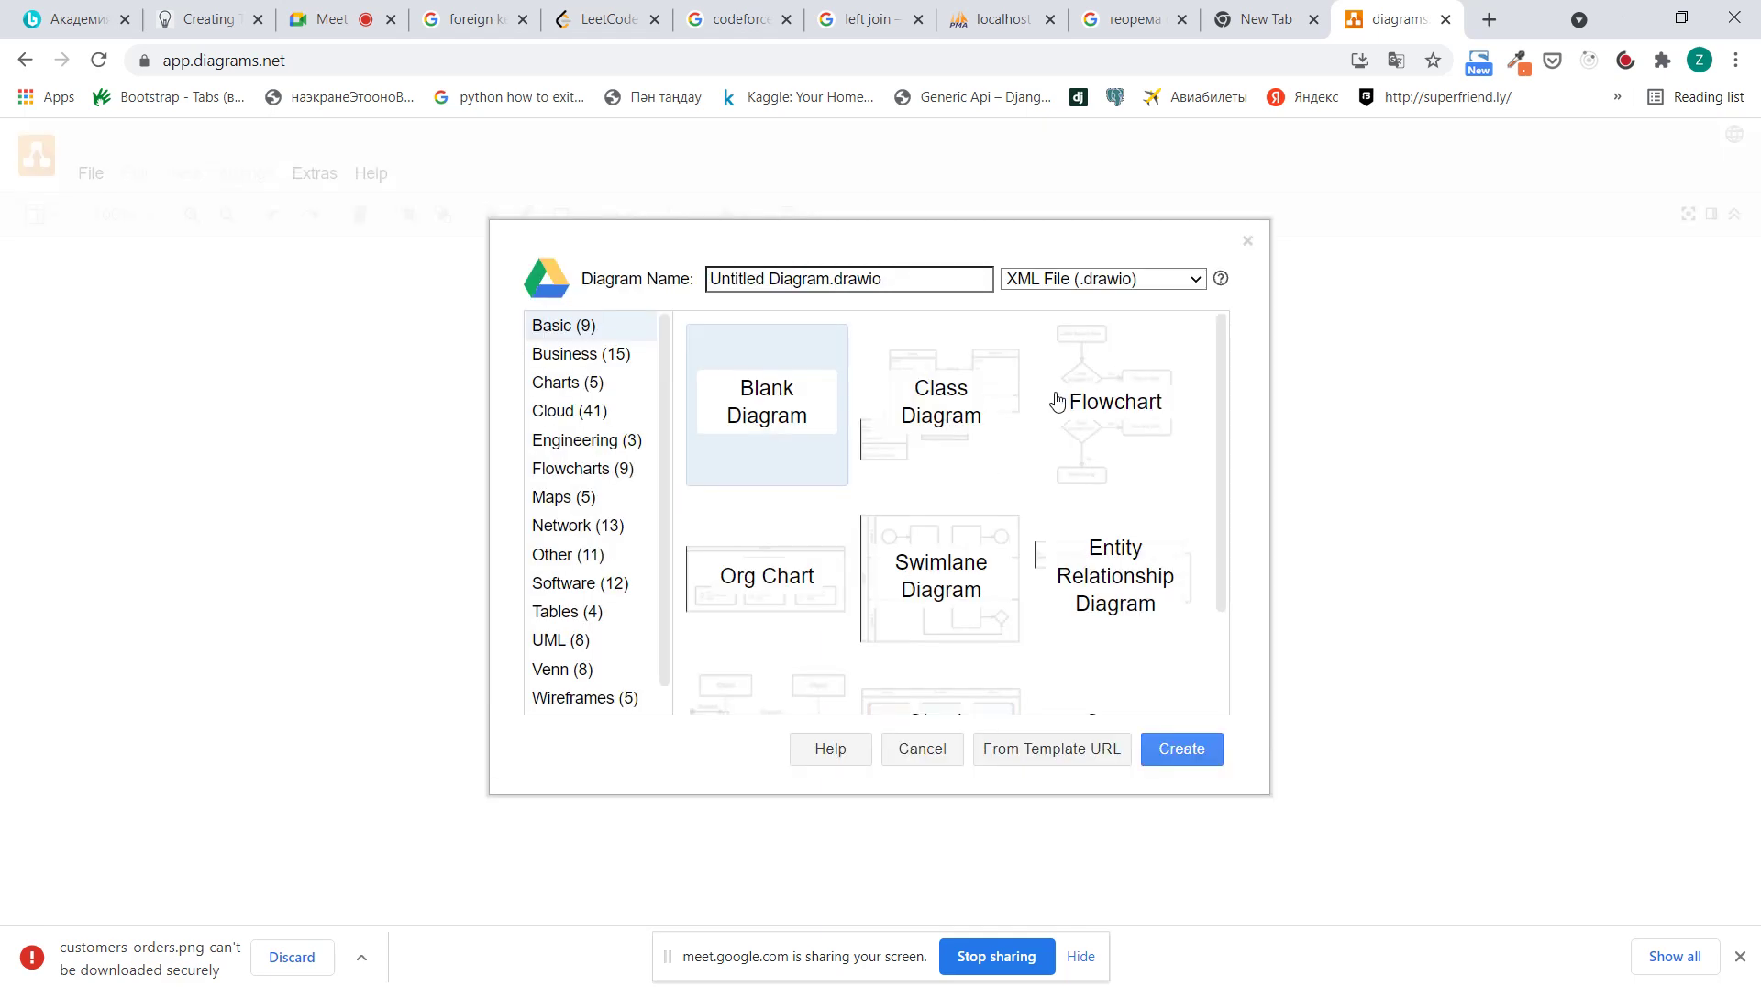
# Create the blank diagram and try to authorize Google Drive access with the first listed account, leaving the optional permissions unticked
pyautogui.click(1188, 750)
pyautogui.click(949, 458)
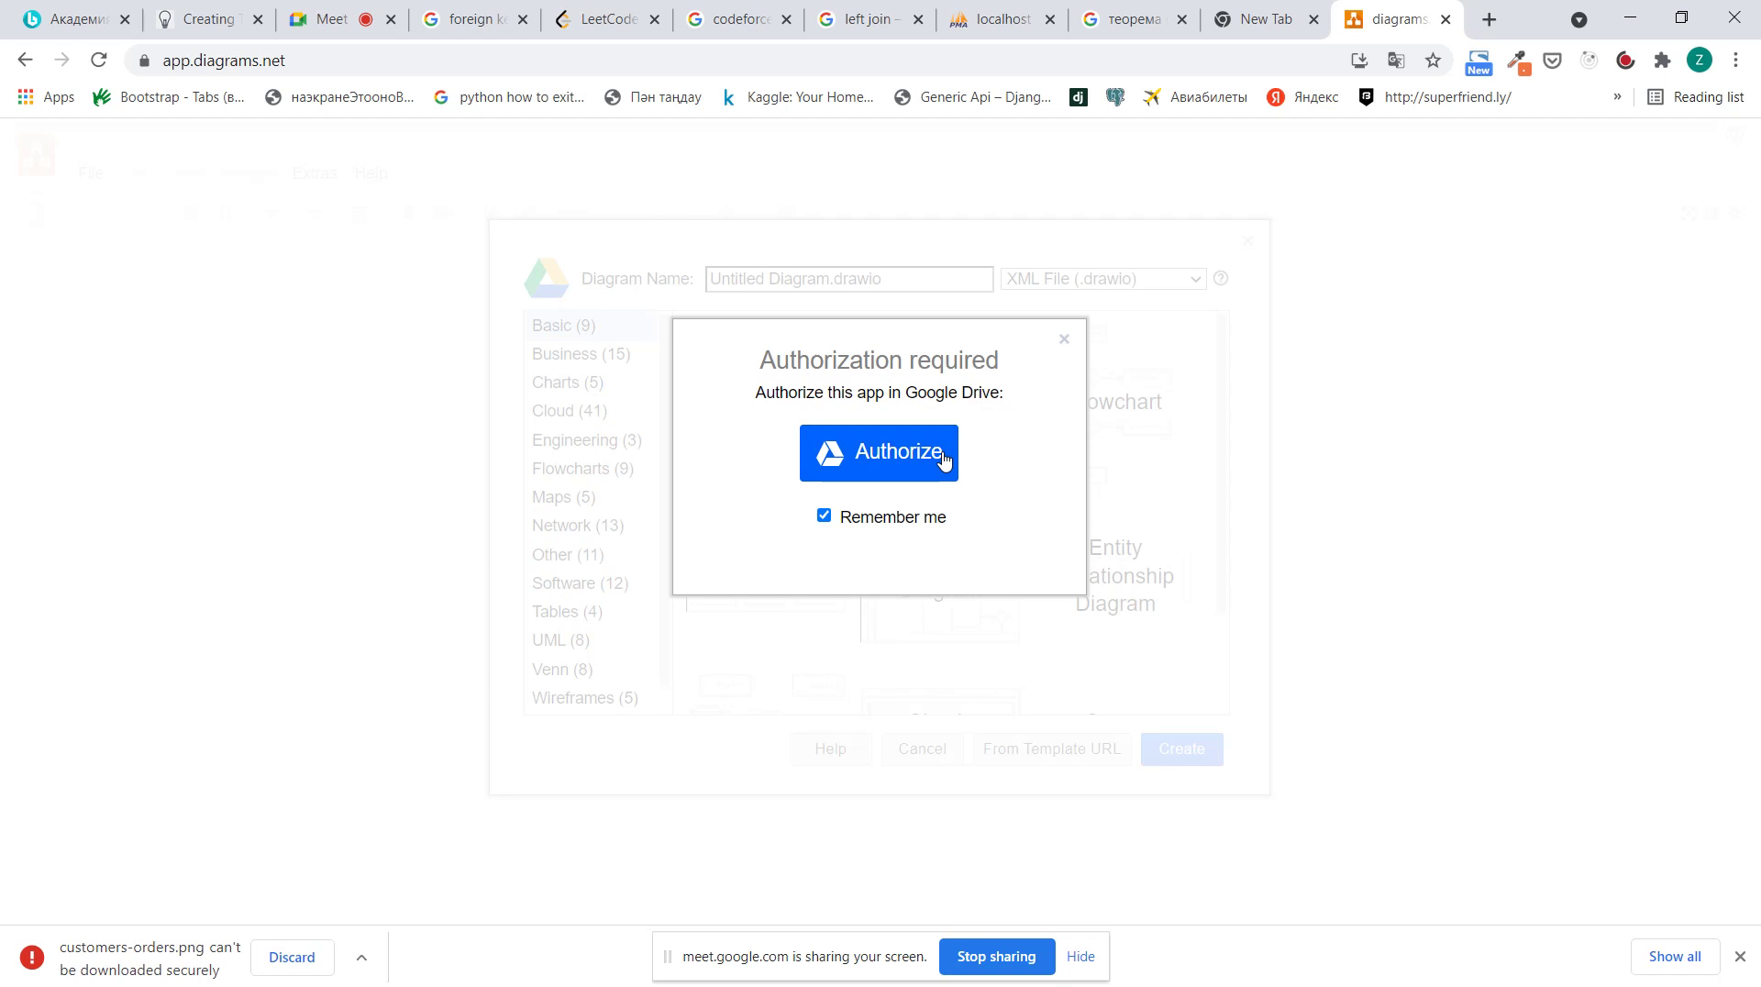
pyautogui.click(913, 472)
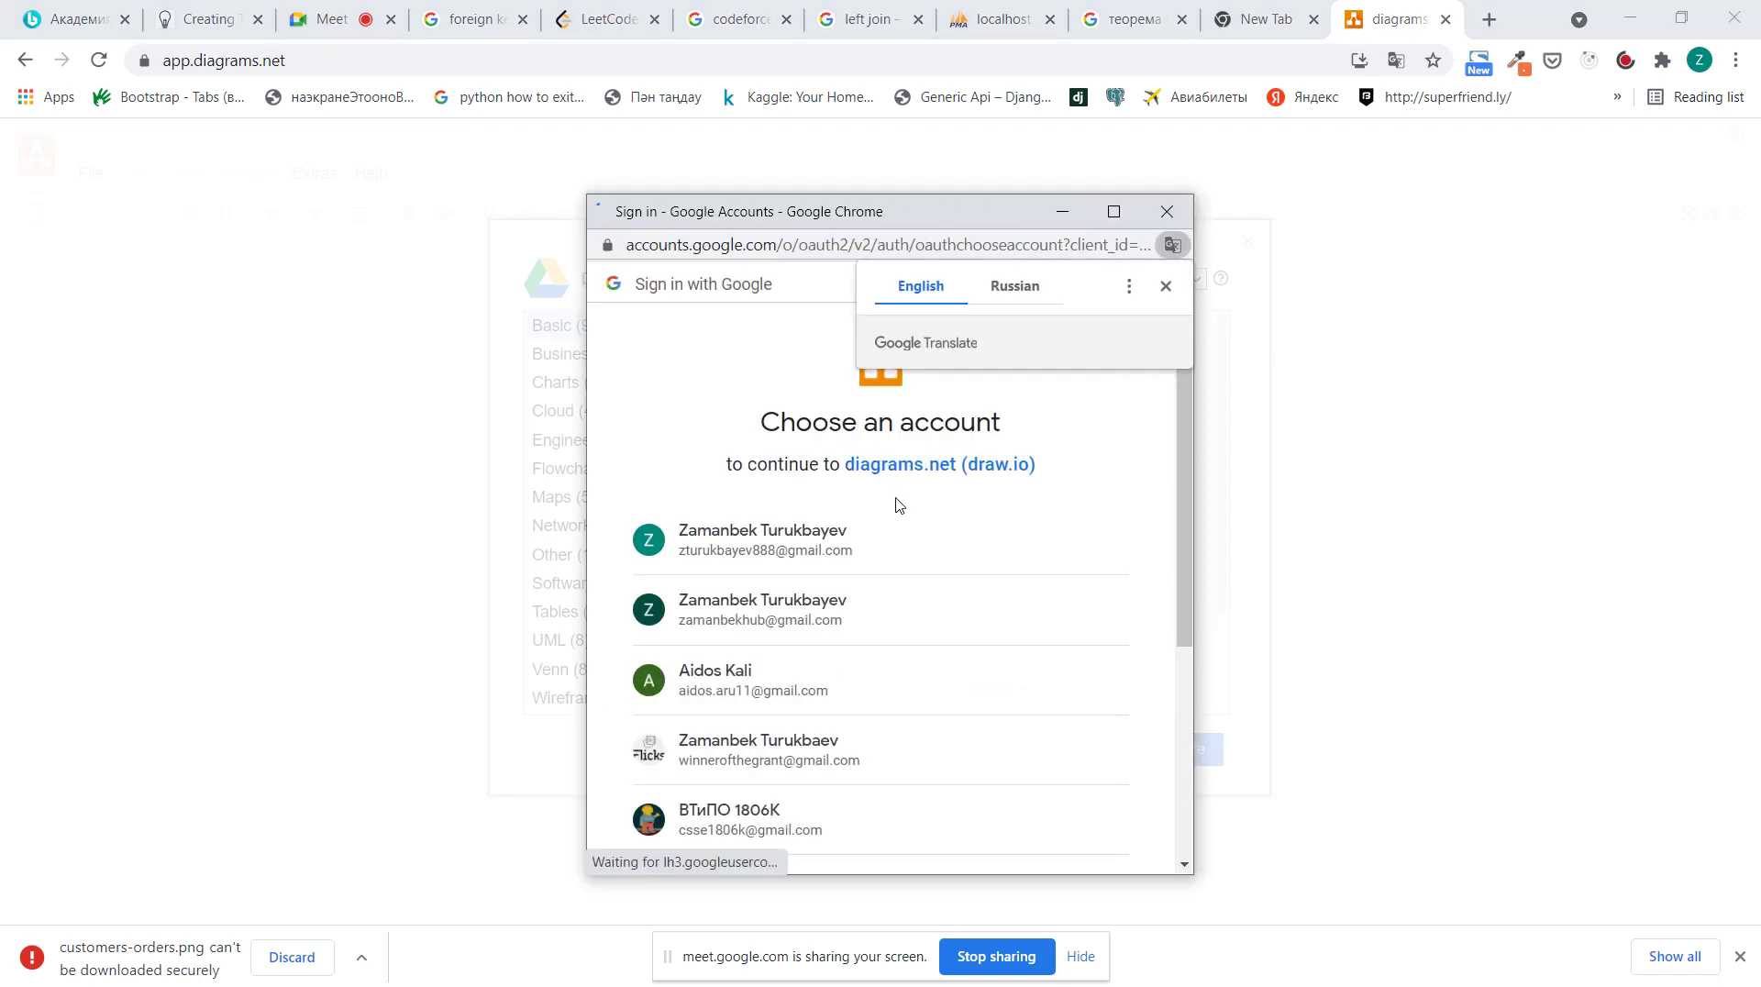
pyautogui.click(824, 550)
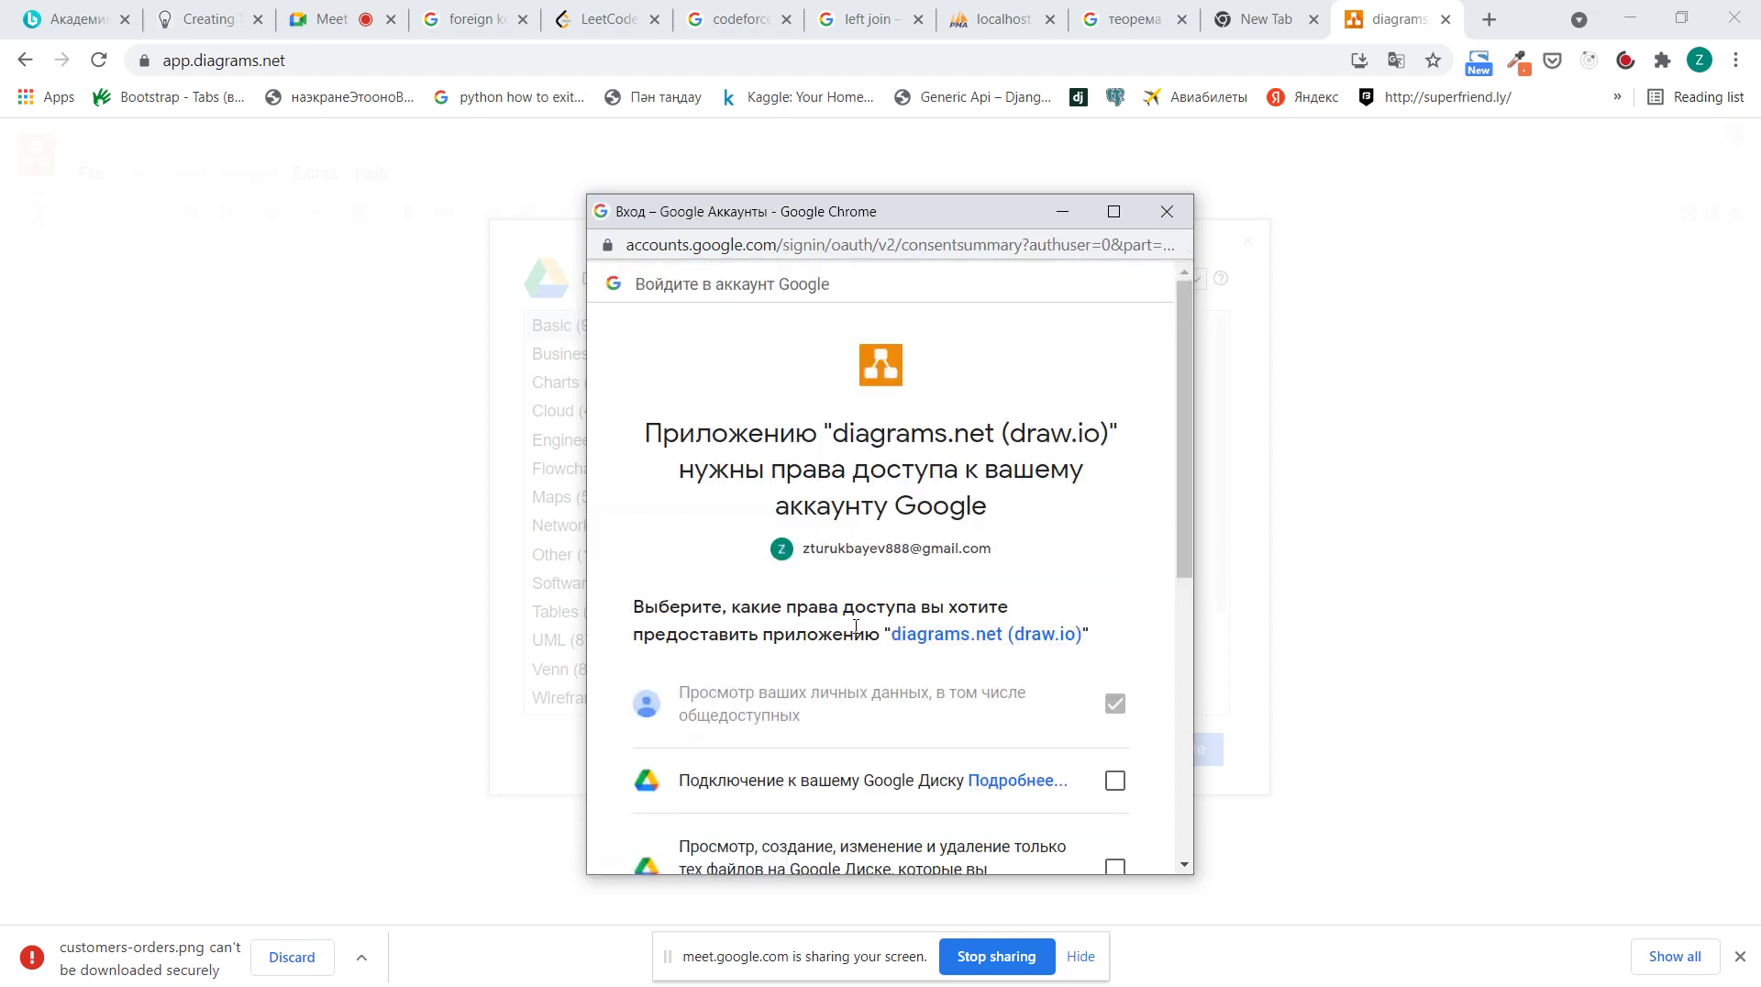
pyautogui.scroll(-4, 856, 627)
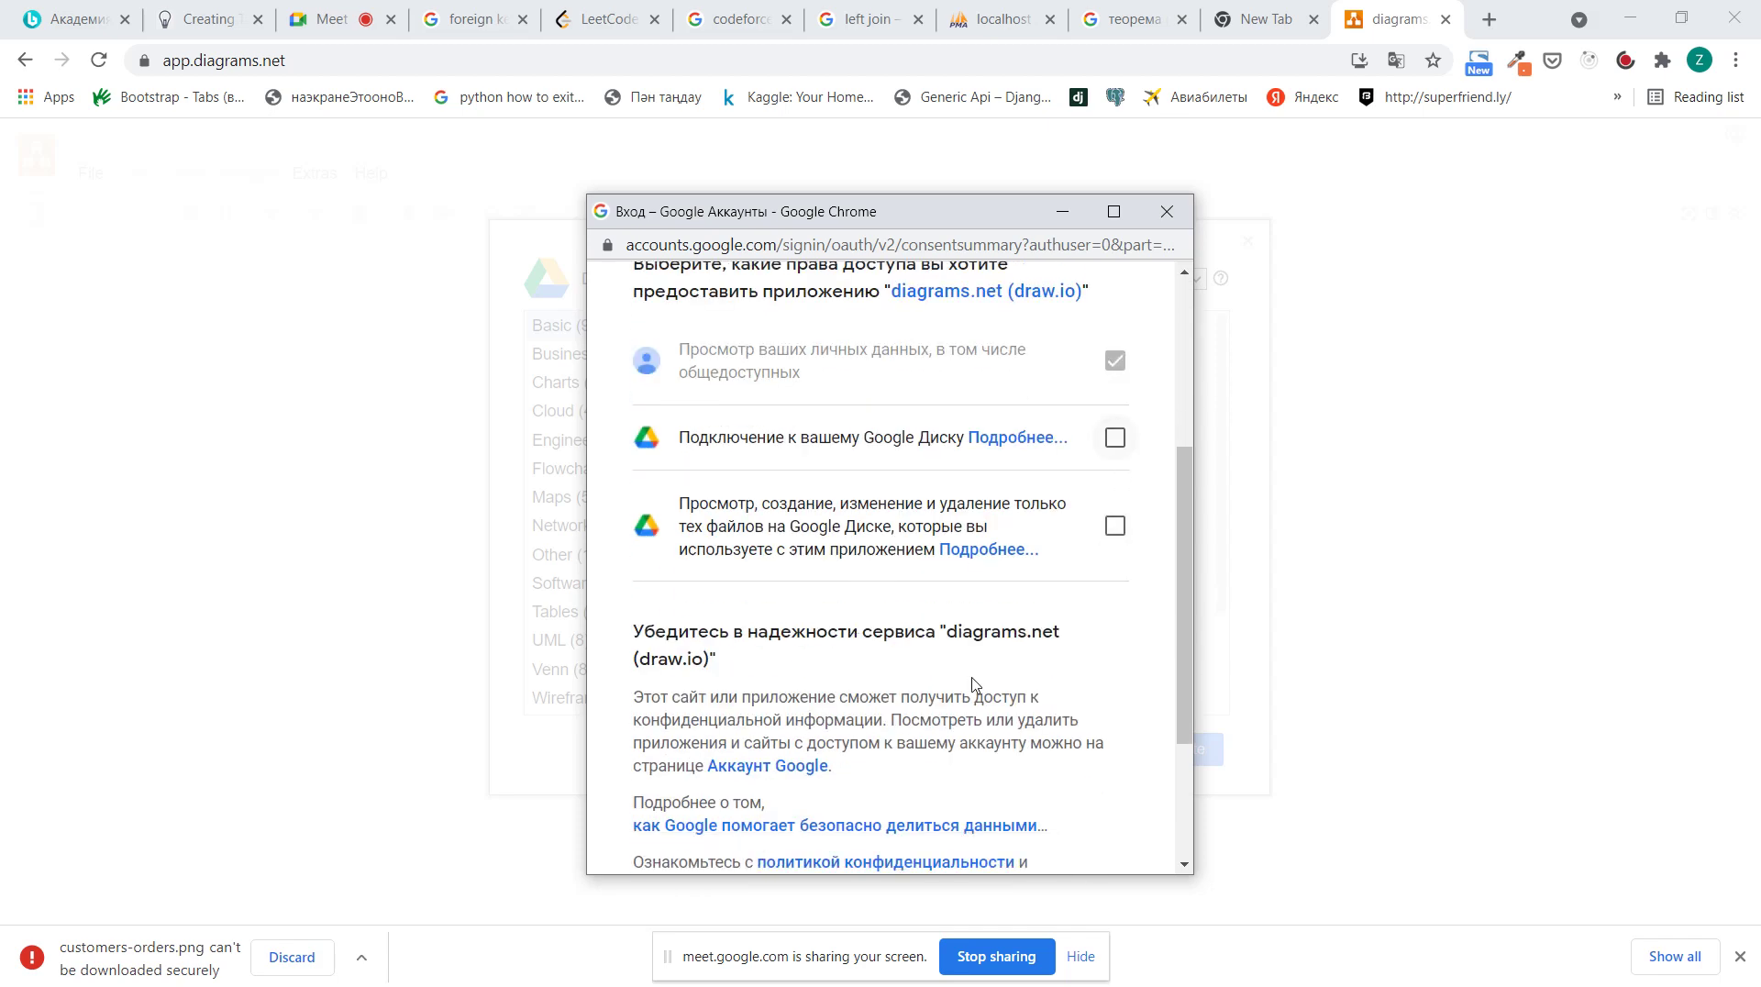
pyautogui.scroll(-3, 972, 684)
pyautogui.click(981, 724)
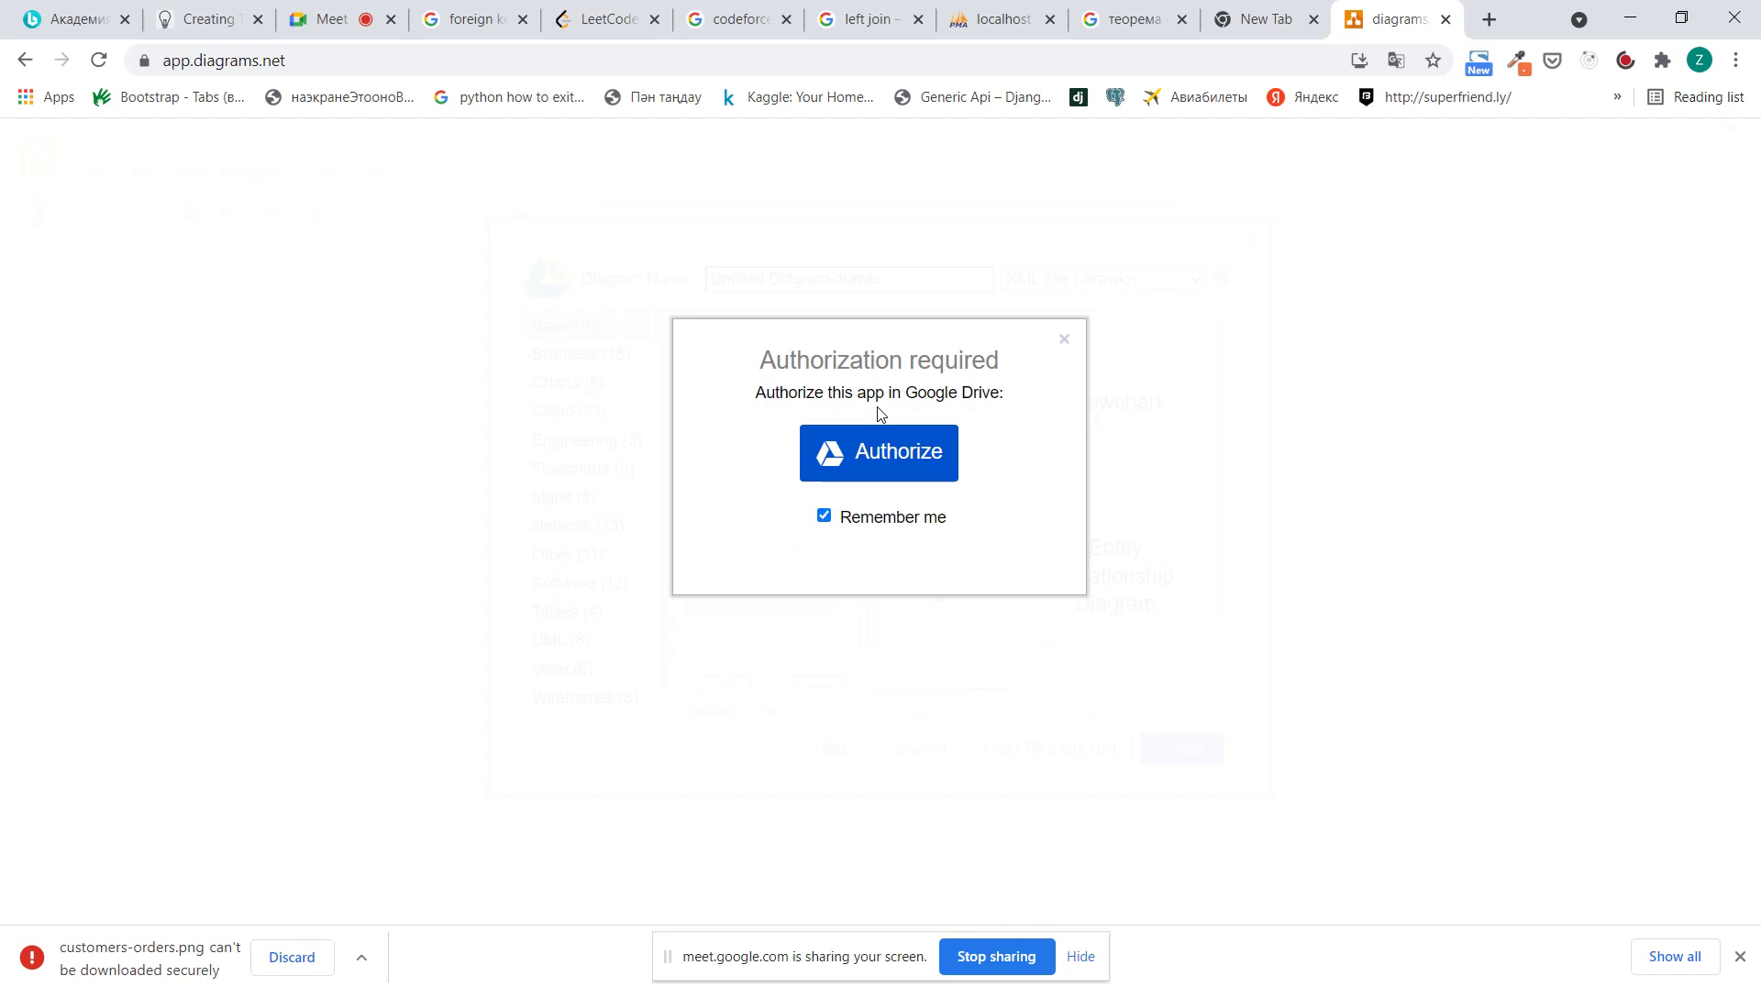
pyautogui.click(1064, 344)
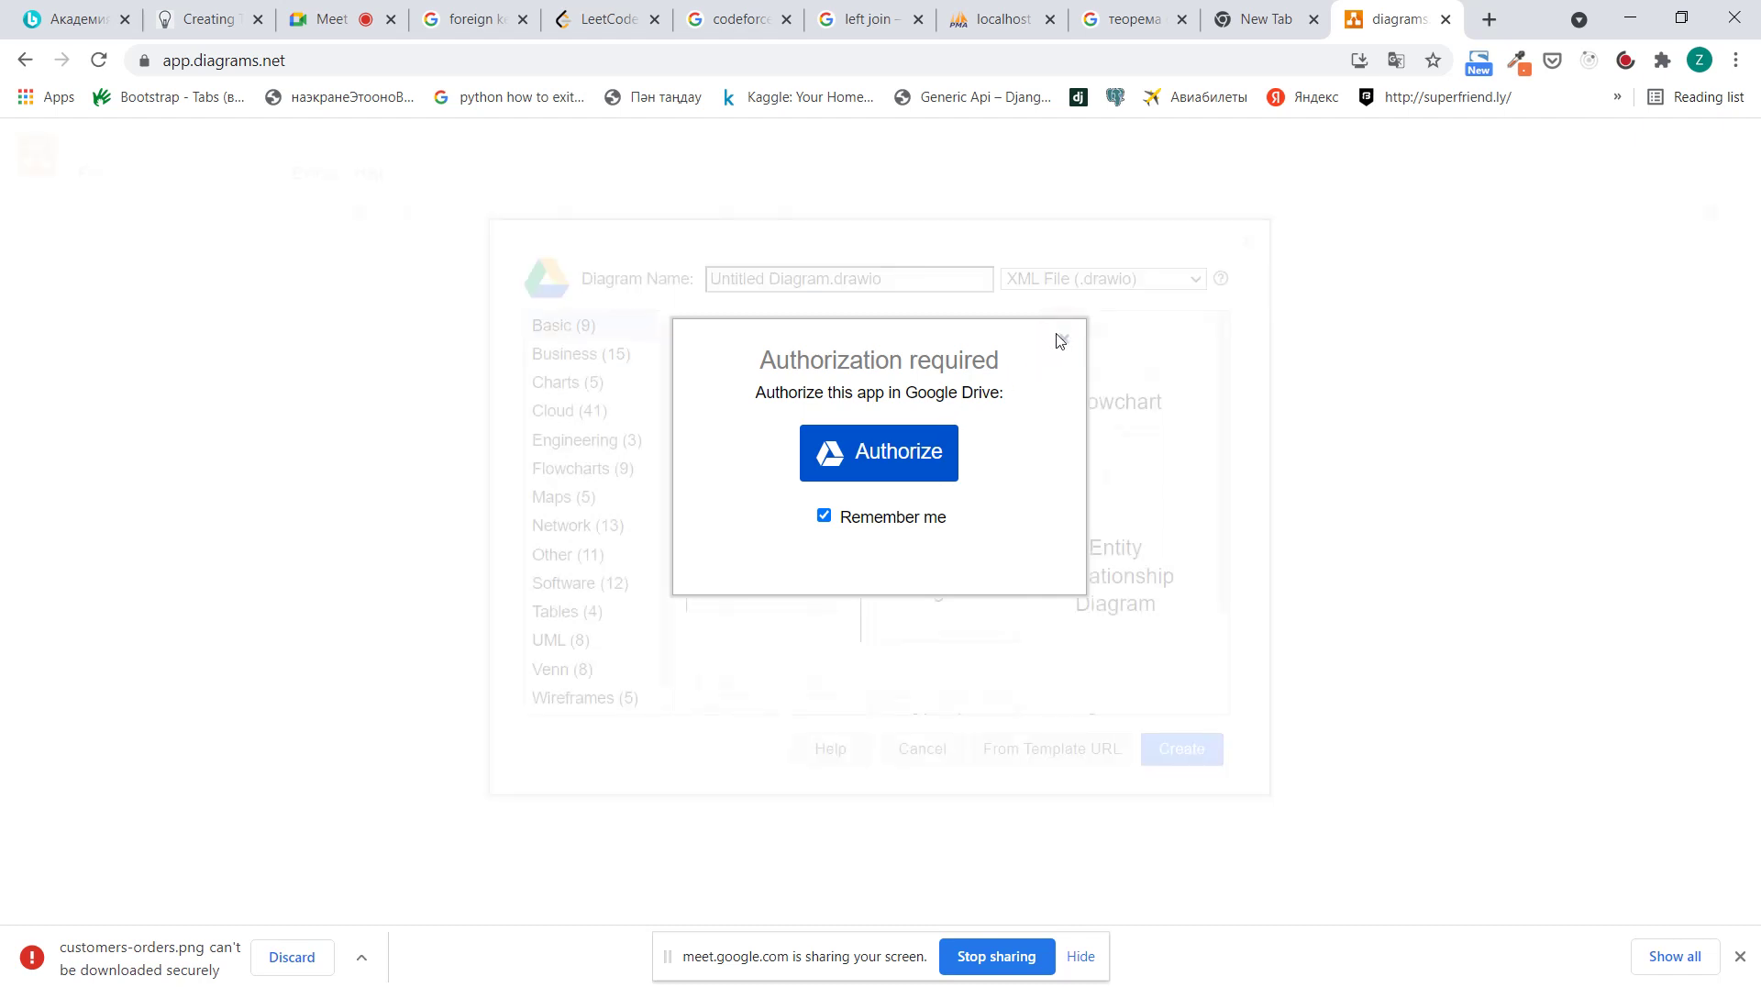
# Try to authorize Google Drive with the fourth listed account, granting only the permission to connect to Google Drive
pyautogui.click(932, 436)
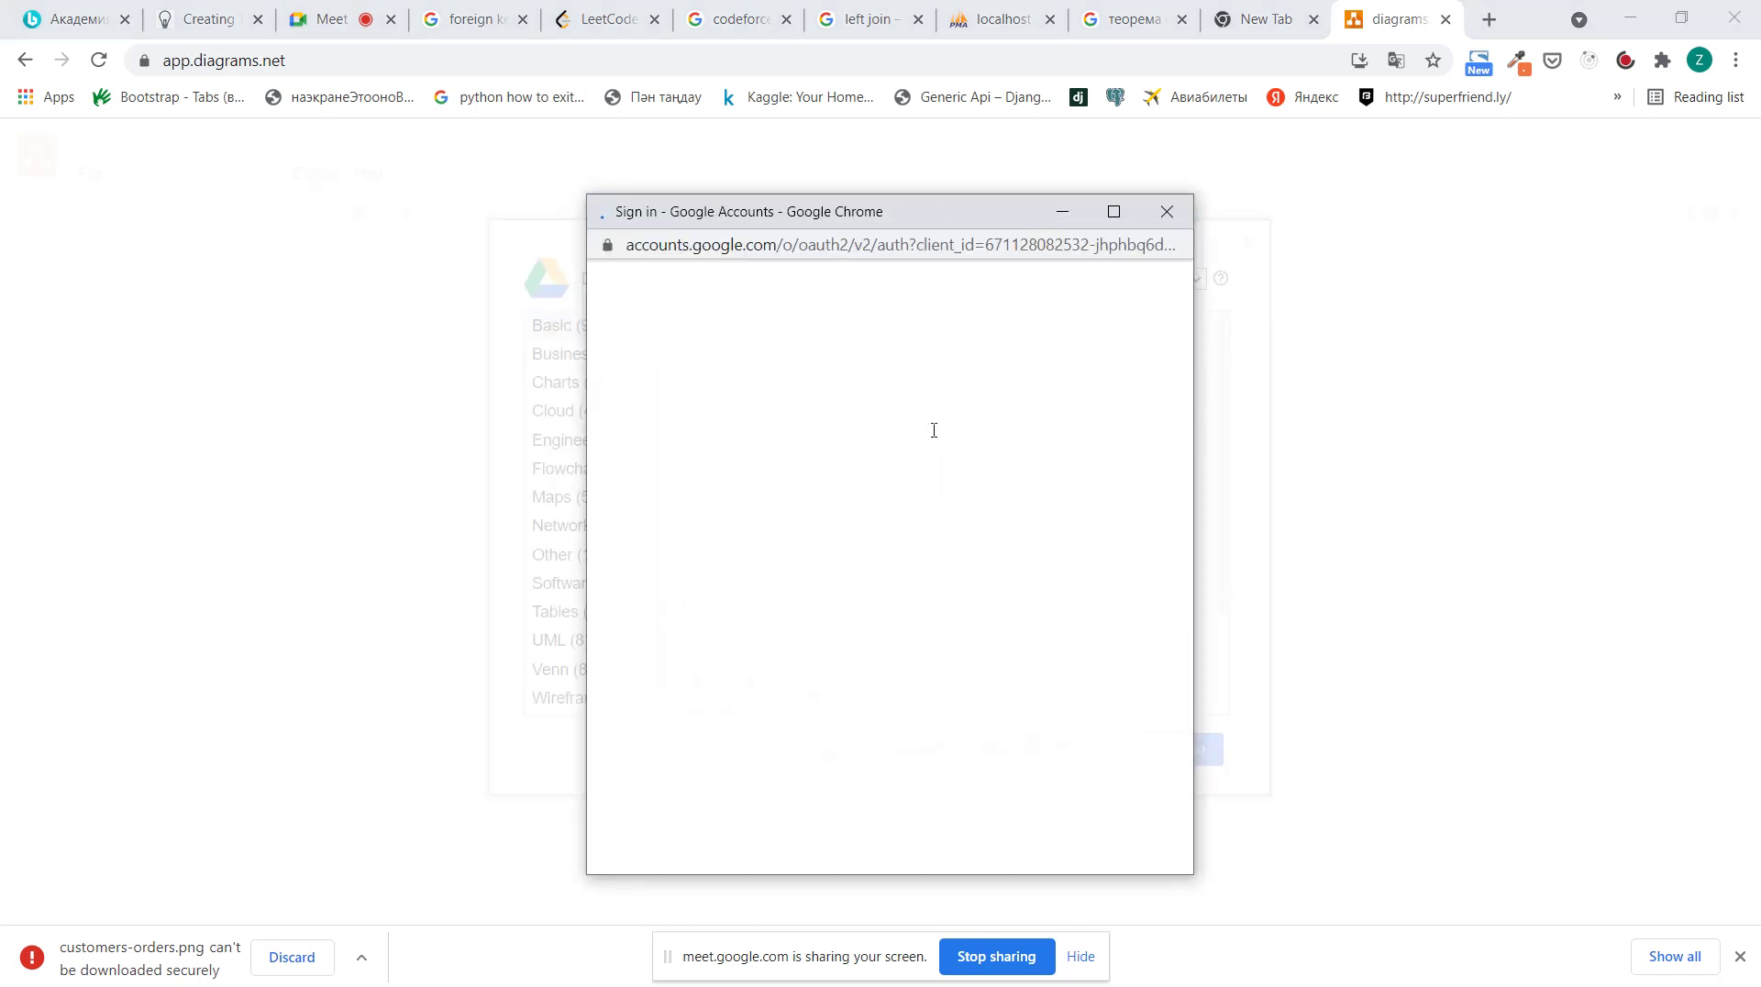
pyautogui.scroll(-2, 825, 597)
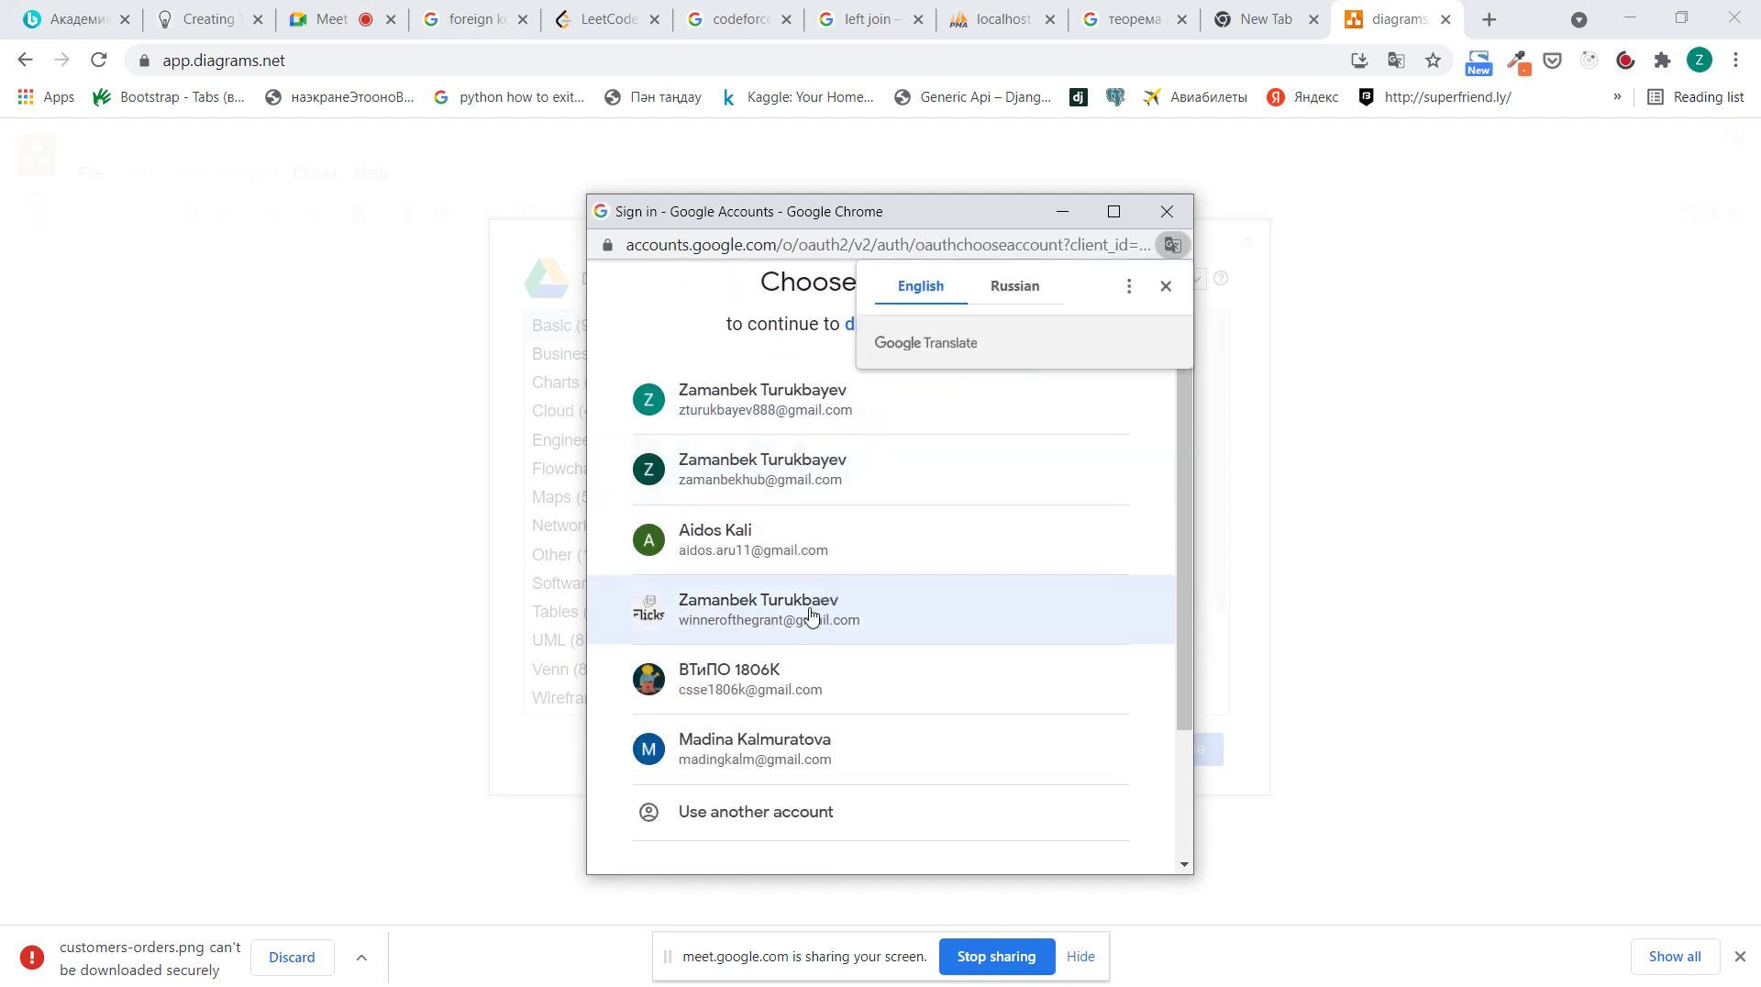
pyautogui.click(810, 613)
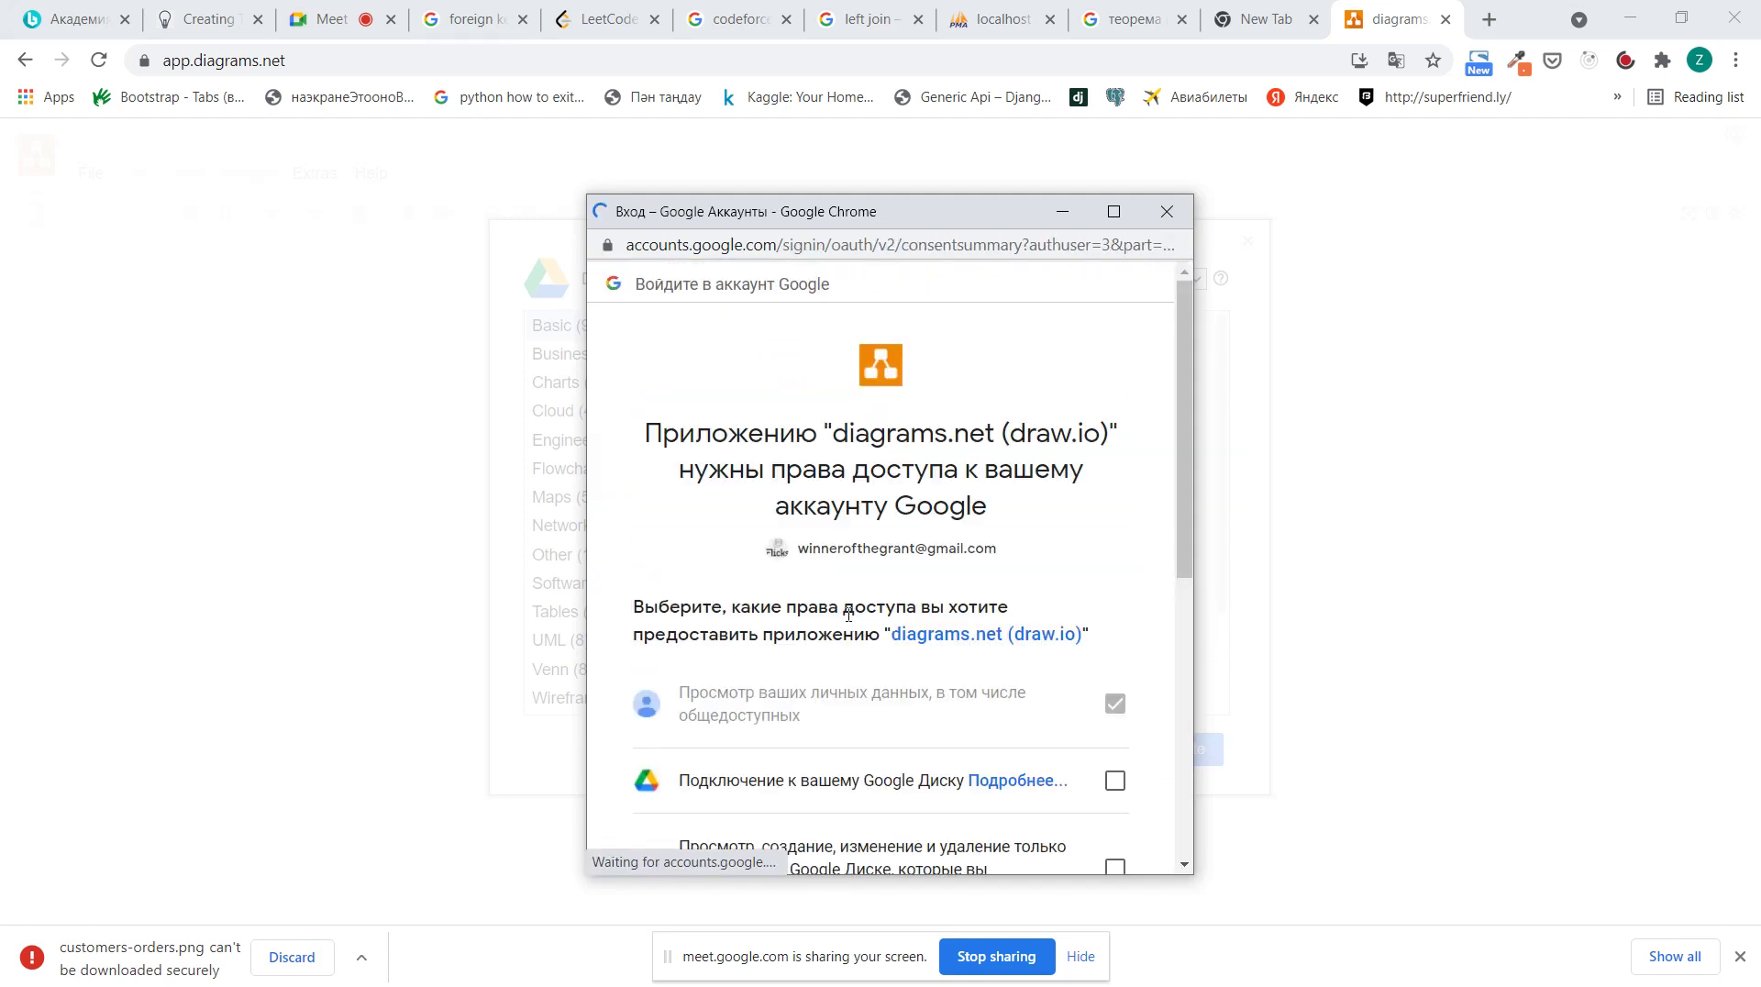
pyautogui.scroll(-8, 865, 630)
pyautogui.scroll(5, 917, 551)
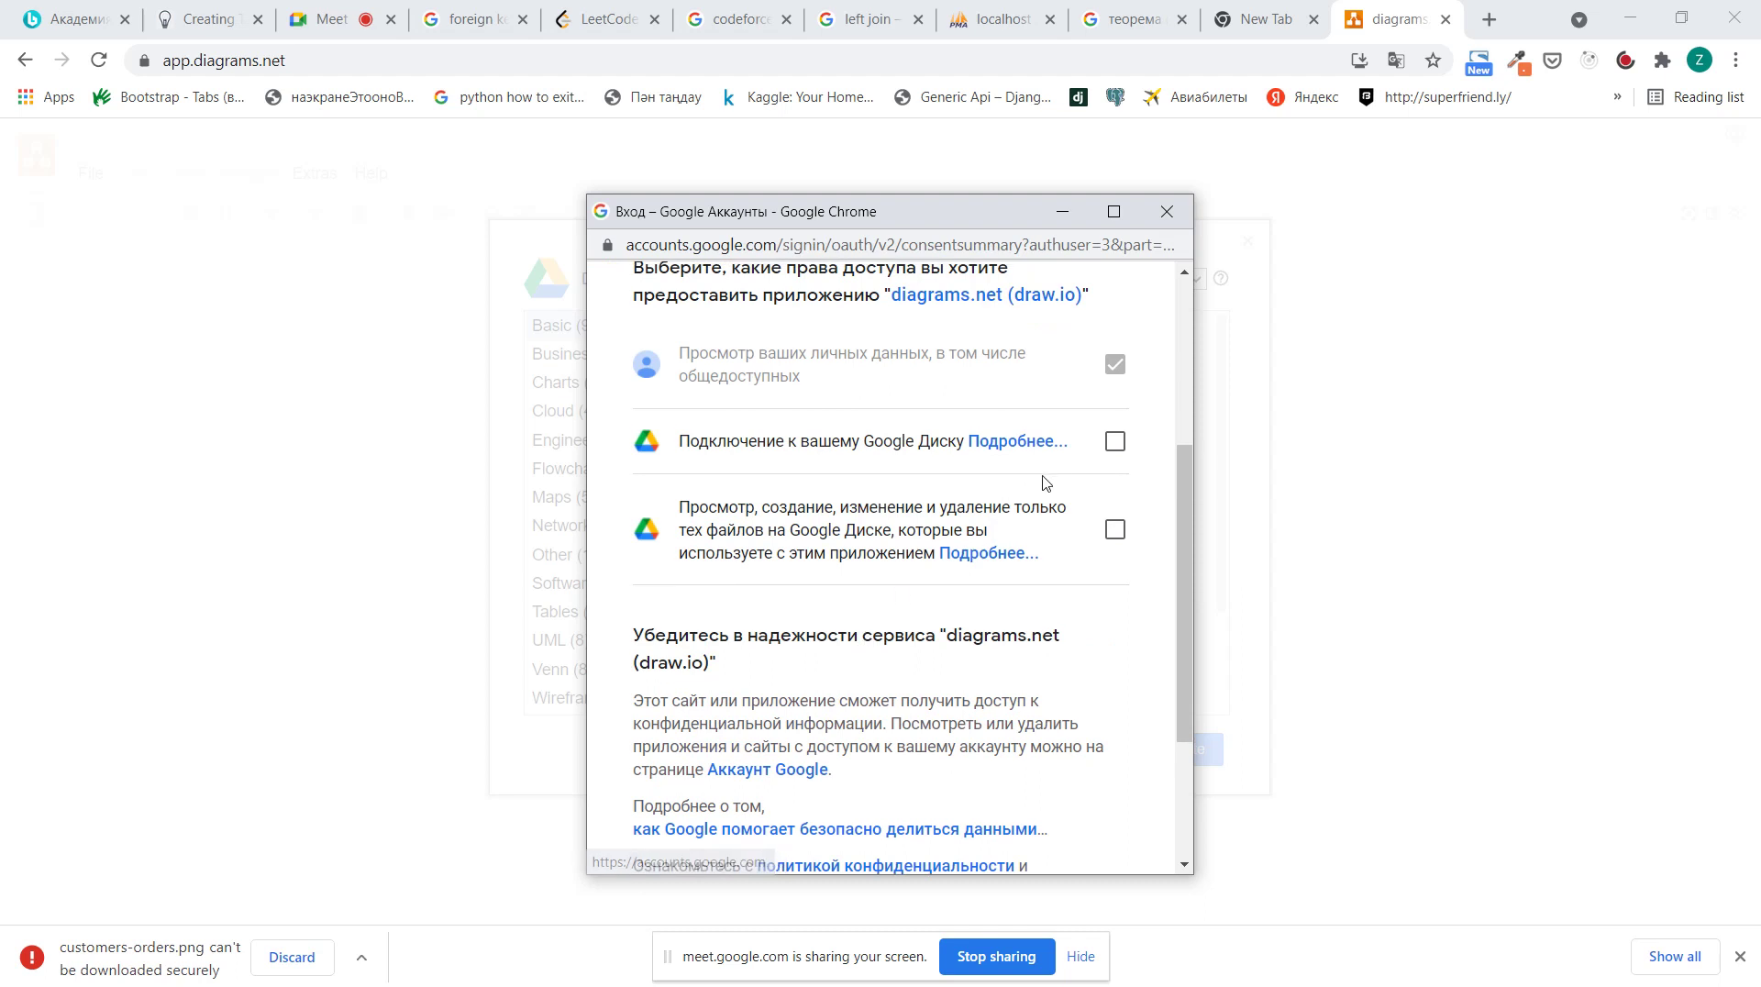
pyautogui.click(1067, 456)
pyautogui.click(1115, 442)
pyautogui.scroll(-1, 1117, 441)
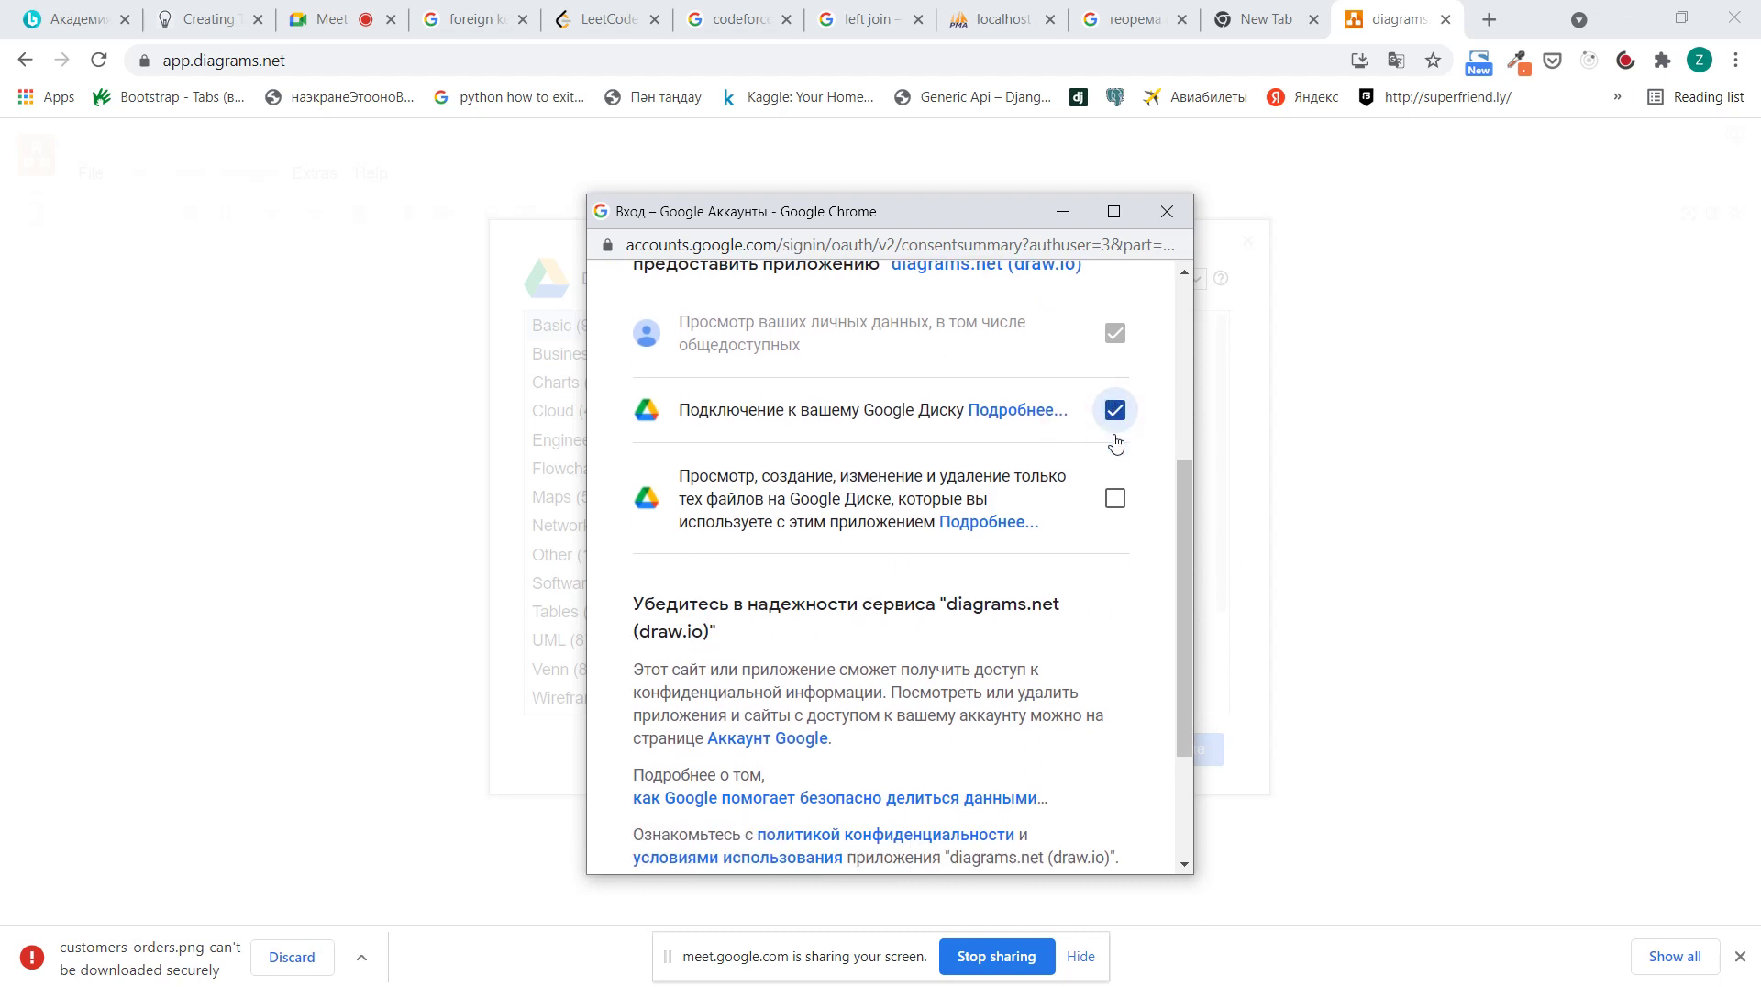
pyautogui.scroll(-2, 1113, 492)
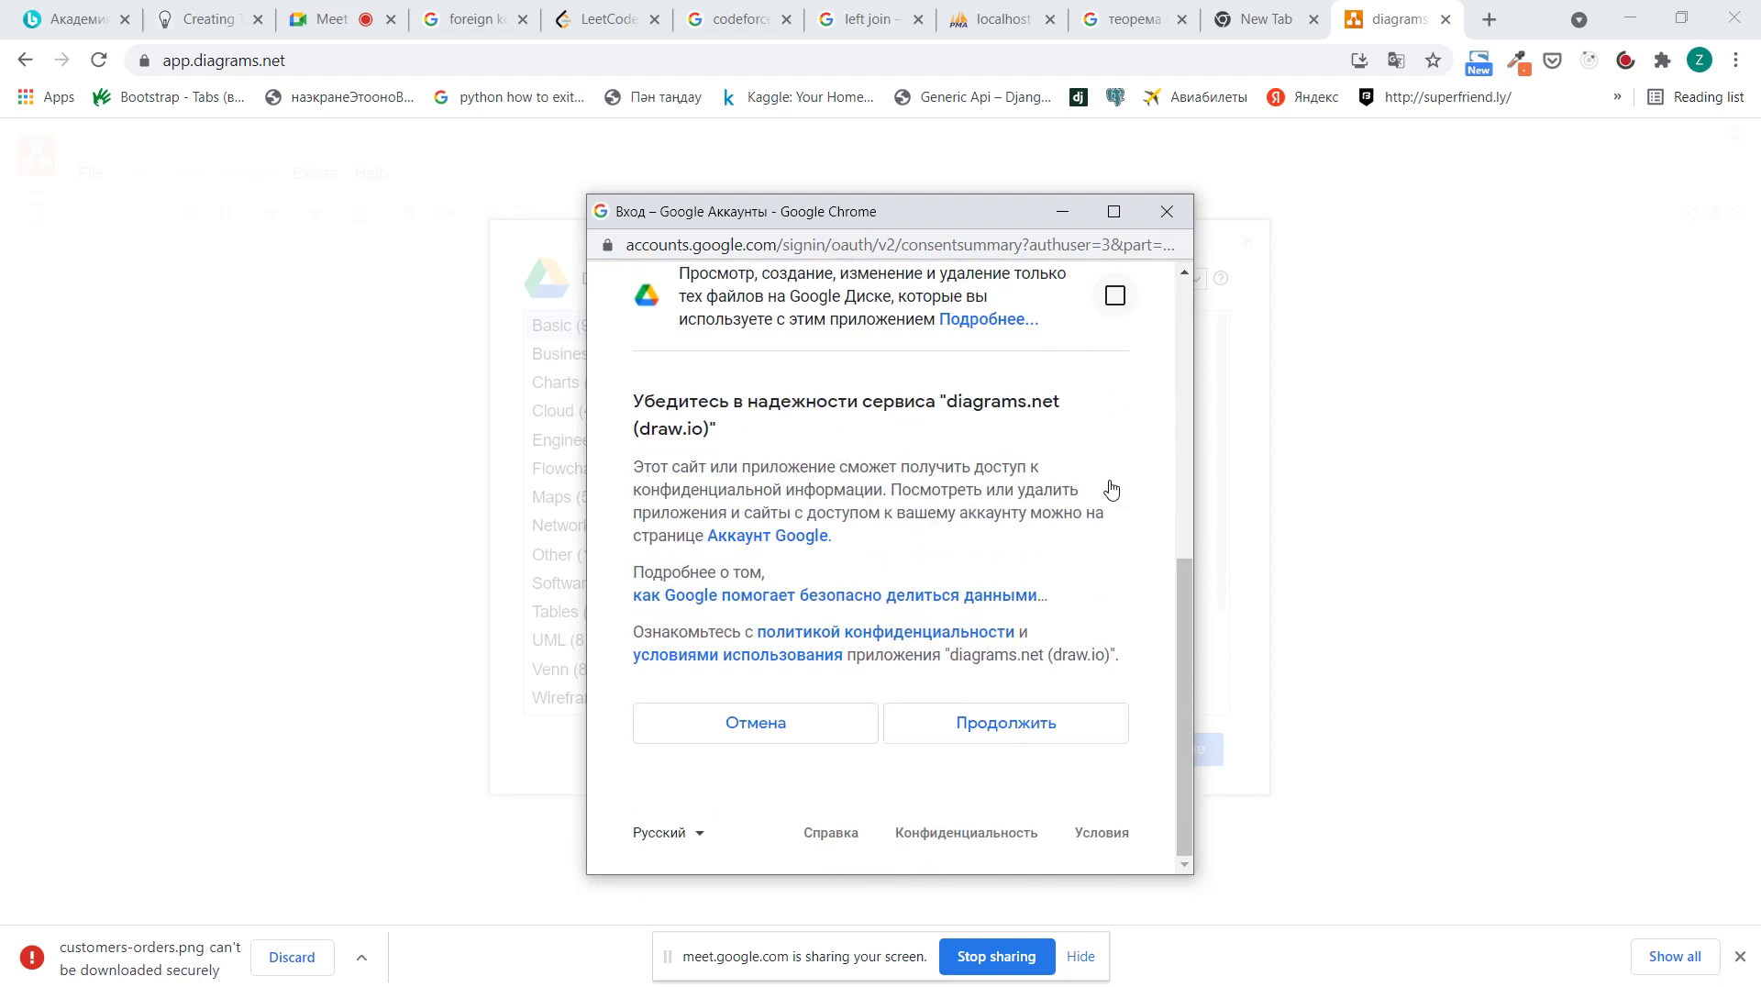
pyautogui.click(1060, 732)
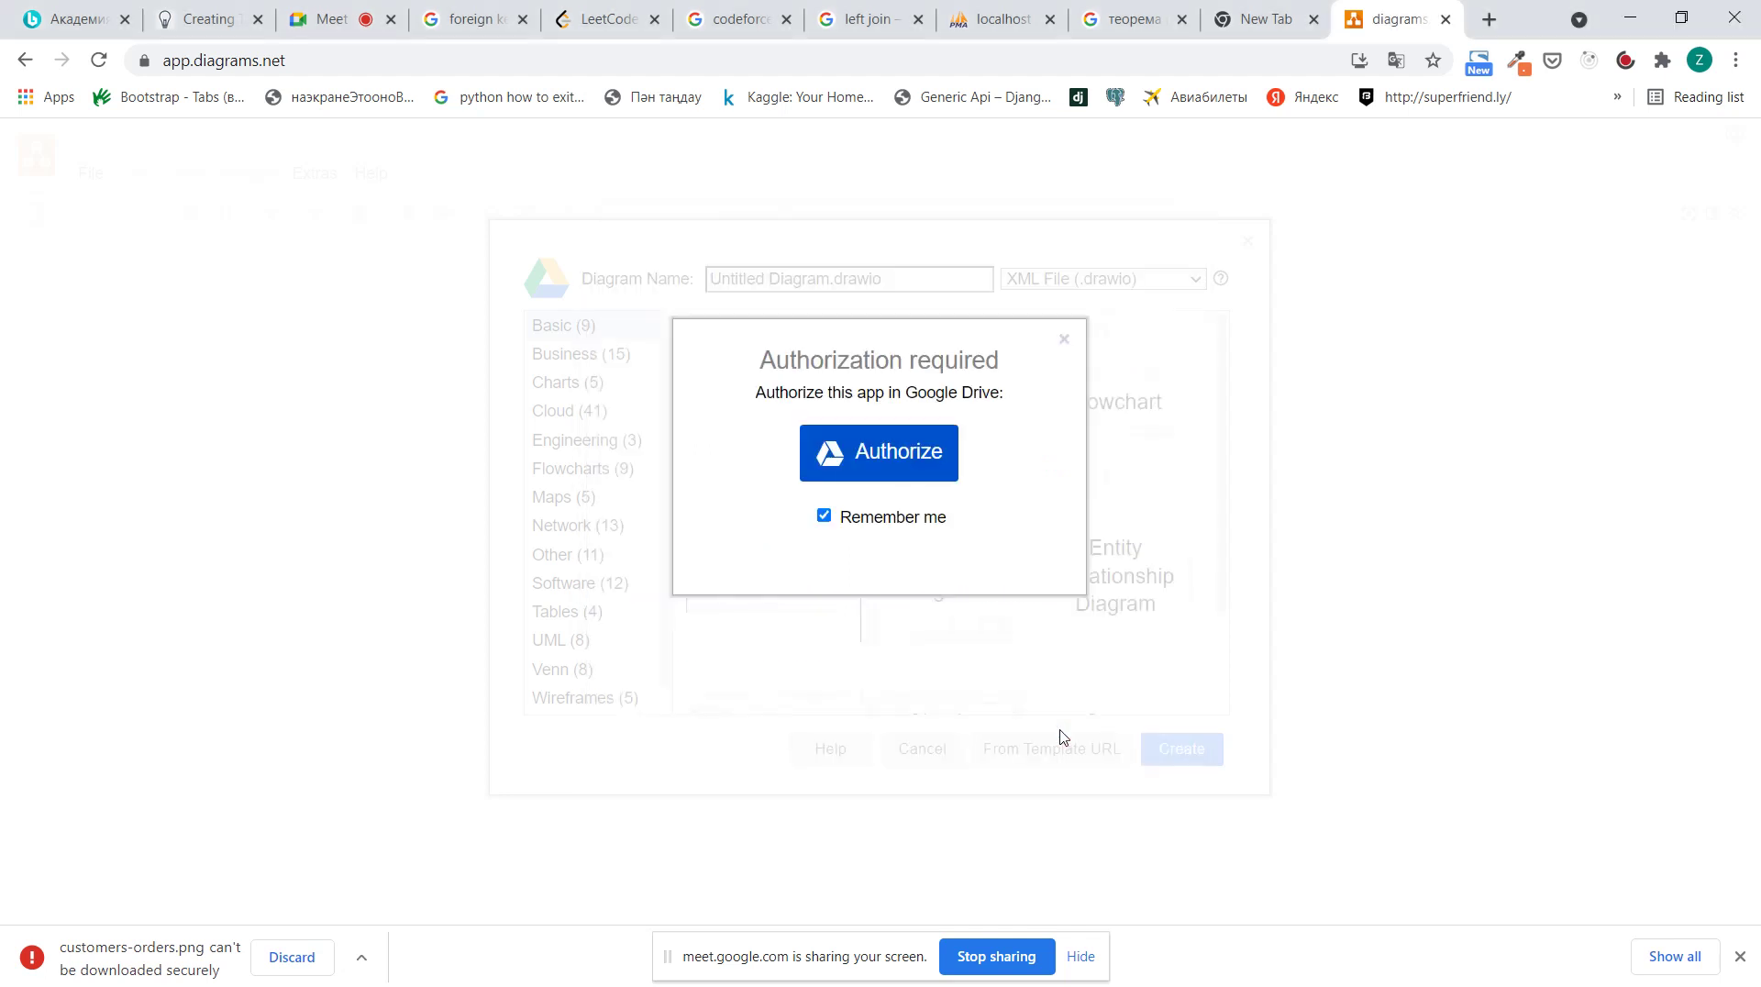
pyautogui.click(868, 453)
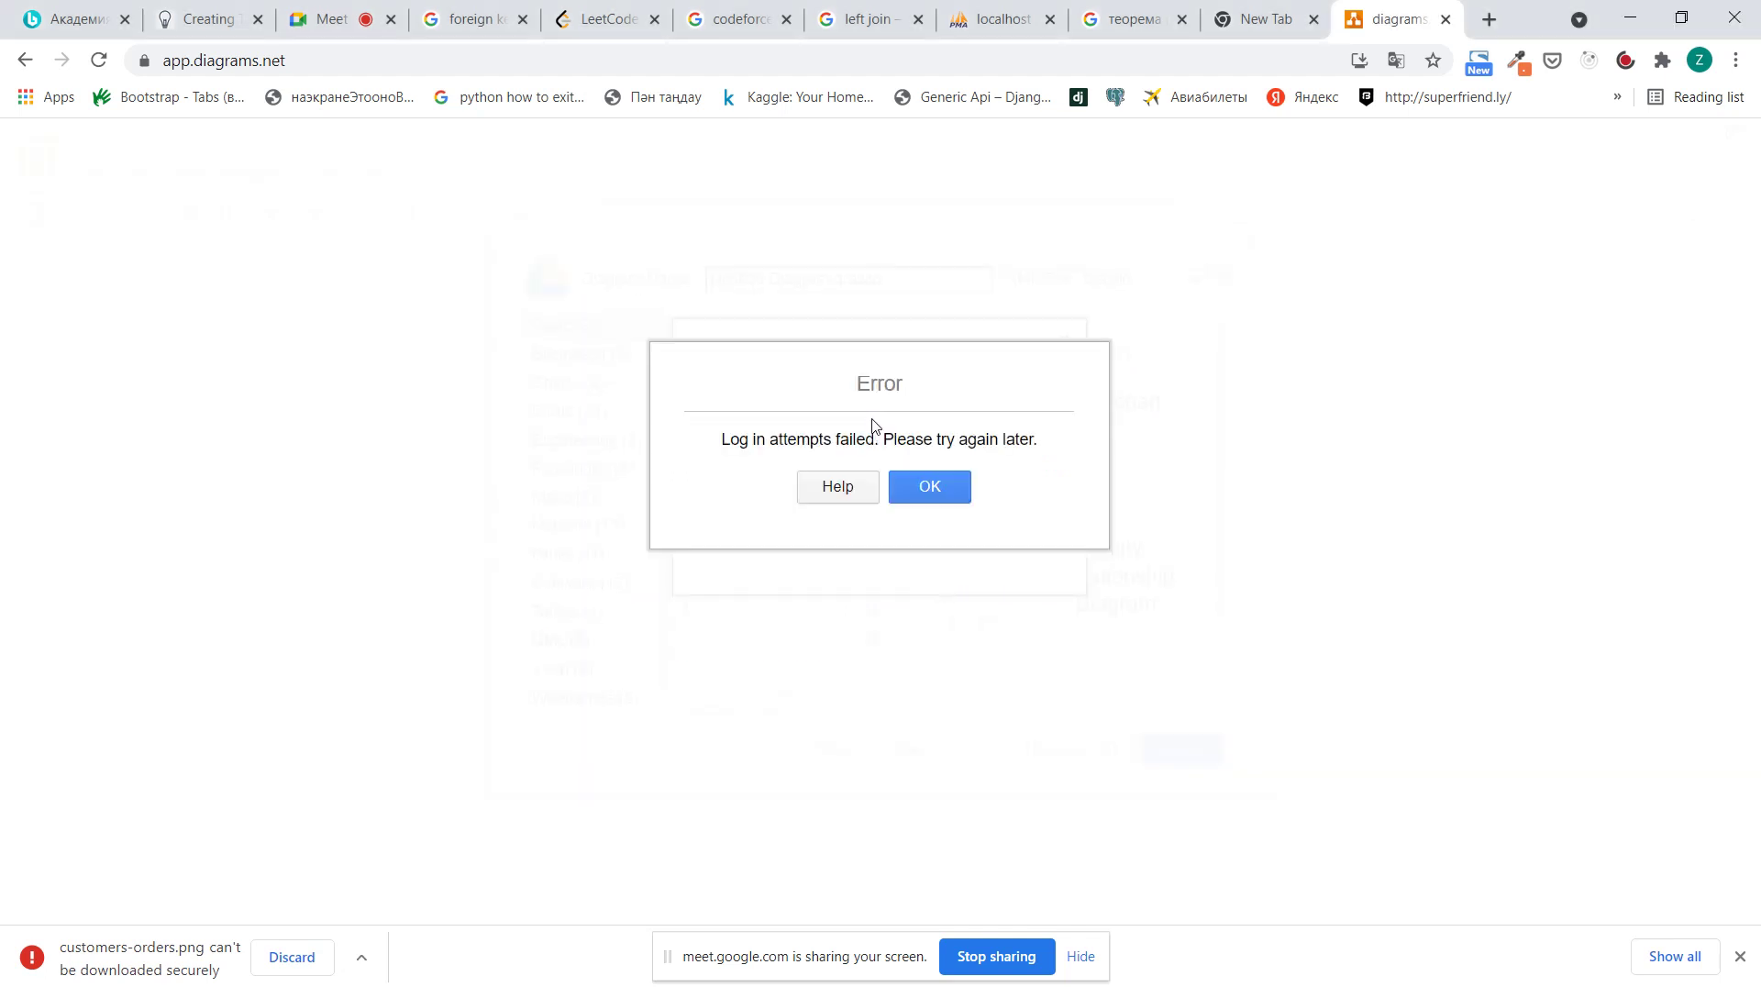
pyautogui.click(922, 500)
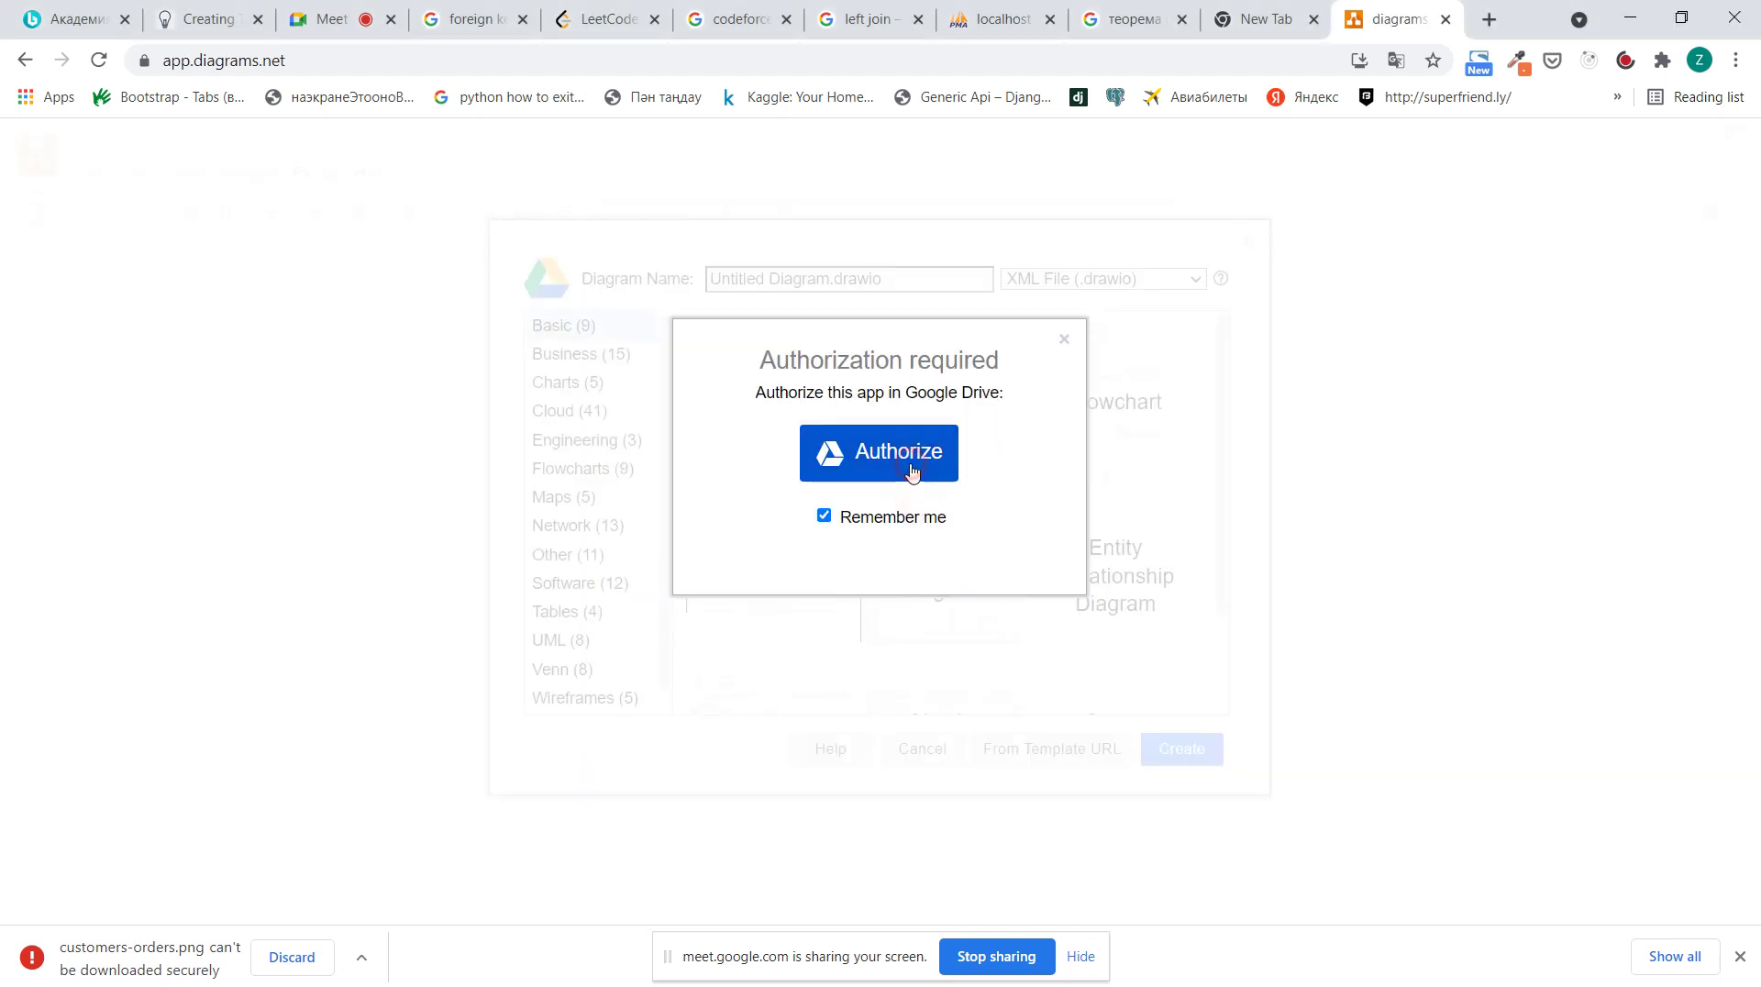
# Authorize the fourth listed account again, granting permission to view, create, edit and delete the Drive files used with the app
pyautogui.click(912, 472)
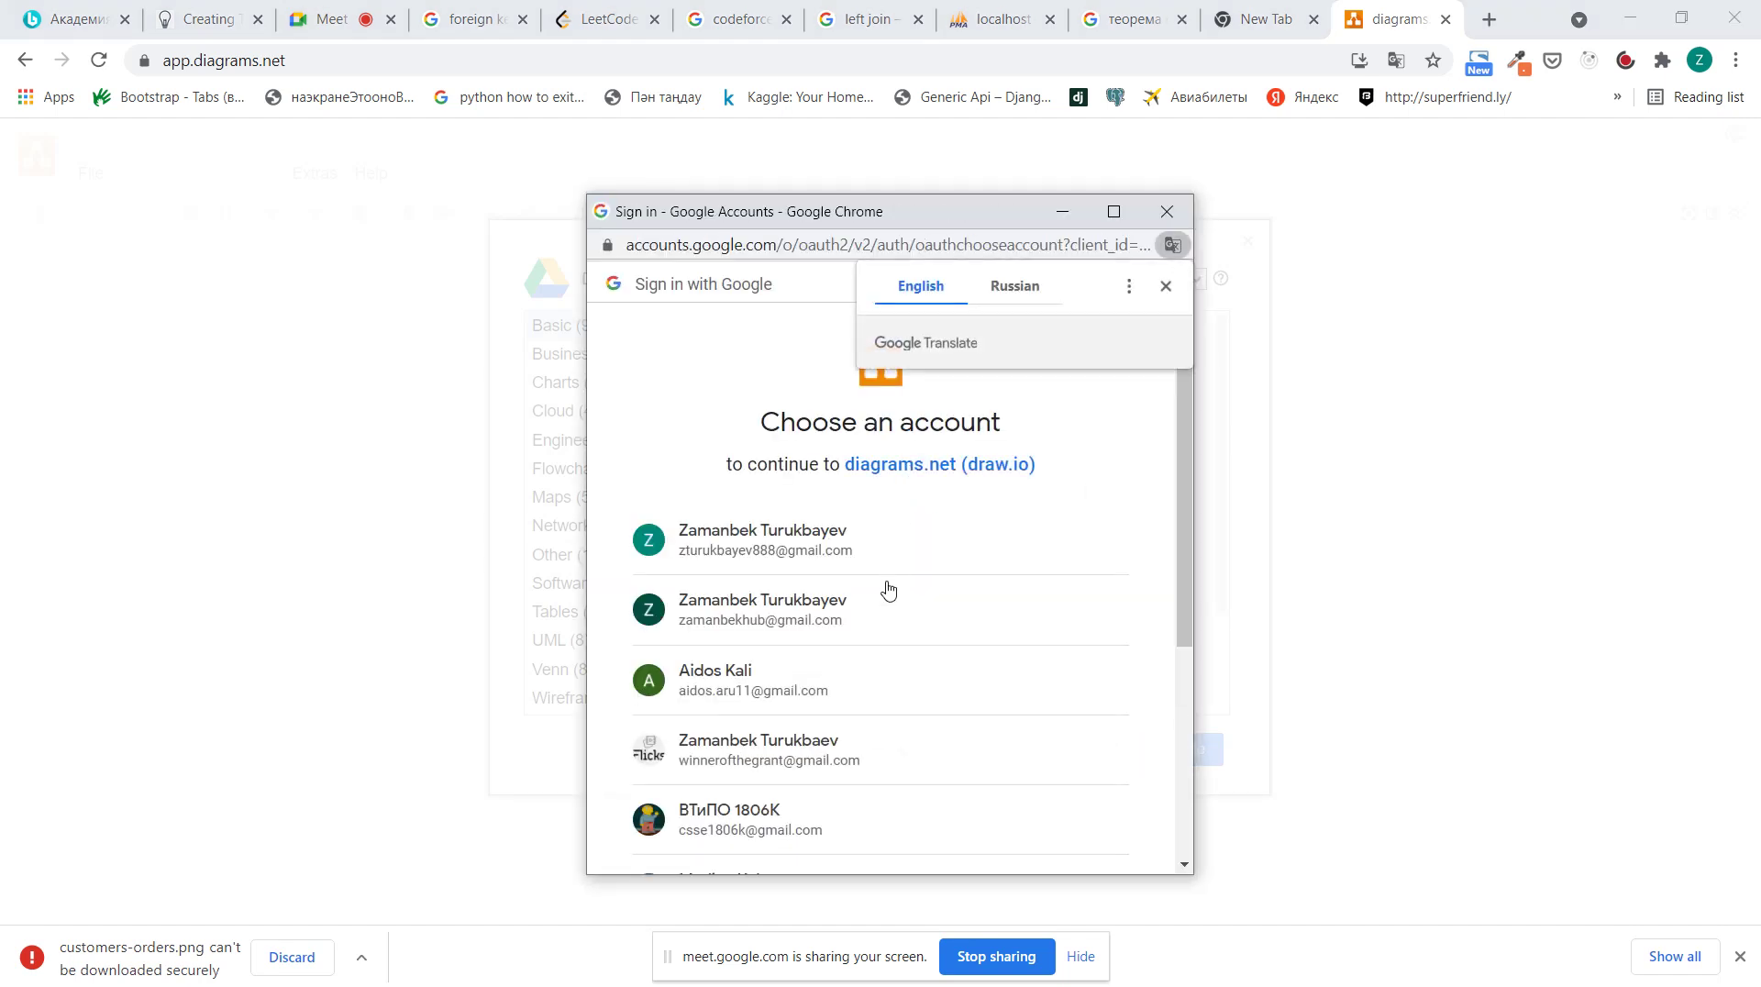
pyautogui.scroll(-2, 885, 708)
pyautogui.click(869, 631)
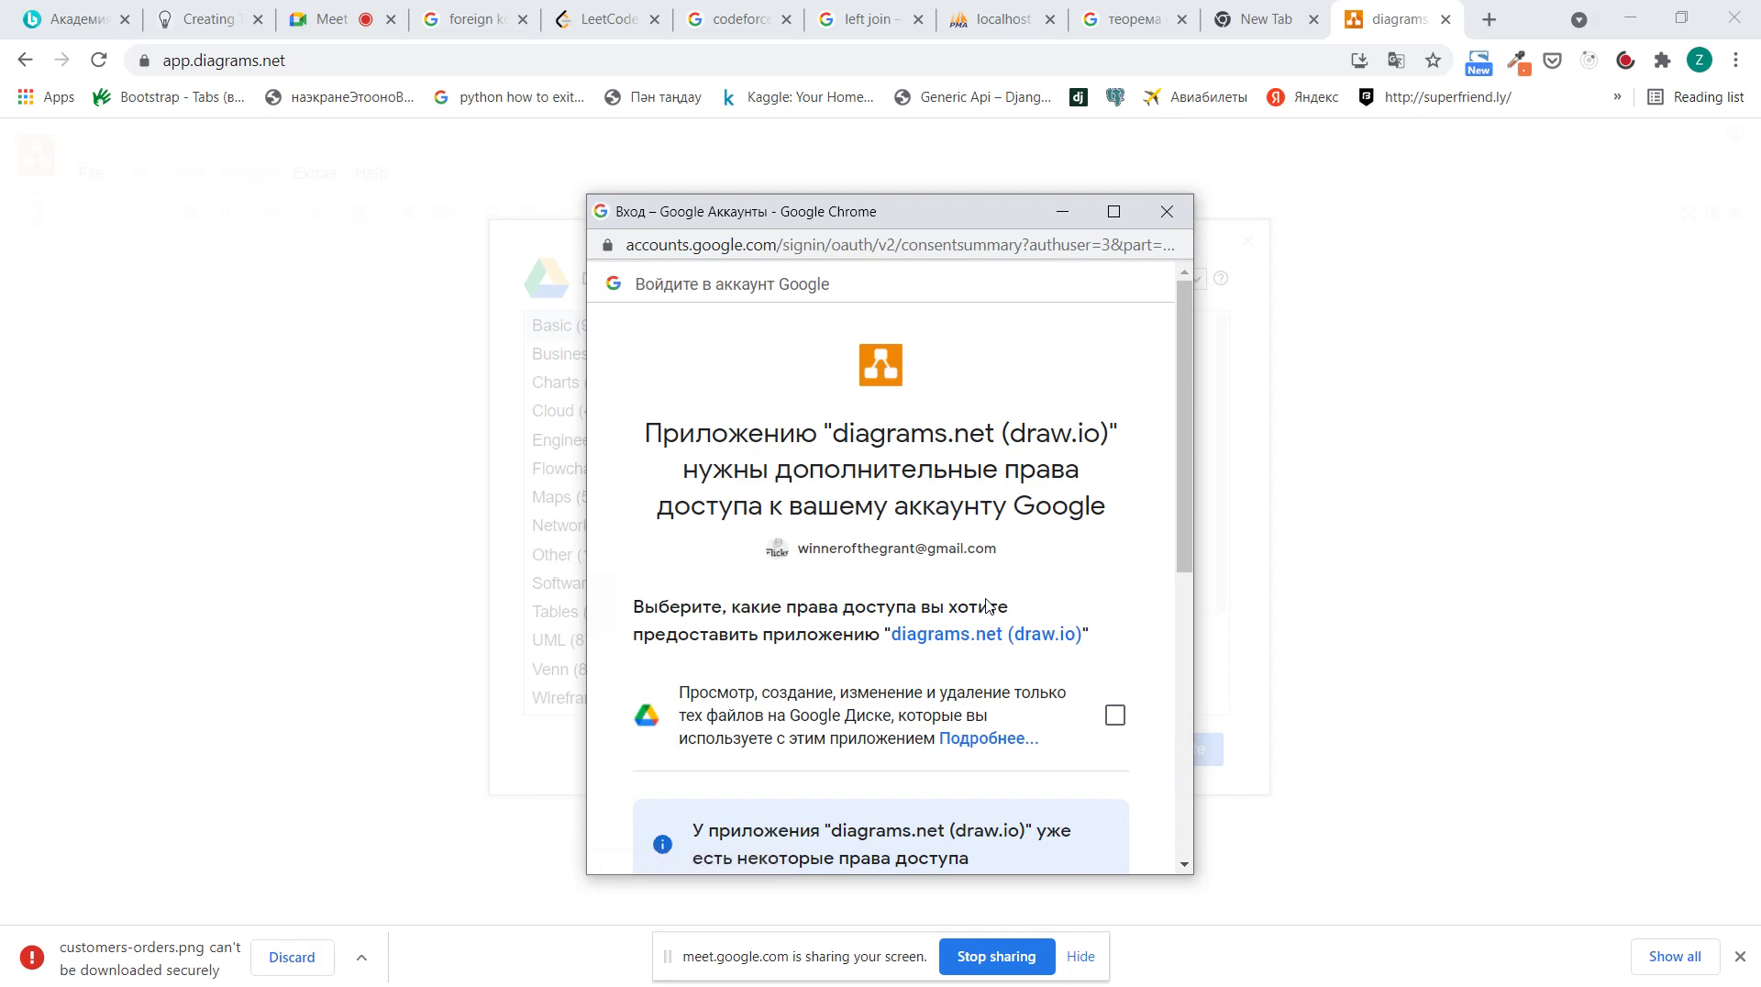
pyautogui.scroll(-1, 988, 606)
pyautogui.scroll(-1, 988, 606)
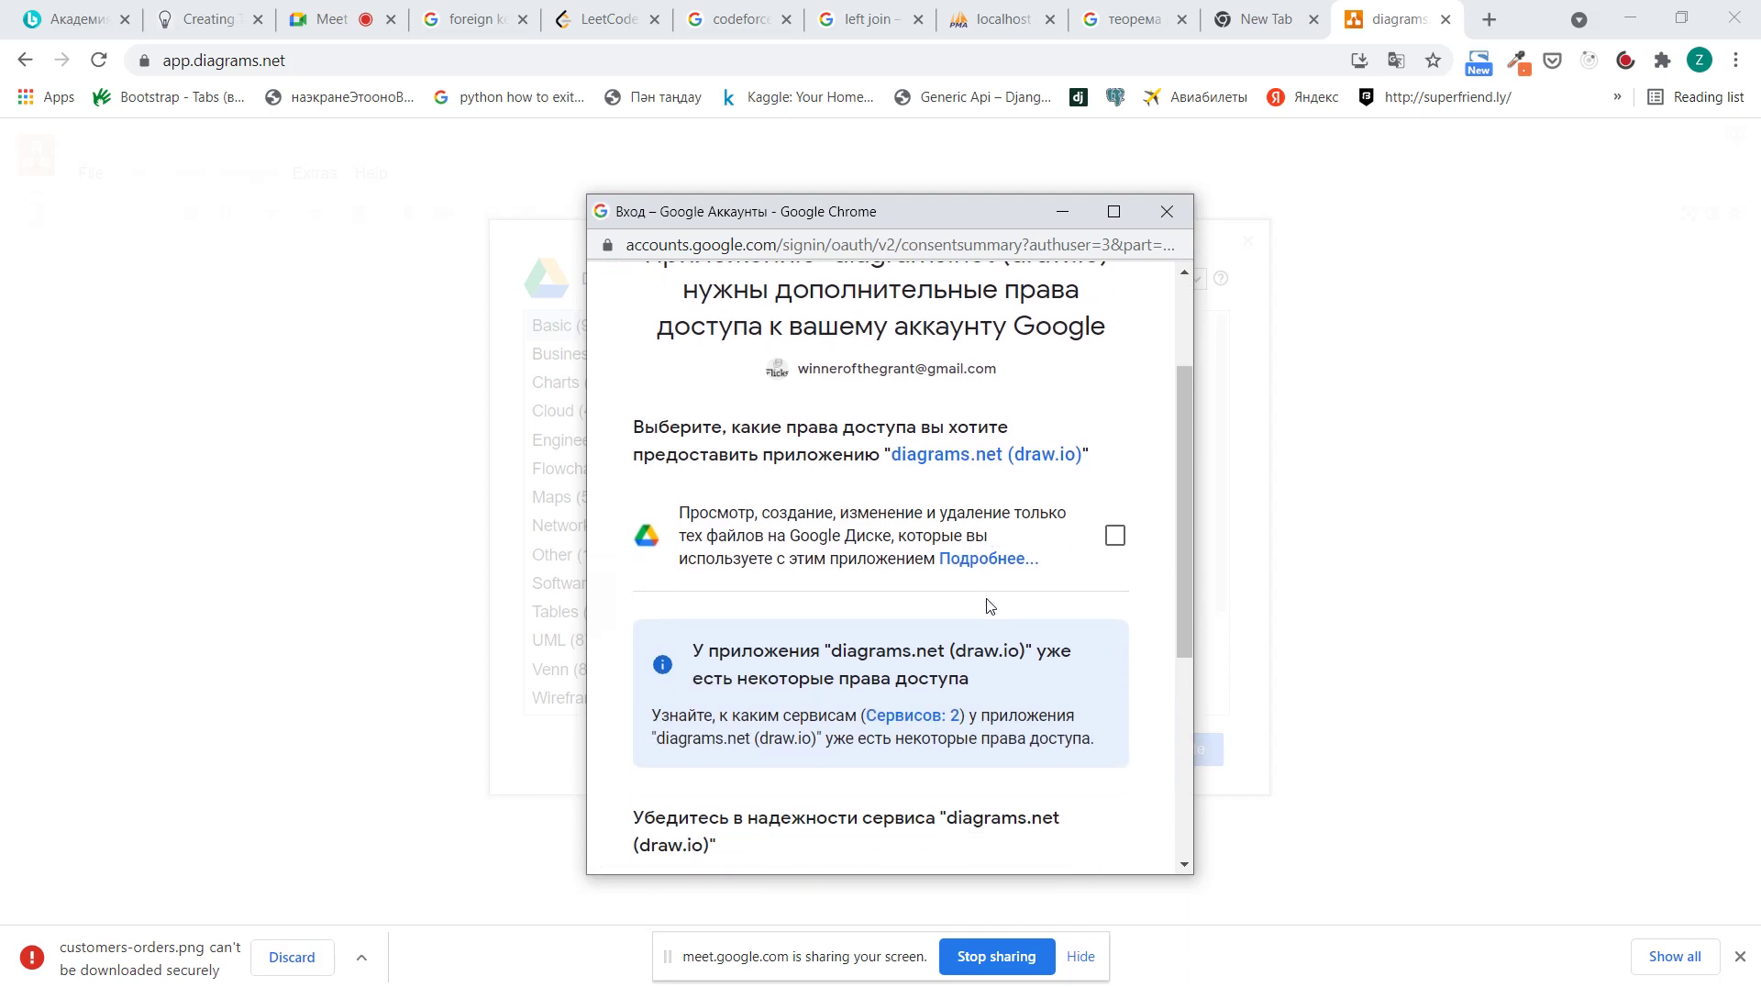
pyautogui.click(1080, 541)
pyautogui.scroll(-4, 1081, 578)
pyautogui.click(1066, 708)
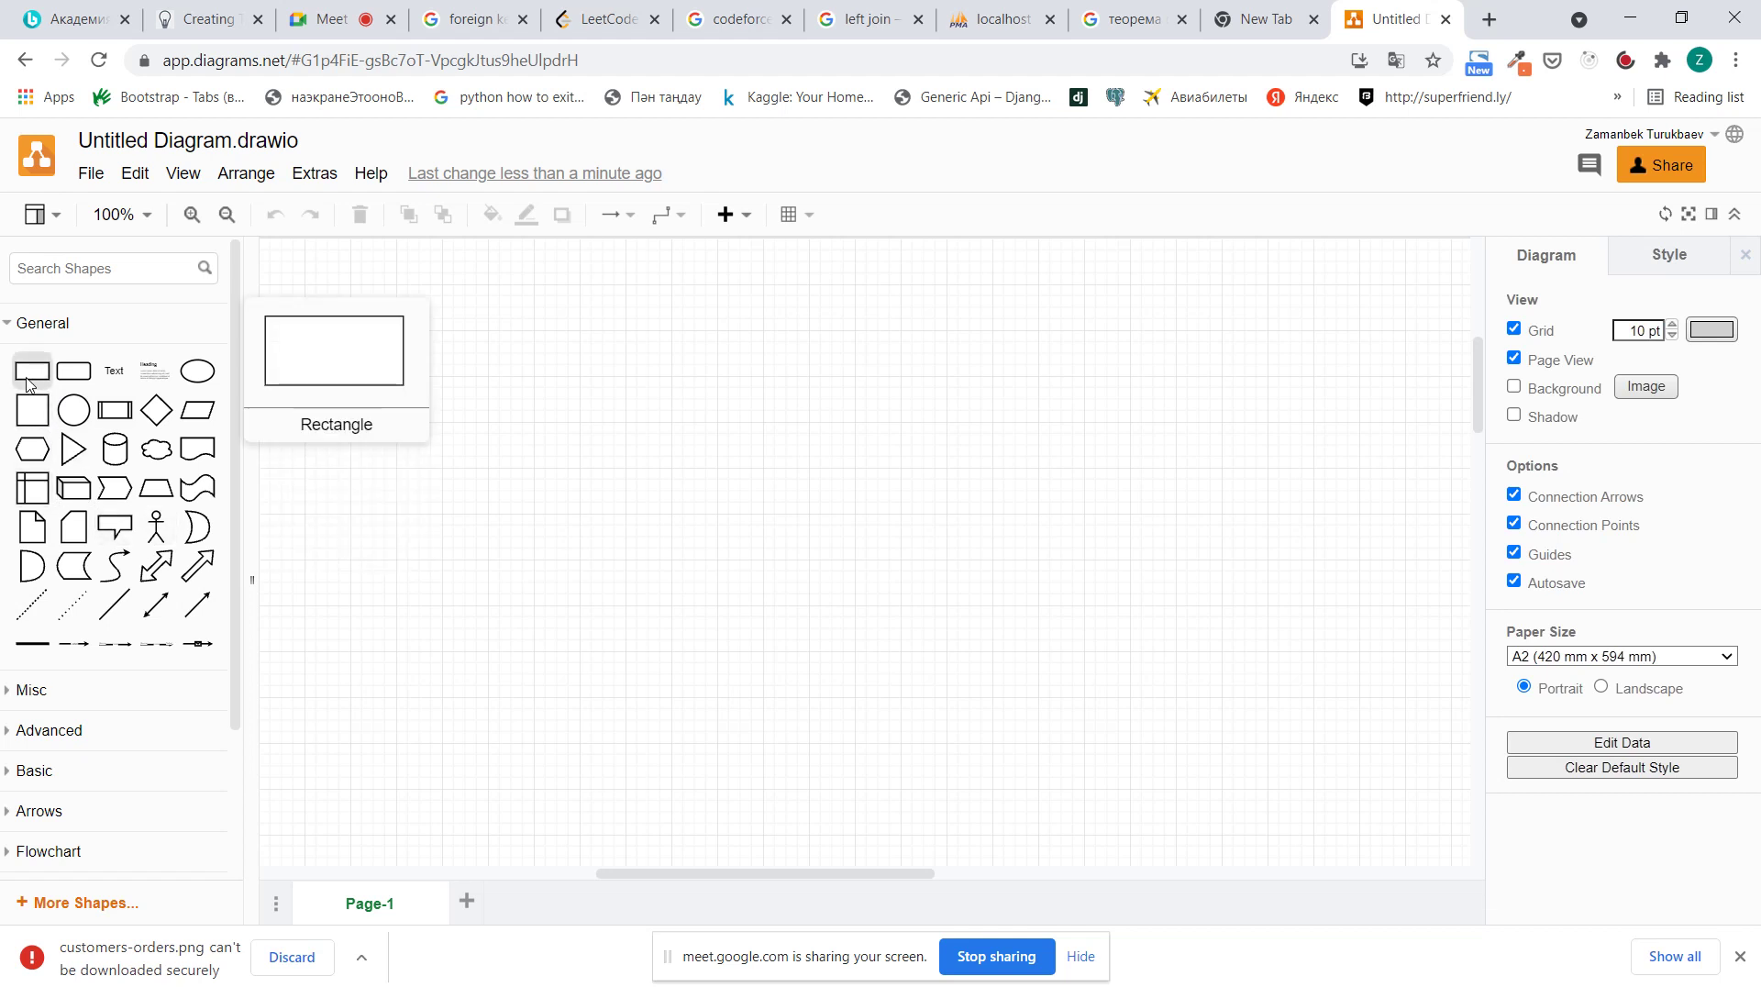
# Insert a titled three-by-three table from the Misc shapes and move it up to the right side of the canvas
pyautogui.scroll(-2, 55, 596)
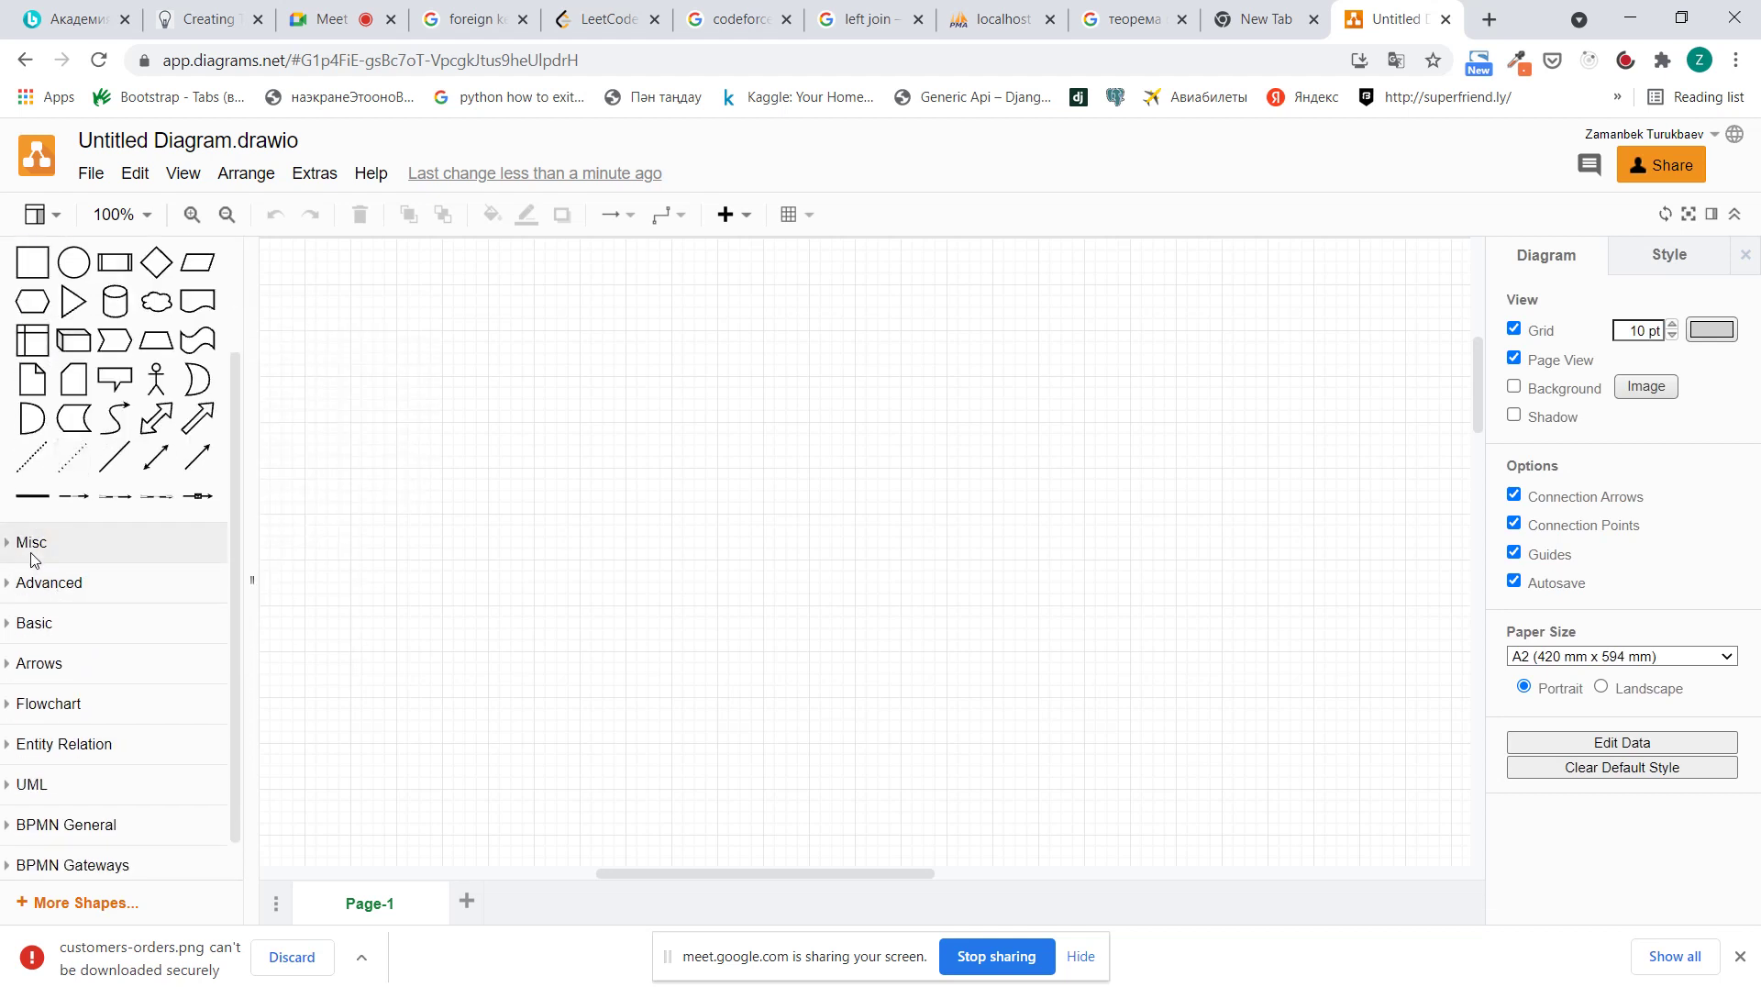
pyautogui.click(31, 558)
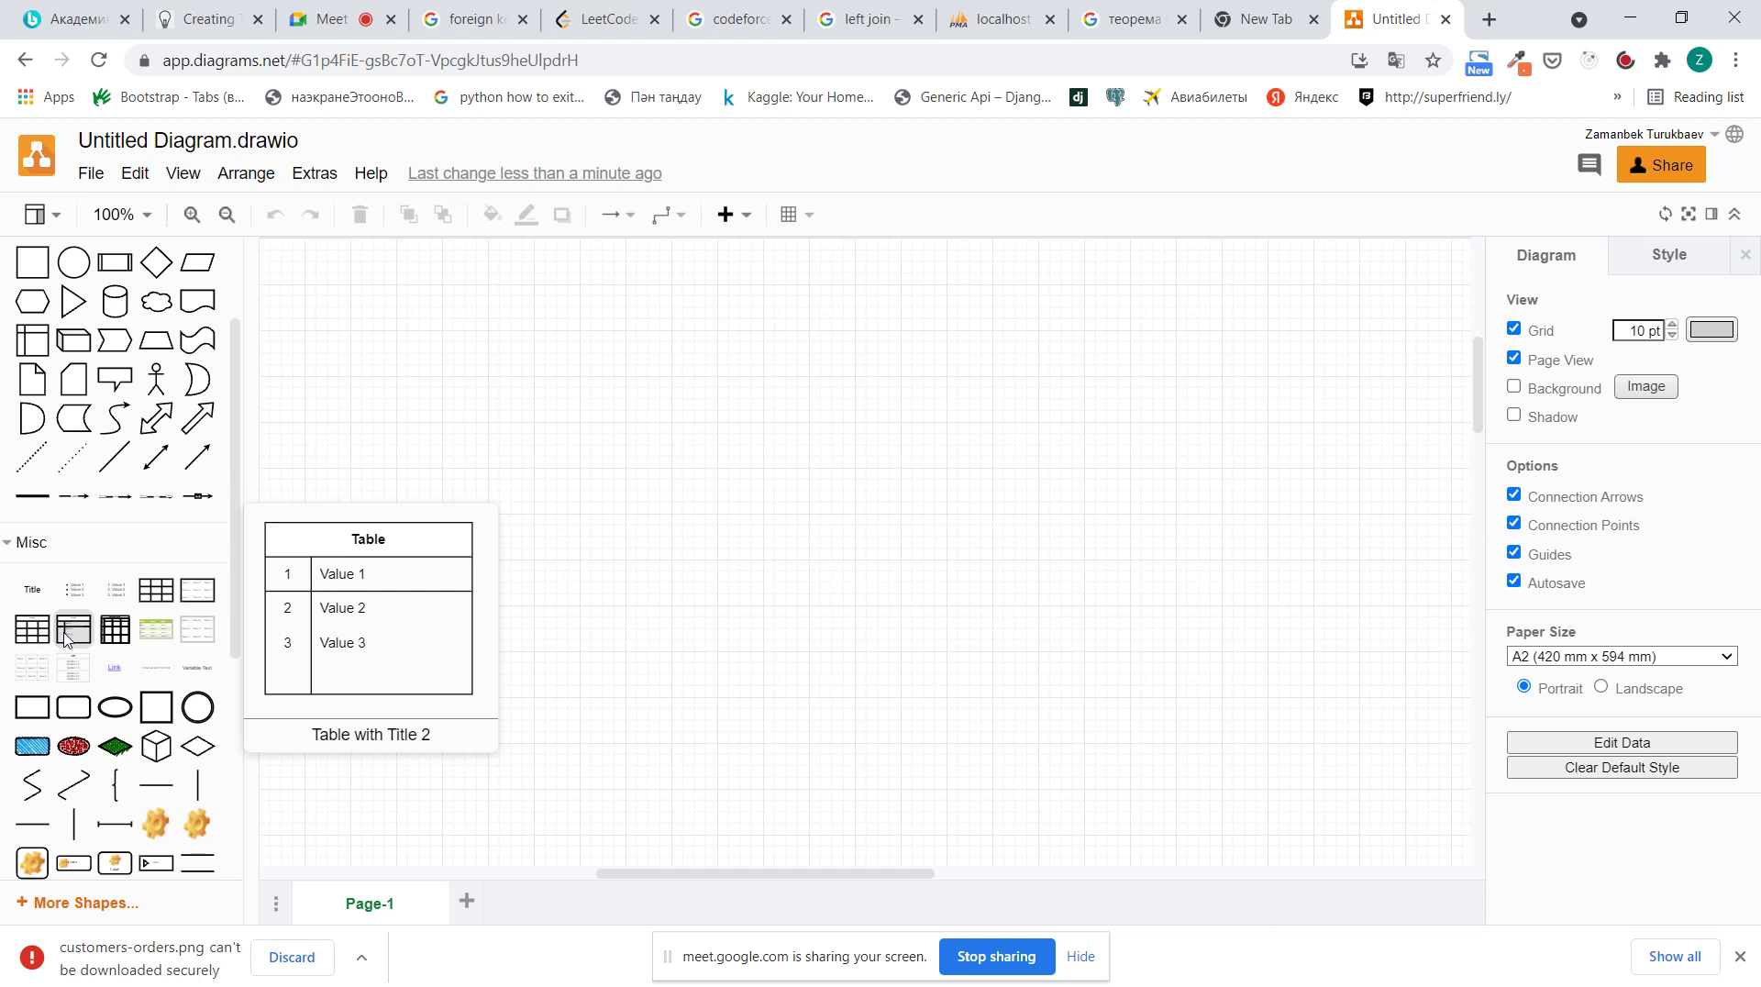
pyautogui.click(23, 635)
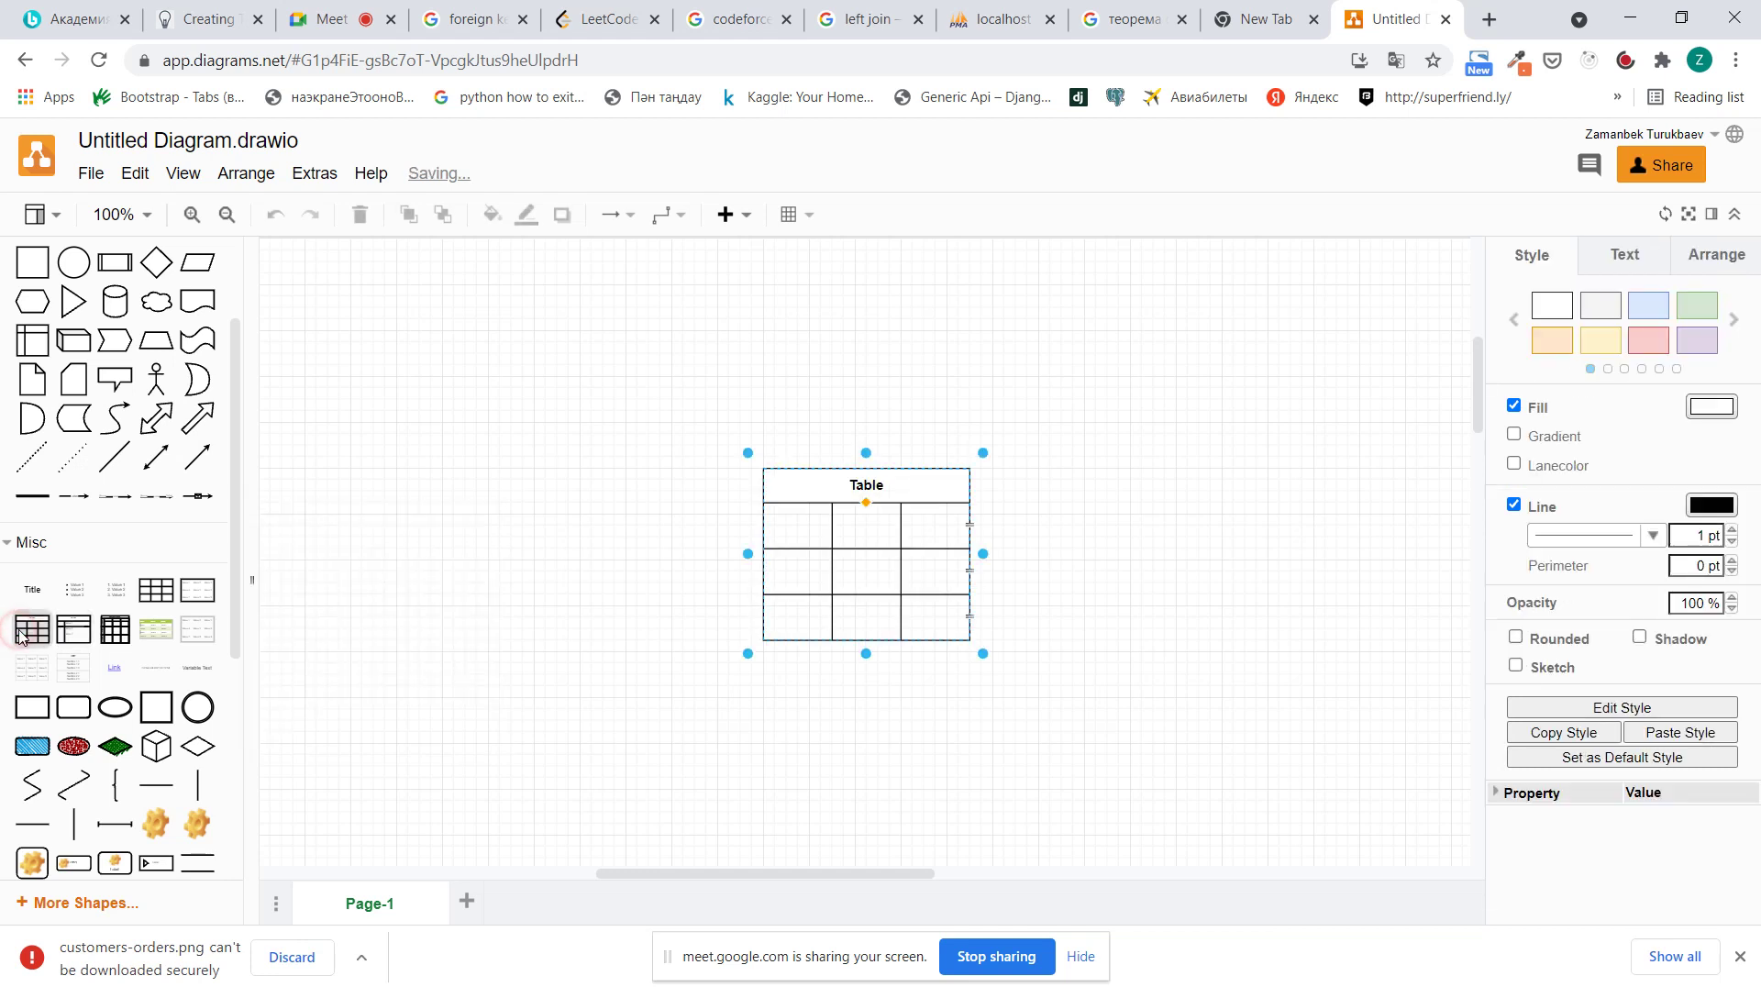
pyautogui.moveTo(866, 477); pyautogui.dragTo(1117, 391)
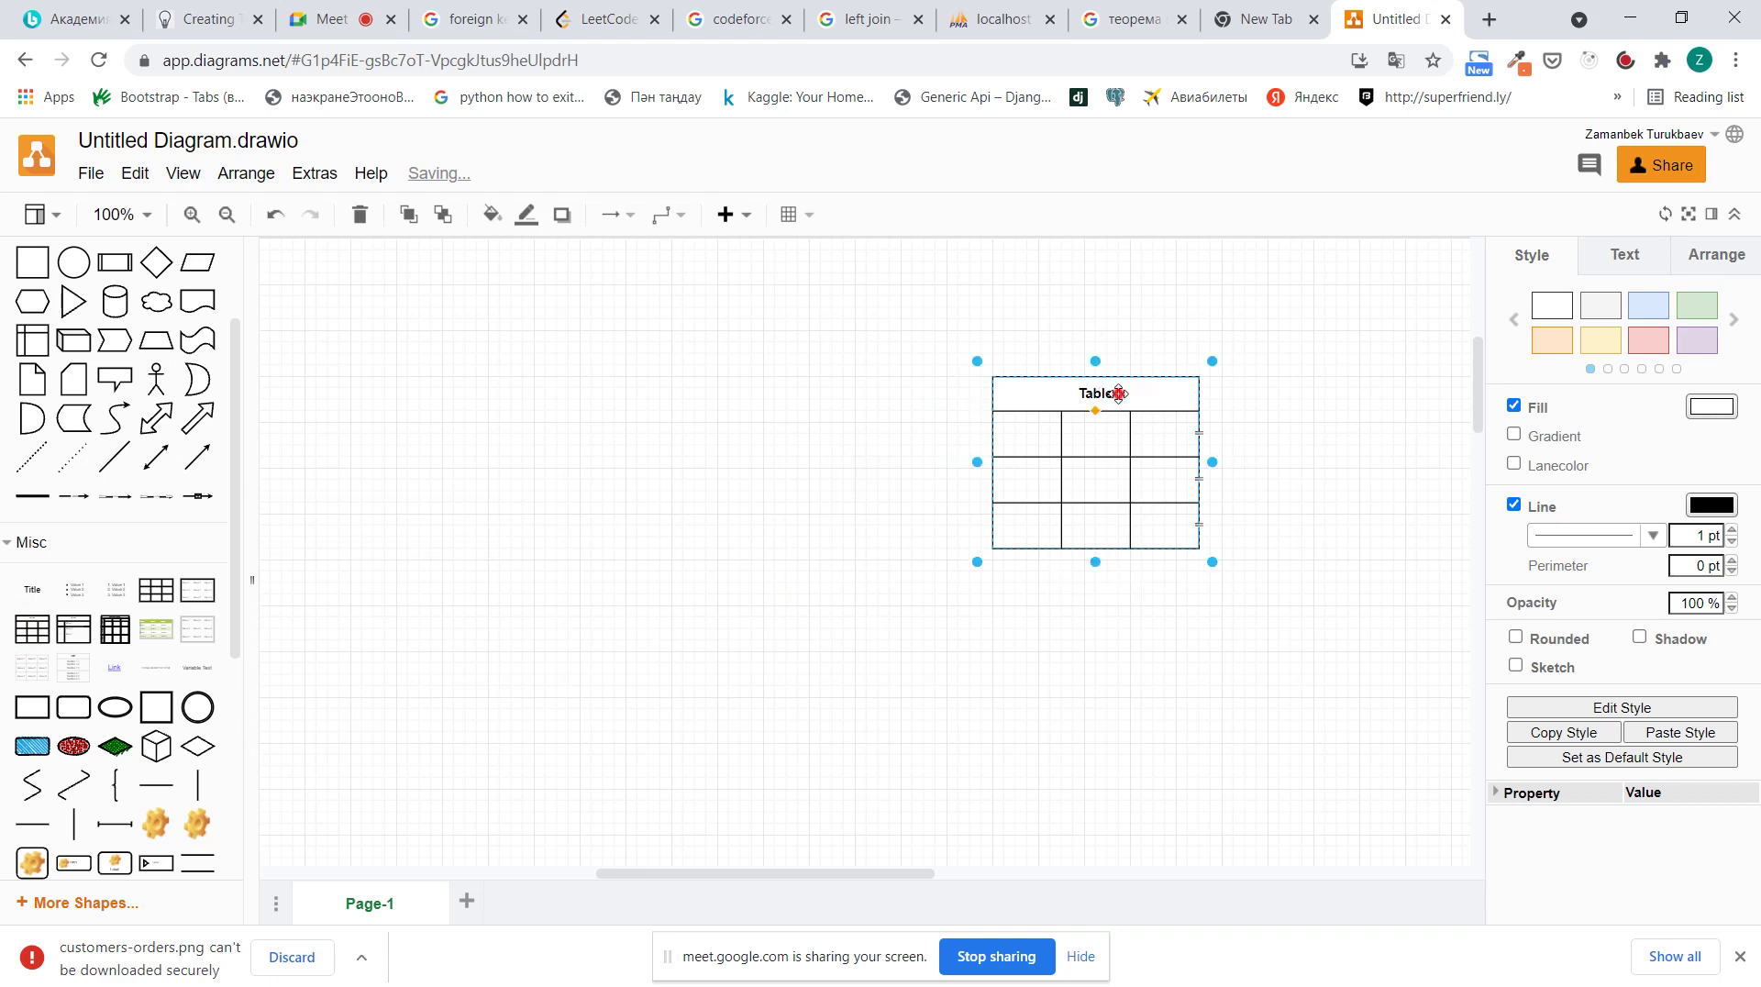
# Change the table's title to Cities
pyautogui.doubleClick(1116, 393)
pyautogui.press('BackSpace')
pyautogui.write('Citie')
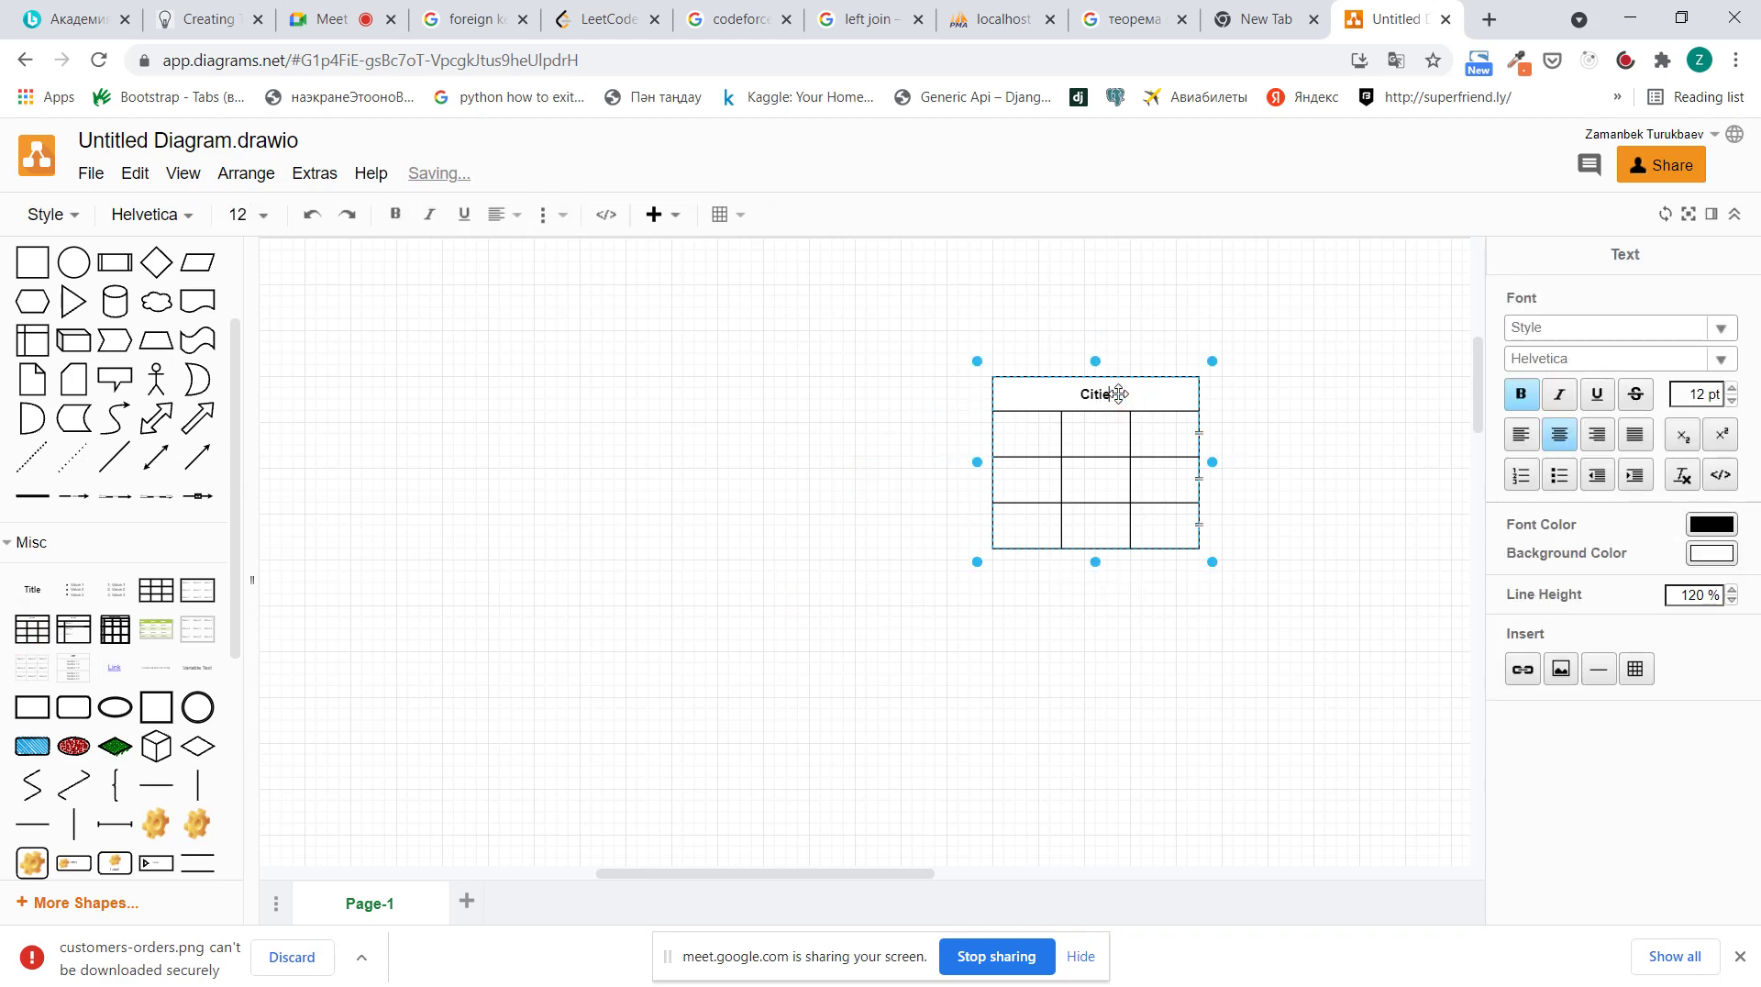
pyautogui.write('s')
# Enter the column headings ID and Name in the first two cells of the Cities table's first row
pyautogui.click(1021, 421)
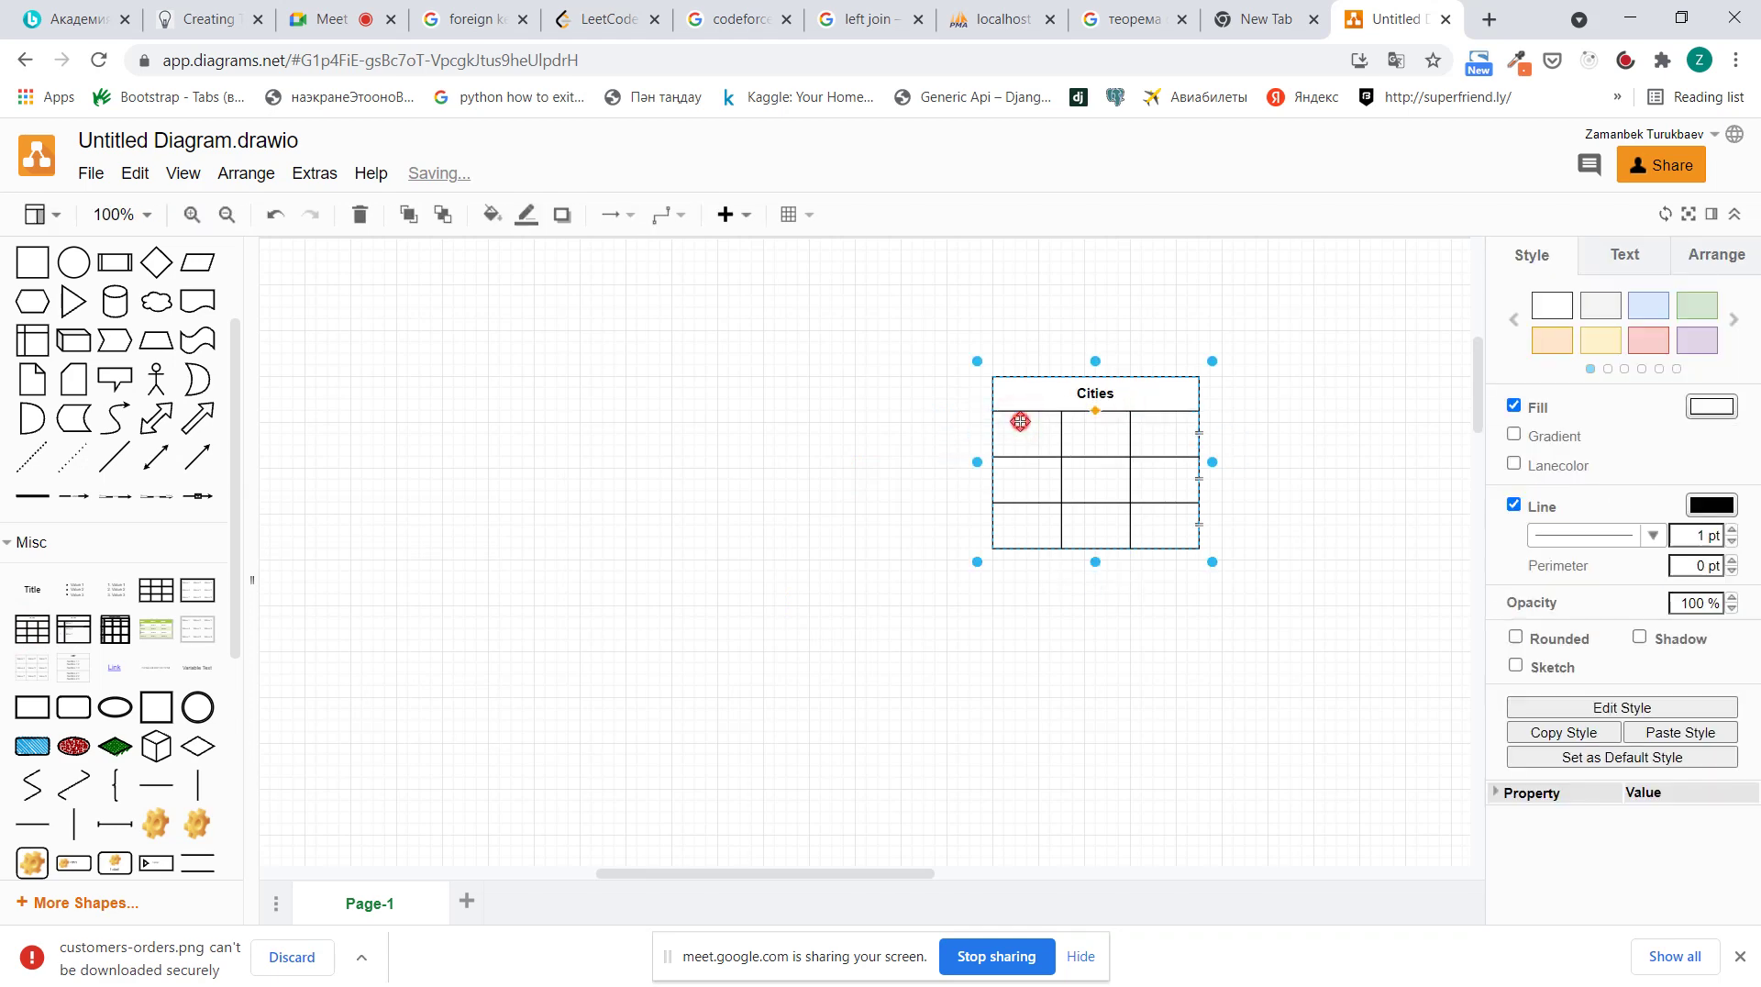
pyautogui.doubleClick(1021, 421)
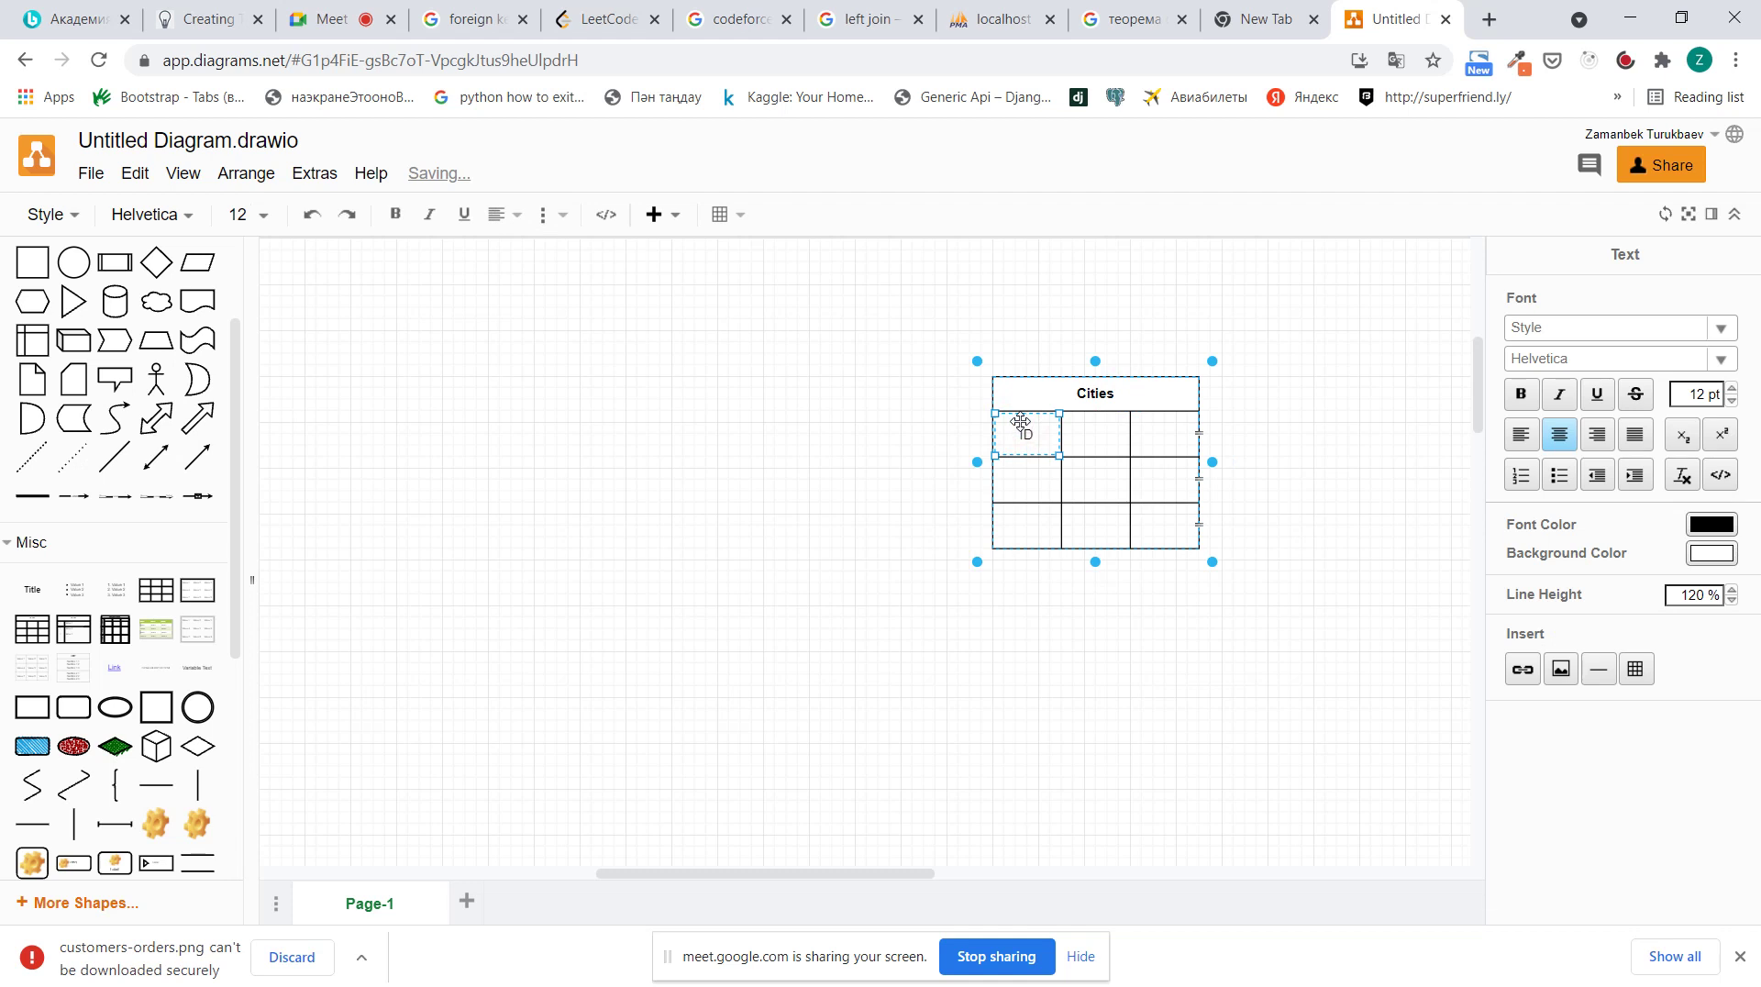
pyautogui.click(1071, 431)
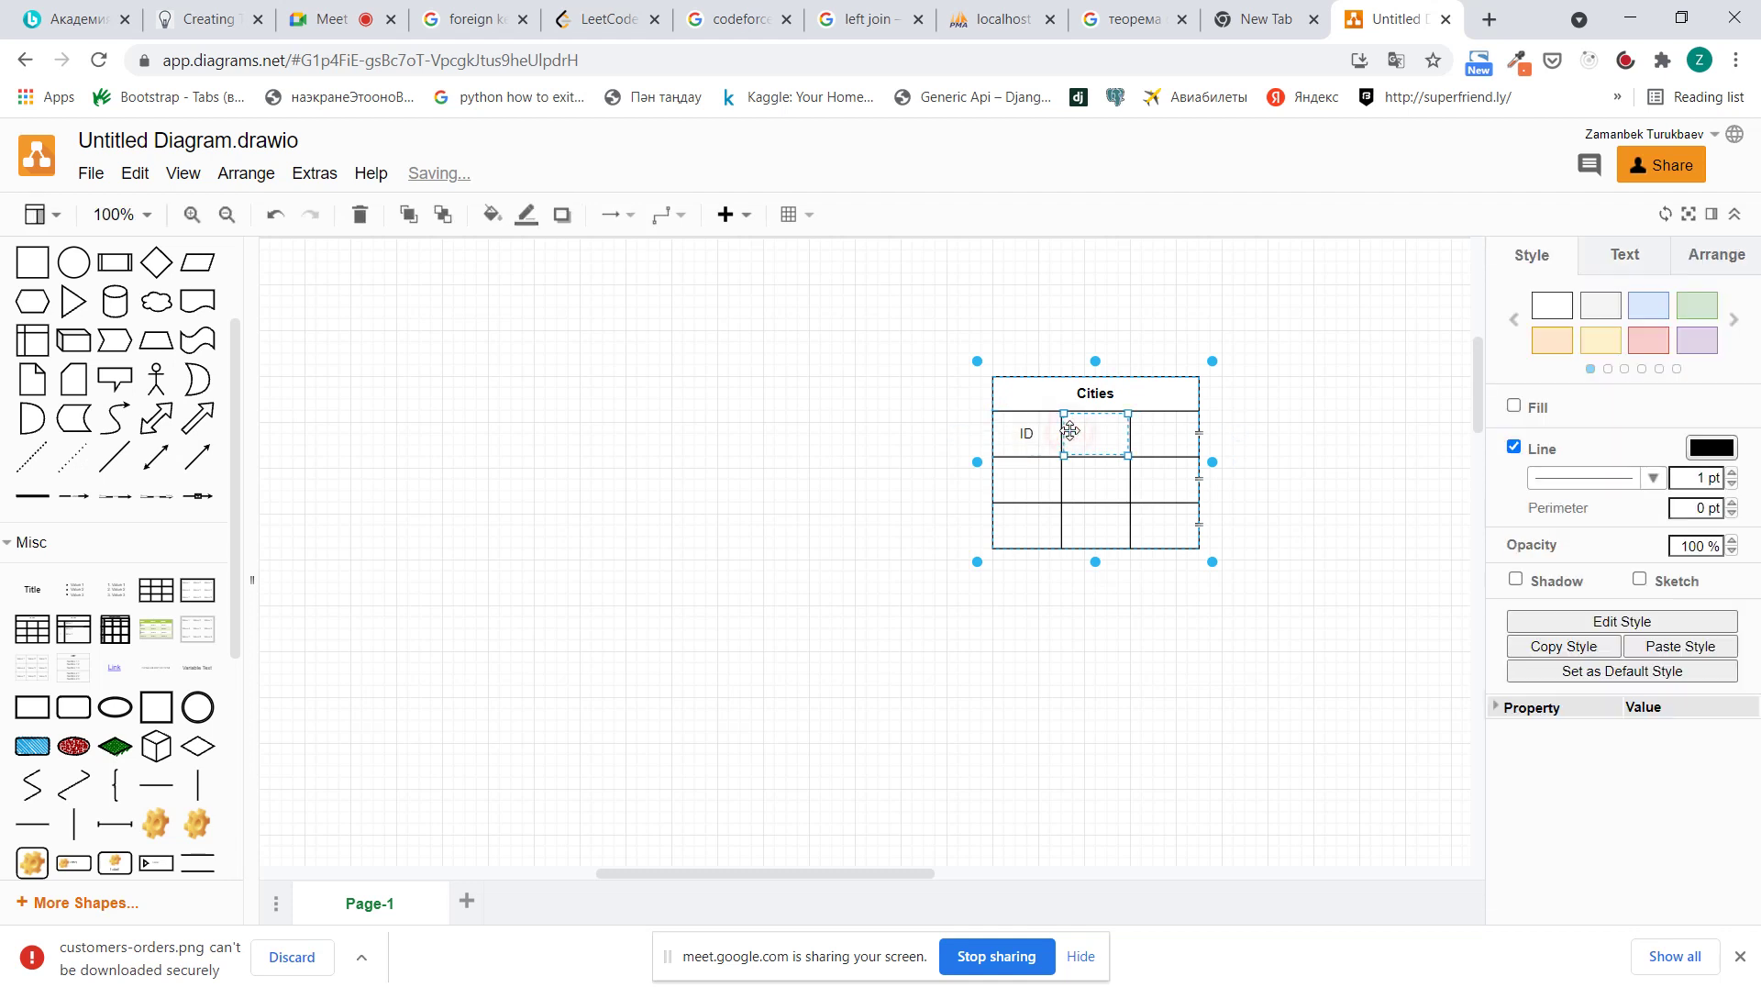
pyautogui.write('NA')
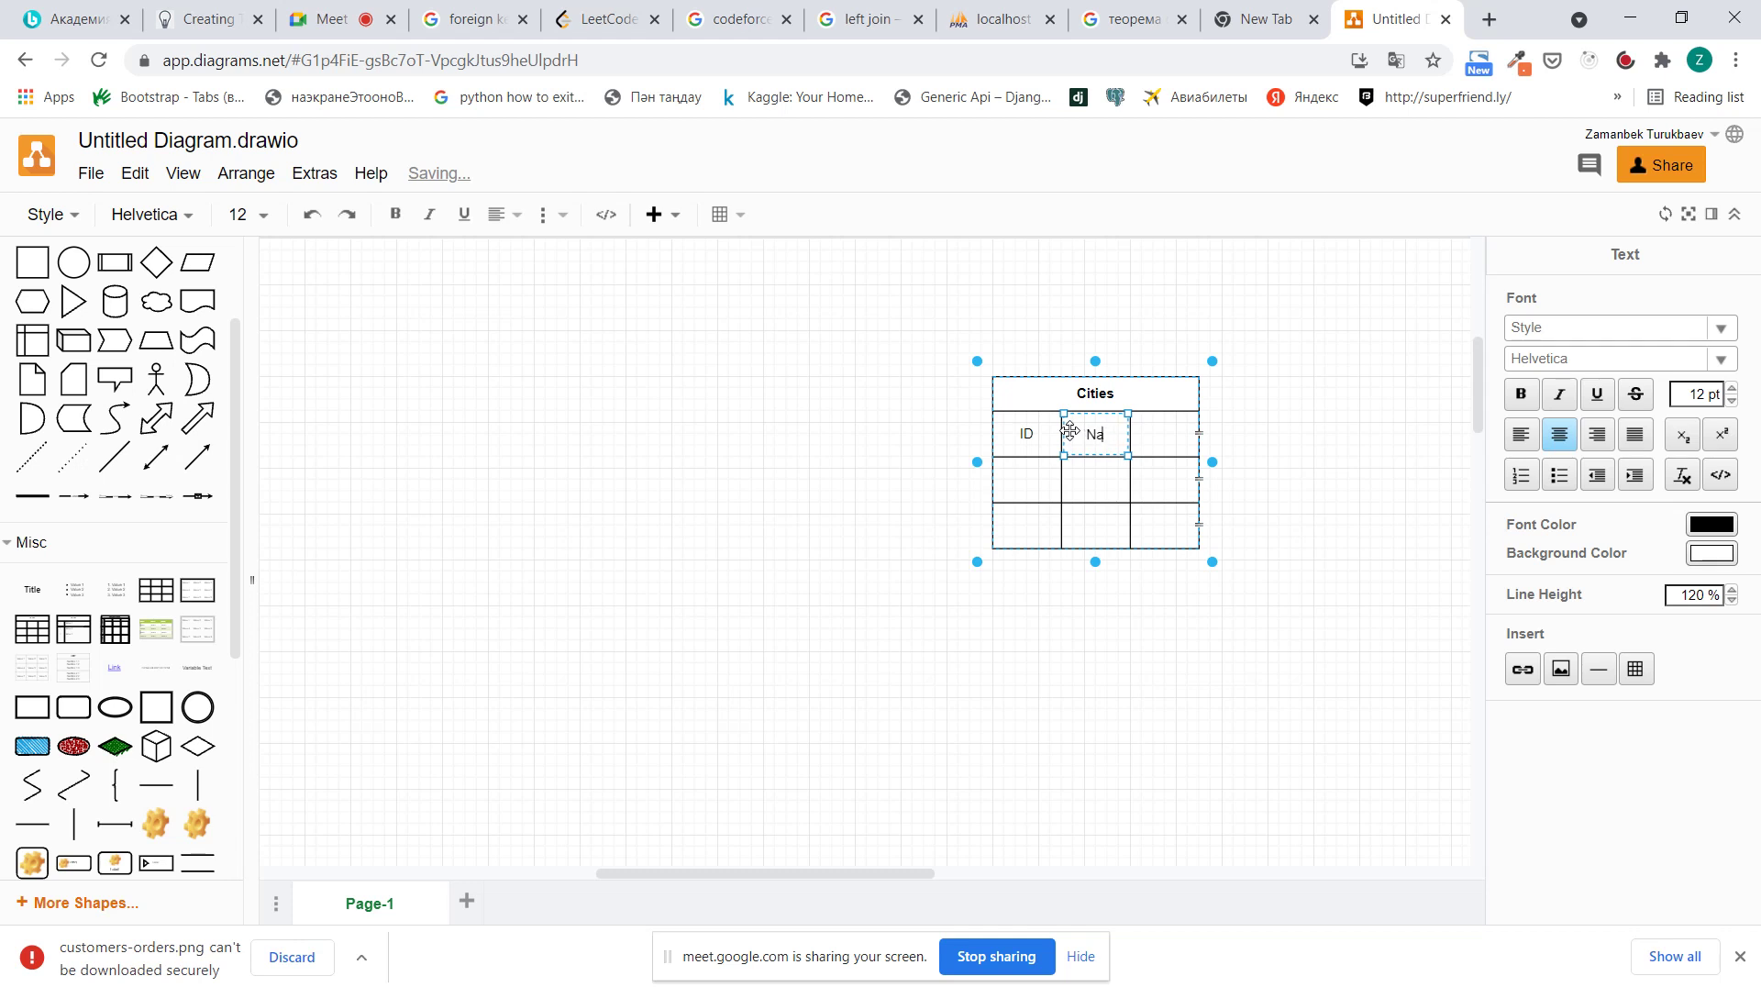
# Fill the second row of the Cities table with ID 1 and the name Astana
pyautogui.click(1036, 472)
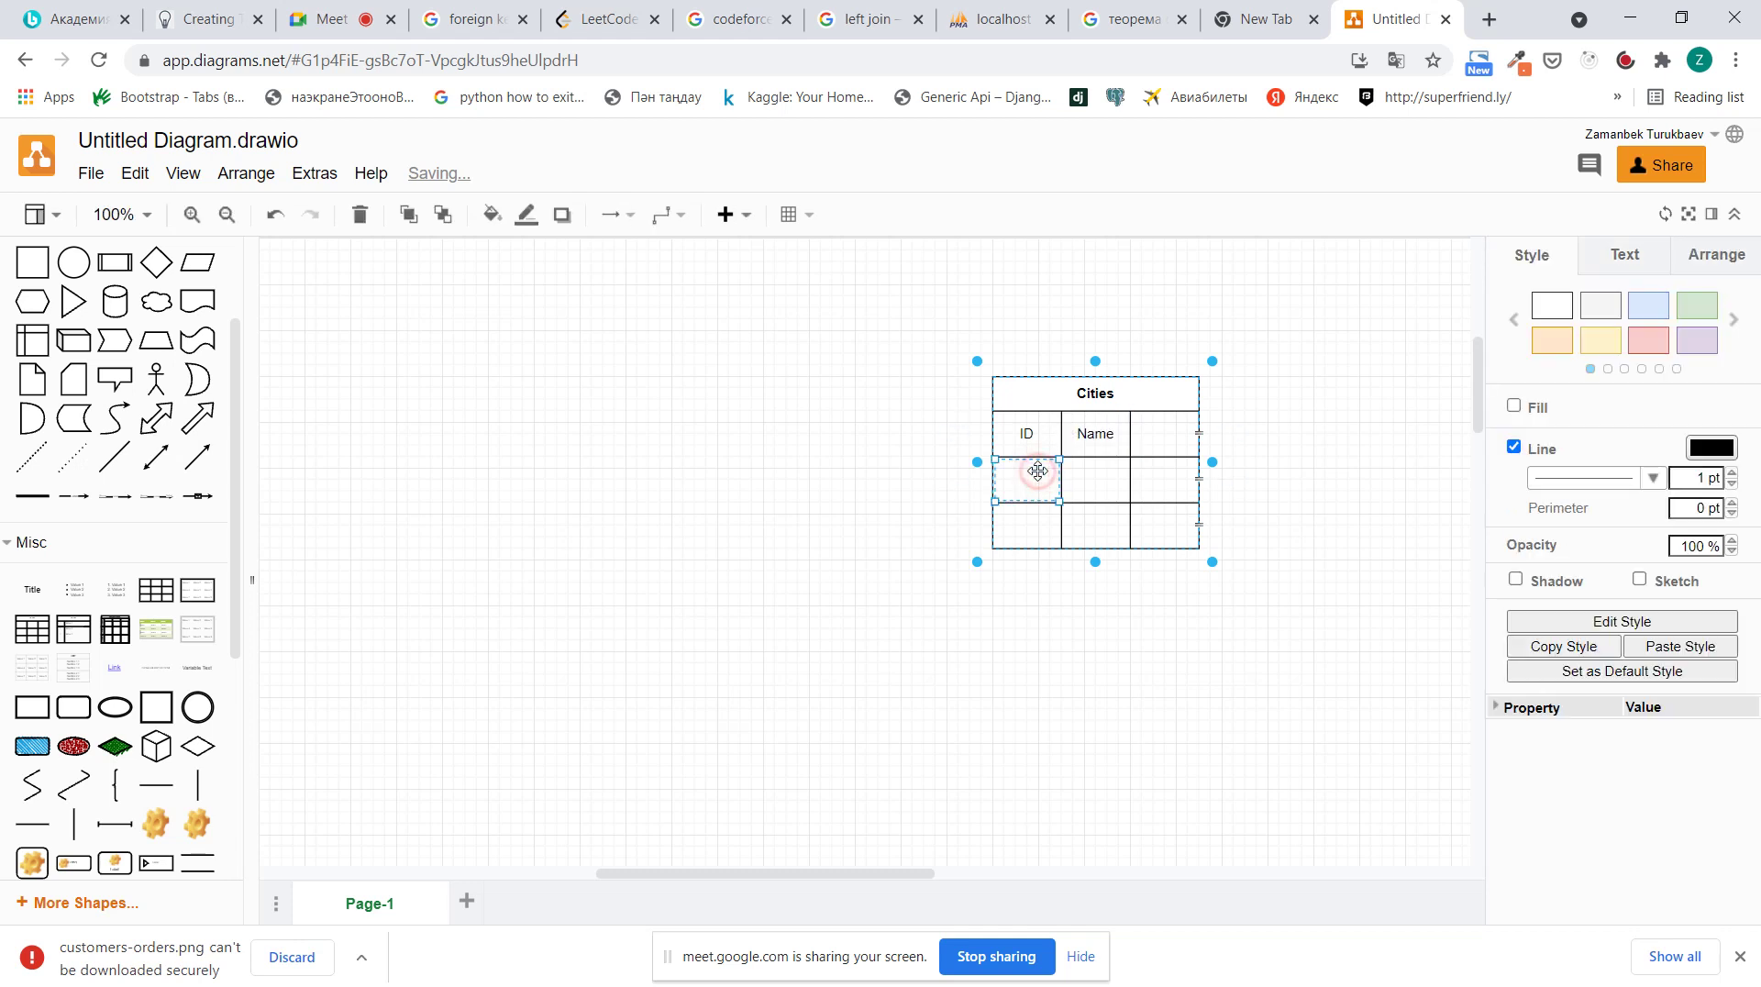
pyautogui.write('1')
pyautogui.click(1076, 489)
pyautogui.click(1082, 486)
pyautogui.write('As')
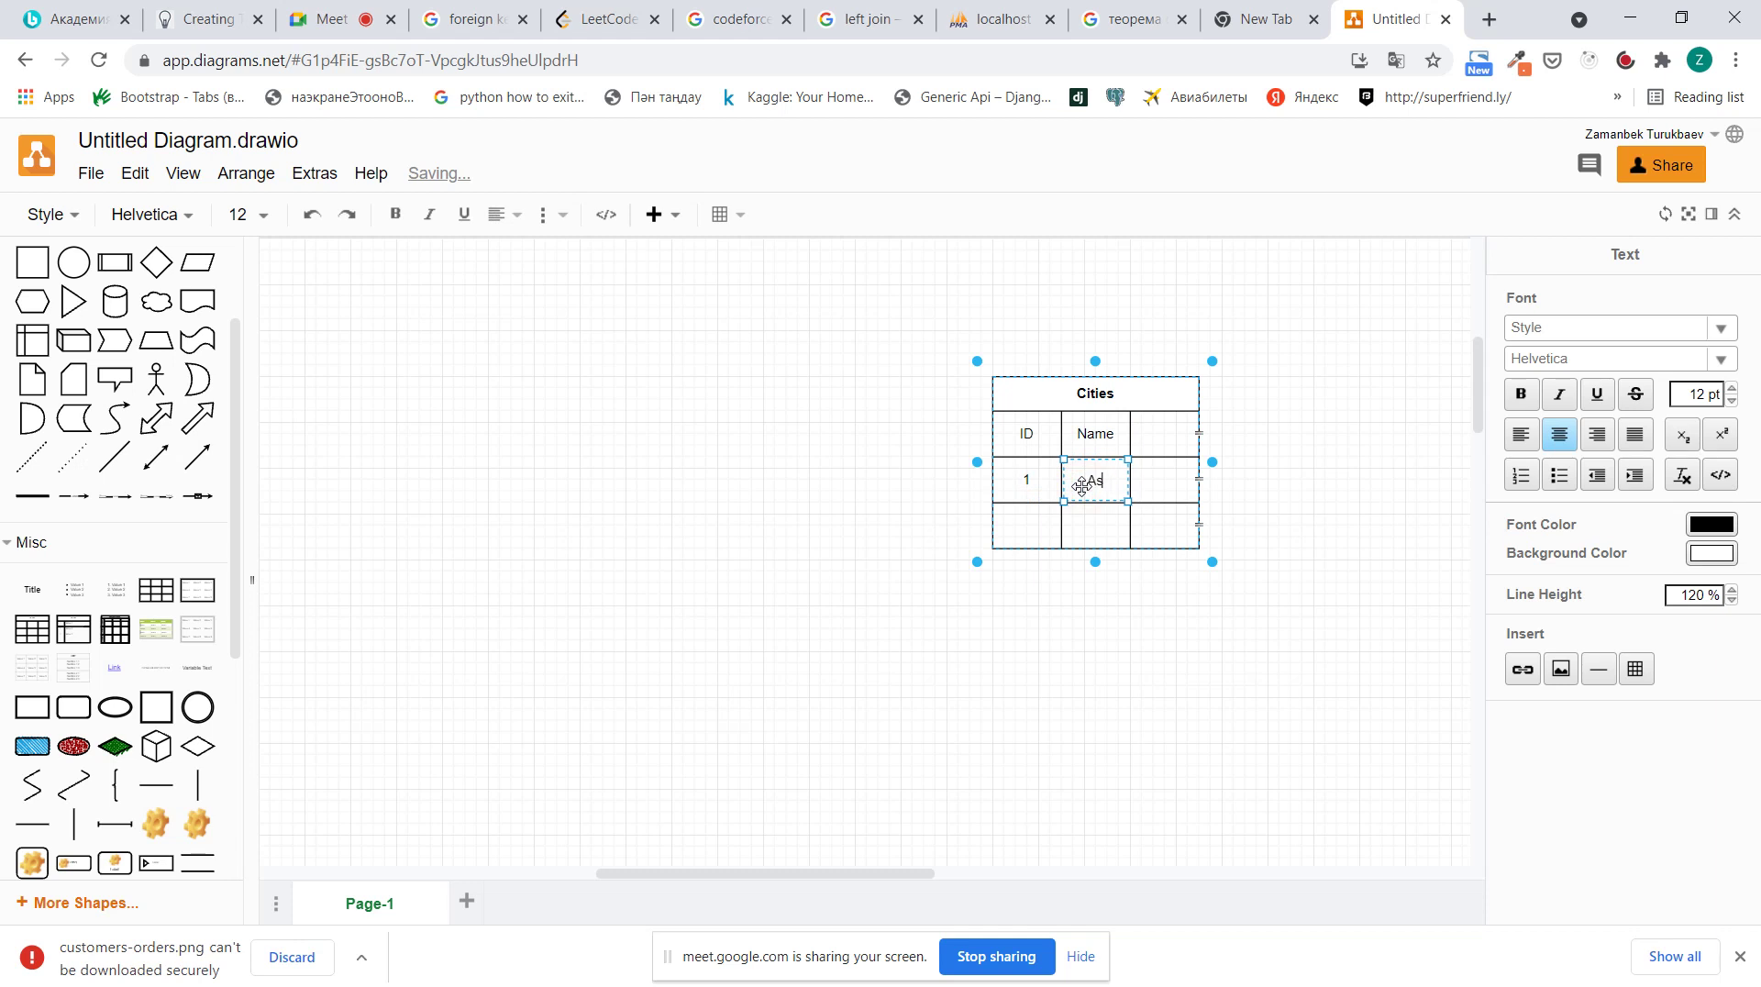
pyautogui.write('tana')
# Fill the third row of the Cities table with ID 2 and the name Almaty
pyautogui.click(1042, 516)
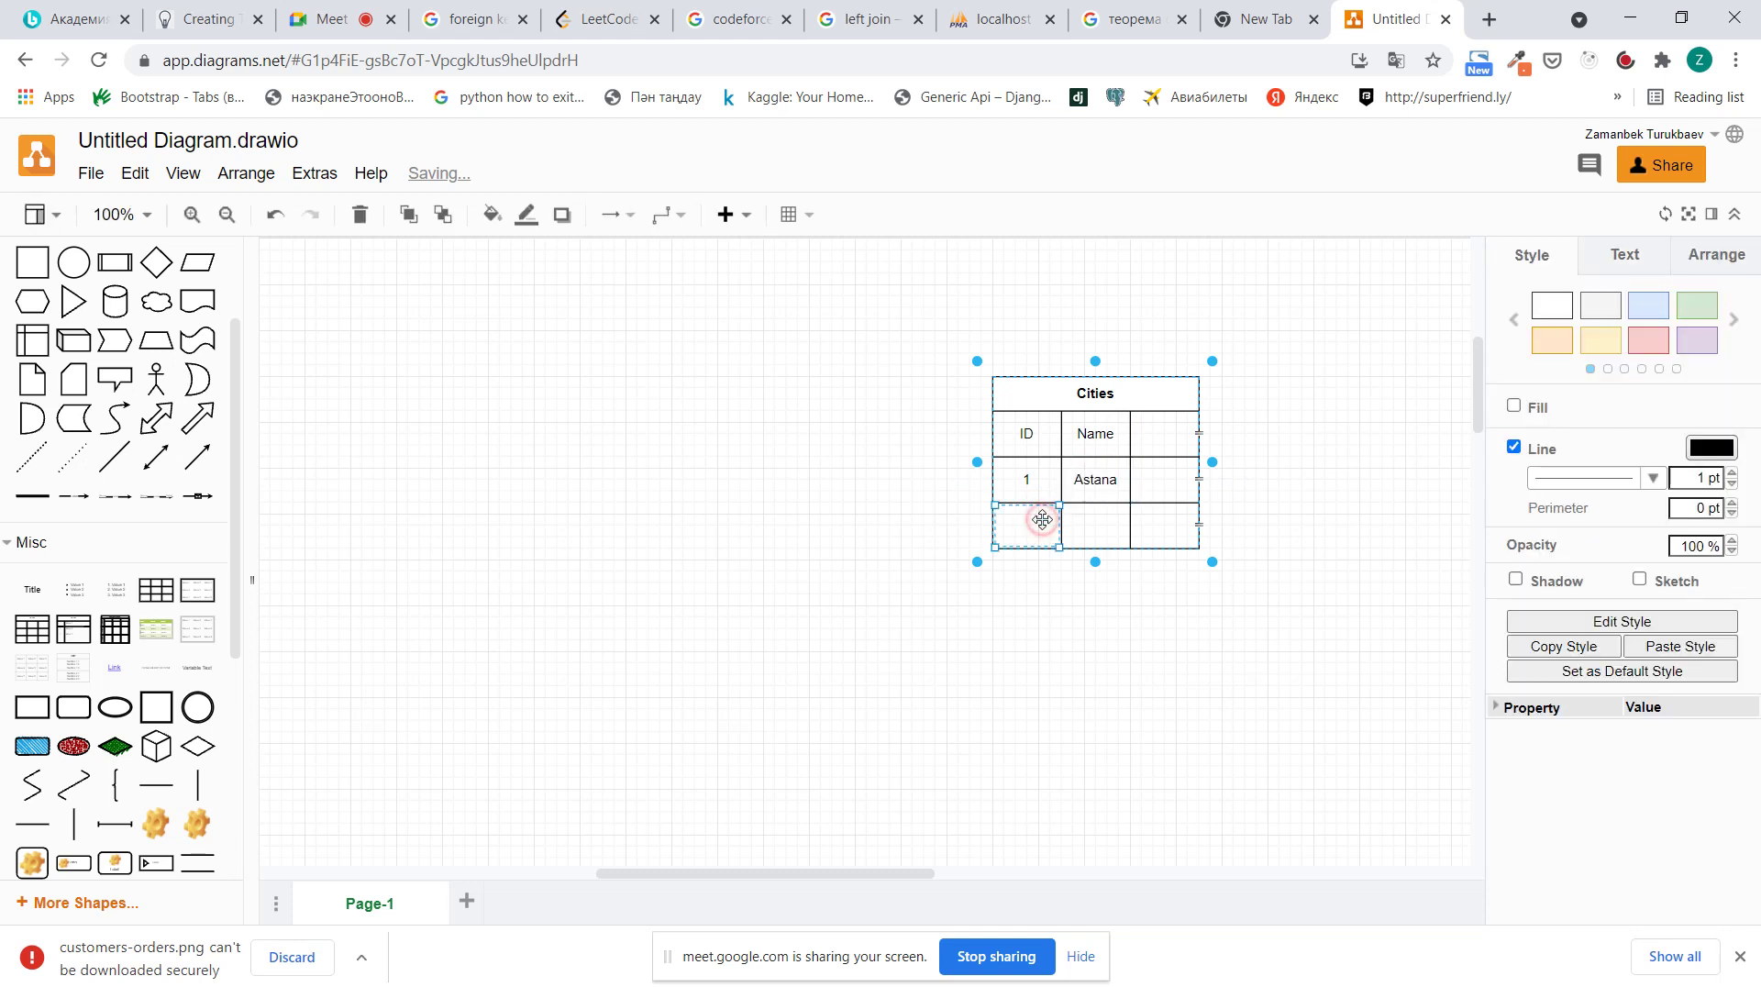
pyautogui.click(1030, 519)
pyautogui.write('2')
pyautogui.click(1095, 528)
pyautogui.click(1095, 530)
pyautogui.write('Almaty')
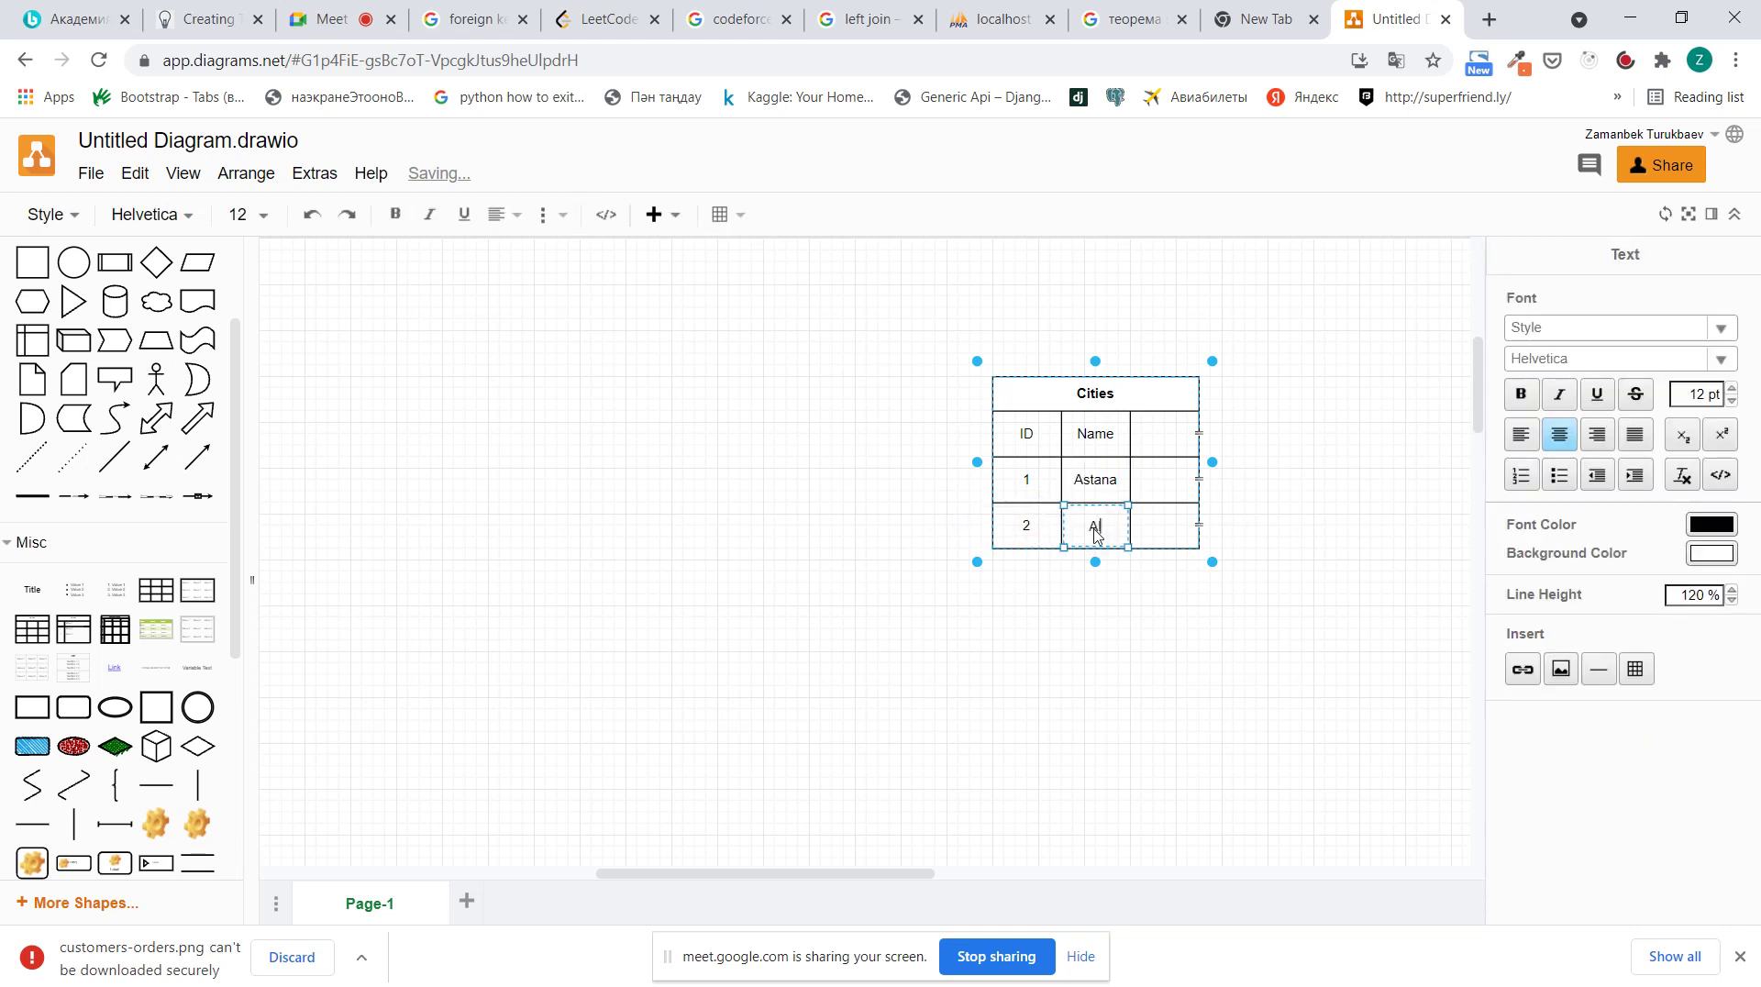
# Place a copy of the Cities table on the left side of the canvas and title it Users
pyautogui.click(1028, 383)
pyautogui.moveTo(1028, 383); pyautogui.dragTo(440, 411)
pyautogui.doubleClick(496, 406)
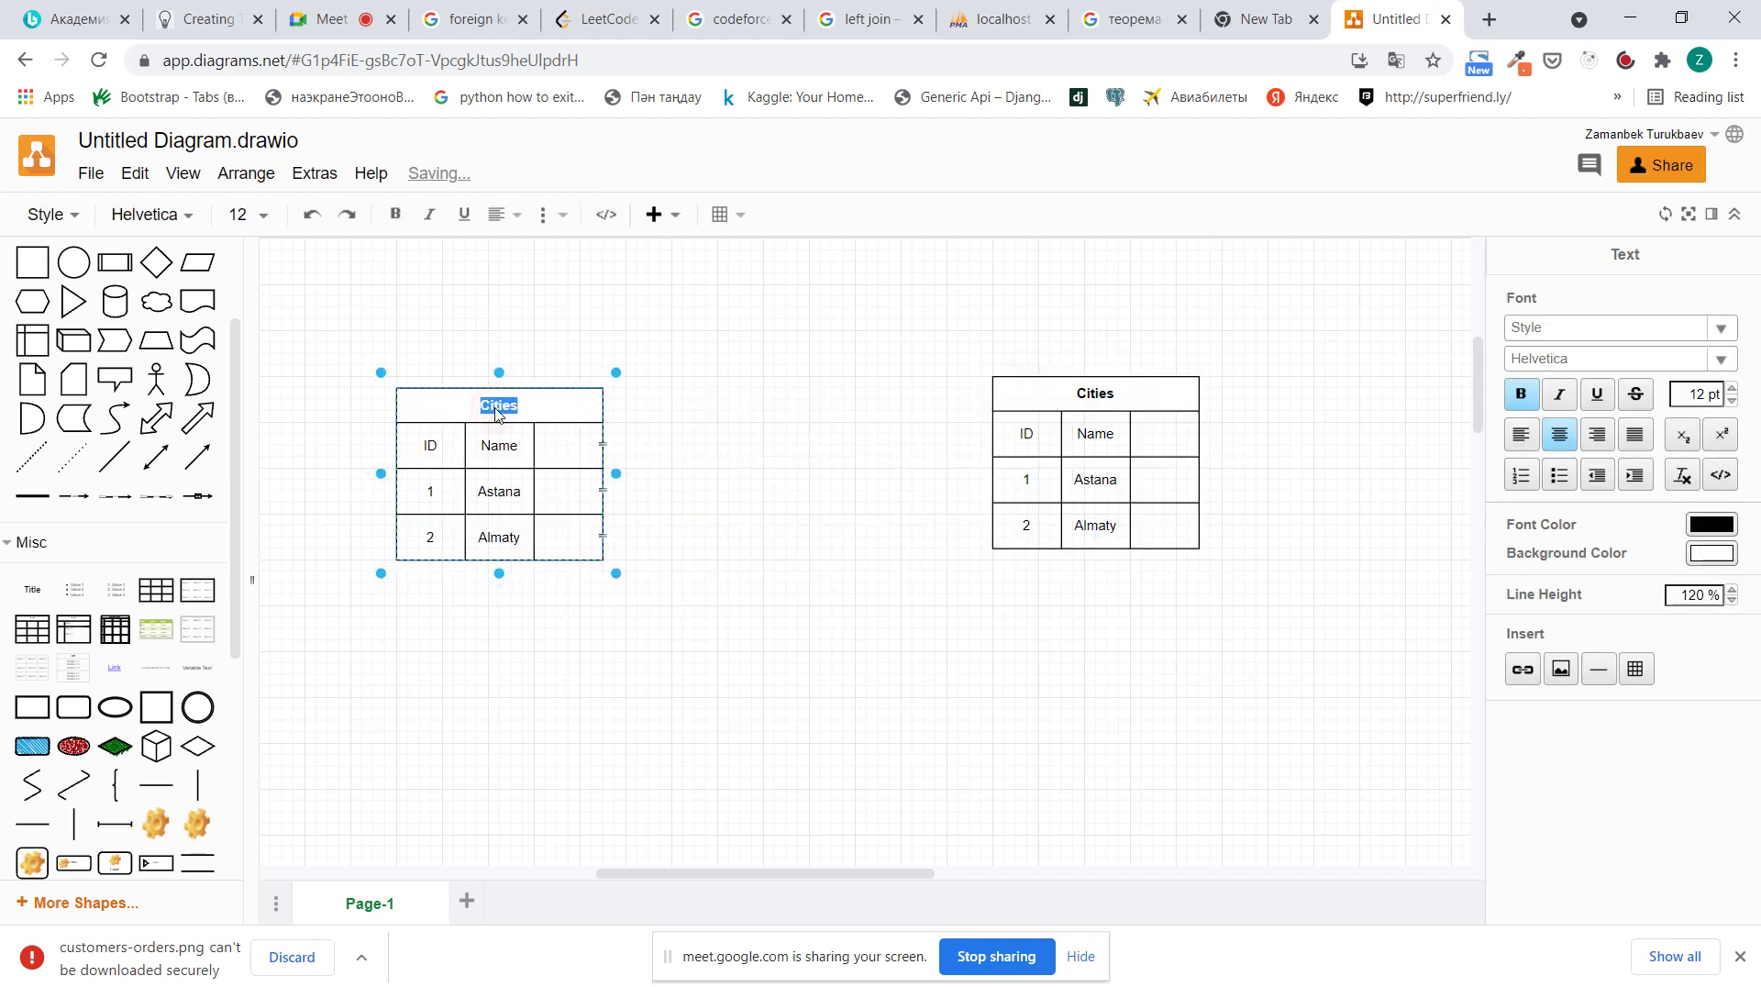
pyautogui.write('users')
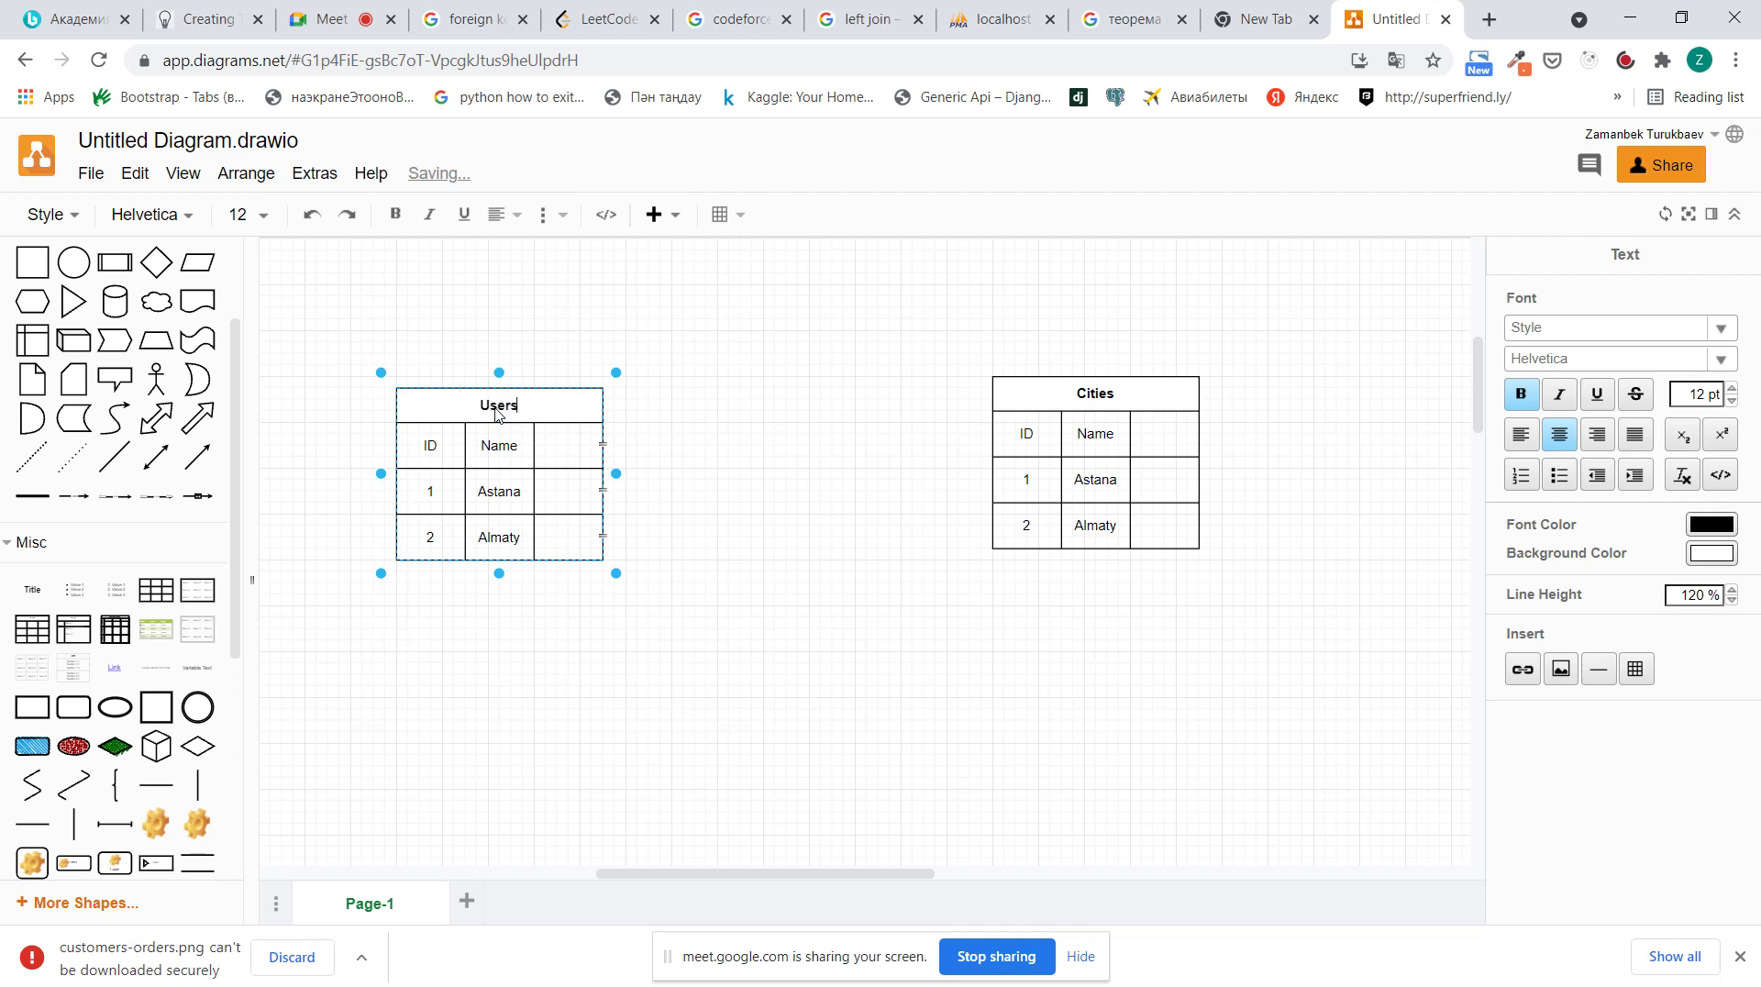
pyautogui.click(449, 442)
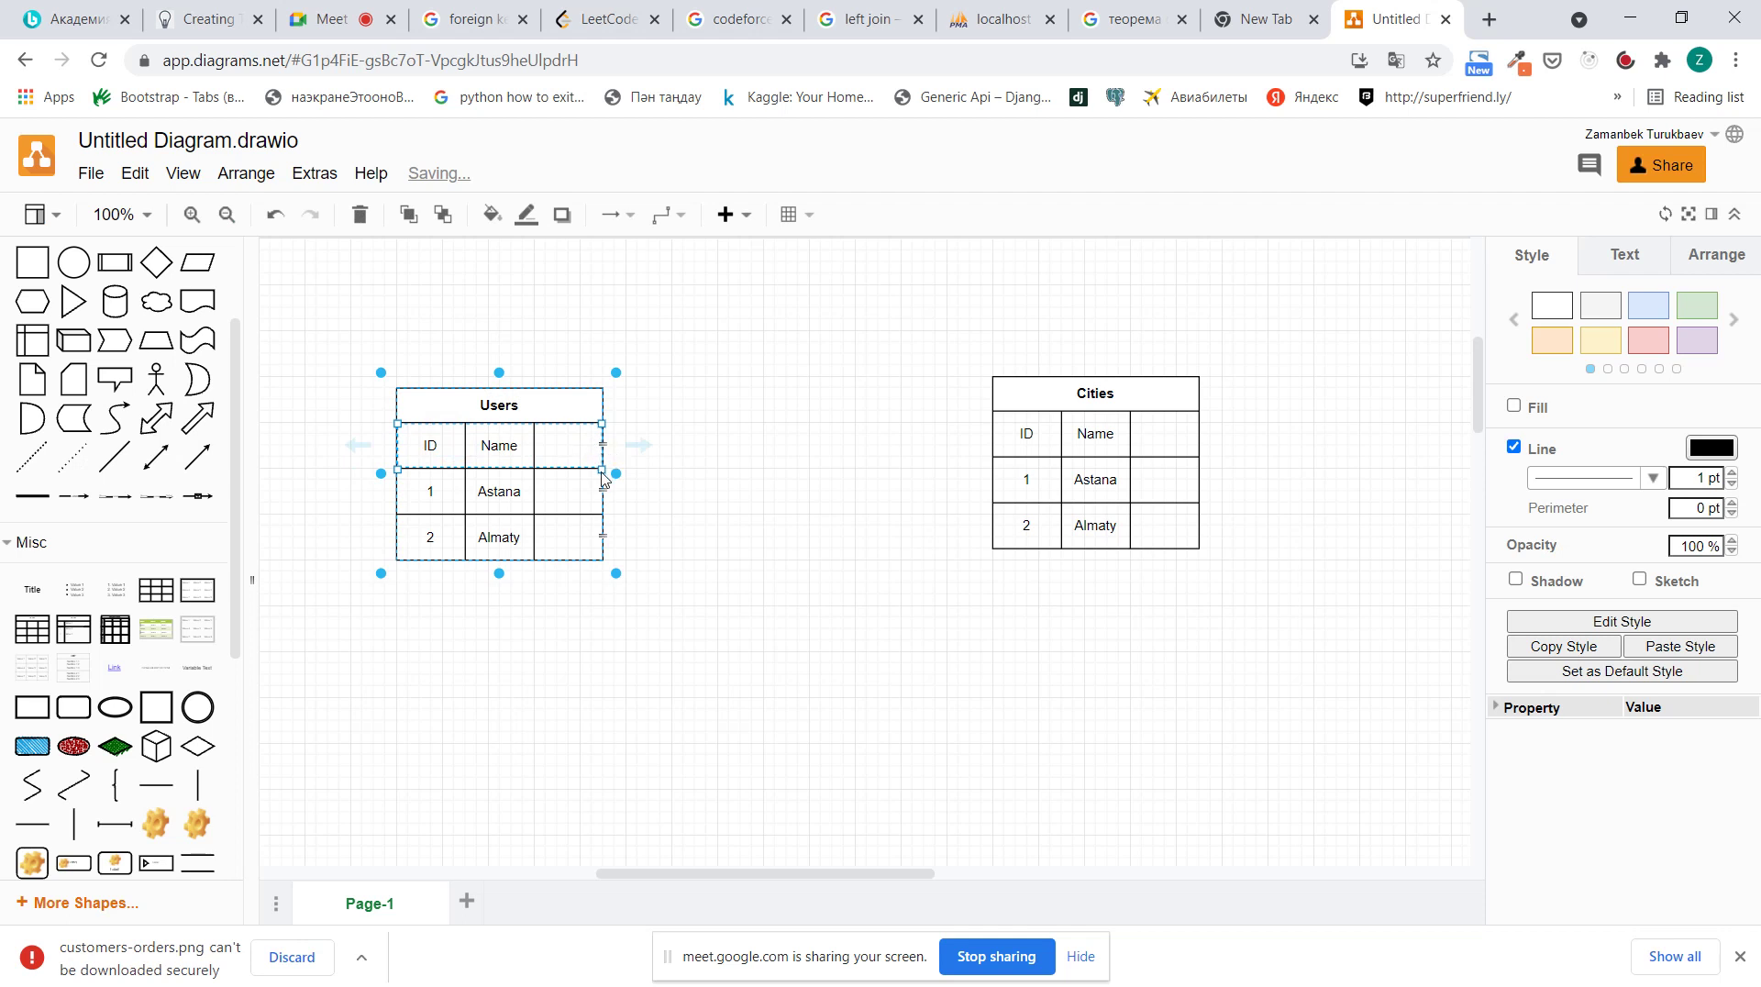
# Widen the Users table to give its three columns more room
pyautogui.moveTo(603, 476); pyautogui.dragTo(654, 464)
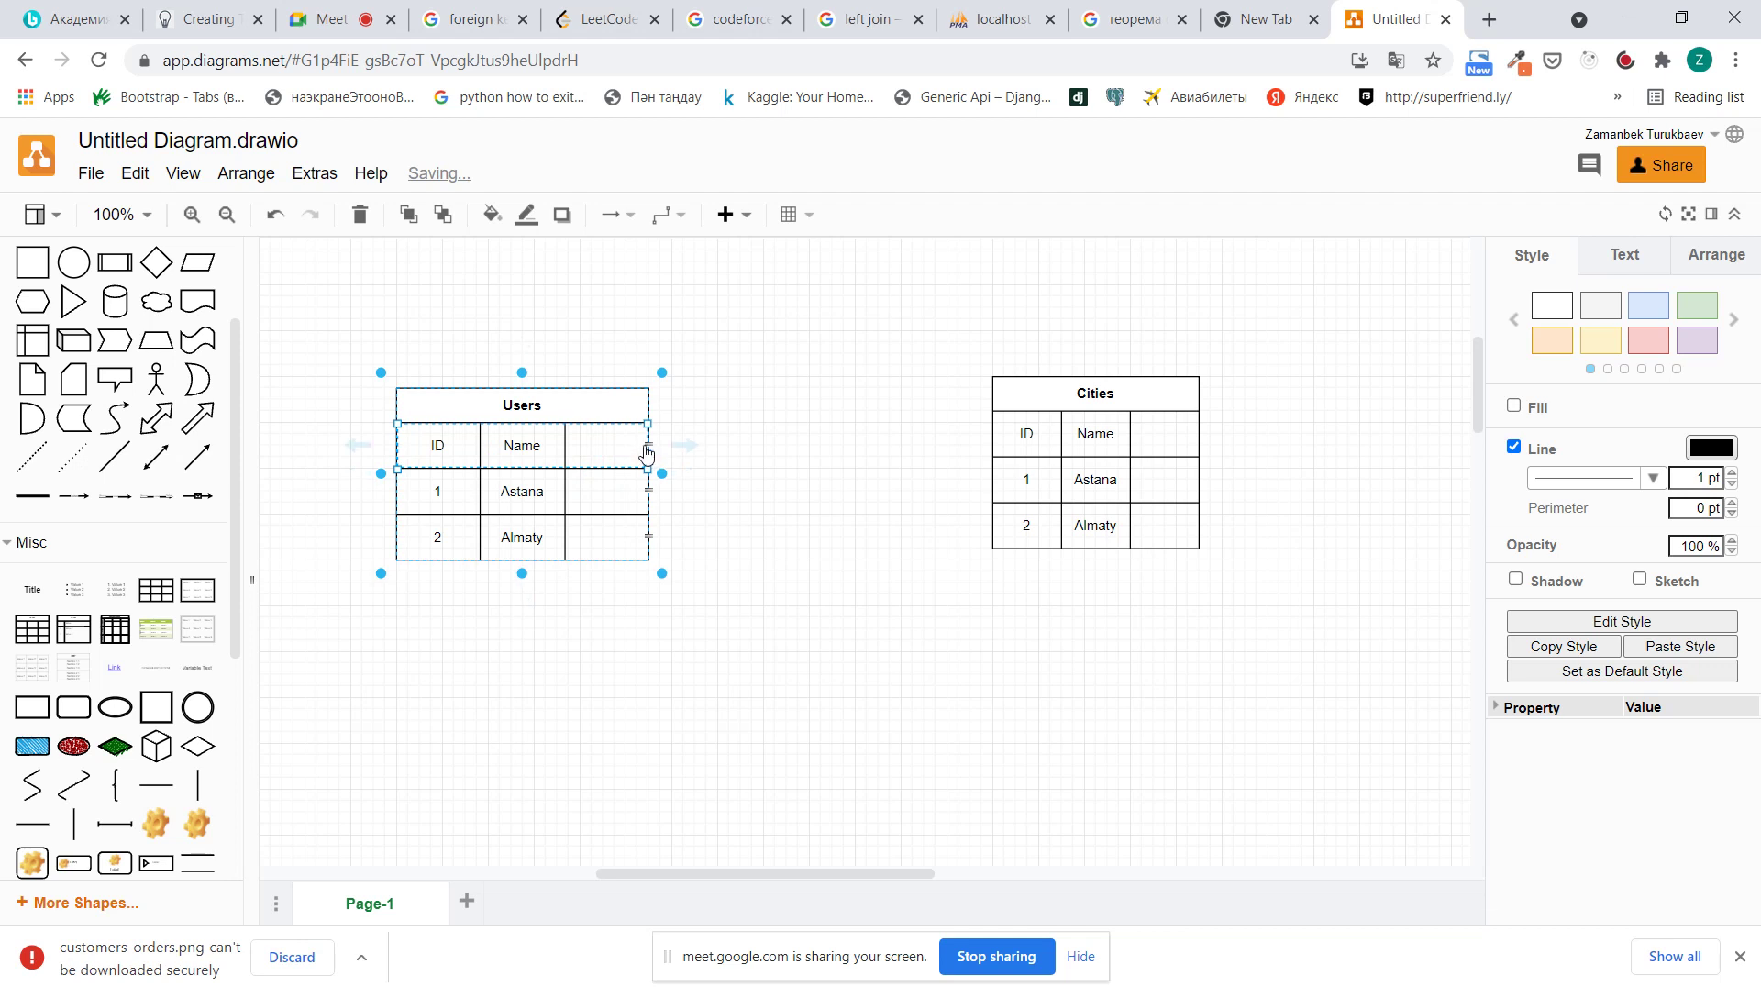
pyautogui.rightClick(650, 449)
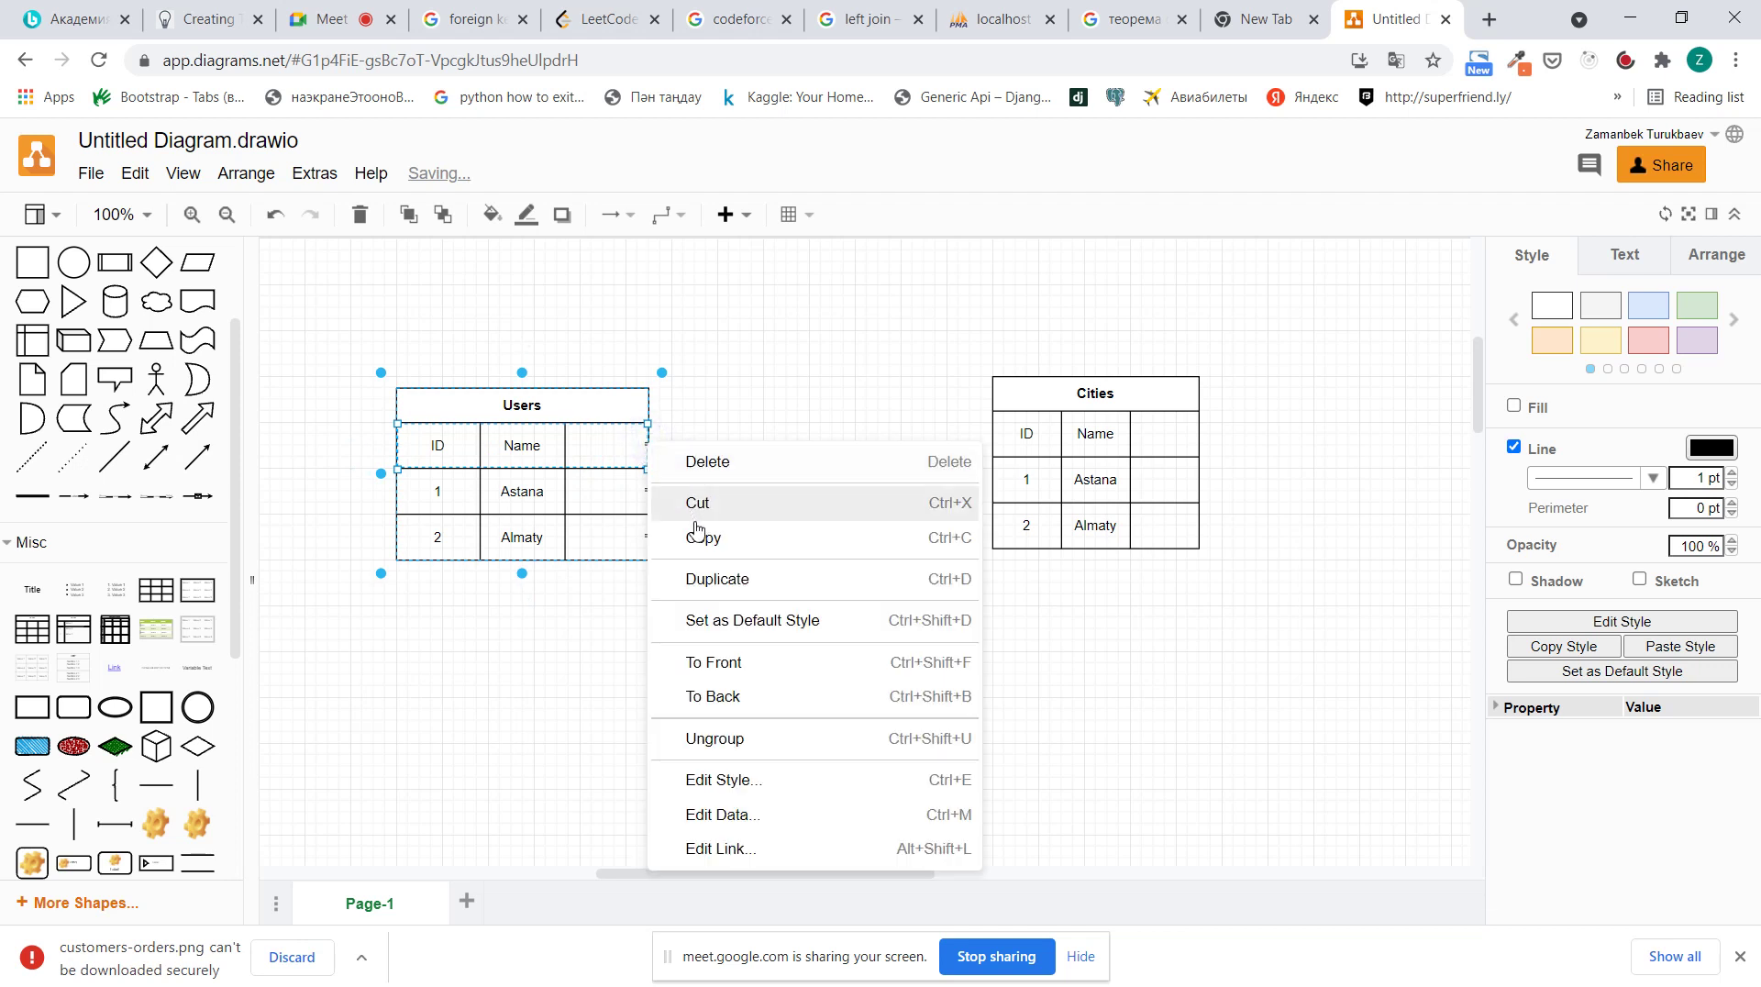
pyautogui.click(609, 456)
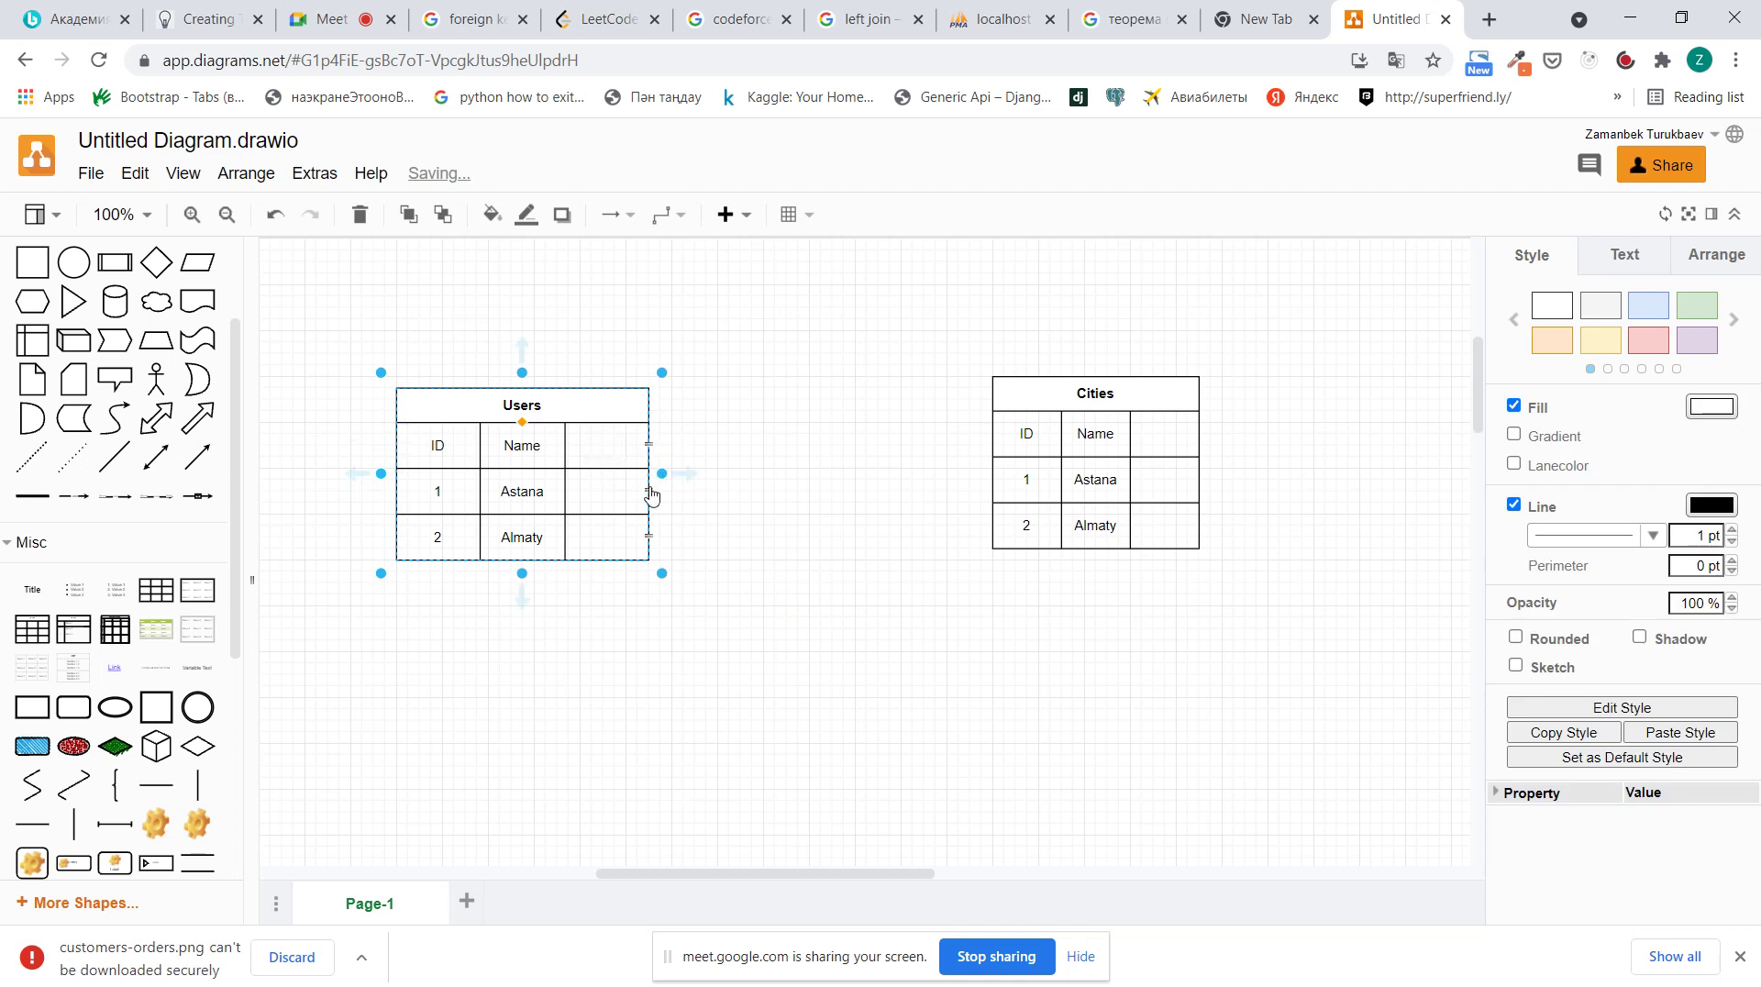
pyautogui.moveTo(648, 491); pyautogui.dragTo(675, 494)
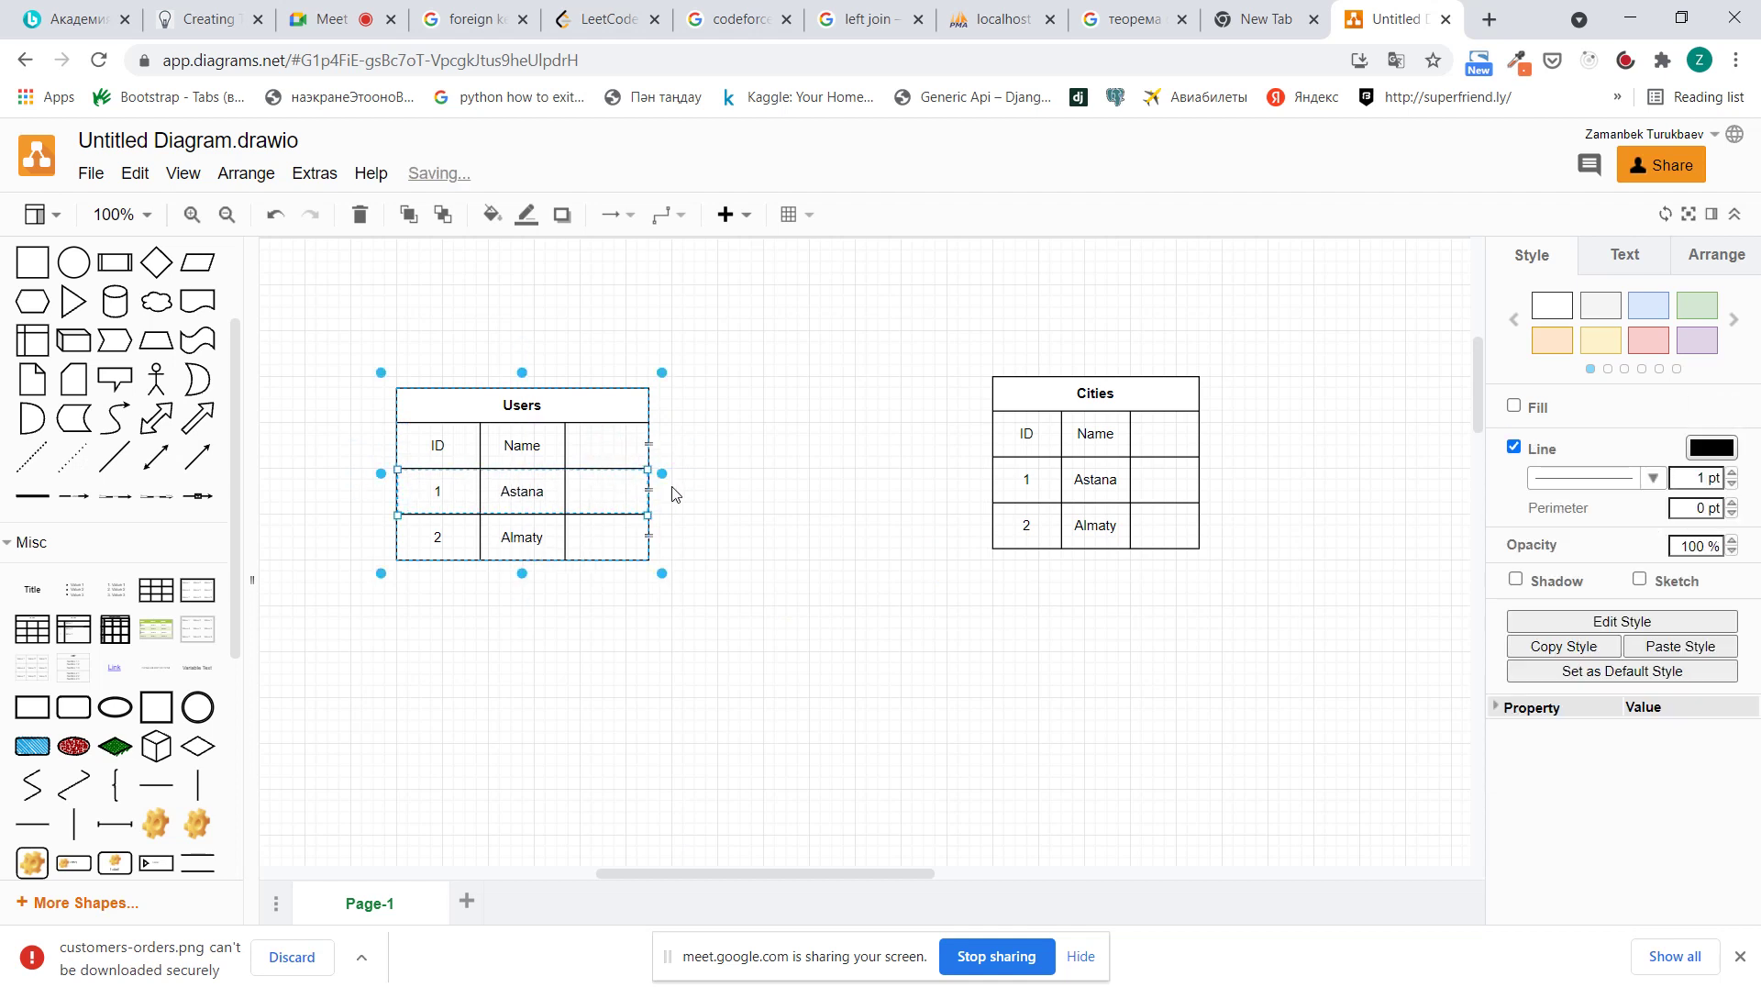
# Set the second column heading of the Users table to Email
pyautogui.click(629, 459)
pyautogui.click(597, 418)
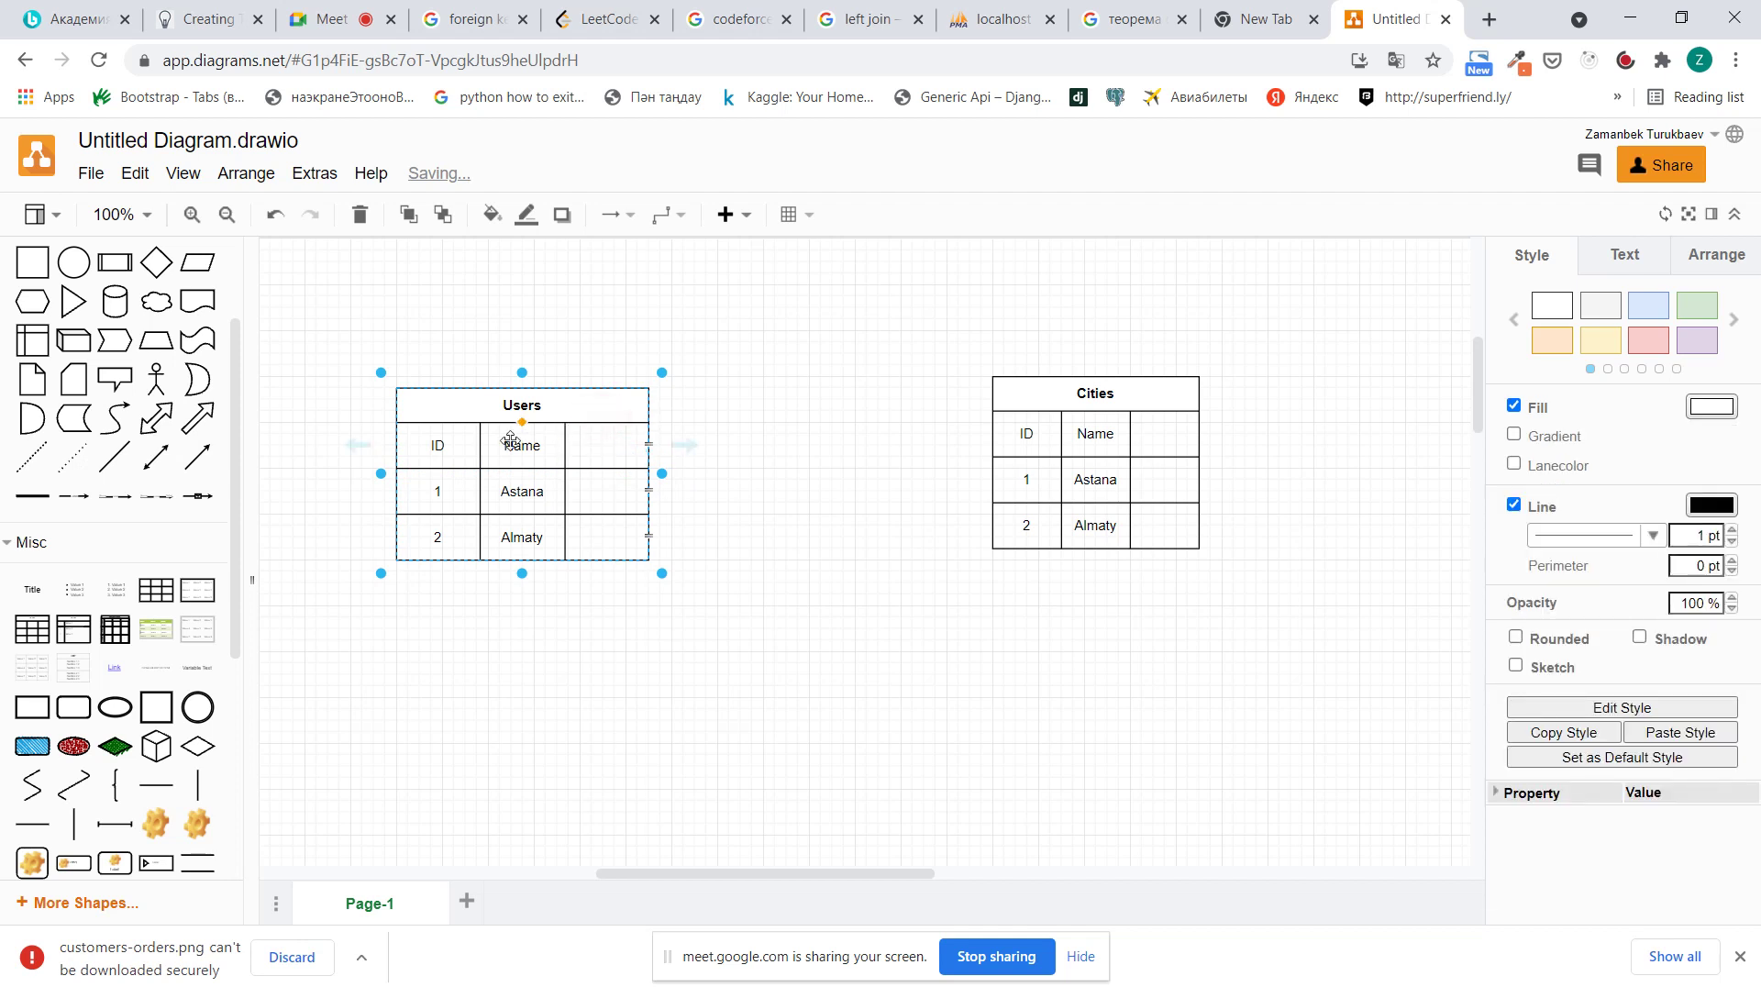
pyautogui.click(454, 444)
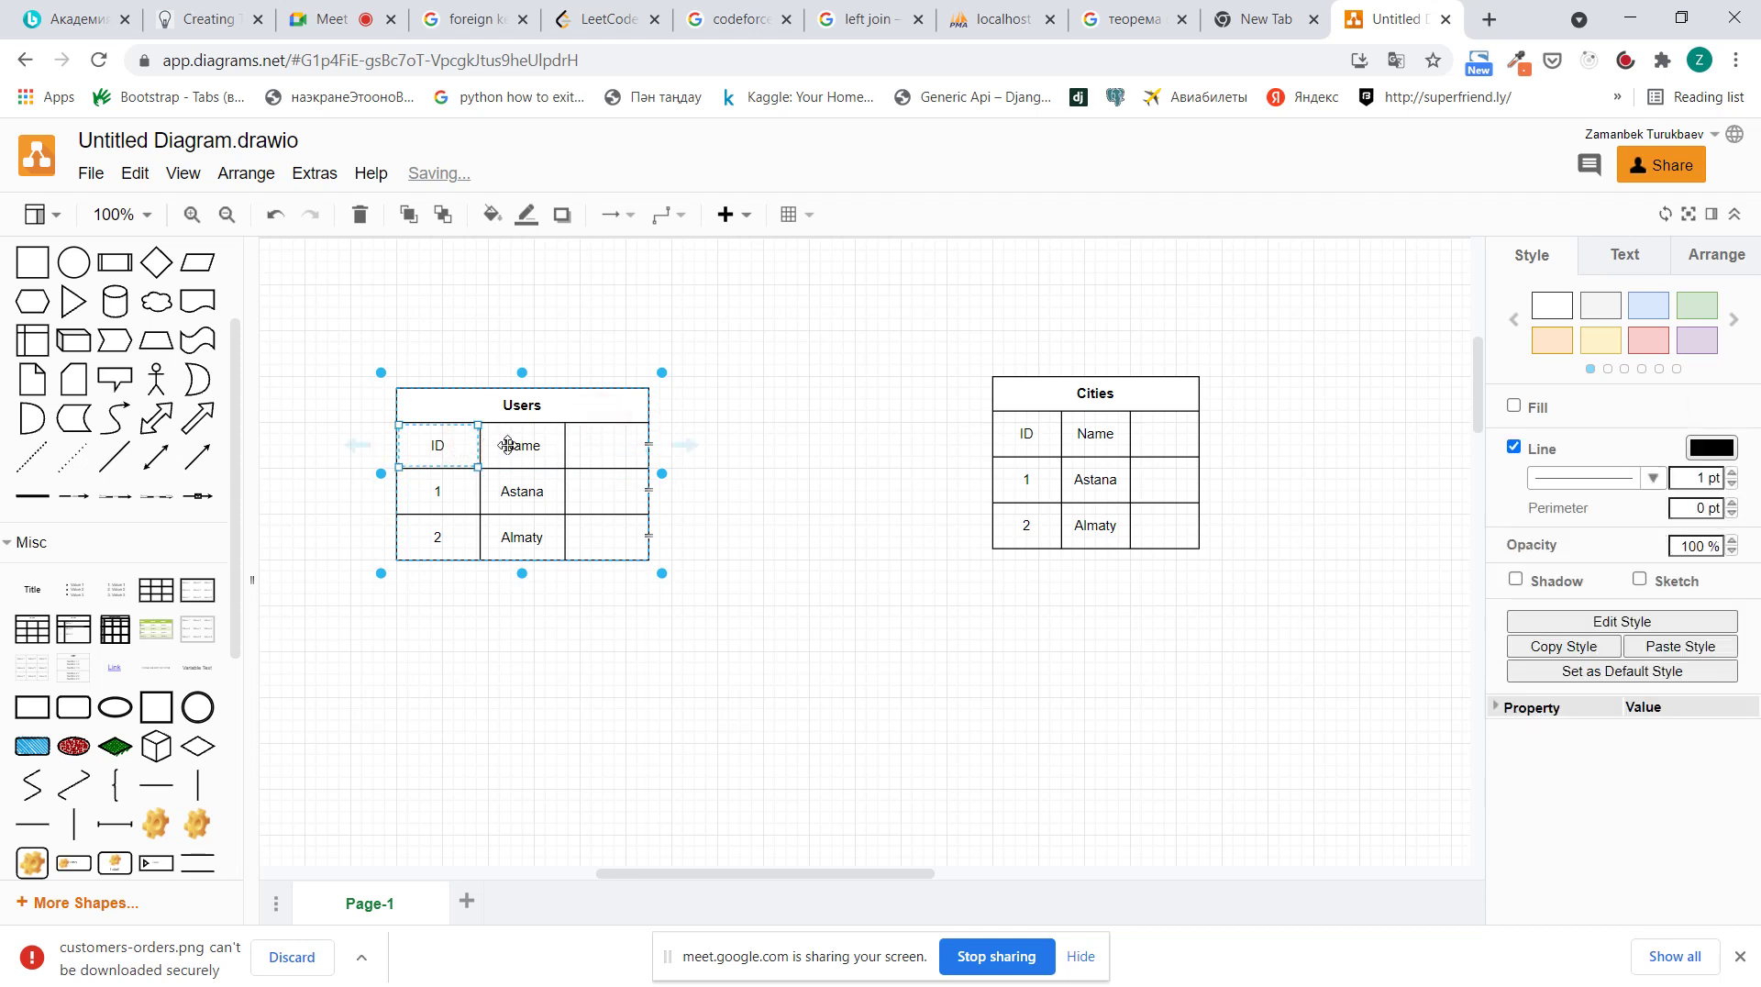
pyautogui.click(463, 486)
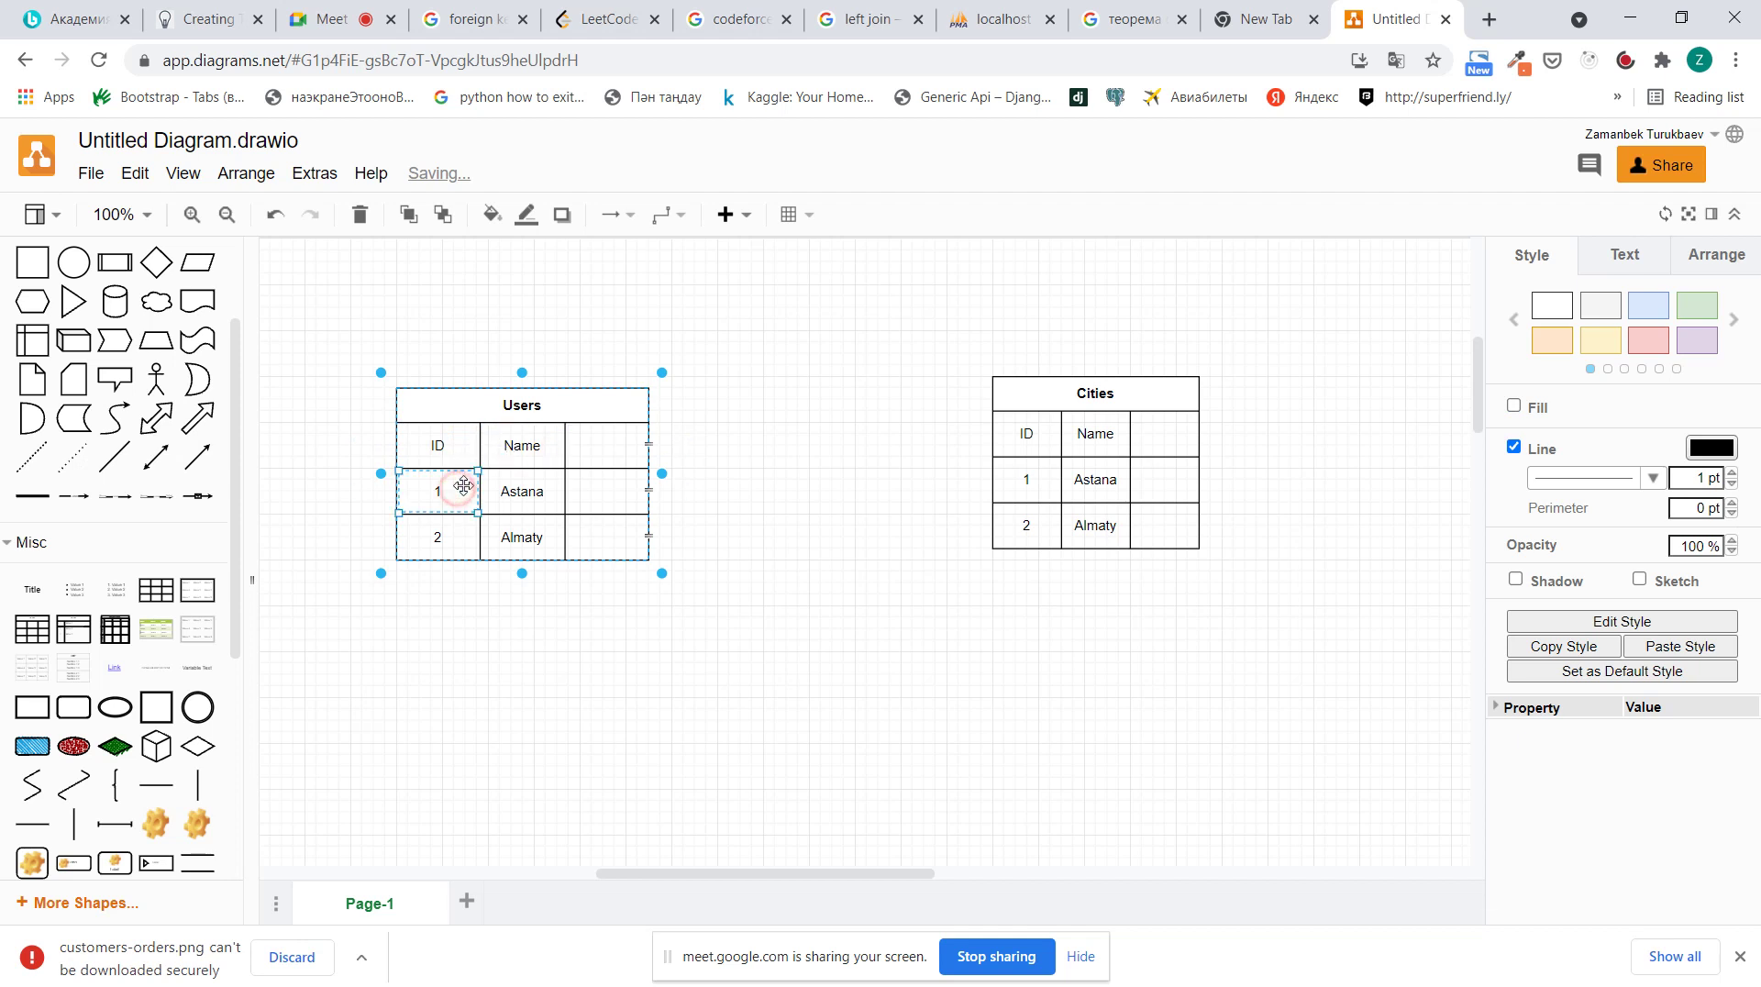
pyautogui.doubleClick(517, 451)
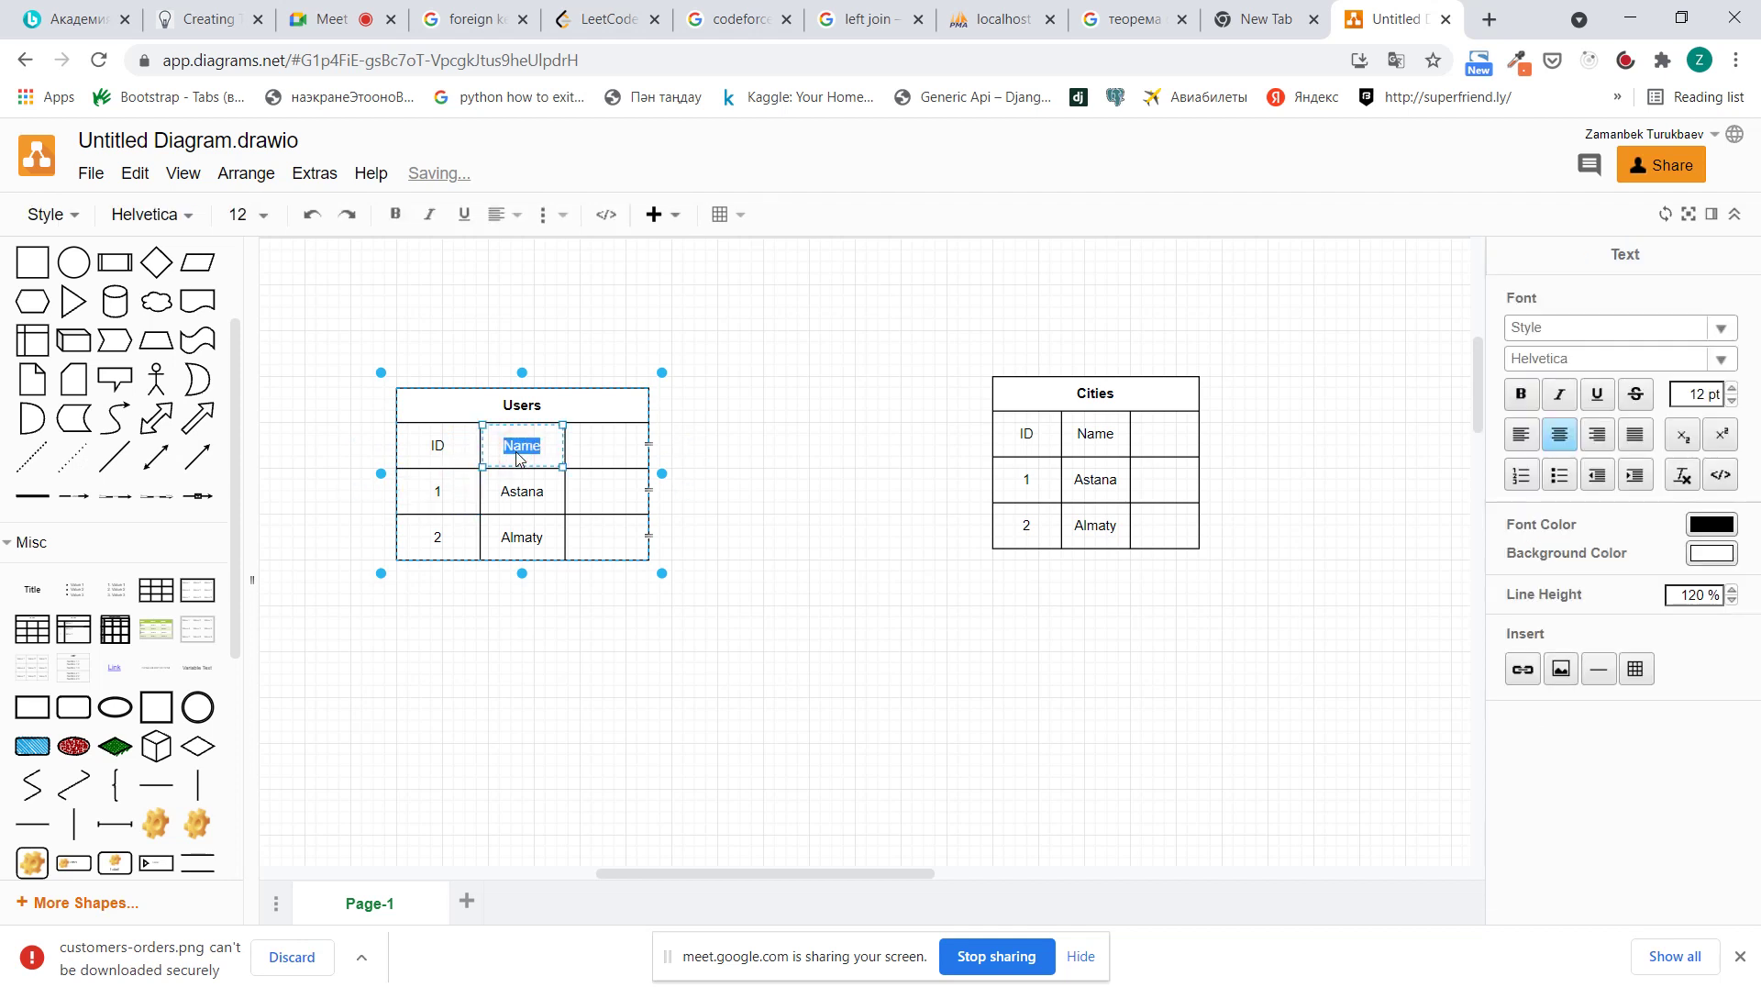
pyautogui.write('Email')
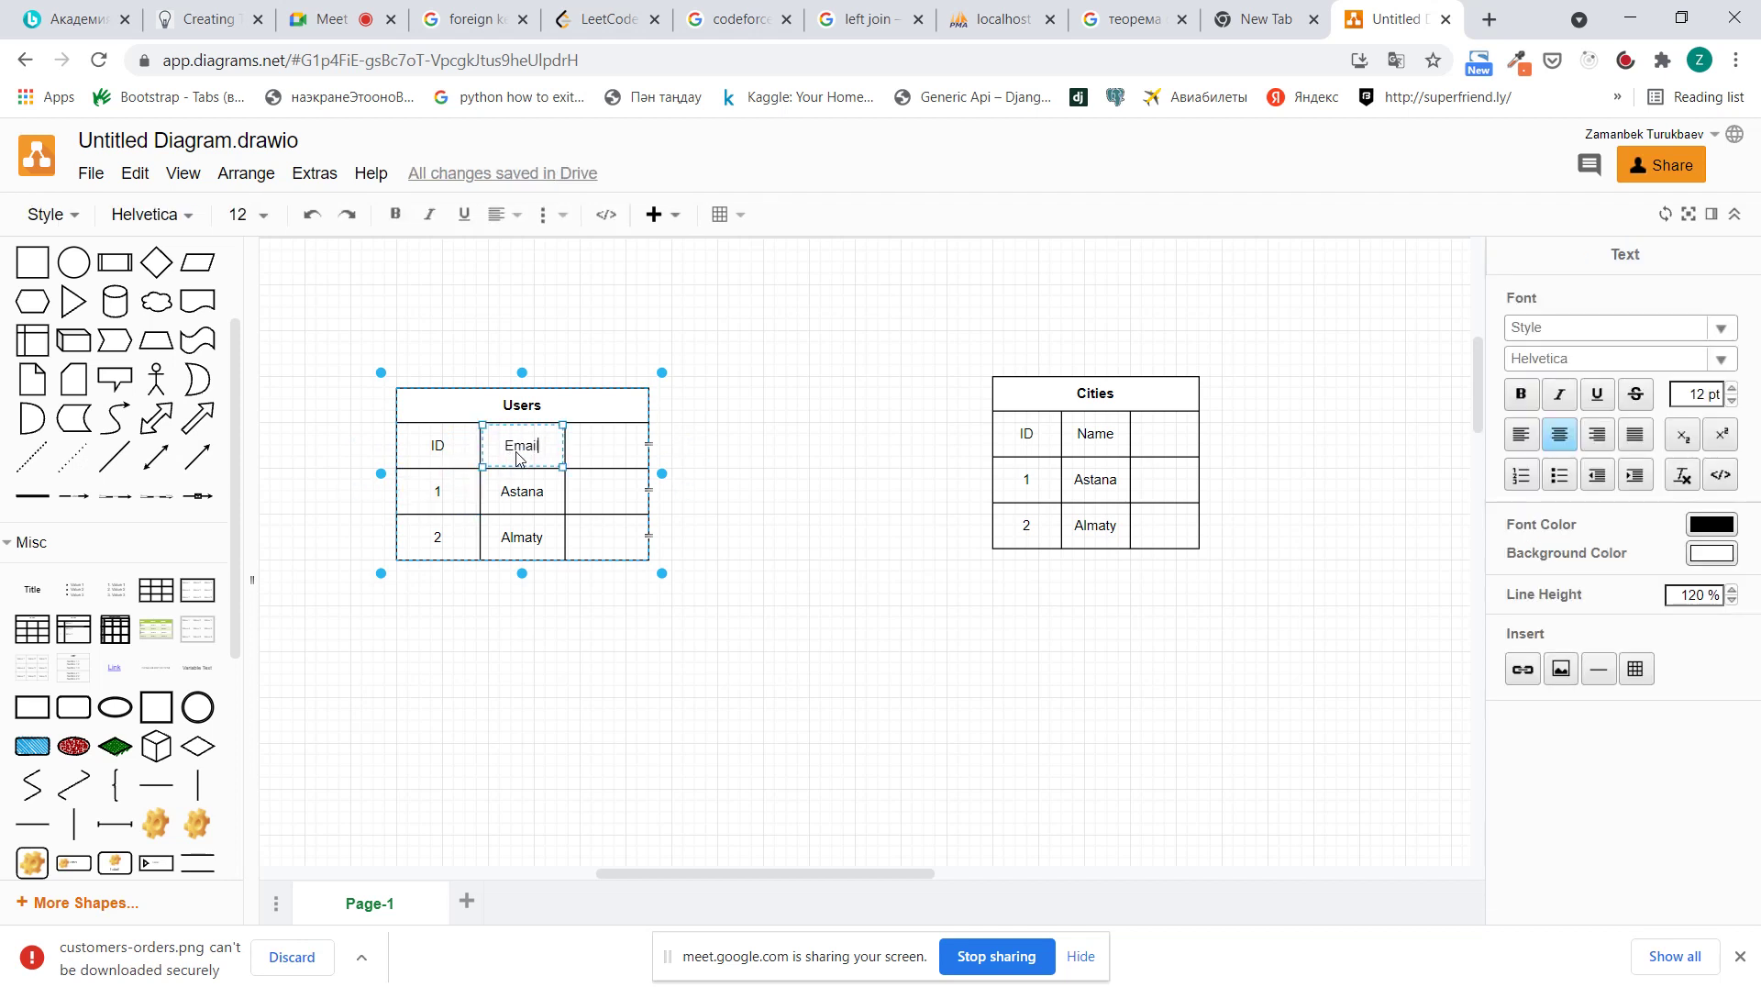
# Clear Astana from the Users table's first data row and change the second column heading to Name
pyautogui.doubleClick(519, 492)
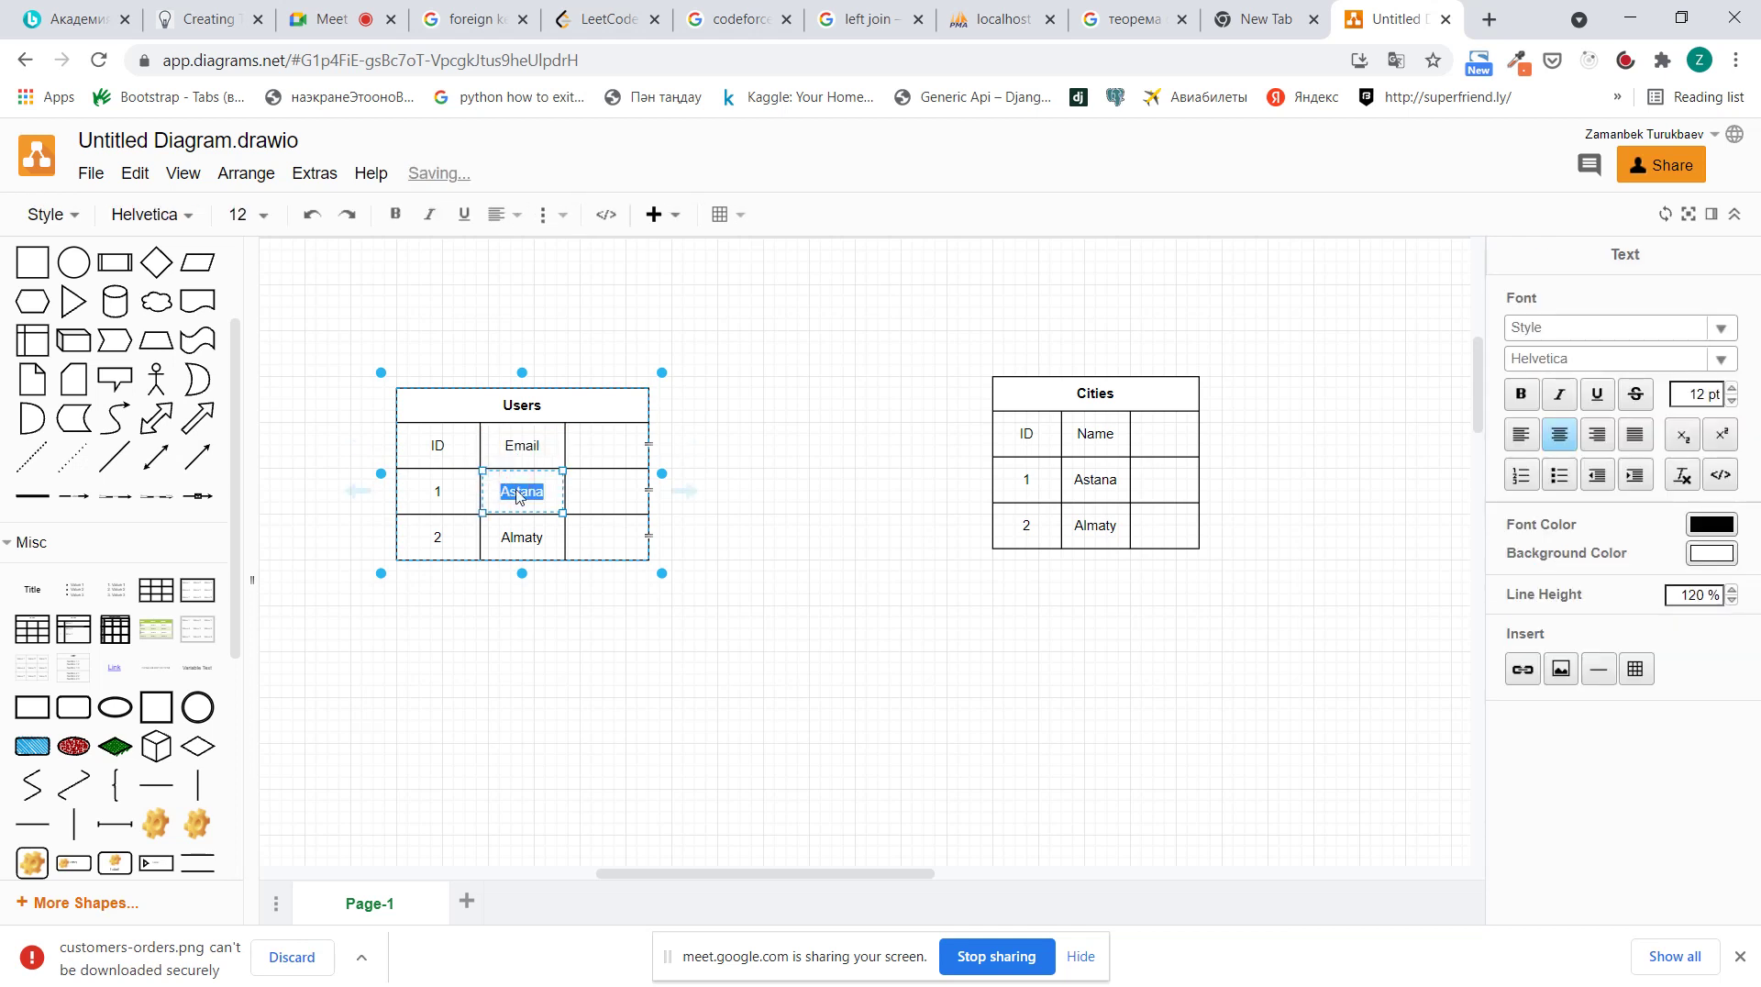
pyautogui.press('BackSpace')
pyautogui.click(524, 456)
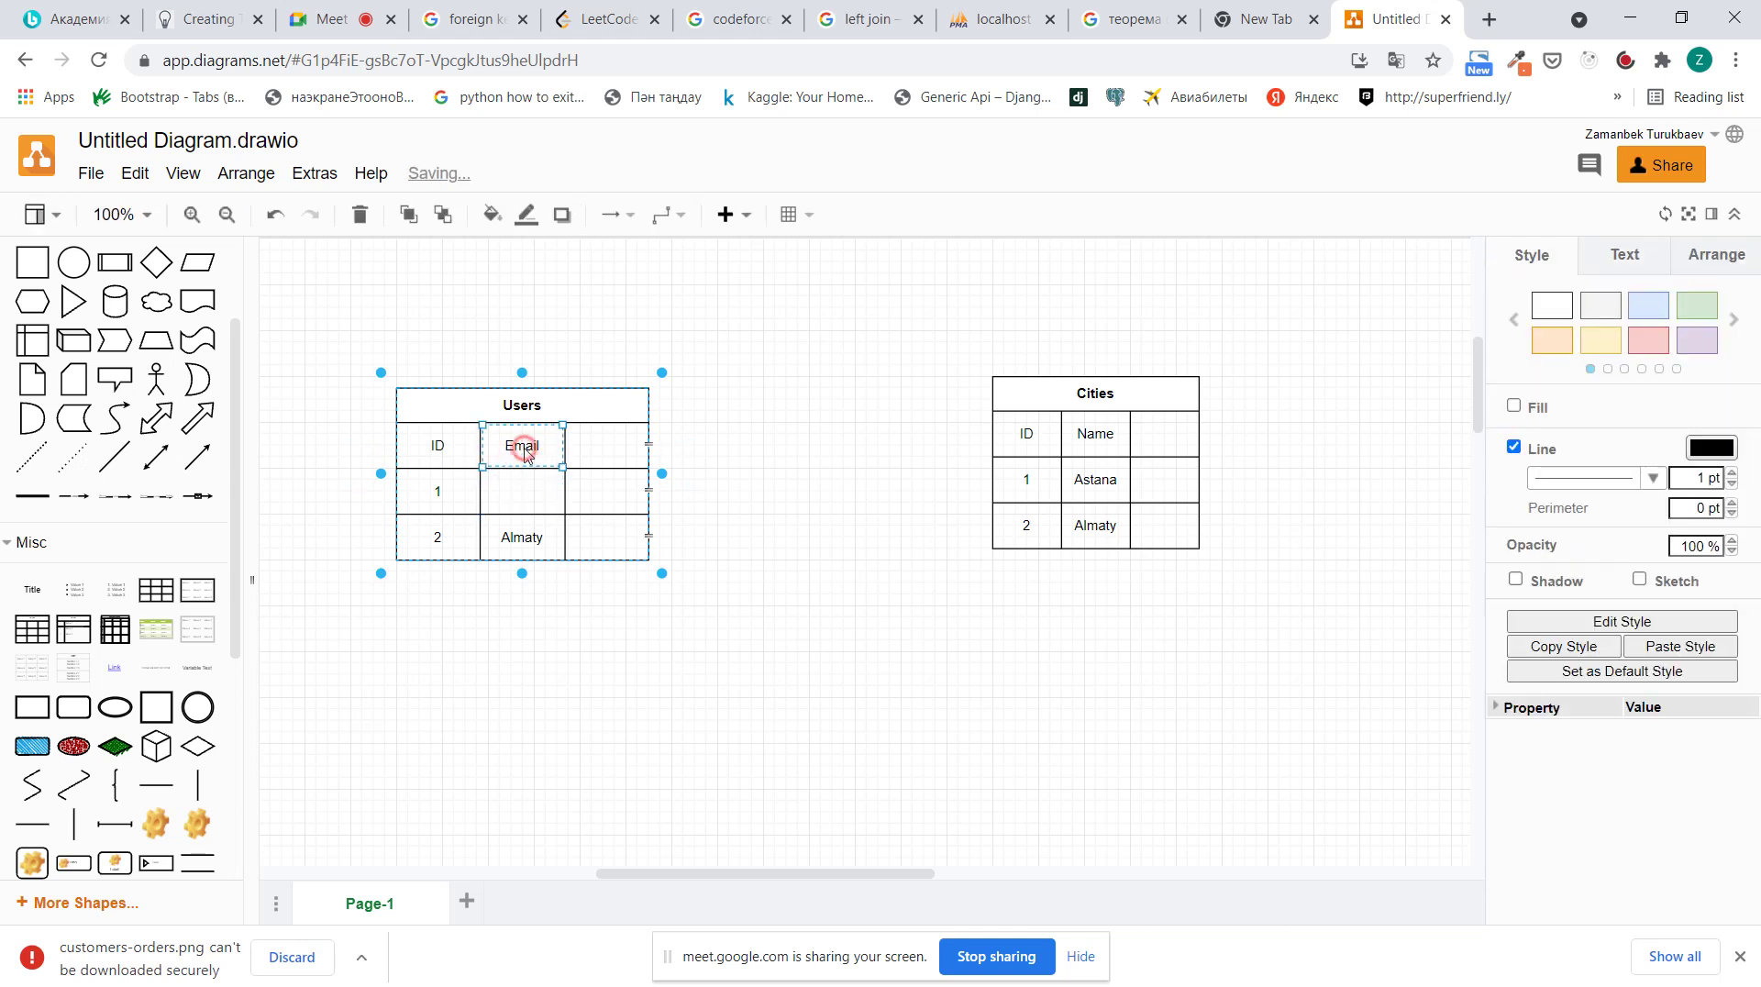
pyautogui.write('Name')
# Fill the Name column of the Users table with the first names of users 1 and 2, replacing Almaty
pyautogui.click(523, 488)
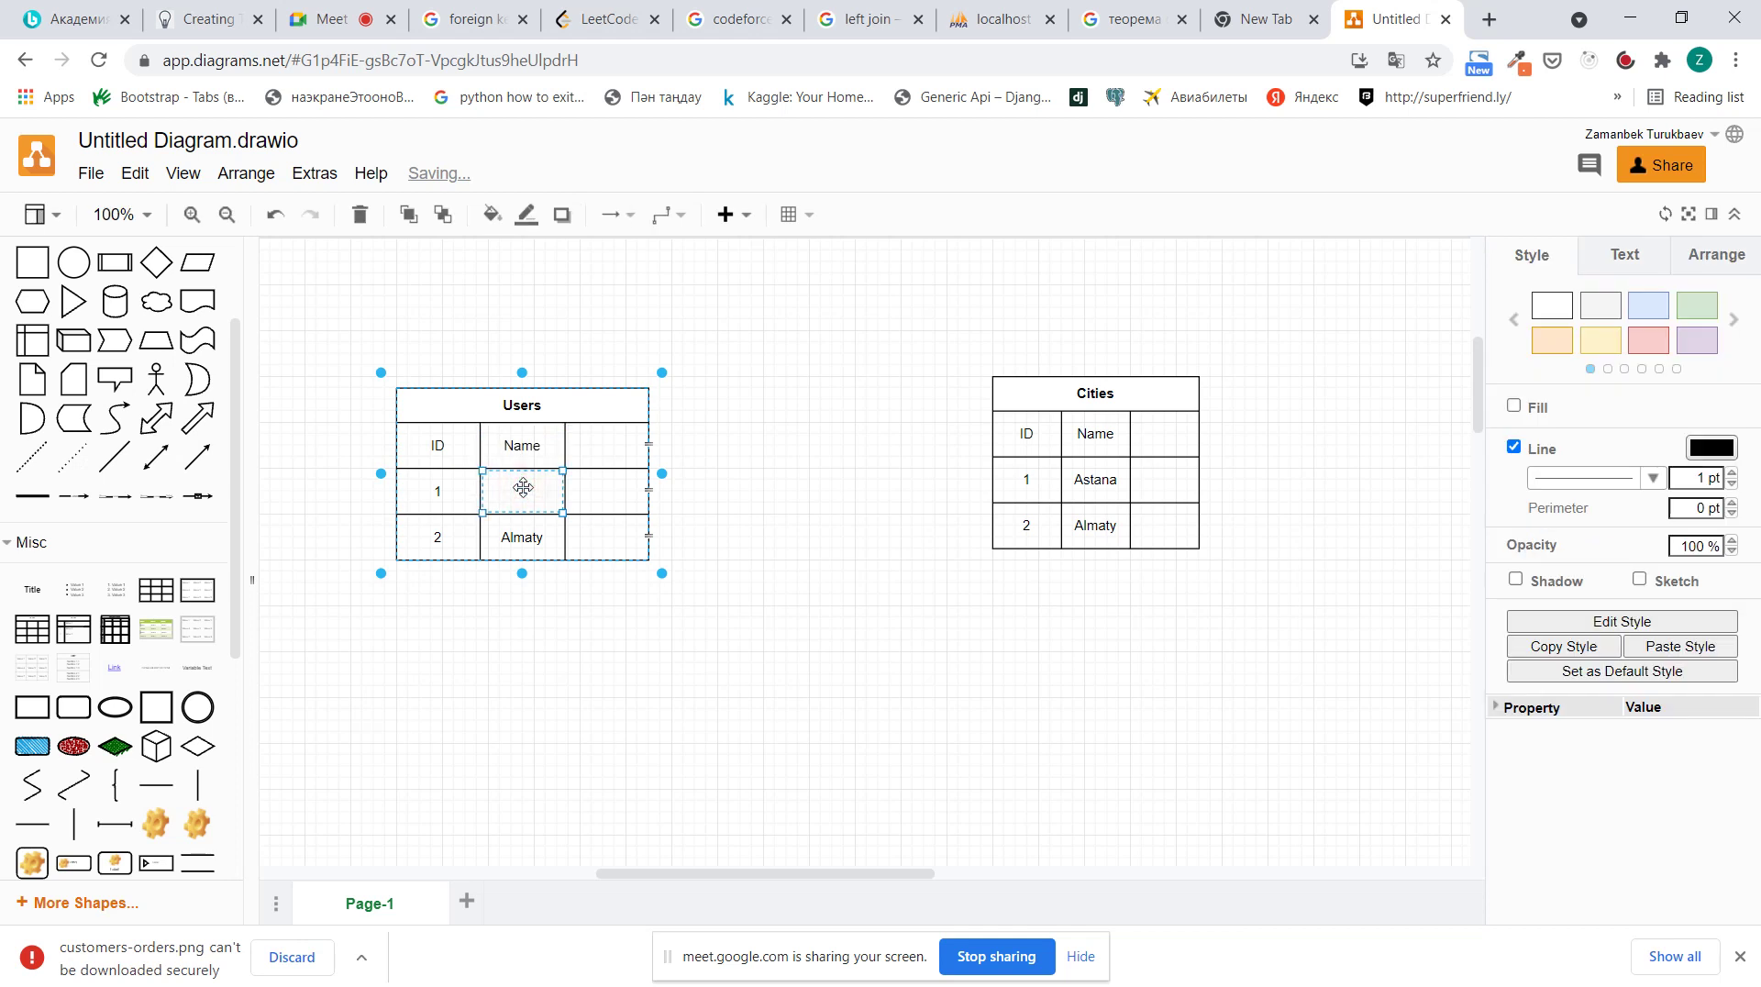
pyautogui.doubleClick(523, 487)
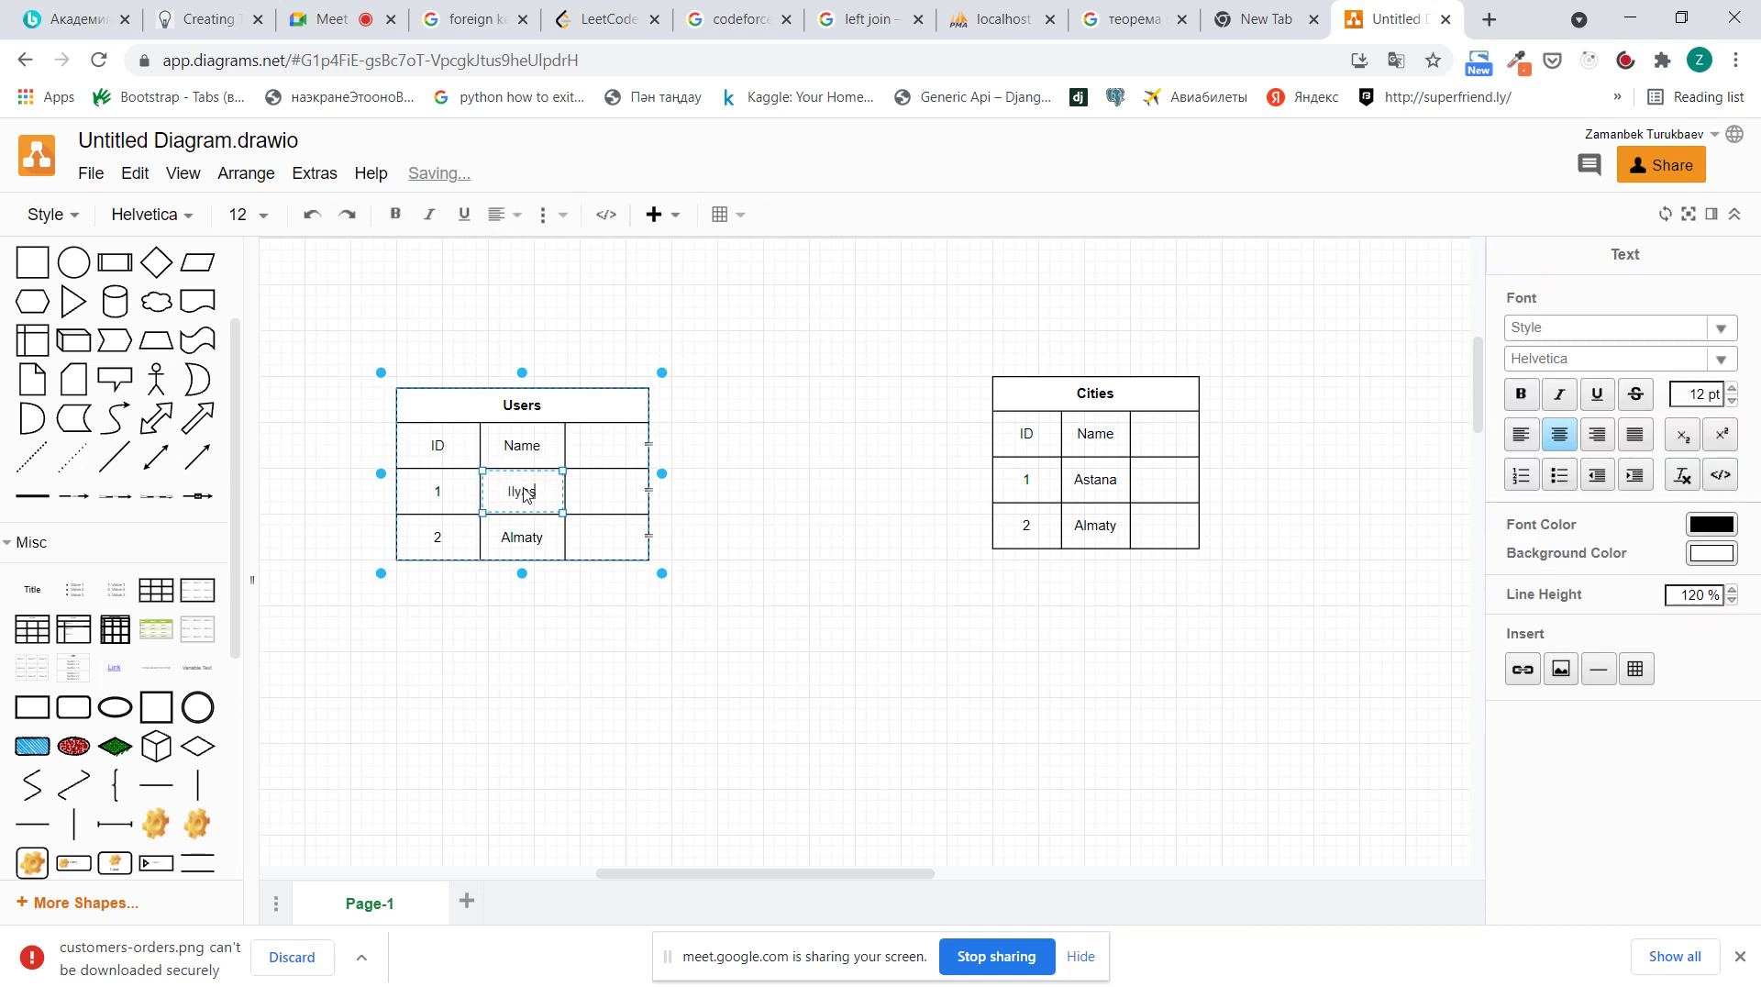
pyautogui.doubleClick(514, 537)
pyautogui.press('BackSpace')
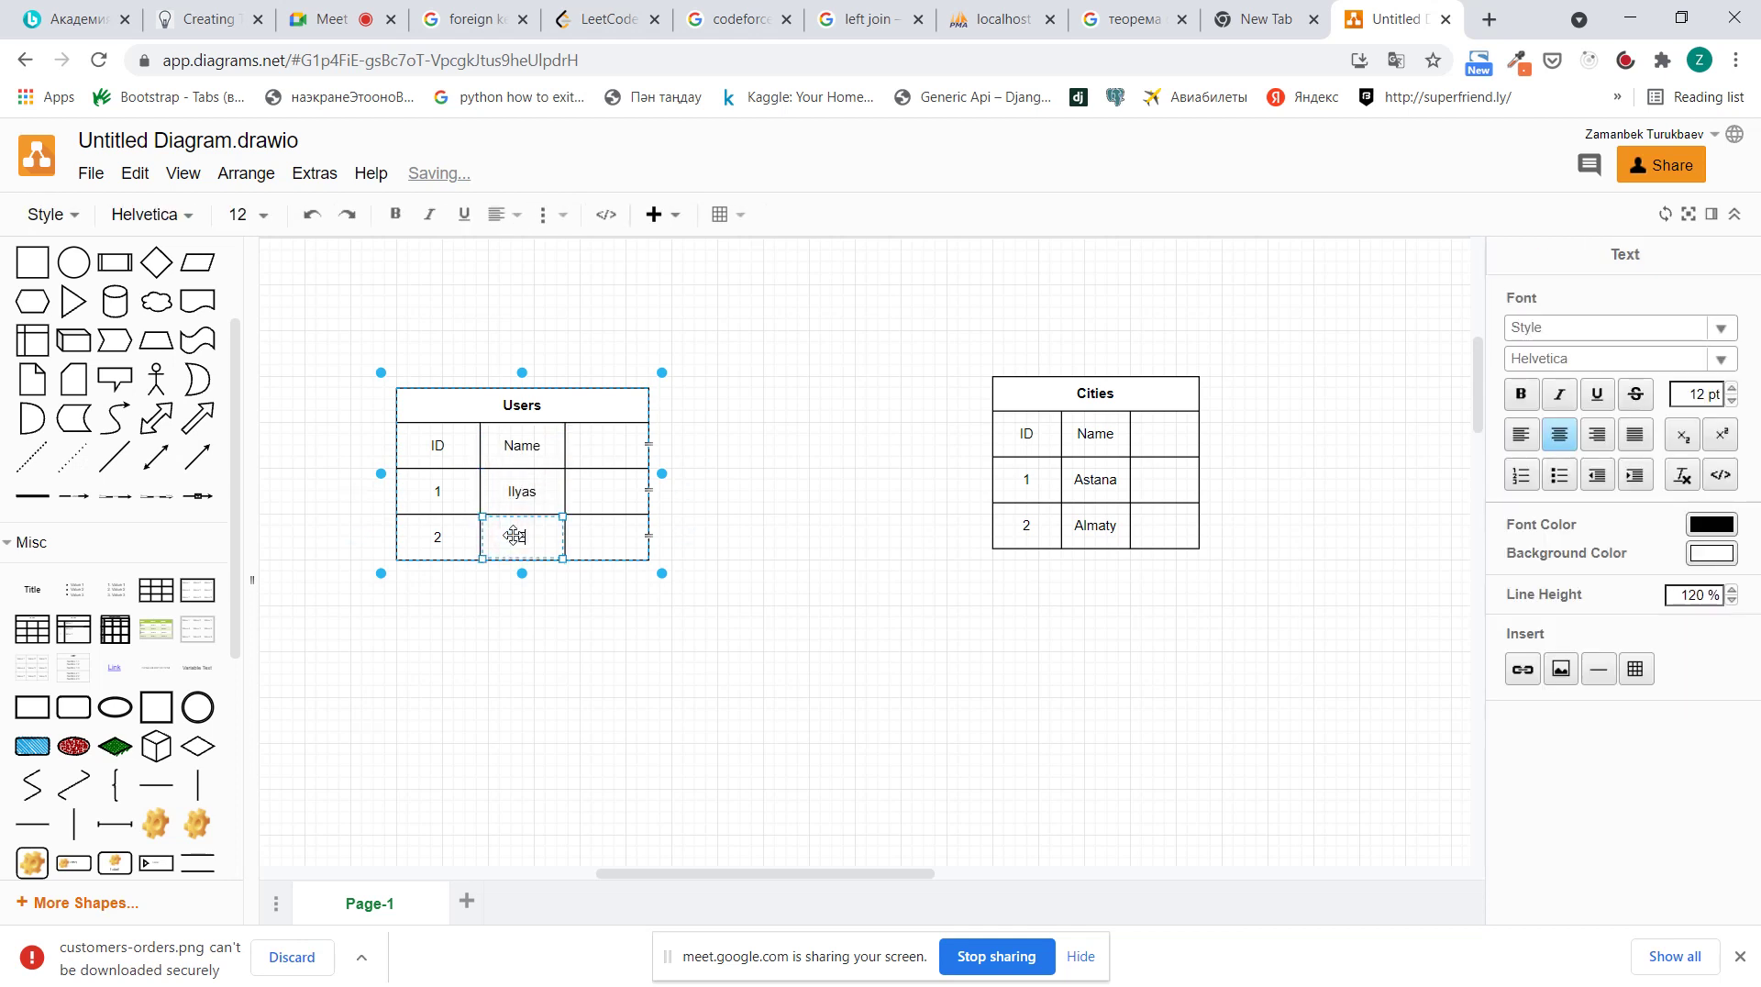
pyautogui.write('Eldar')
# Enter city_id as the heading of the Users table's third column
pyautogui.doubleClick(601, 449)
pyautogui.write('cit')
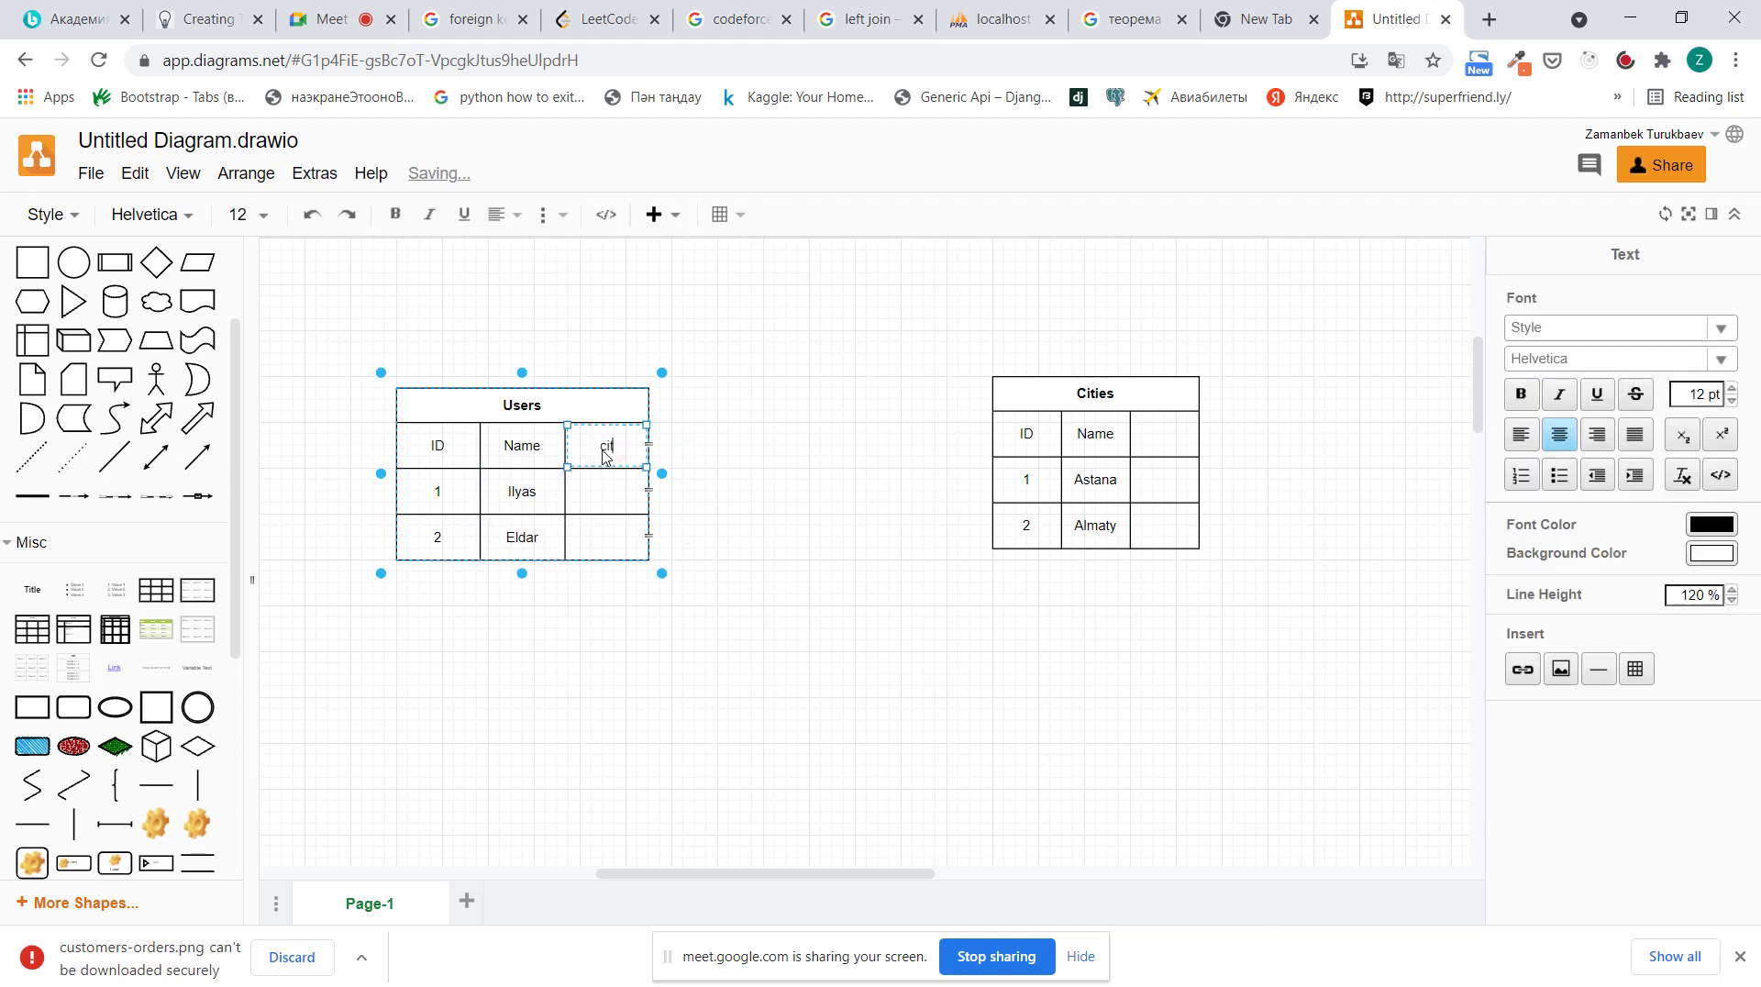
pyautogui.write('y_id')
# Enter 1 as the city_id of both users in the Users table
pyautogui.click(601, 489)
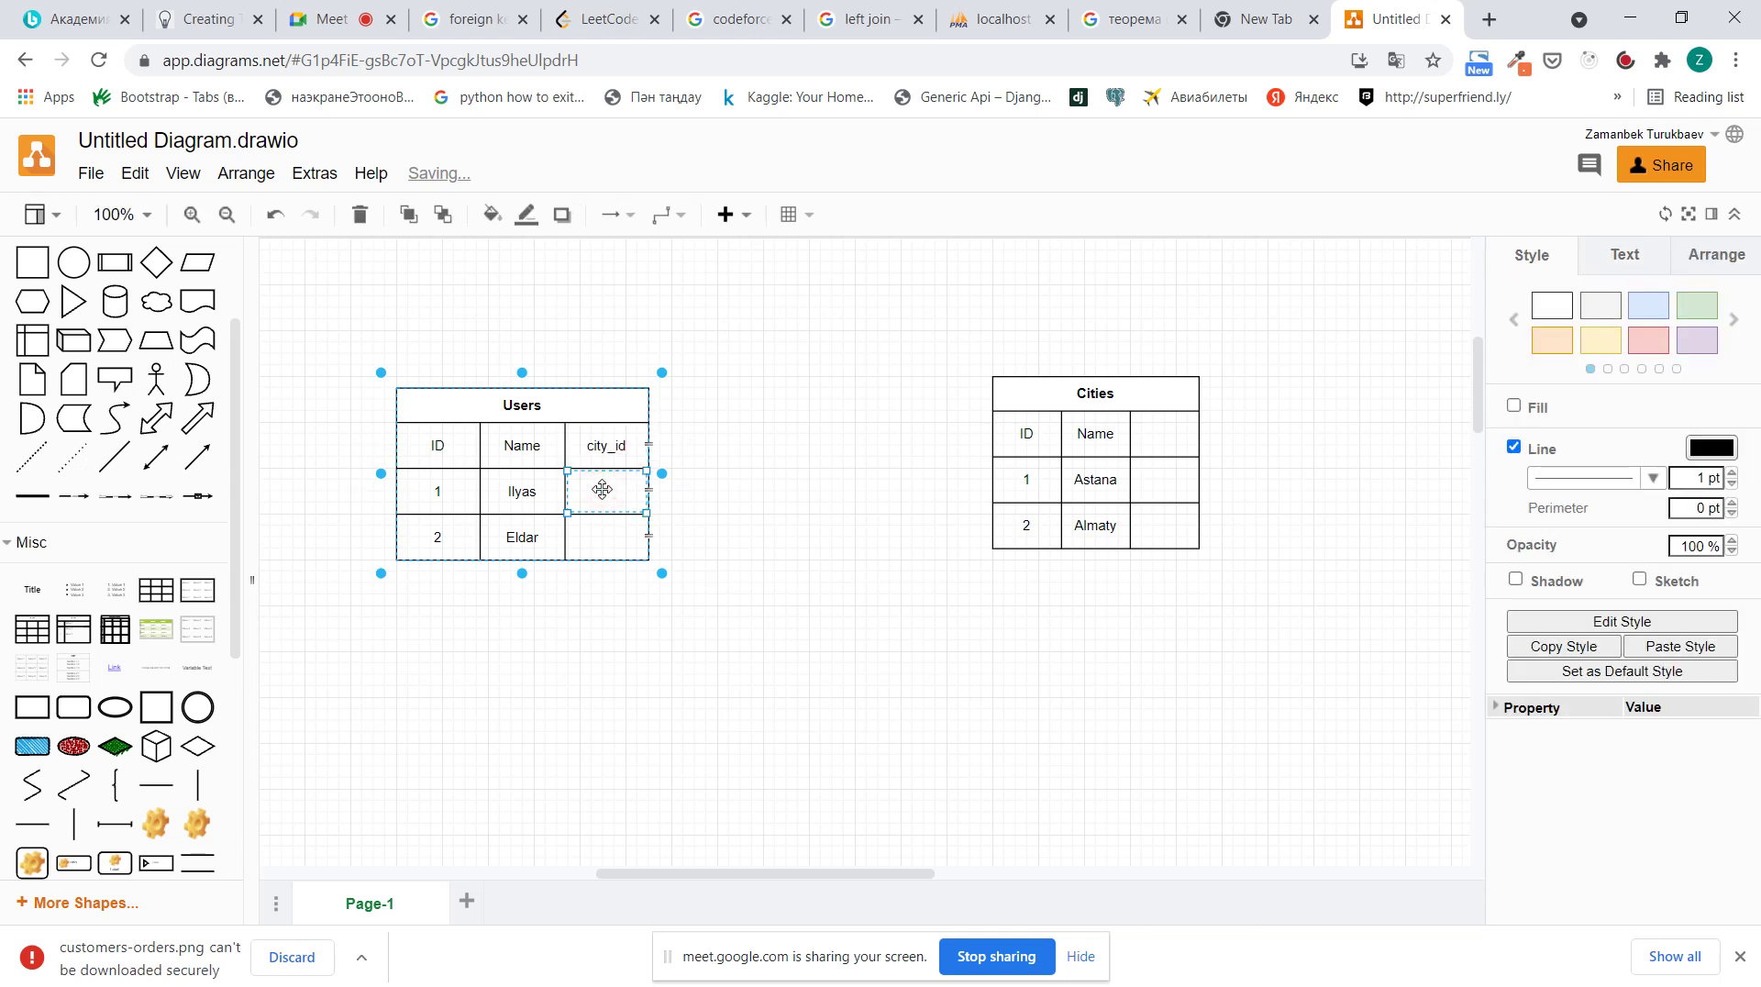
pyautogui.doubleClick(602, 489)
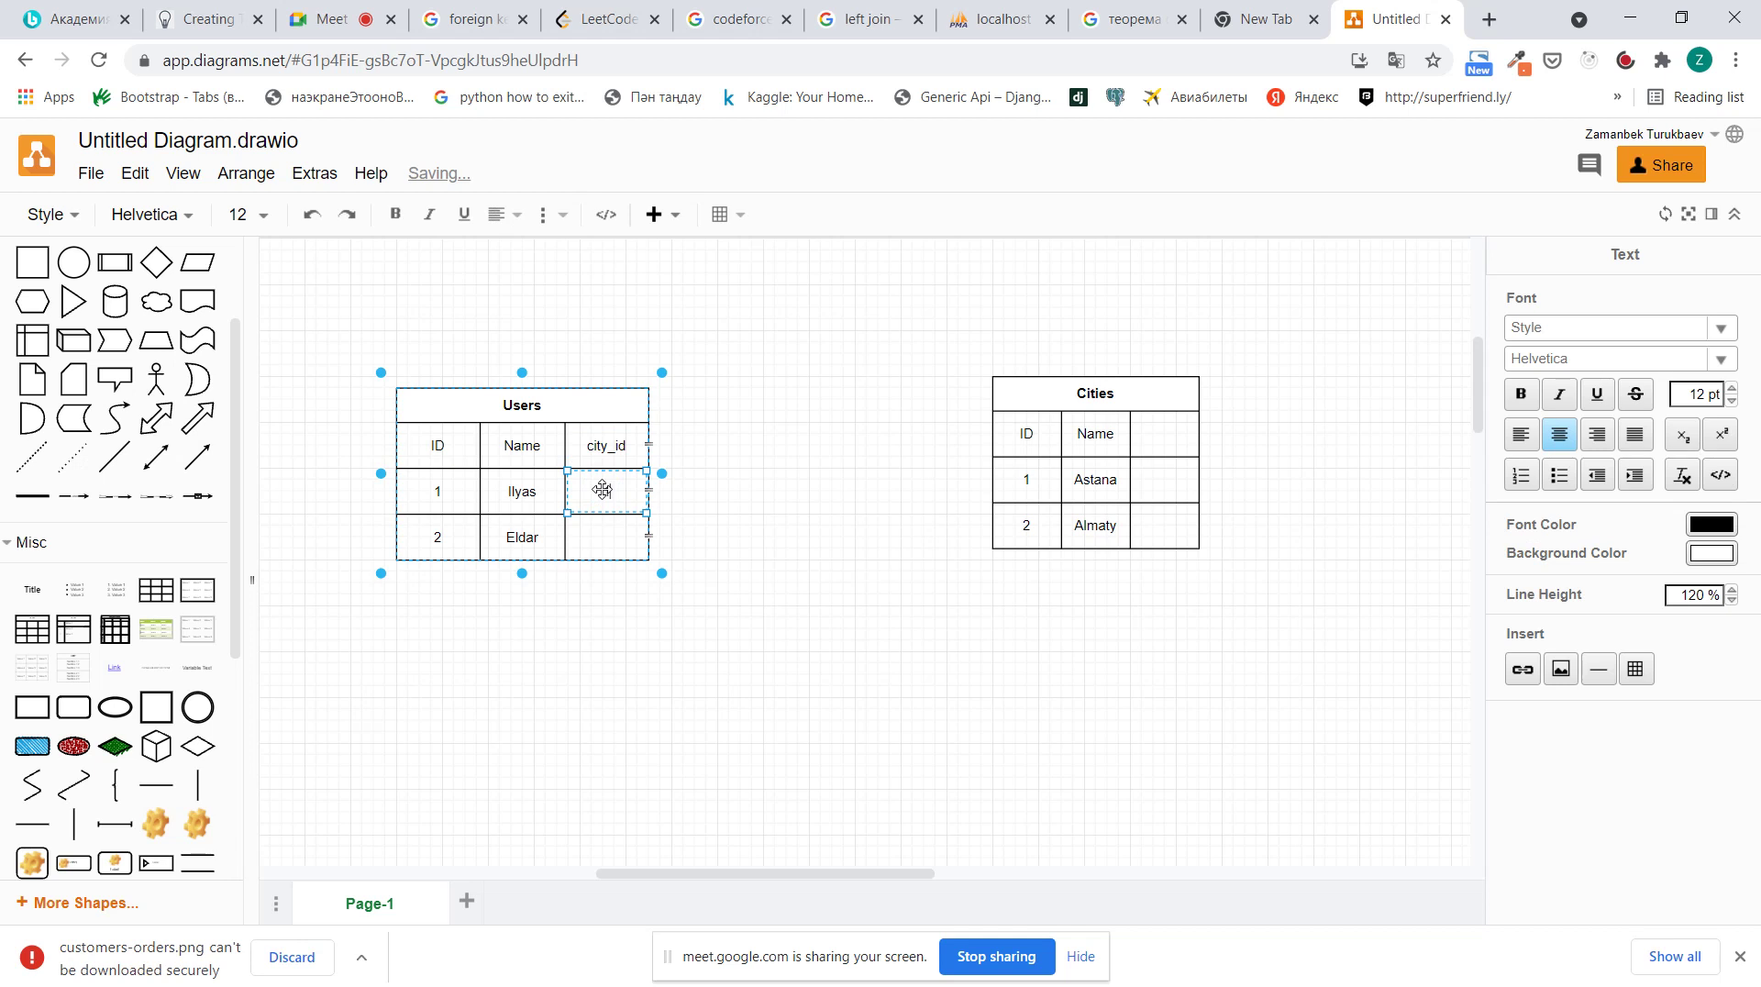
pyautogui.write('1')
pyautogui.click(601, 534)
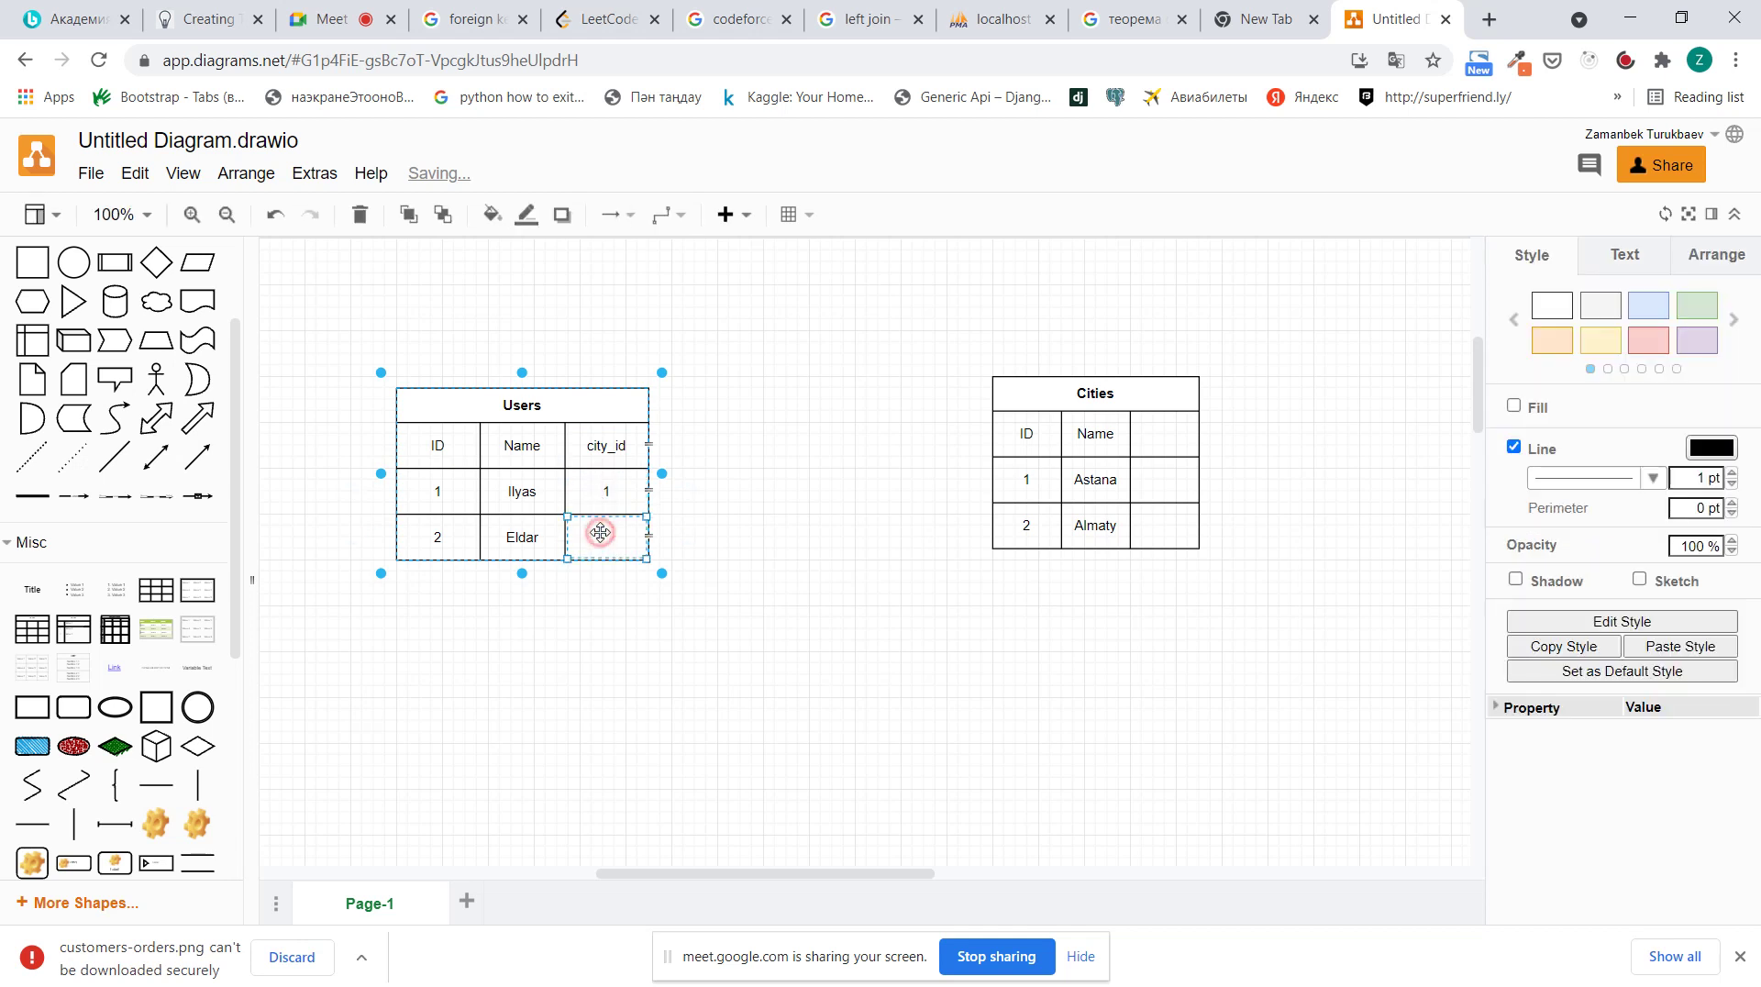
pyautogui.doubleClick(601, 533)
pyautogui.write('1')
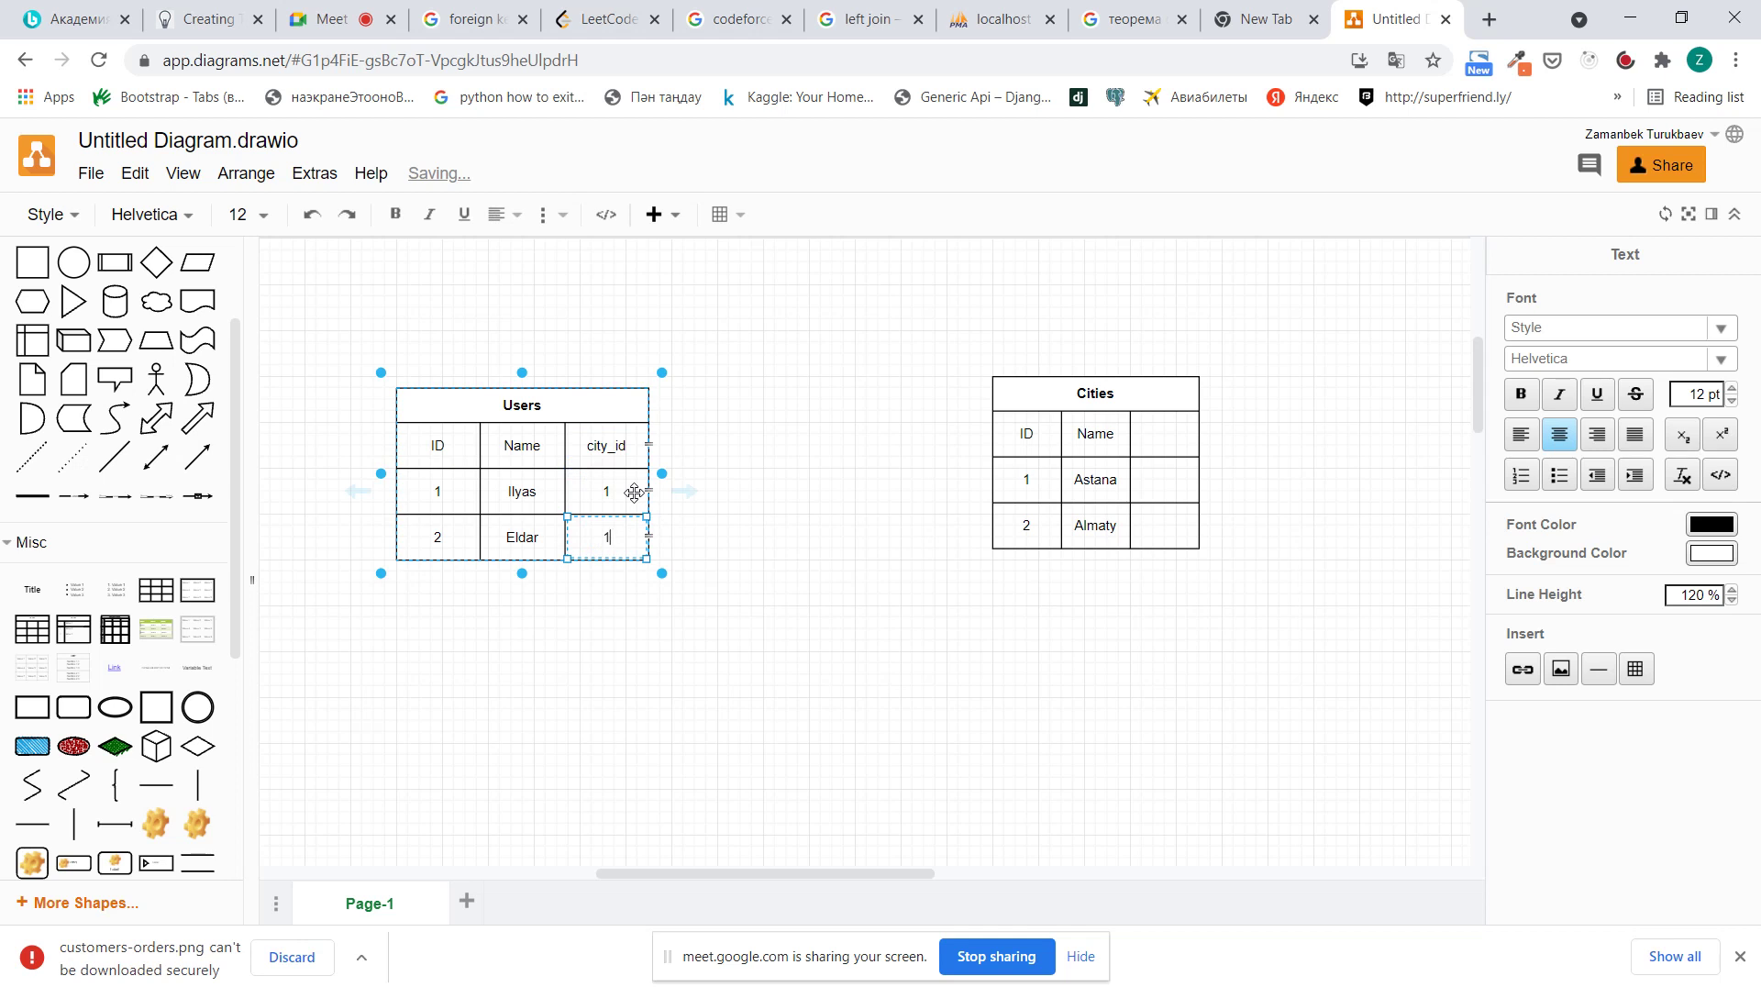
# Draw two arrows from the users' city_id cells to the Astana row of the Cities table
pyautogui.click(195, 456)
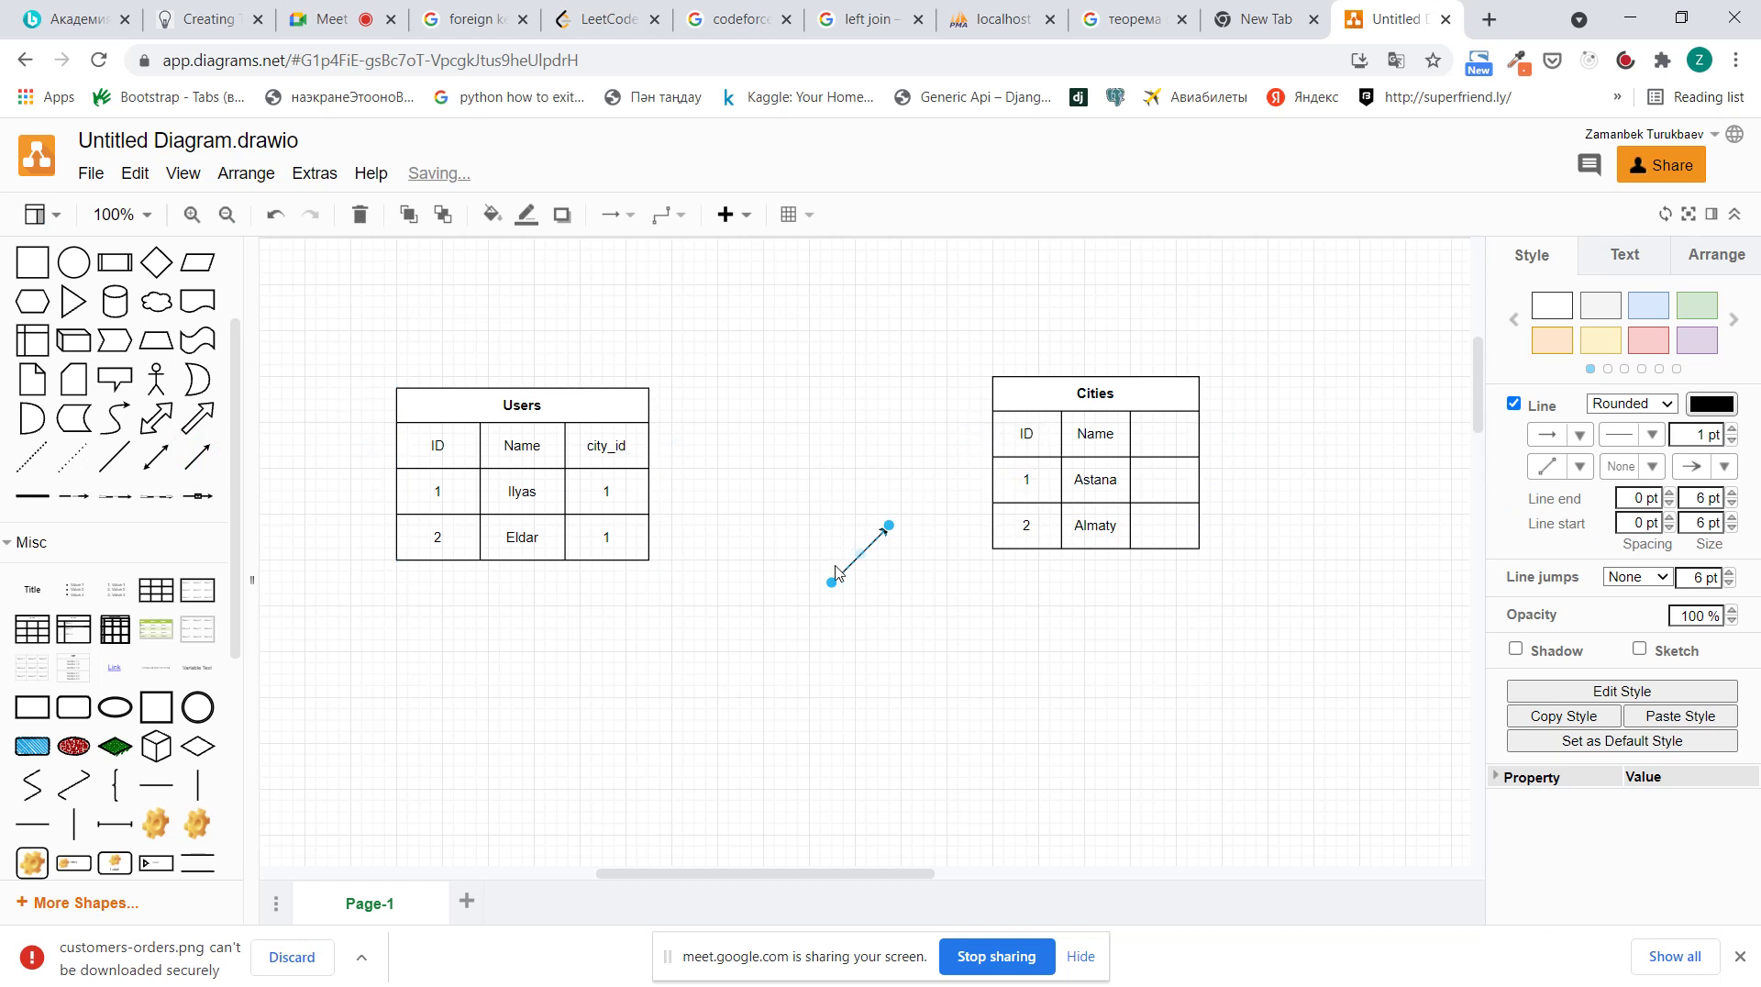
pyautogui.moveTo(834, 590); pyautogui.dragTo(646, 493)
pyautogui.moveTo(889, 525); pyautogui.dragTo(988, 475)
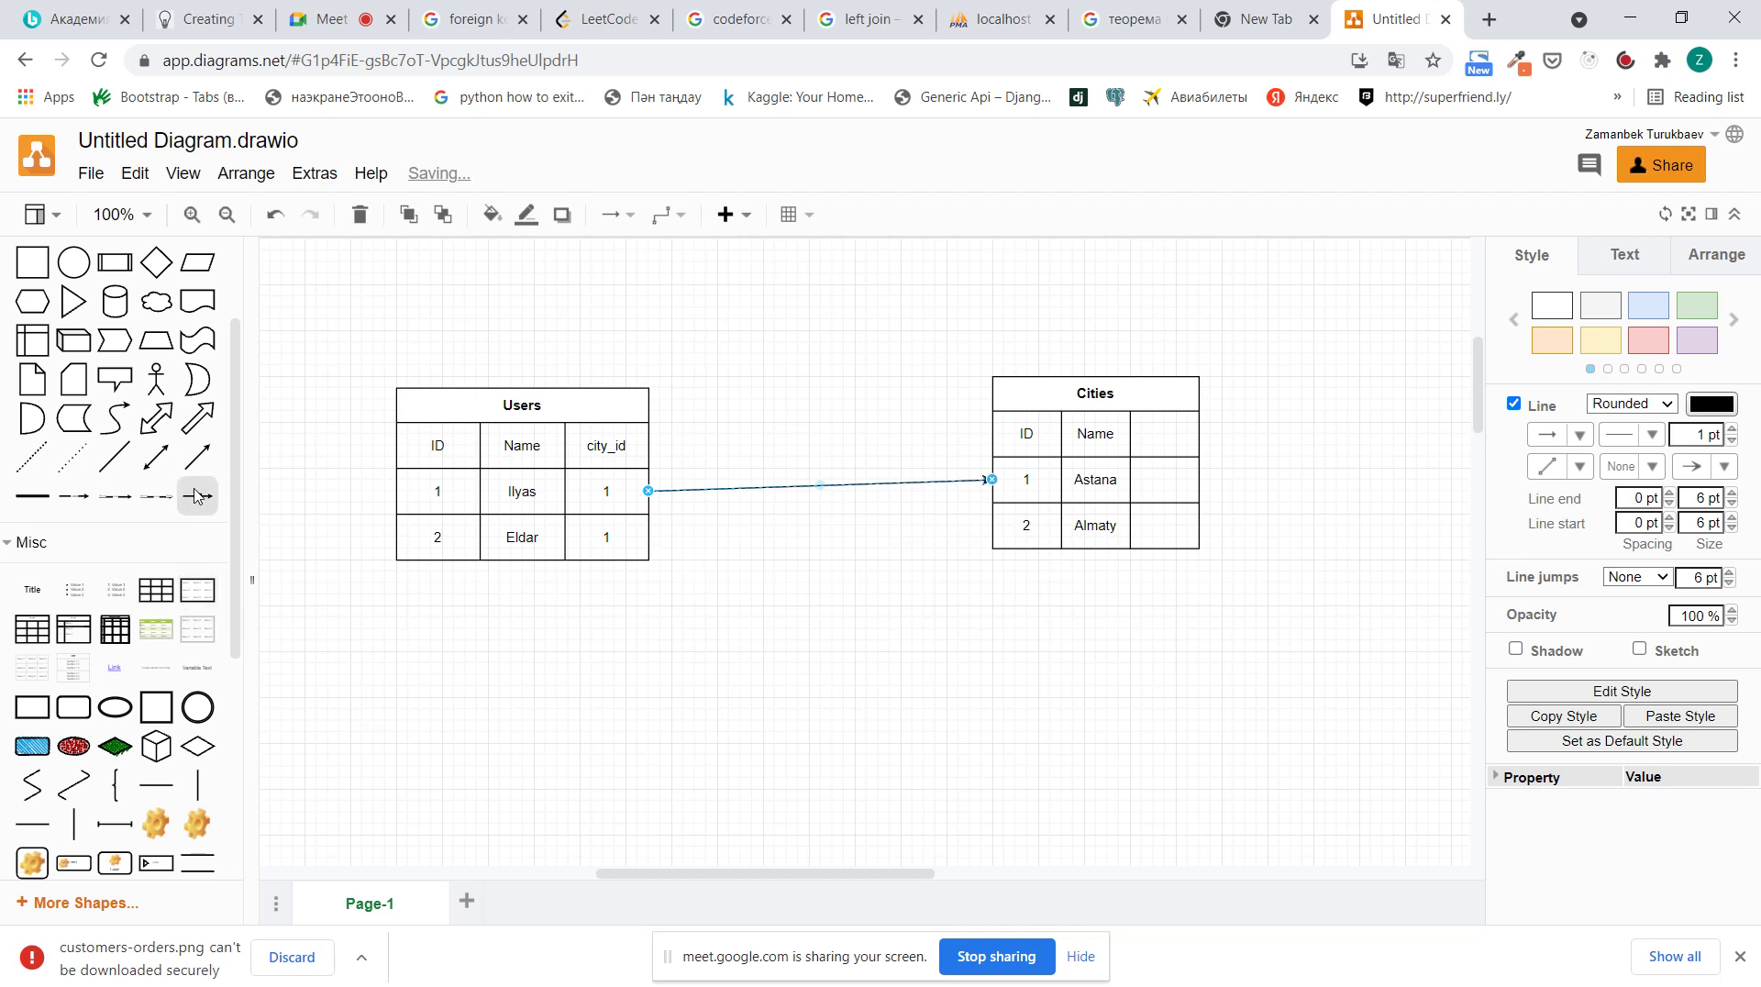
pyautogui.click(197, 456)
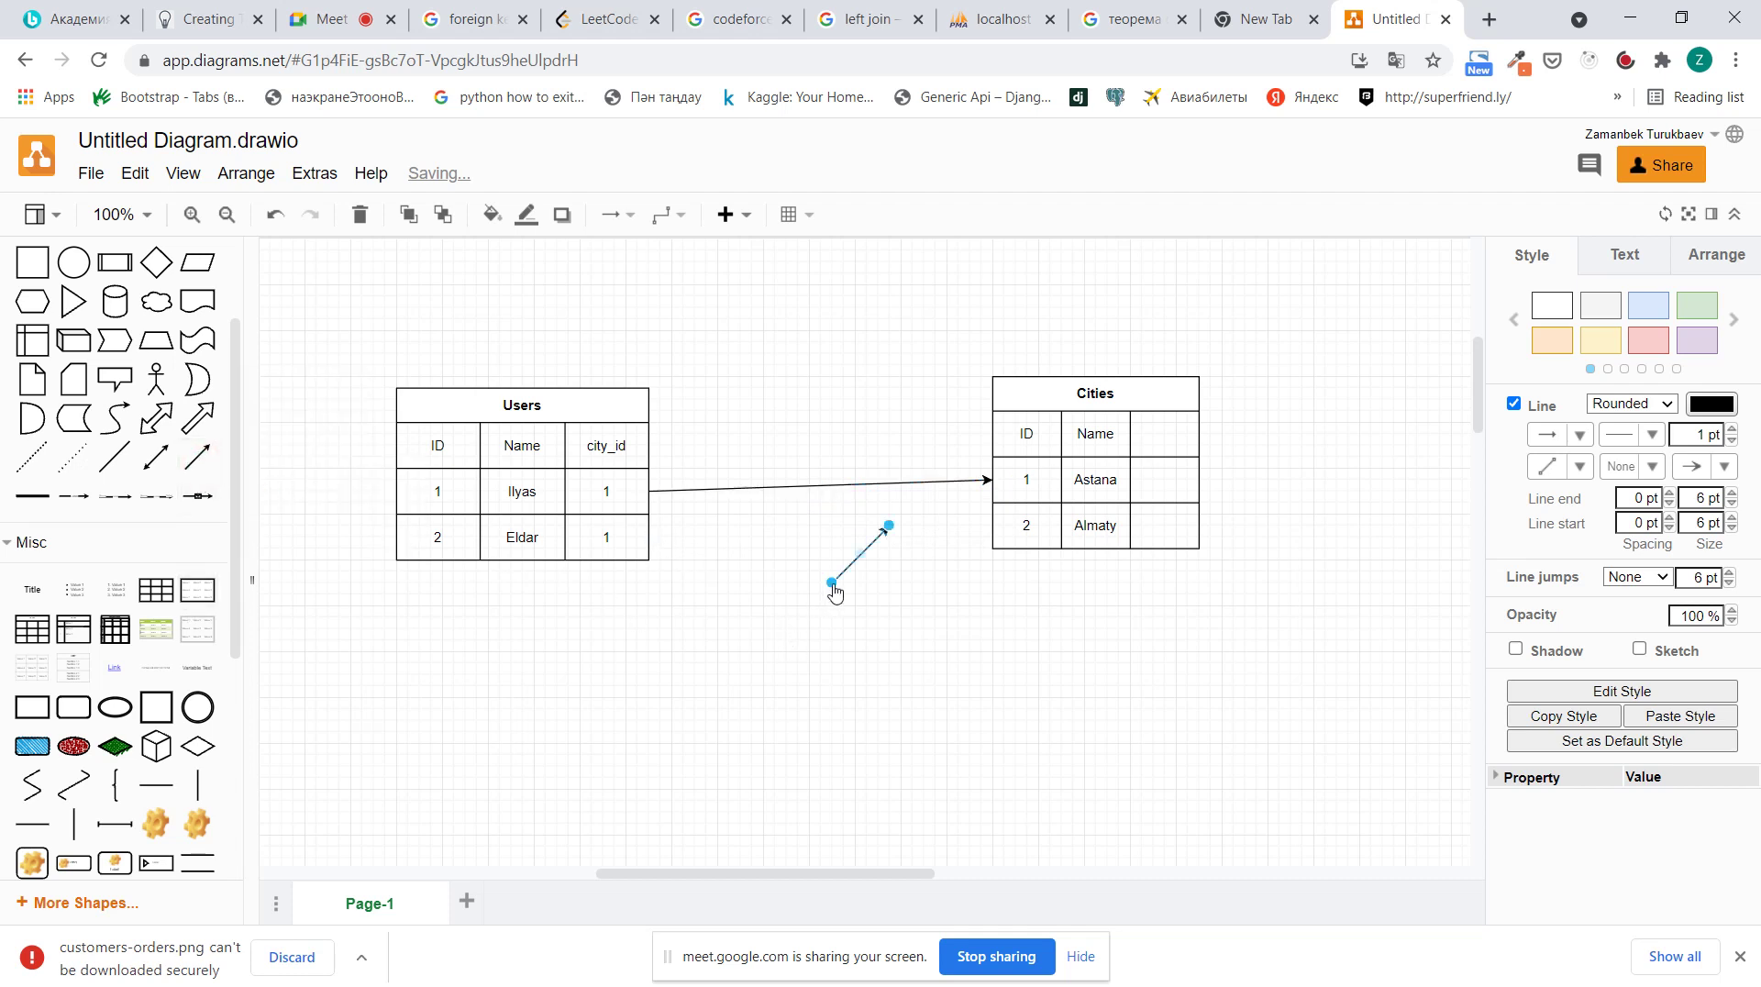
pyautogui.moveTo(832, 582); pyautogui.dragTo(649, 537)
pyautogui.moveTo(887, 525); pyautogui.dragTo(1007, 484)
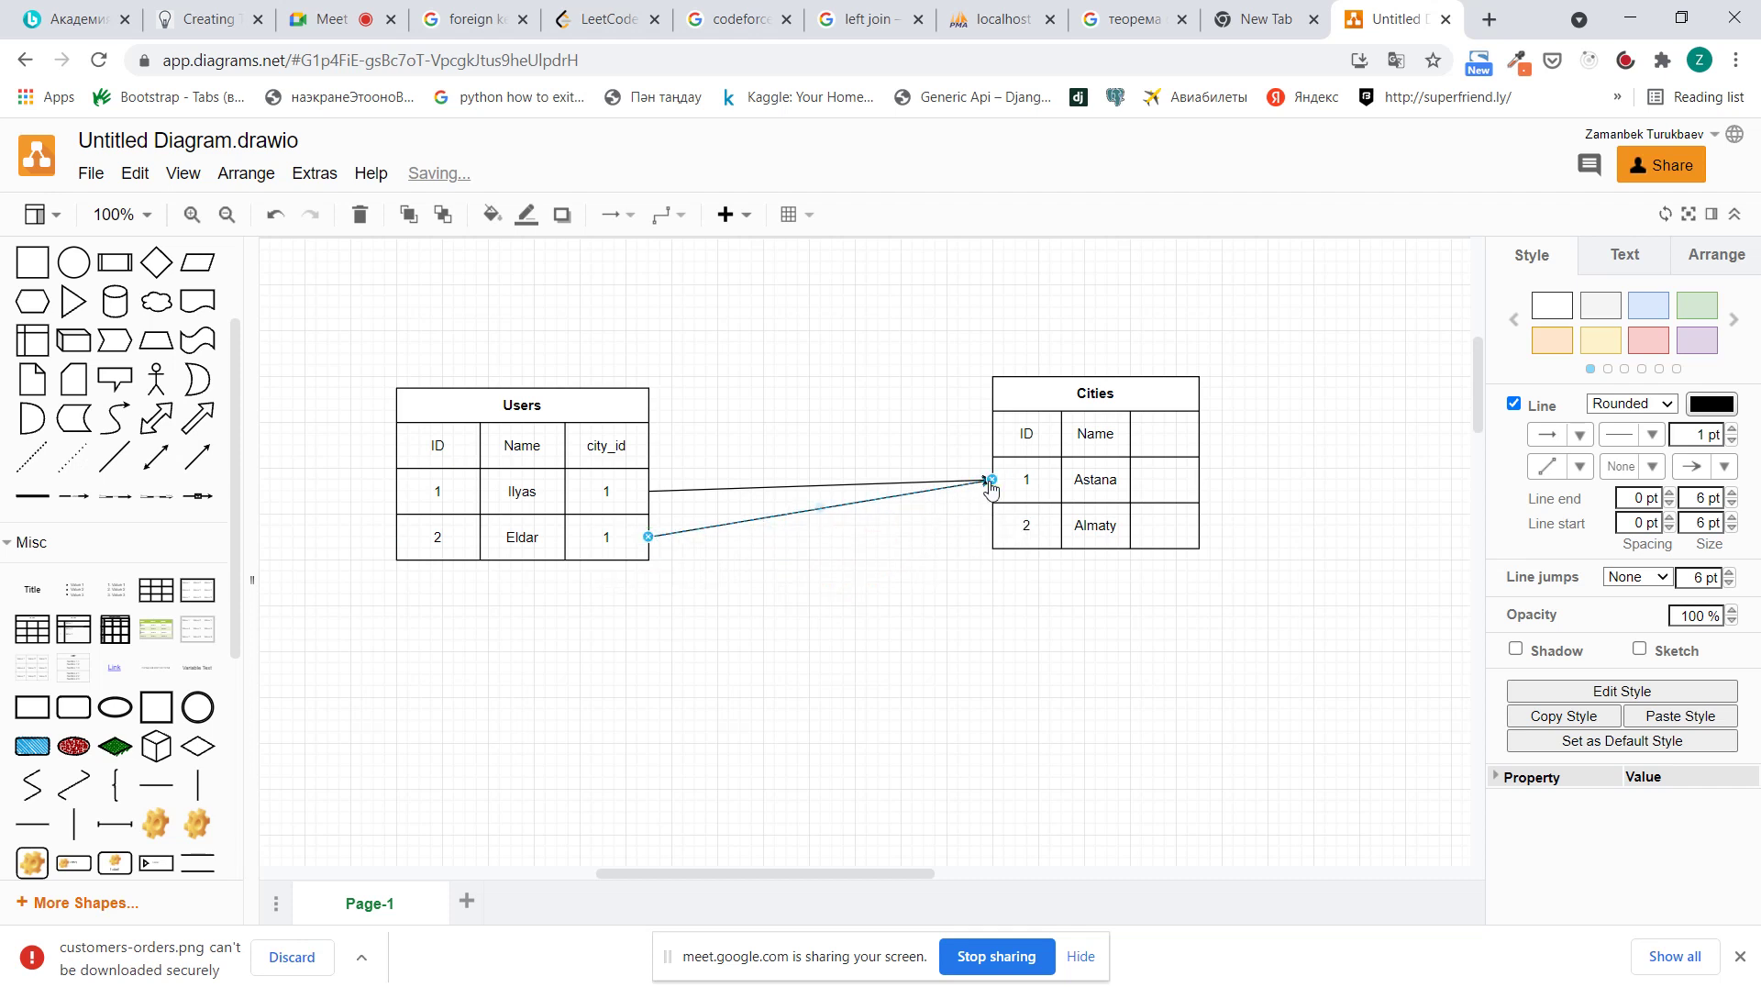
pyautogui.click(950, 521)
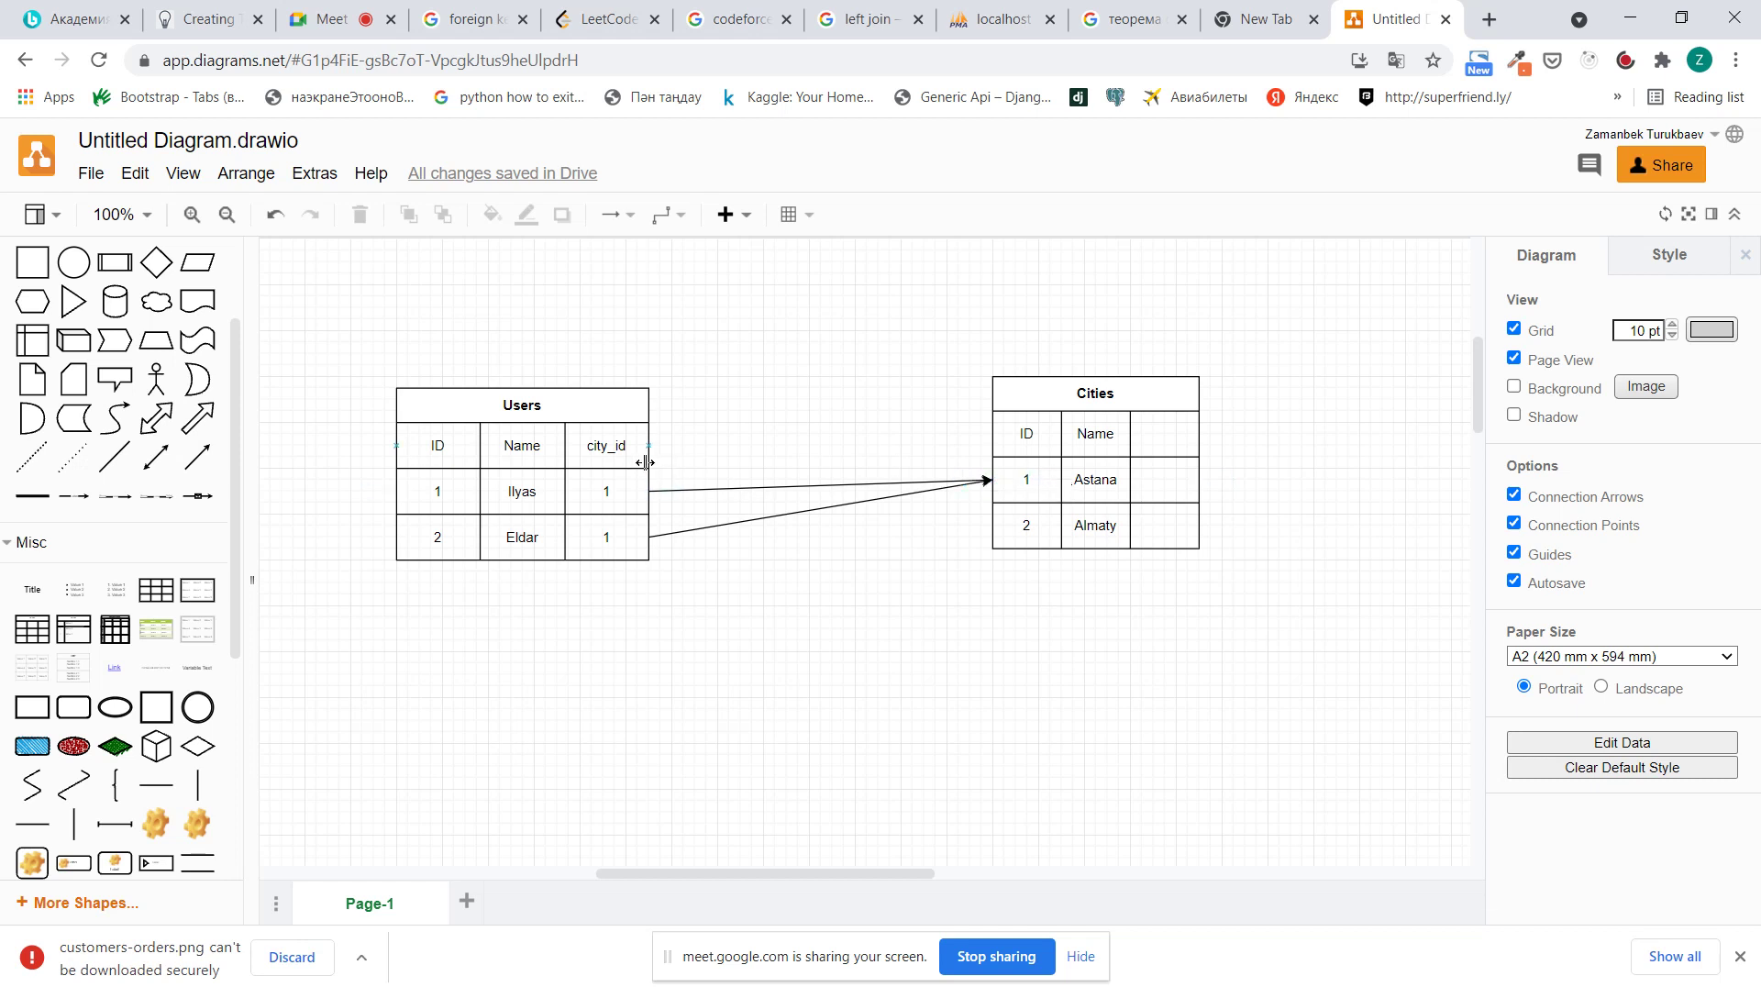
# Switch to PyCharm to check the LEFT OUTER JOIN query, and return to the diagram in the browser
pyautogui.hotkey('alt', 'Tab')
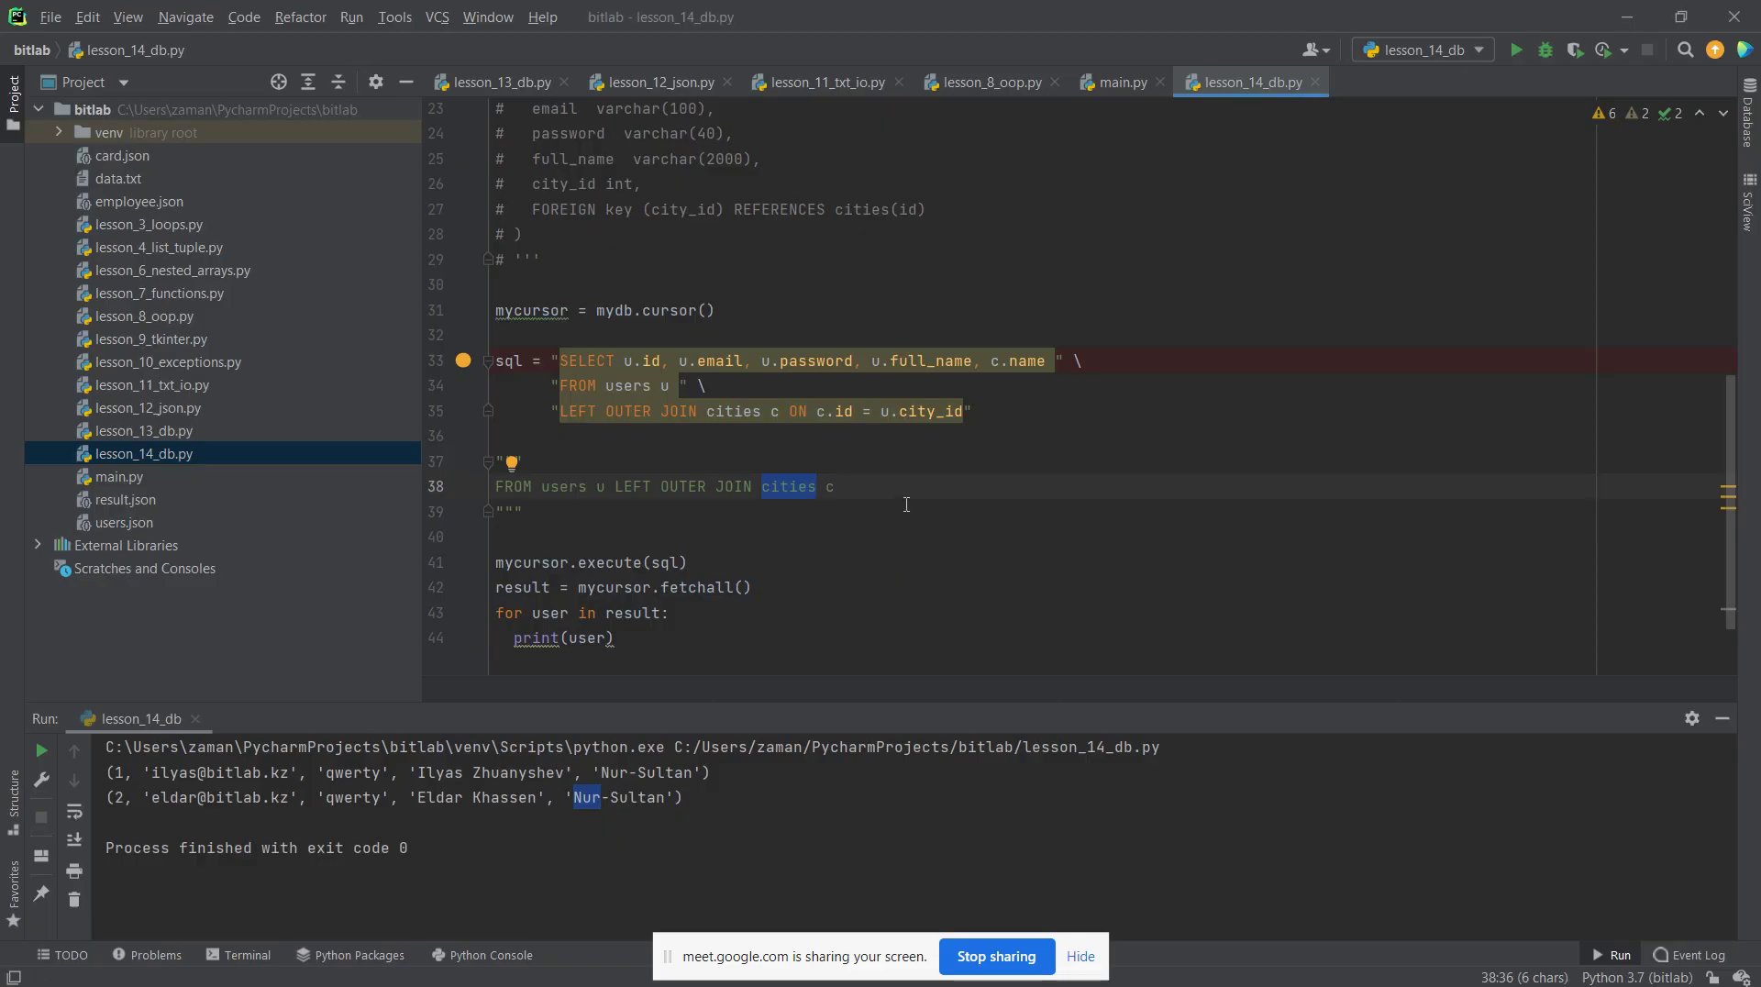
pyautogui.click(900, 492)
pyautogui.hotkey('alt', 'Tab')
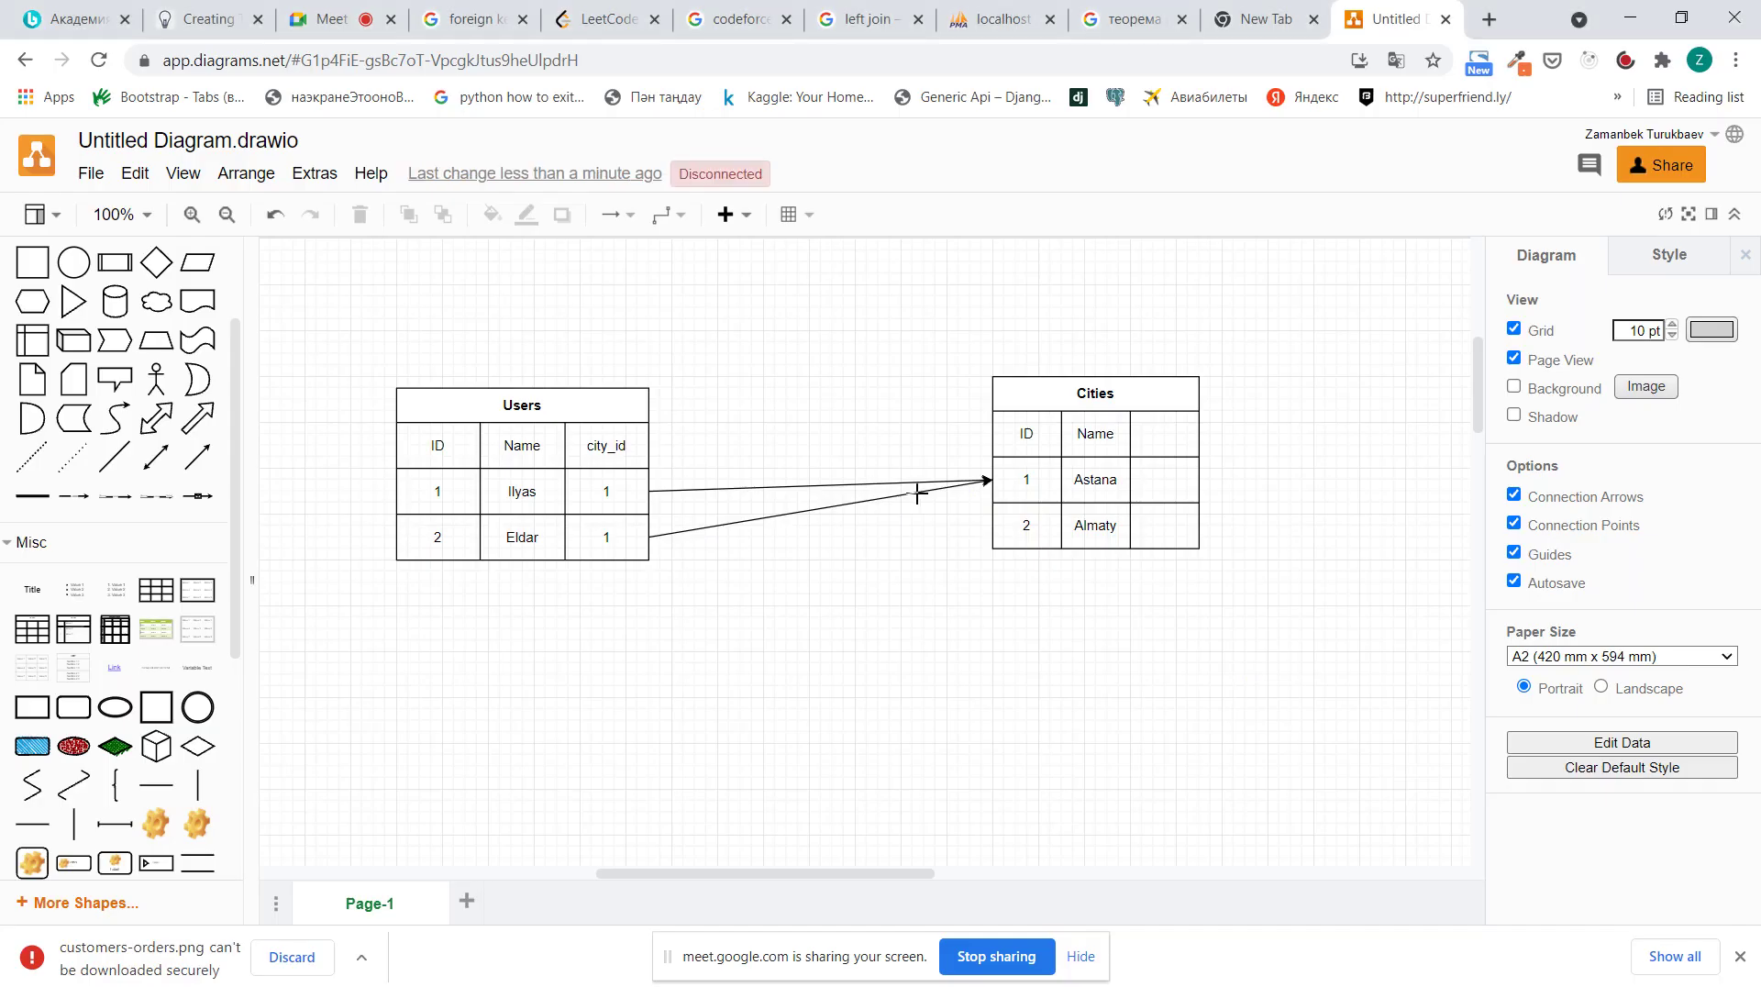
# Delete both arrows running from the Users table to the Cities table
pyautogui.click(976, 482)
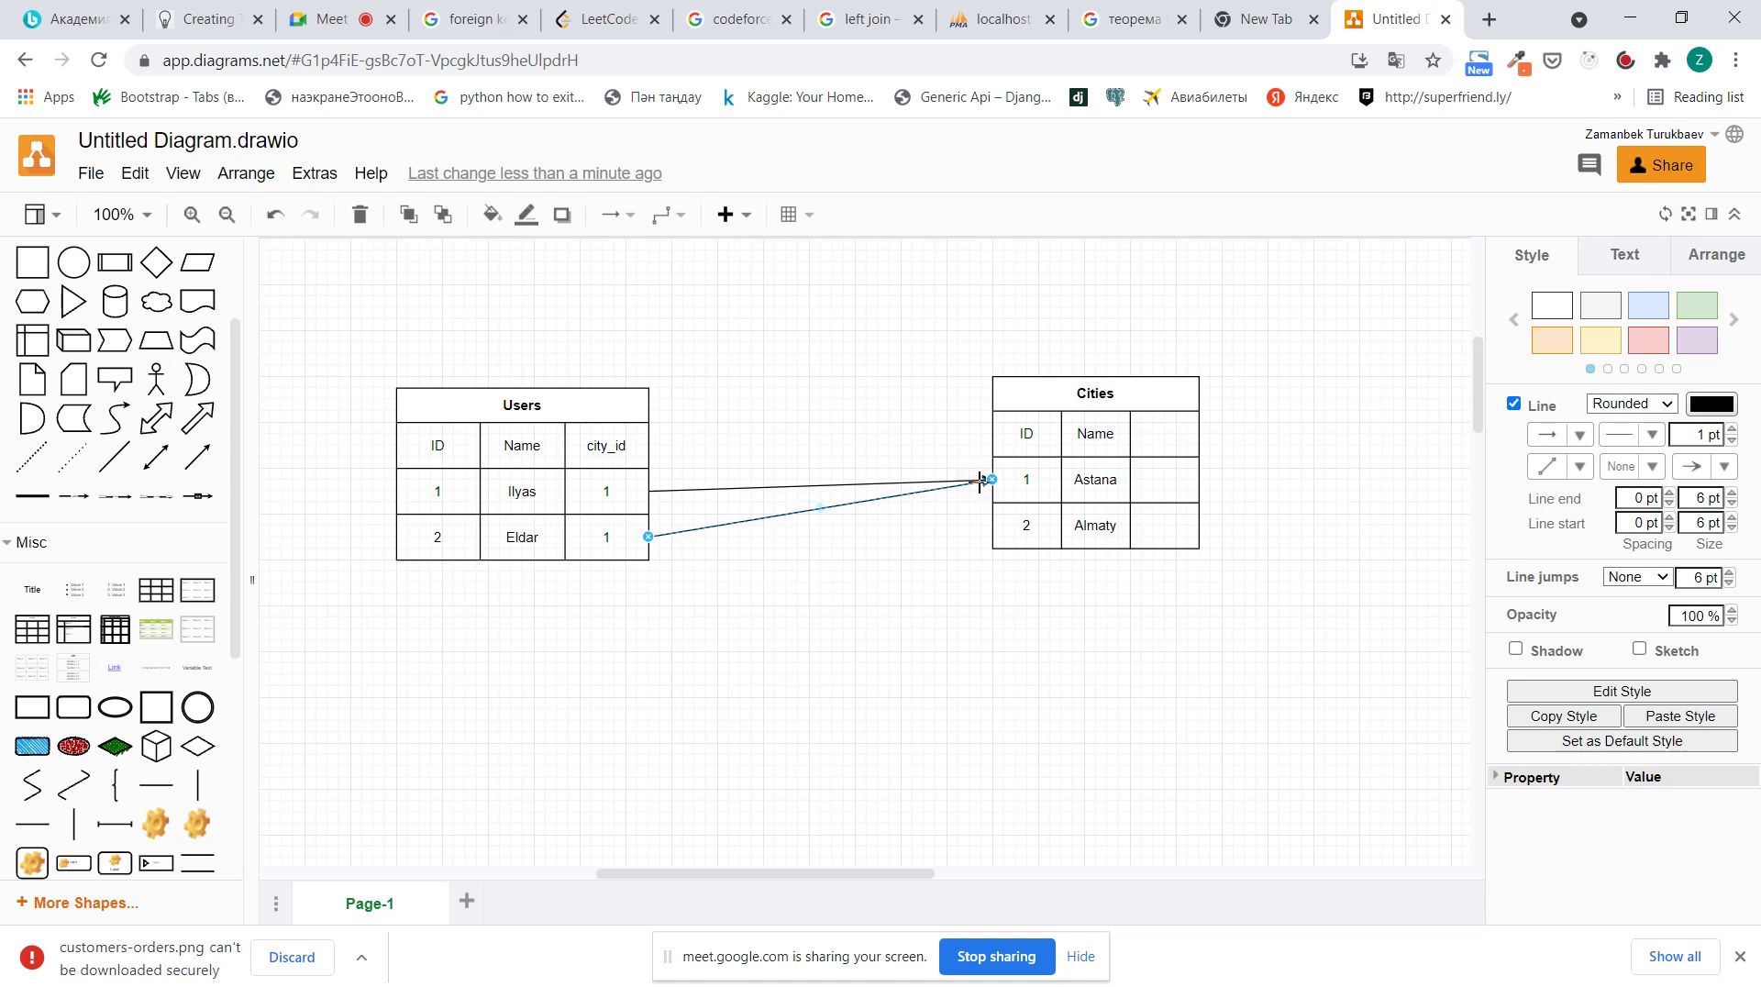
pyautogui.press('Delete')
pyautogui.click(957, 483)
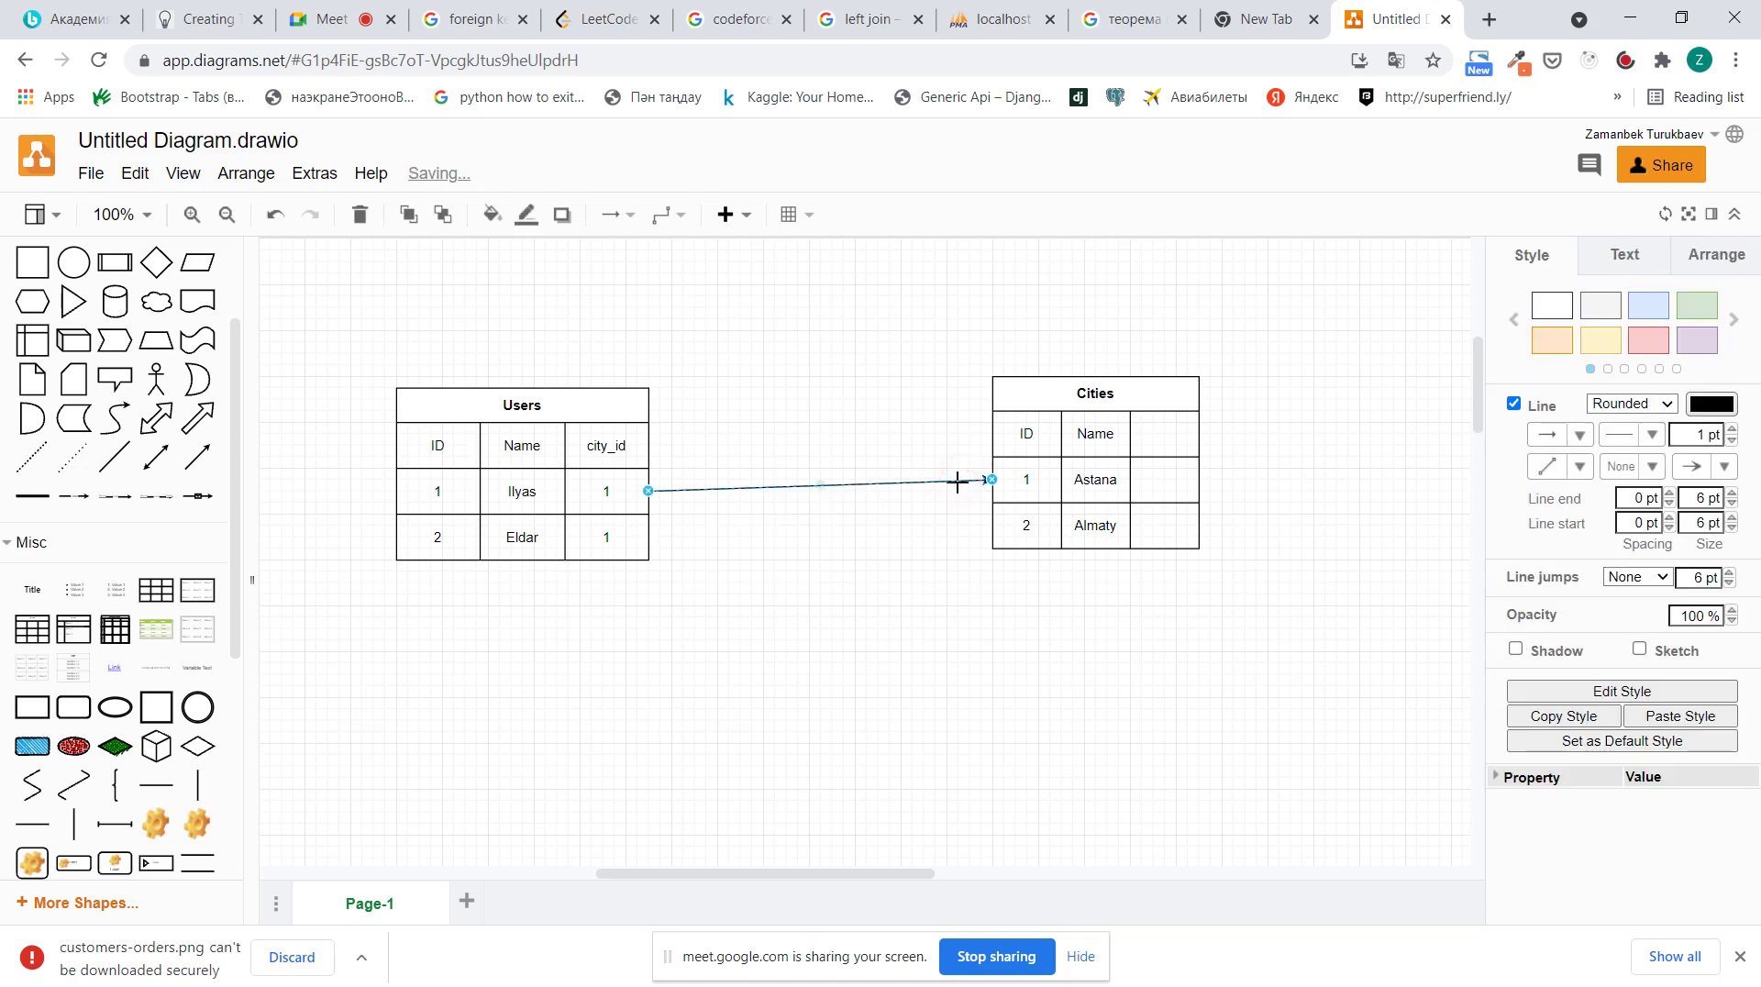
pyautogui.press('Delete')
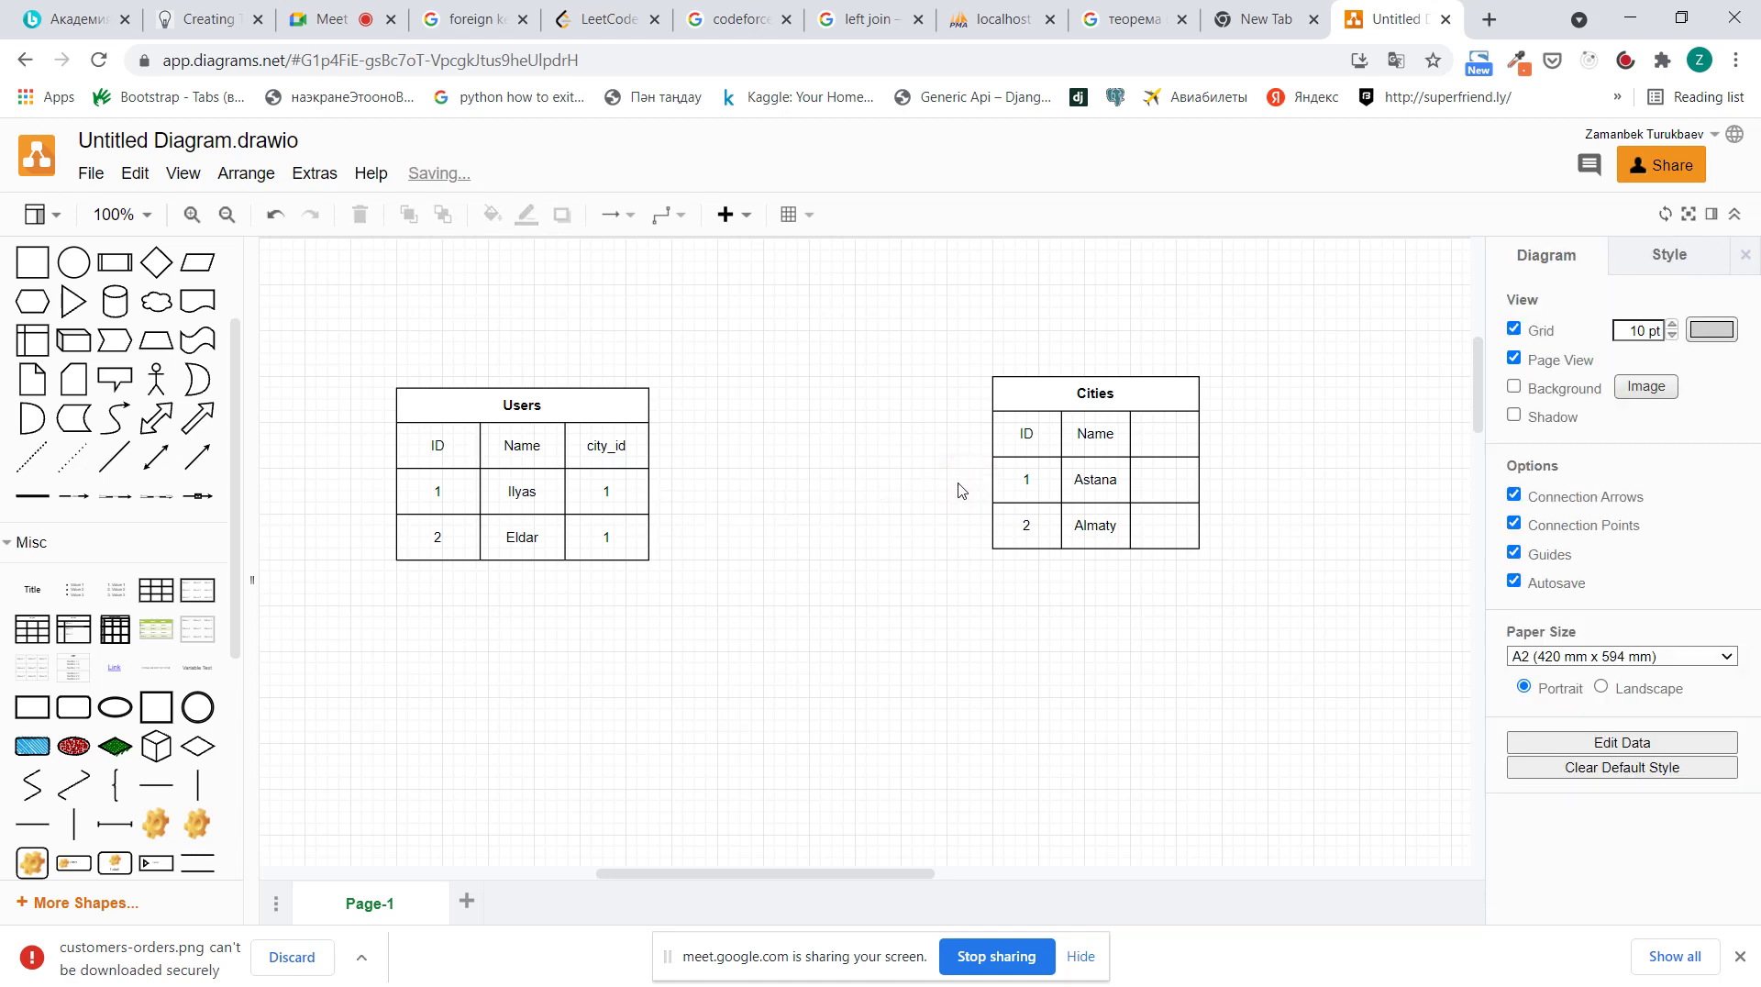
# Draw two arrows from the Astana row of the Cities table, pointing to each user's city_id cell
pyautogui.click(216, 460)
pyautogui.moveTo(889, 529); pyautogui.dragTo(651, 494)
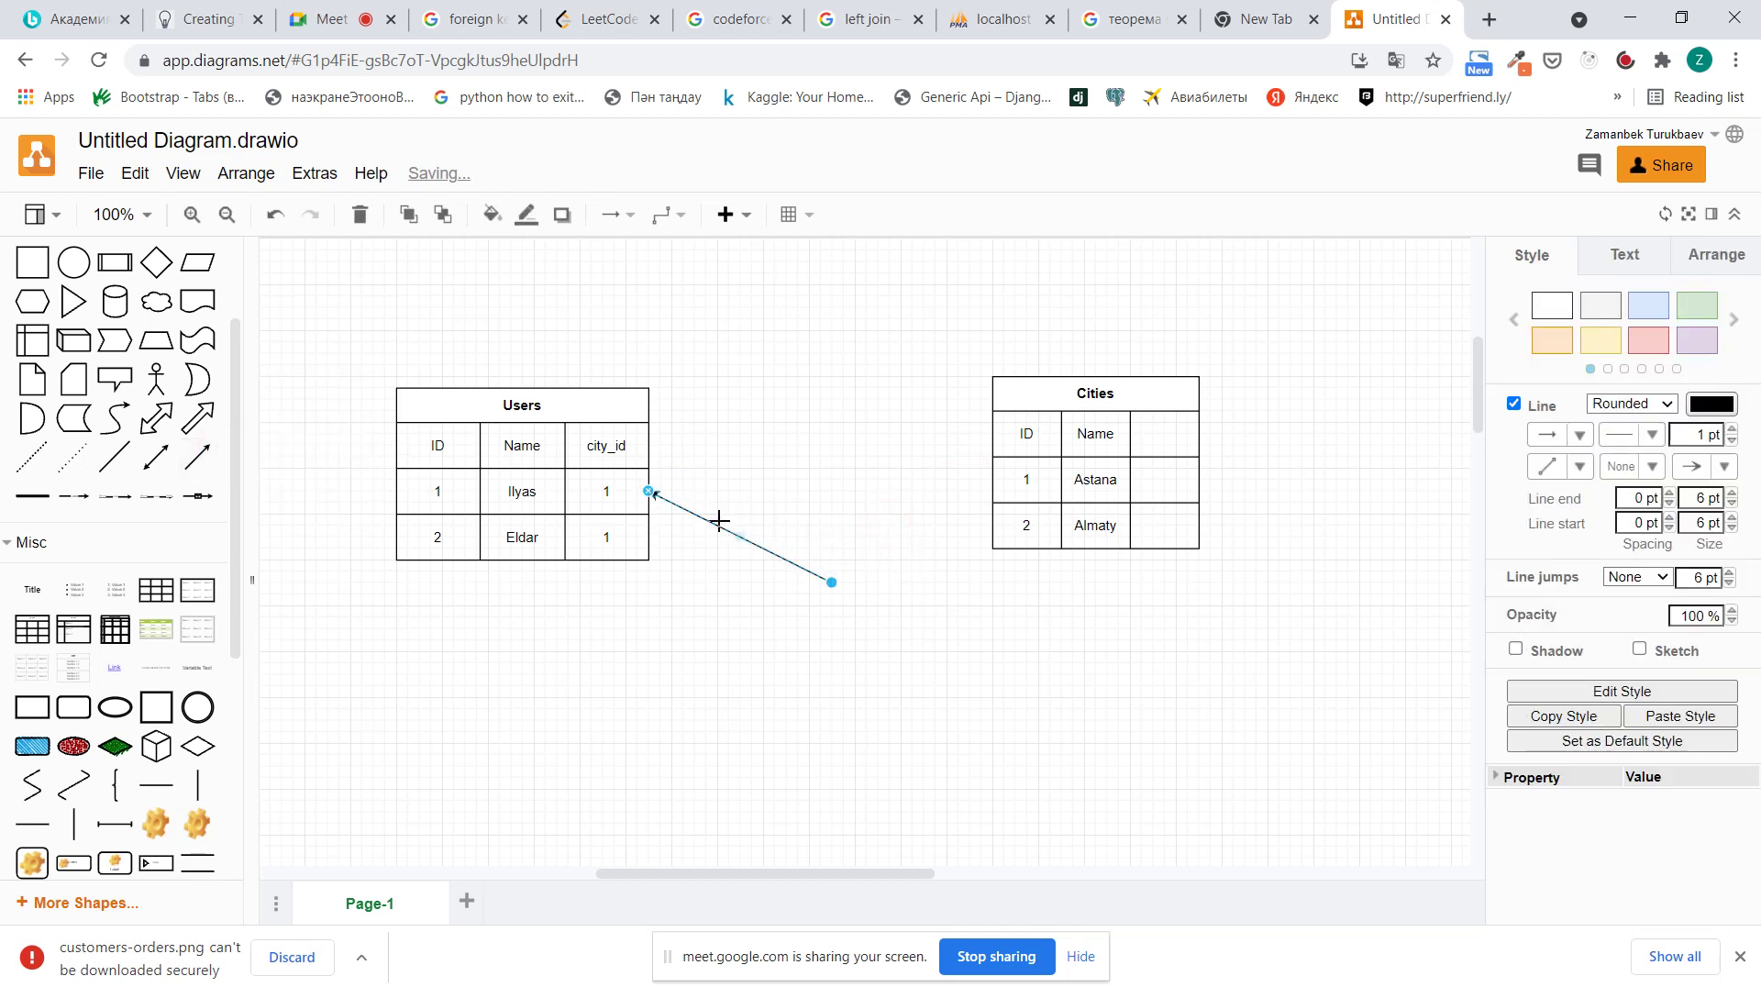
pyautogui.moveTo(831, 582); pyautogui.dragTo(993, 480)
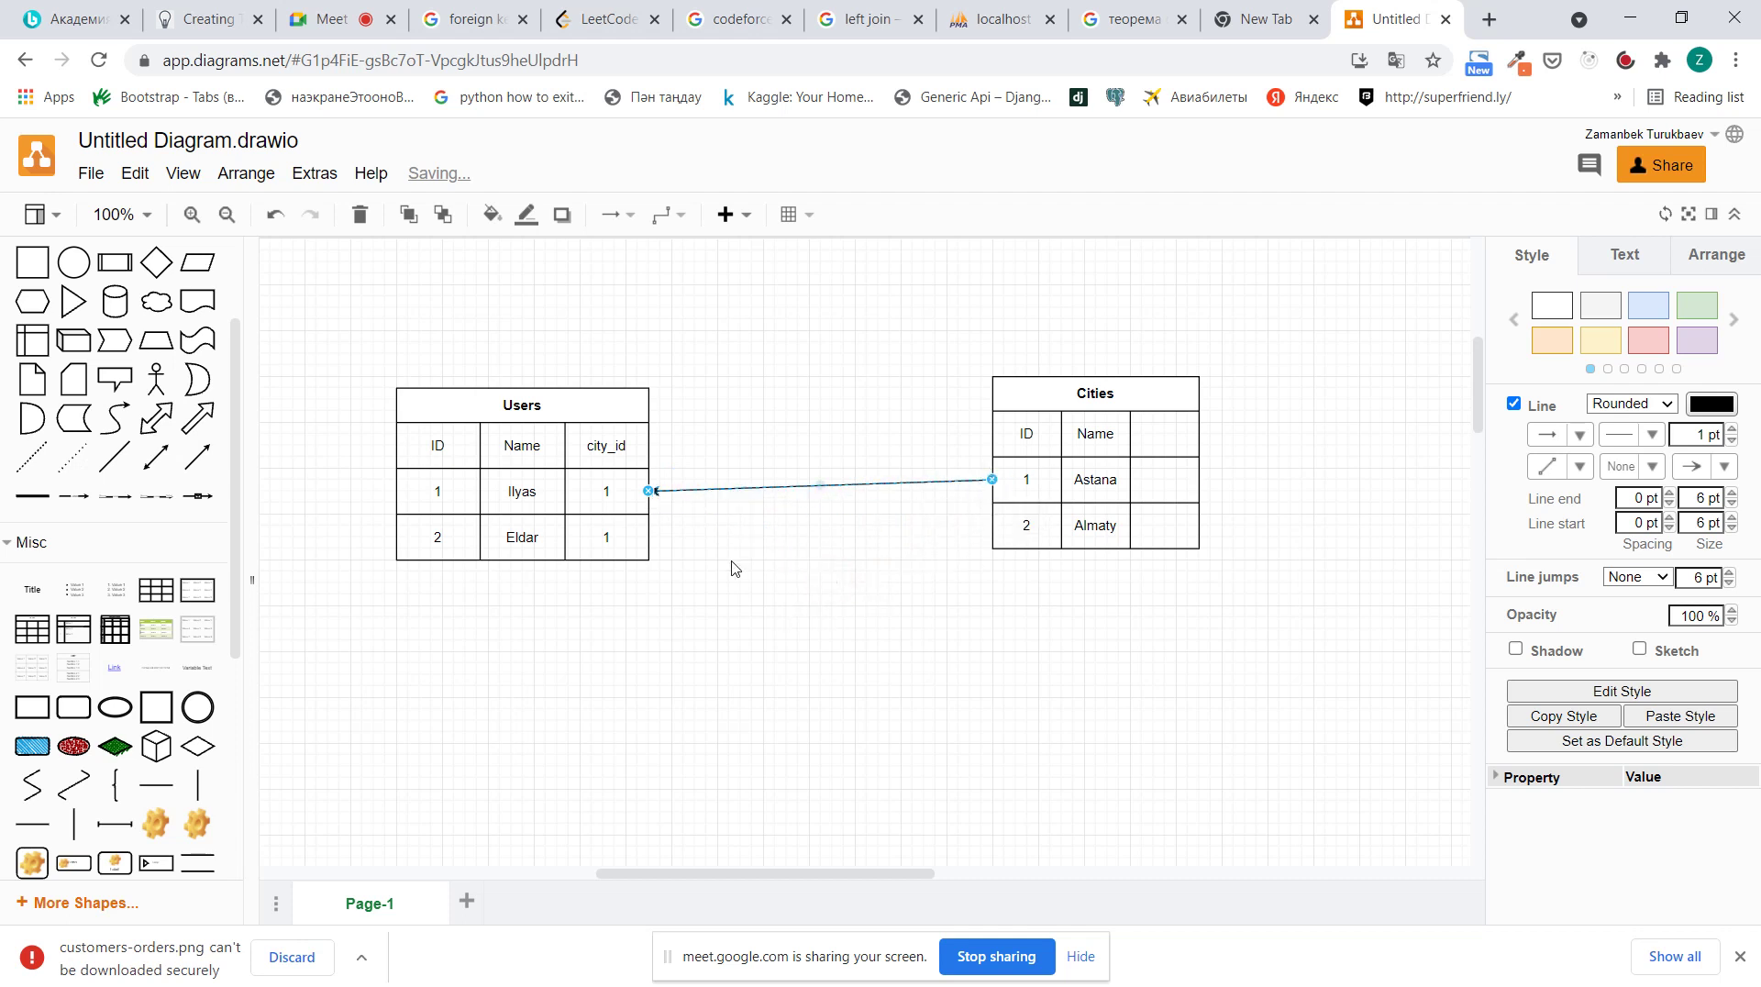
pyautogui.click(197, 457)
pyautogui.moveTo(889, 525); pyautogui.dragTo(649, 537)
pyautogui.moveTo(832, 585); pyautogui.dragTo(993, 488)
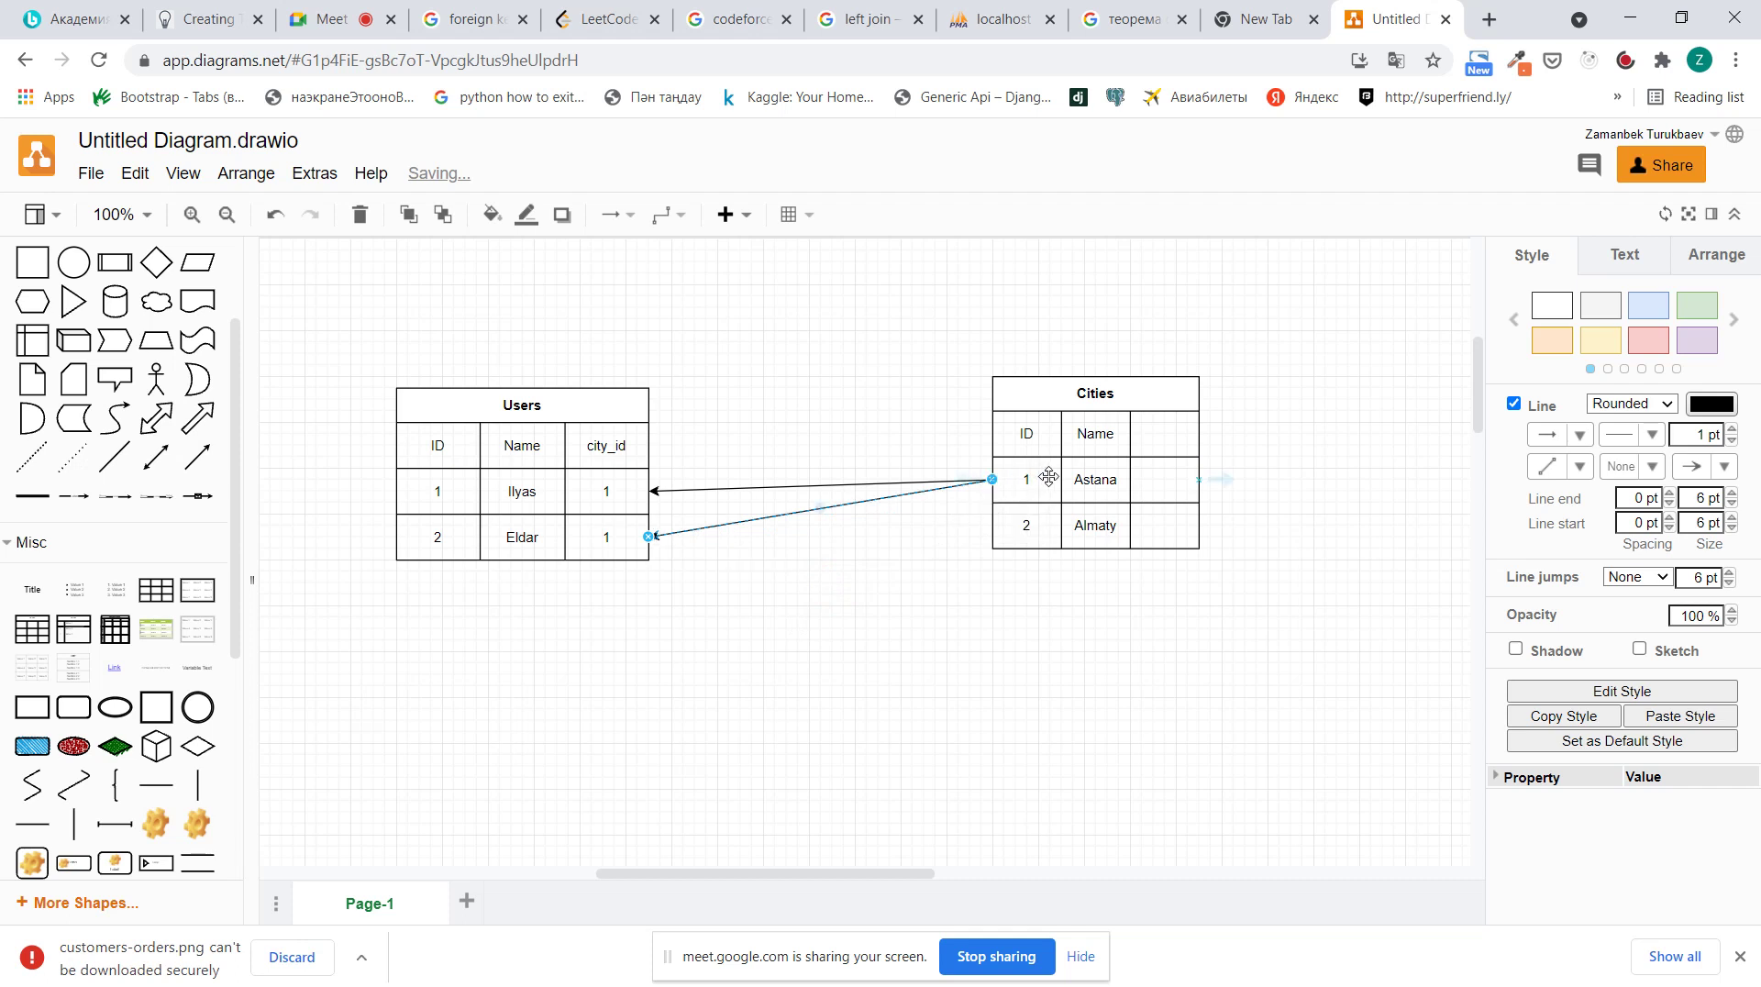
pyautogui.click(1018, 477)
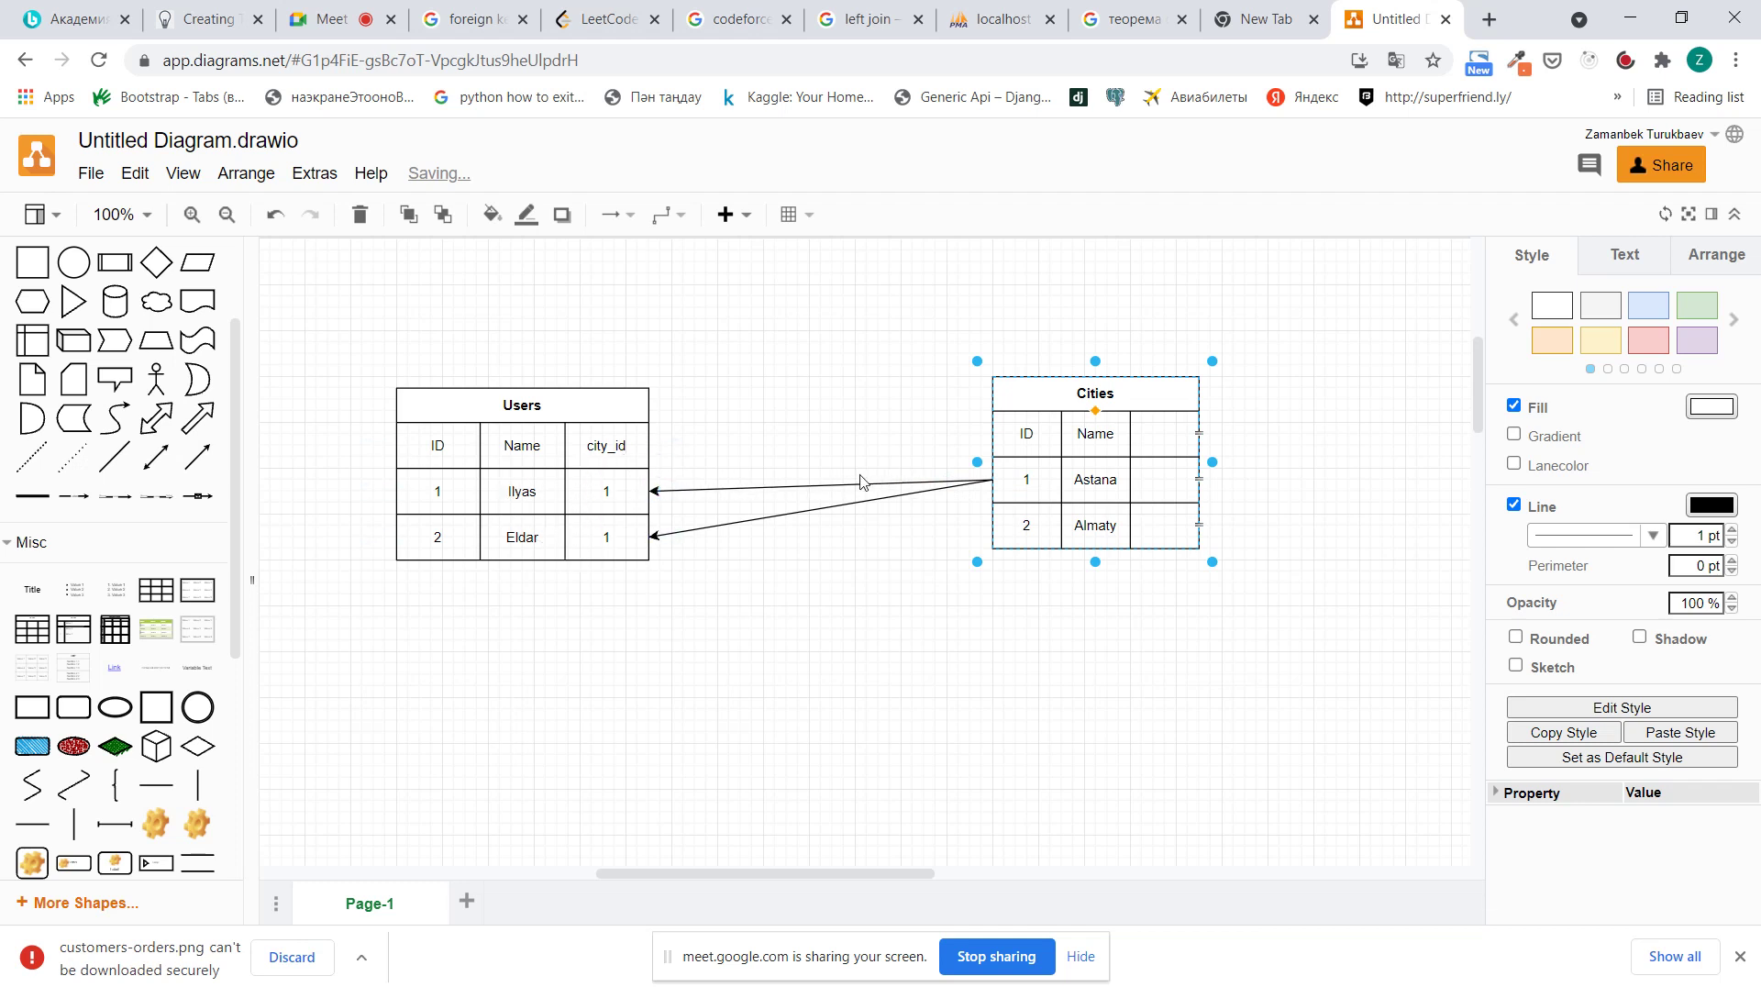
pyautogui.click(973, 483)
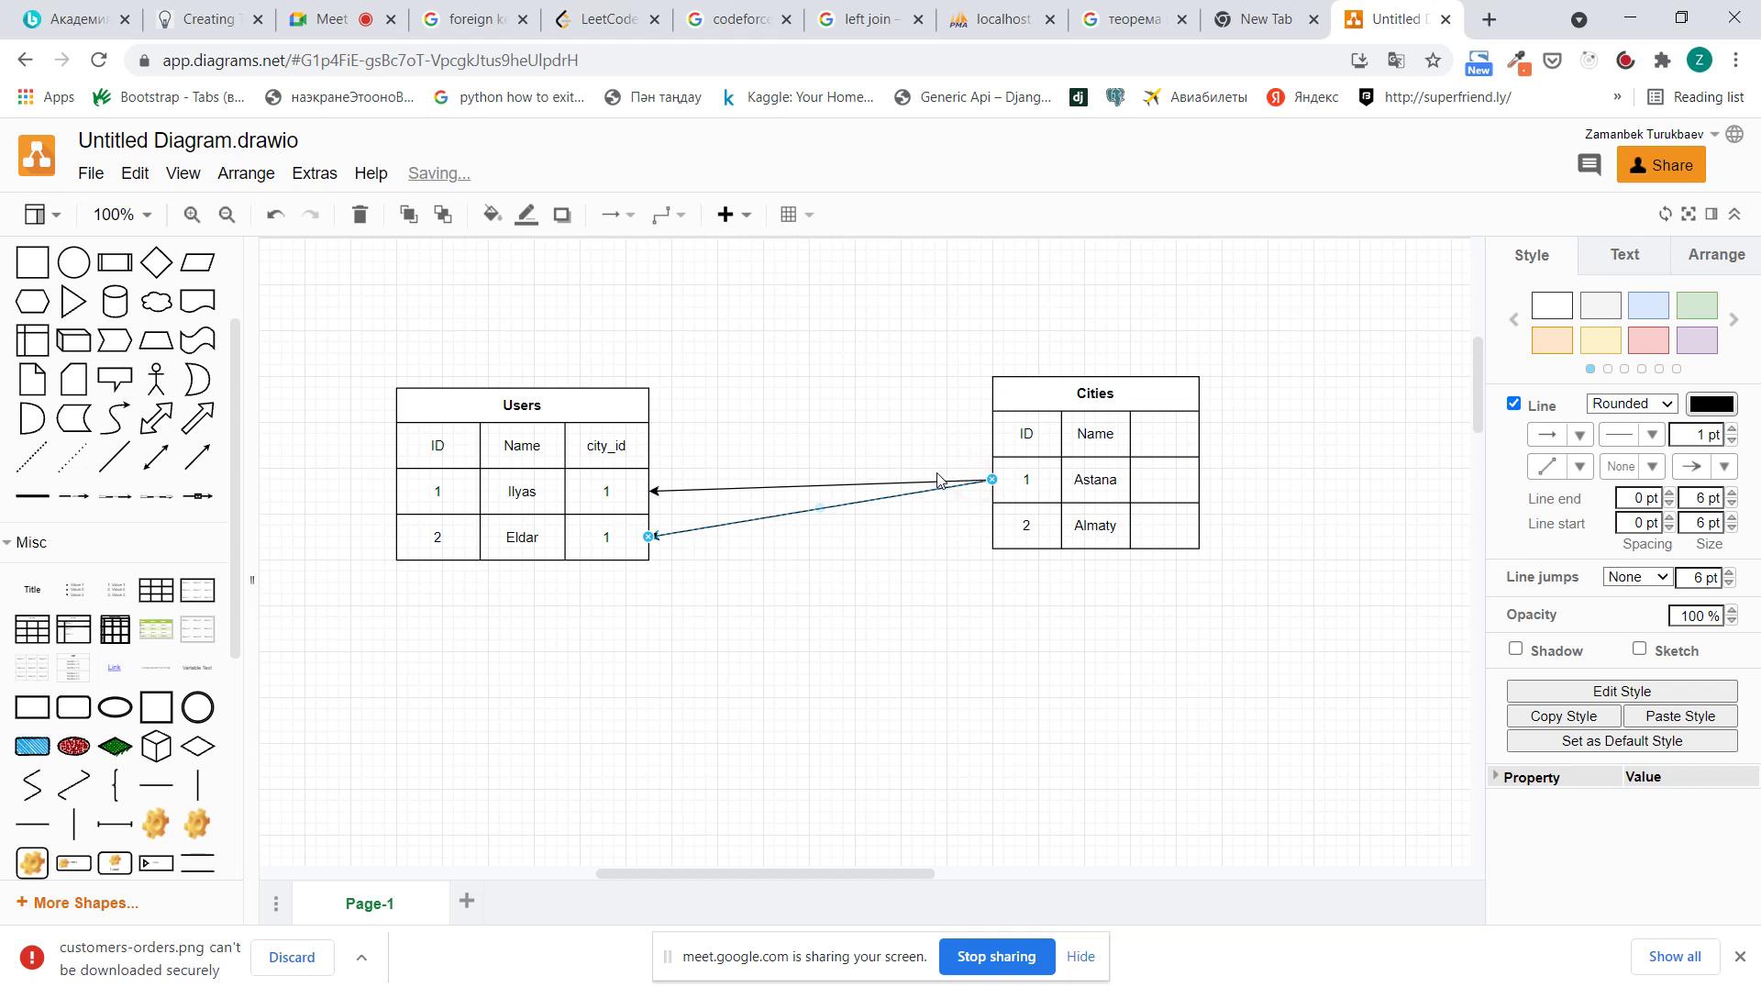
pyautogui.click(1010, 479)
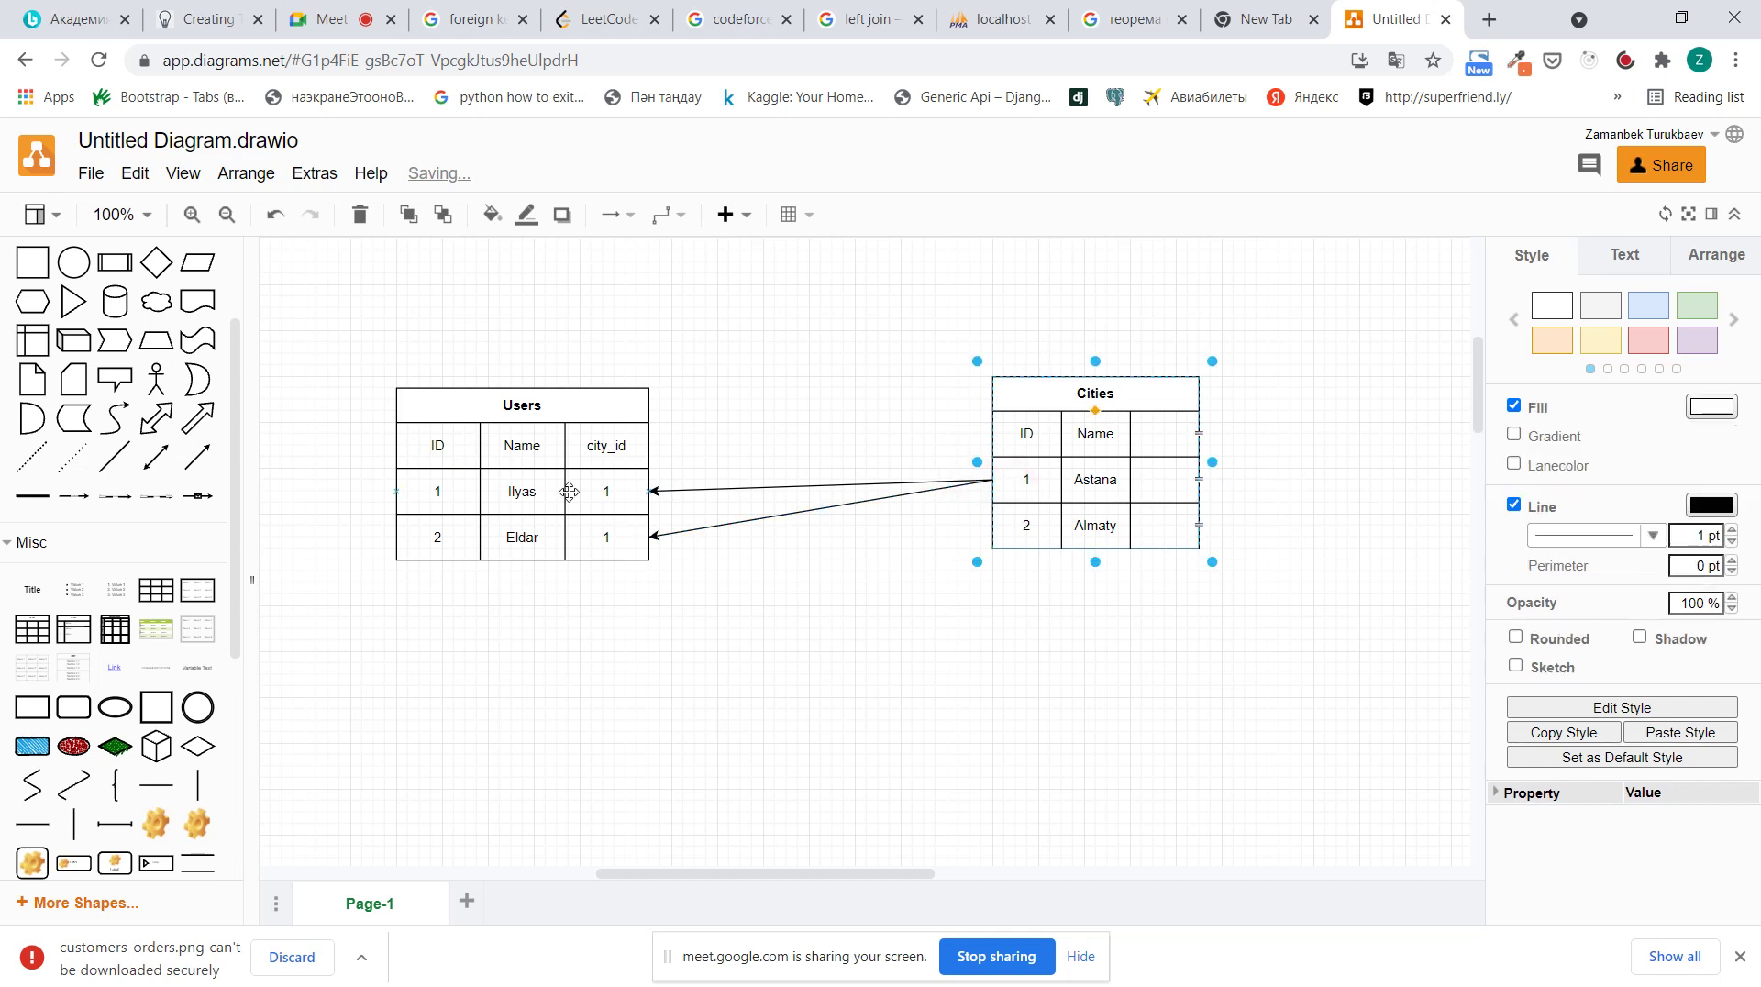
# Switch to PyCharm and examine the SELECT columns, users and cities aliases, and LEFT OUTER JOIN line, comparing them with the browser diagram
pyautogui.click(854, 521)
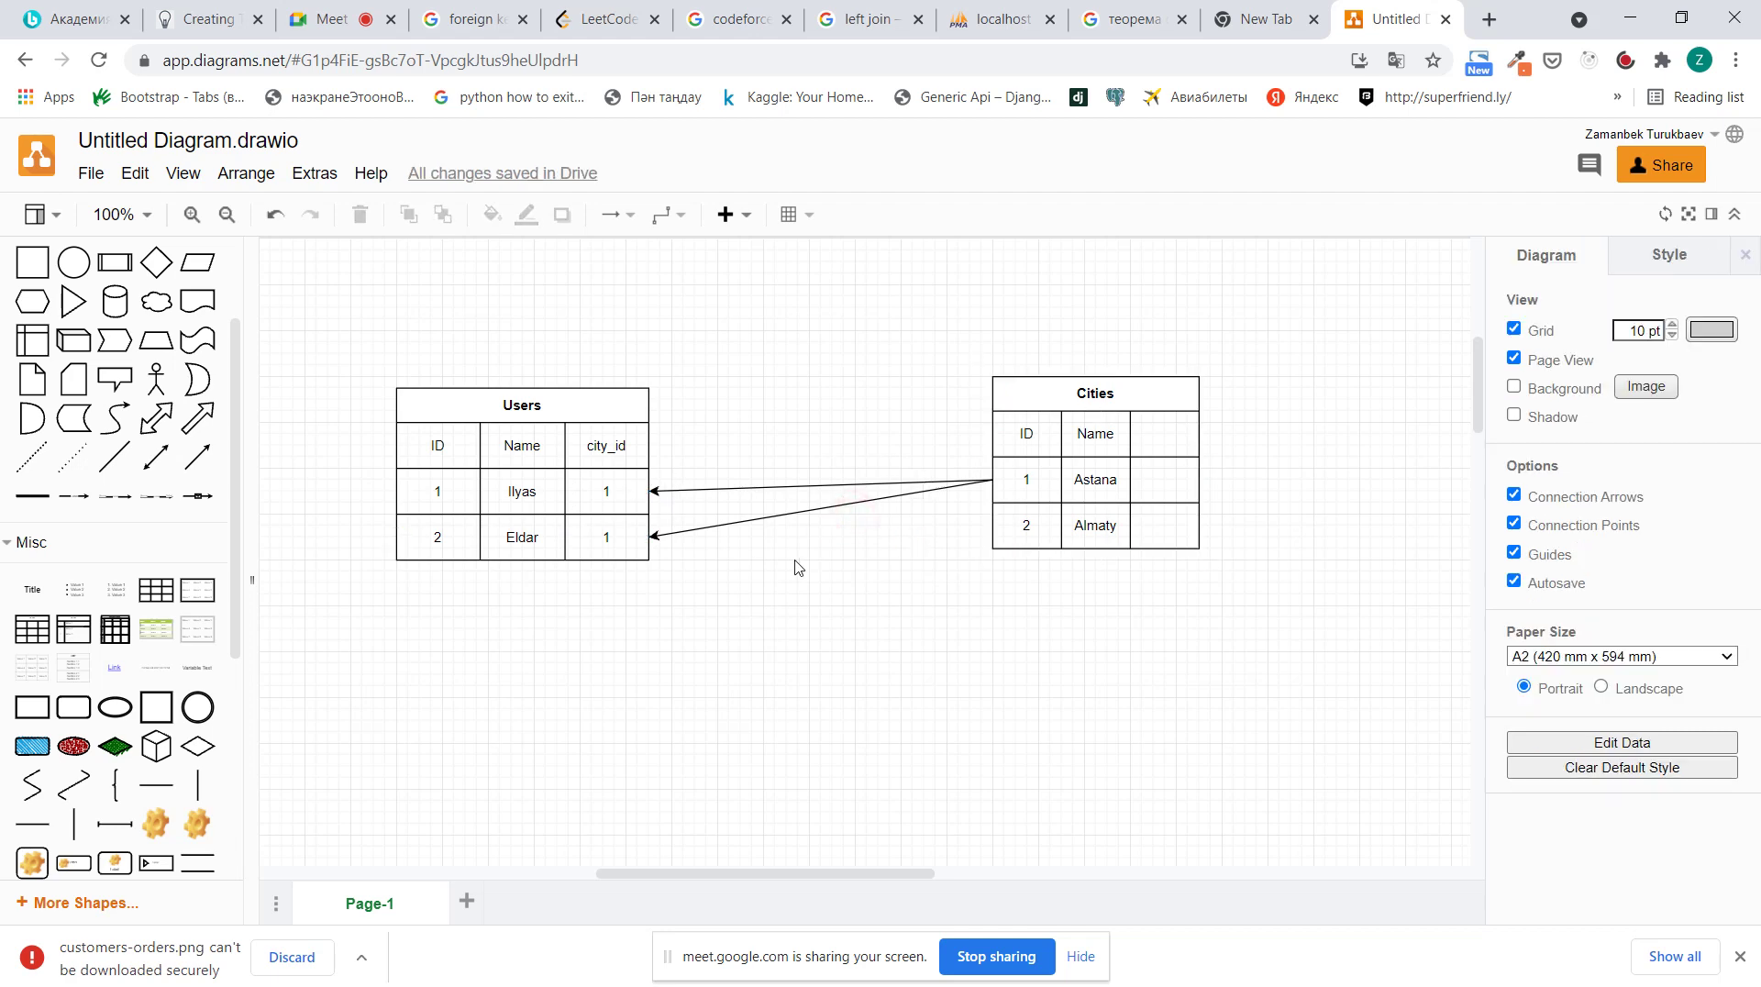
pyautogui.hotkey('alt', 'Tab')
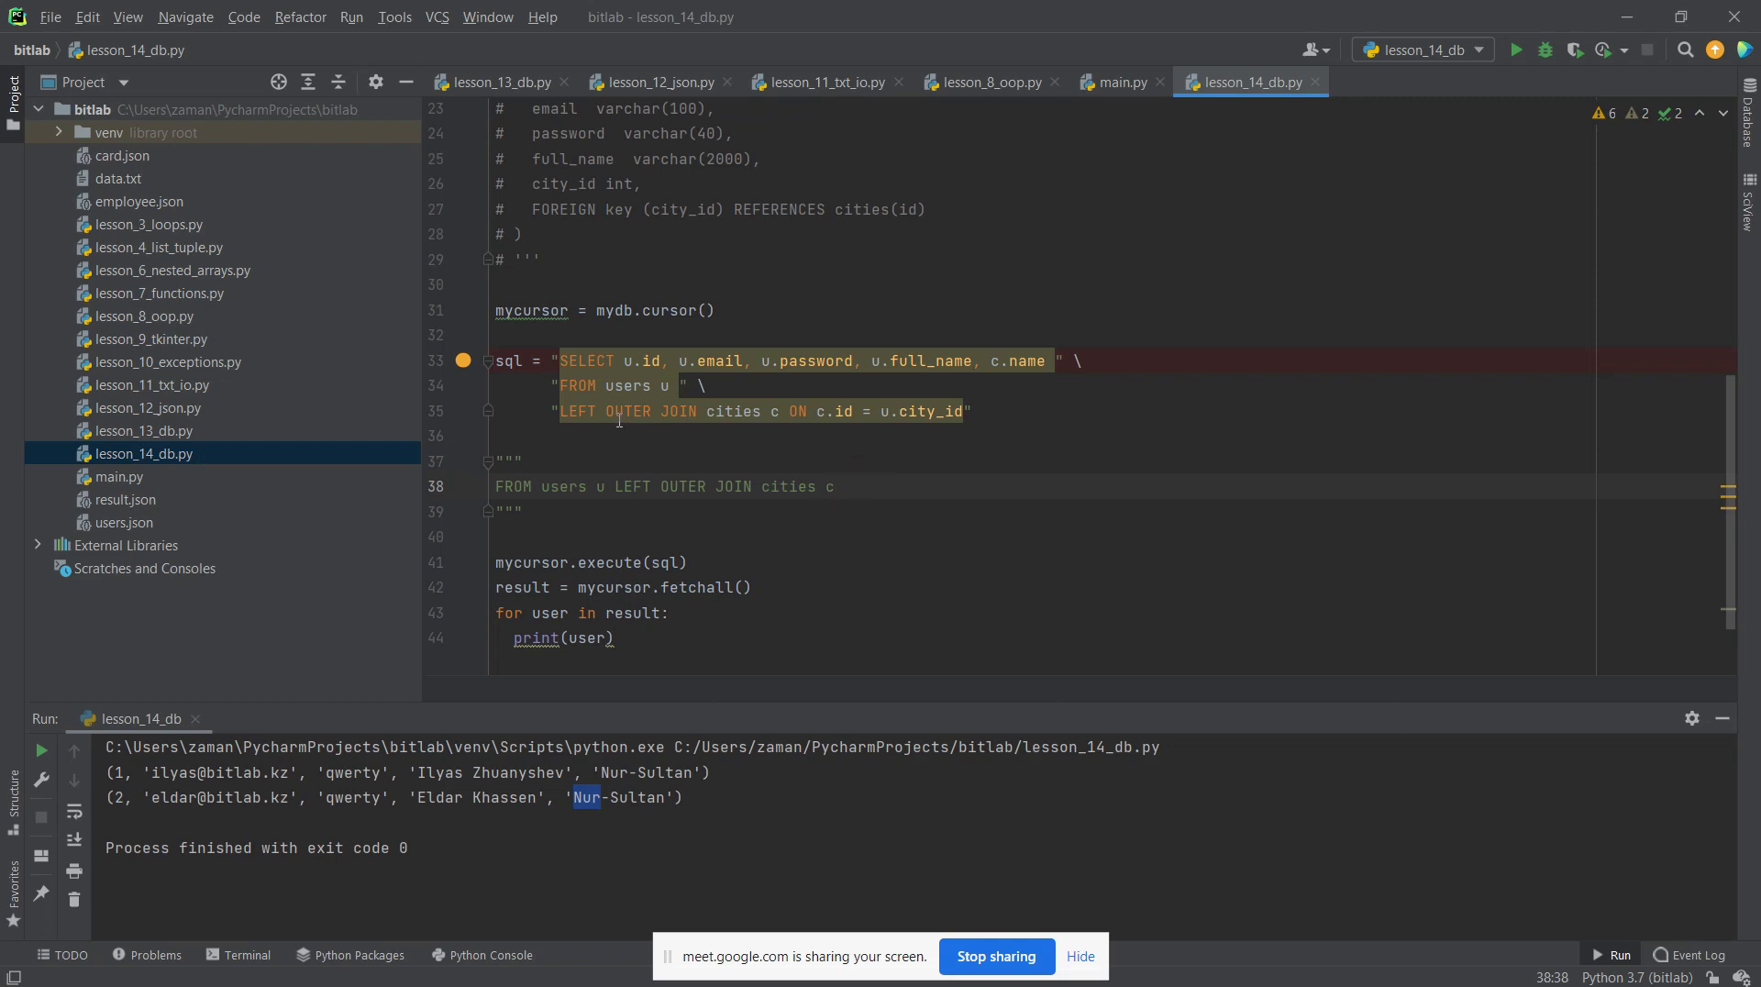
pyautogui.doubleClick(588, 411)
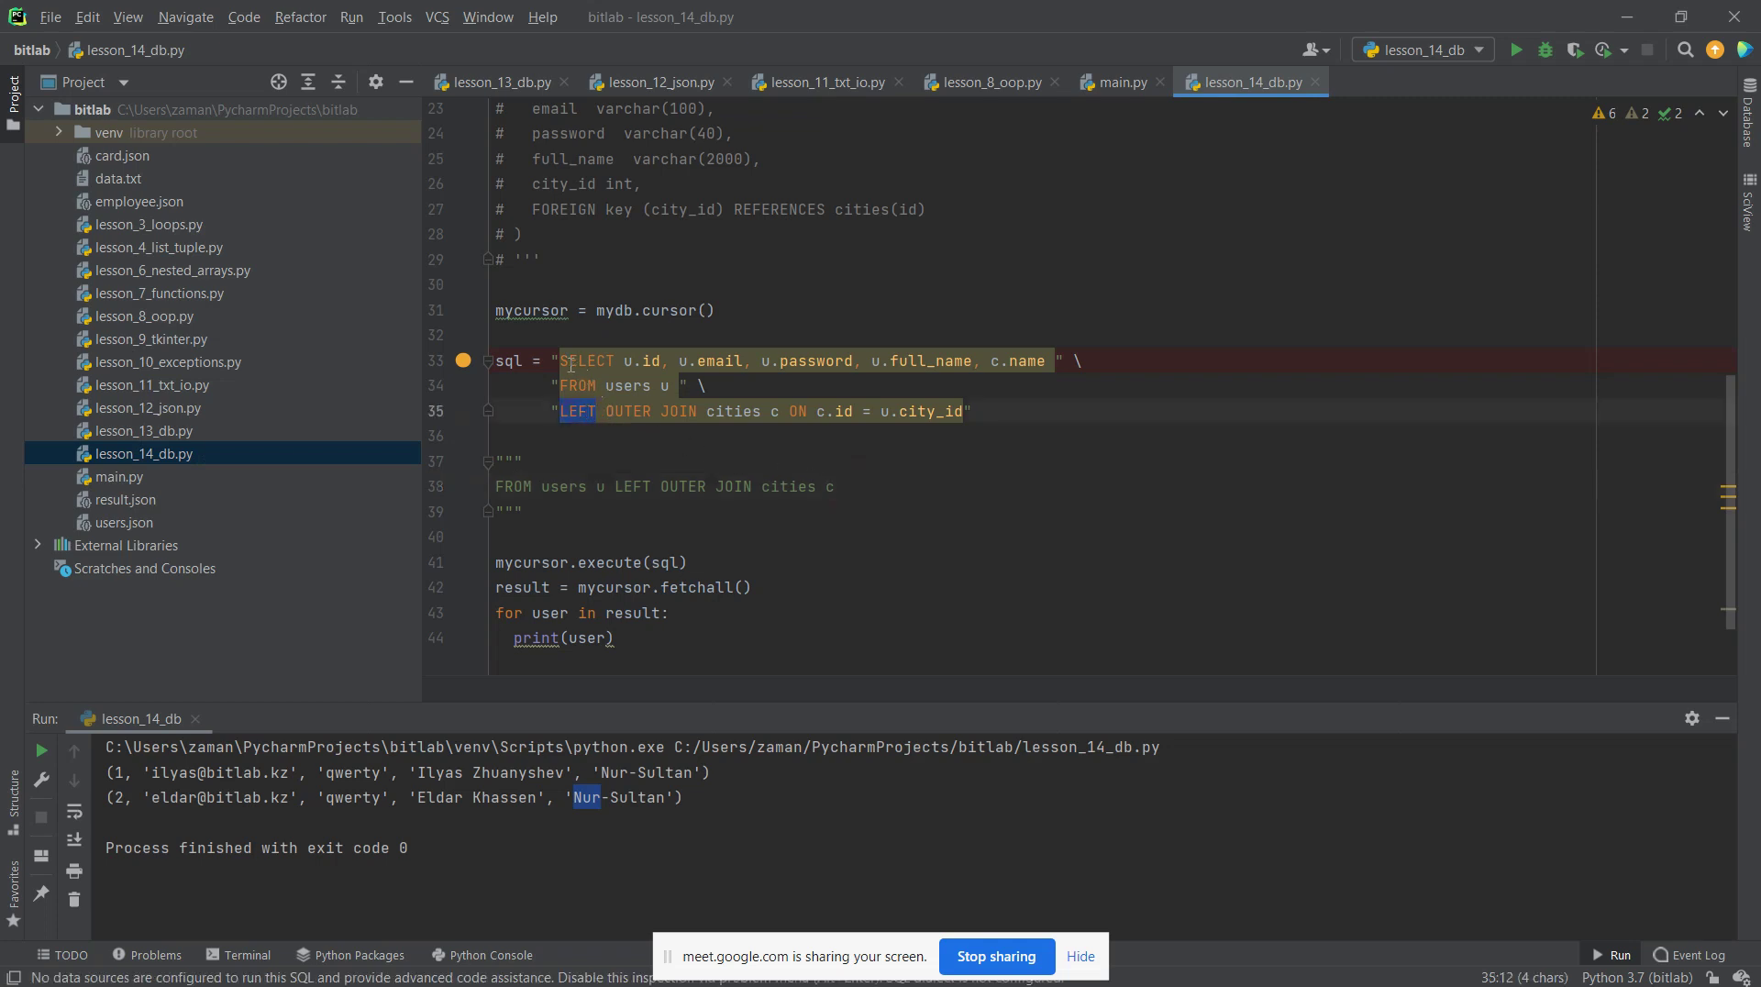
pyautogui.moveTo(562, 362); pyautogui.dragTo(729, 363)
pyautogui.click(680, 361)
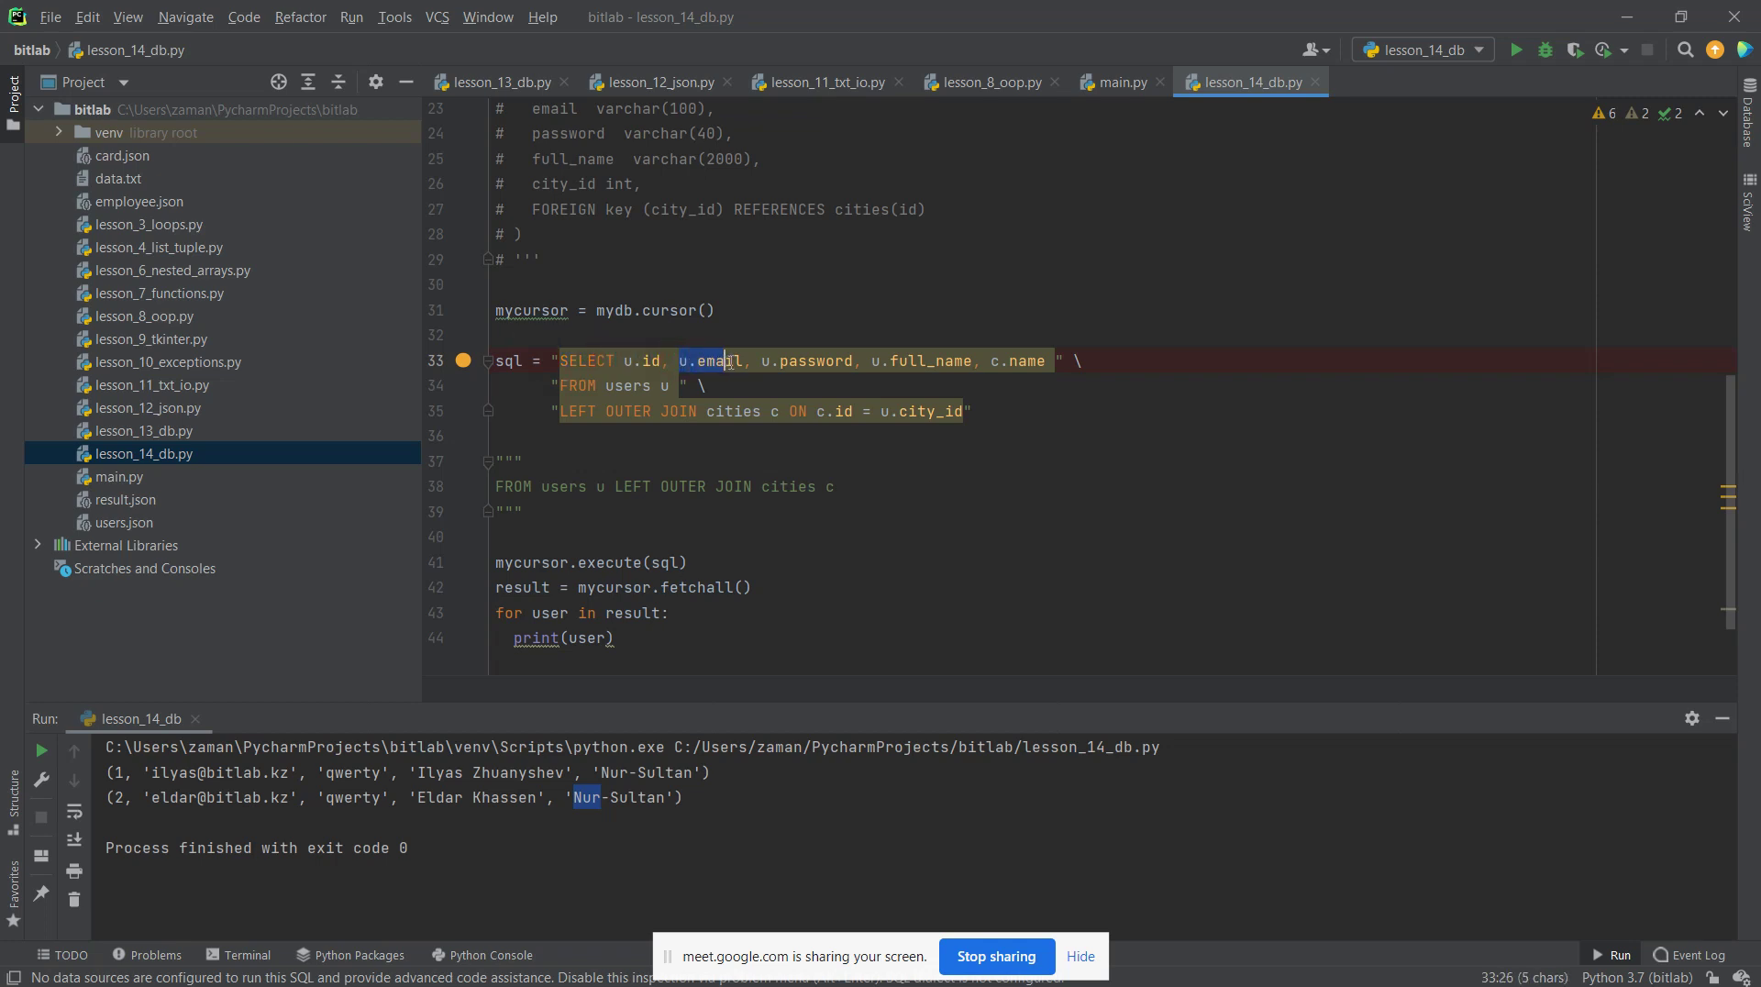
pyautogui.click(665, 361)
pyautogui.doubleClick(633, 387)
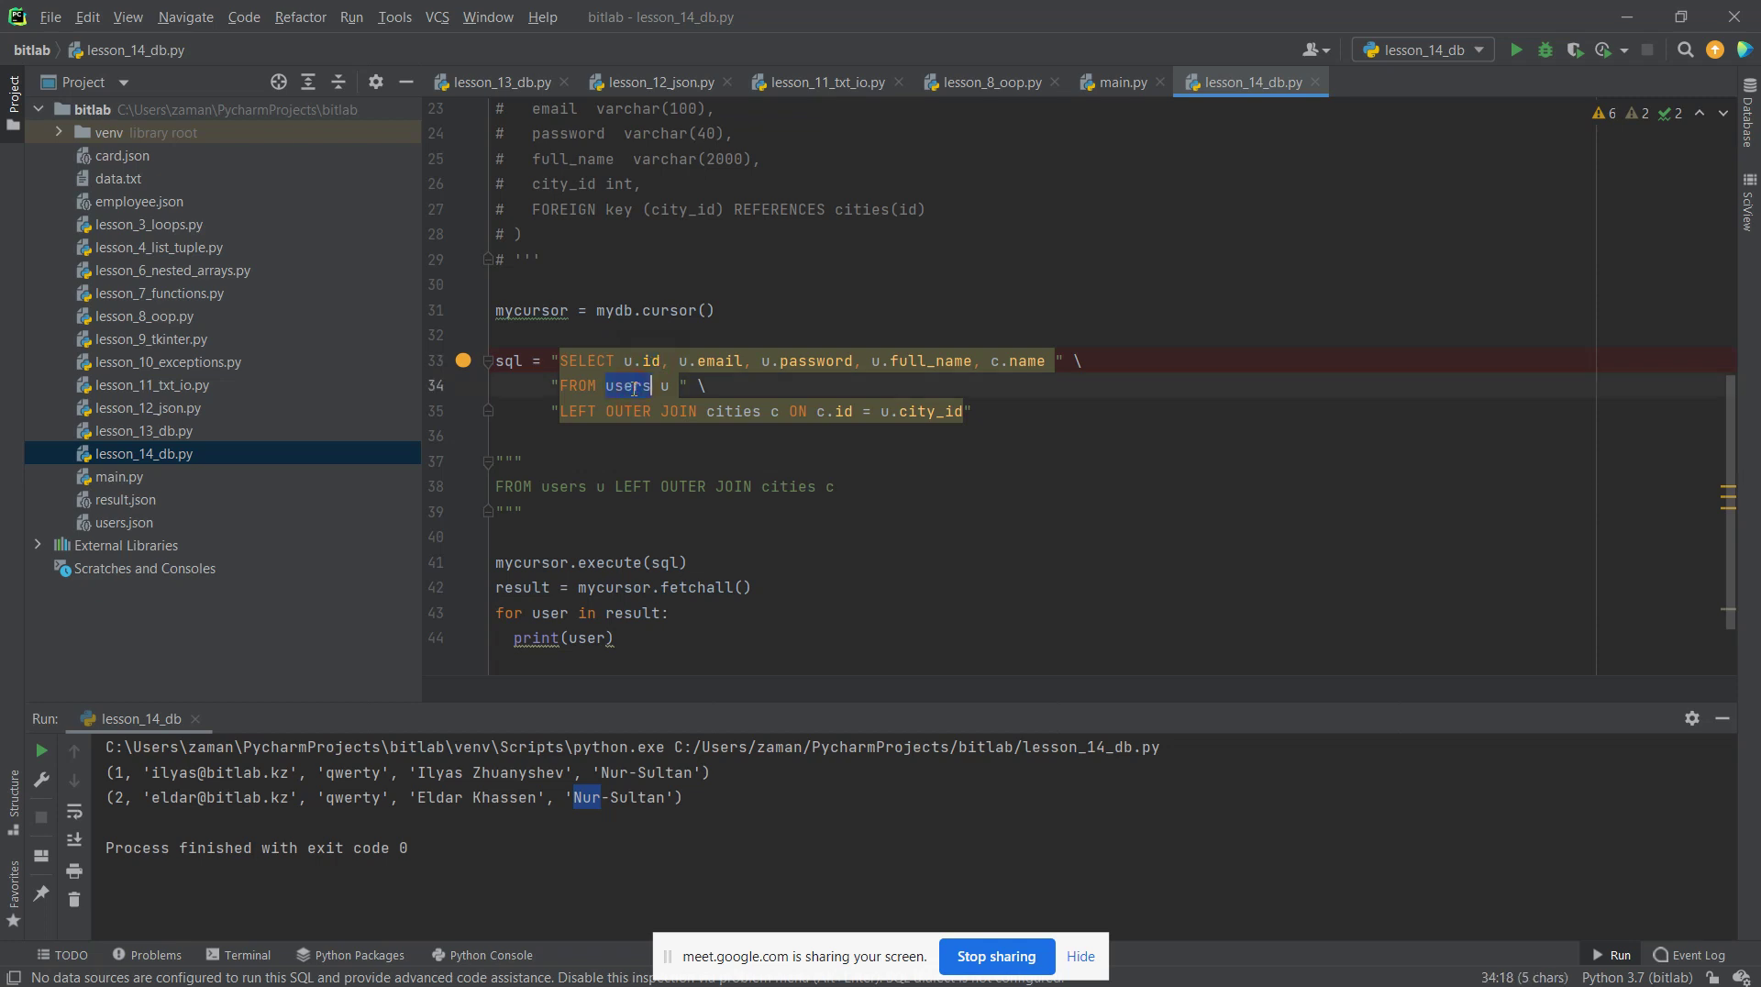
pyautogui.doubleClick(665, 386)
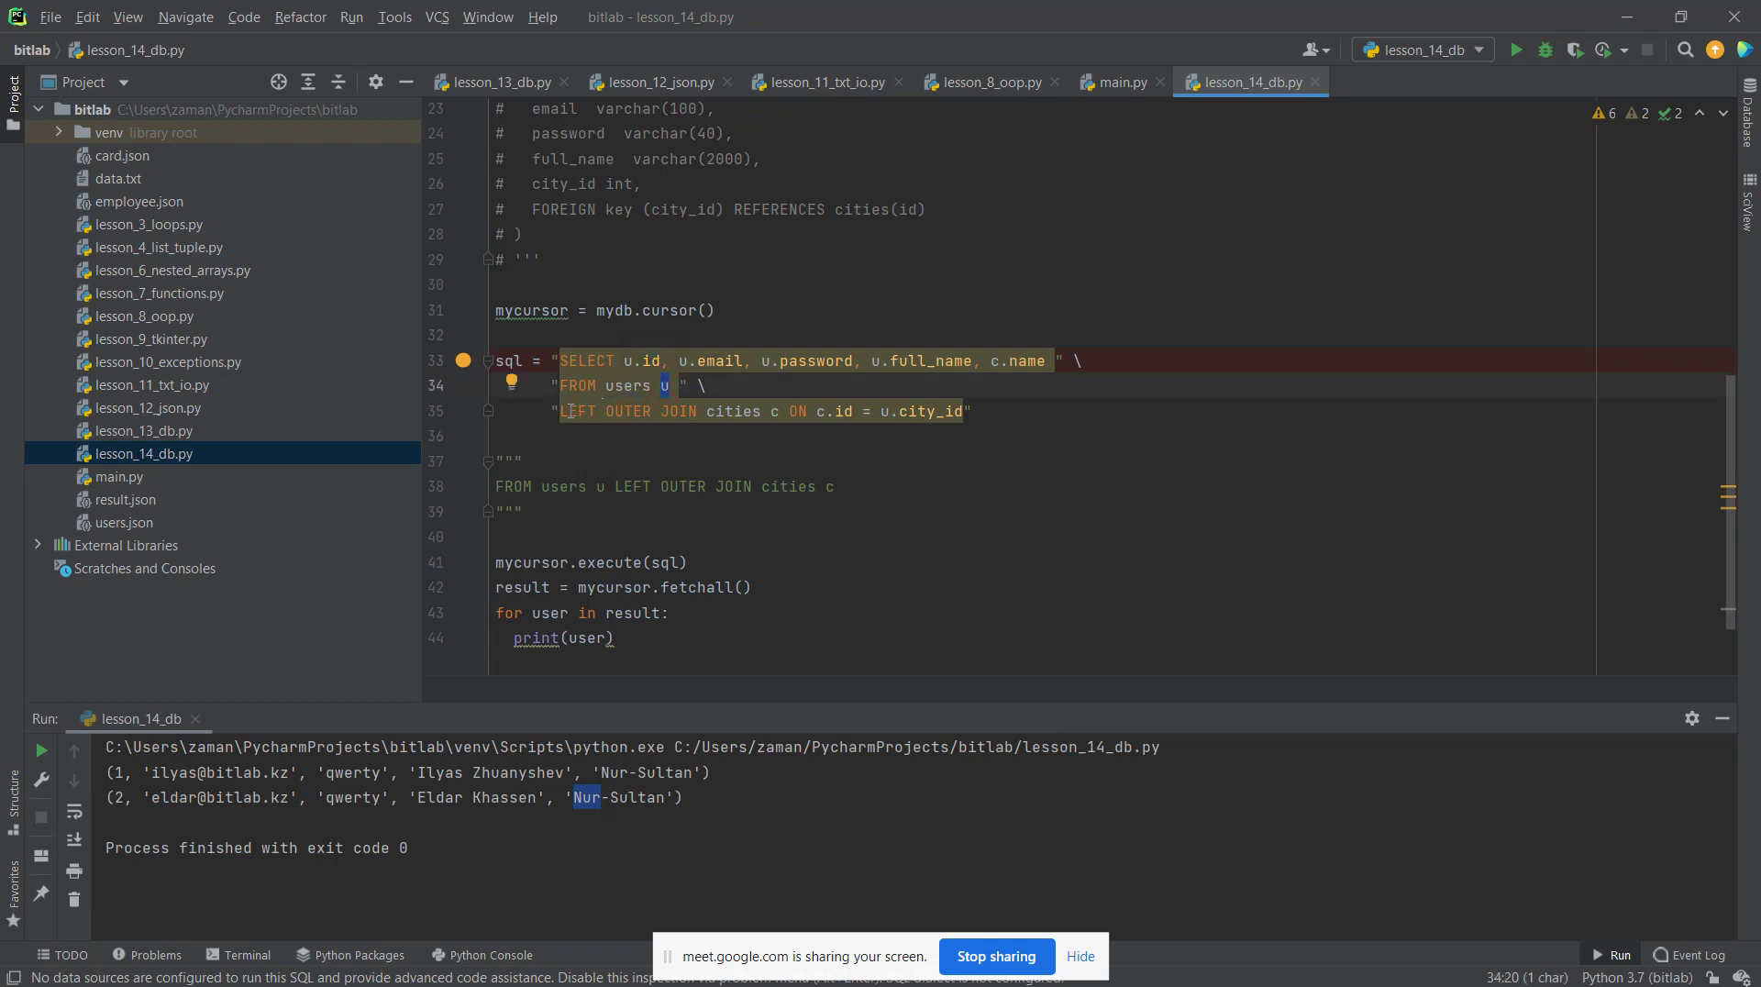
pyautogui.moveTo(561, 411); pyautogui.dragTo(761, 411)
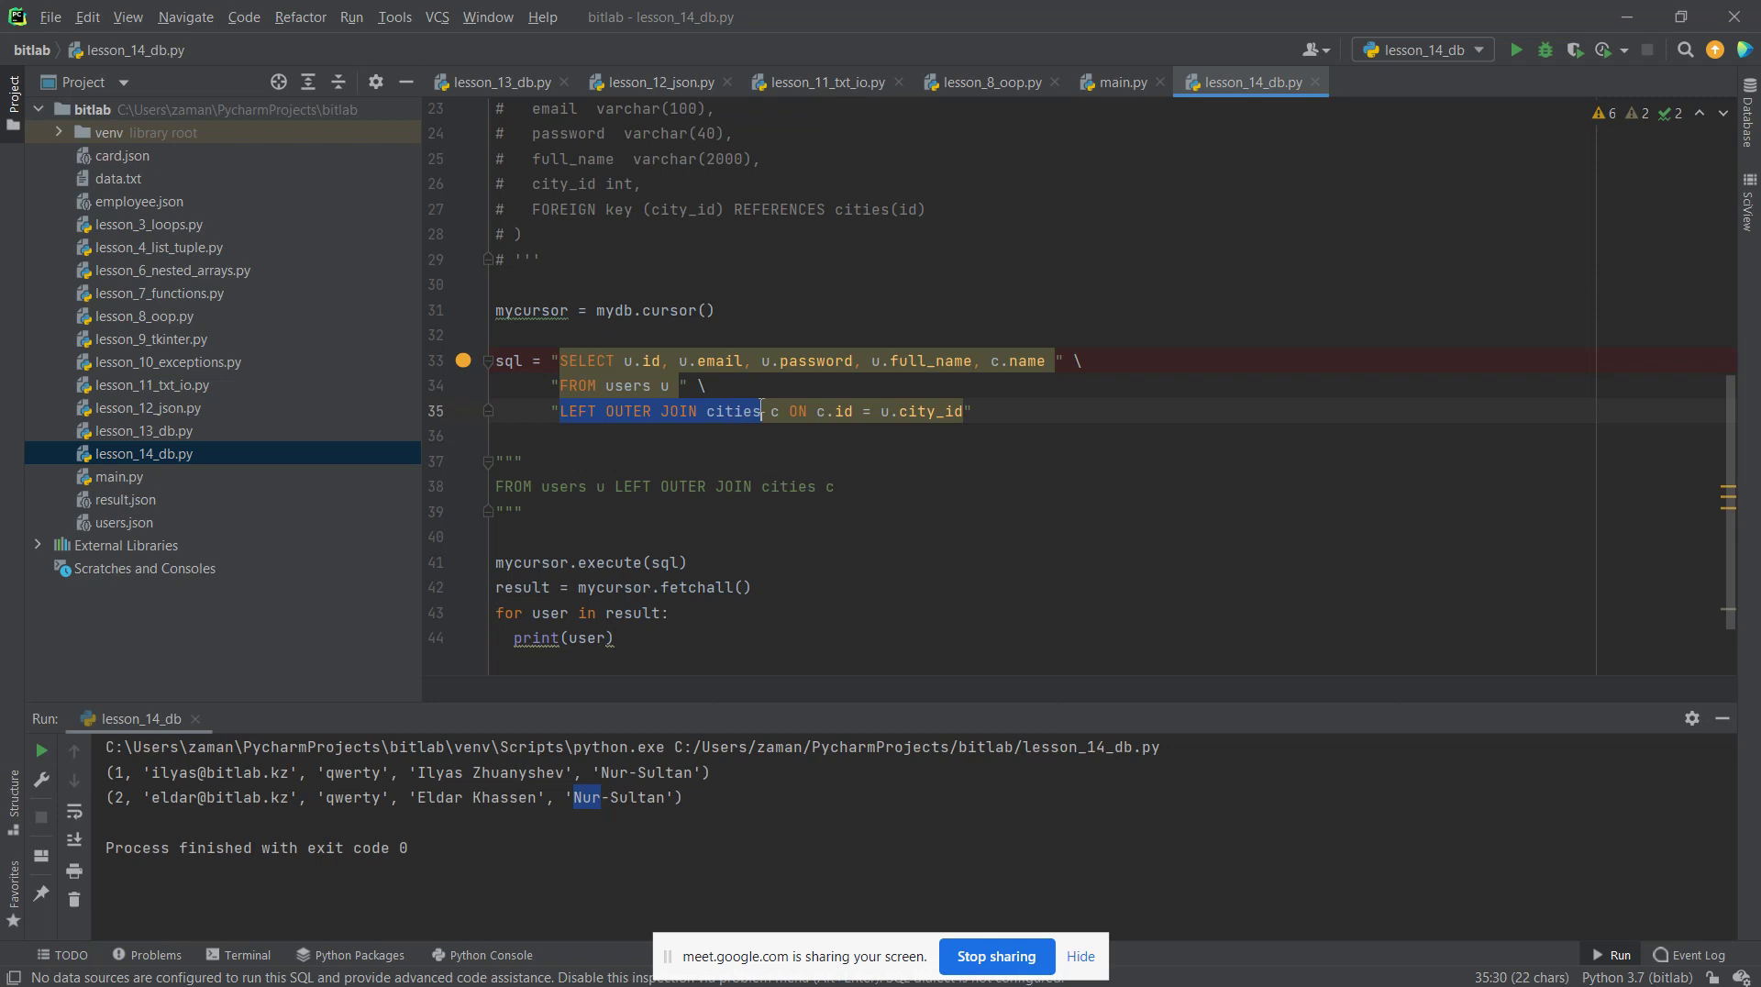
pyautogui.doubleClick(562, 487)
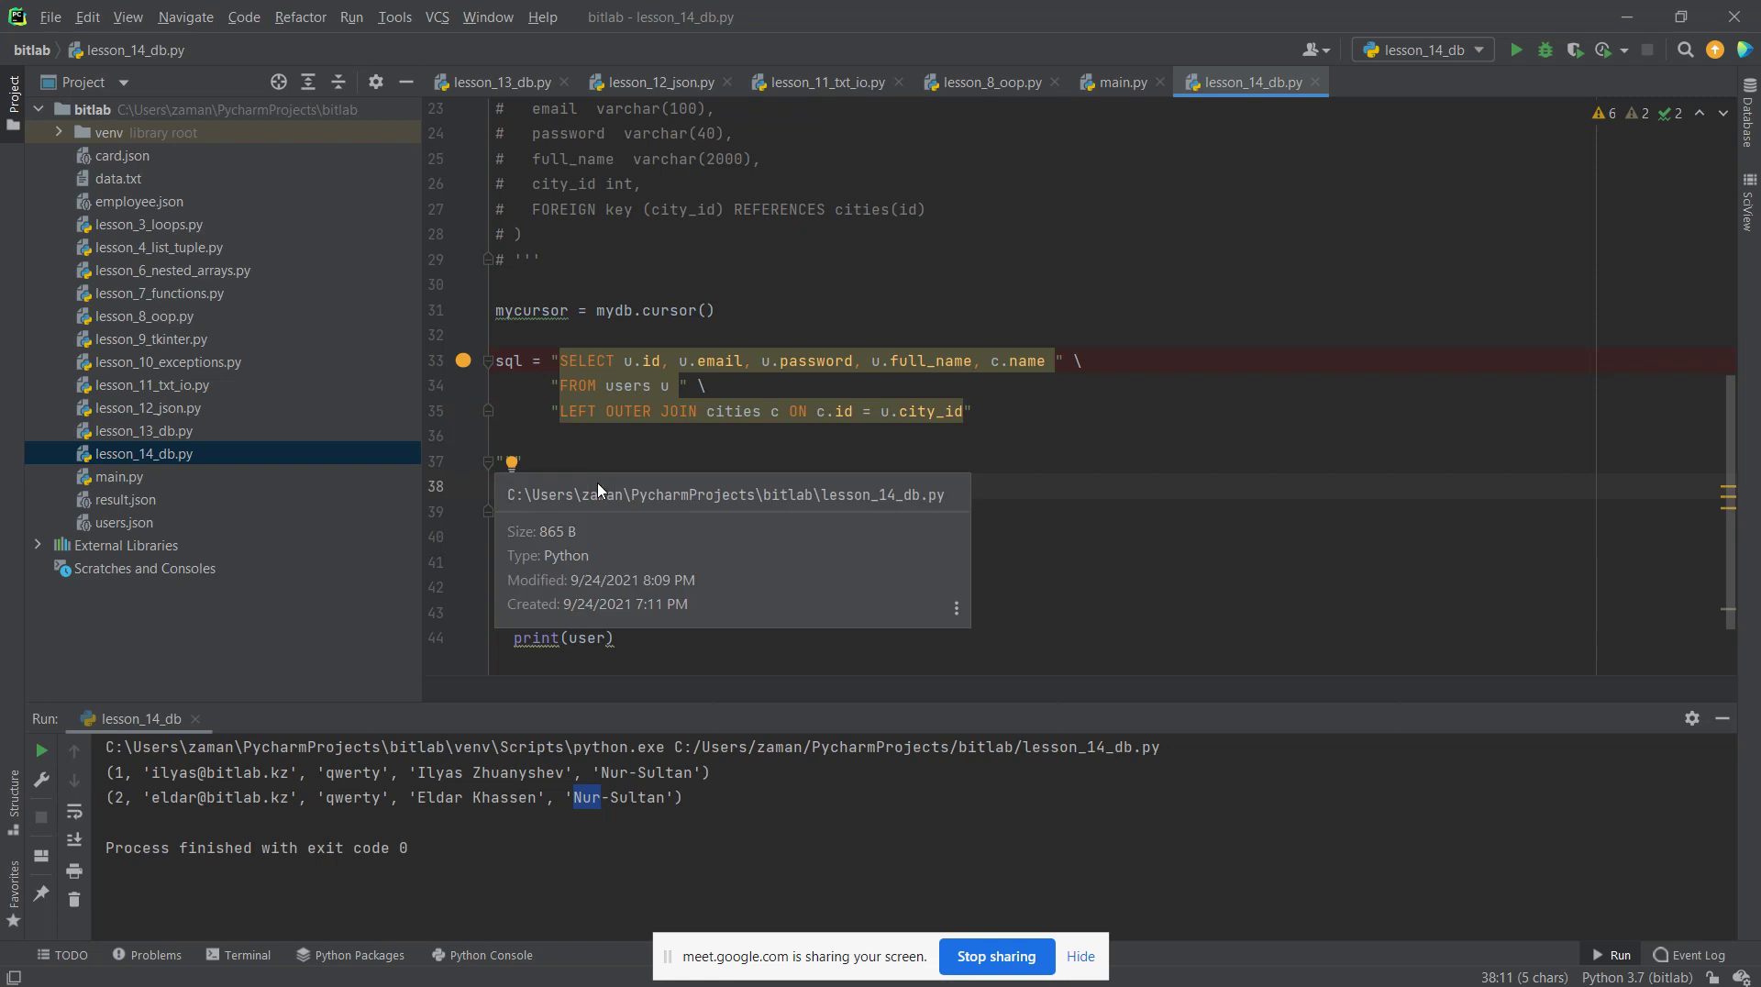
pyautogui.click(757, 437)
pyautogui.doubleClick(786, 487)
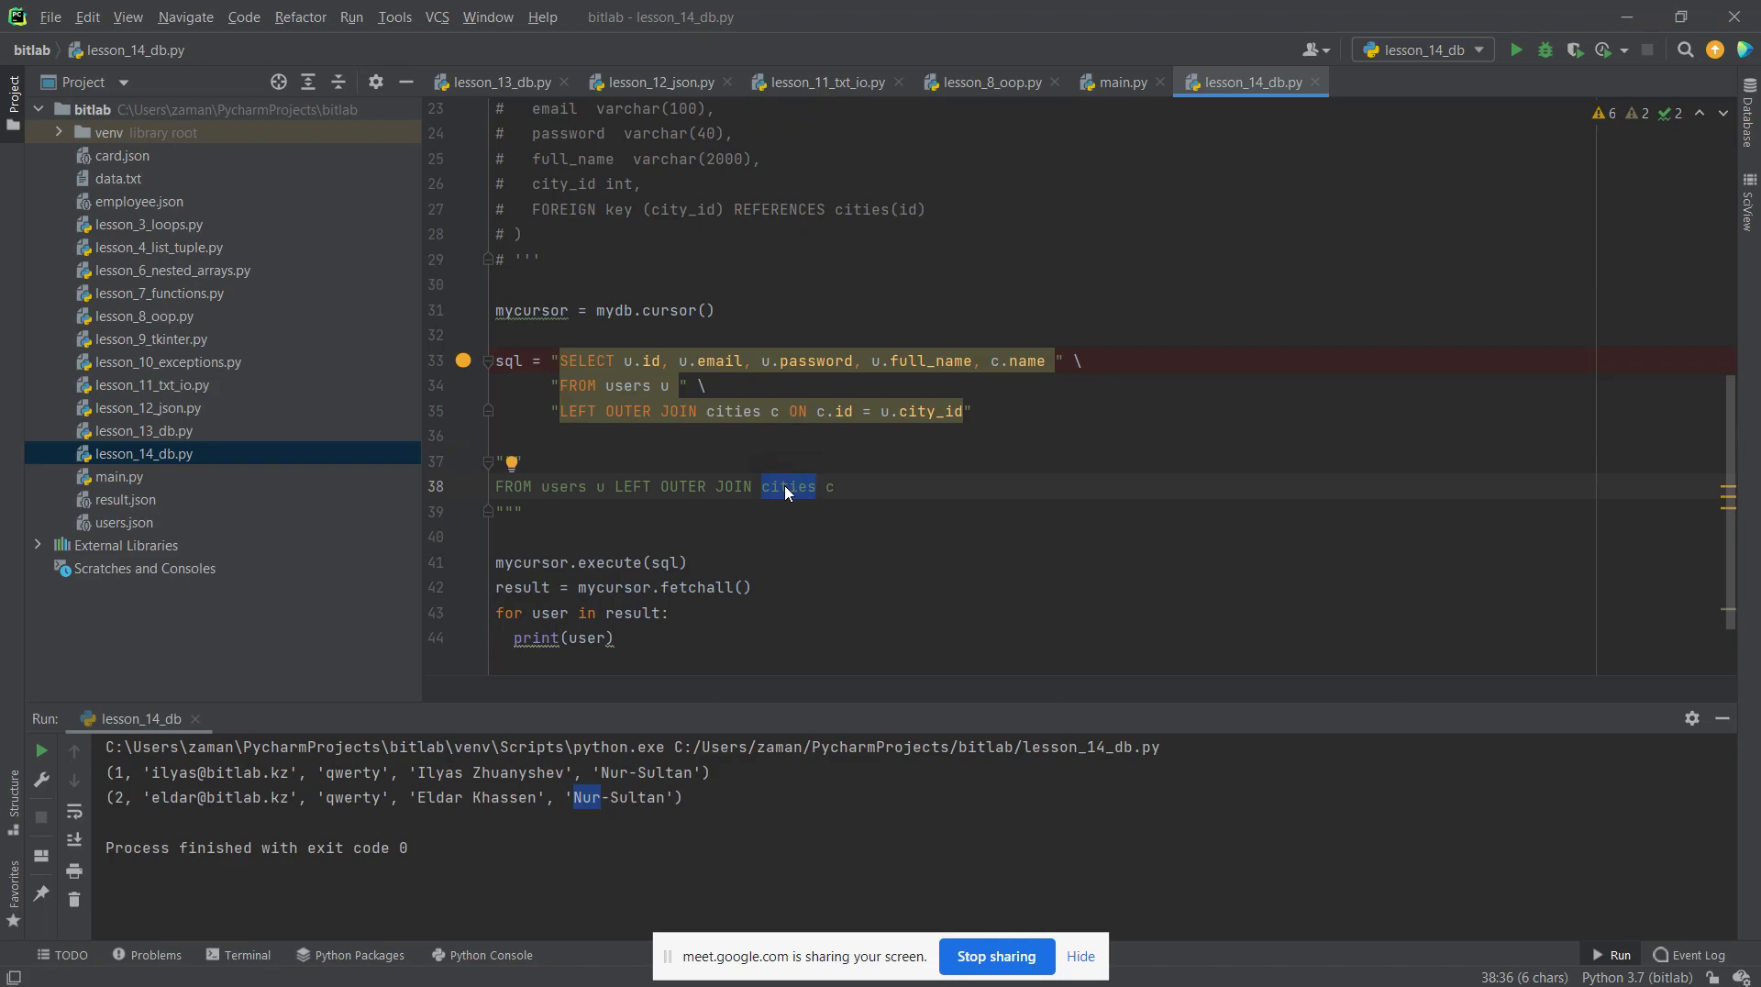
pyautogui.hotkey('alt', 'Tab')
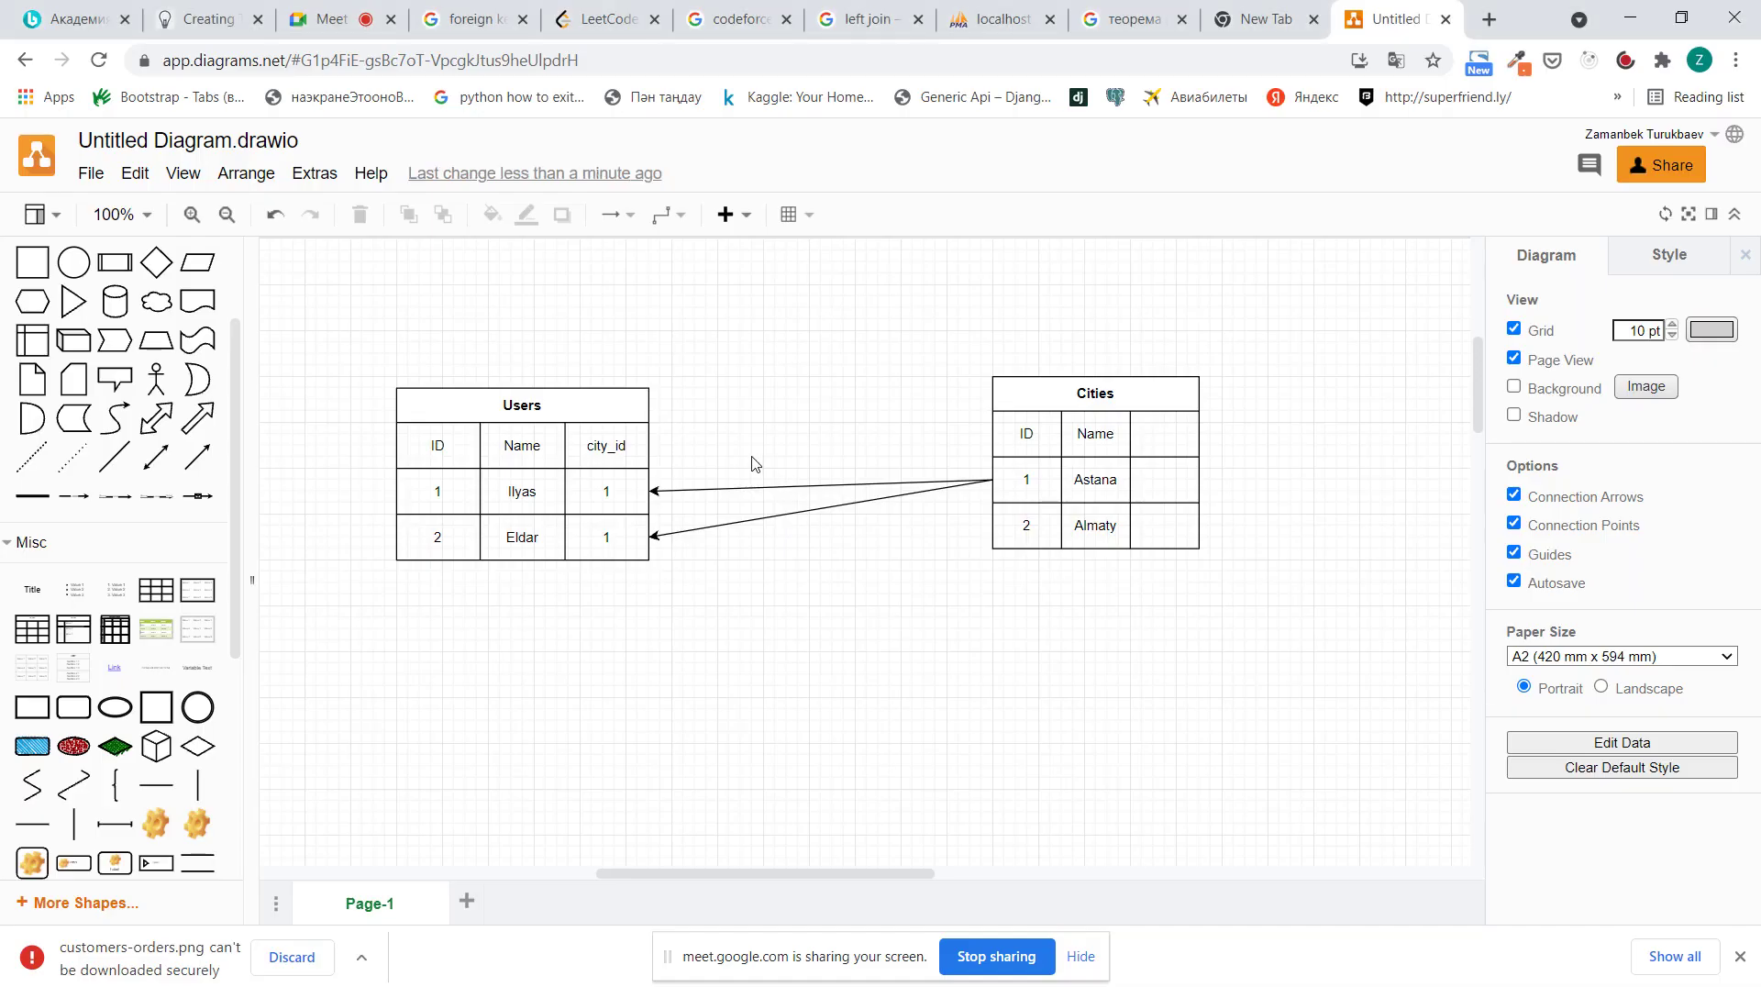
pyautogui.hotkey('alt', 'Tab')
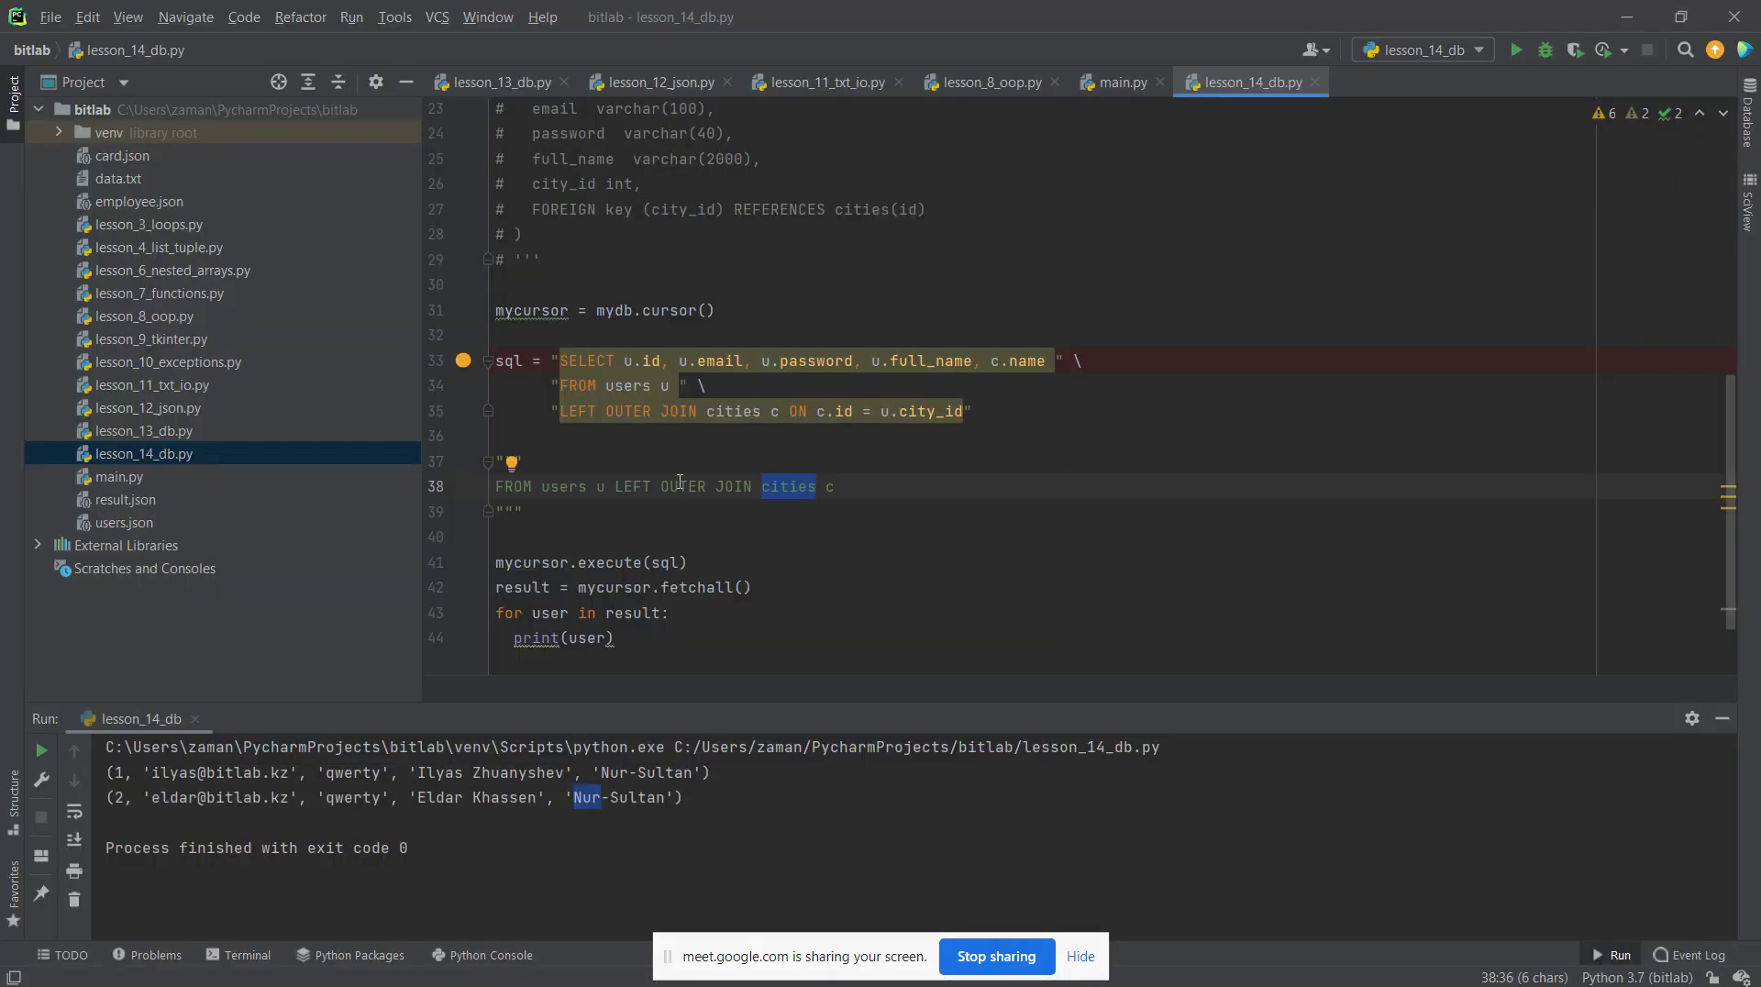
pyautogui.click(680, 486)
# Switch back to the diagram in the browser and delete both arrows running from the Astana row to the Users table
pyautogui.hotkey('alt', 'Tab')
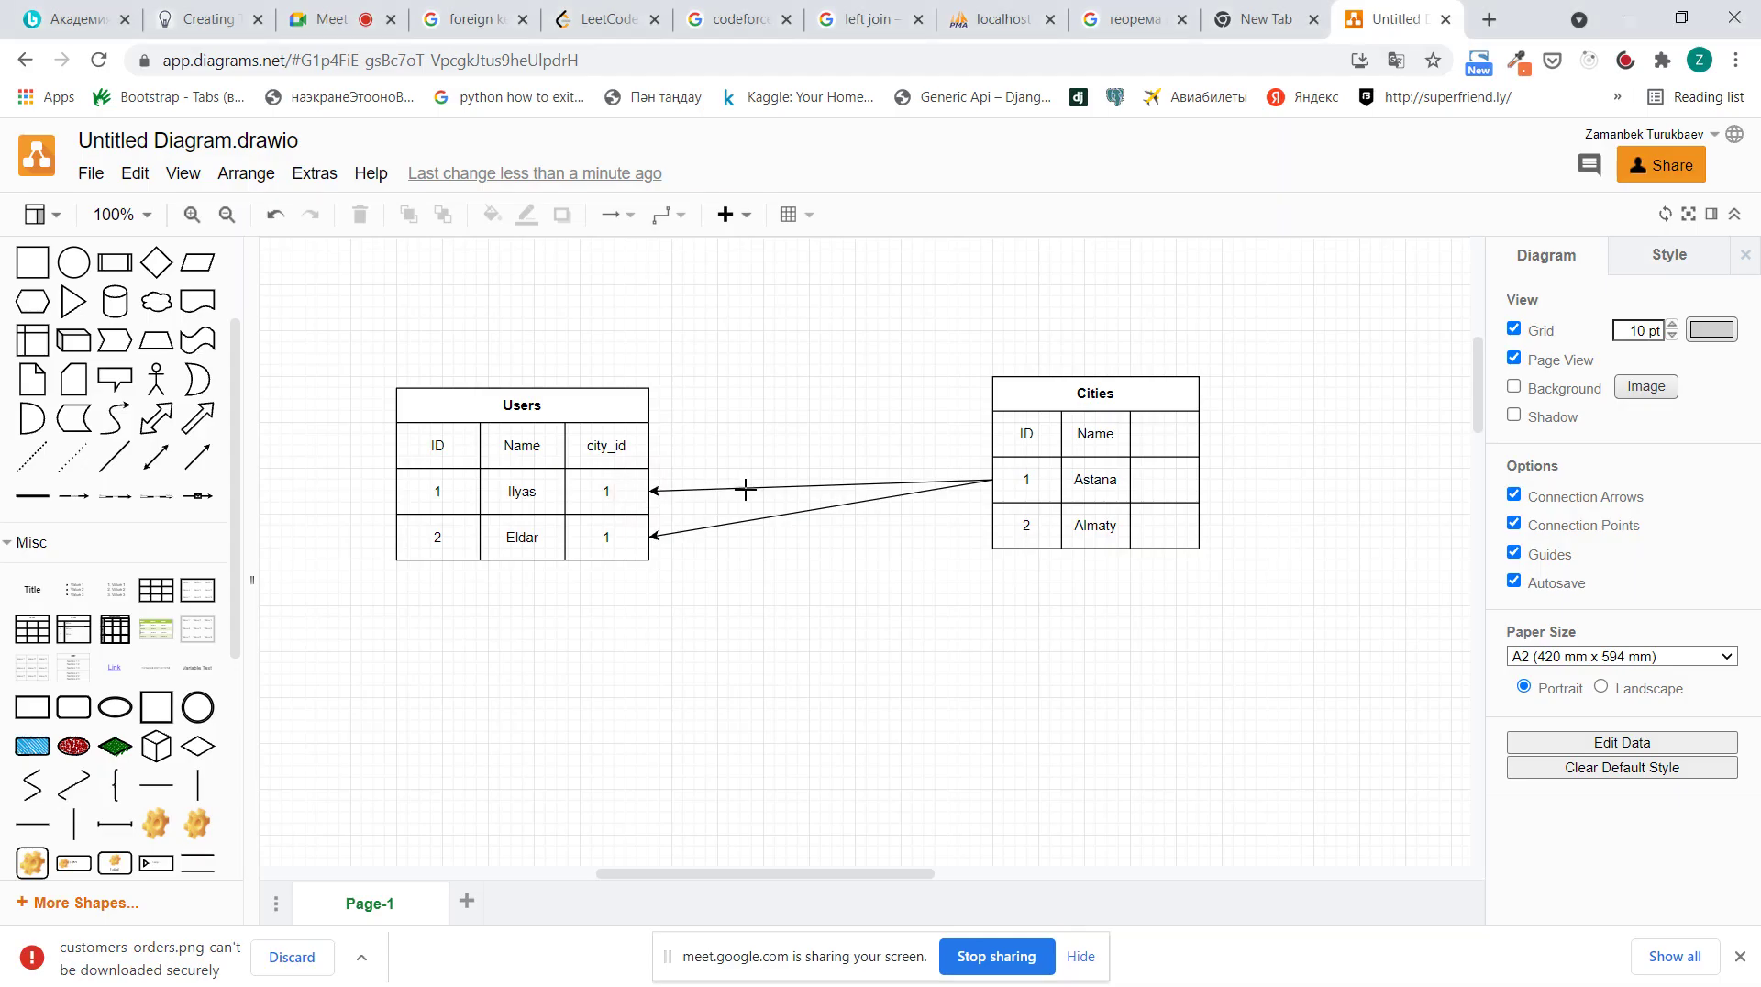
pyautogui.click(745, 489)
pyautogui.press('Delete')
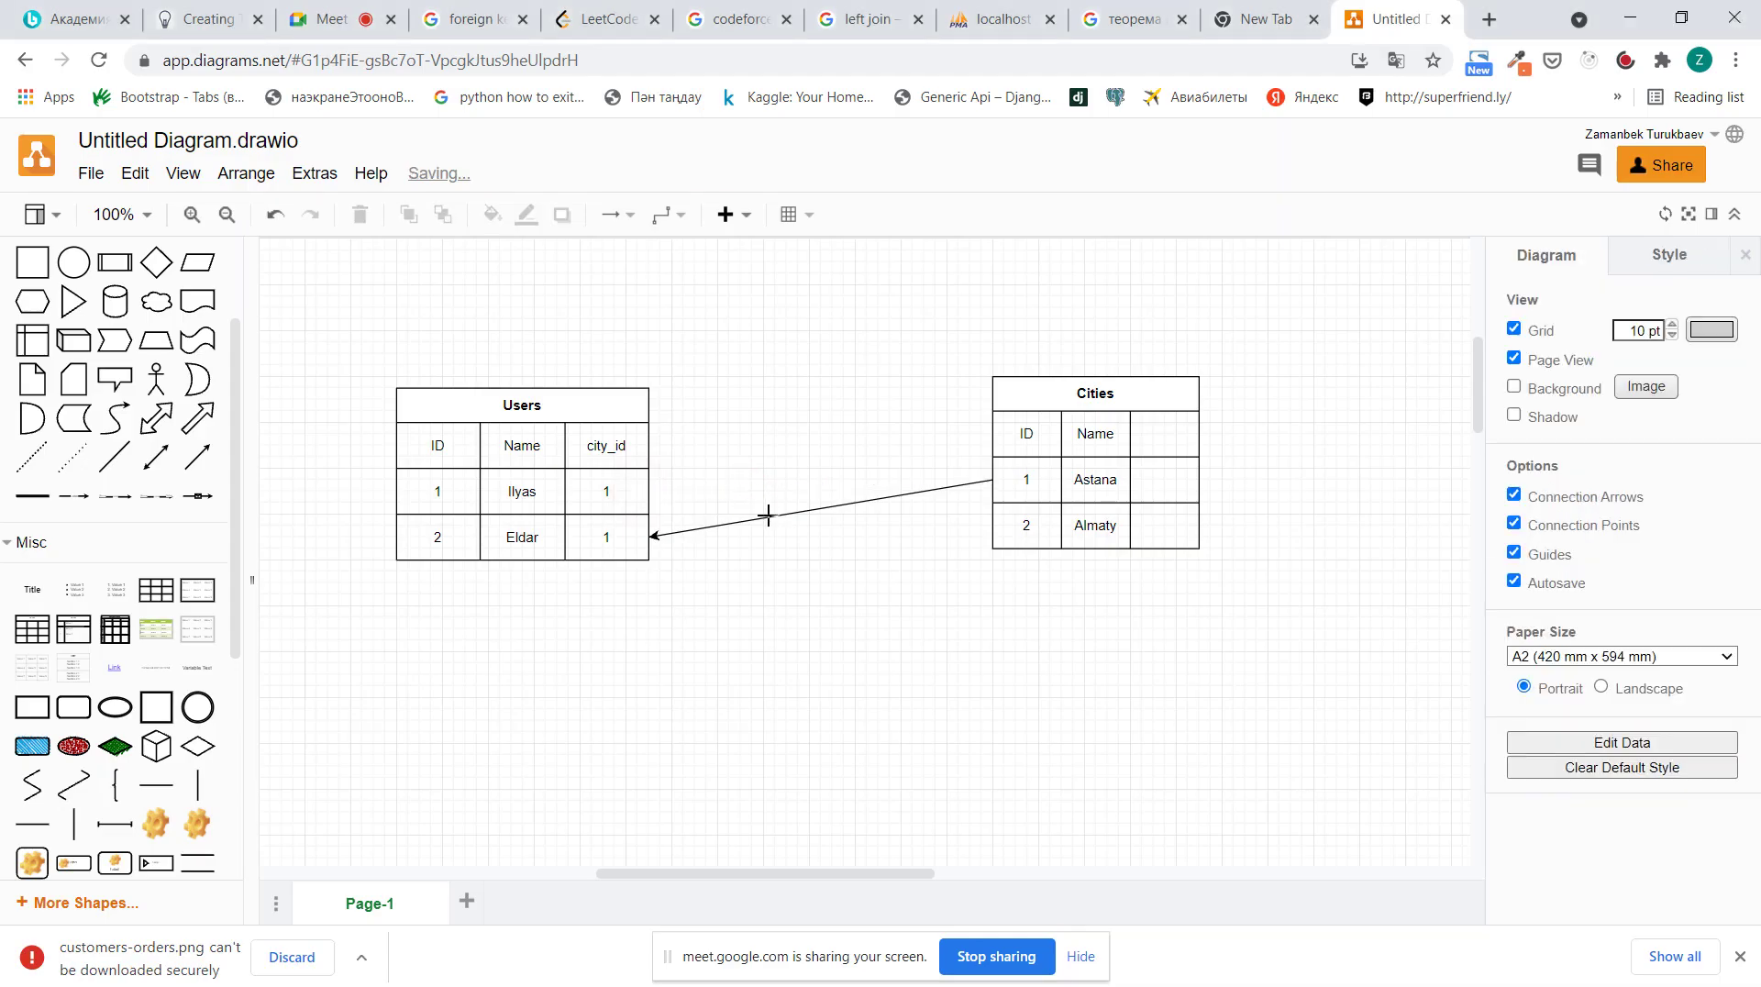
pyautogui.click(769, 516)
pyautogui.press('Escape')
# Return to PyCharm and examine the LEFT keyword and the join condition c.id = u.city_id in the SQL query
pyautogui.hotkey('alt', 'Tab')
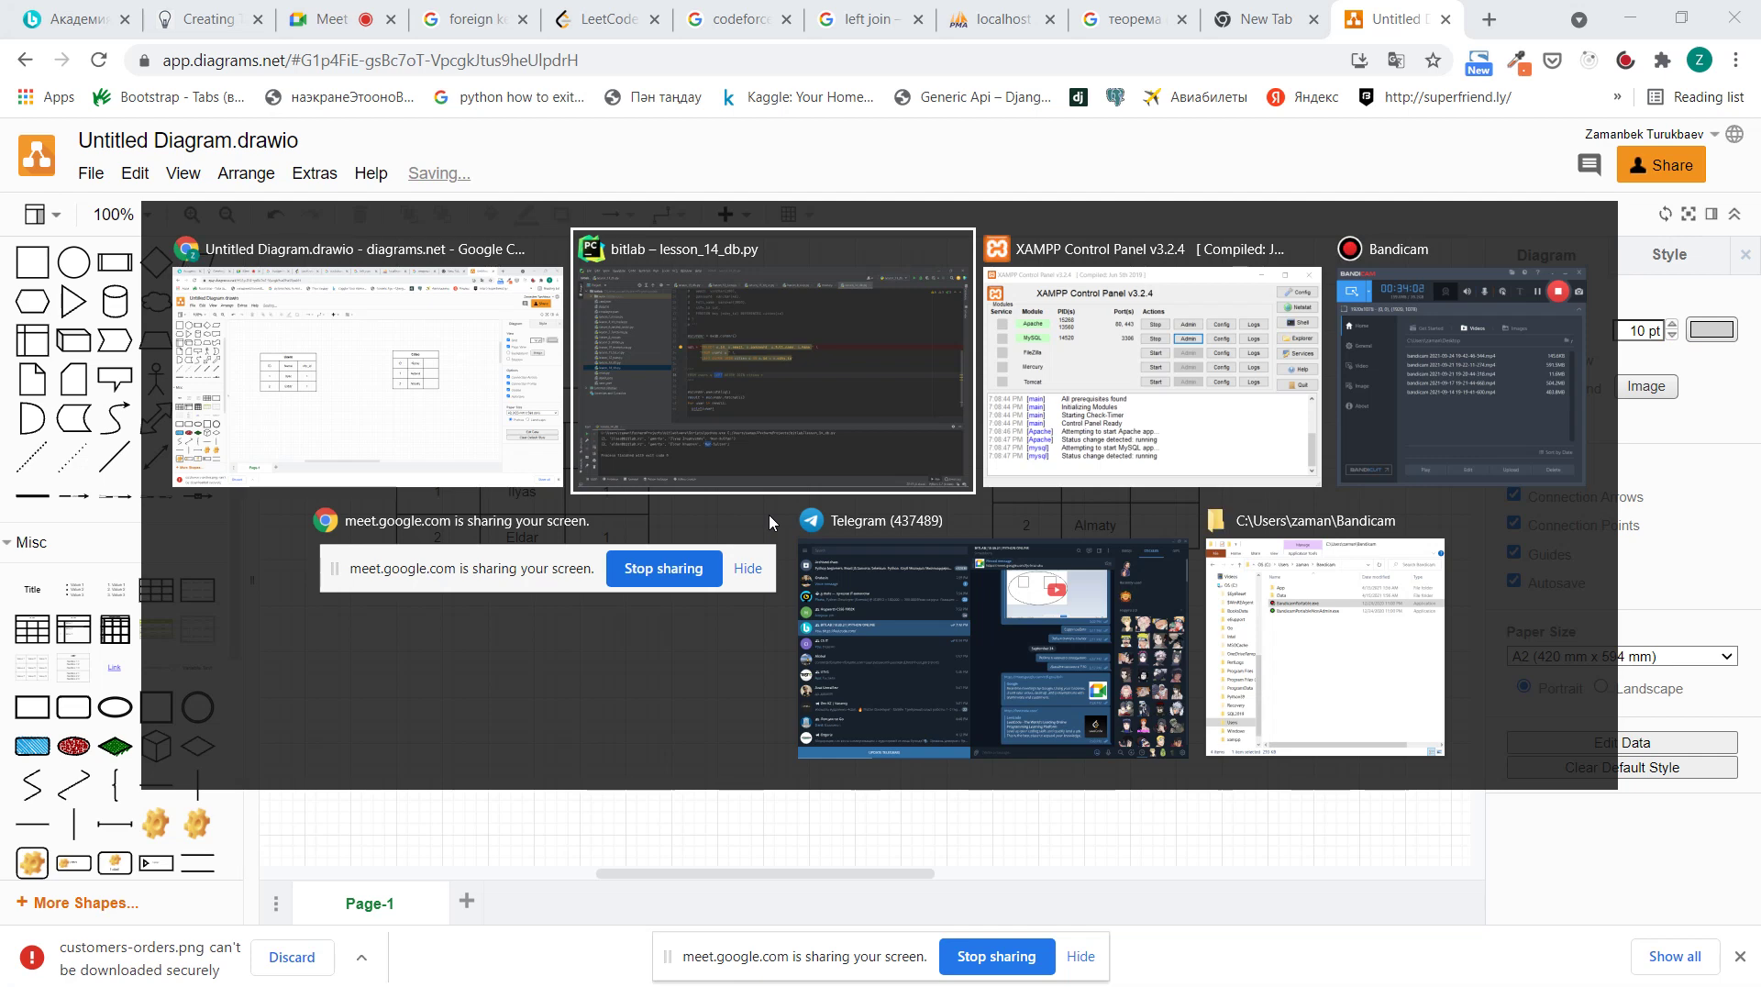
pyautogui.hotkey('alt', 'shift', 'Tab')
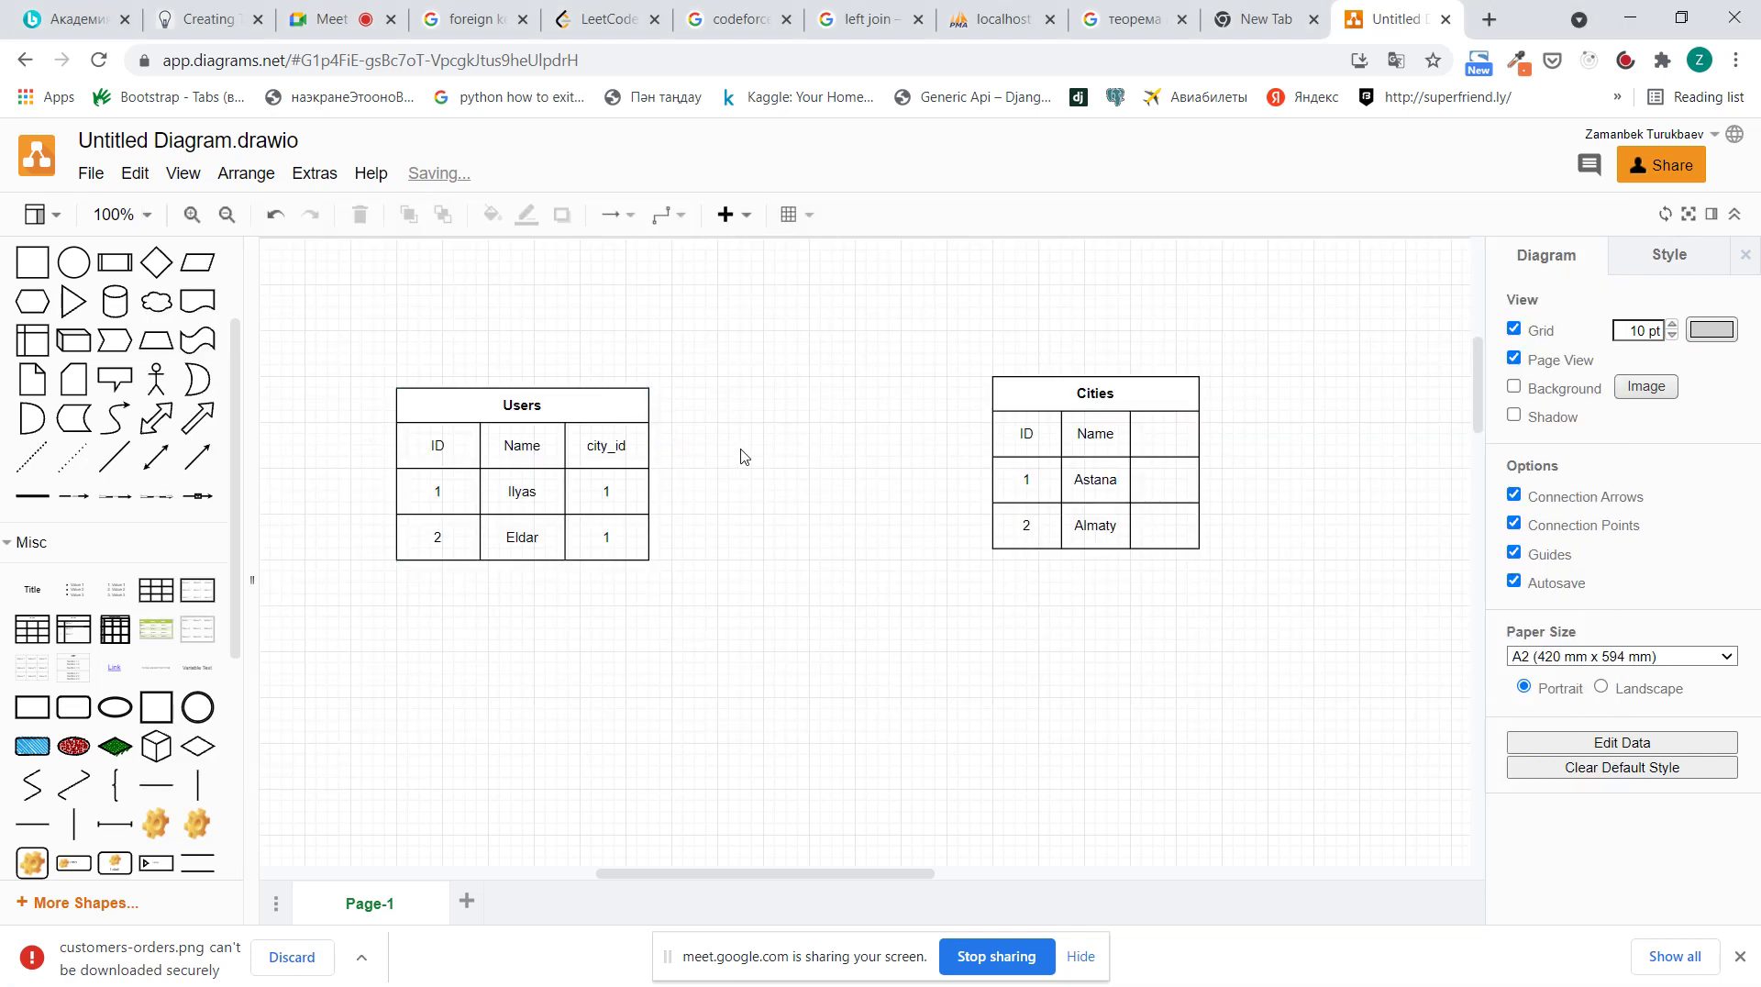
pyautogui.hotkey('alt', 'Tab')
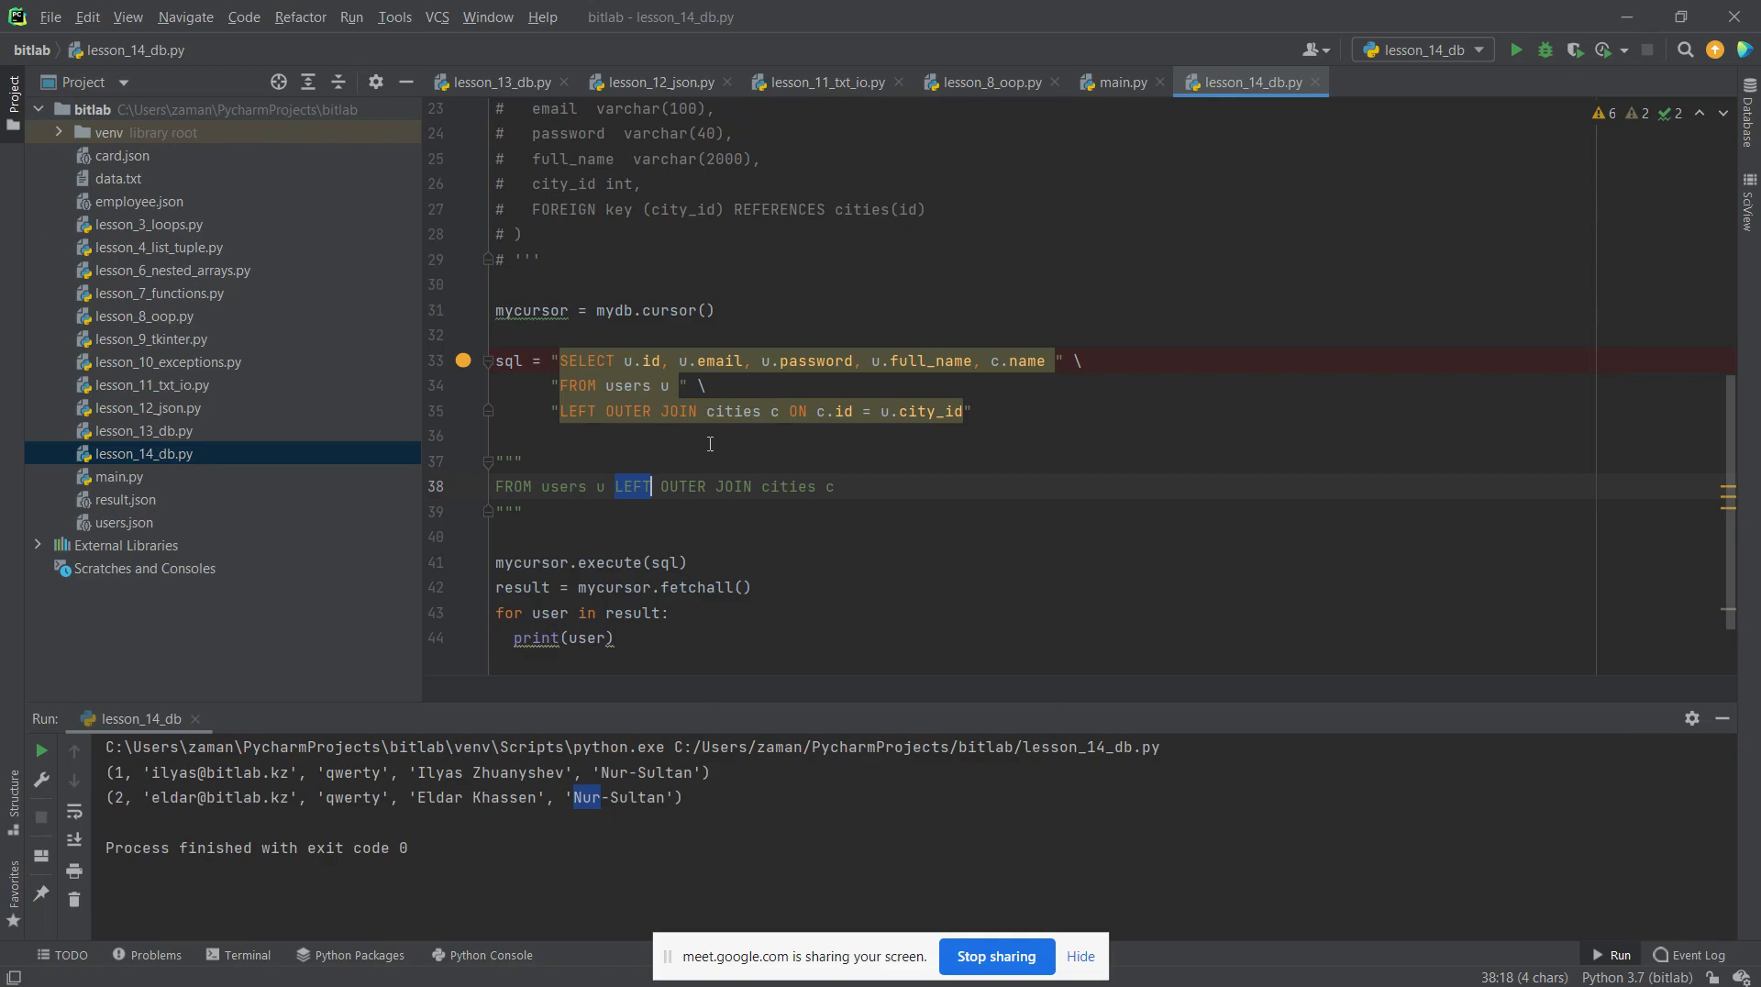
pyautogui.click(650, 486)
pyautogui.hotkey('alt', 'Tab')
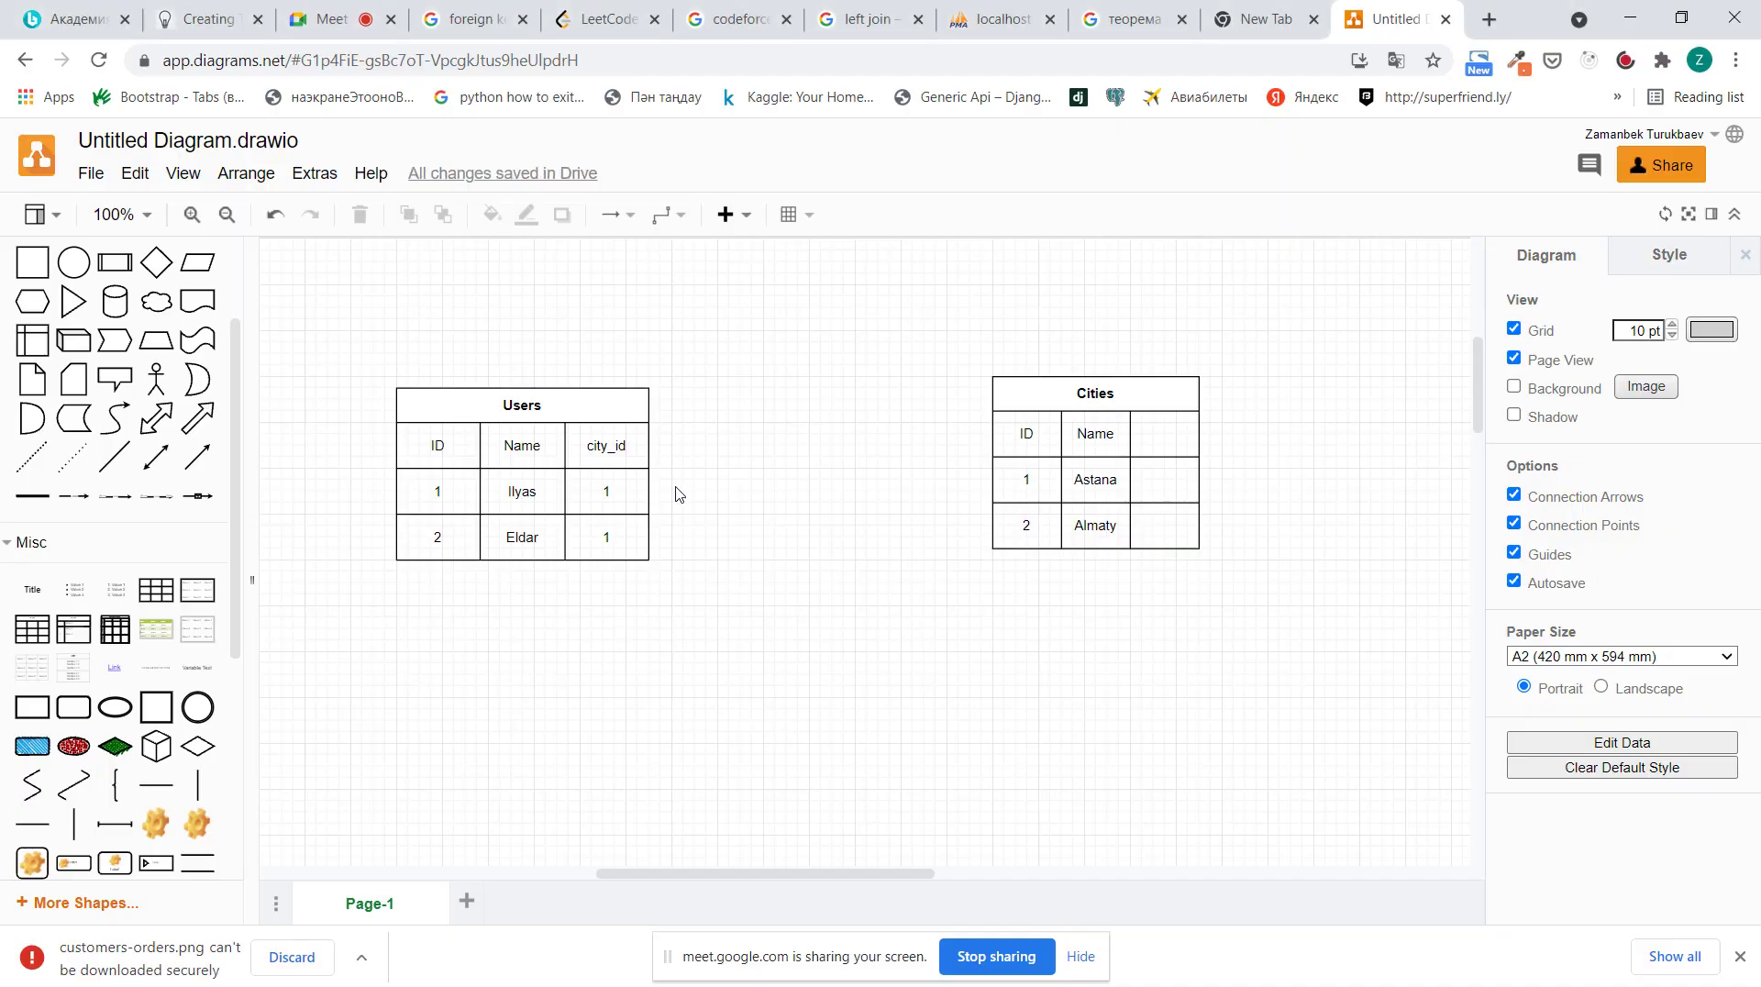
pyautogui.hotkey('alt', 'Tab')
pyautogui.click(755, 392)
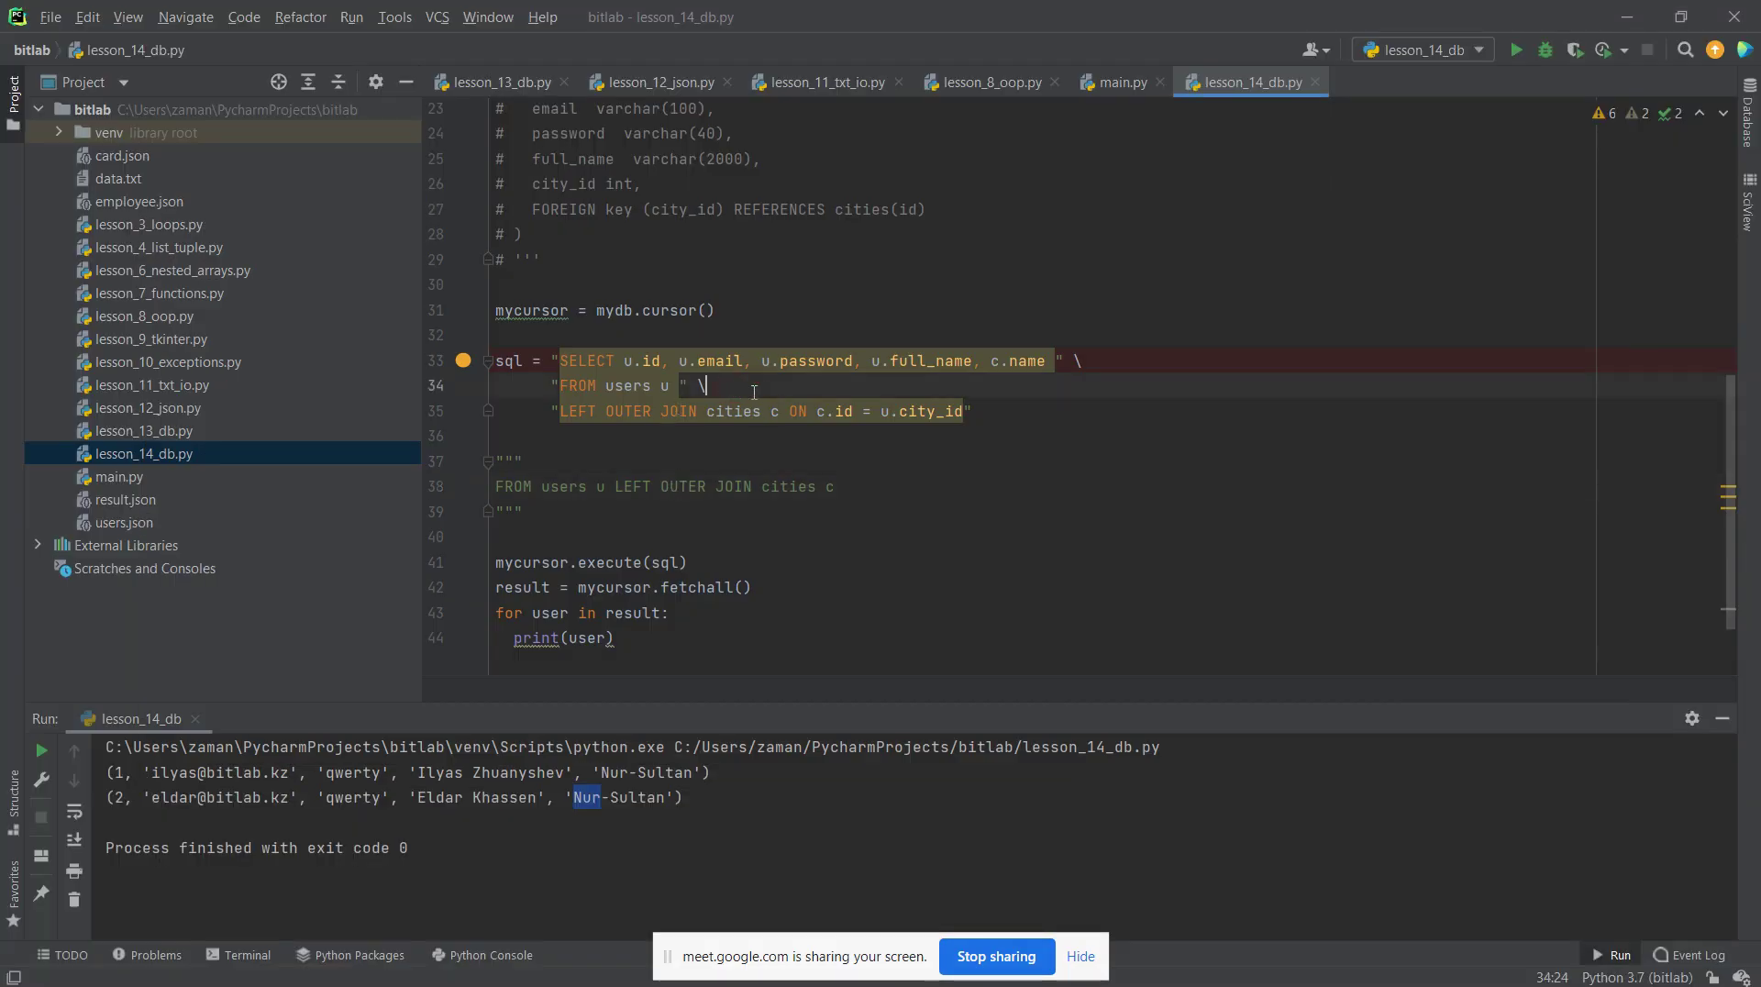
pyautogui.moveTo(774, 410); pyautogui.dragTo(957, 415)
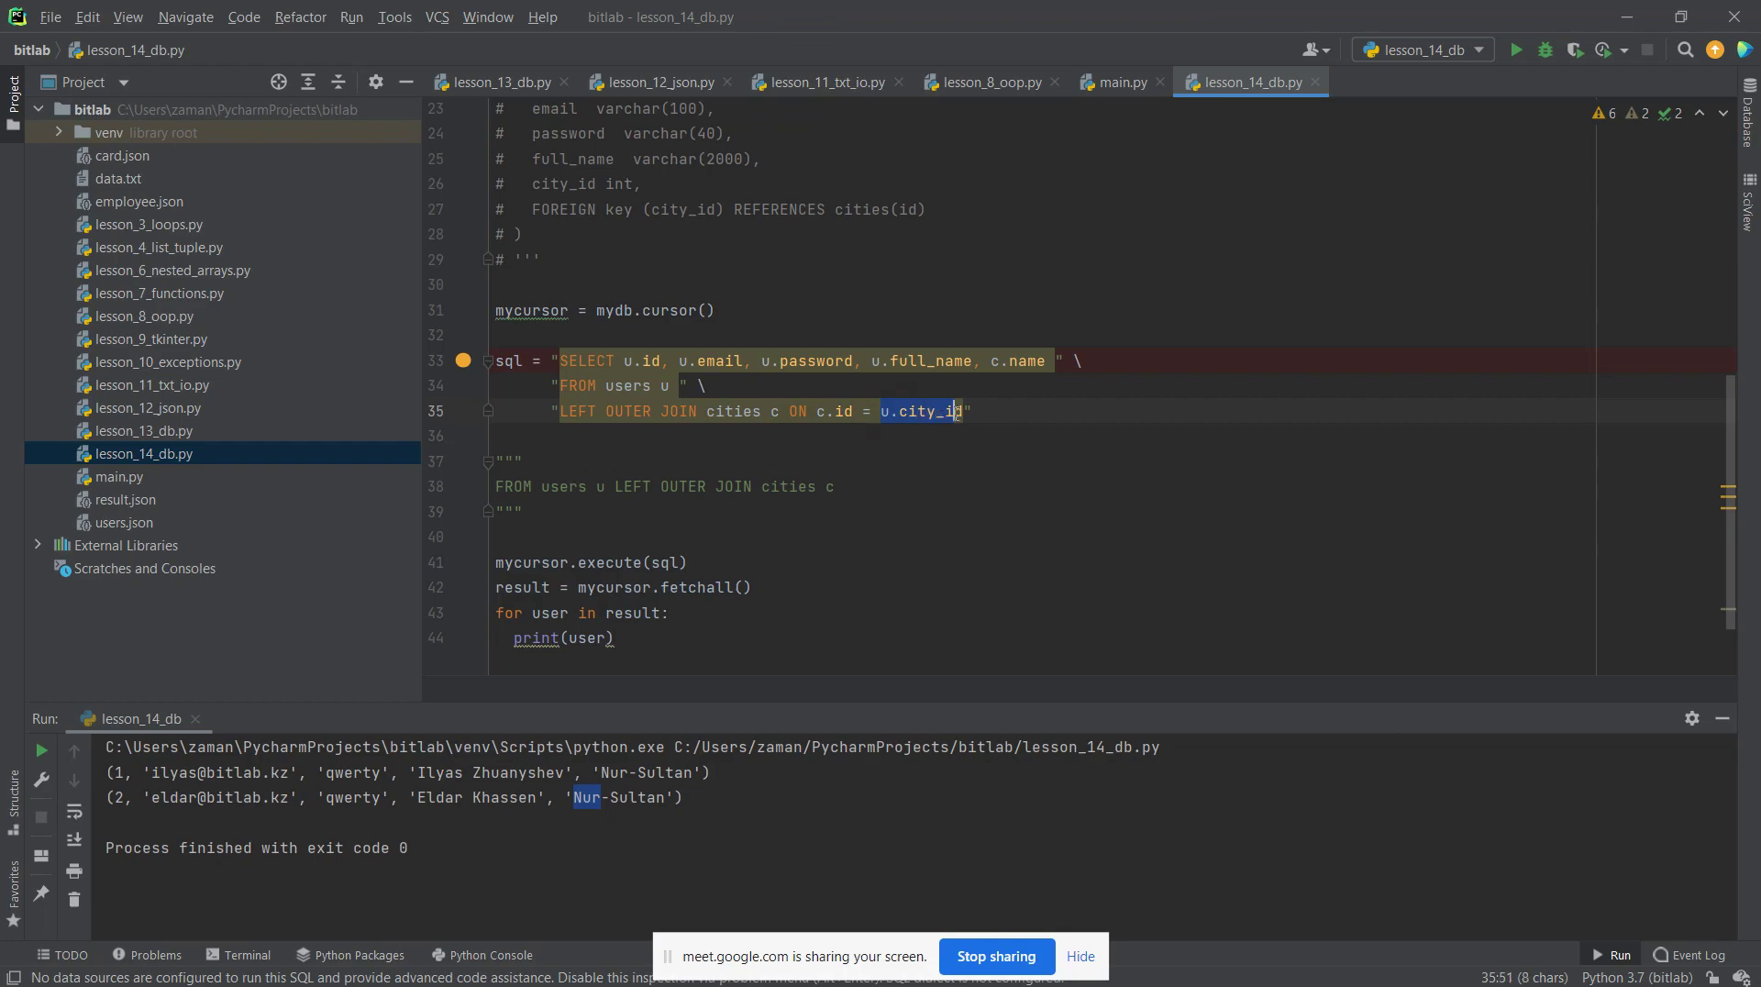
# Switch to the browser diagram and try to rename Astana to Almaty and set the second city's ID to 1
pyautogui.hotkey('alt', 'Tab')
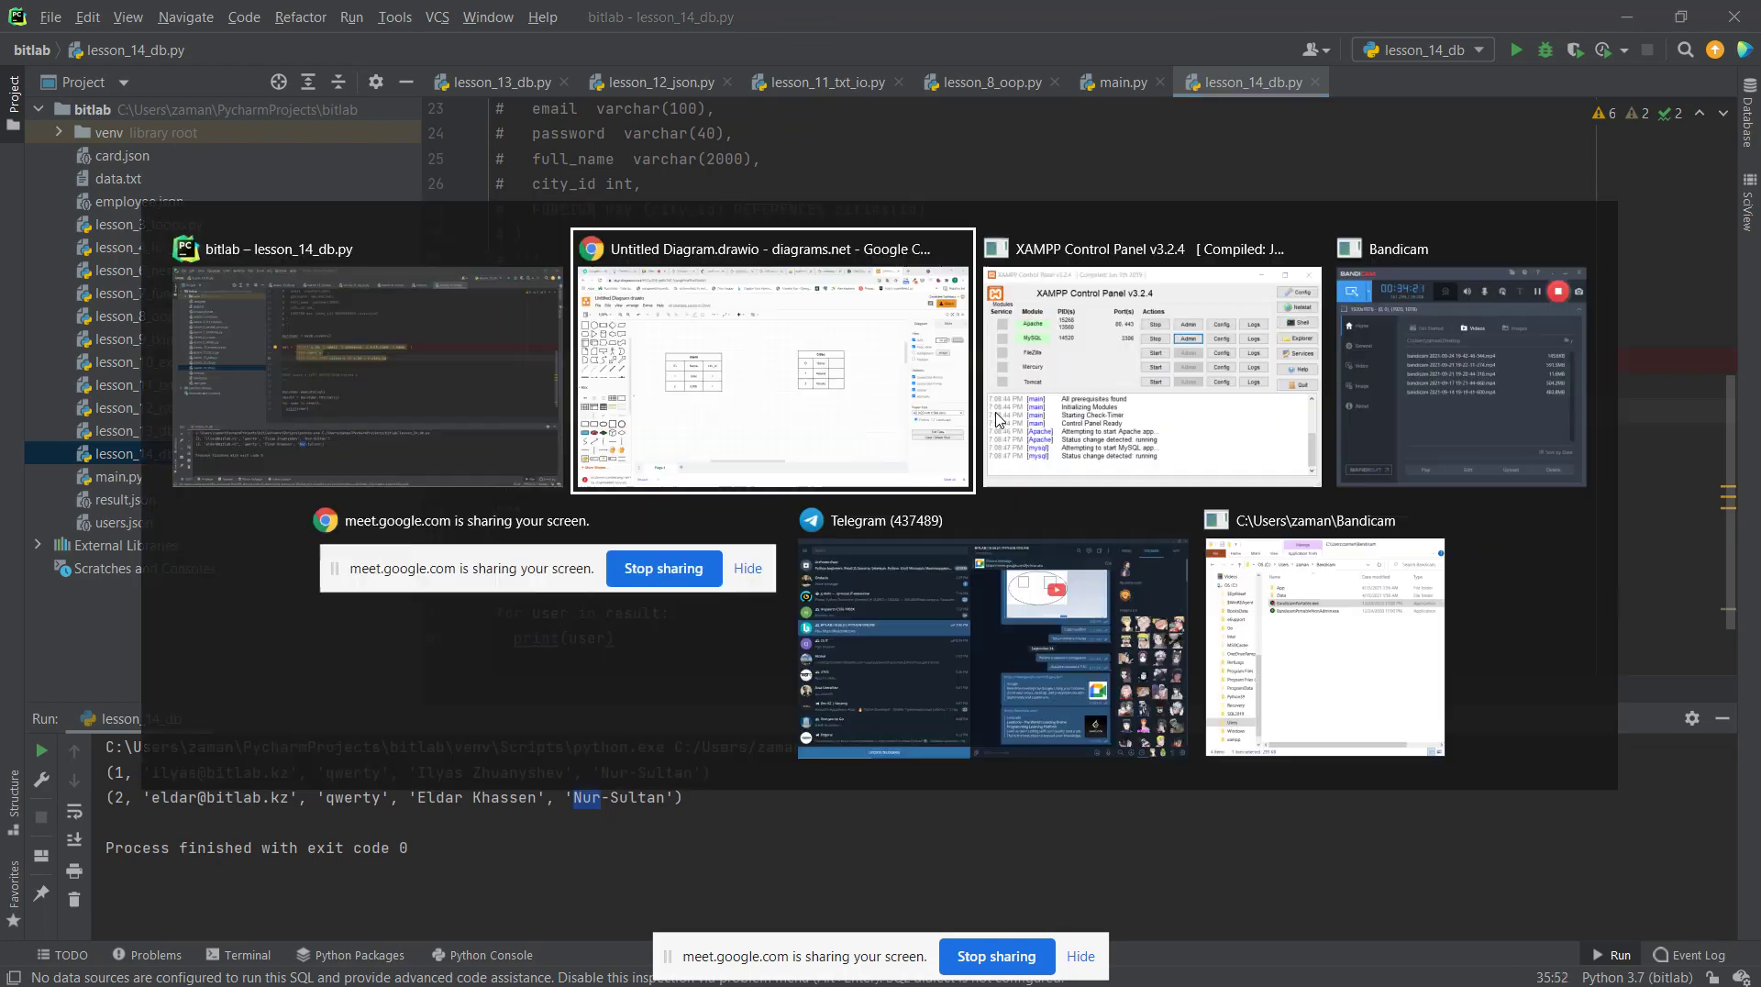
pyautogui.click(1014, 471)
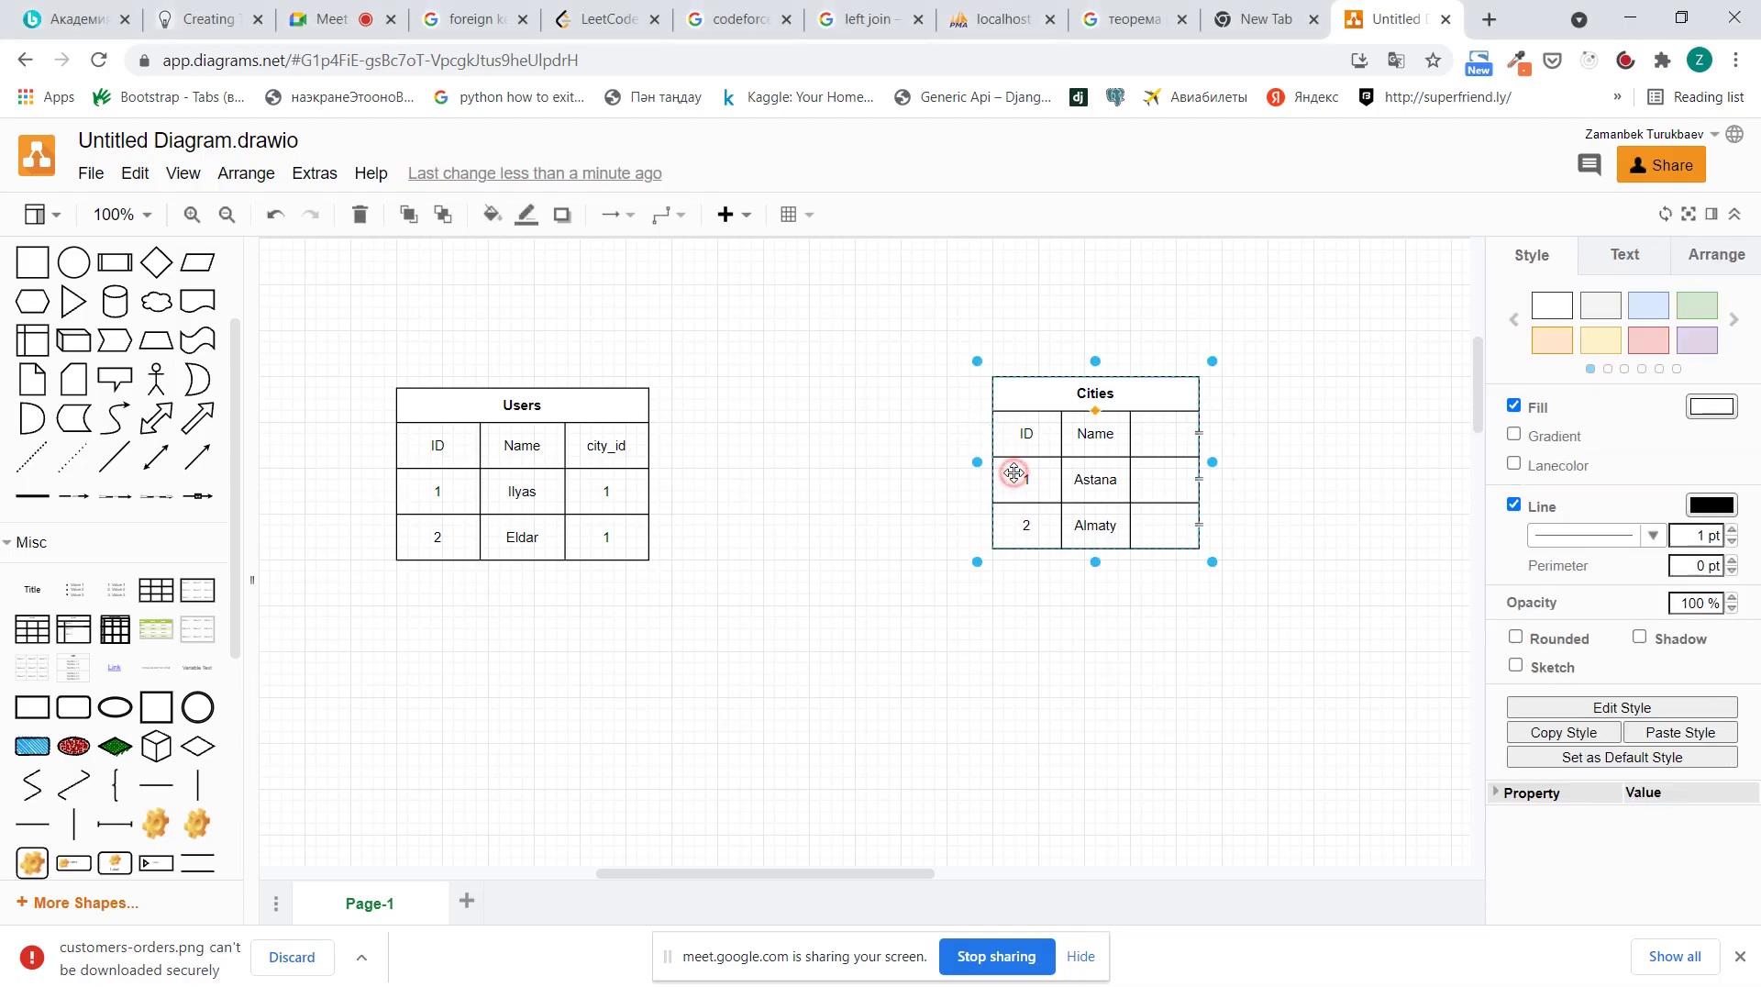
pyautogui.click(1135, 477)
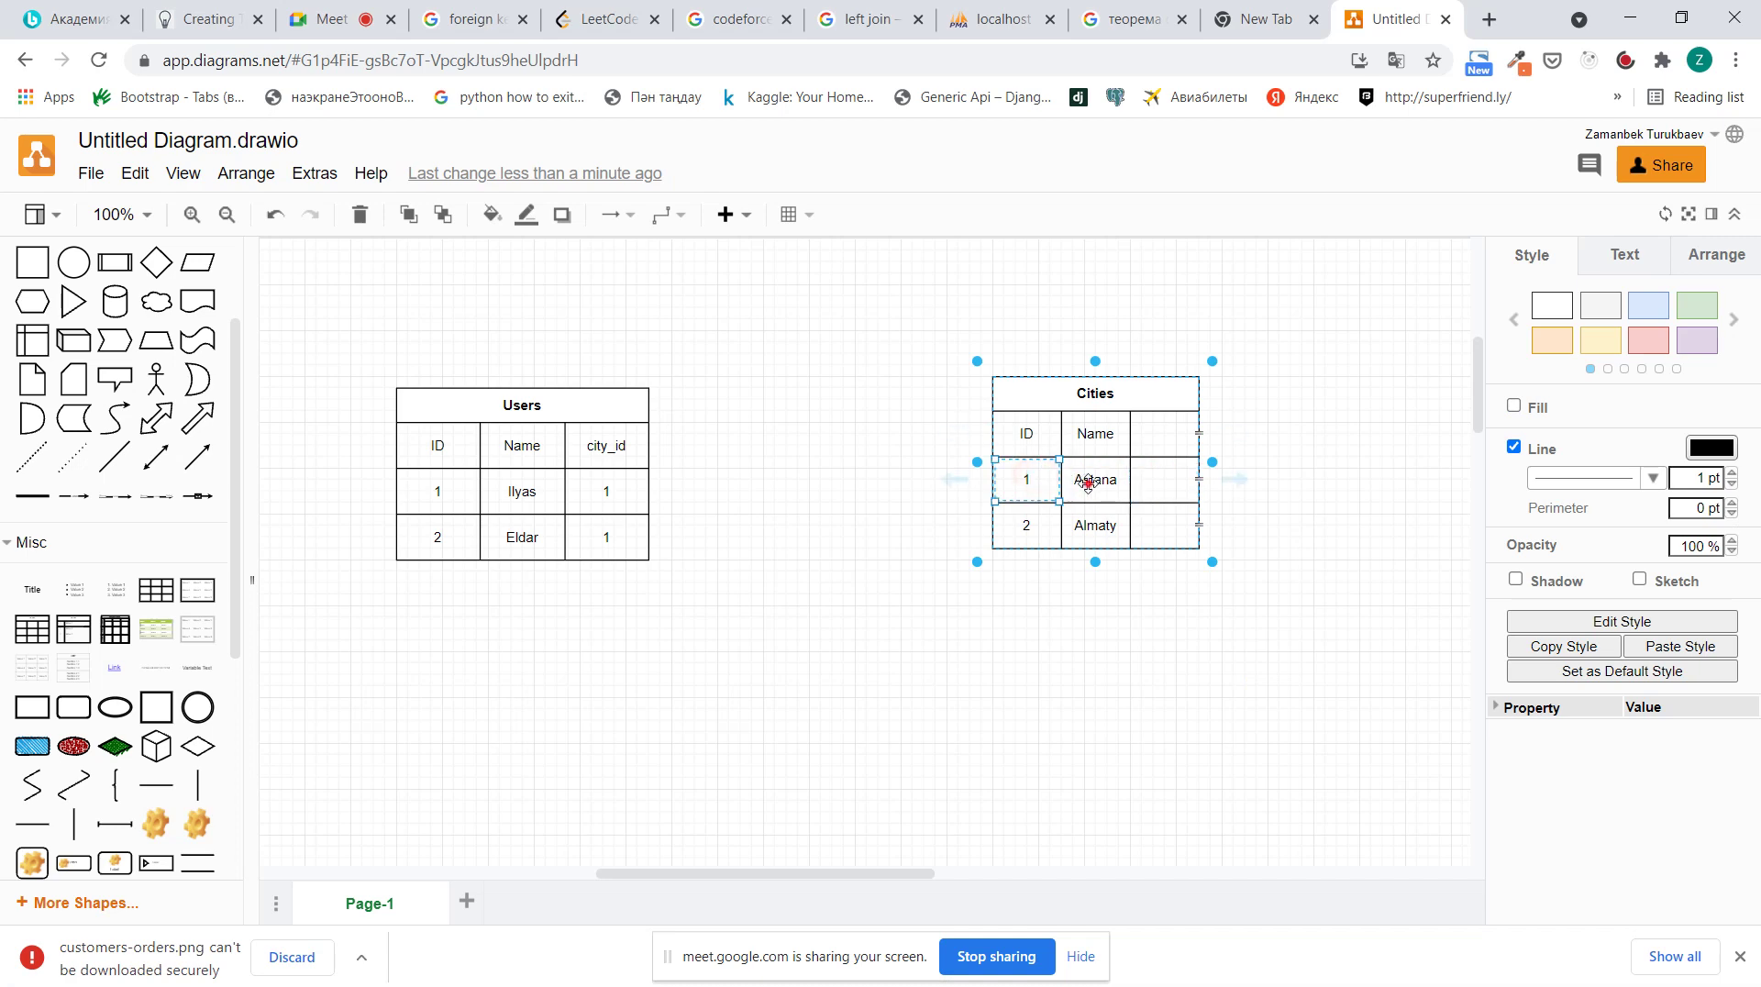
pyautogui.click(1051, 479)
pyautogui.doubleClick(1094, 479)
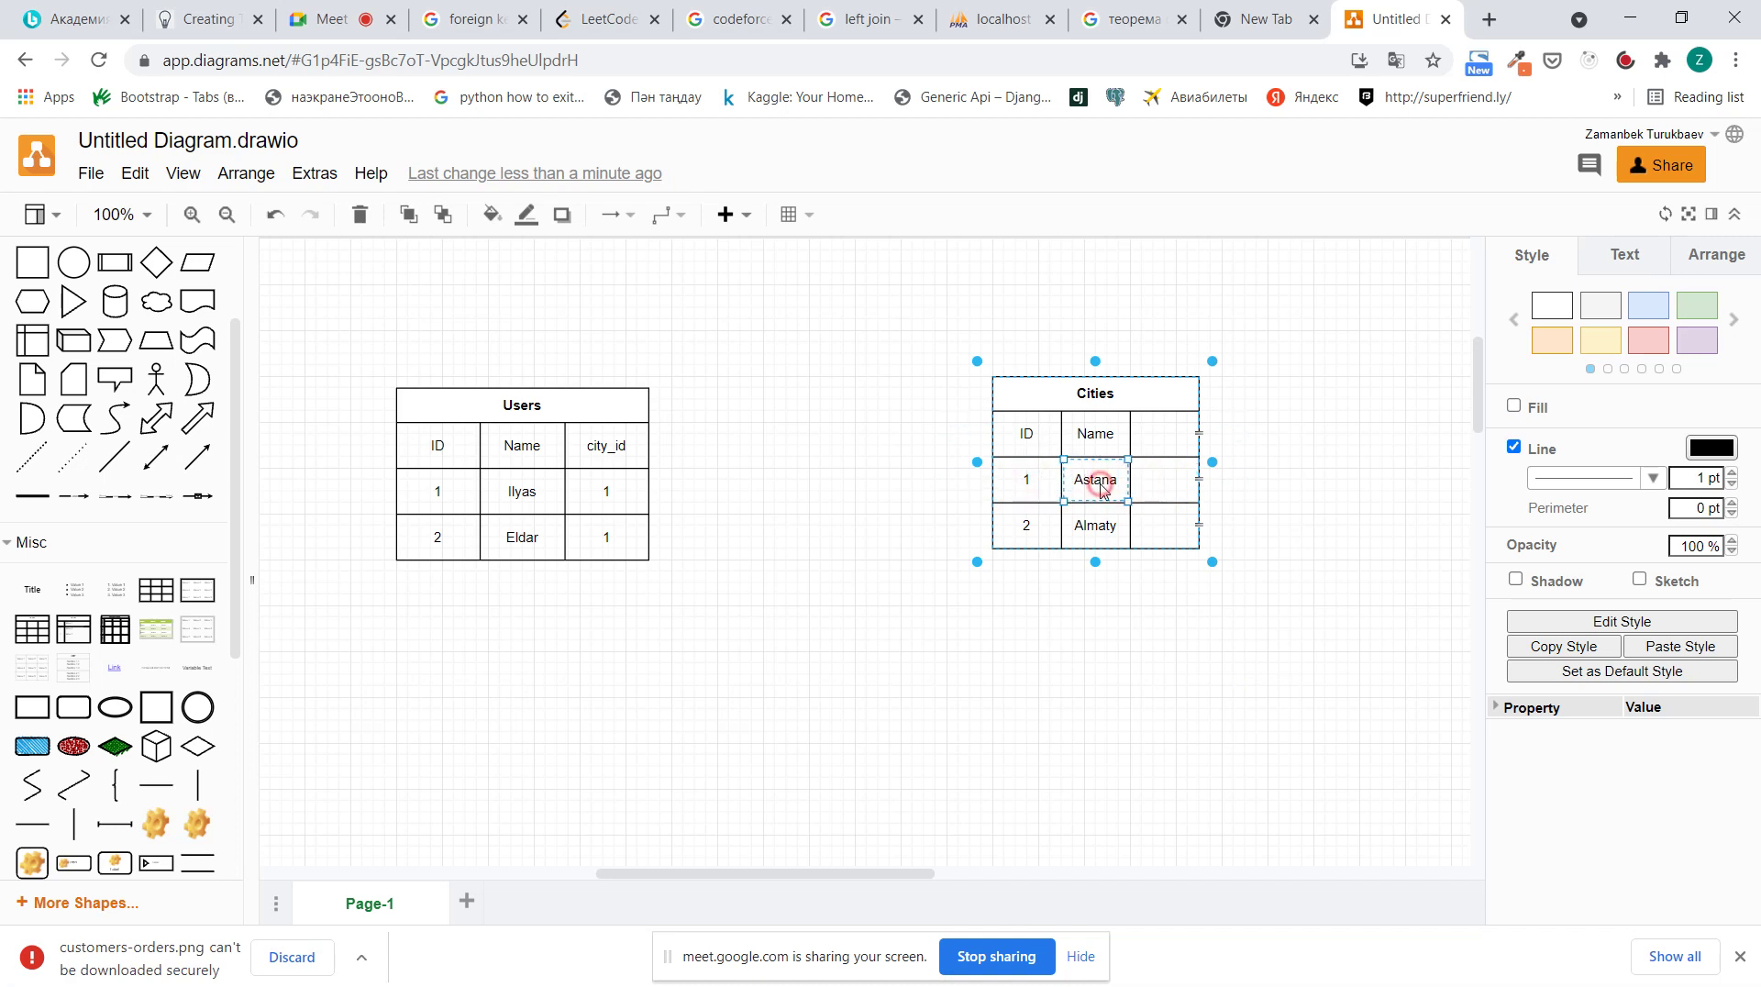
pyautogui.write('Alma')
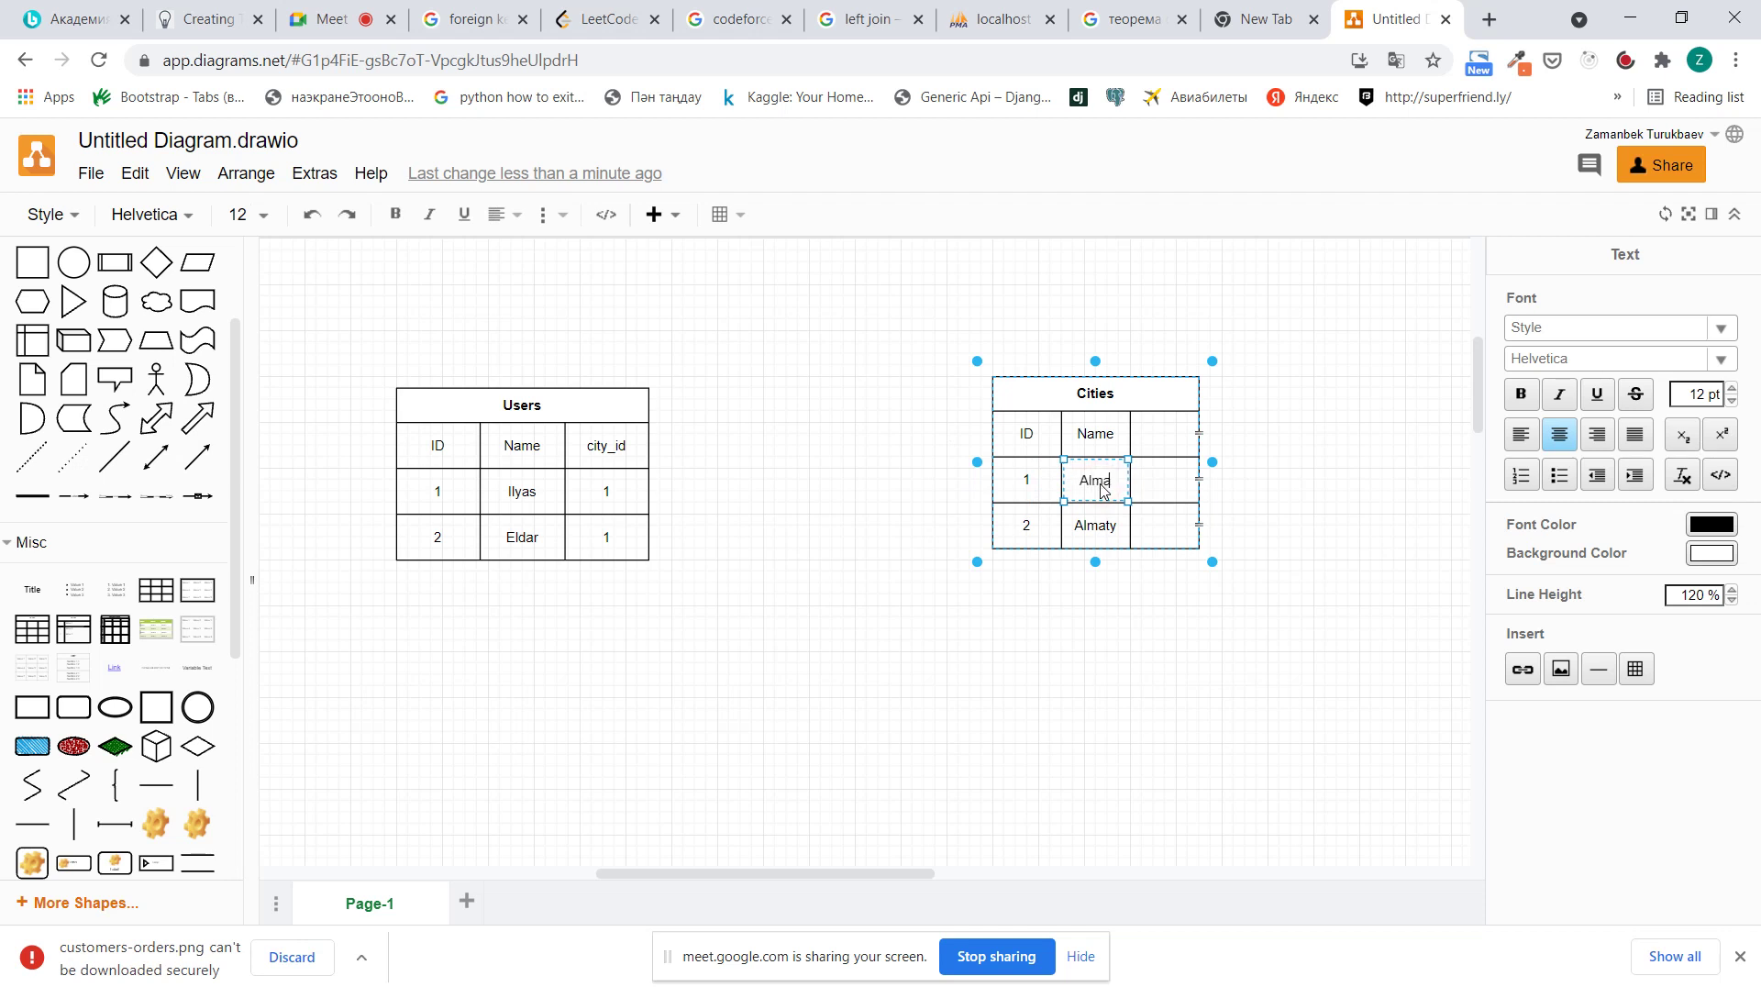
pyautogui.write('ty')
pyautogui.click(1049, 514)
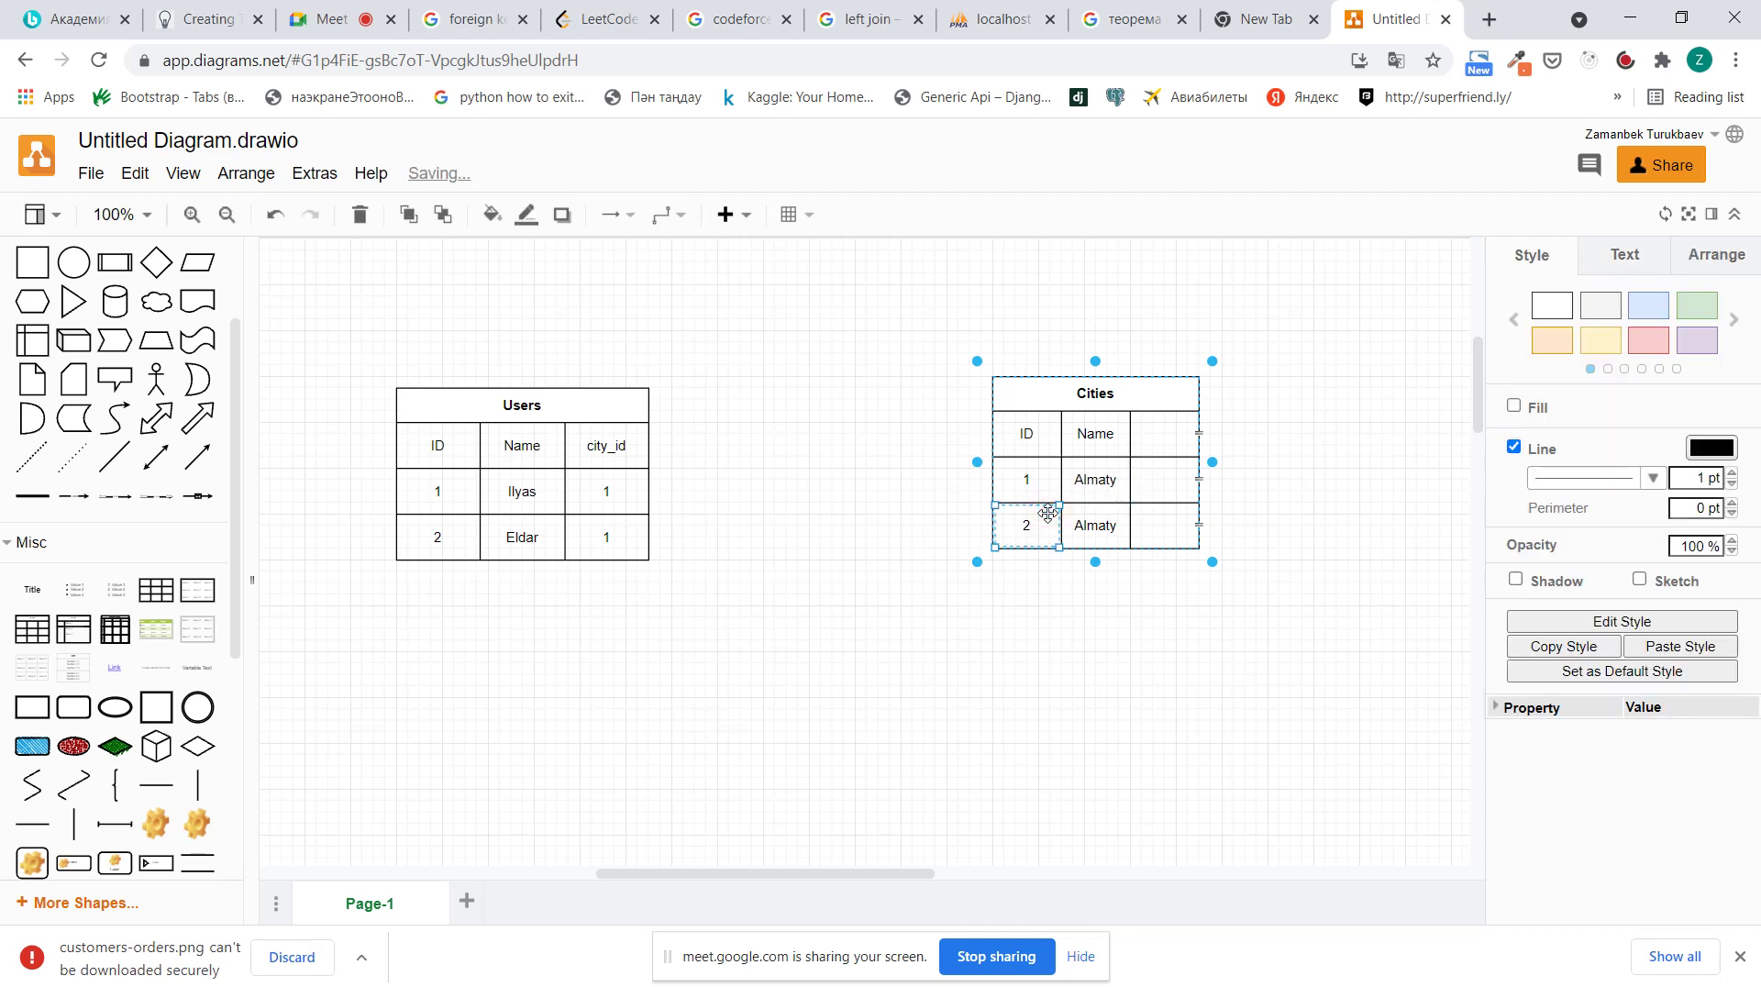
pyautogui.write('1')
# Undo the Cities table edits and delete the arrow that the undo brings back
pyautogui.hotkey('ctrl', 'z')
pyautogui.hotkey('ctrl', 'z')
pyautogui.hotkey('ctrl', 'z')
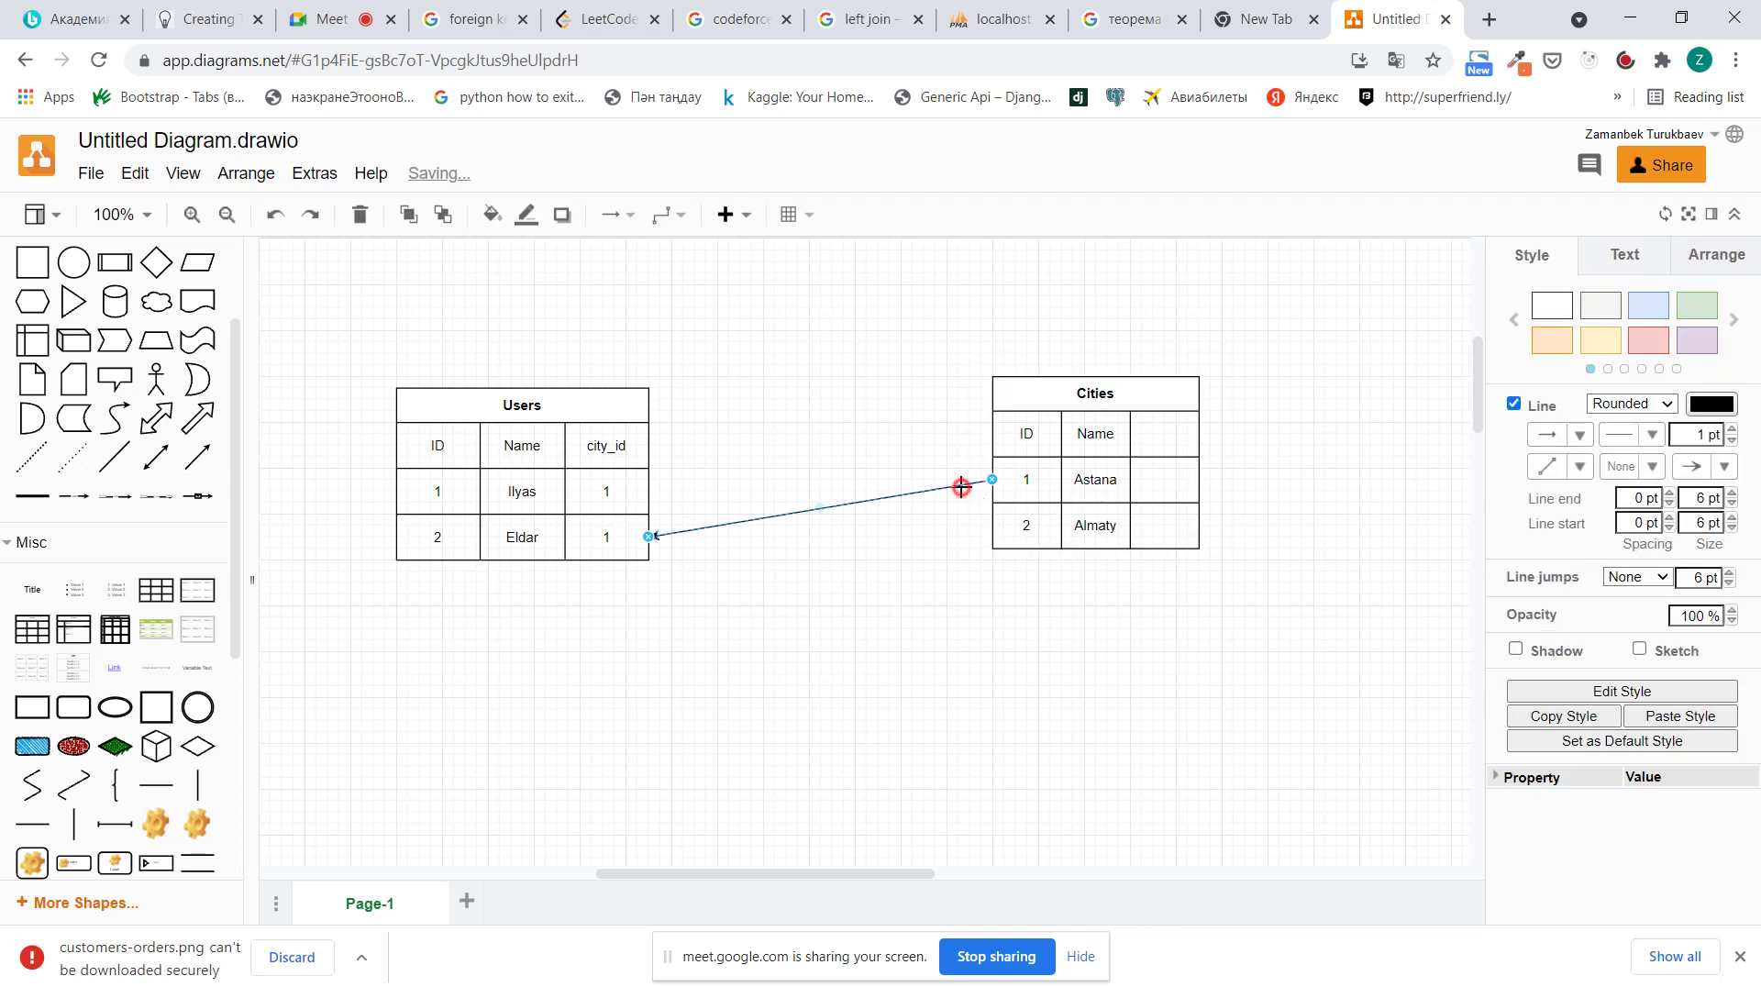
pyautogui.press('Delete')
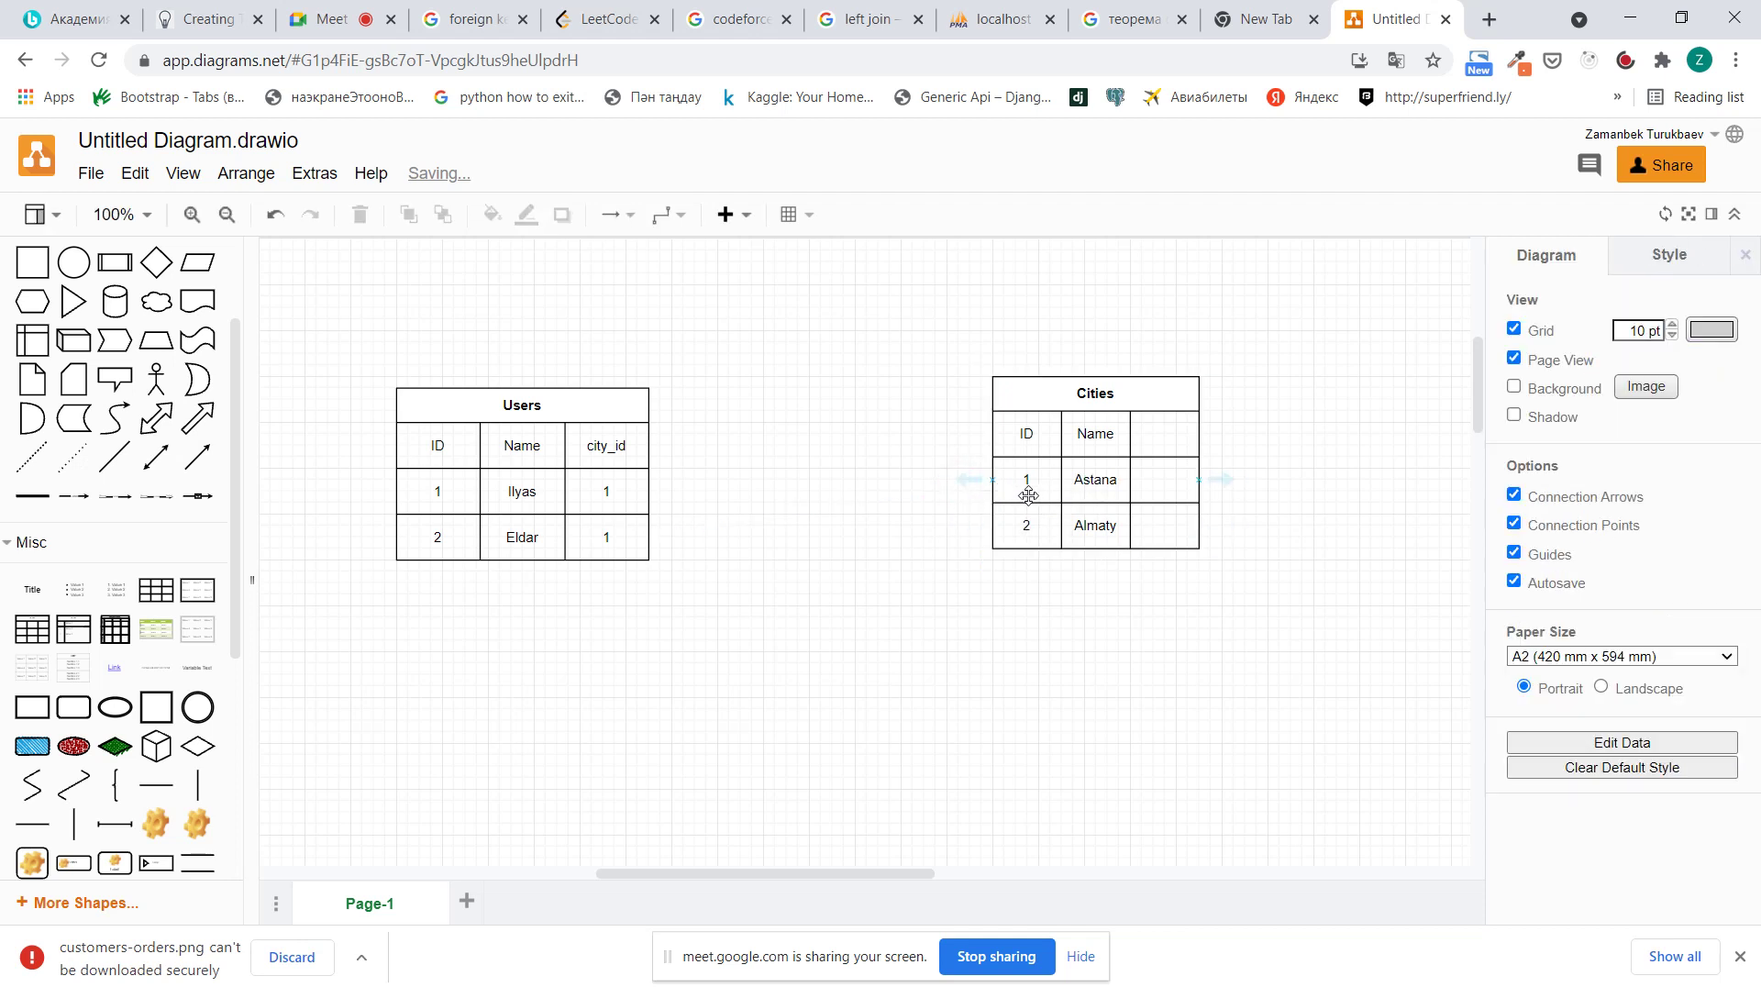
# Move the Cities table slightly farther from the Users table and insert a loose straight arrow between them
pyautogui.moveTo(1031, 496); pyautogui.dragTo(1066, 473)
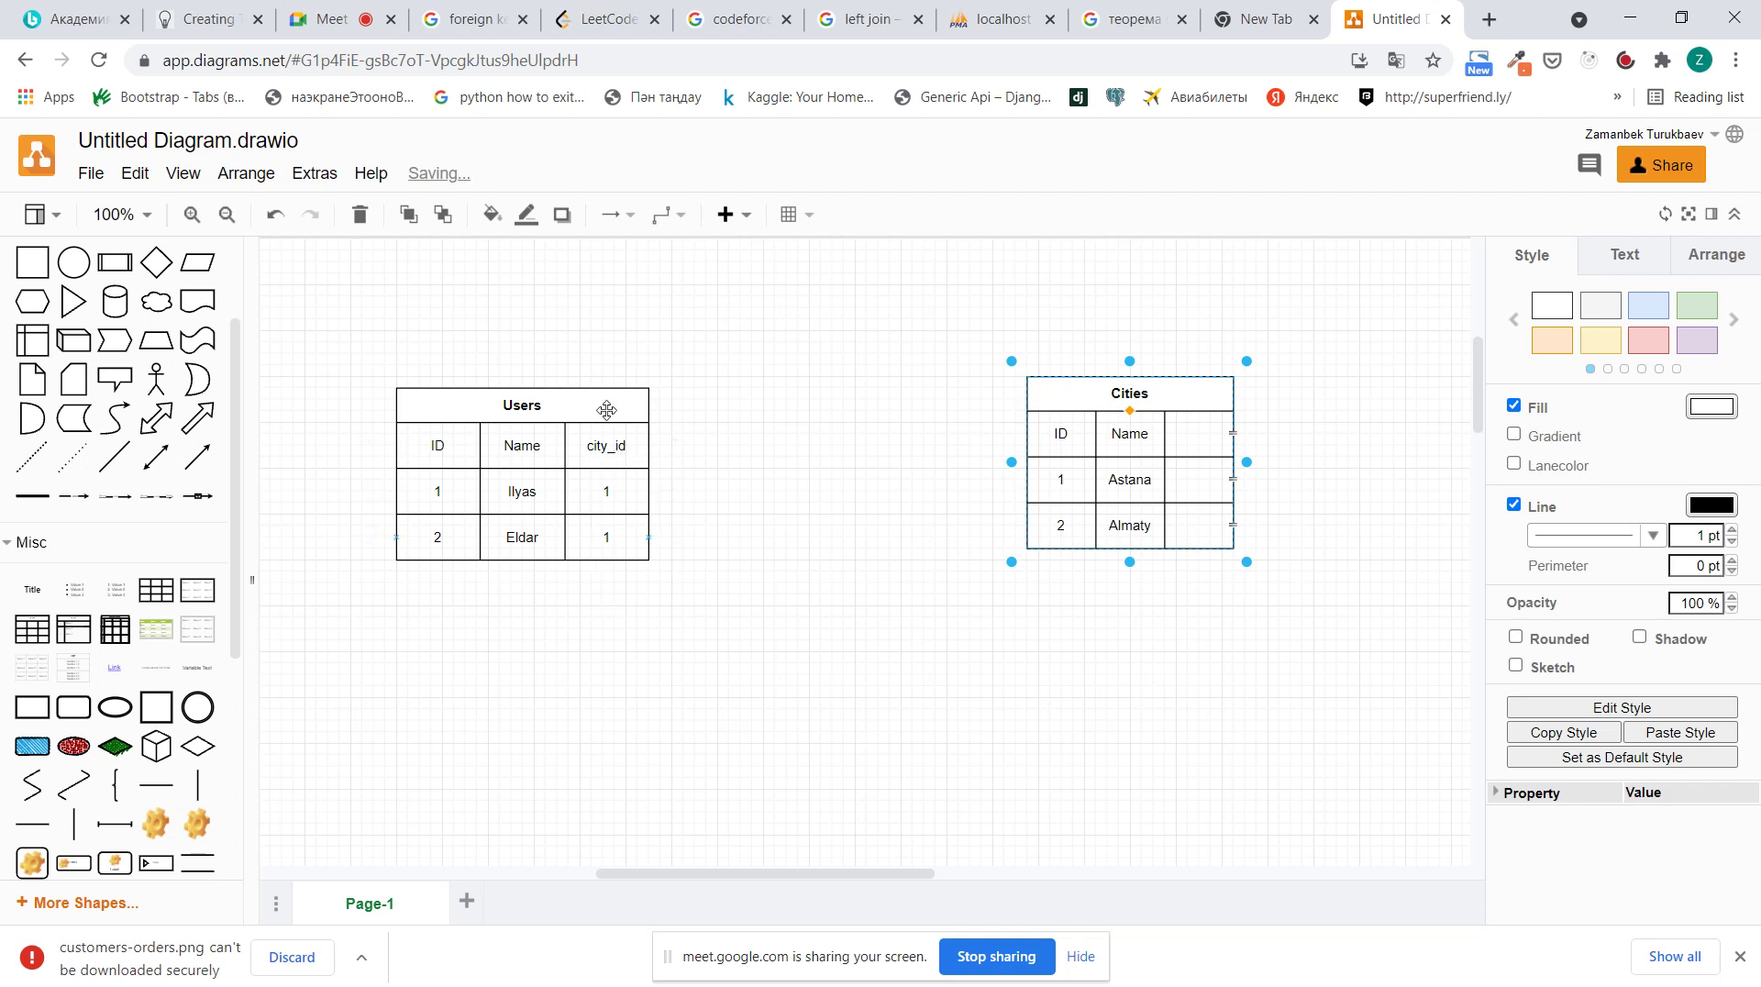
pyautogui.click(197, 456)
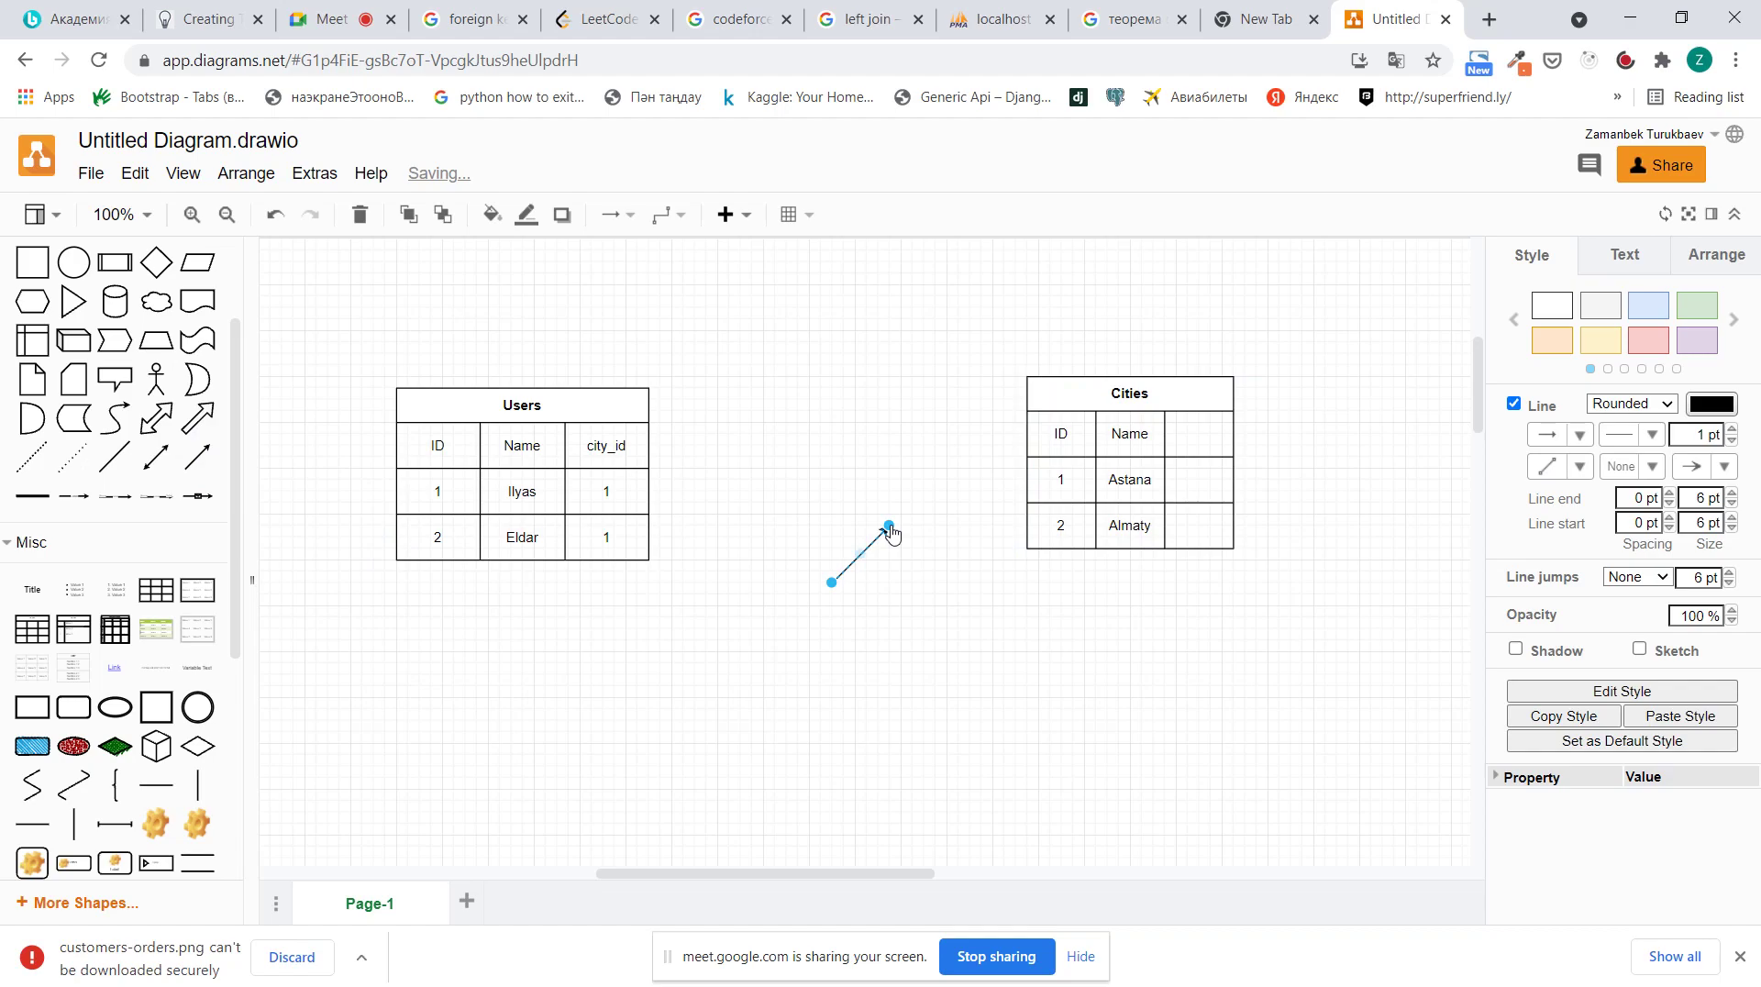
# Compare the join condition c.id = u.city_id in PyCharm with the city_id and ID cells of the diagram's tables
pyautogui.hotkey('alt', 'Tab')
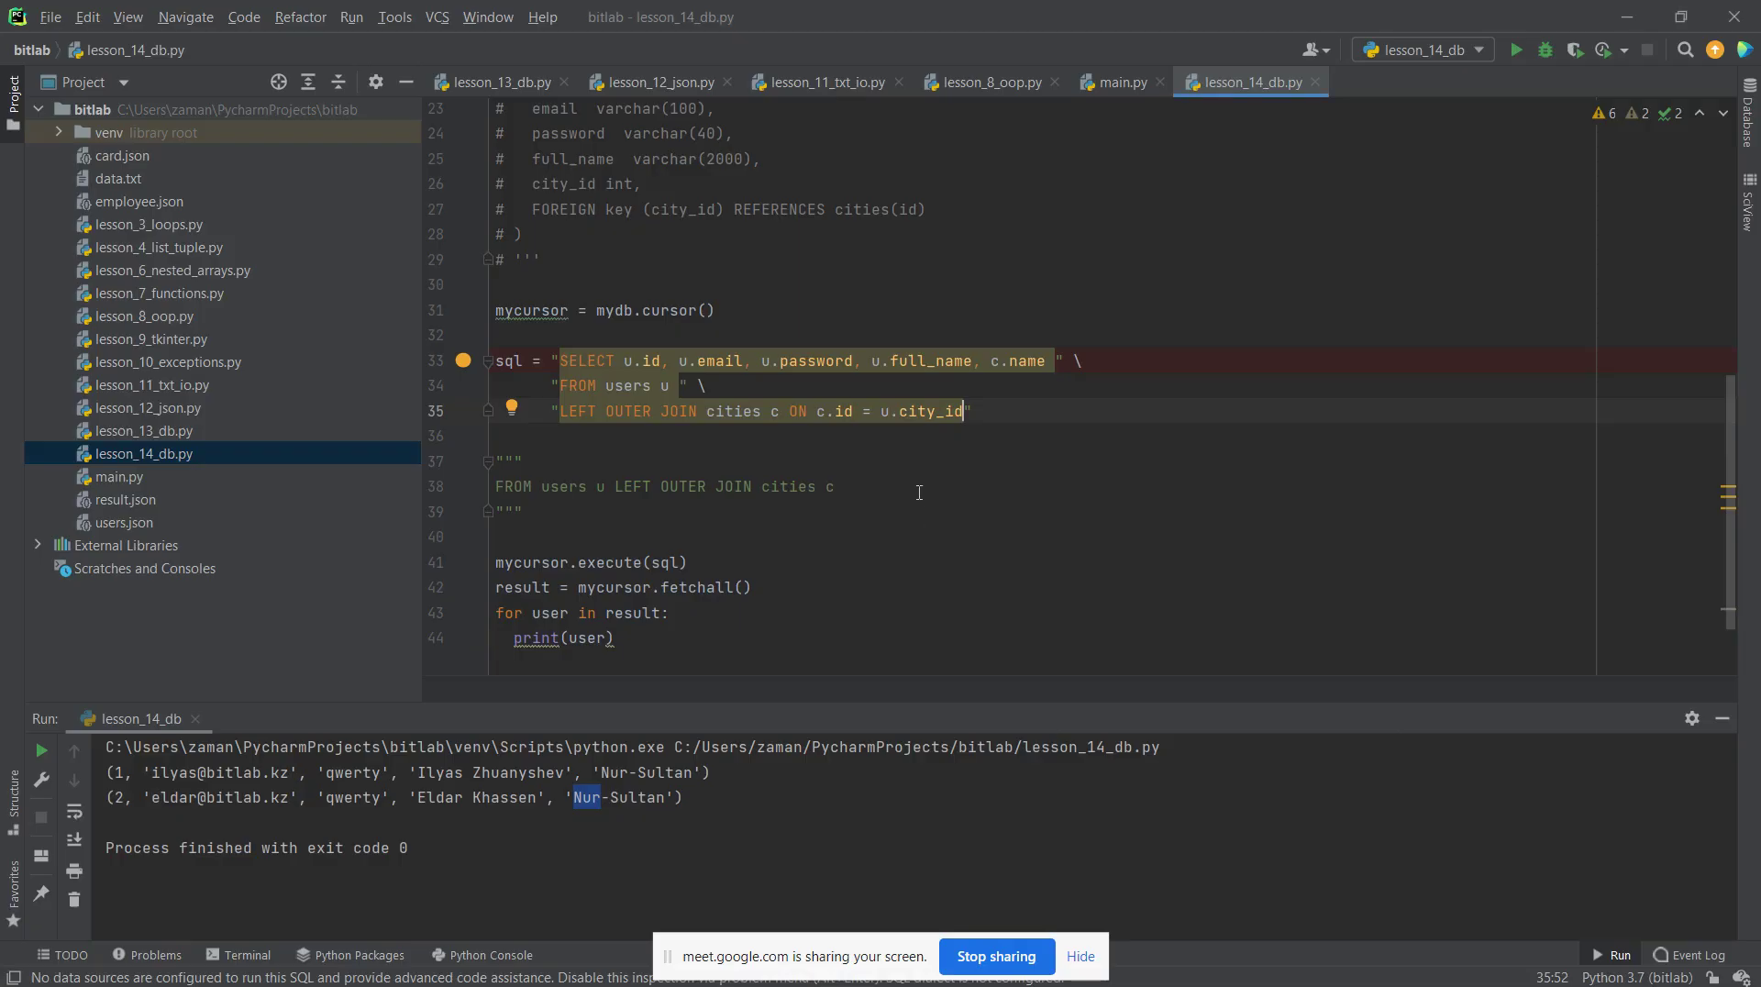
pyautogui.doubleClick(939, 410)
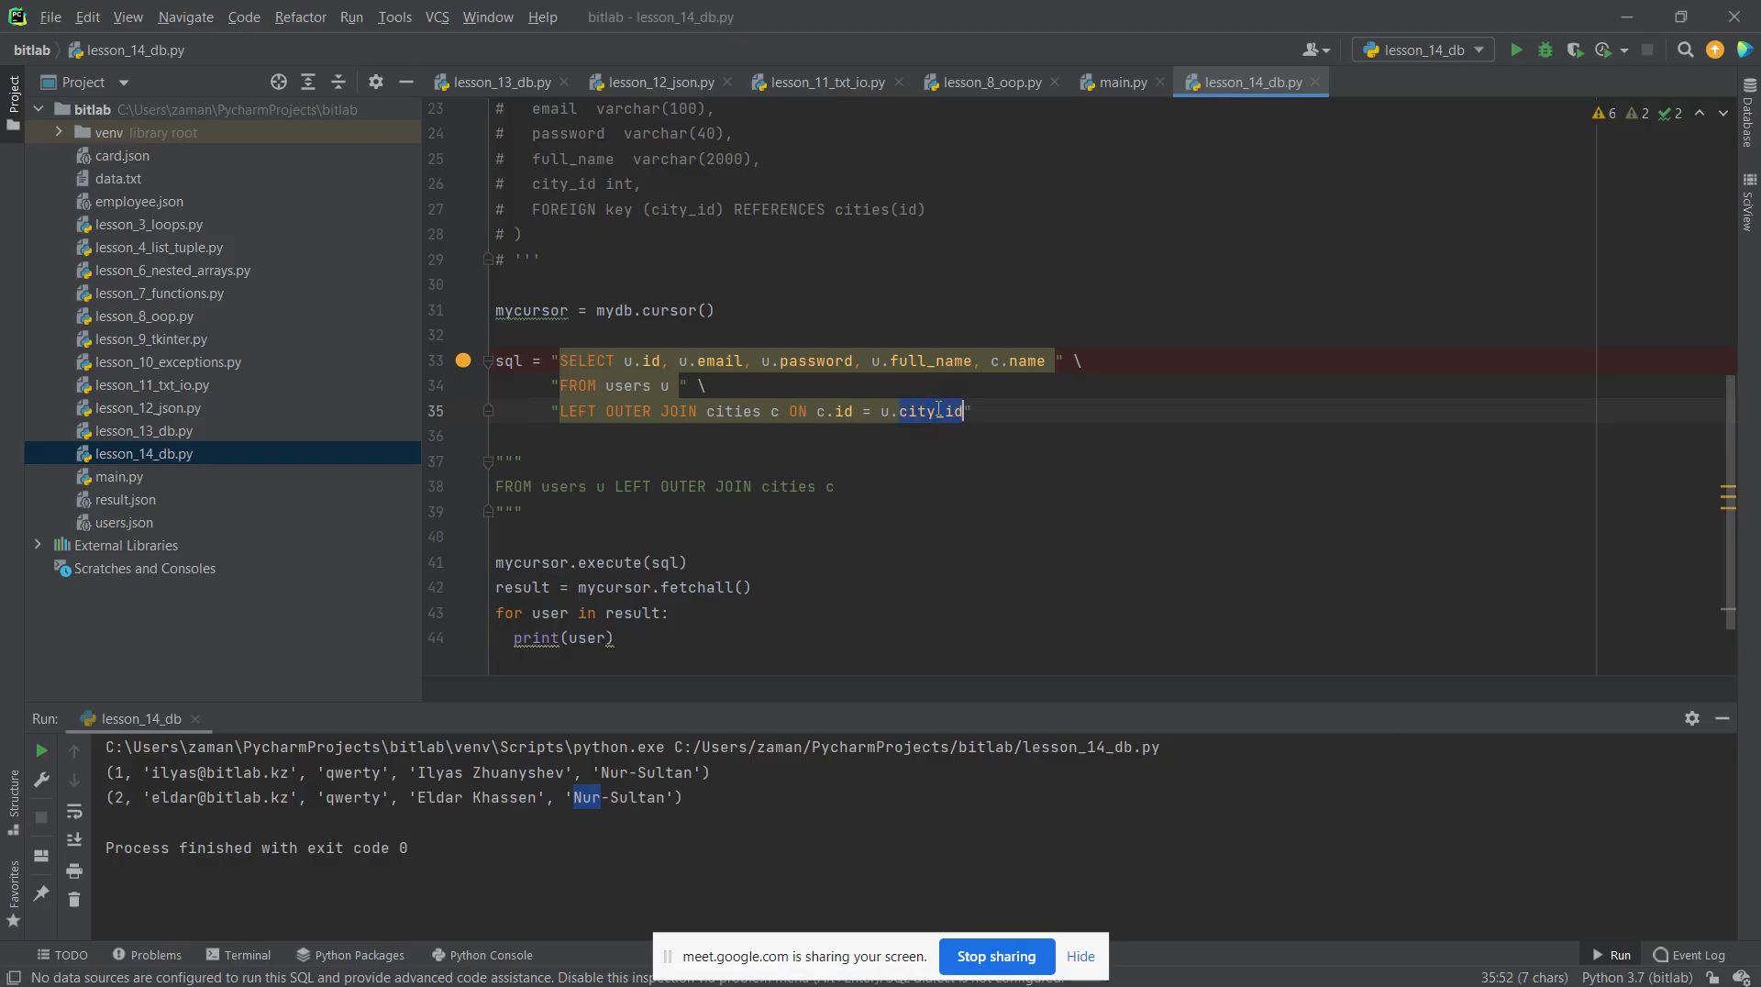
pyautogui.click(843, 411)
pyautogui.hotkey('alt', 'Tab')
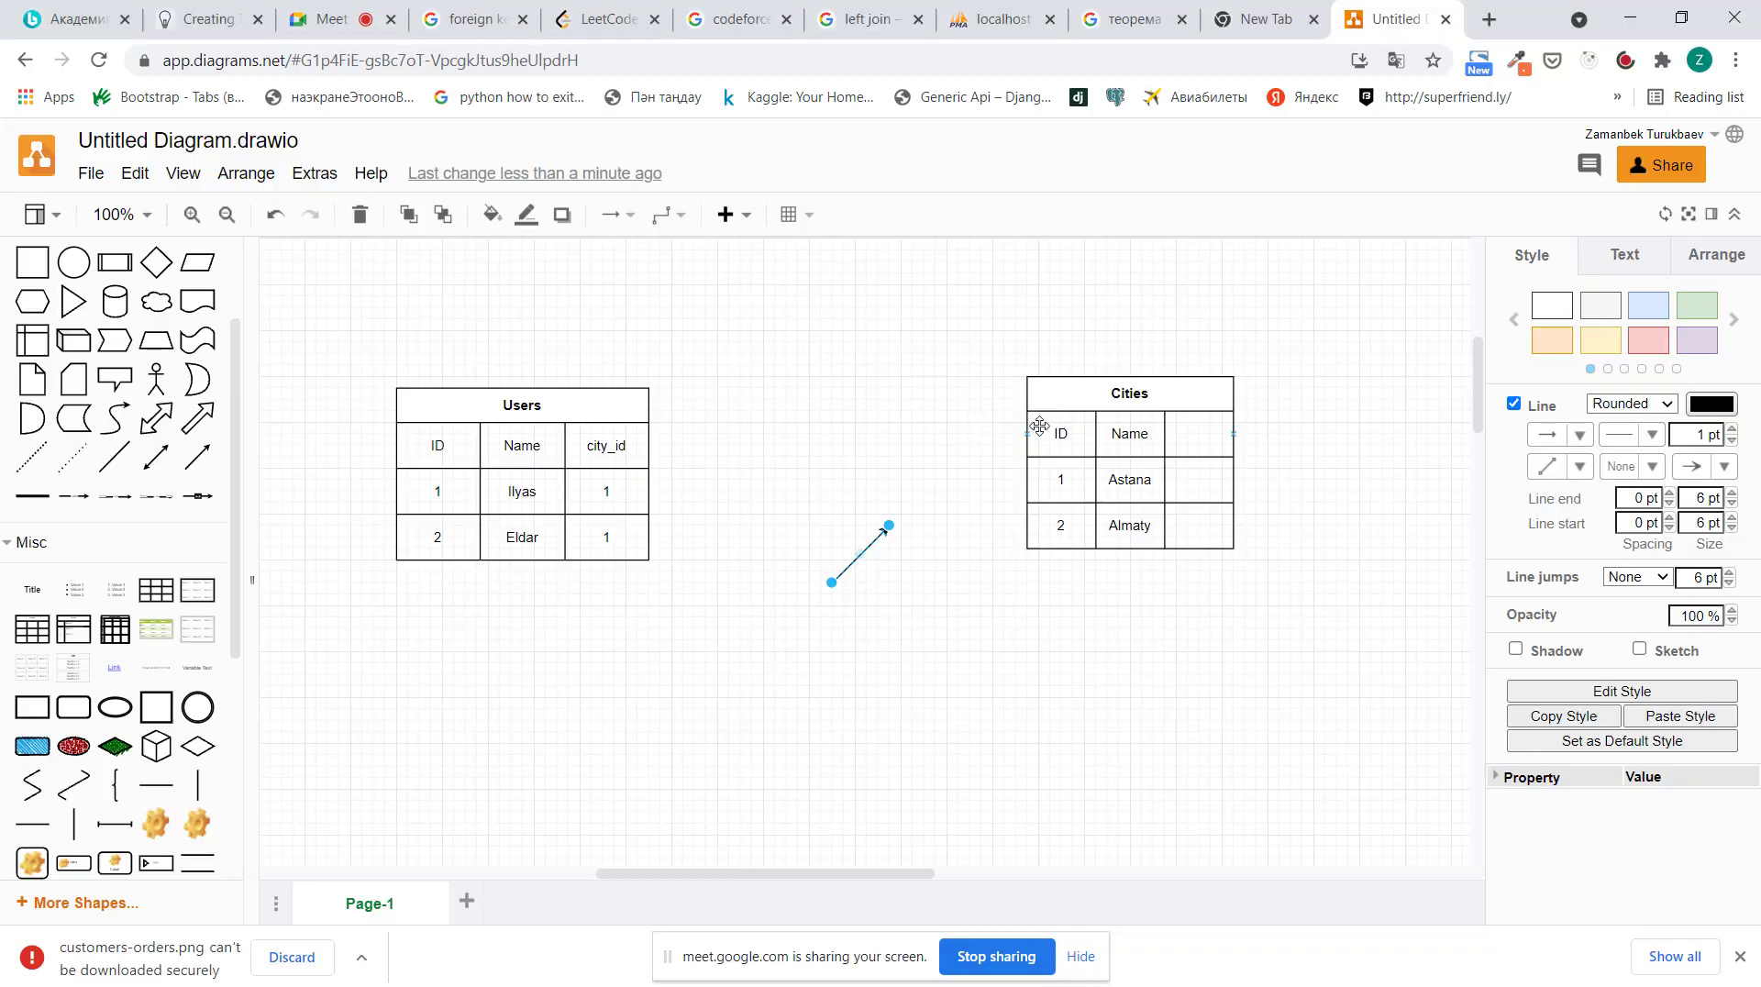
pyautogui.hotkey('alt', 'Tab')
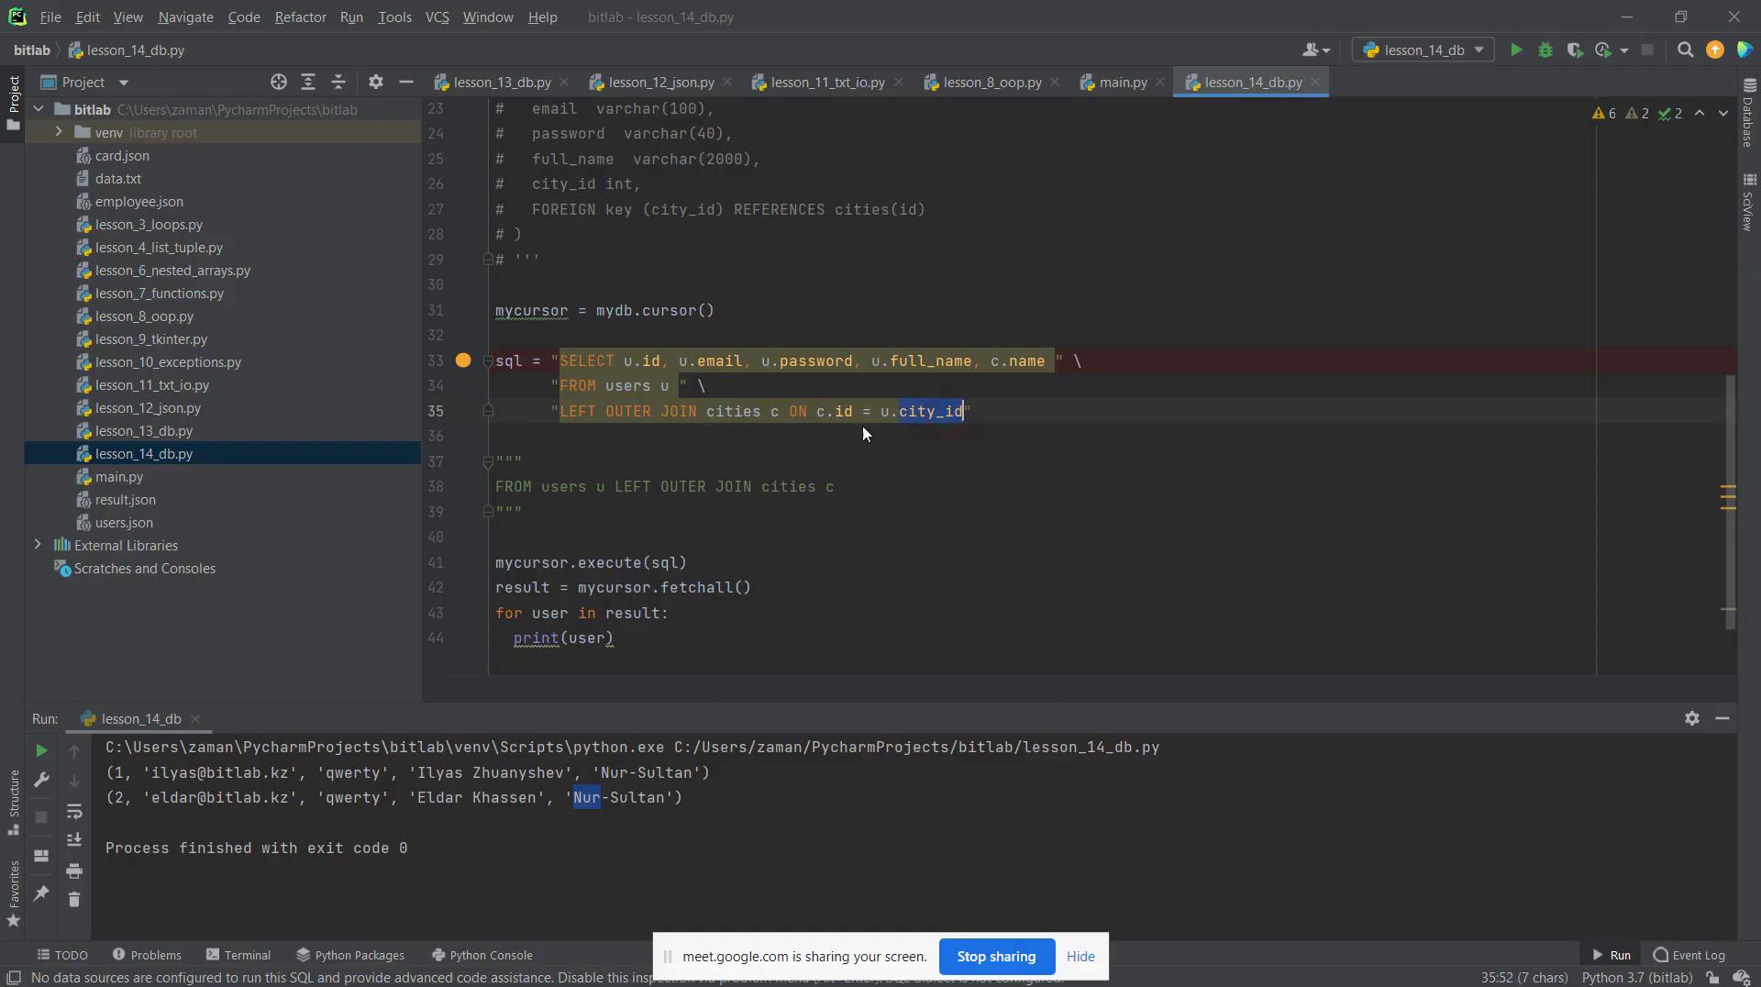
pyautogui.hotkey('alt', 'Tab')
pyautogui.click(600, 458)
pyautogui.click(601, 459)
pyautogui.click(606, 491)
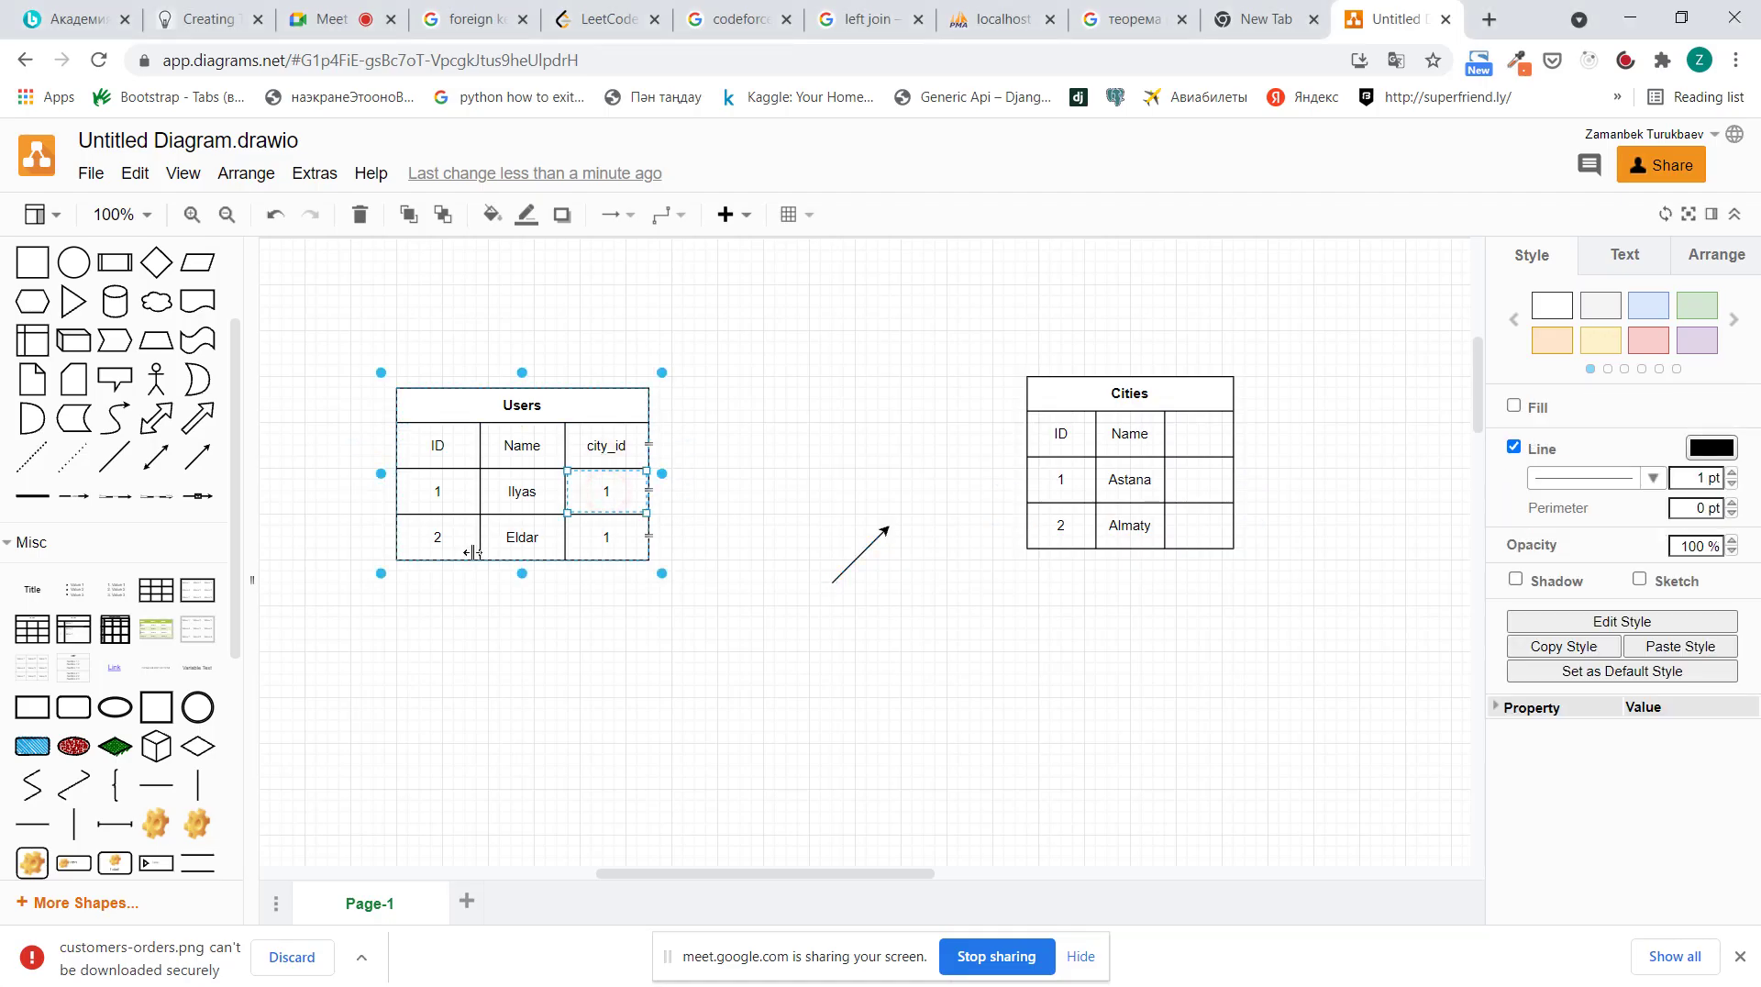
pyautogui.click(444, 526)
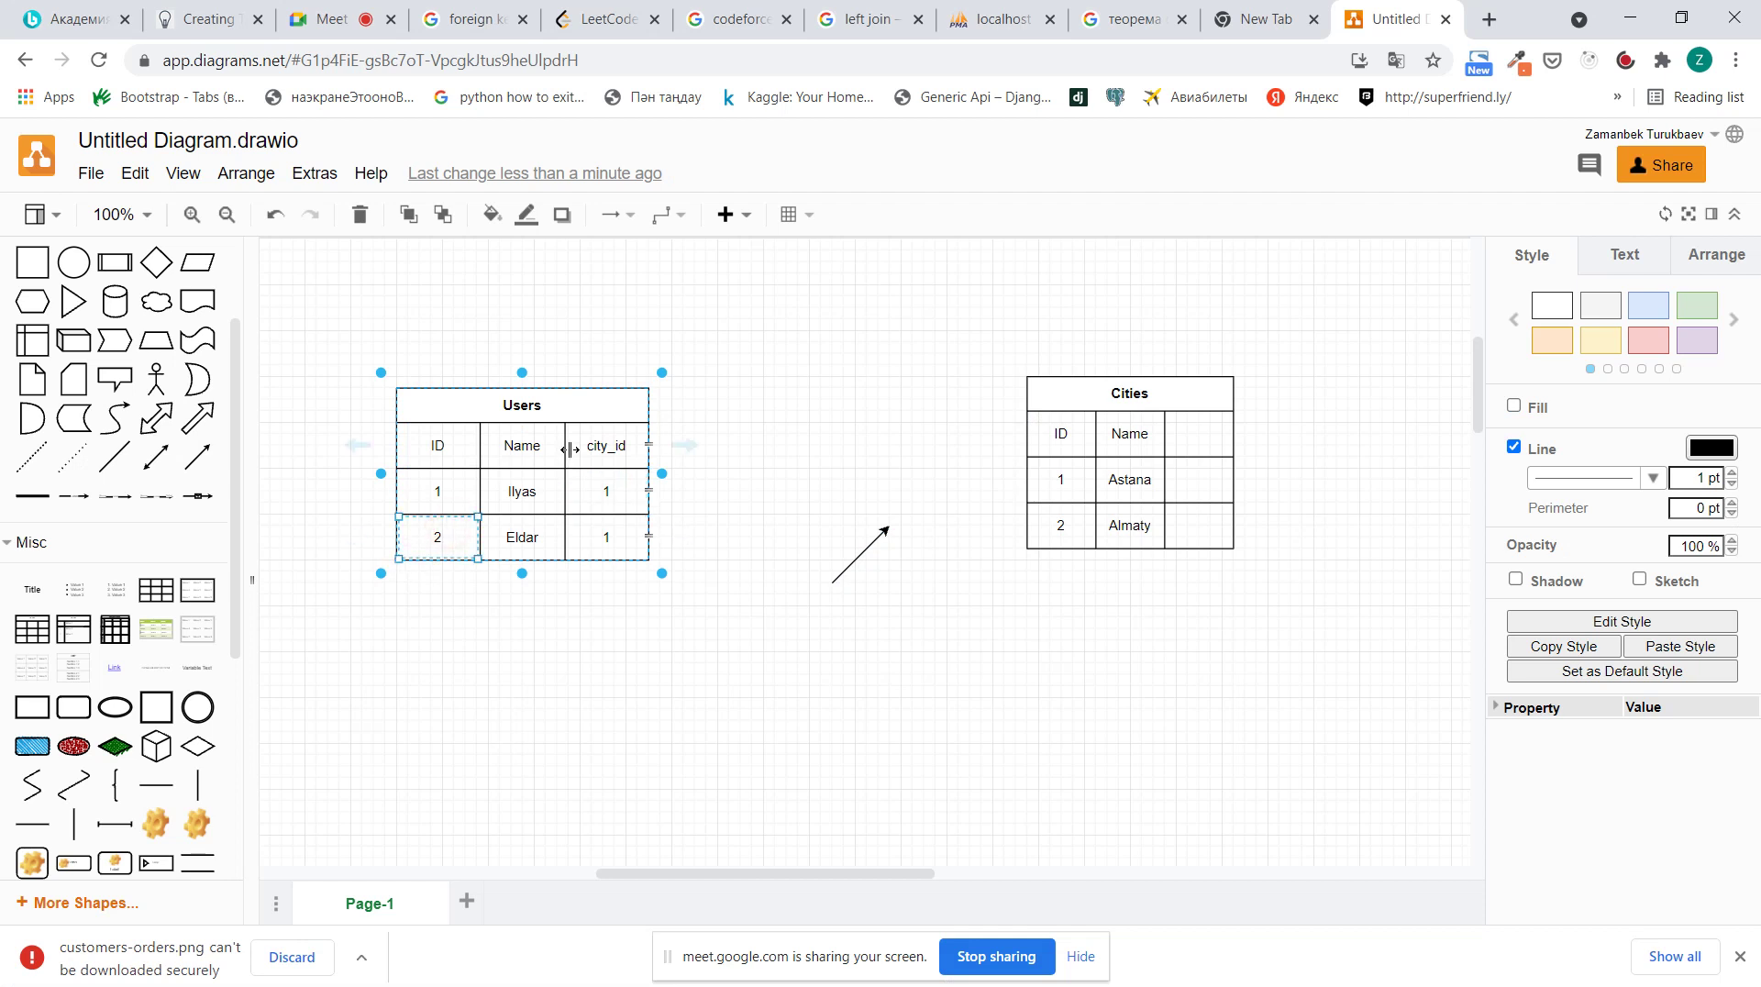
# Insert a blank three-by-three table and attach it directly below the Users table, widened to match its columns
pyautogui.click(731, 217)
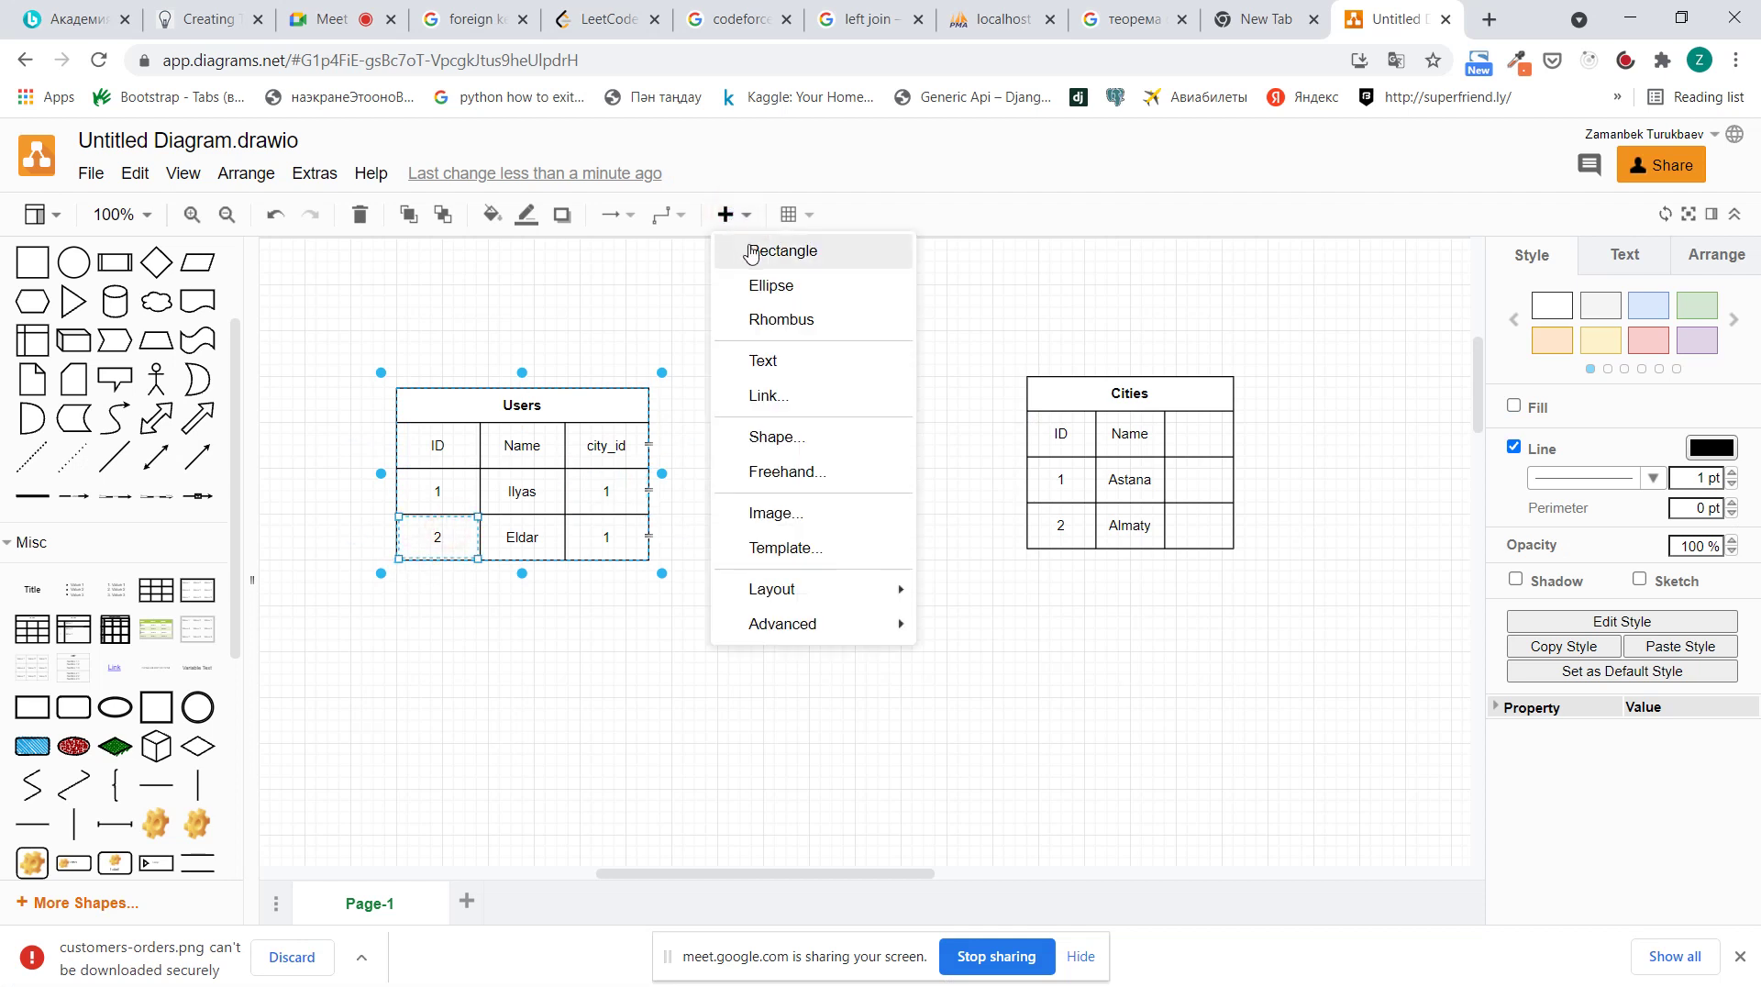
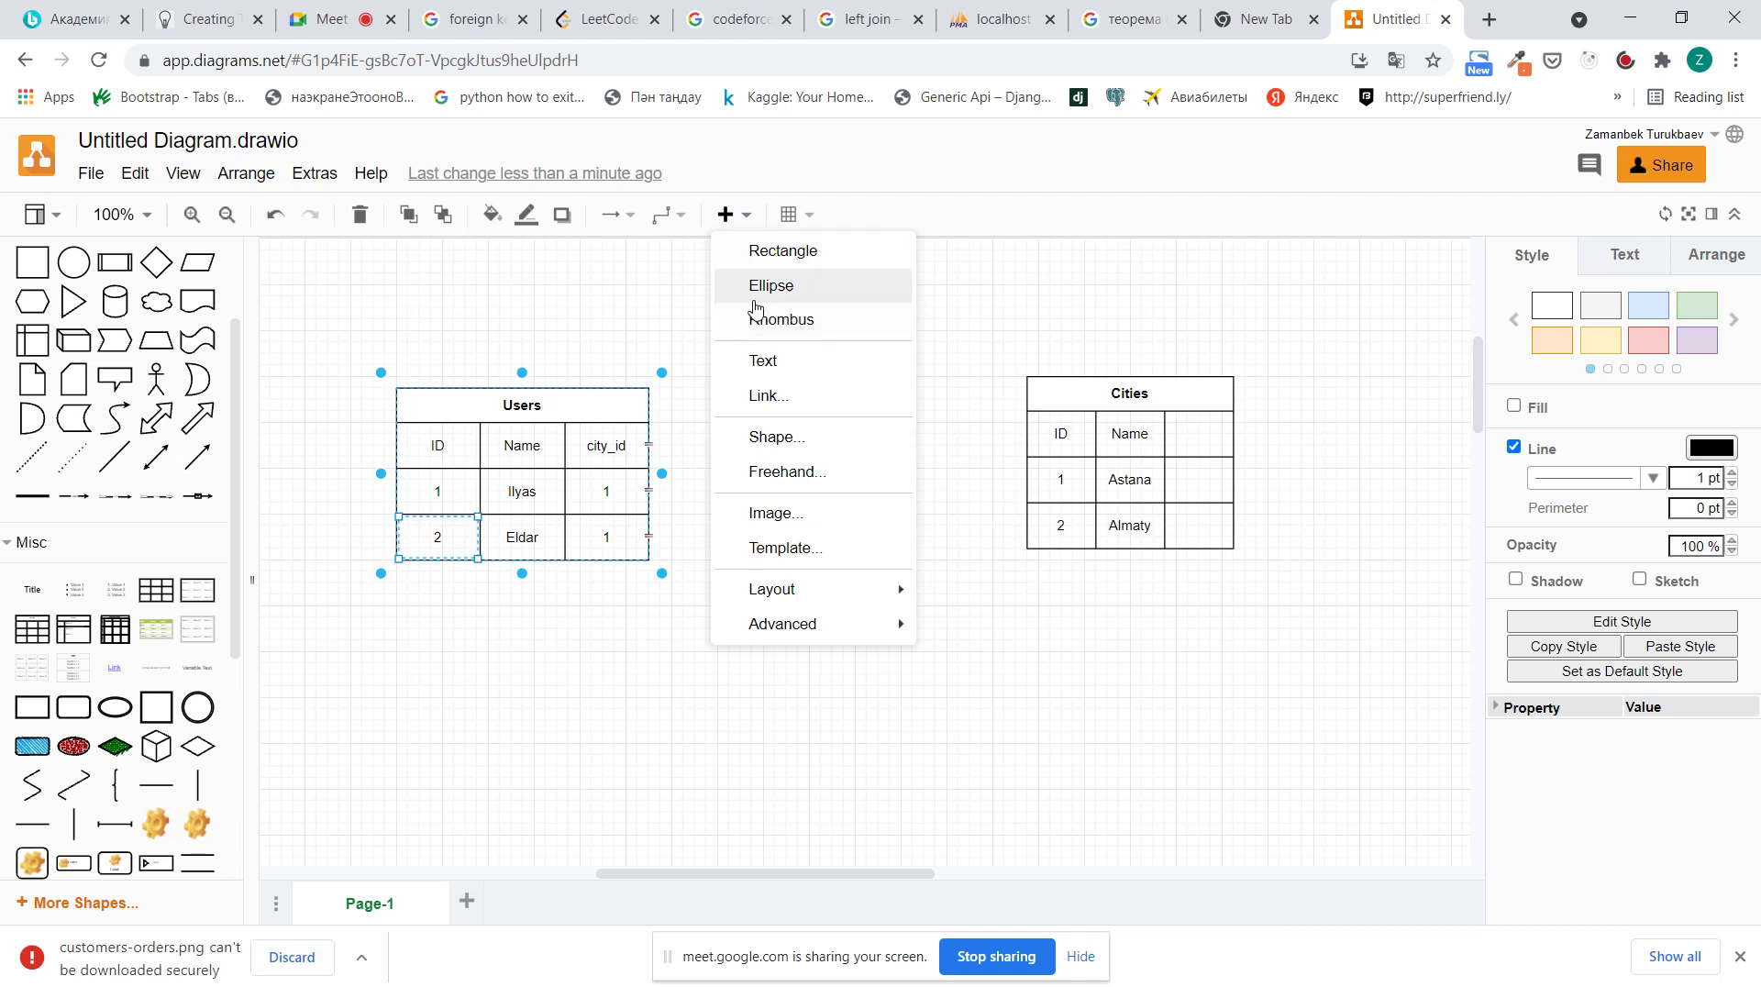
pyautogui.click(156, 590)
pyautogui.moveTo(833, 559); pyautogui.dragTo(530, 620)
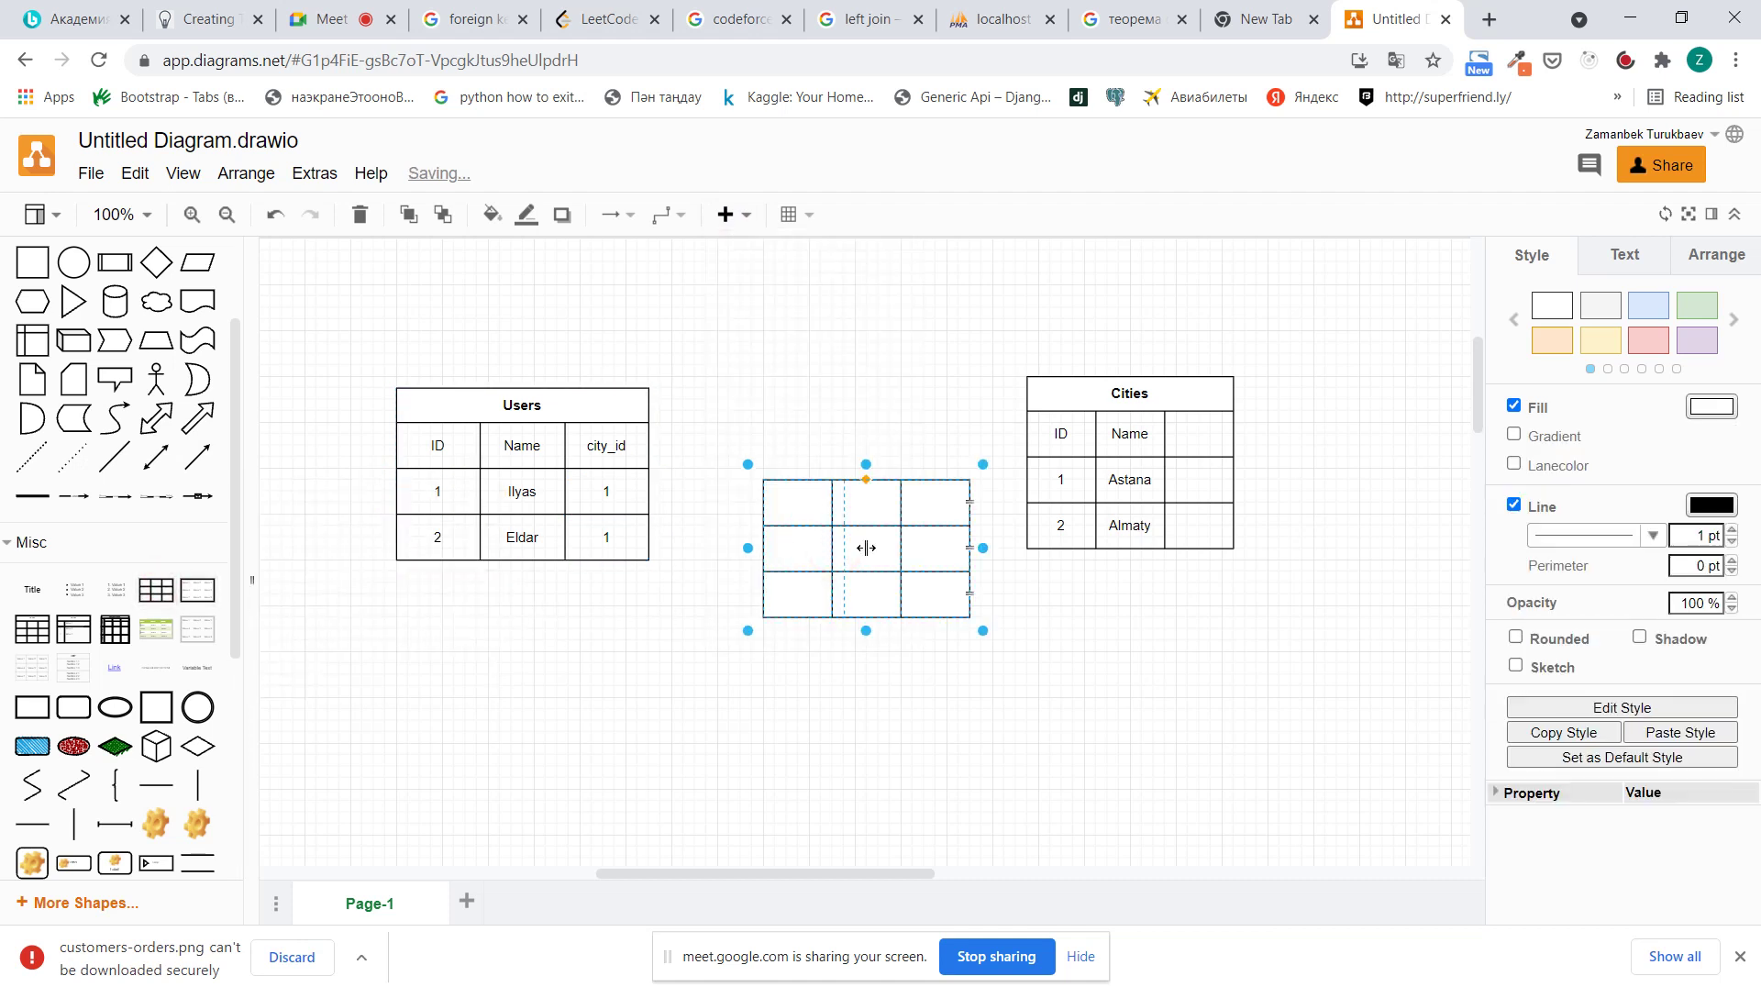
pyautogui.moveTo(866, 548); pyautogui.dragTo(475, 582)
pyautogui.moveTo(617, 639); pyautogui.dragTo(651, 640)
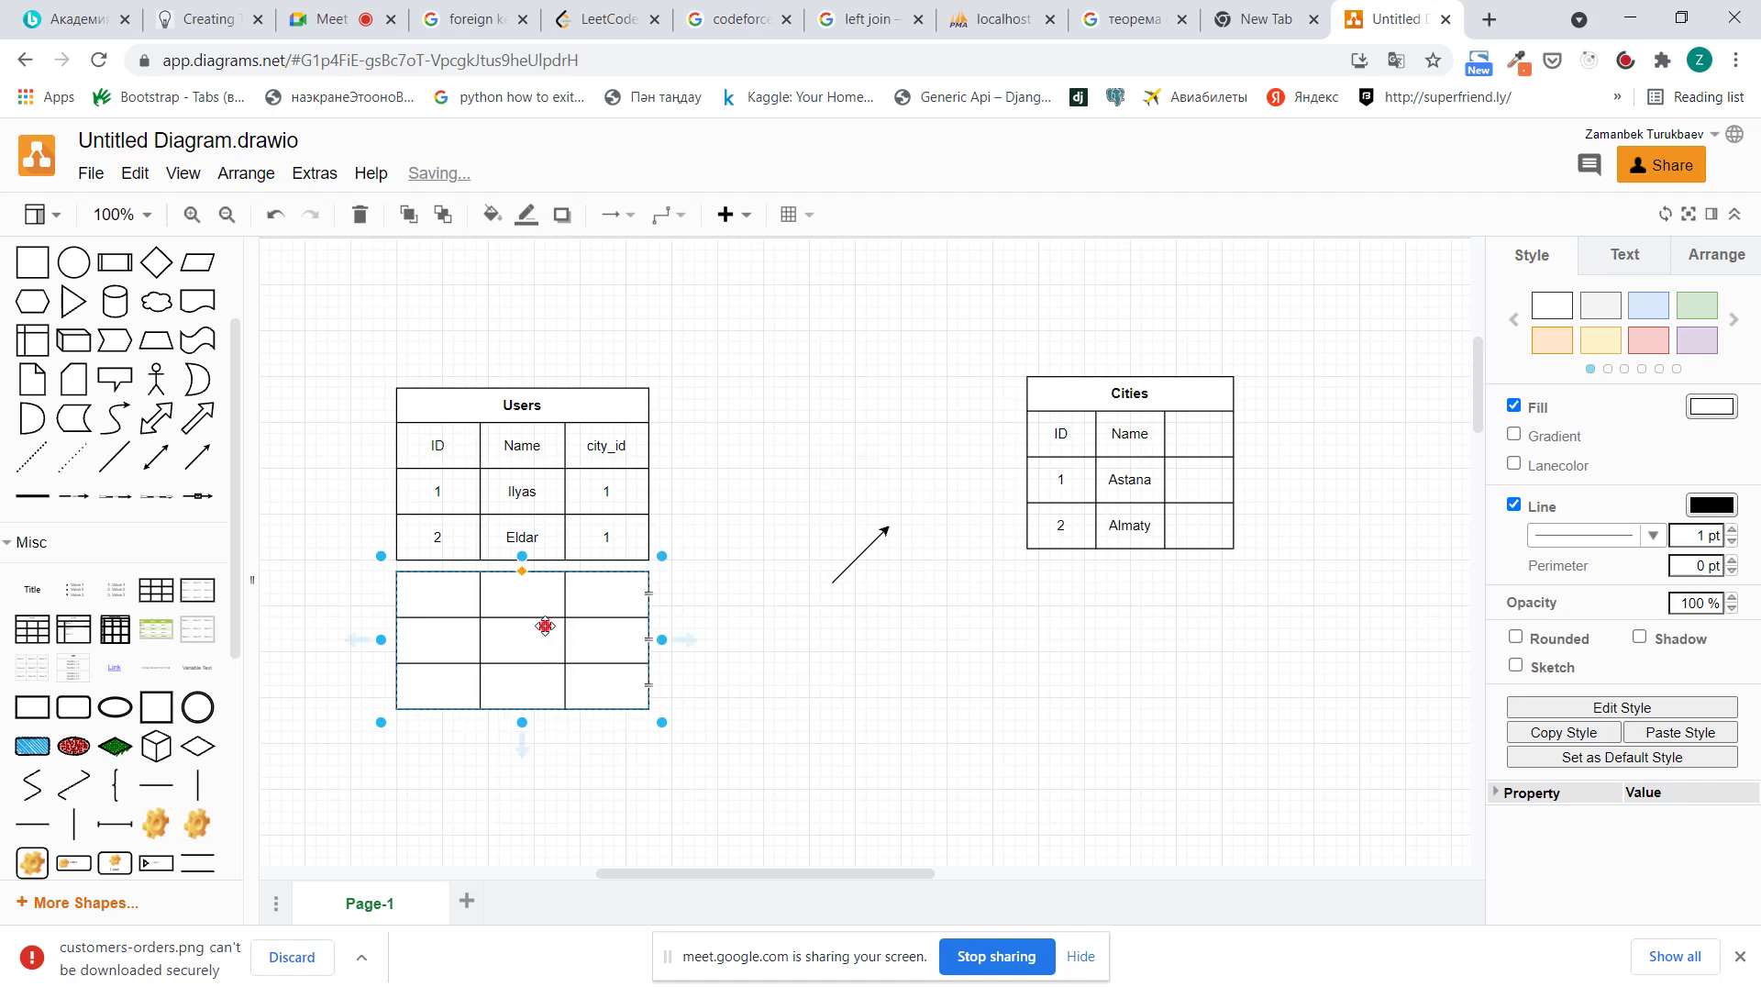
pyautogui.moveTo(545, 626); pyautogui.dragTo(543, 614)
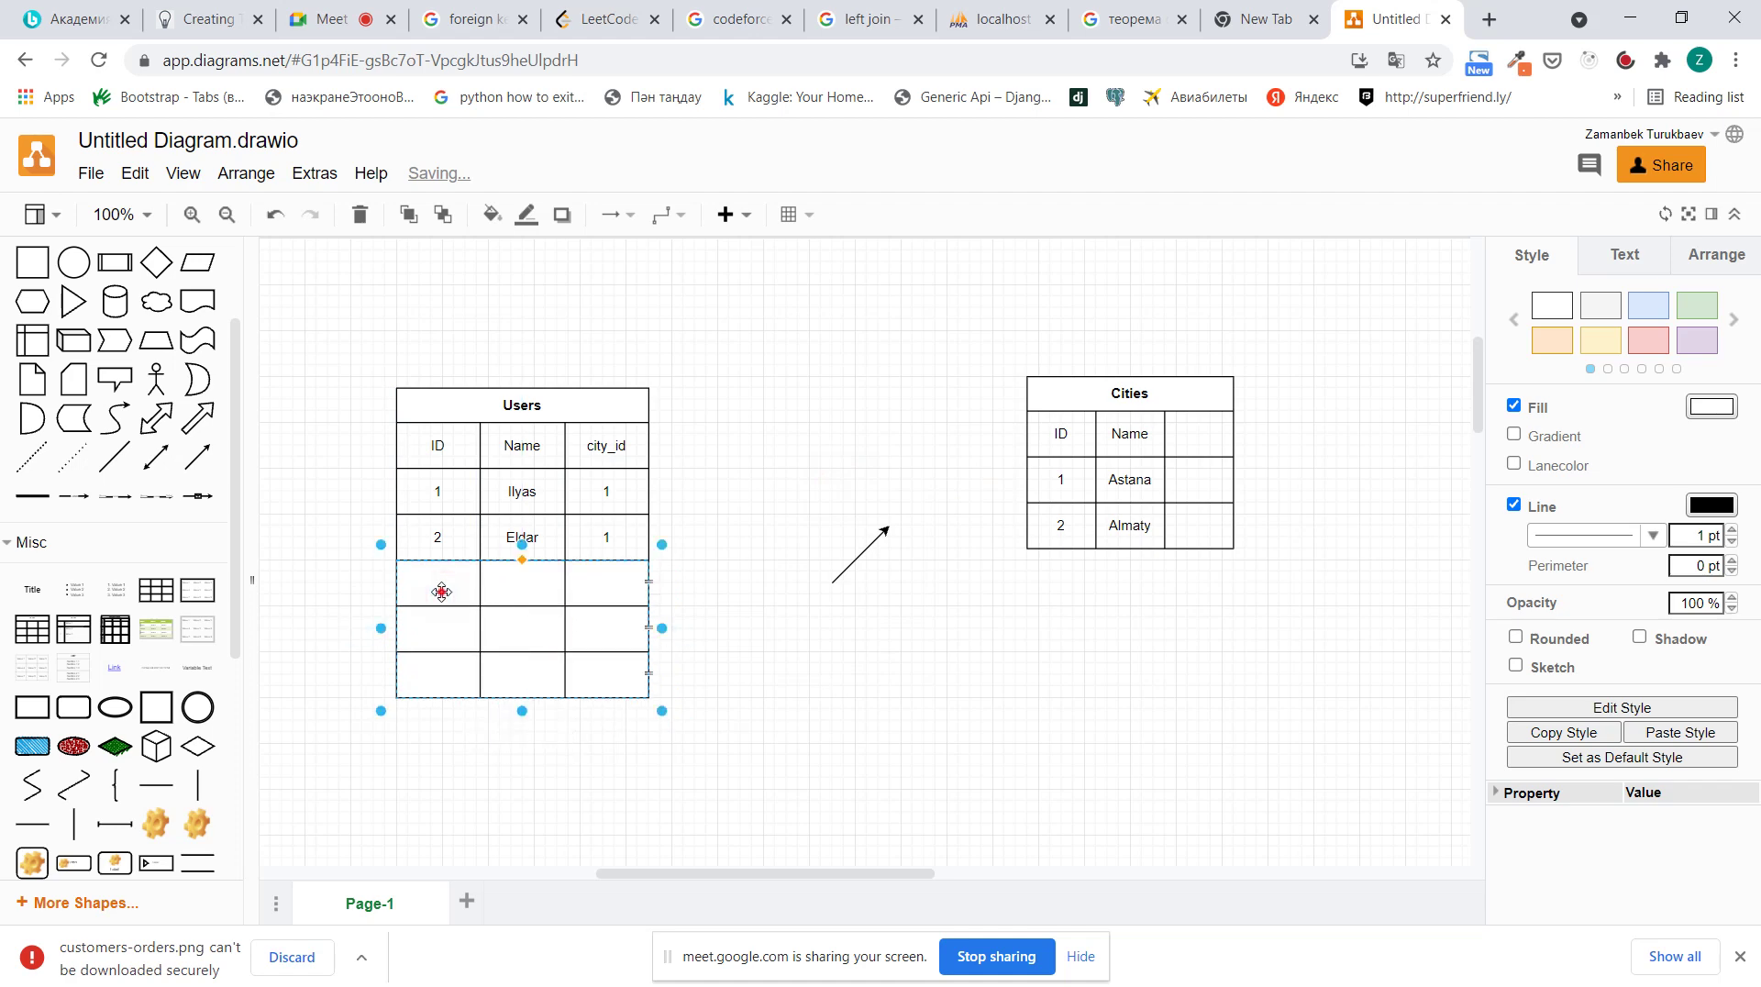
# Fill the first added Users row with ID 3, the user's first name and Almaty under city_id
pyautogui.doubleClick(442, 592)
pyautogui.write('3')
pyautogui.doubleClick(513, 595)
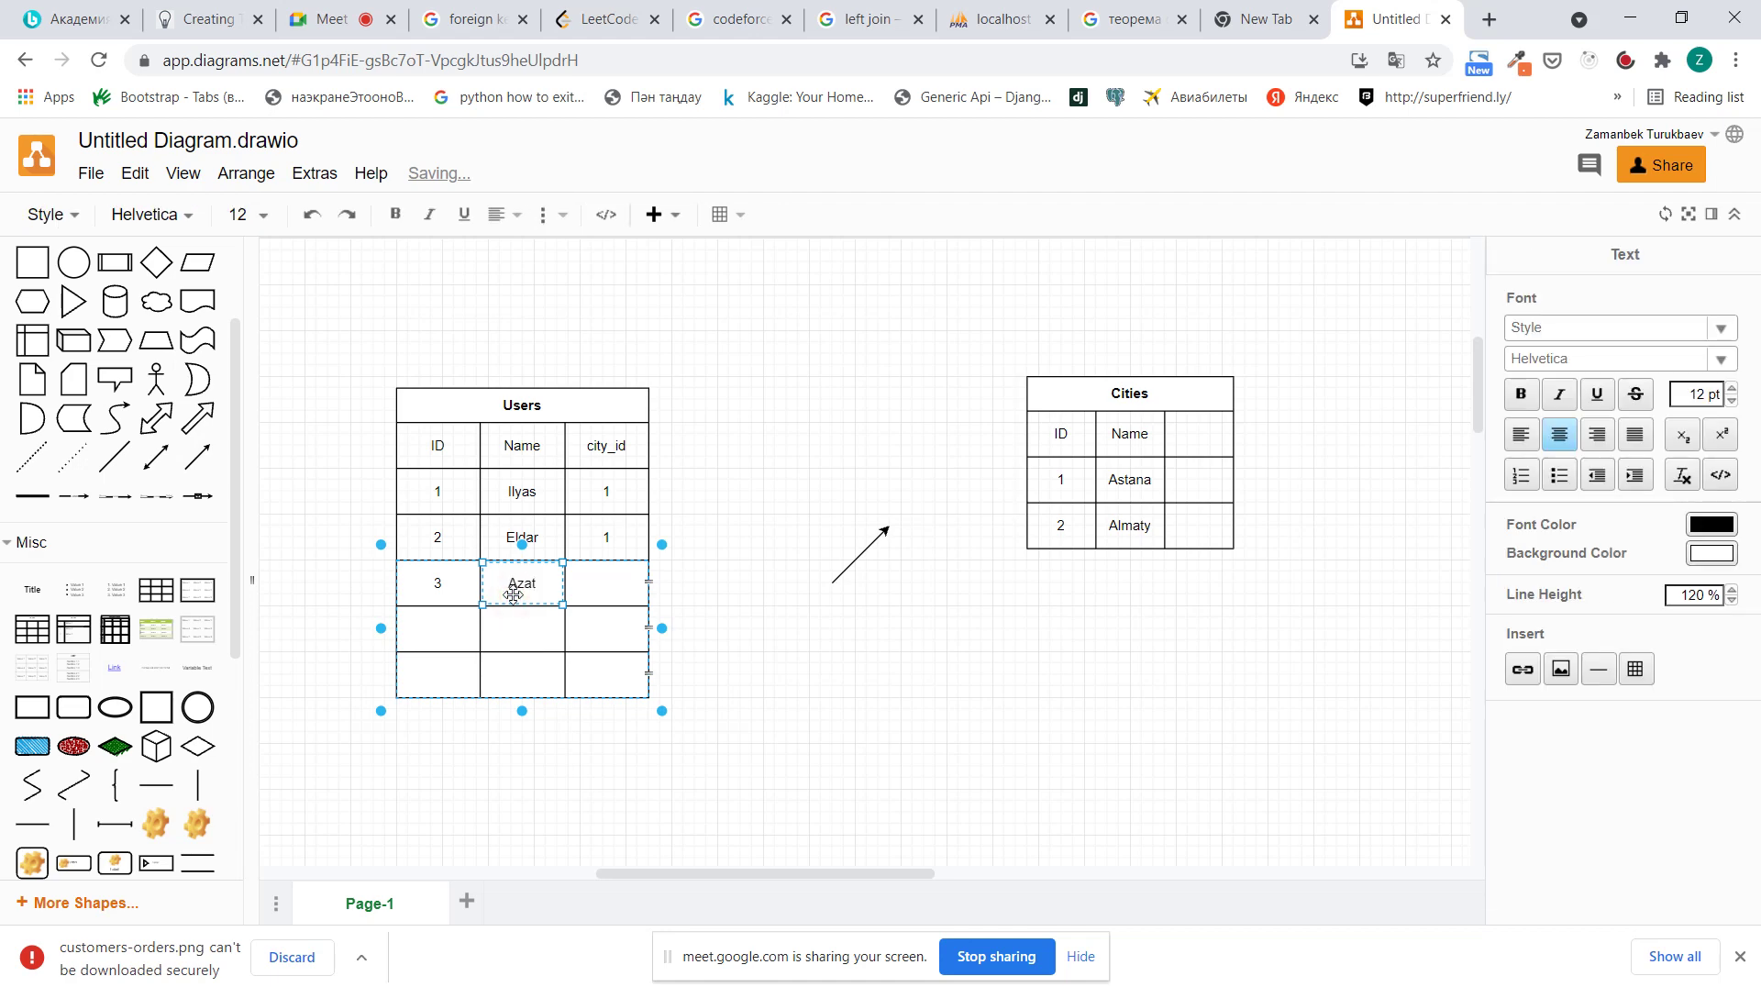
pyautogui.write('Azat')
pyautogui.click(591, 586)
pyautogui.write('A')
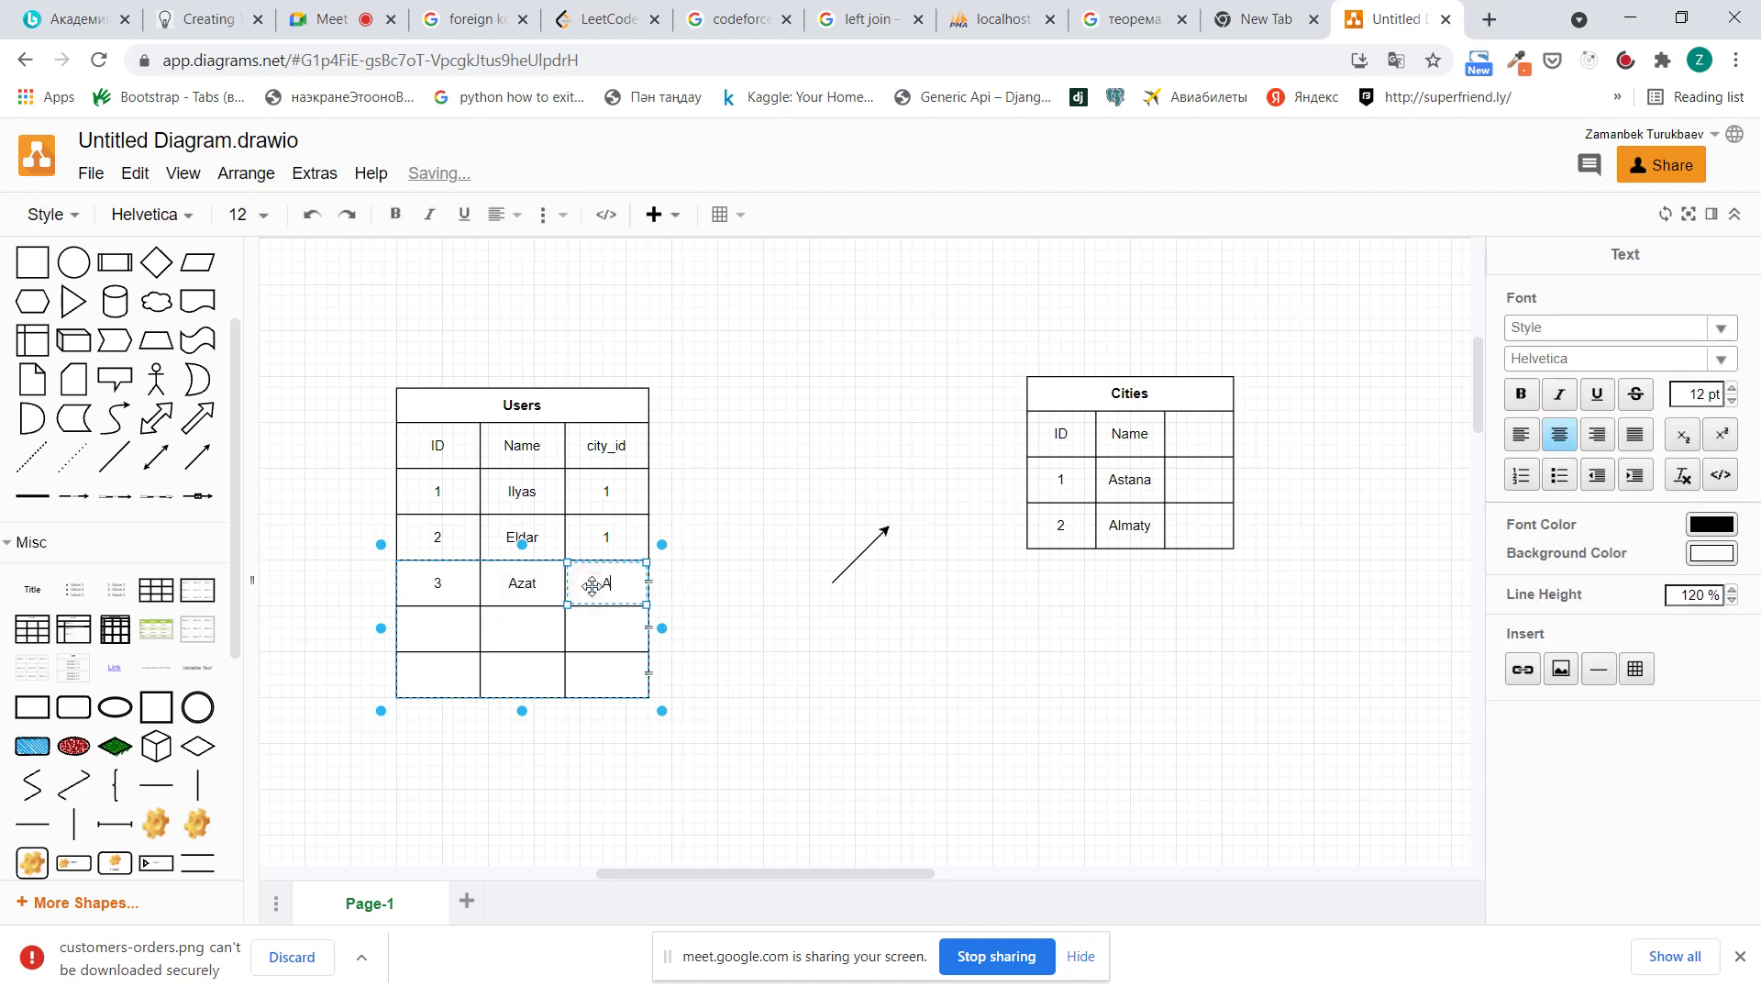
pyautogui.write('lmaty')
# Fill the second added Users row with ID 4, the user's first name and Almaty under city_id
pyautogui.click(451, 623)
pyautogui.write('4')
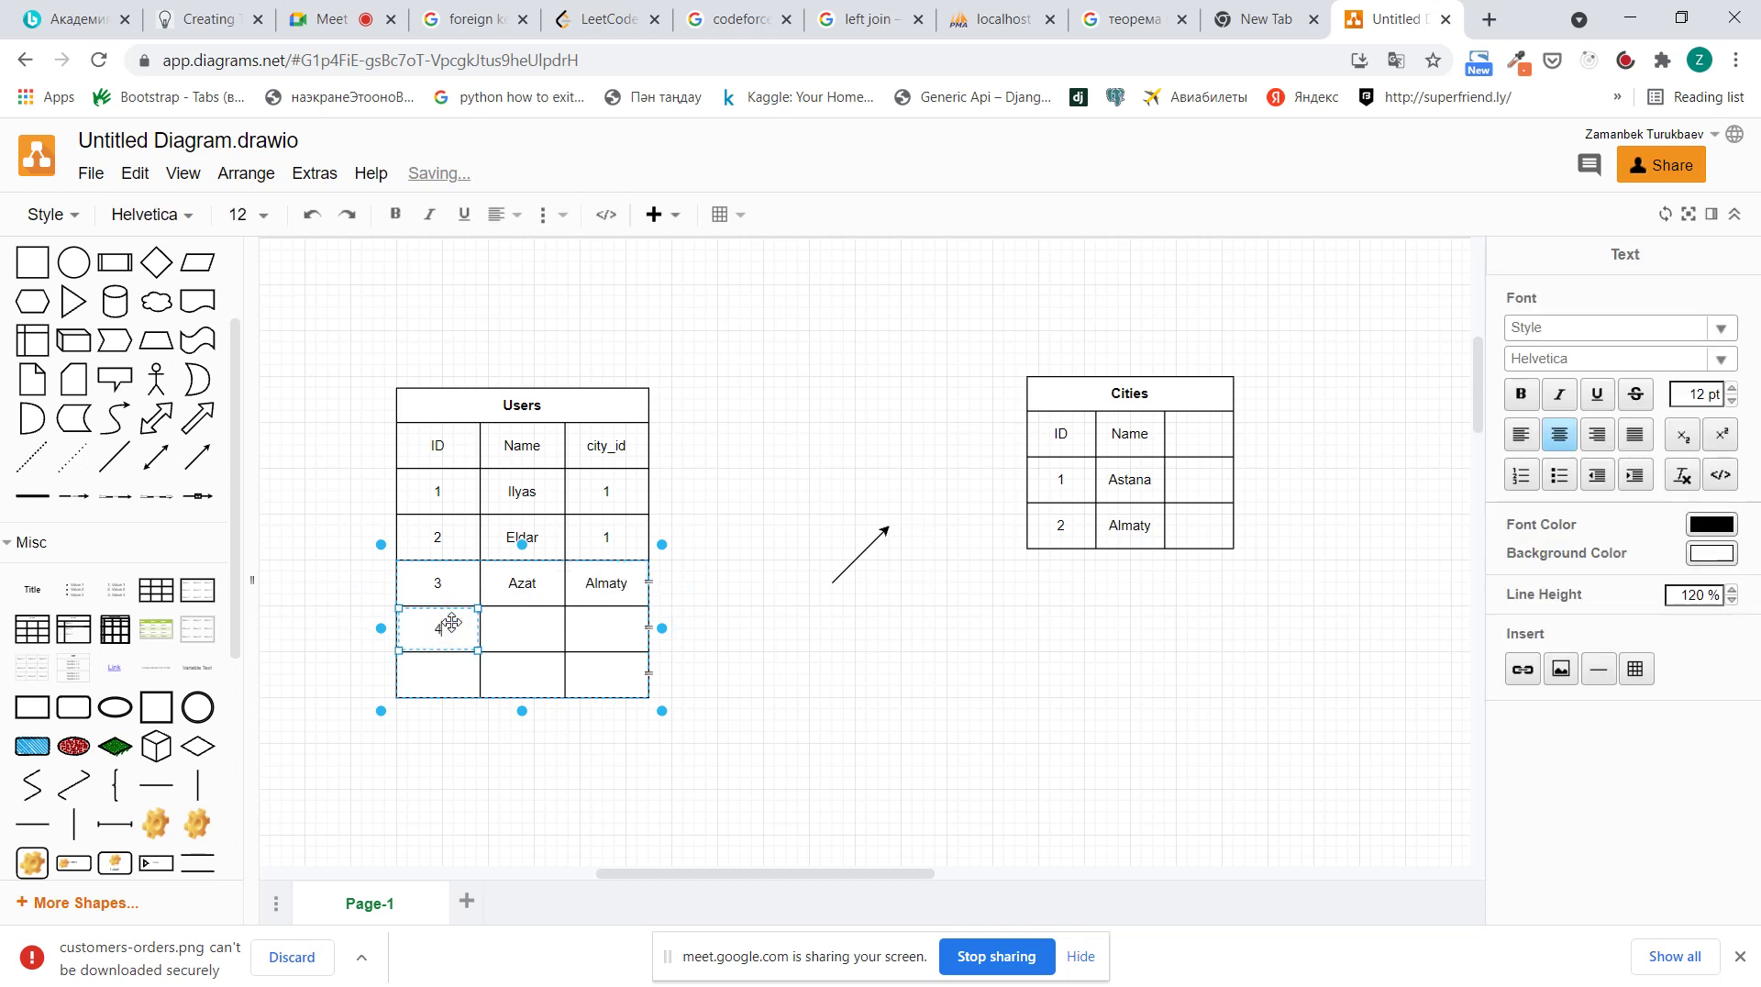
pyautogui.click(500, 626)
pyautogui.write('Za')
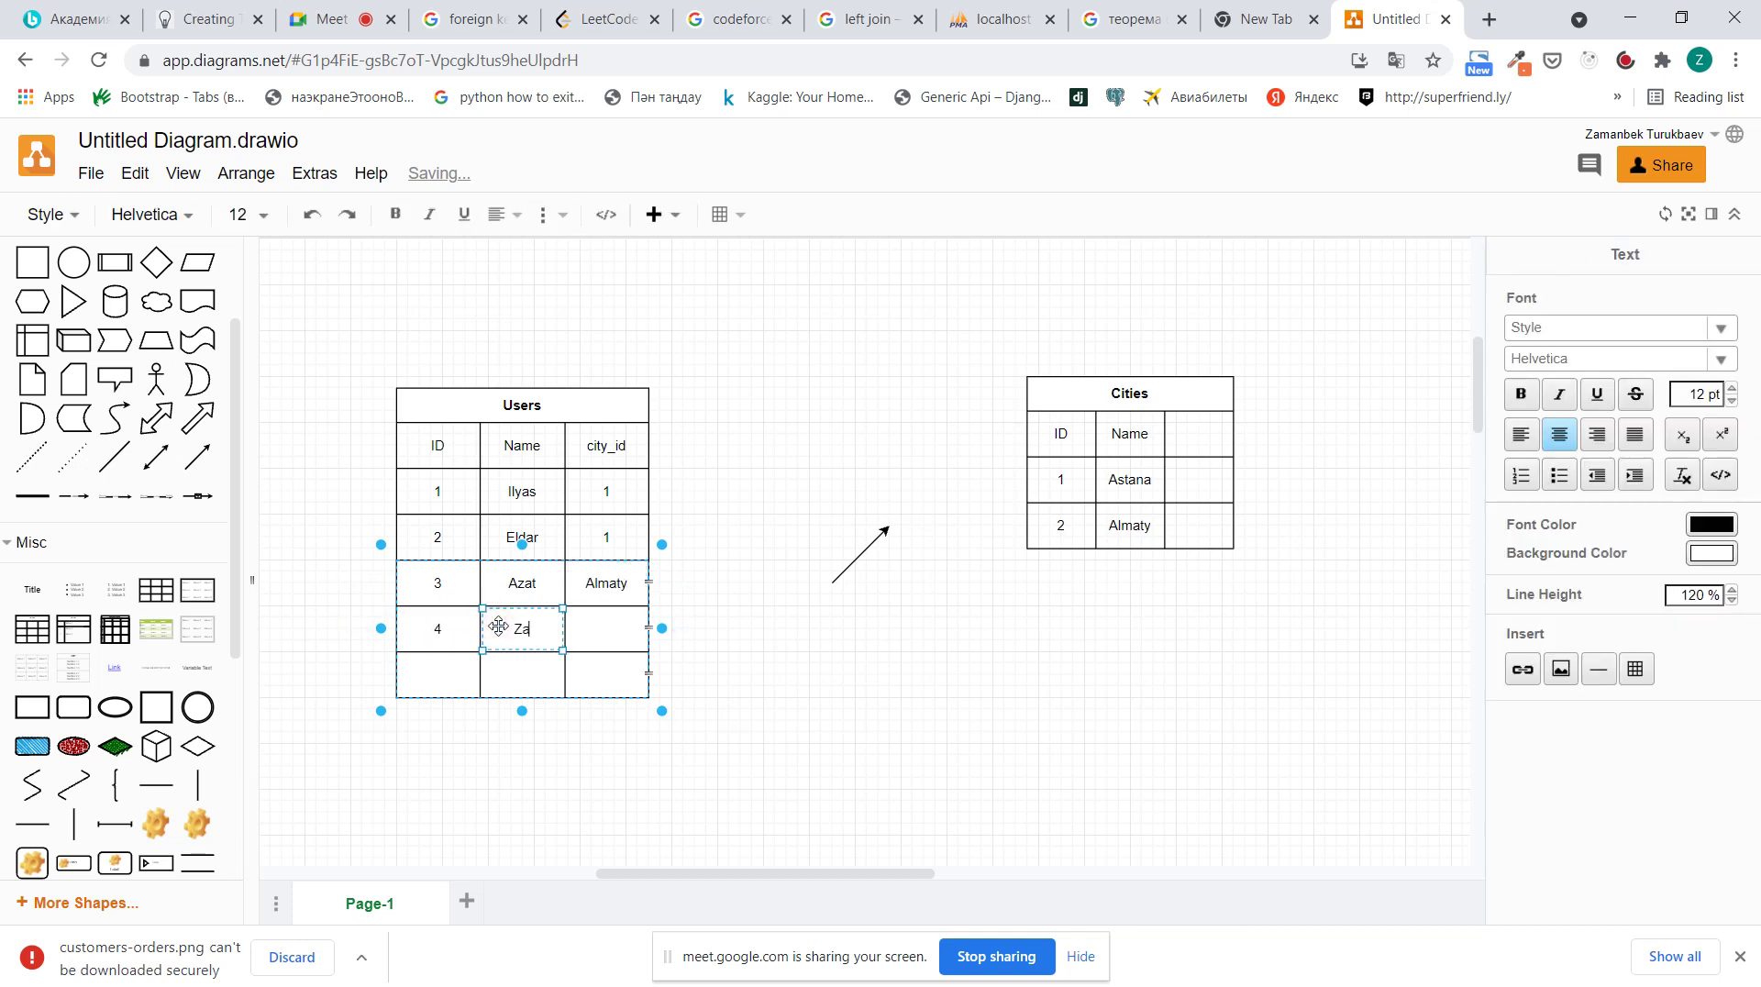
pyautogui.write('manbek')
pyautogui.click(605, 629)
pyautogui.write('Almaty')
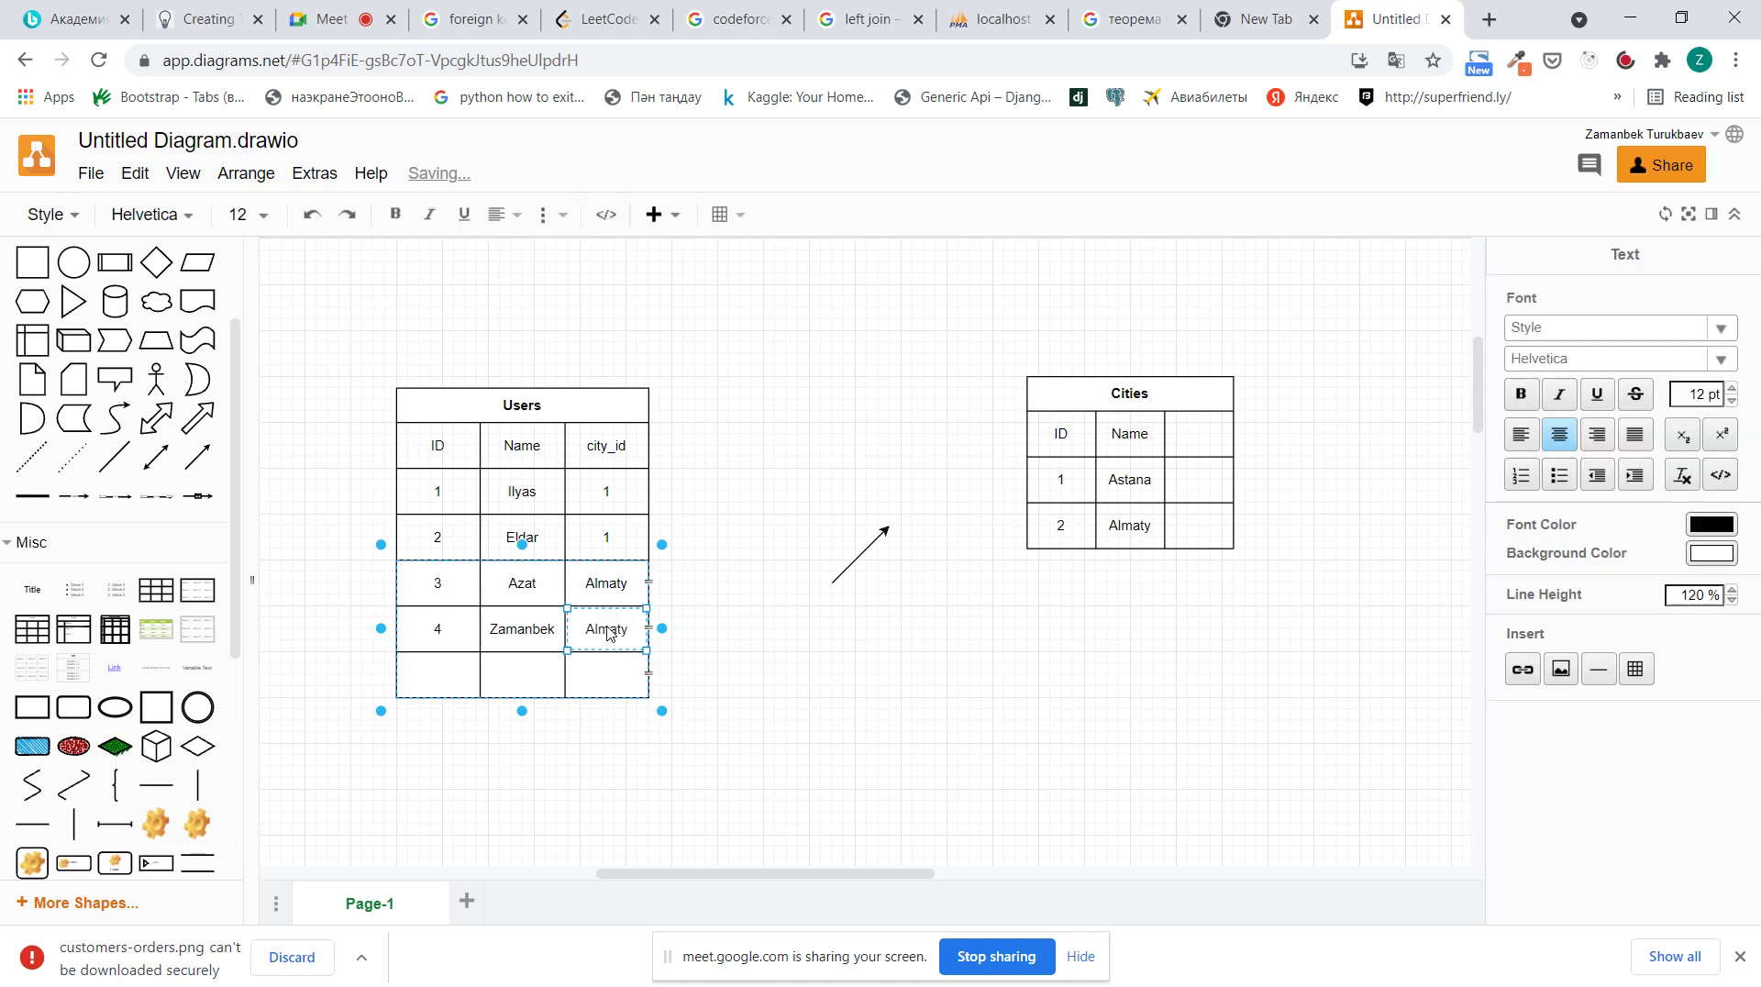
# Fill the last added Users row with ID 5, the user's first name and Almaty under city_id
pyautogui.click(422, 676)
pyautogui.write('5')
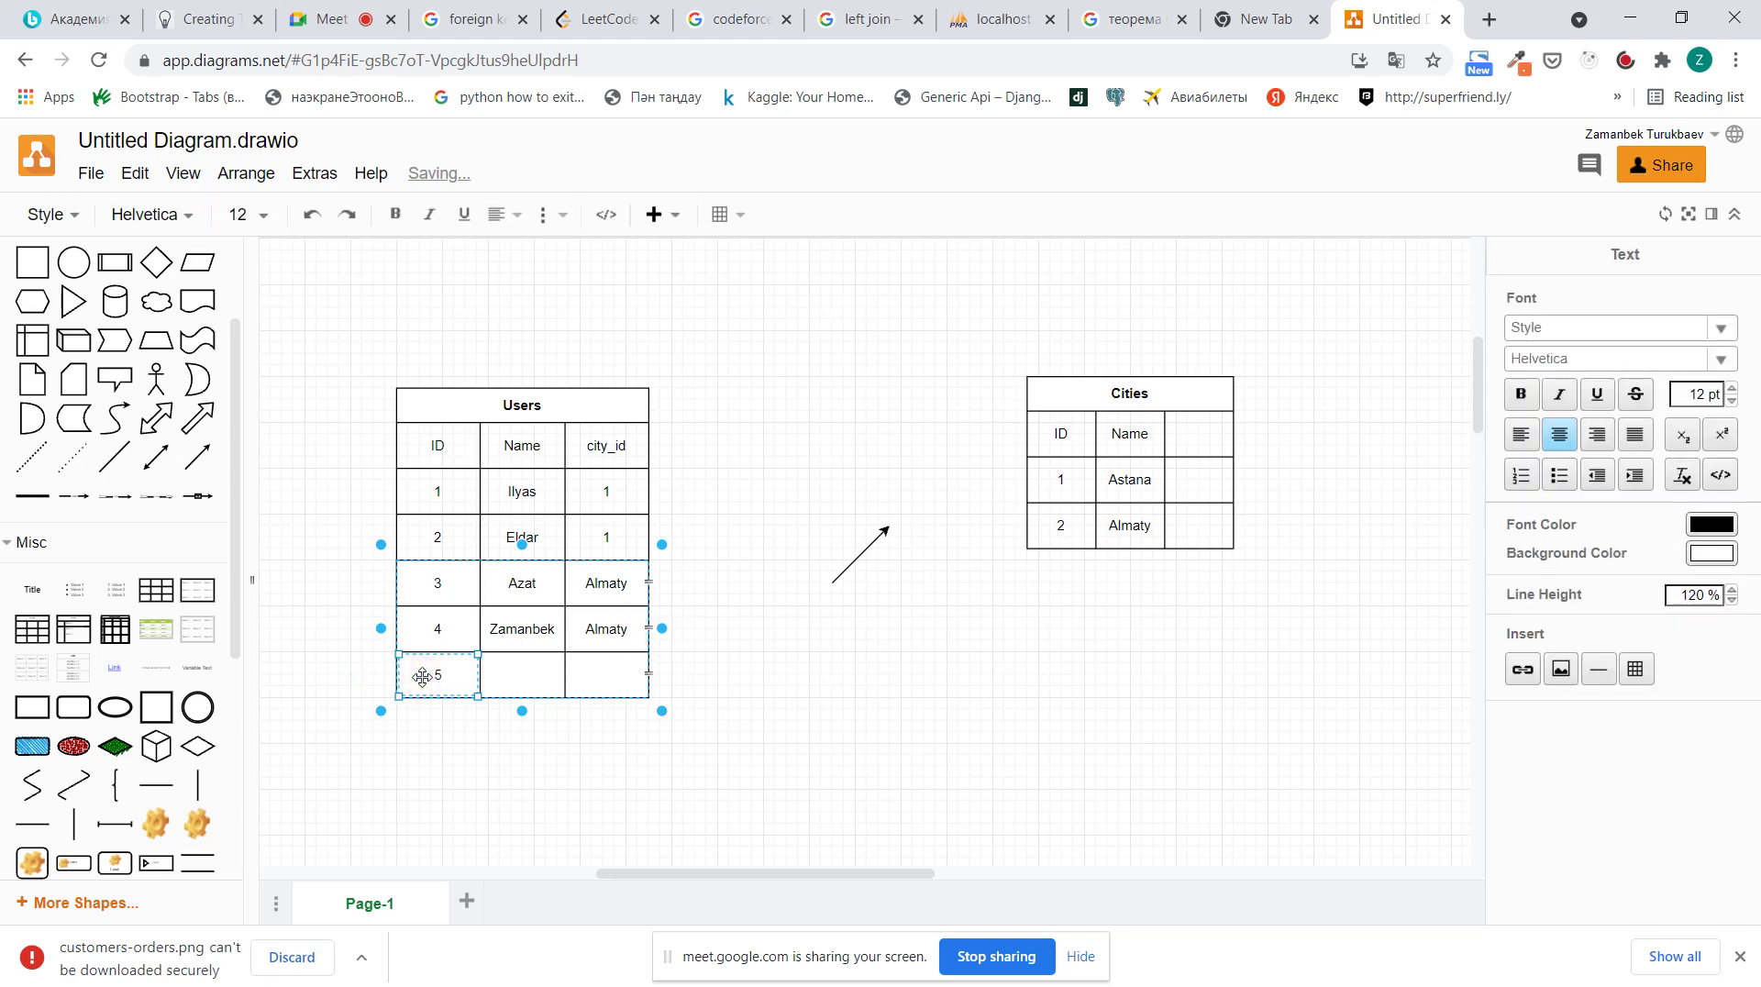
pyautogui.click(520, 677)
pyautogui.write('Alihan')
pyautogui.click(595, 676)
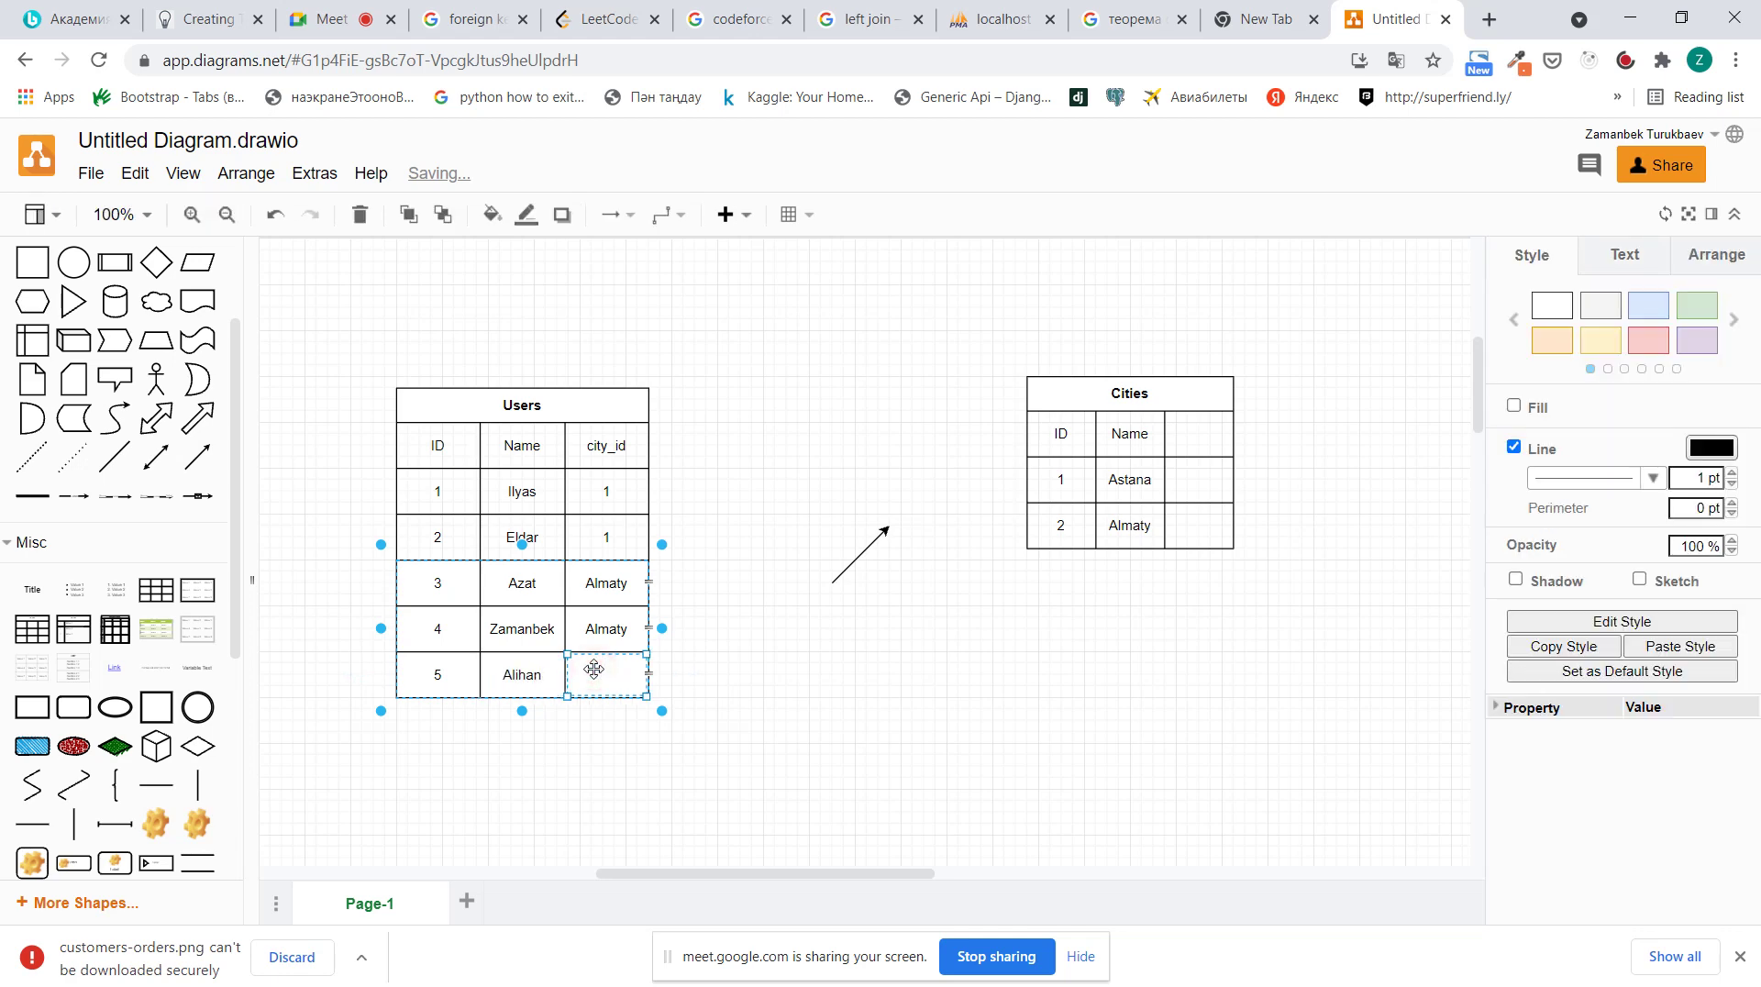
pyautogui.write('Almaty')
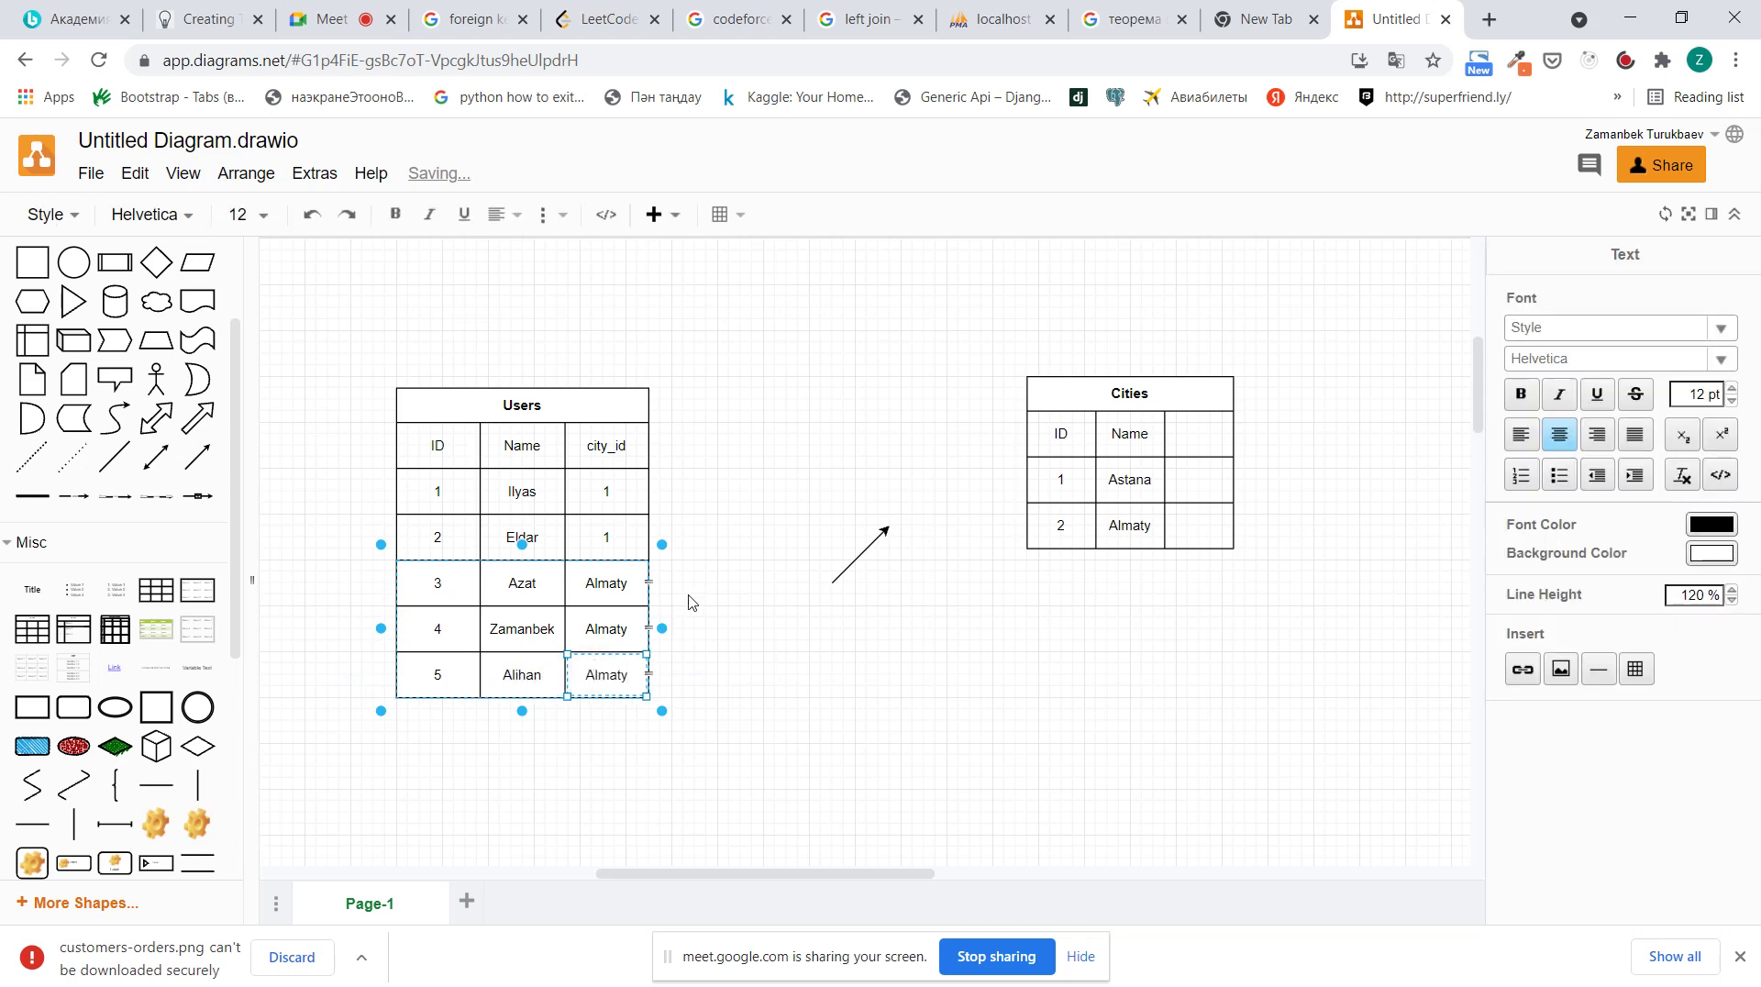
# Replace the city name with 2 in the city_id cells of users 3, 4 and 5
pyautogui.click(595, 576)
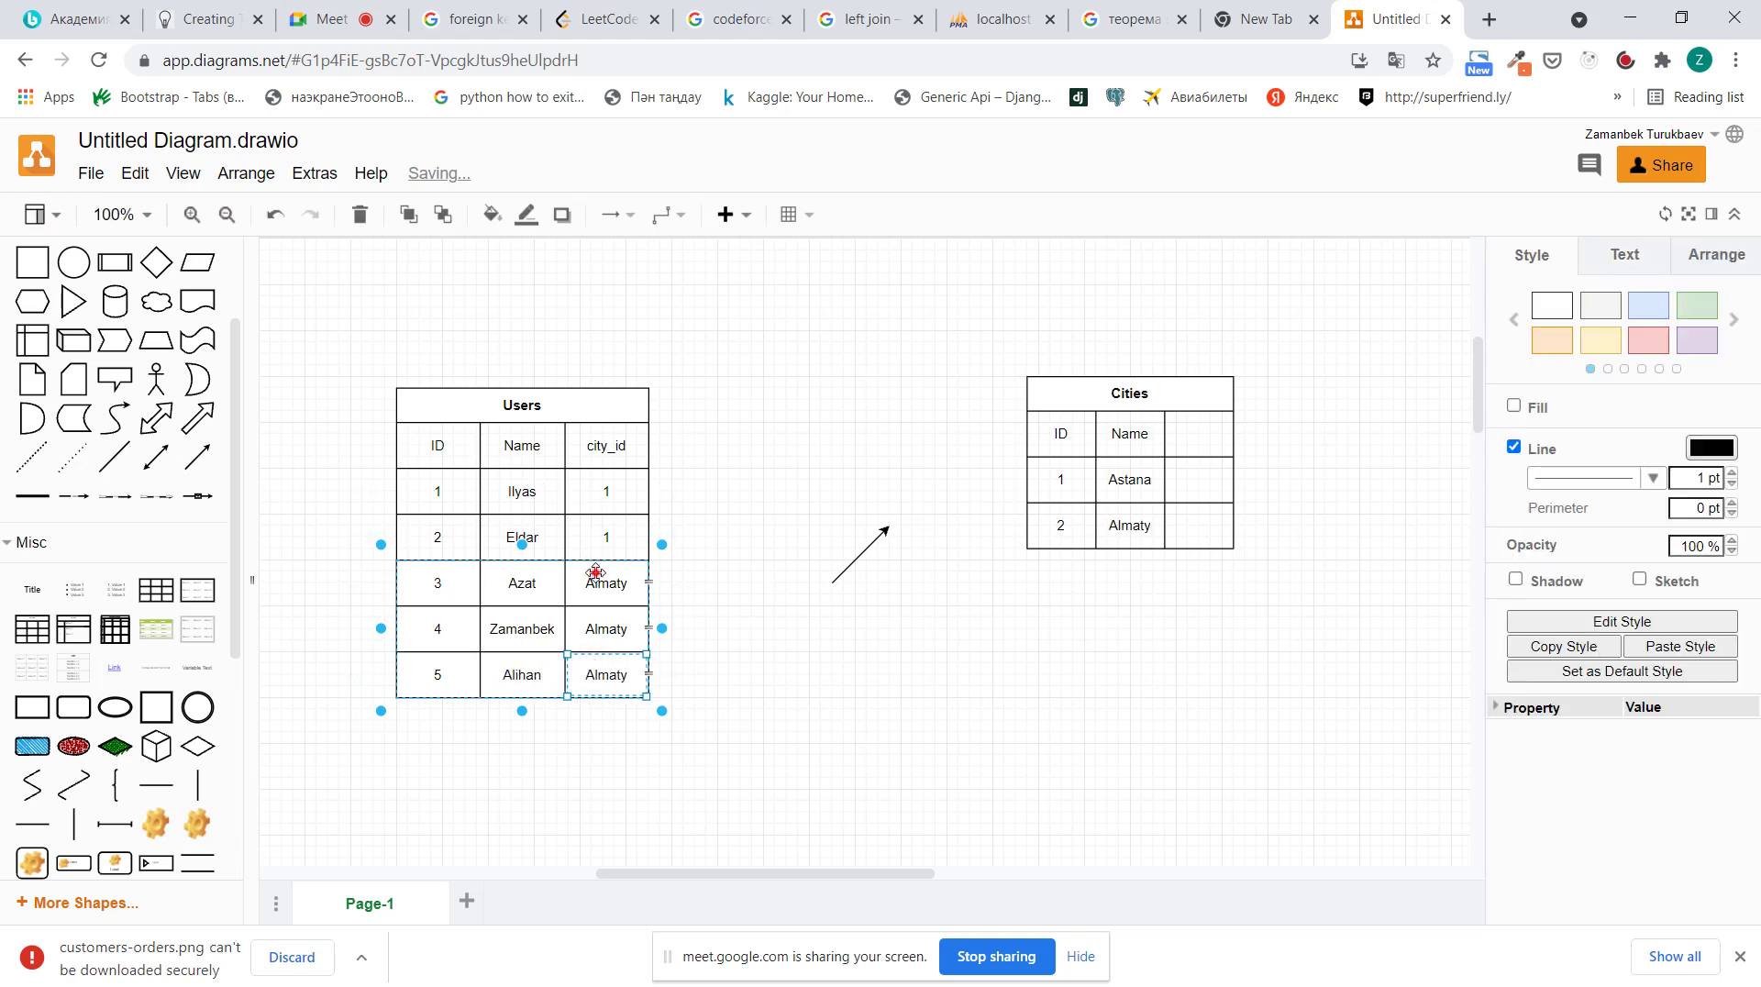
pyautogui.write('2')
pyautogui.click(609, 619)
pyautogui.write('2')
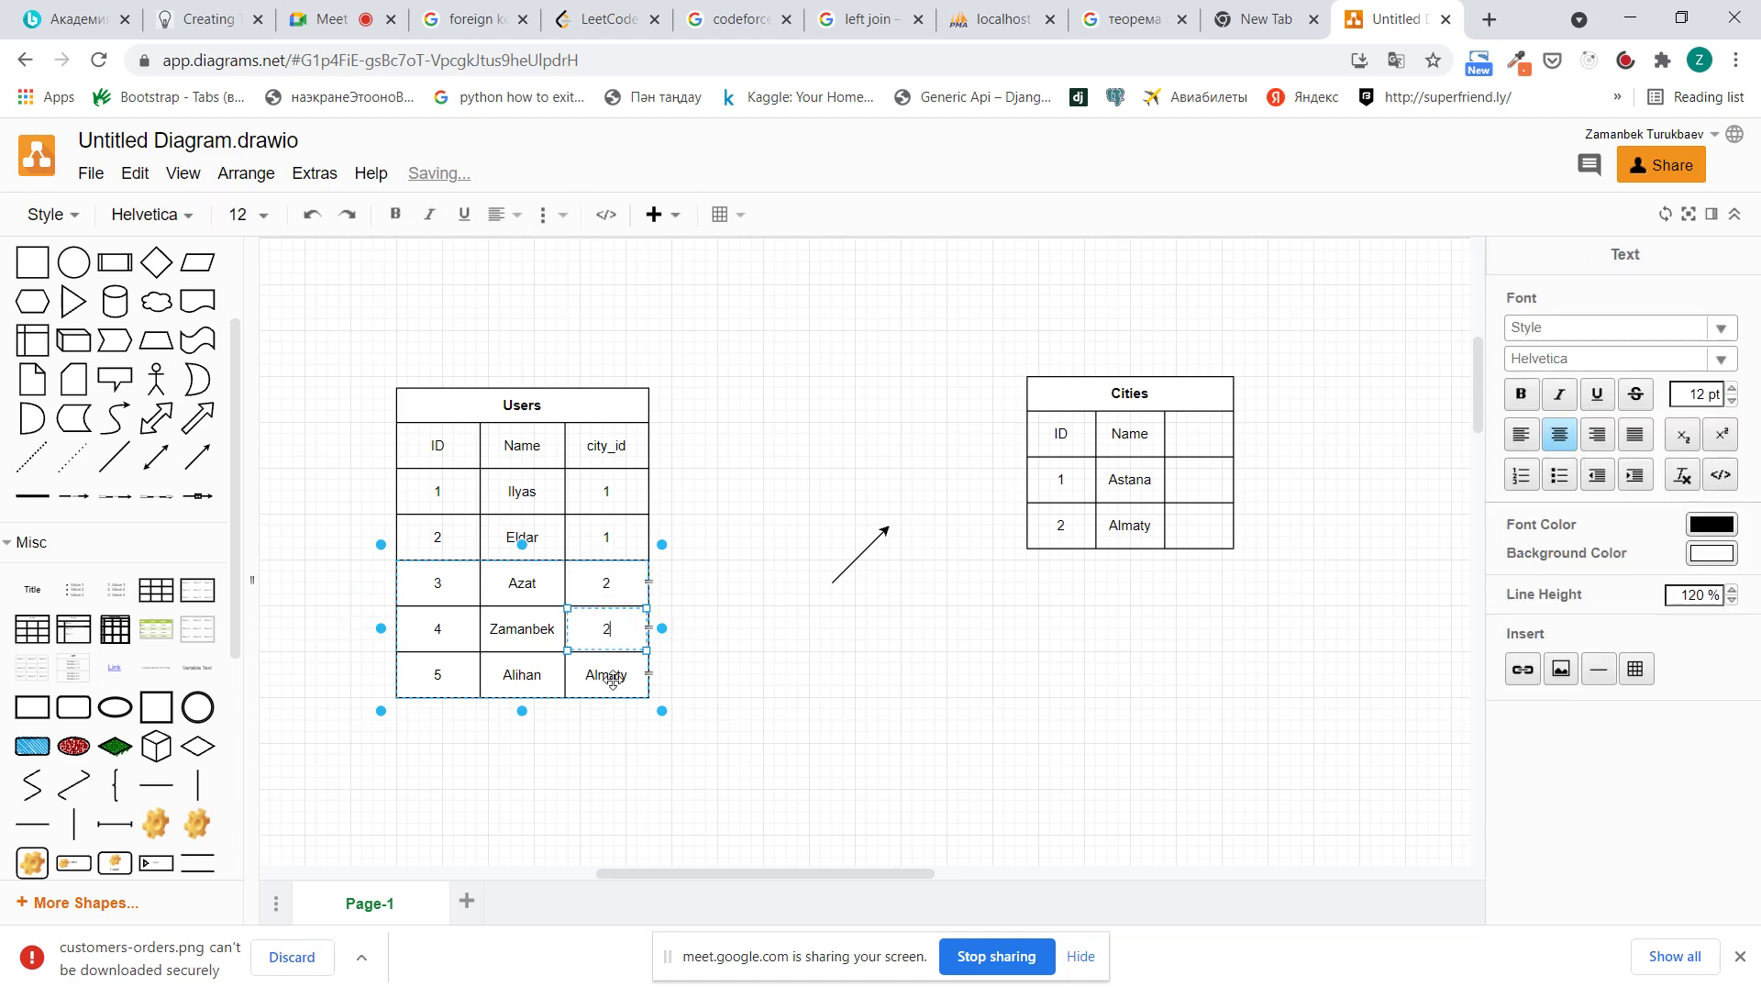
pyautogui.click(611, 677)
pyautogui.write('2')
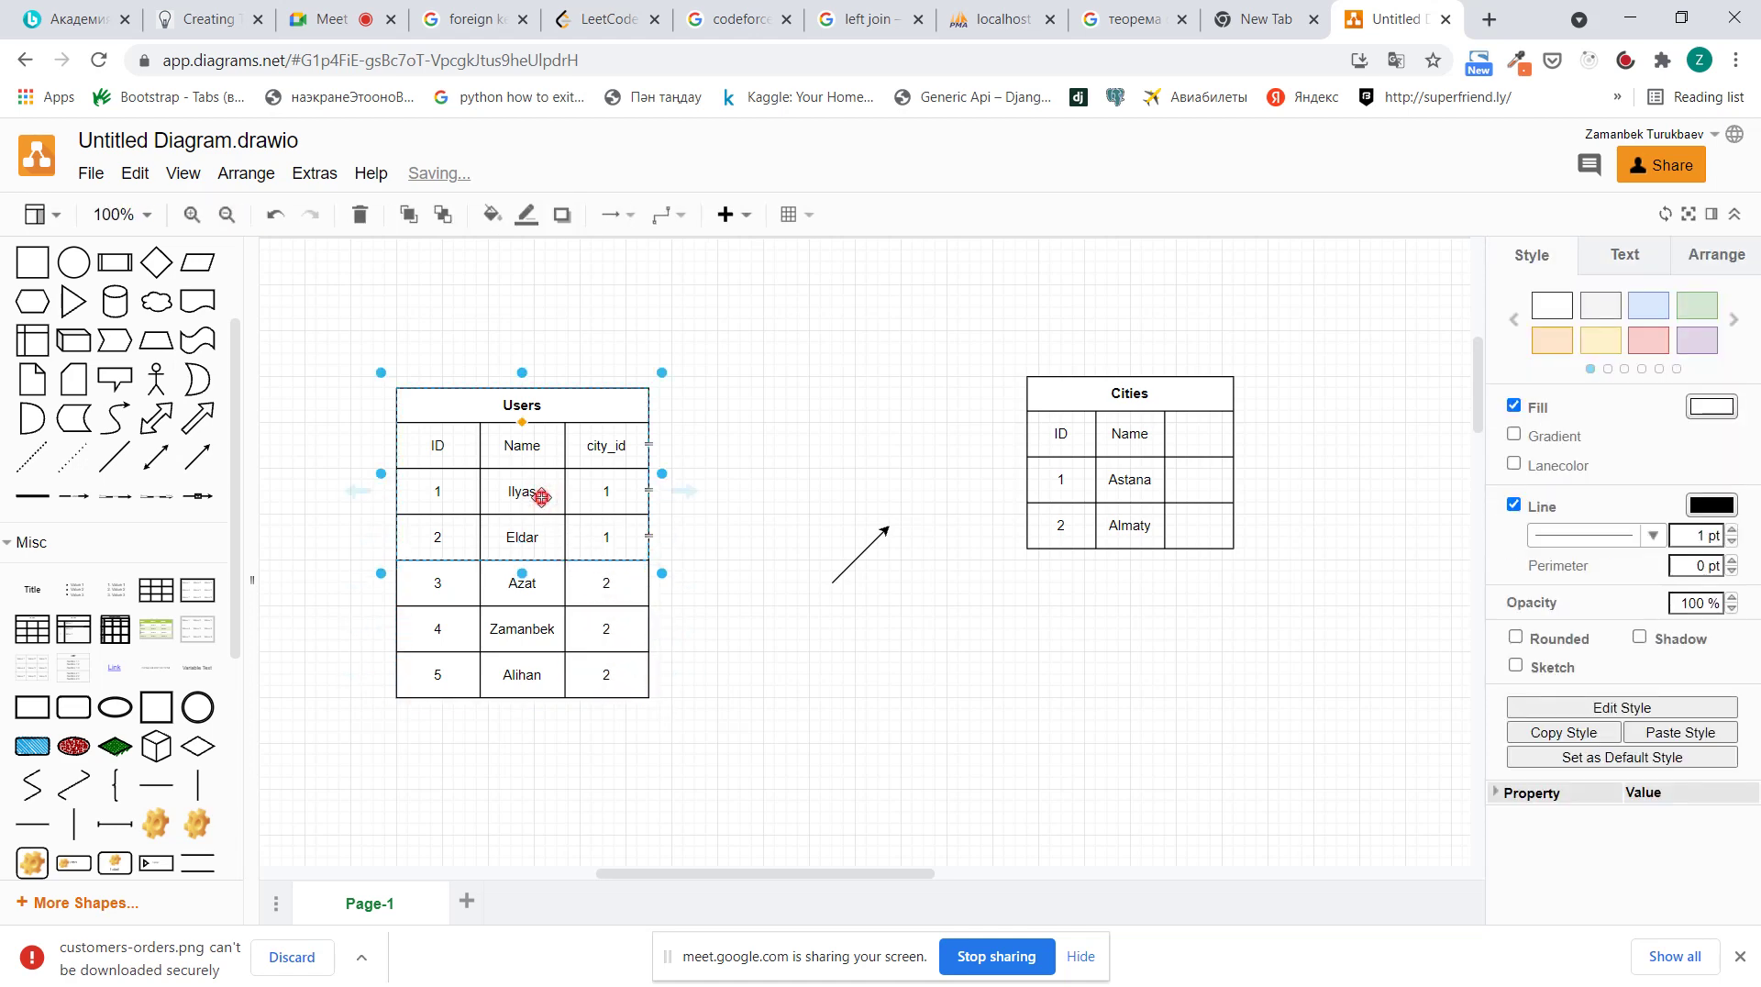
# Go through the names of all five users and the city_id cells of the first two
pyautogui.doubleClick(542, 500)
pyautogui.click(540, 518)
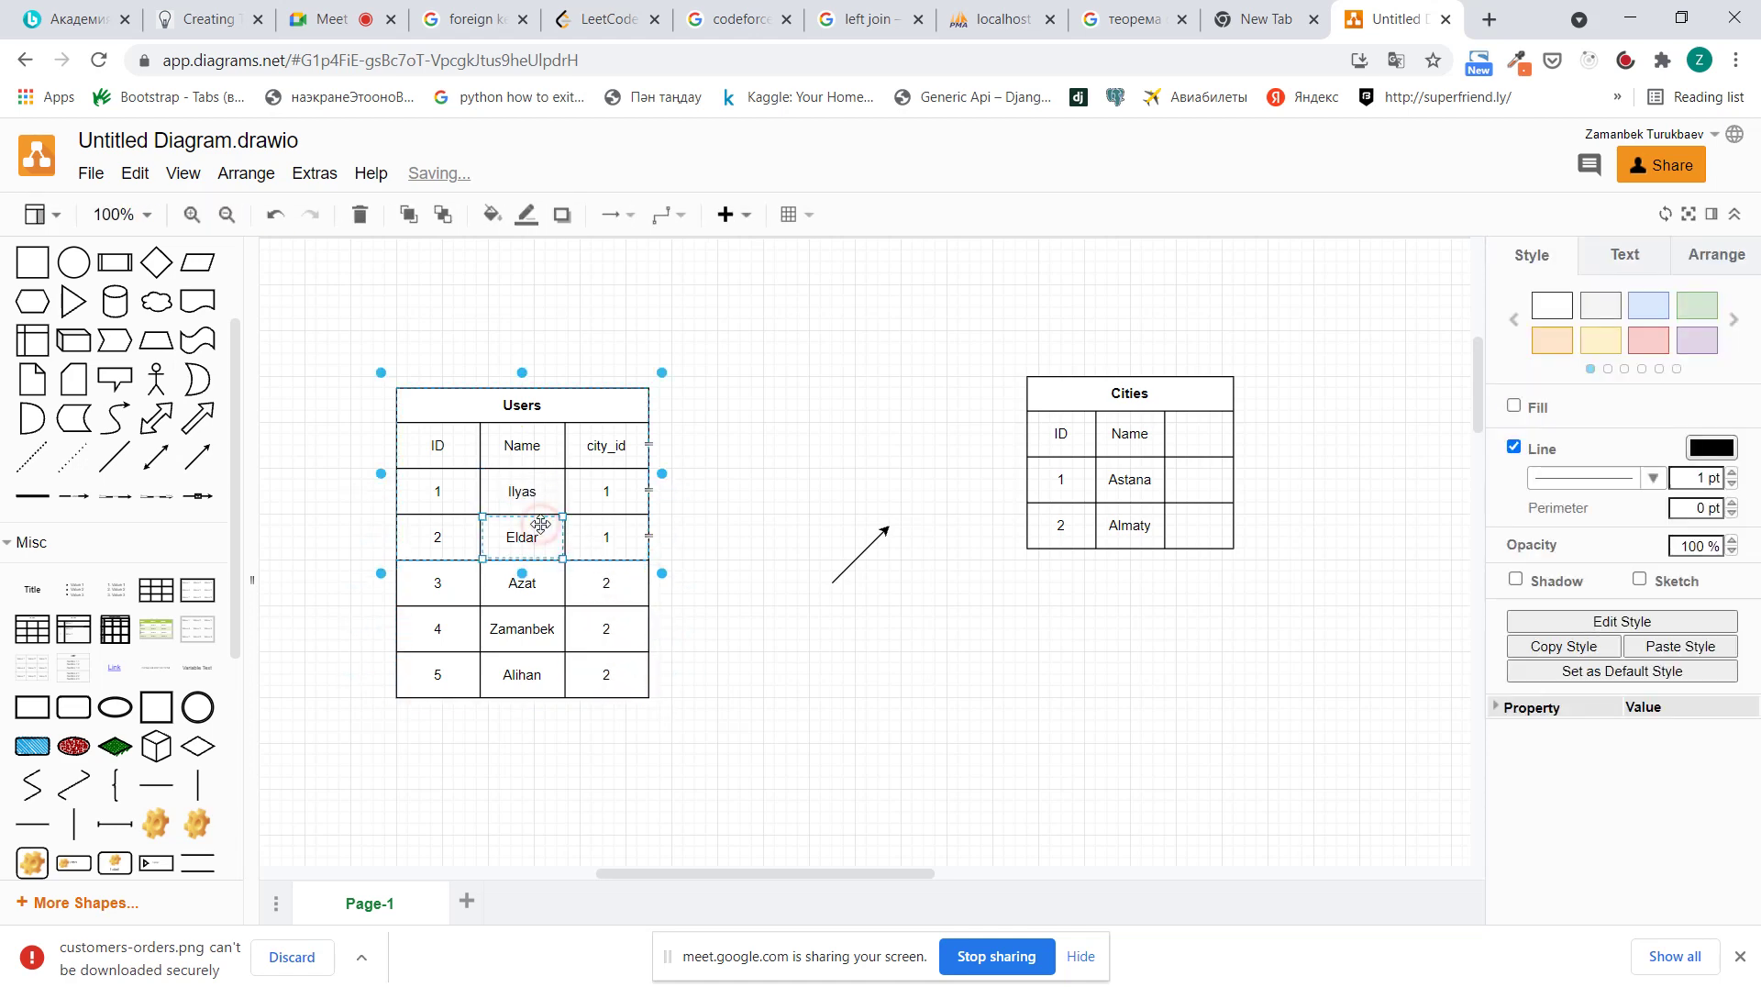
pyautogui.click(539, 601)
pyautogui.click(537, 624)
pyautogui.click(536, 669)
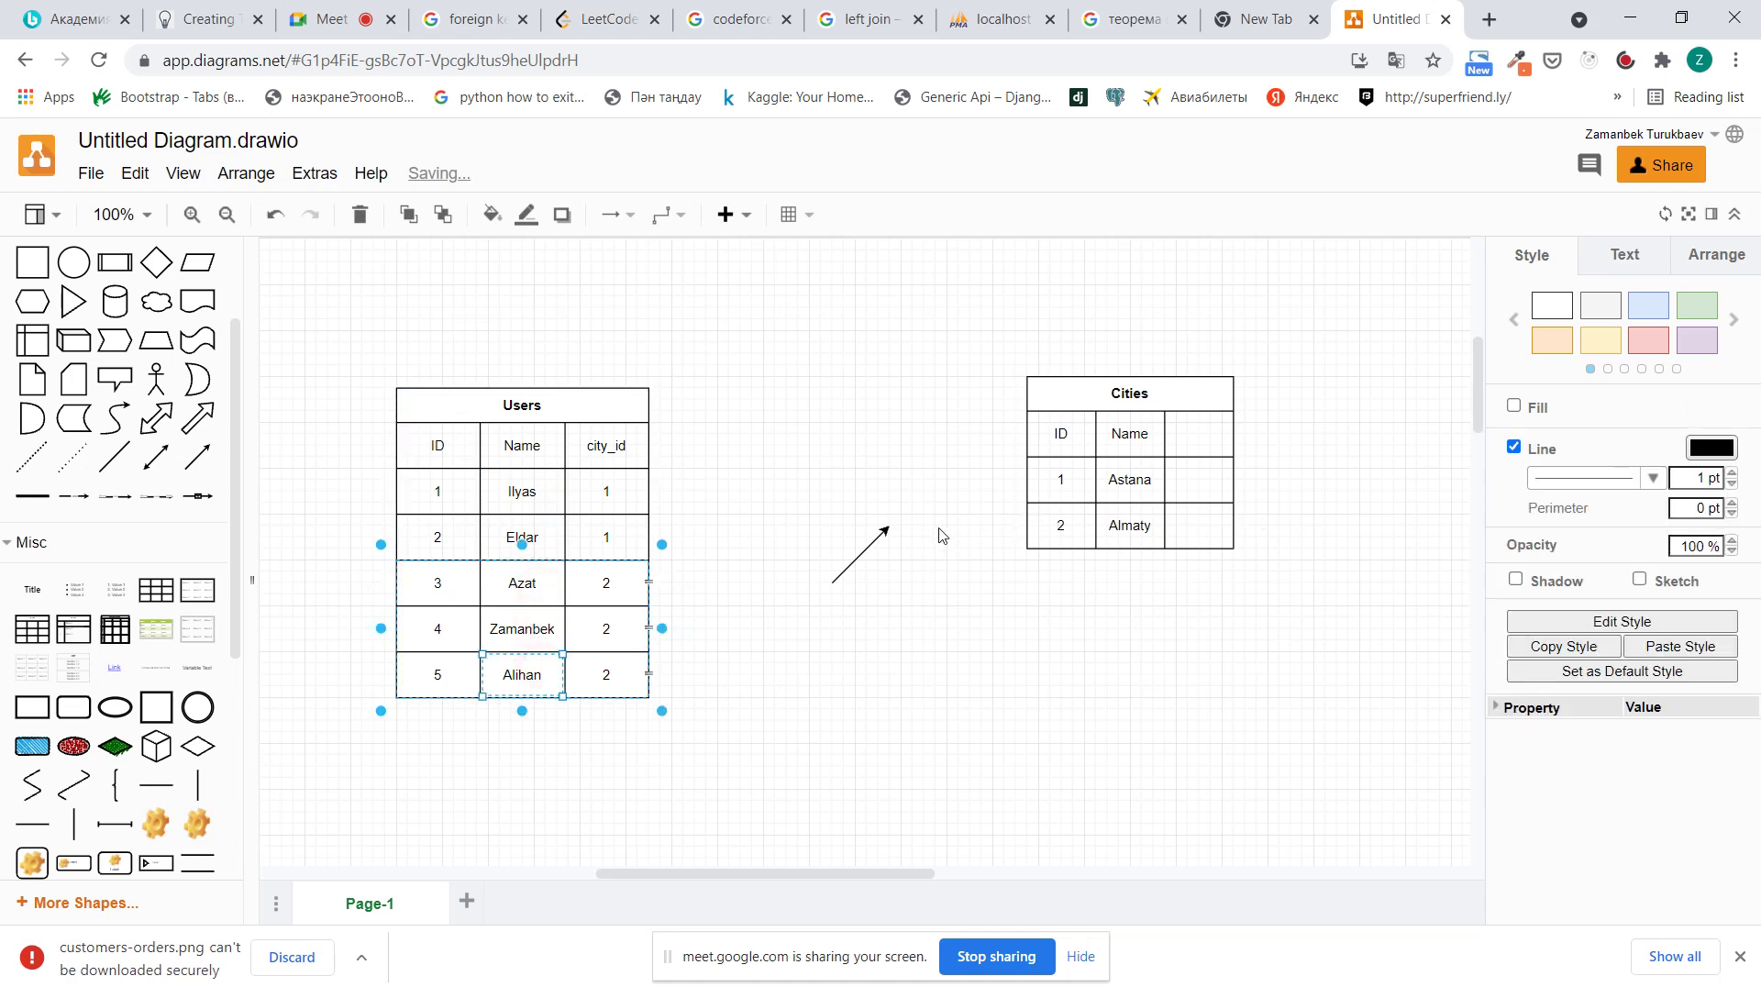
pyautogui.click(606, 491)
pyautogui.click(606, 536)
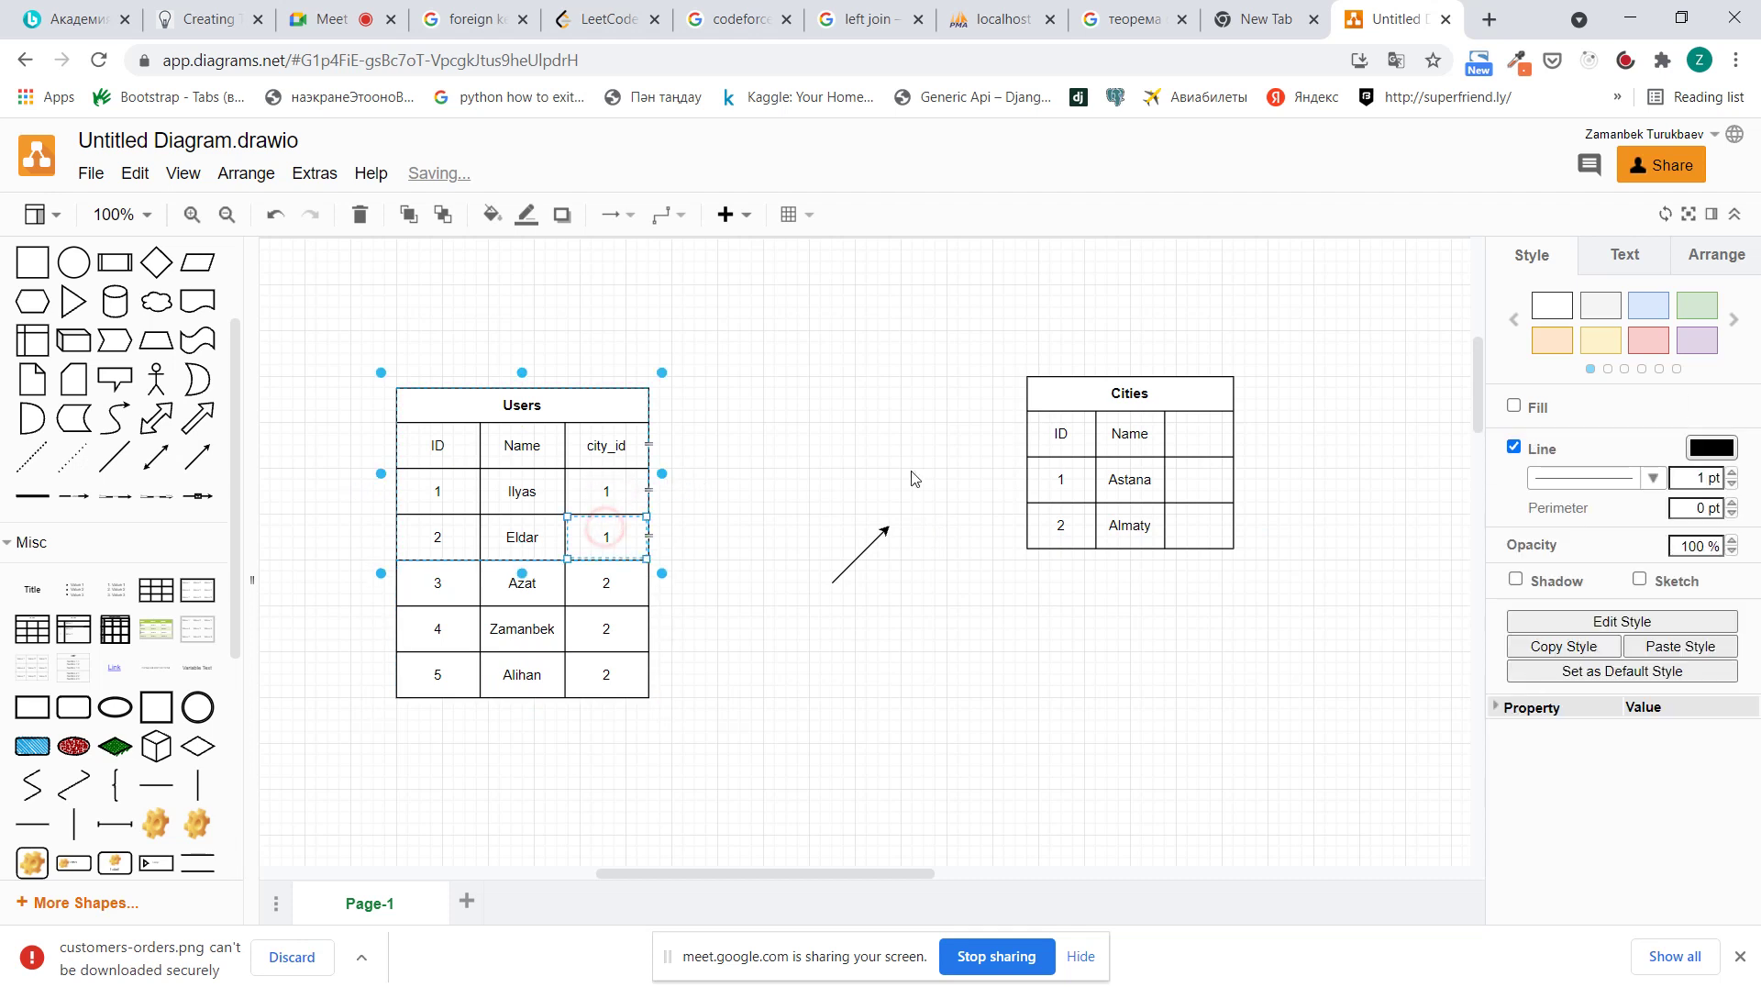
# Shift the Cities table slightly away from Users and connect the loose arrow from Astana's row to the first user's city_id
pyautogui.click(1066, 481)
pyautogui.moveTo(1065, 482)
pyautogui.mouseDown()
pyautogui.moveTo(1131, 481)
pyautogui.moveTo(1077, 481)
pyautogui.mouseUp()
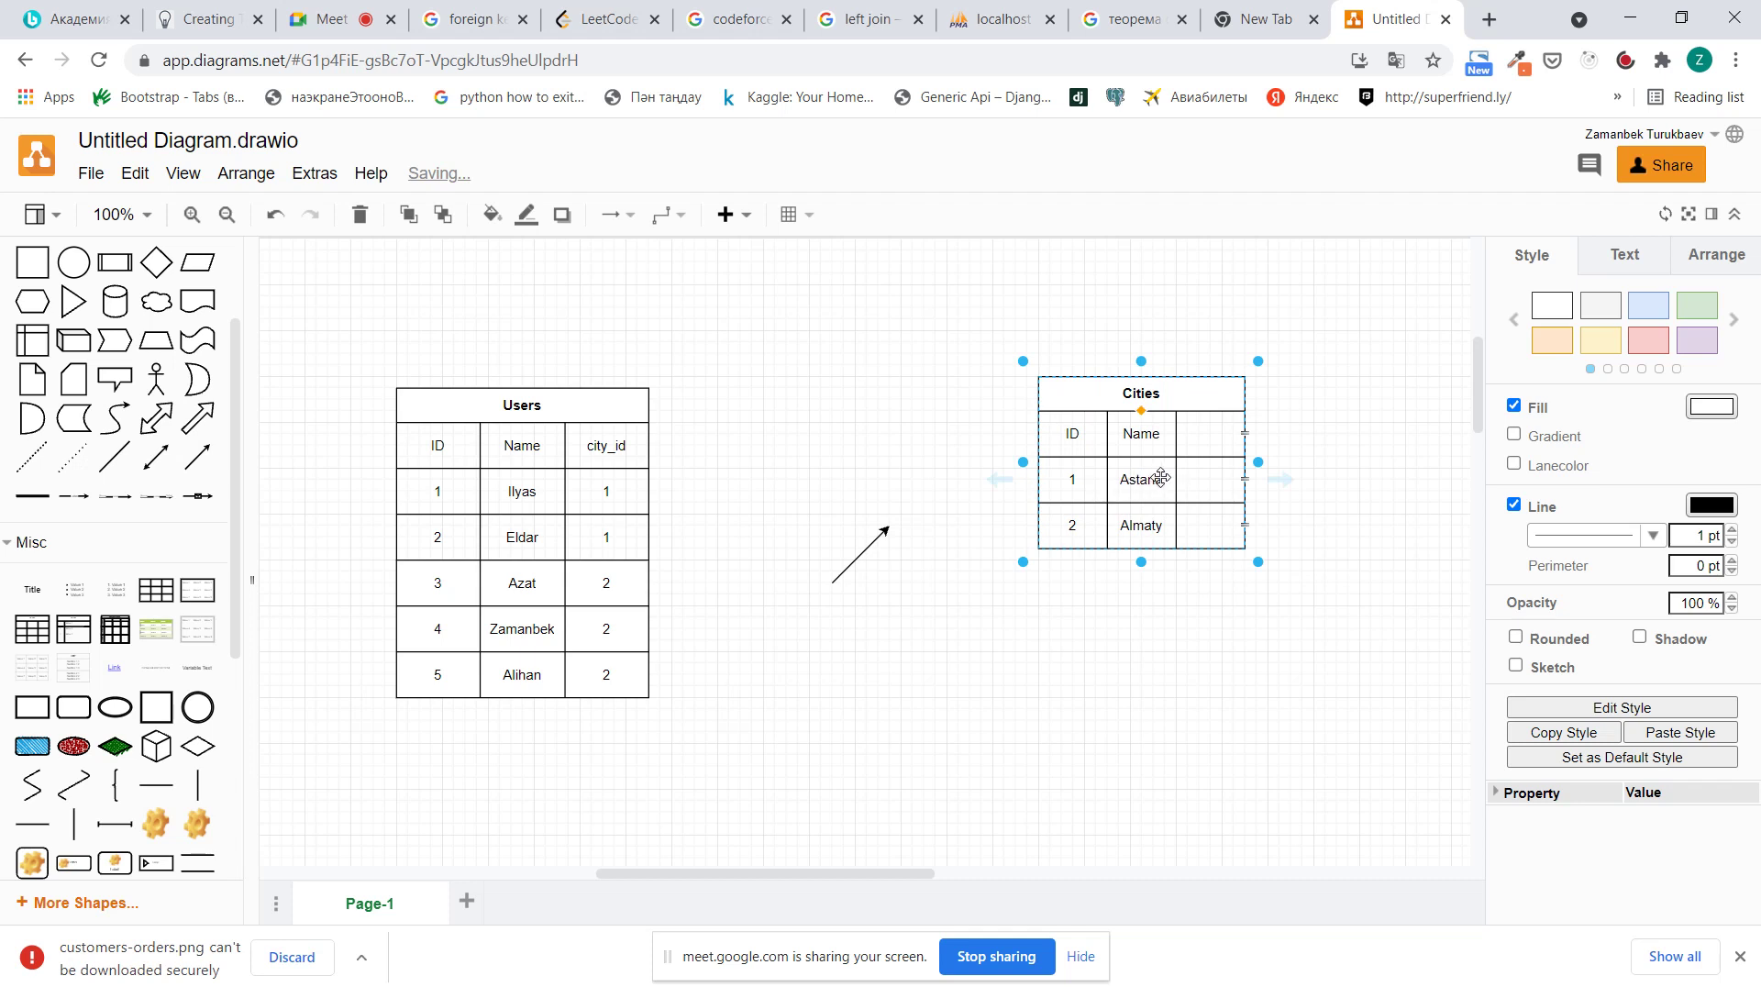
pyautogui.click(886, 530)
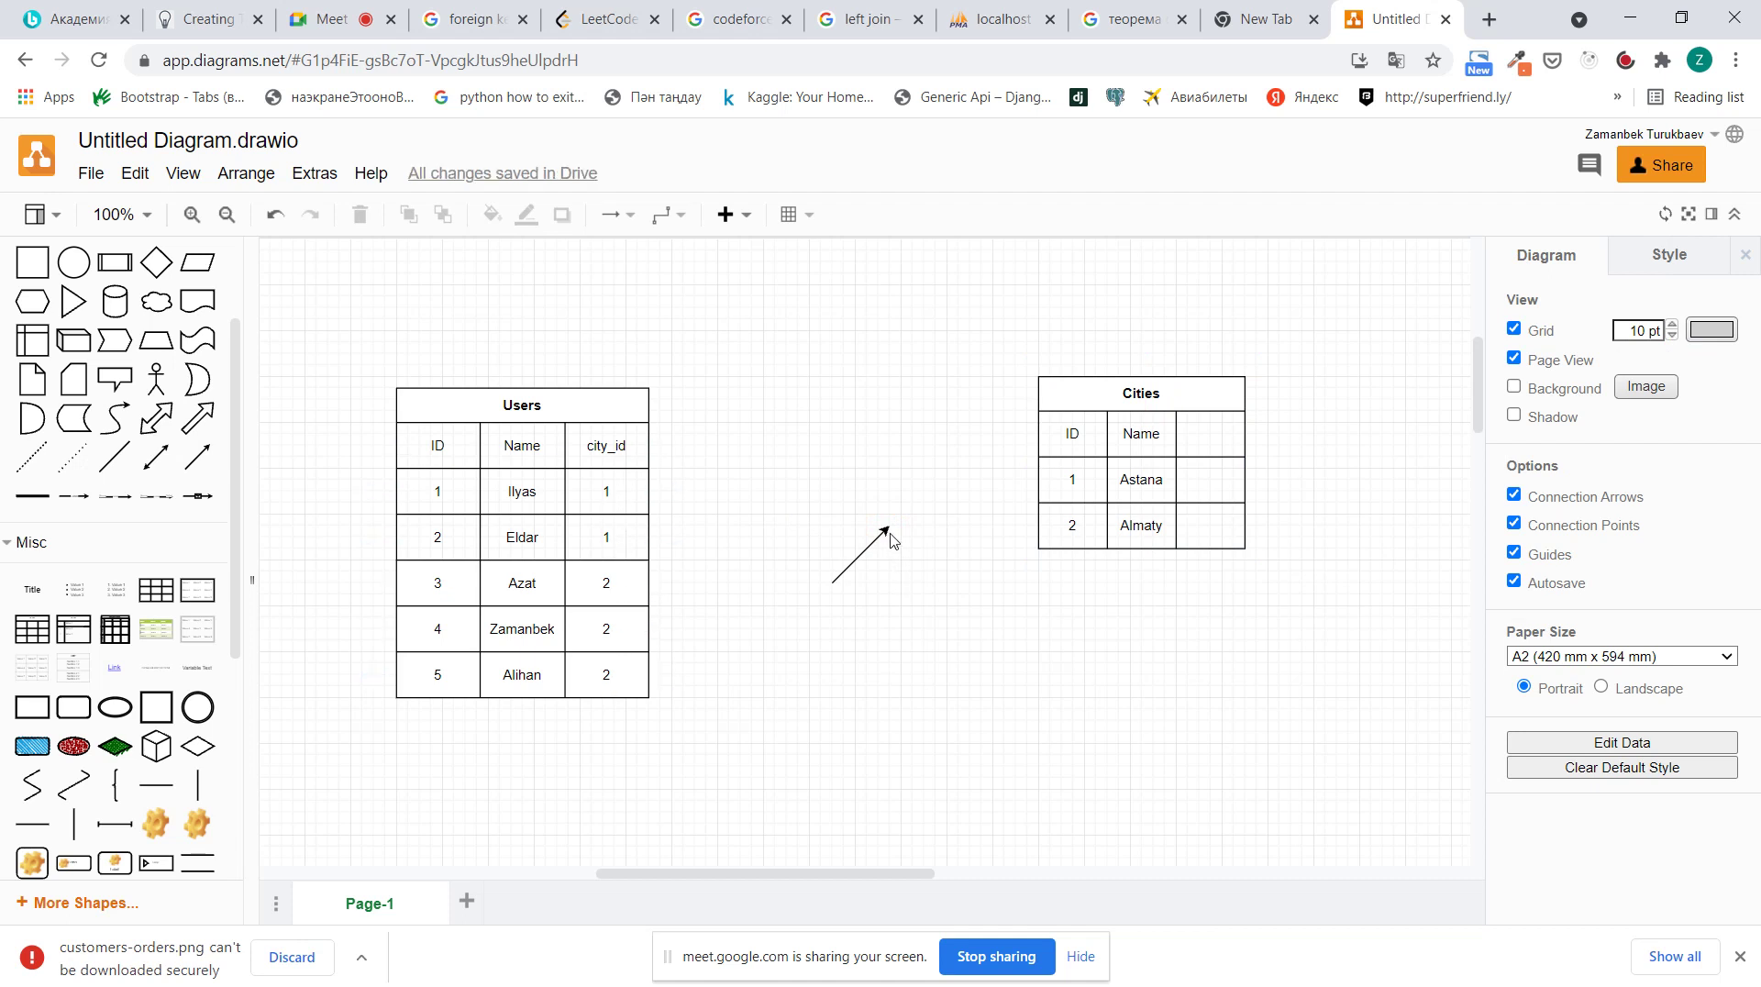
pyautogui.moveTo(886, 532); pyautogui.dragTo(649, 496)
pyautogui.click(601, 485)
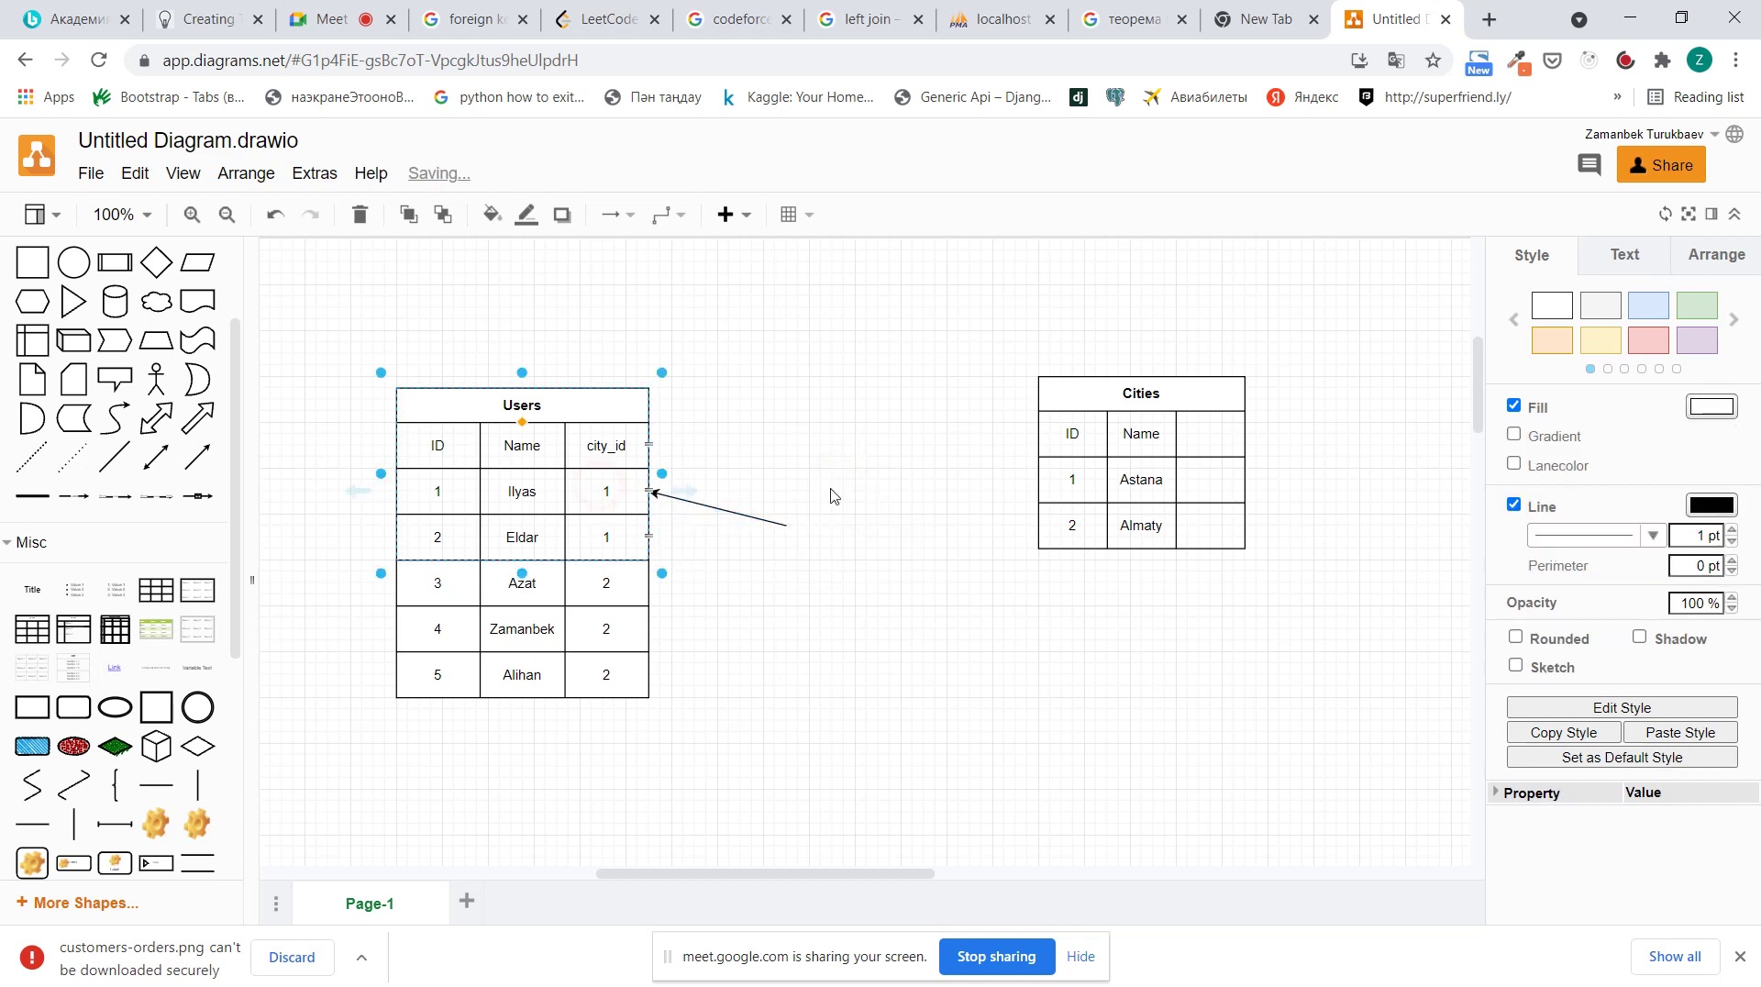
pyautogui.click(1055, 484)
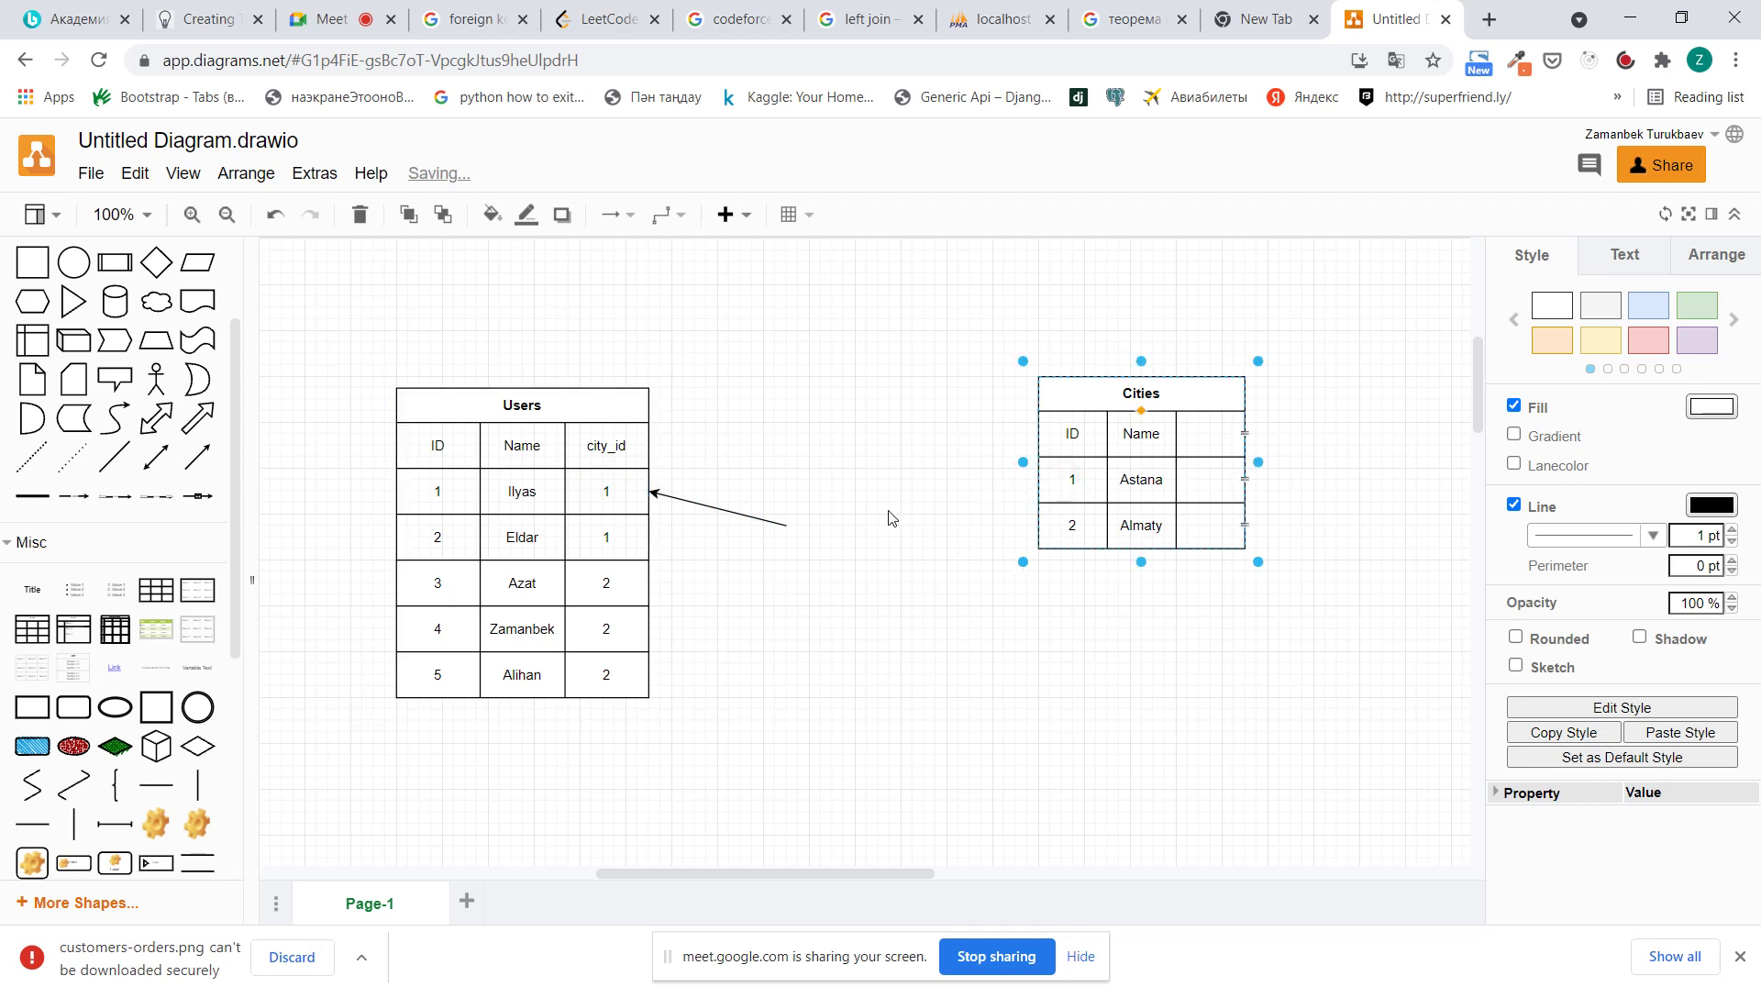
pyautogui.moveTo(787, 529); pyautogui.dragTo(1041, 478)
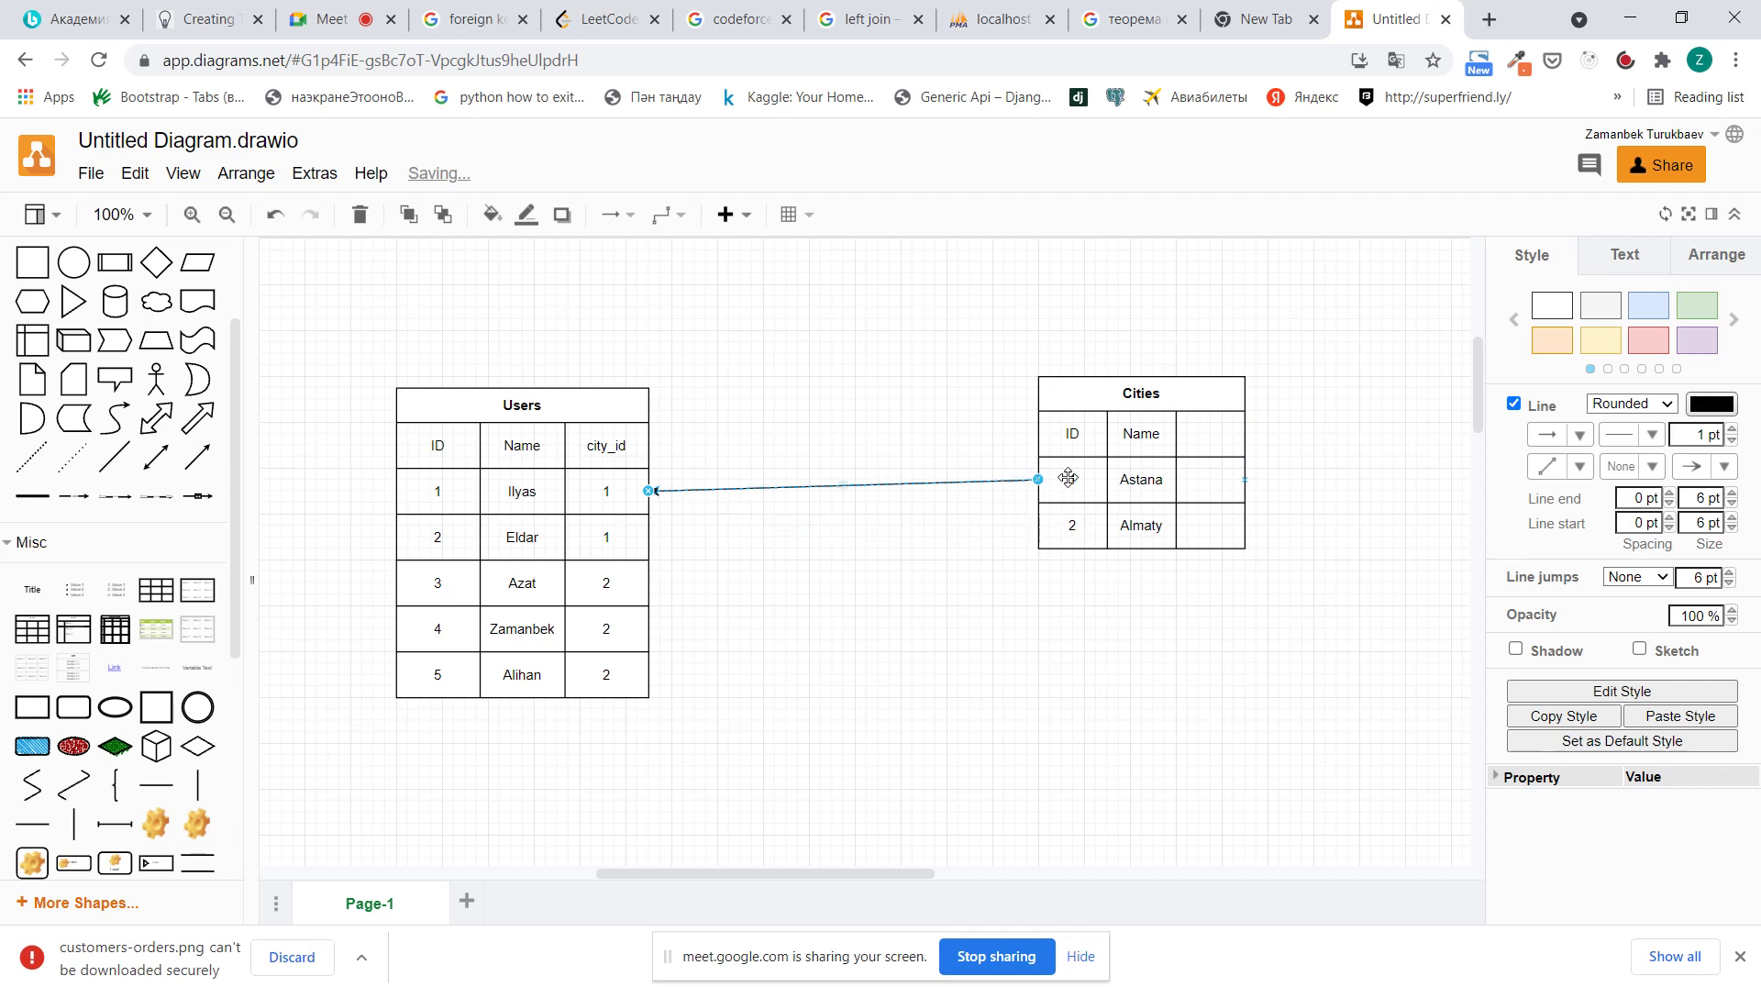
pyautogui.click(1067, 477)
pyautogui.click(873, 523)
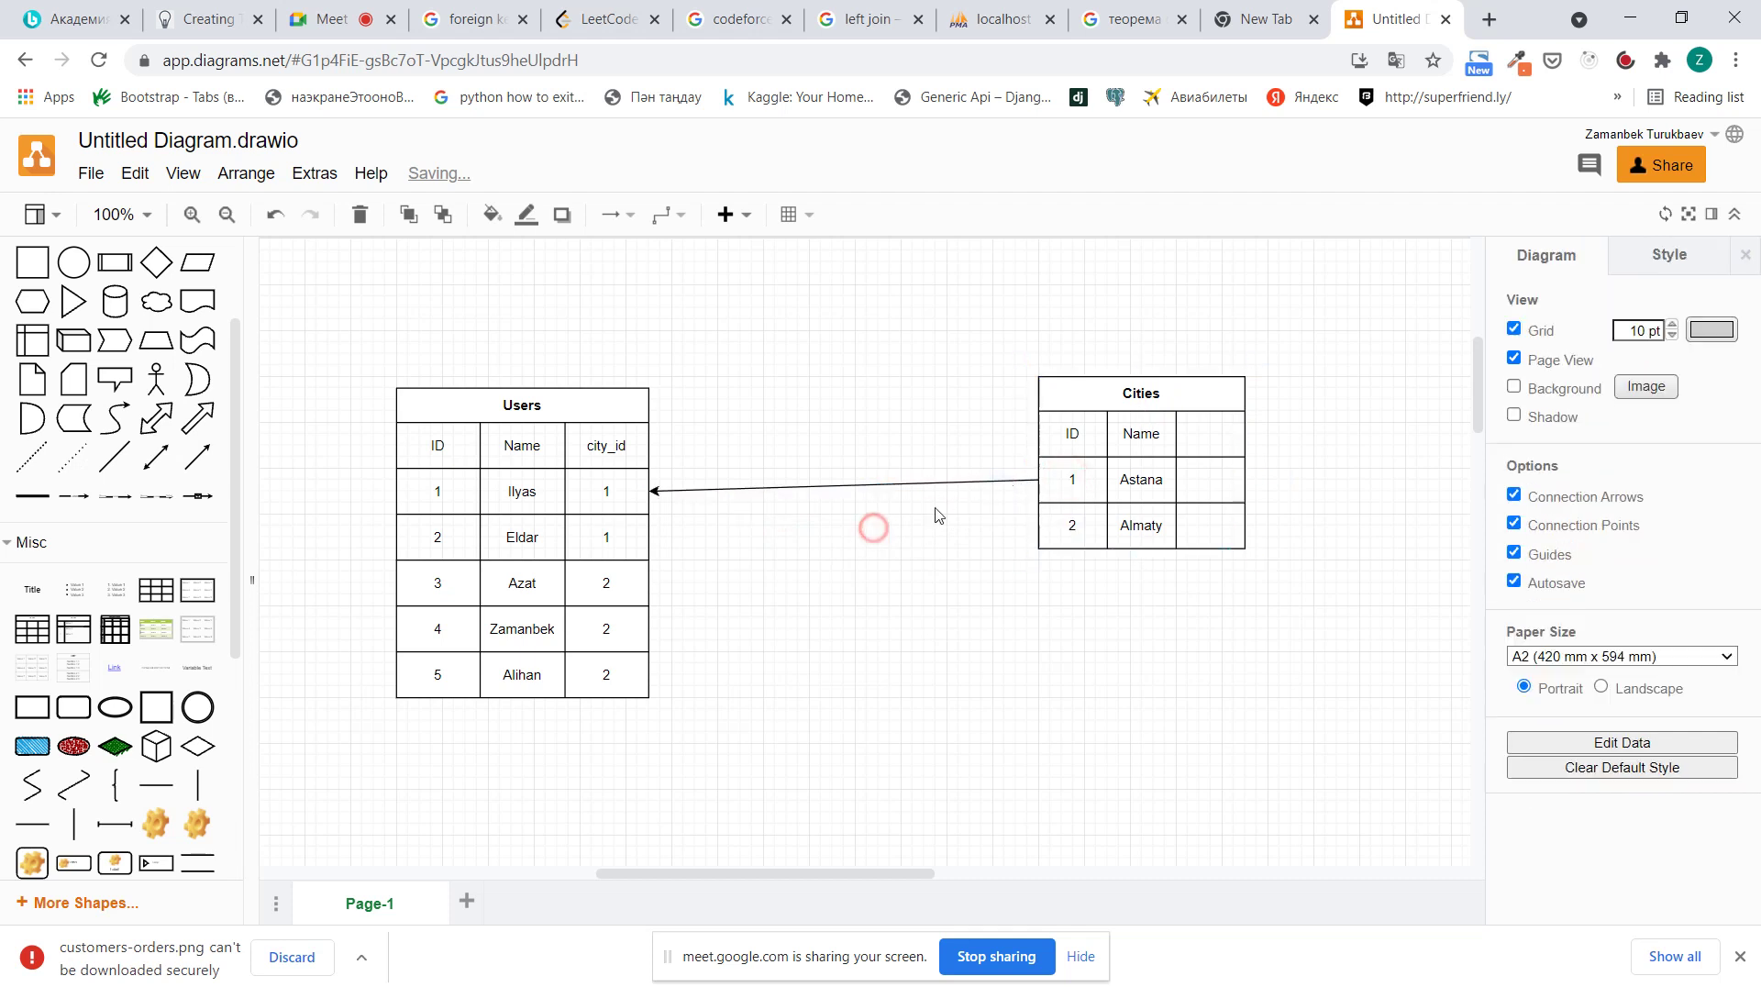
# Compare the linked Astana and first user rows with the LEFT OUTER JOIN query in PyCharm, returning to the browser diagram
pyautogui.click(1059, 478)
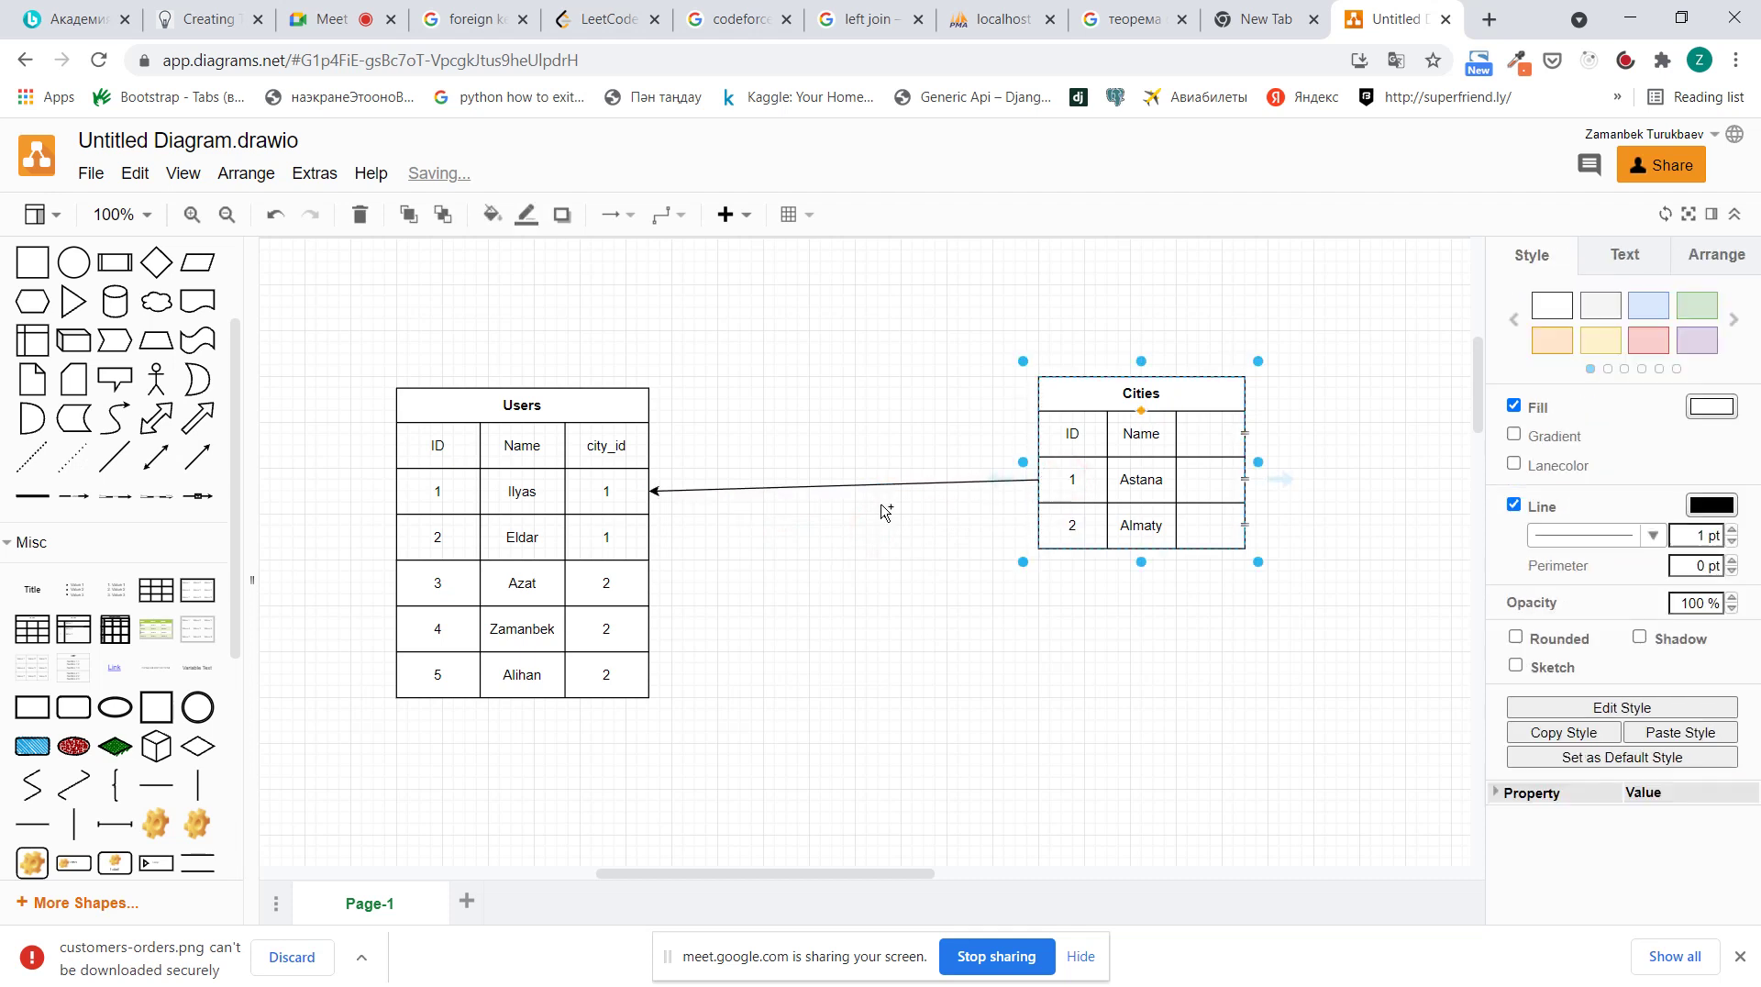
pyautogui.click(566, 495)
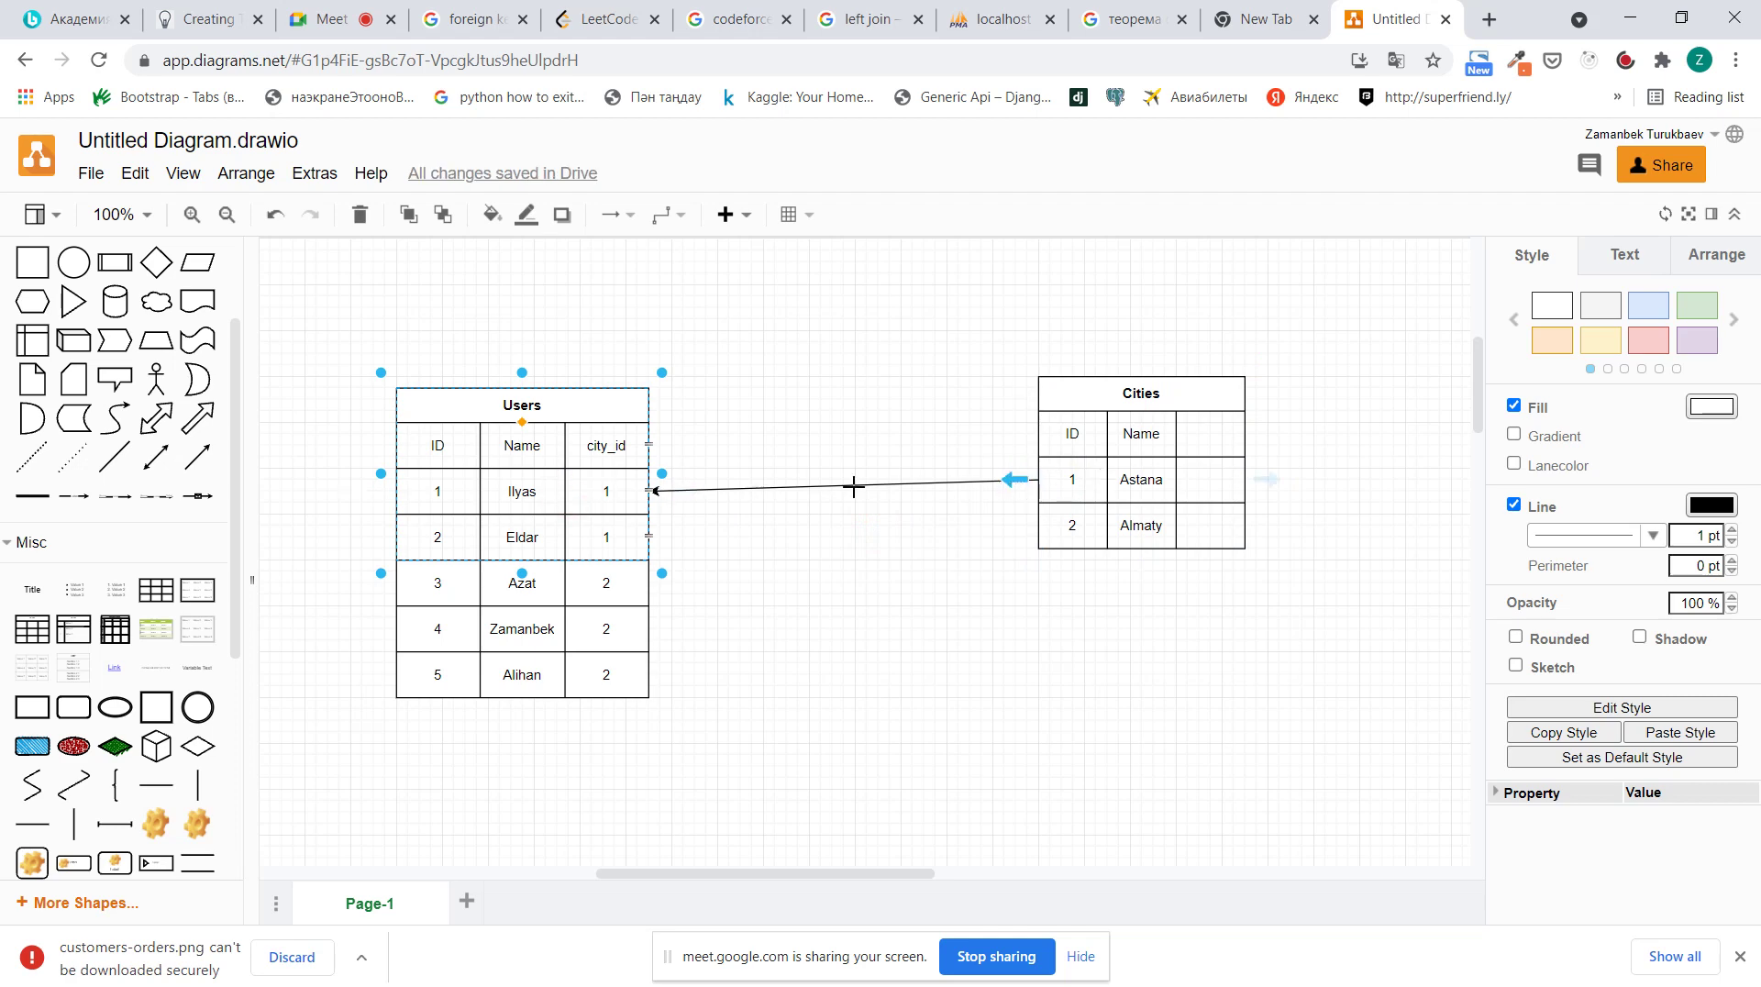
pyautogui.hotkey('alt', 'Tab')
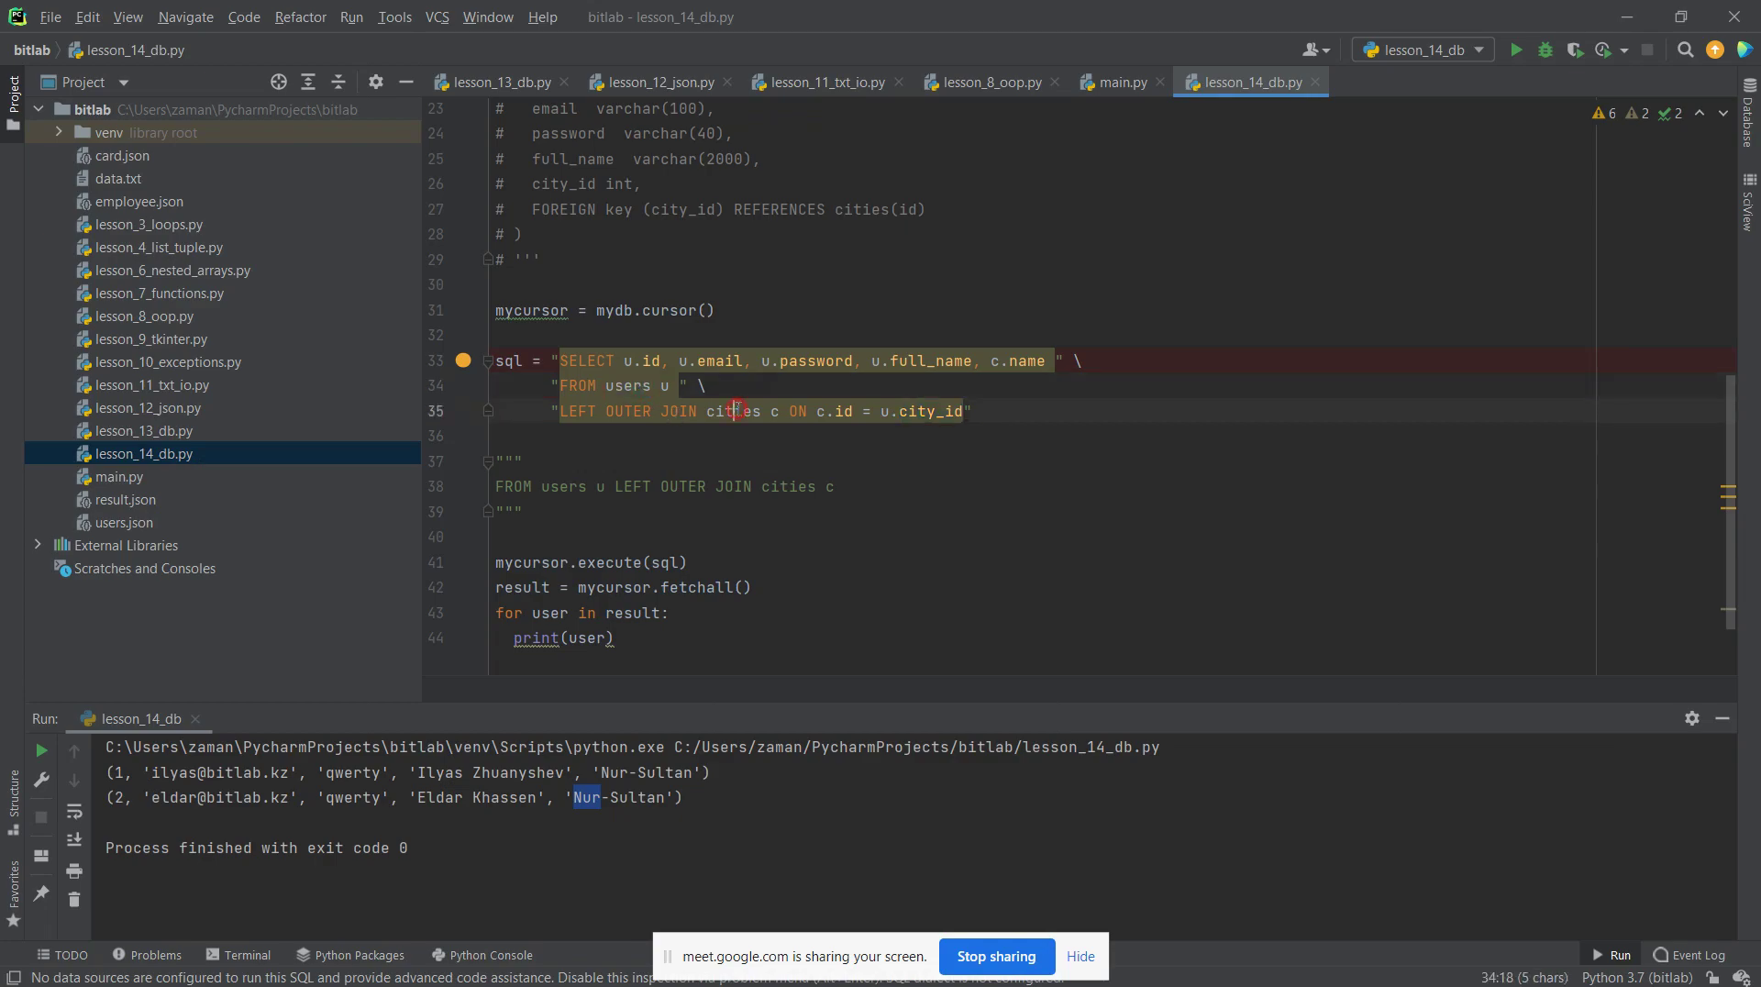
pyautogui.hotkey('alt', 'Tab')
# Duplicate the connecting arrow and attach the copy from Astana's row to the second user's city_id
pyautogui.click(722, 487)
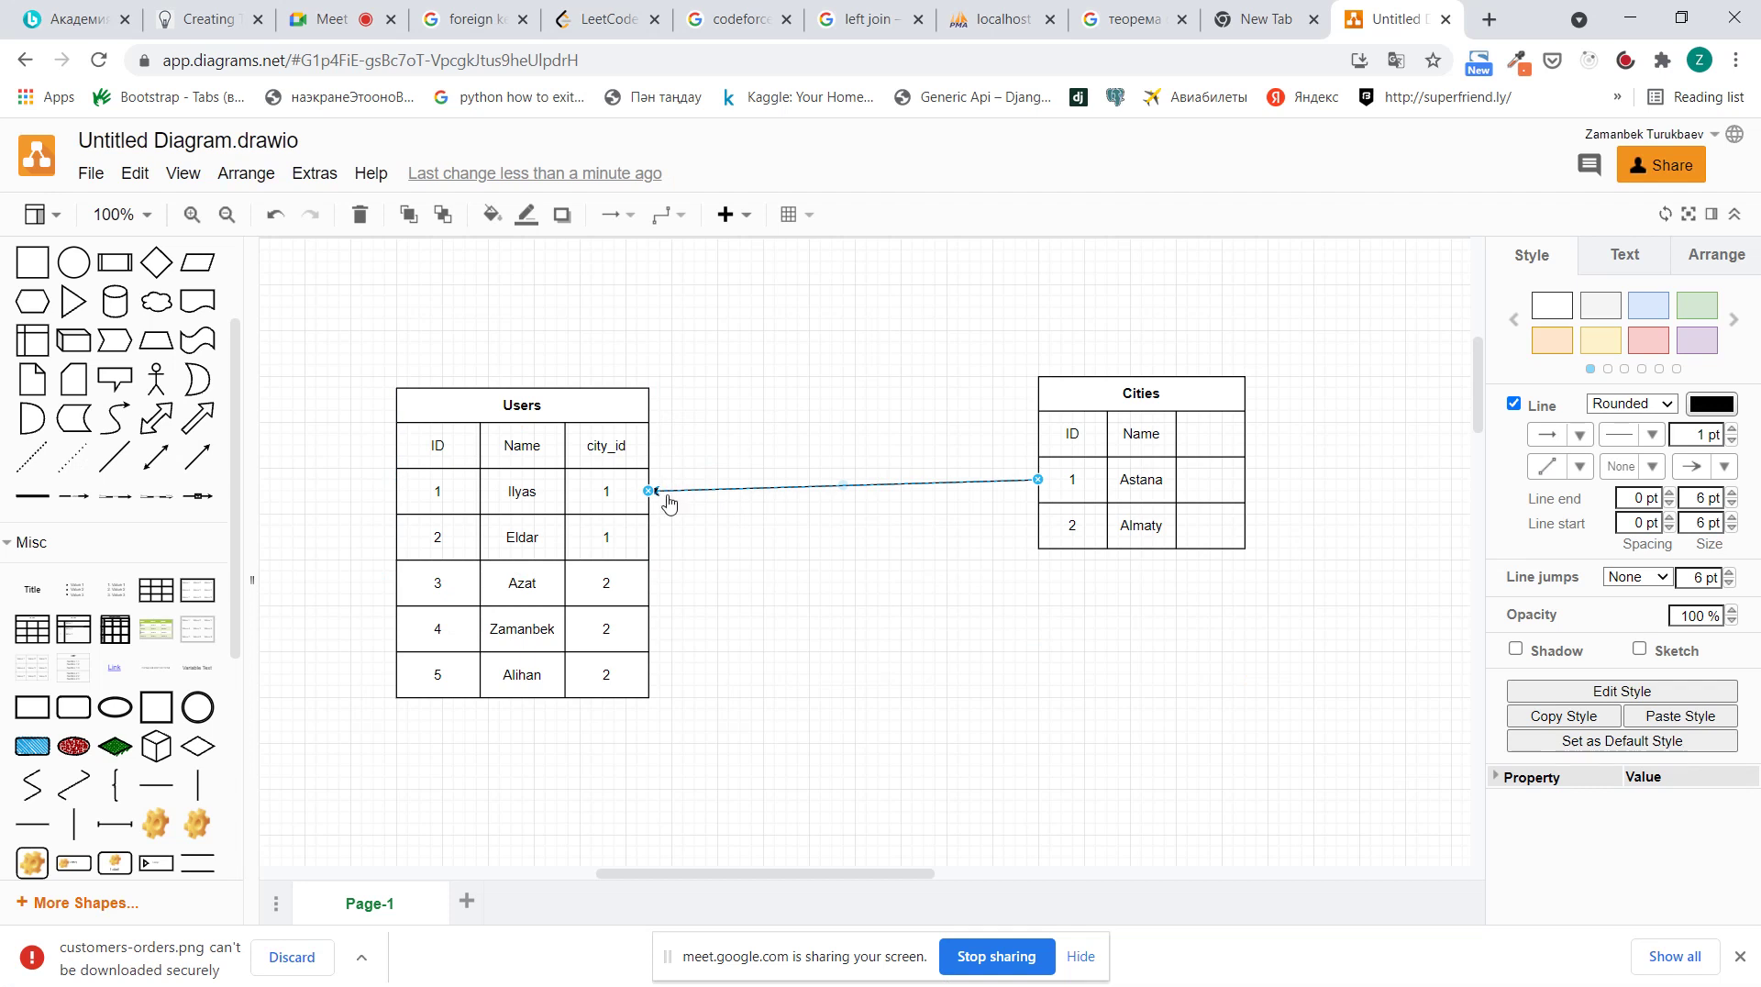
pyautogui.hotkey('ctrl', 'd')
pyautogui.moveTo(659, 503); pyautogui.dragTo(649, 537)
pyautogui.moveTo(1049, 499); pyautogui.dragTo(1038, 480)
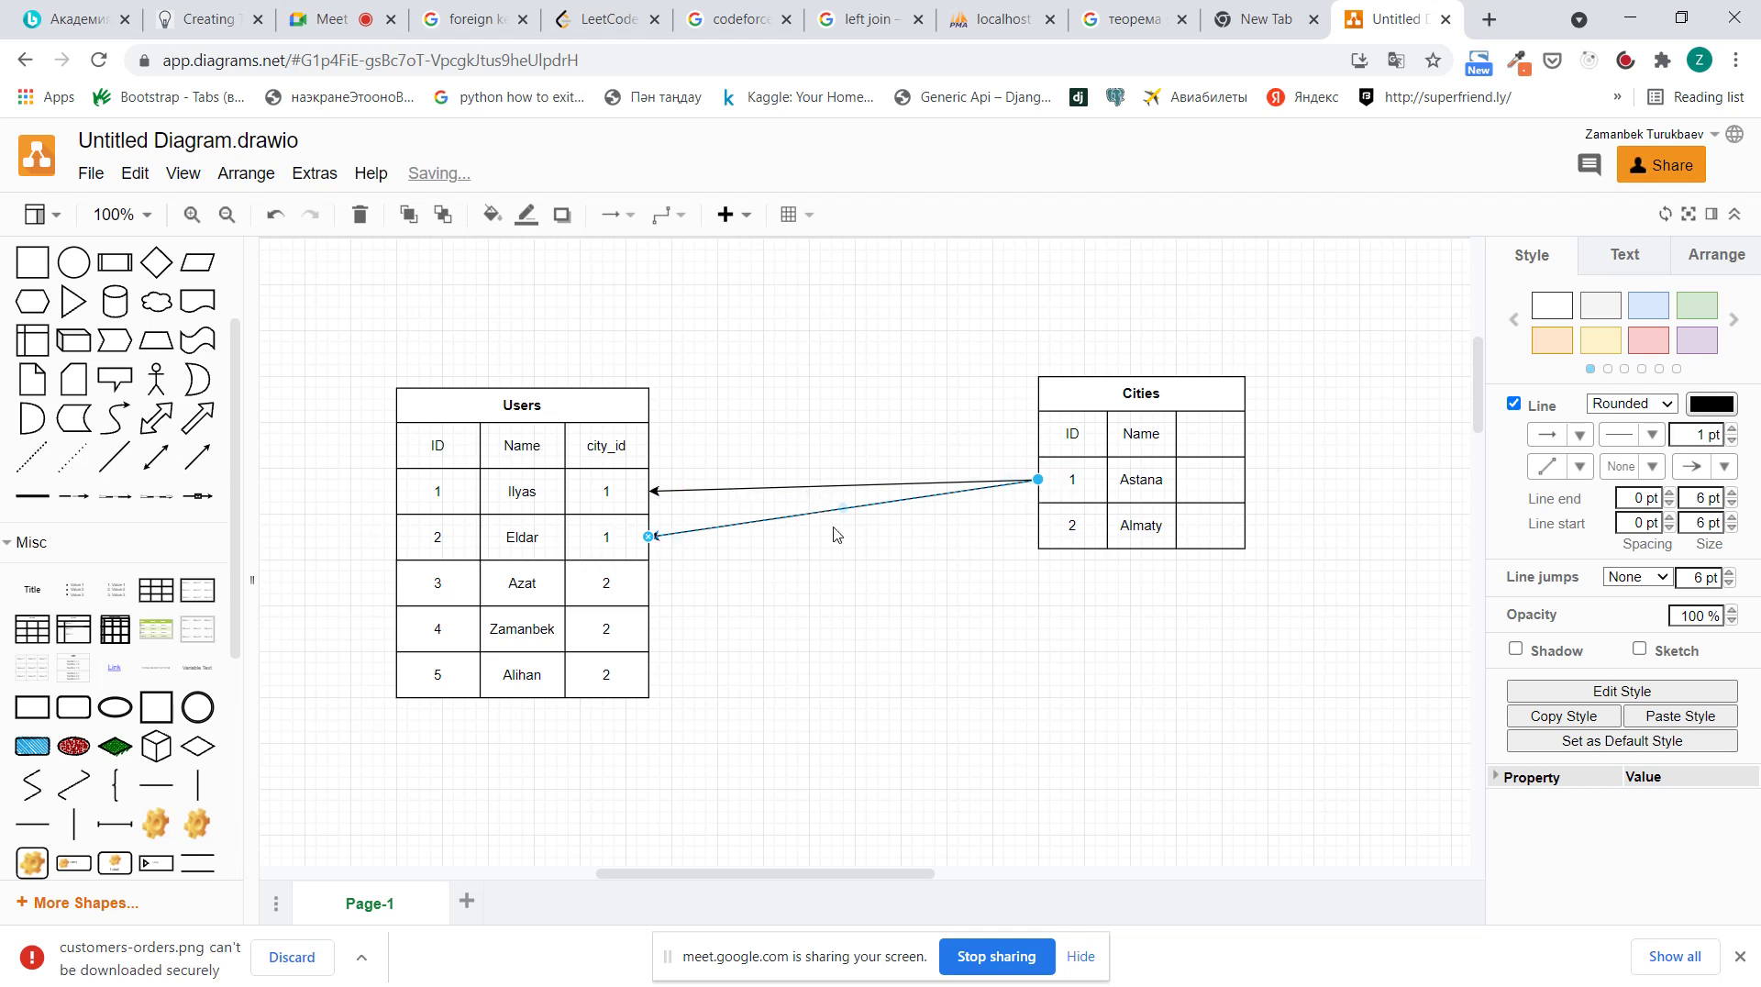
# Examine Astana's ID and name and the third user's row, checking the join query in PyCharm before returning to the diagram
pyautogui.click(1060, 477)
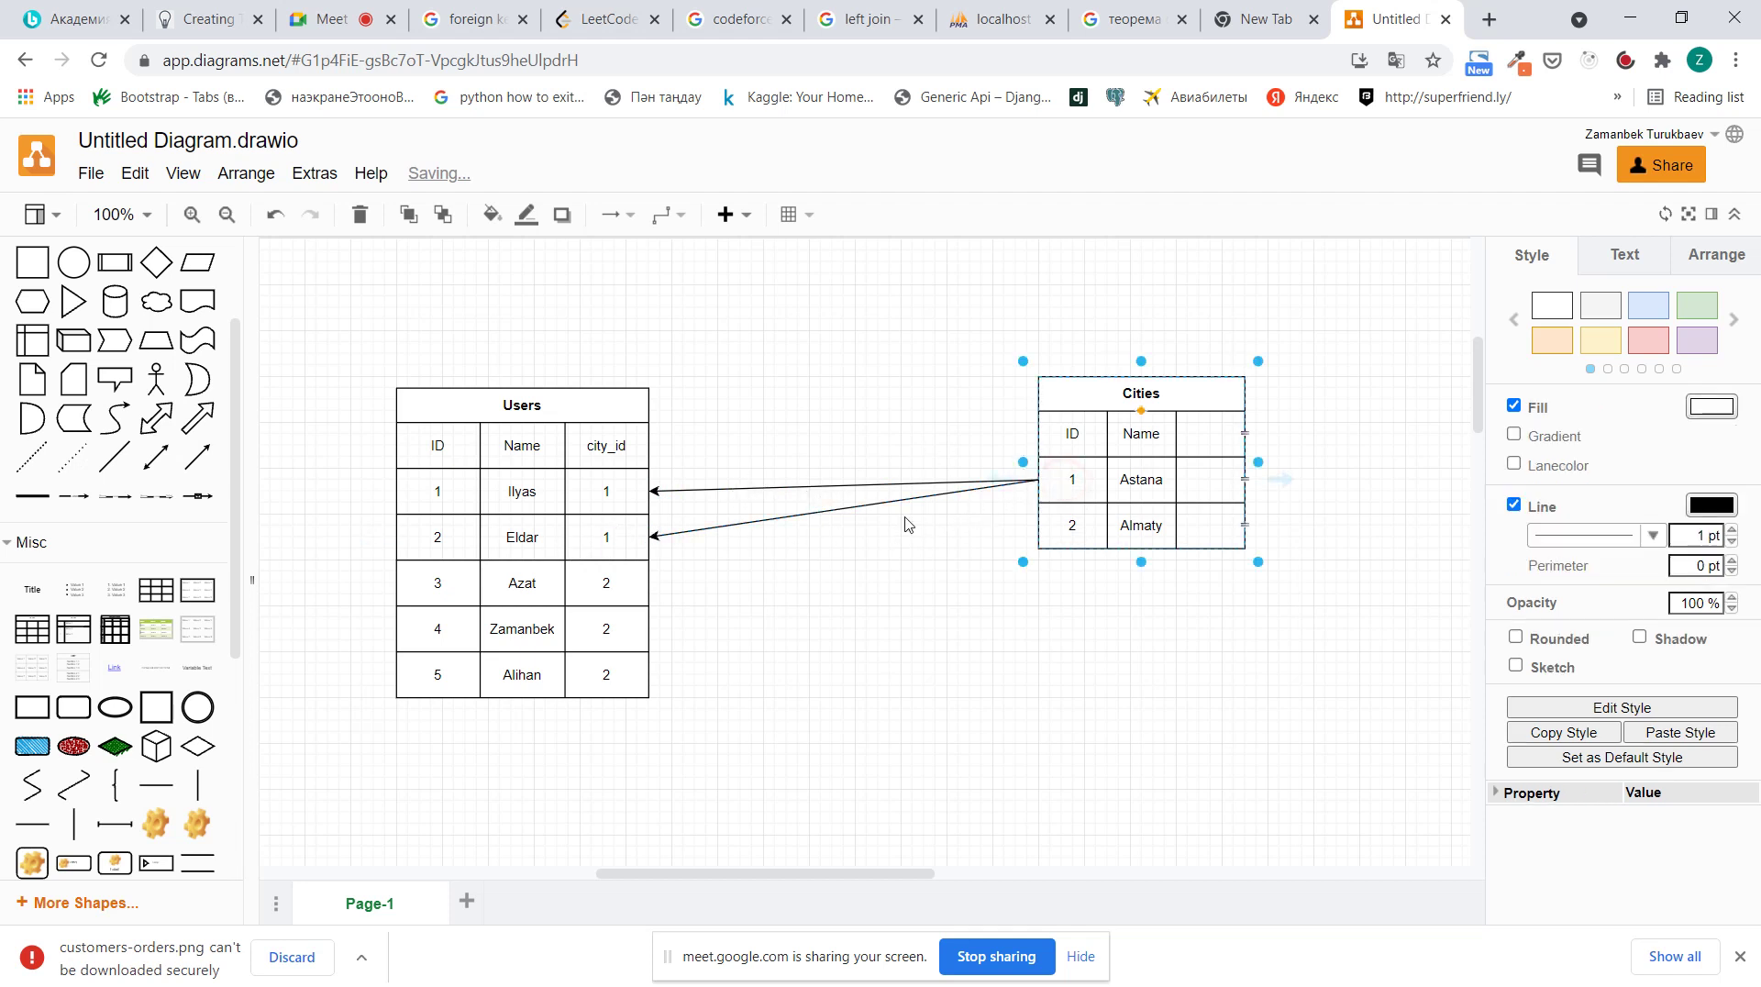
pyautogui.click(1073, 475)
pyautogui.click(1141, 476)
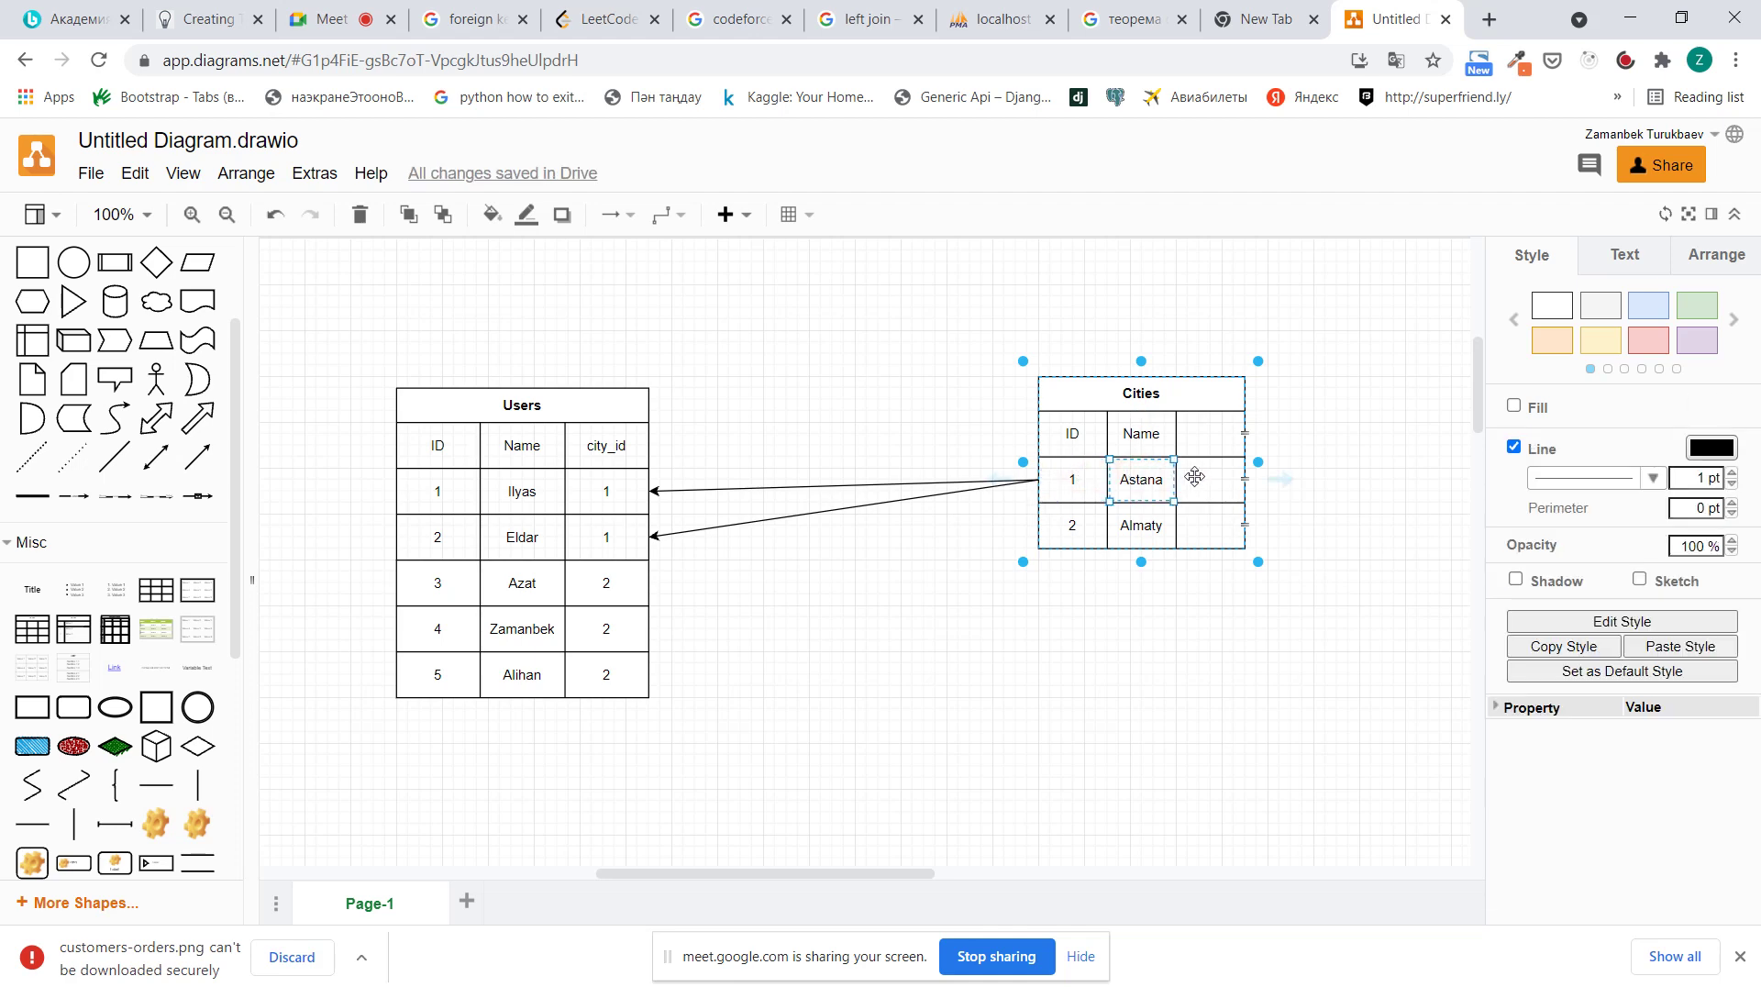
pyautogui.click(549, 580)
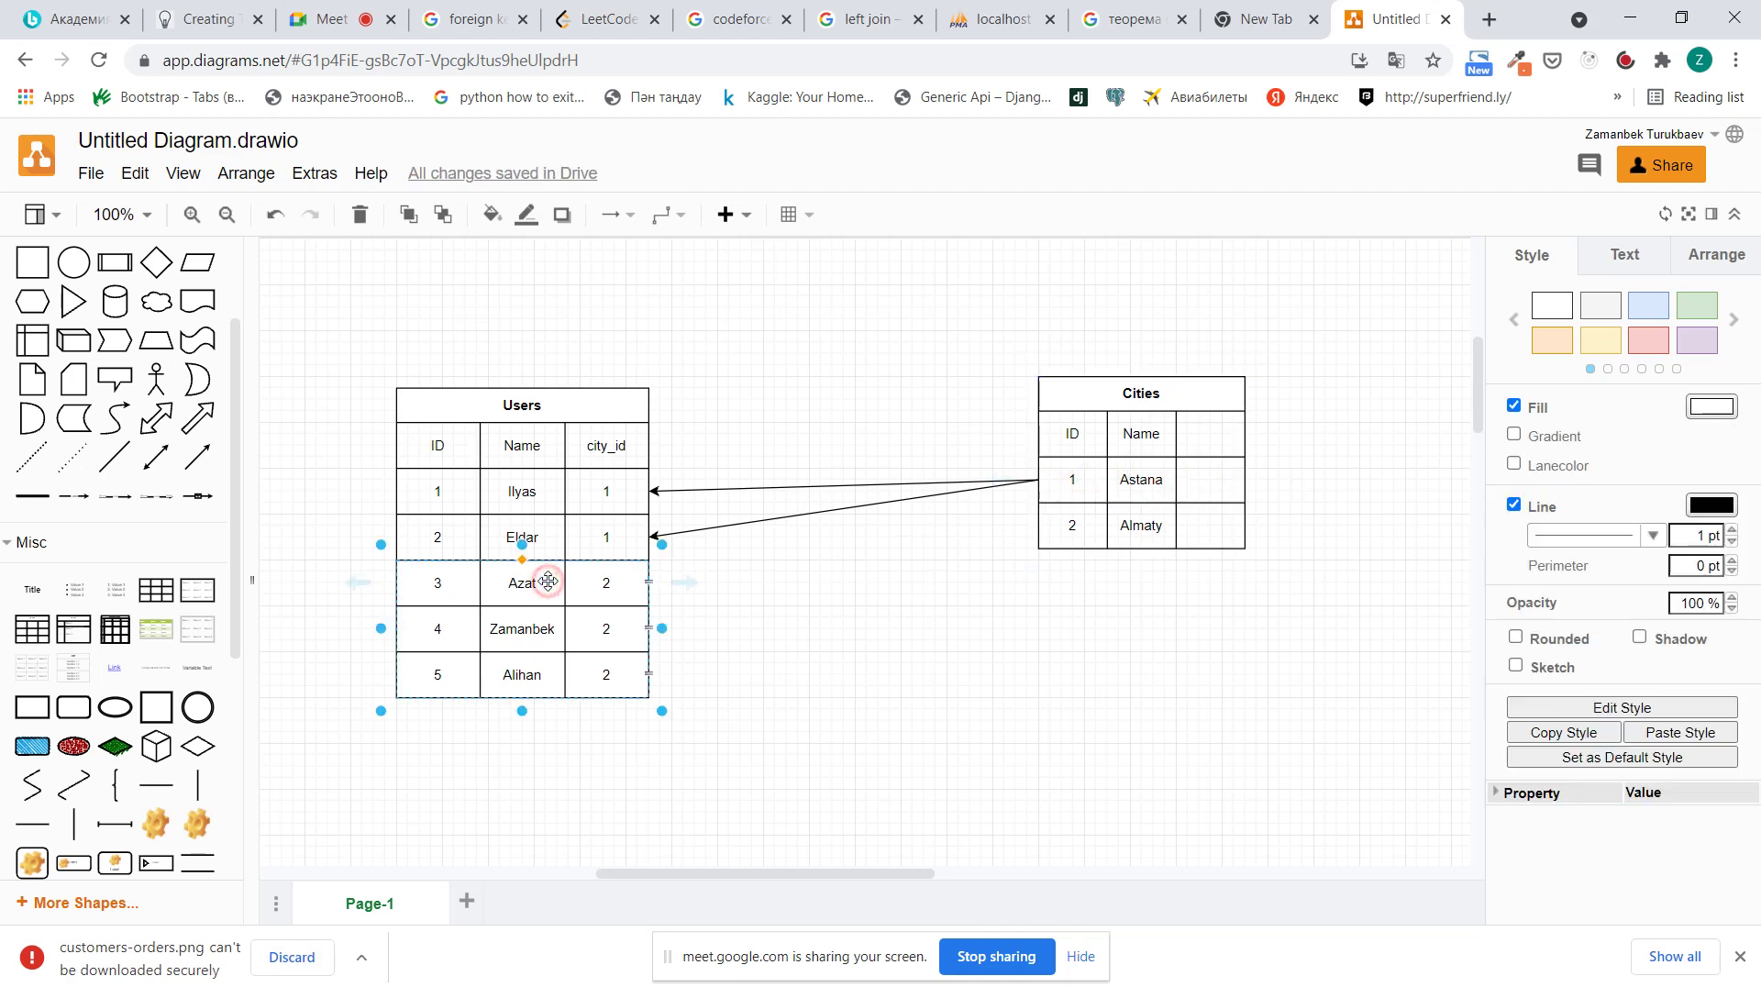
pyautogui.click(548, 580)
pyautogui.hotkey('alt', 'Tab')
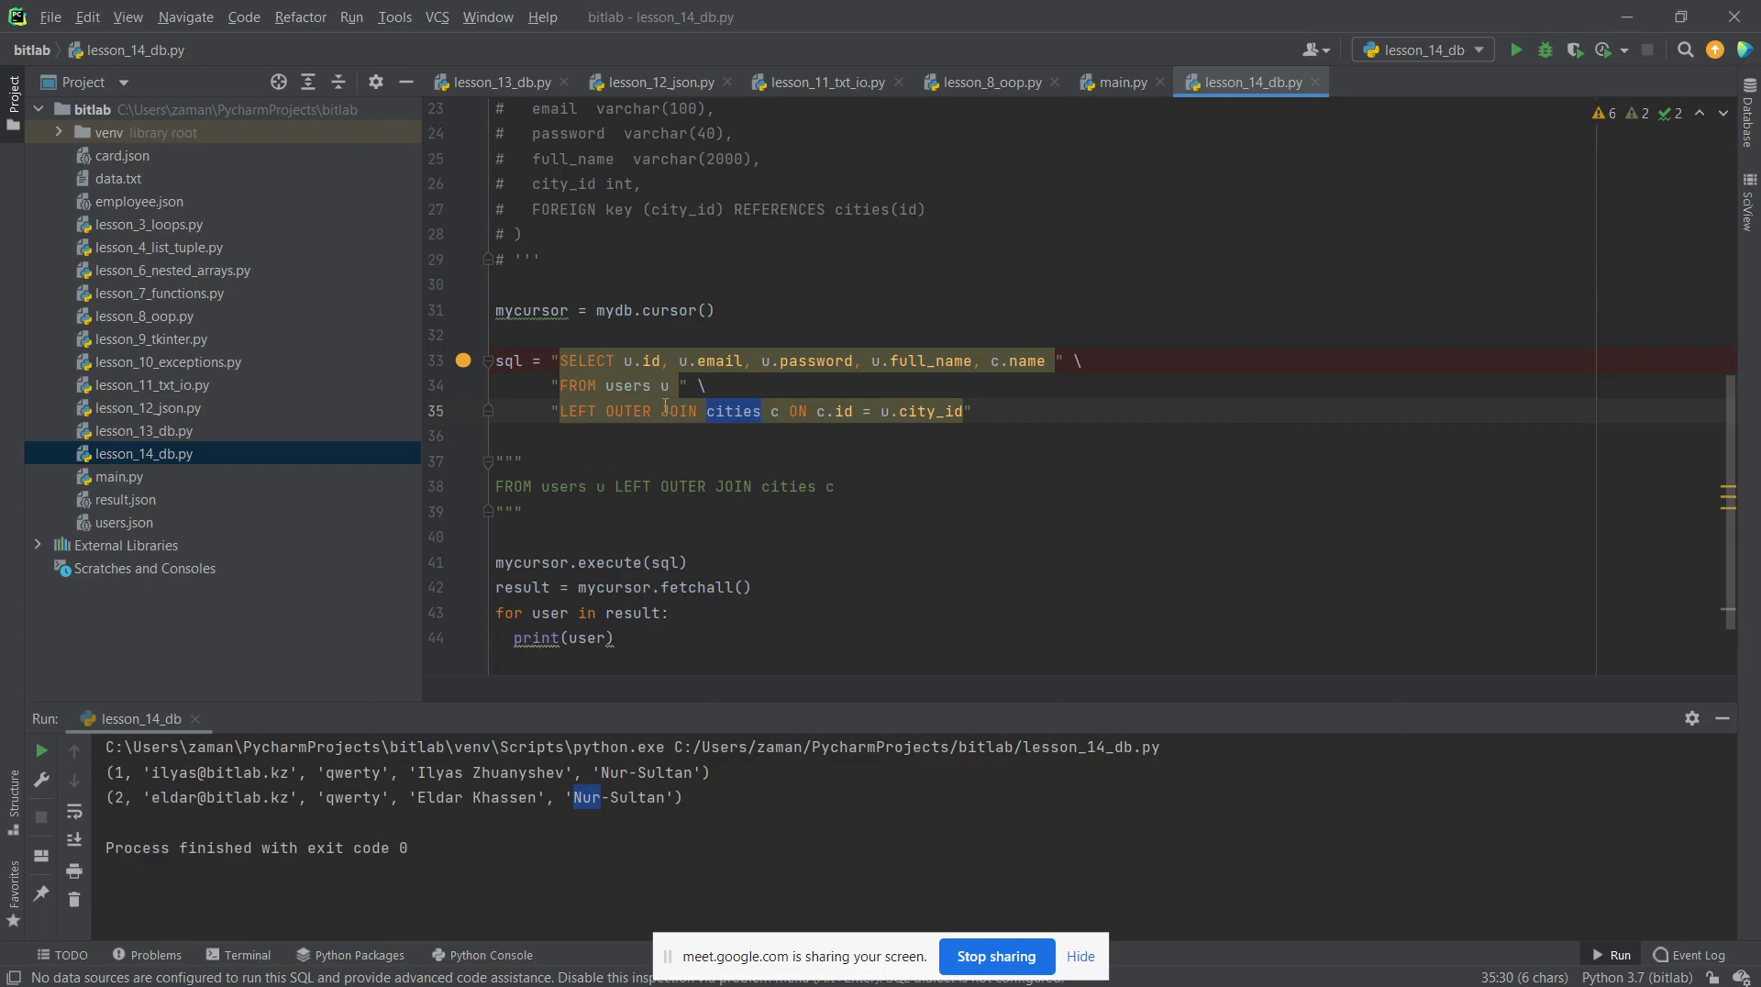
pyautogui.hotkey('alt', 'Tab')
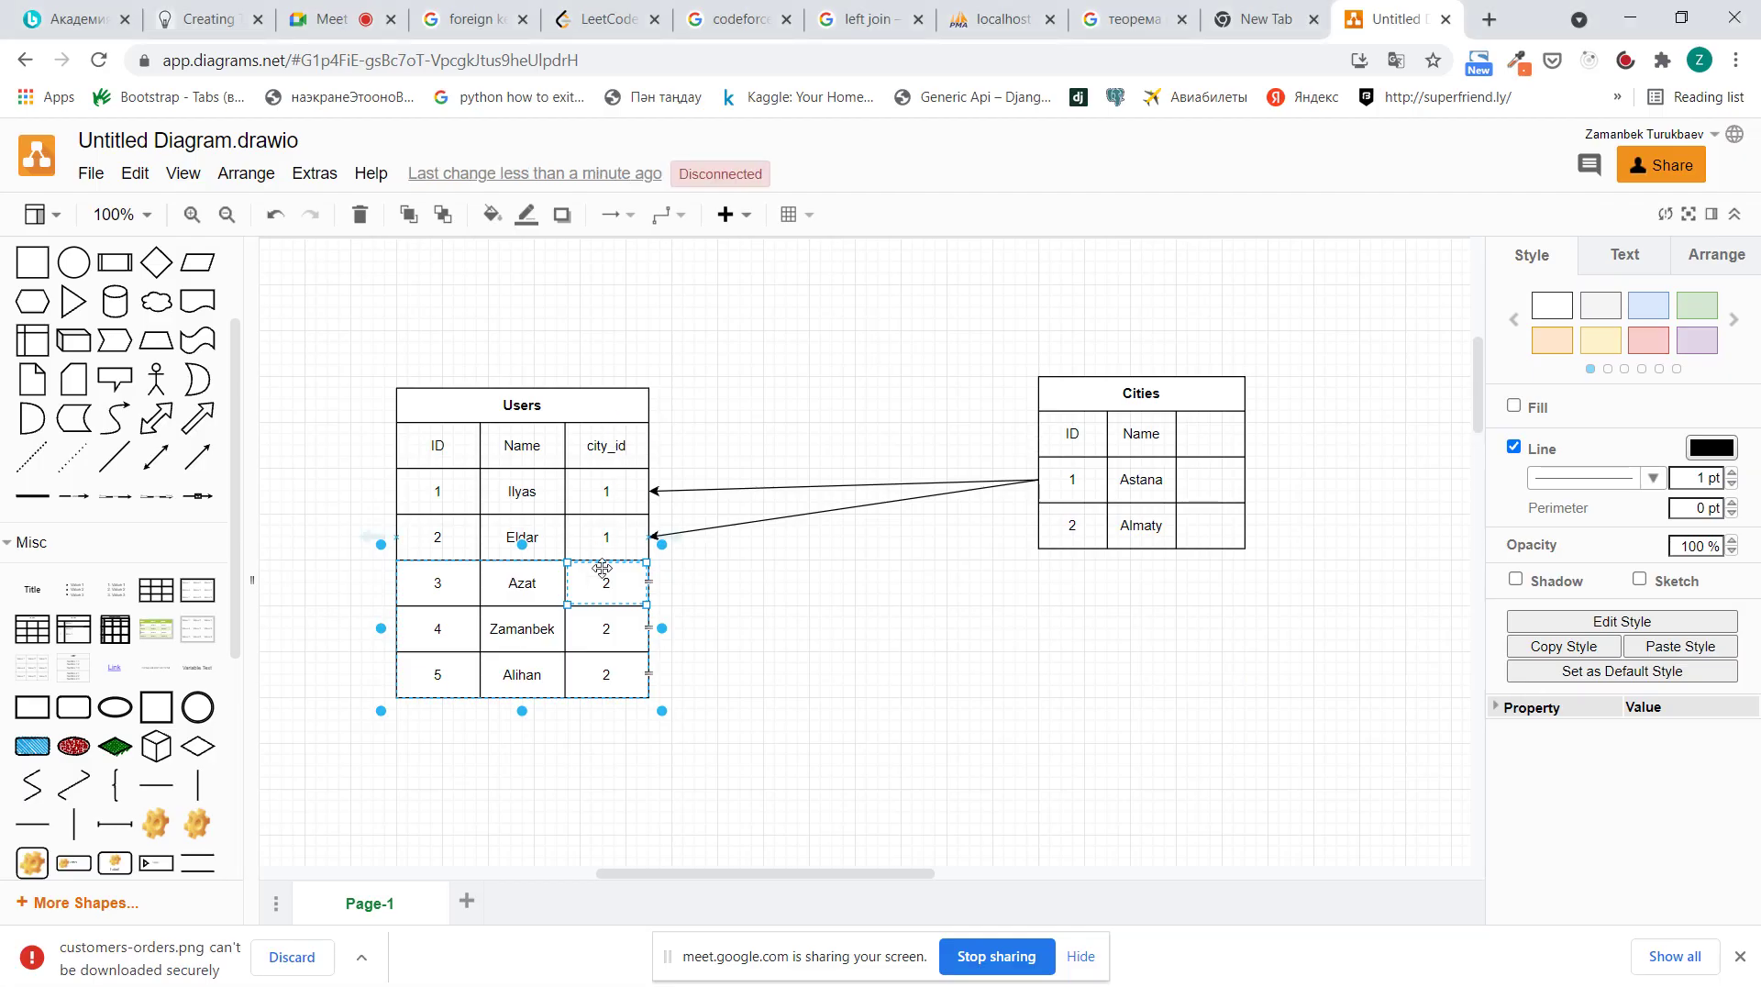
# Duplicate the arrow to the first user's city_id and attach the copy from Almaty's row to the third user's city_id
pyautogui.click(602, 576)
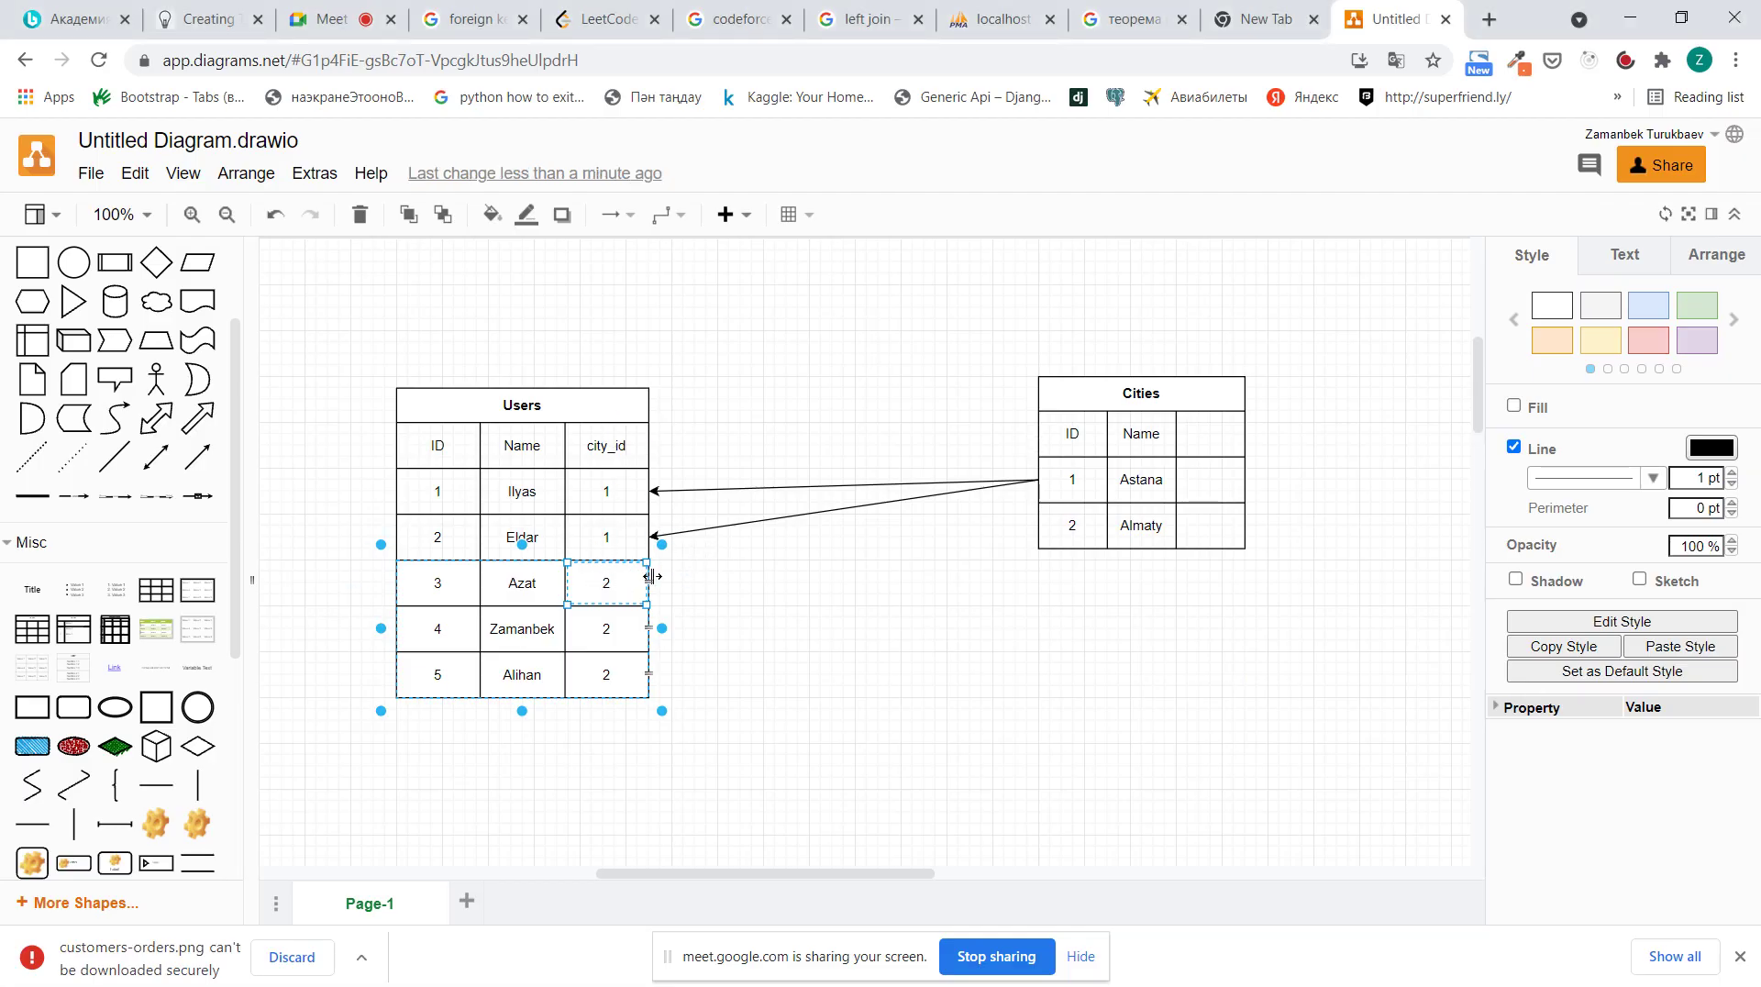
pyautogui.click(605, 584)
pyautogui.click(609, 619)
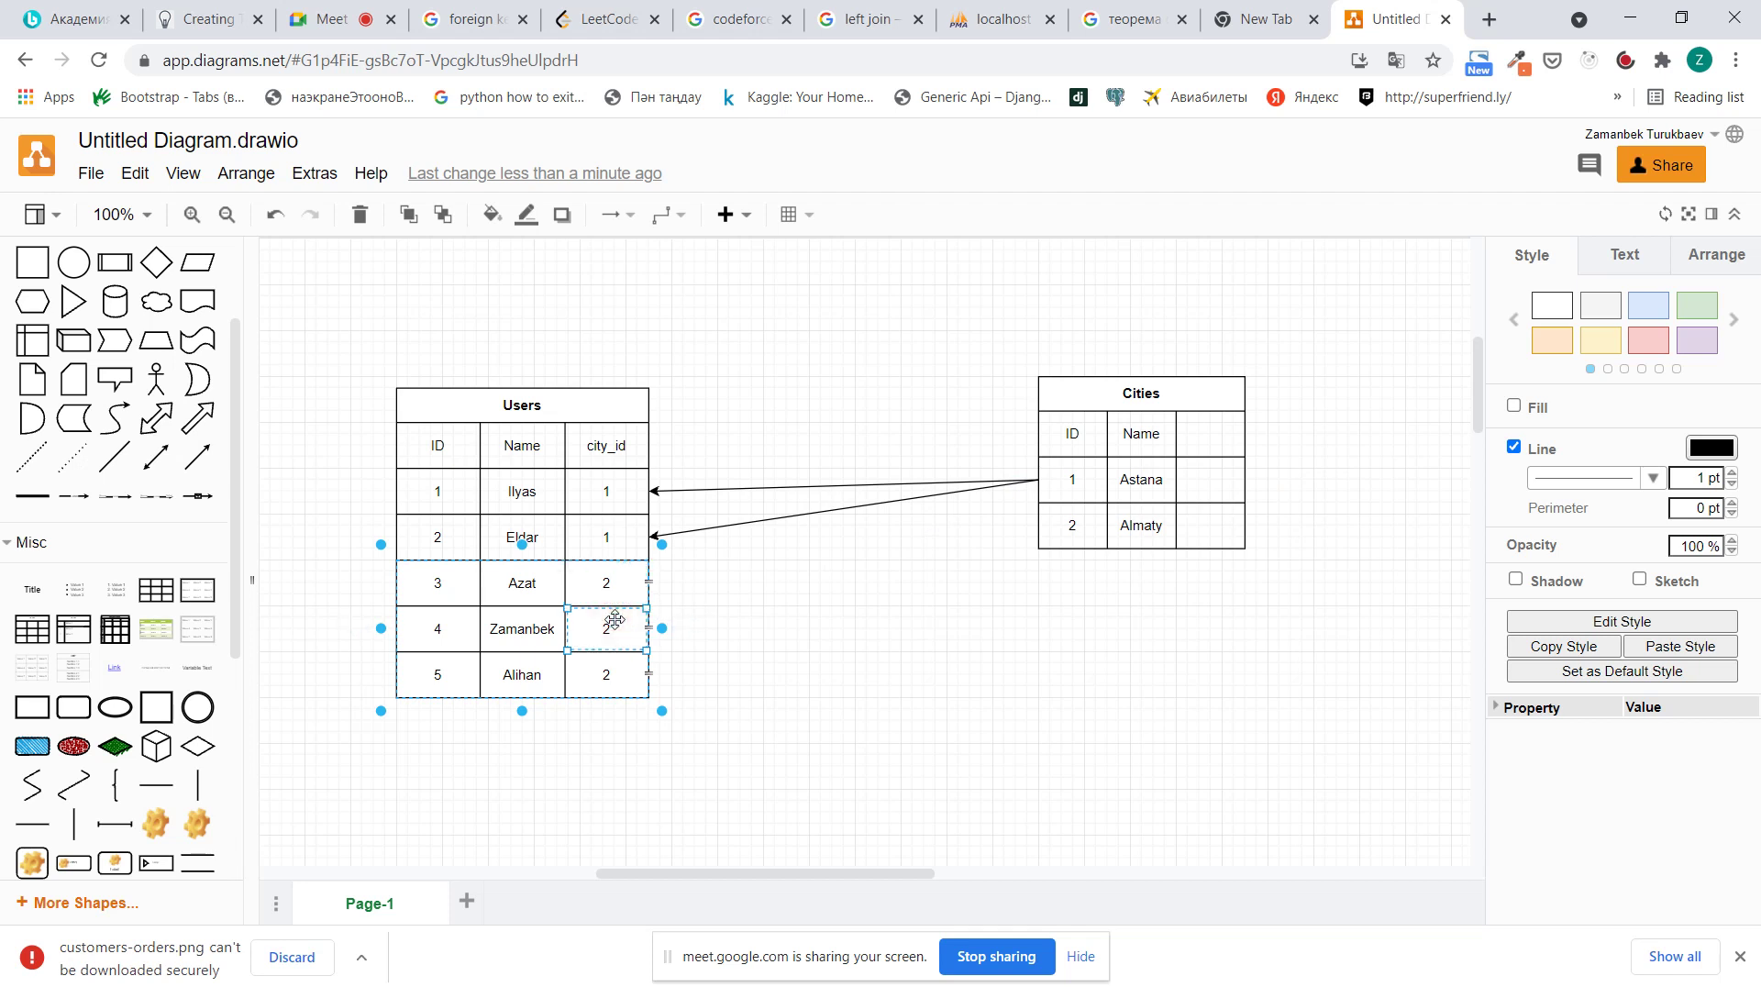
pyautogui.click(593, 679)
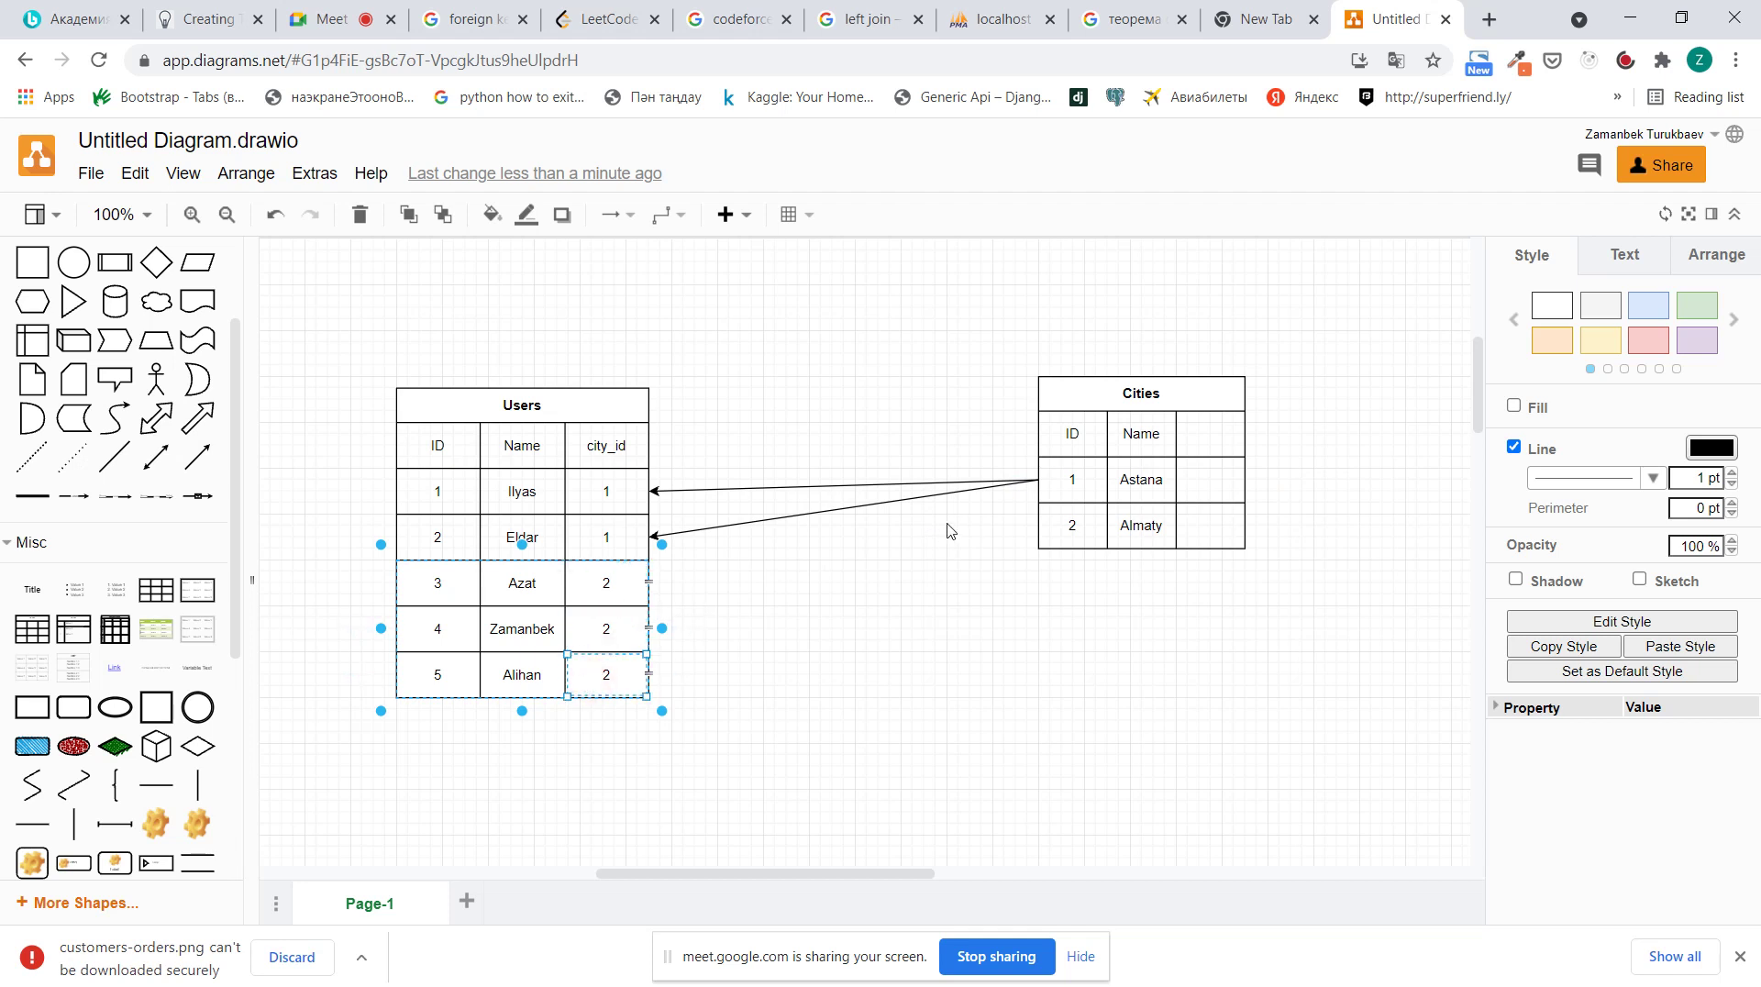
pyautogui.click(851, 484)
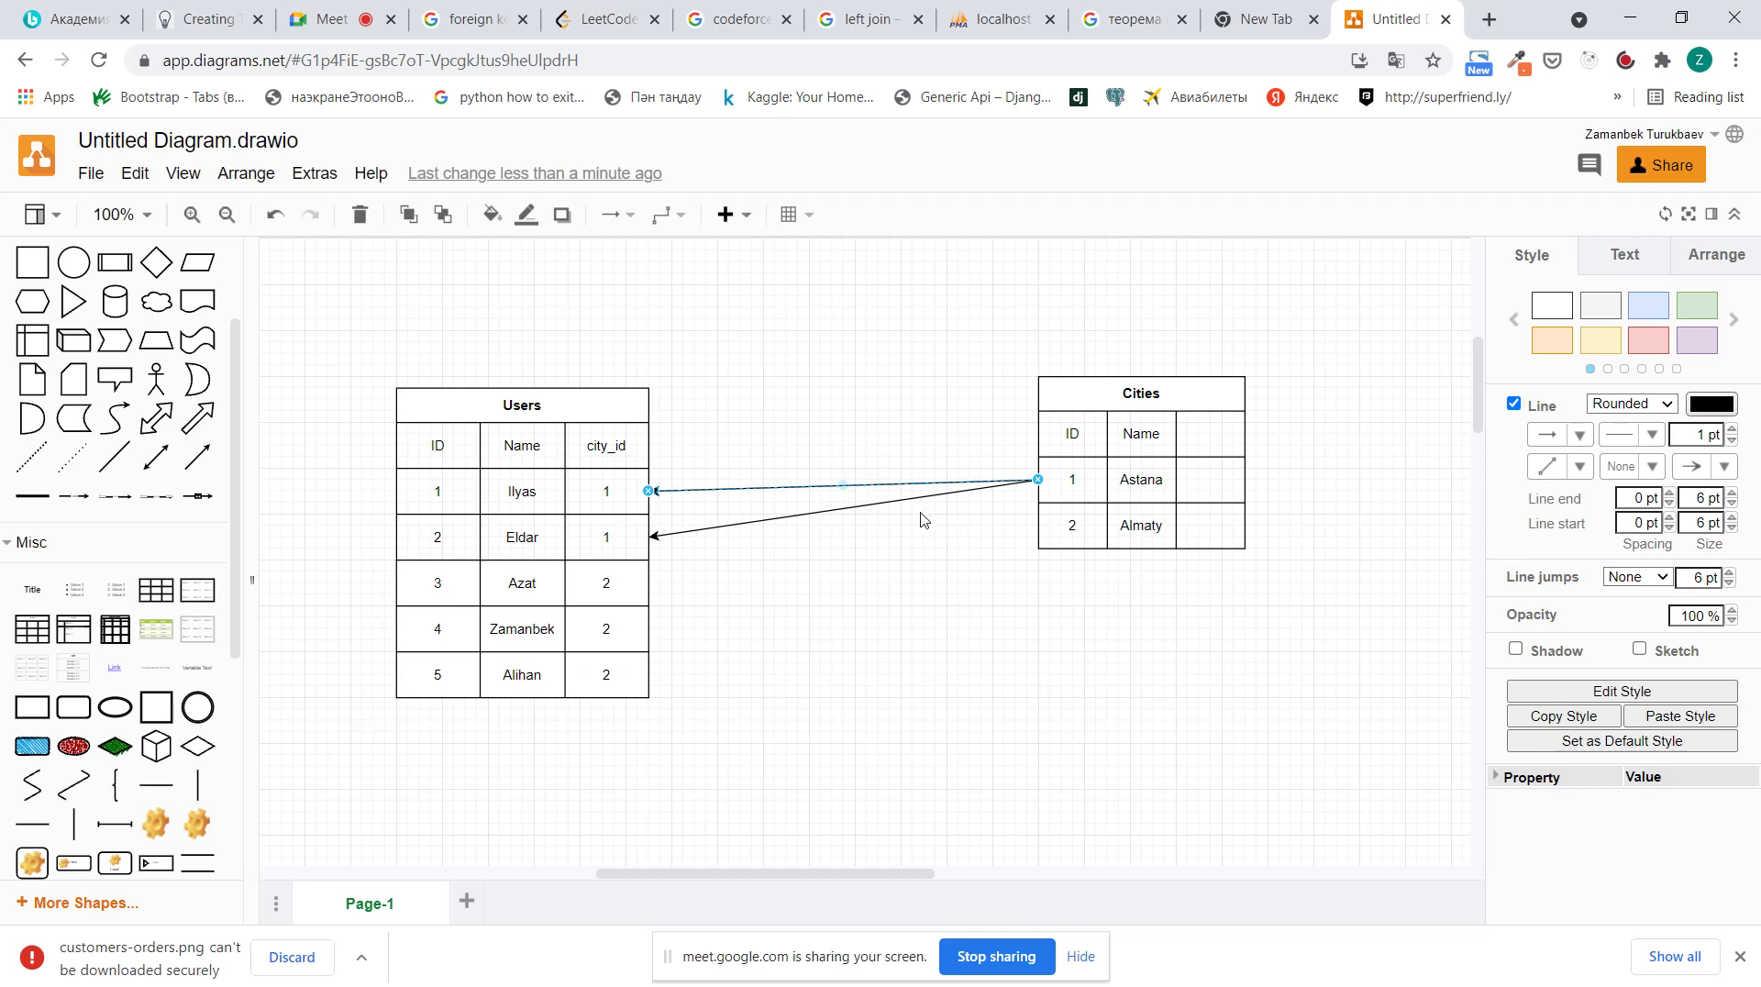
pyautogui.hotkey('ctrl', 'd')
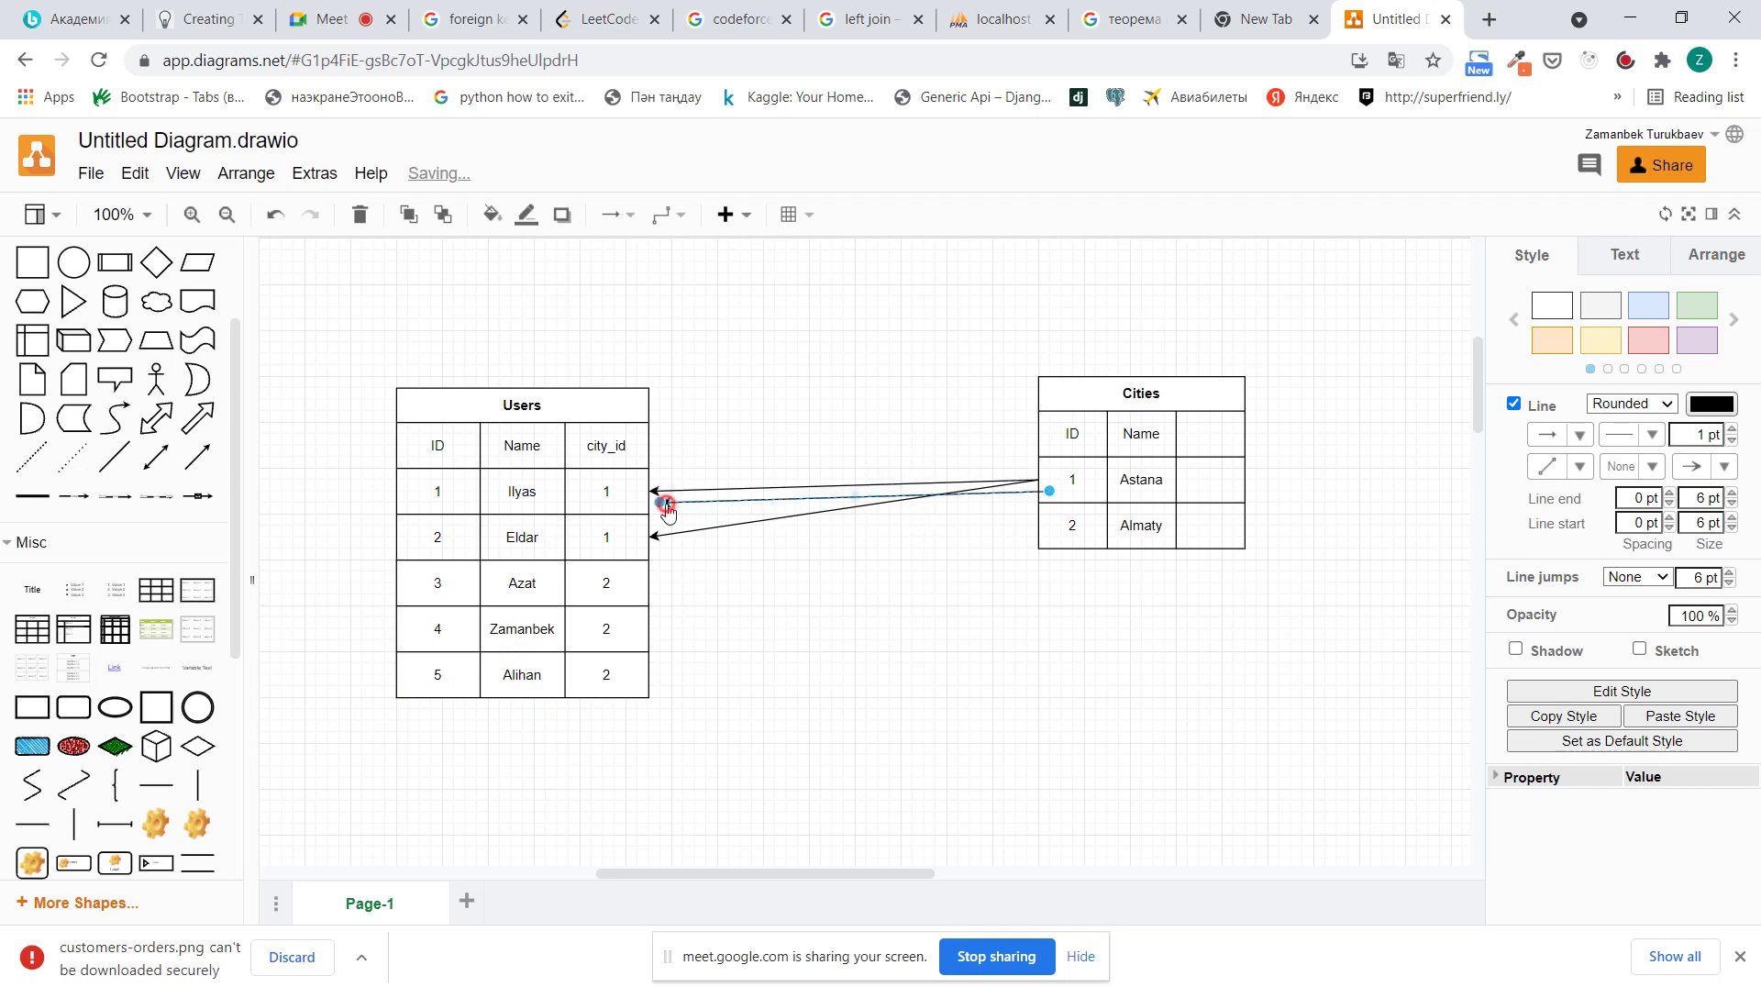
pyautogui.moveTo(661, 502); pyautogui.dragTo(683, 582)
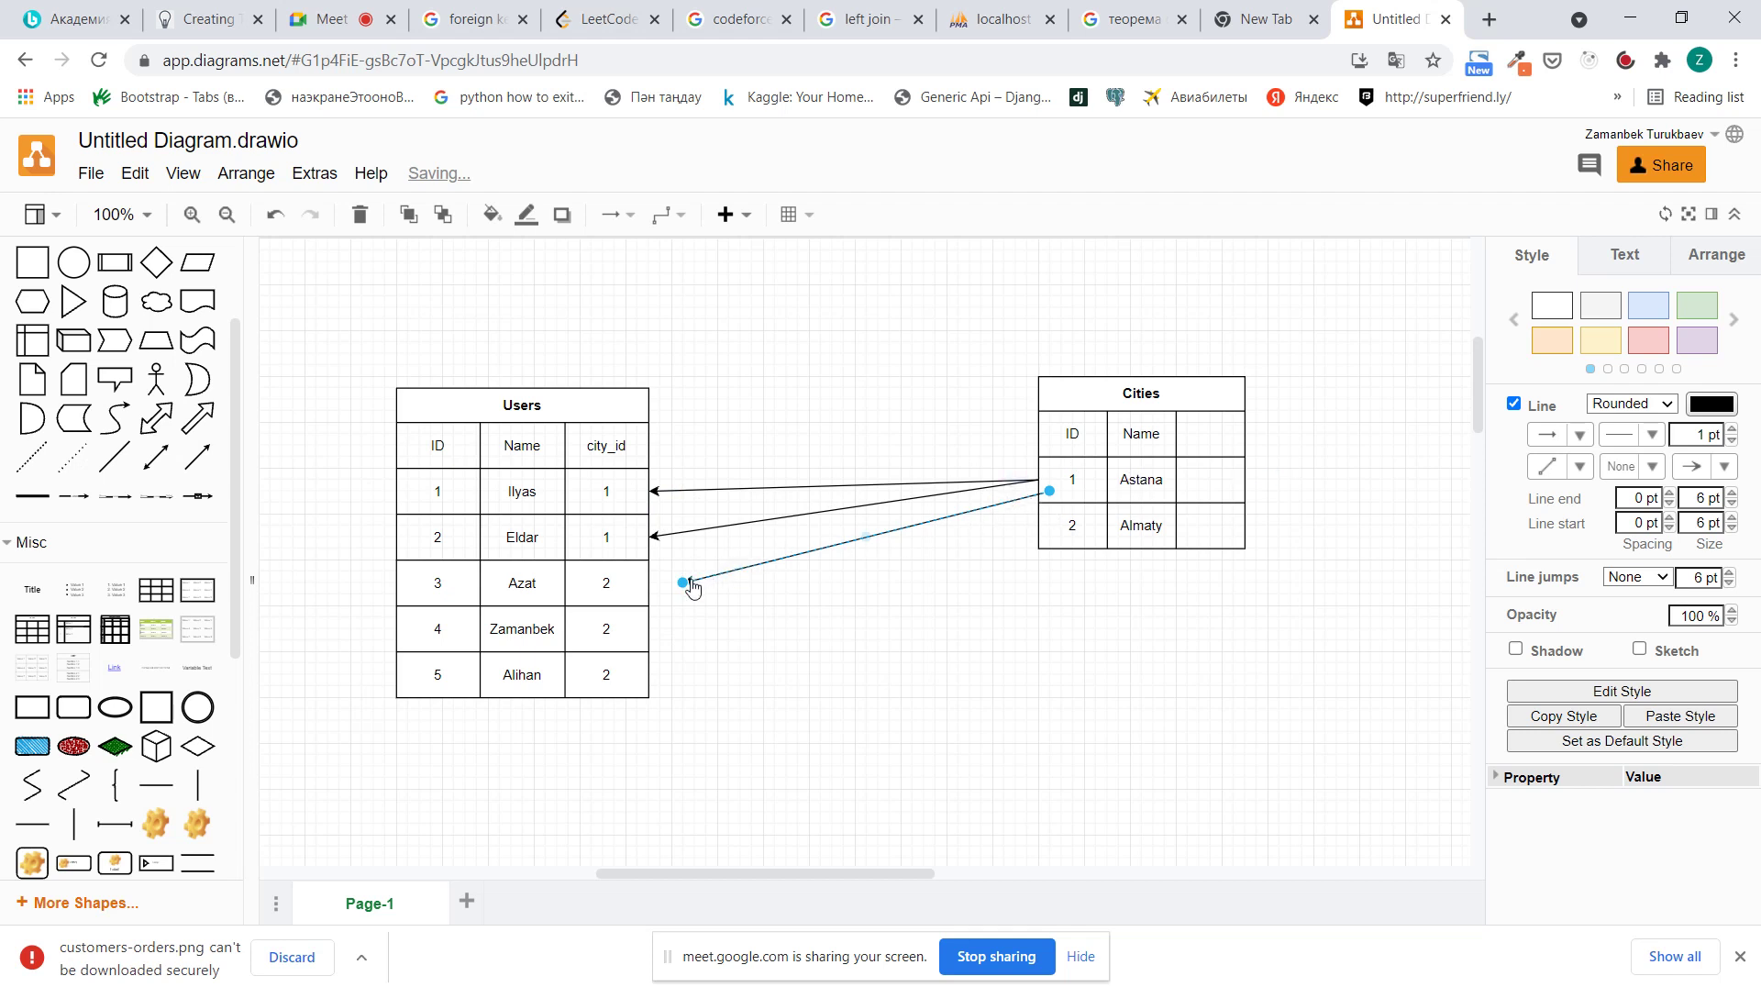
pyautogui.moveTo(689, 584); pyautogui.dragTo(652, 593)
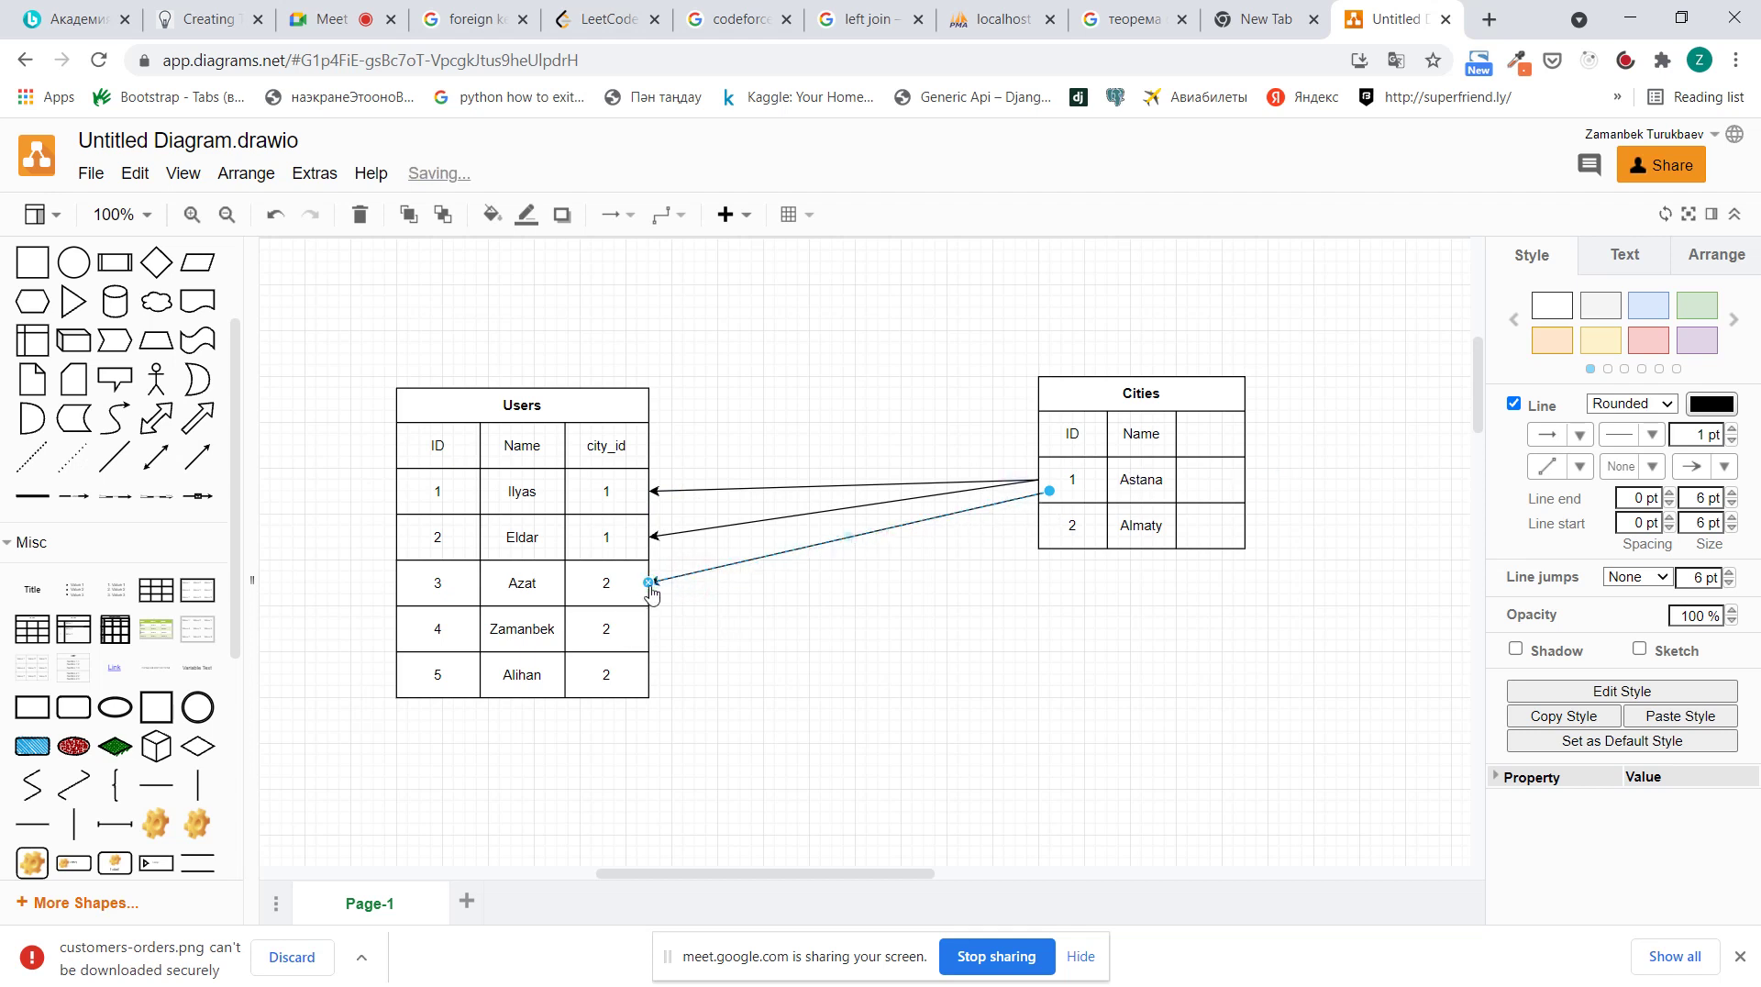
pyautogui.moveTo(1050, 491); pyautogui.dragTo(1038, 530)
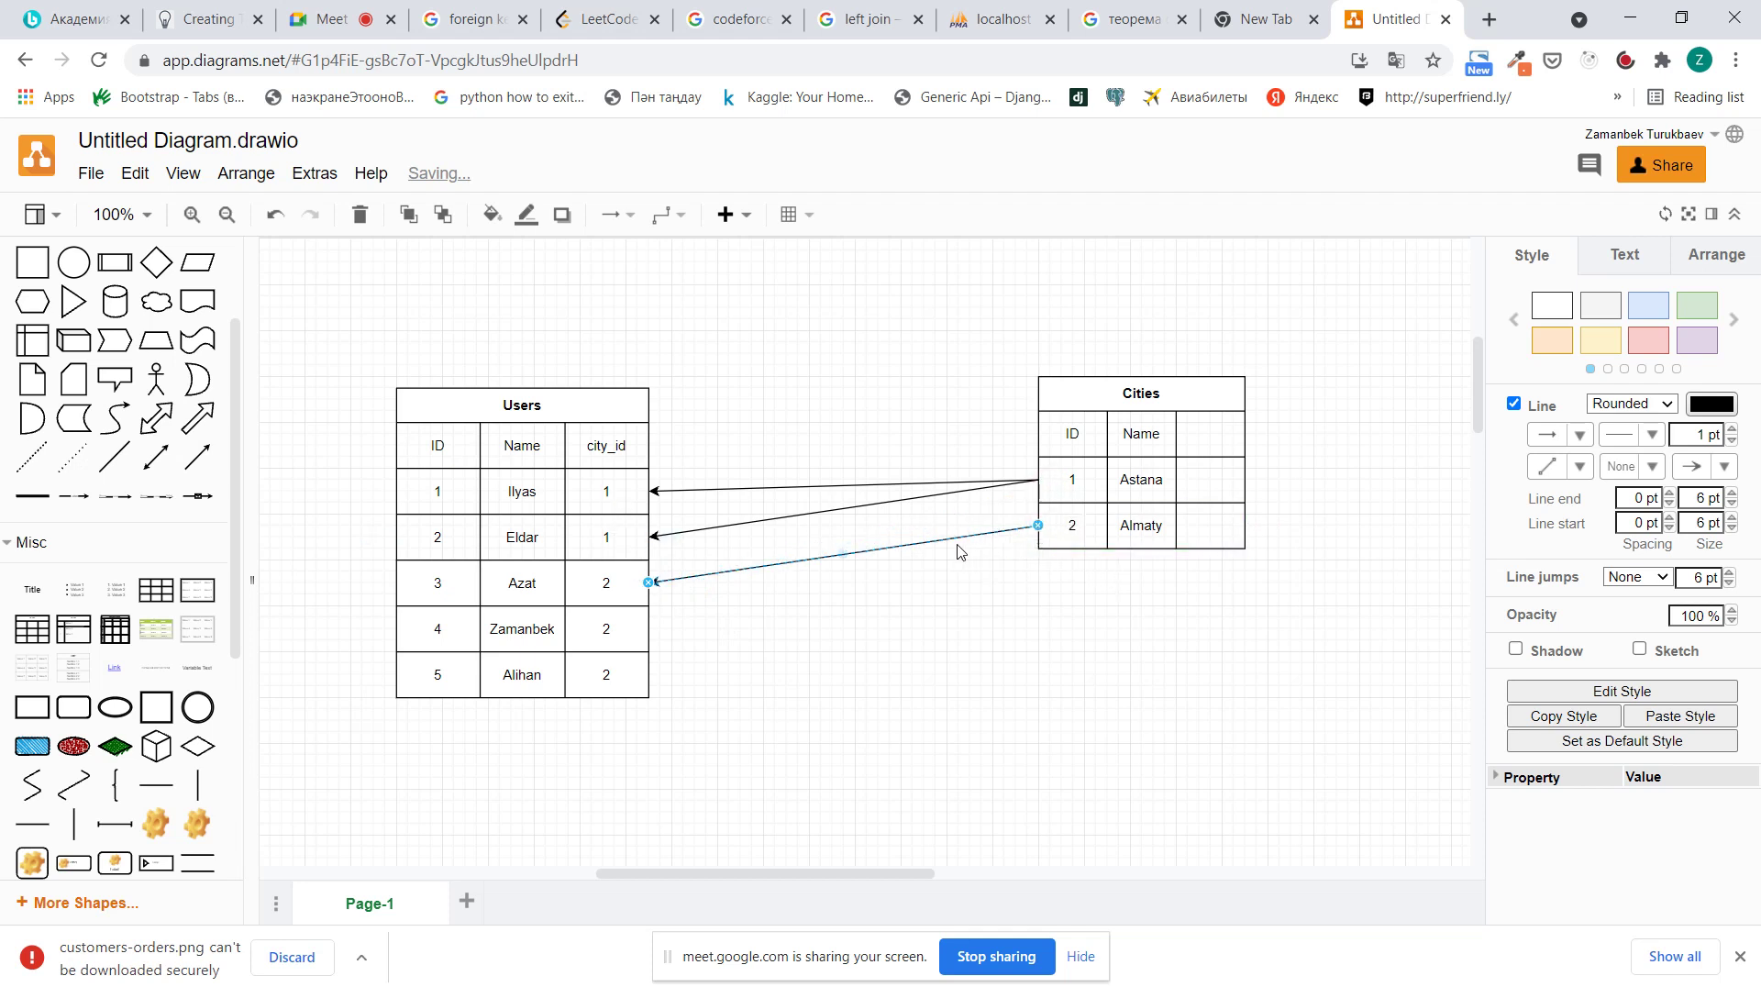
# Duplicate Almaty's arrow twice, attaching the copies from Almaty's row to the fourth and fifth users' city_id cells
pyautogui.hotkey('ctrl', 'd')
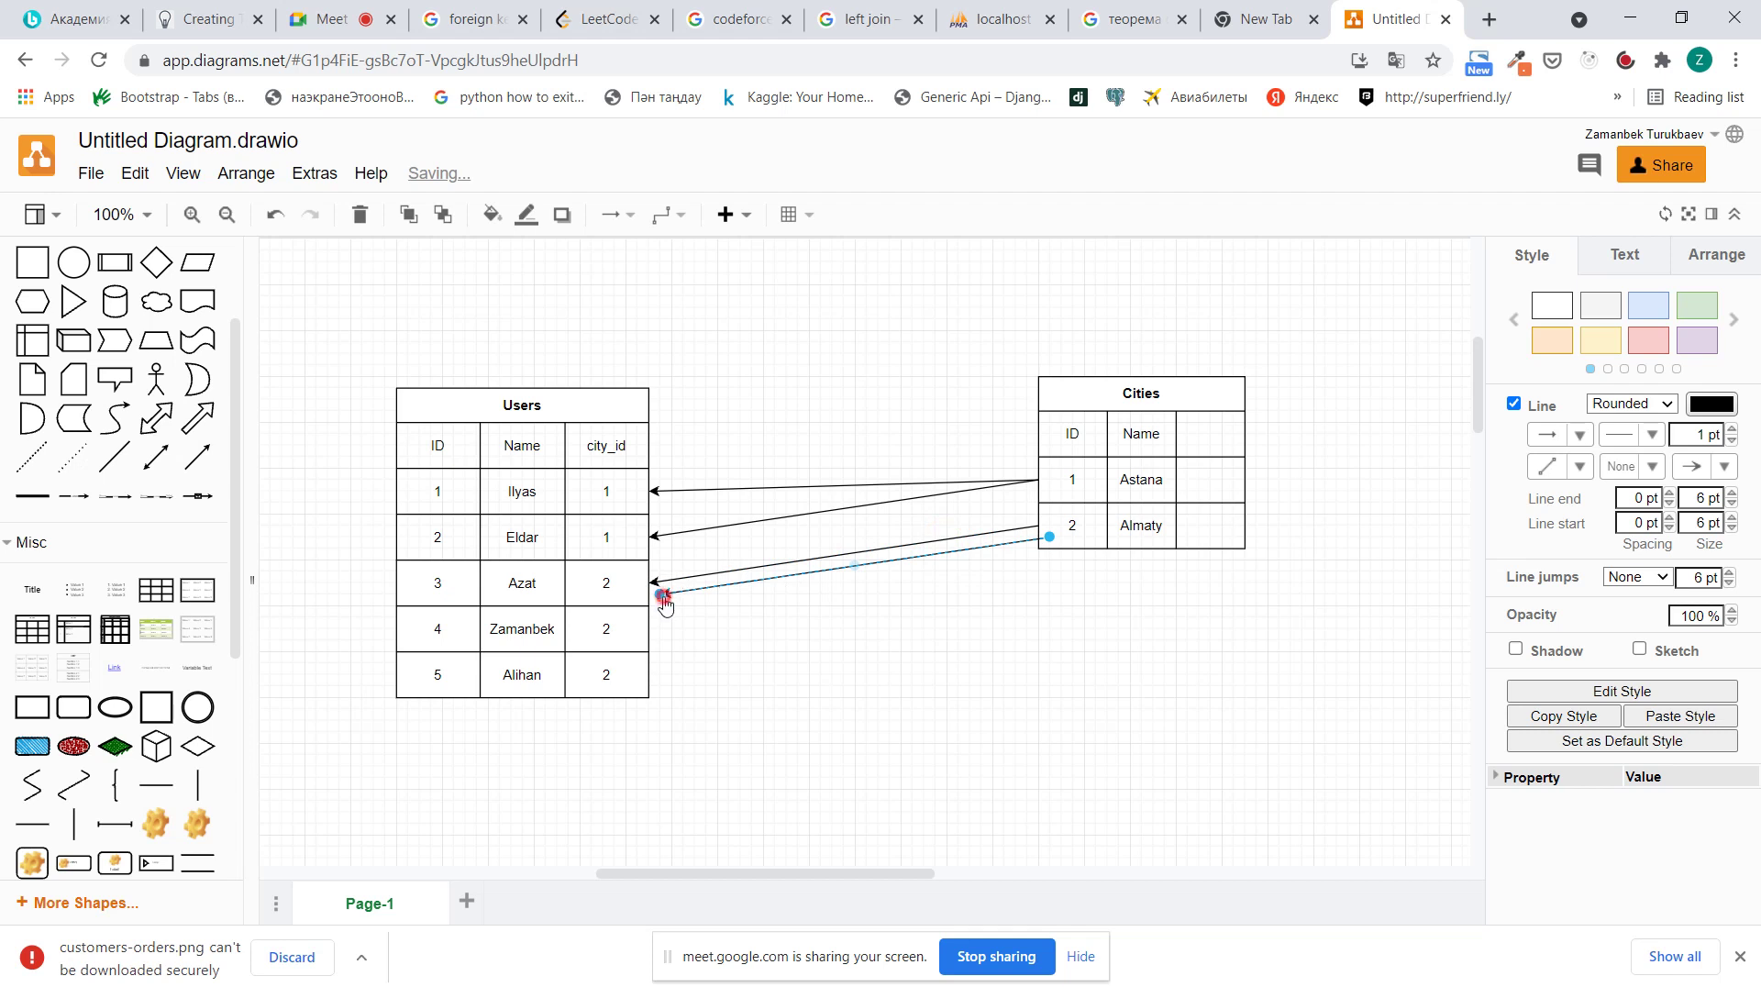
pyautogui.moveTo(665, 604); pyautogui.dragTo(648, 629)
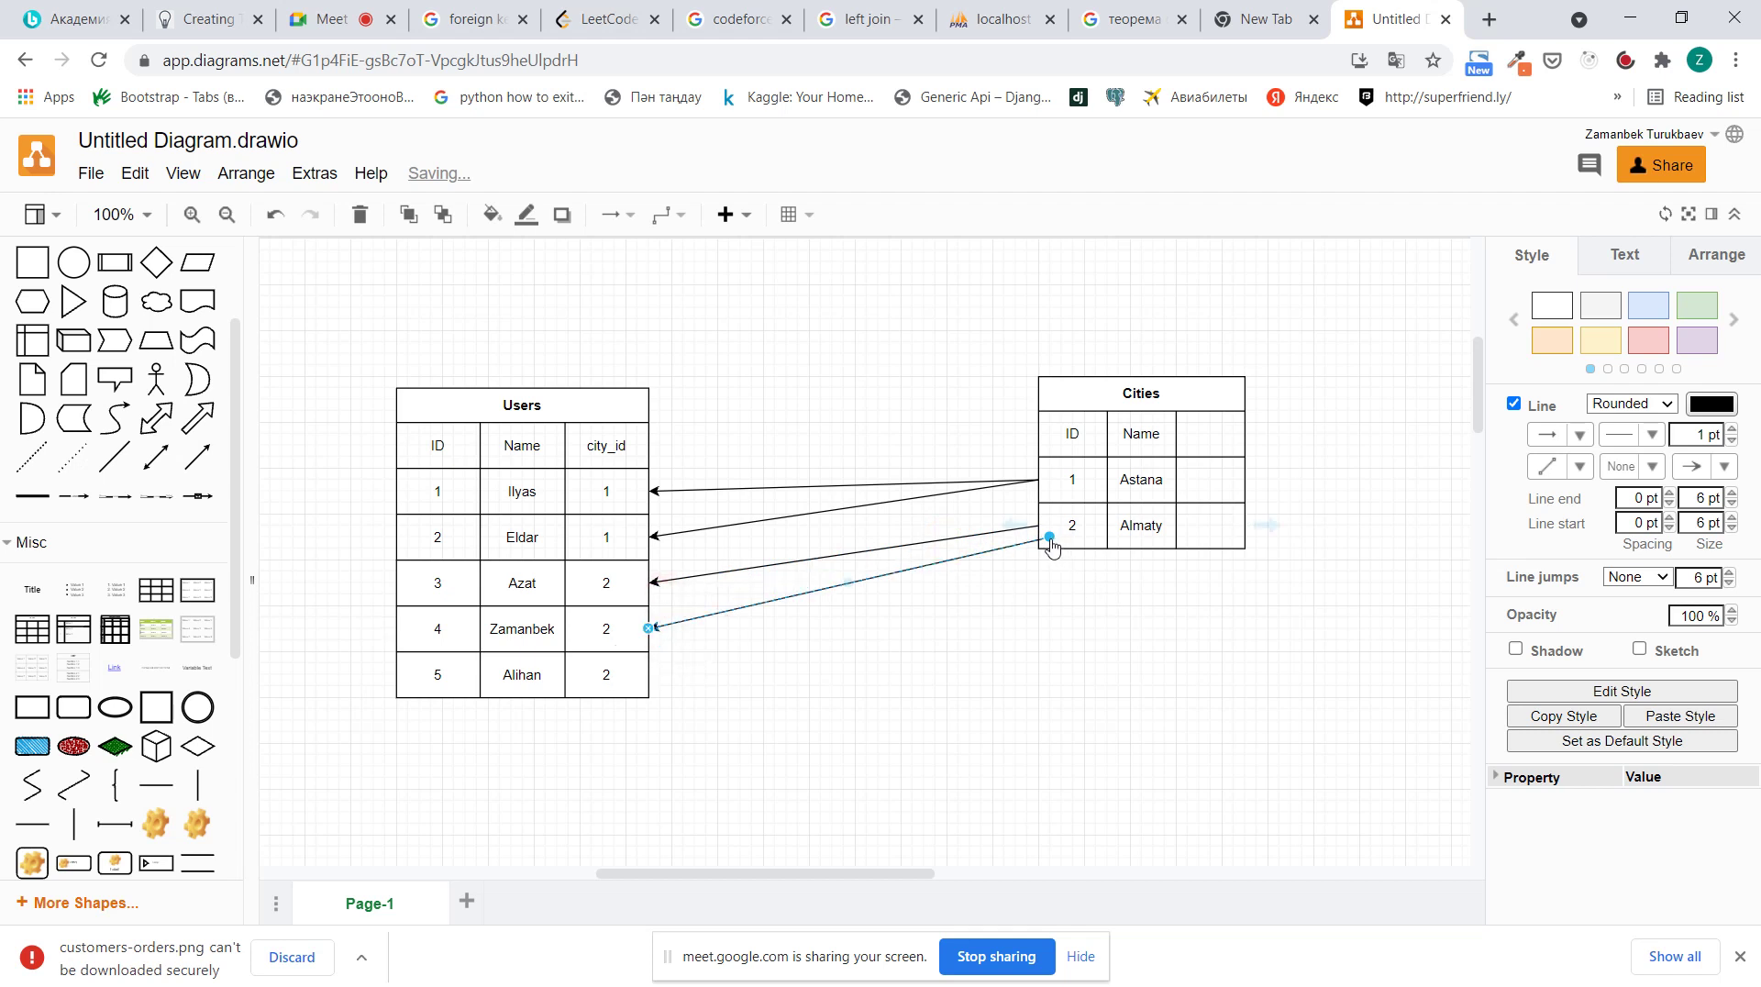
pyautogui.moveTo(1049, 537); pyautogui.dragTo(1039, 535)
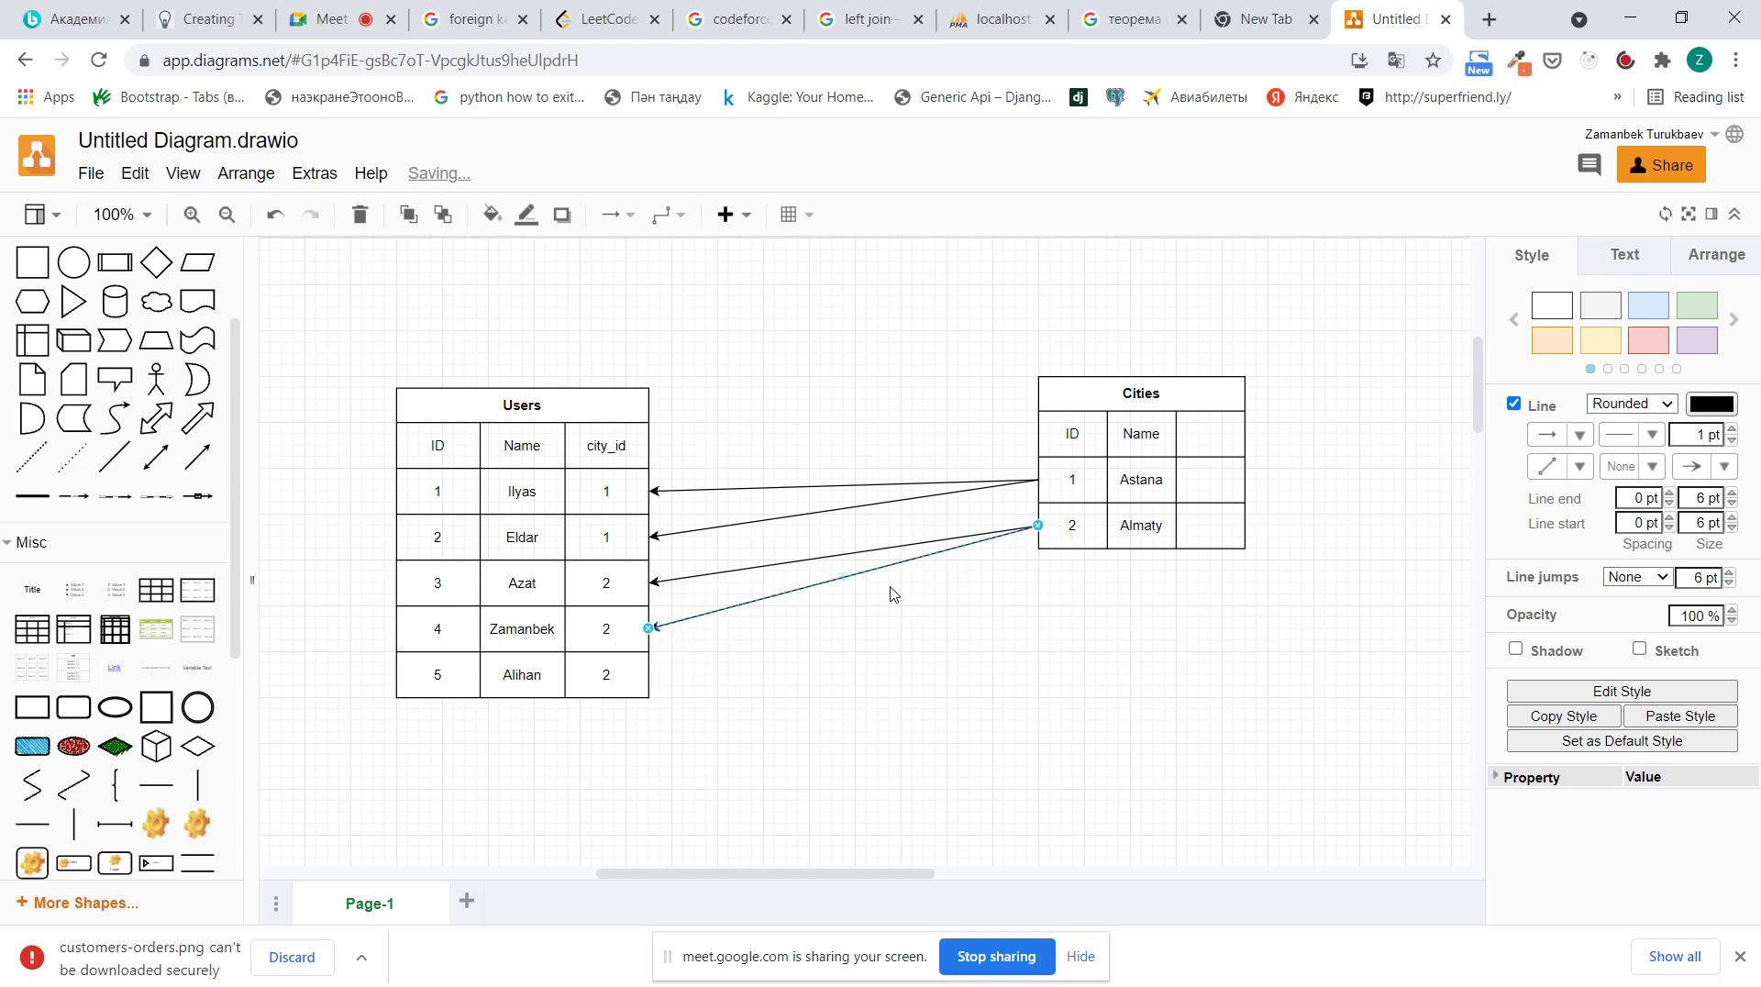
pyautogui.hotkey('ctrl', 'd')
pyautogui.moveTo(661, 644); pyautogui.dragTo(678, 662)
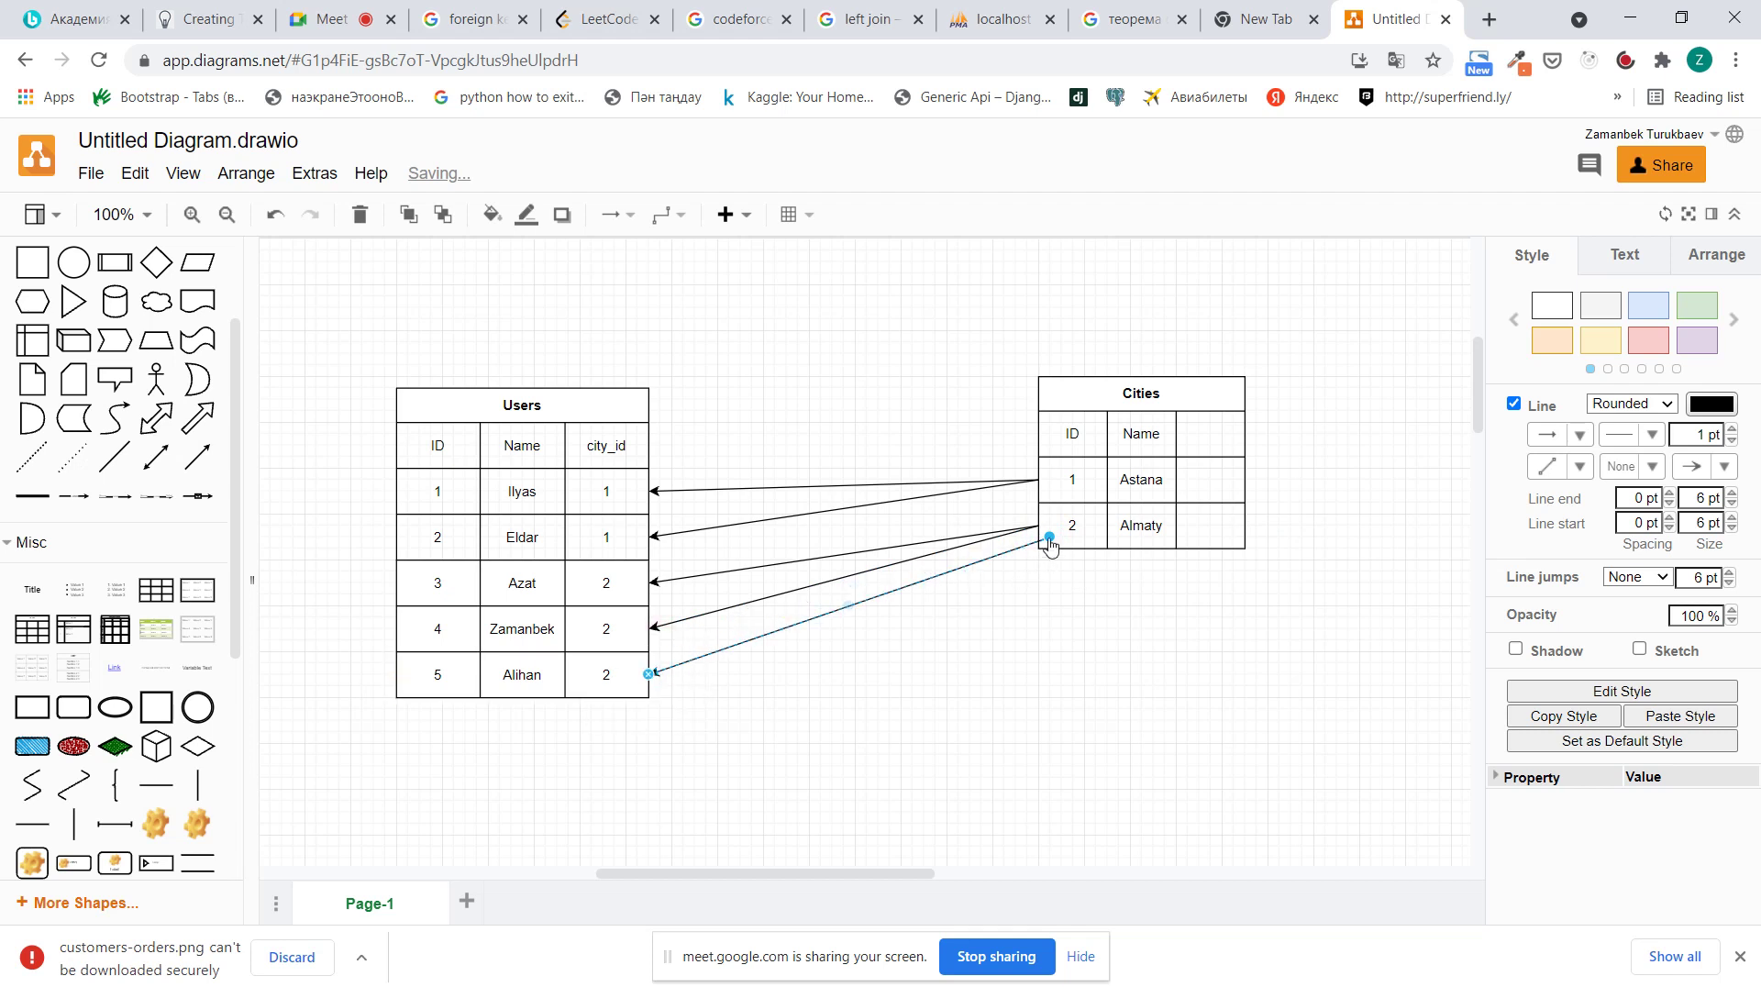
pyautogui.moveTo(1049, 536); pyautogui.dragTo(1038, 525)
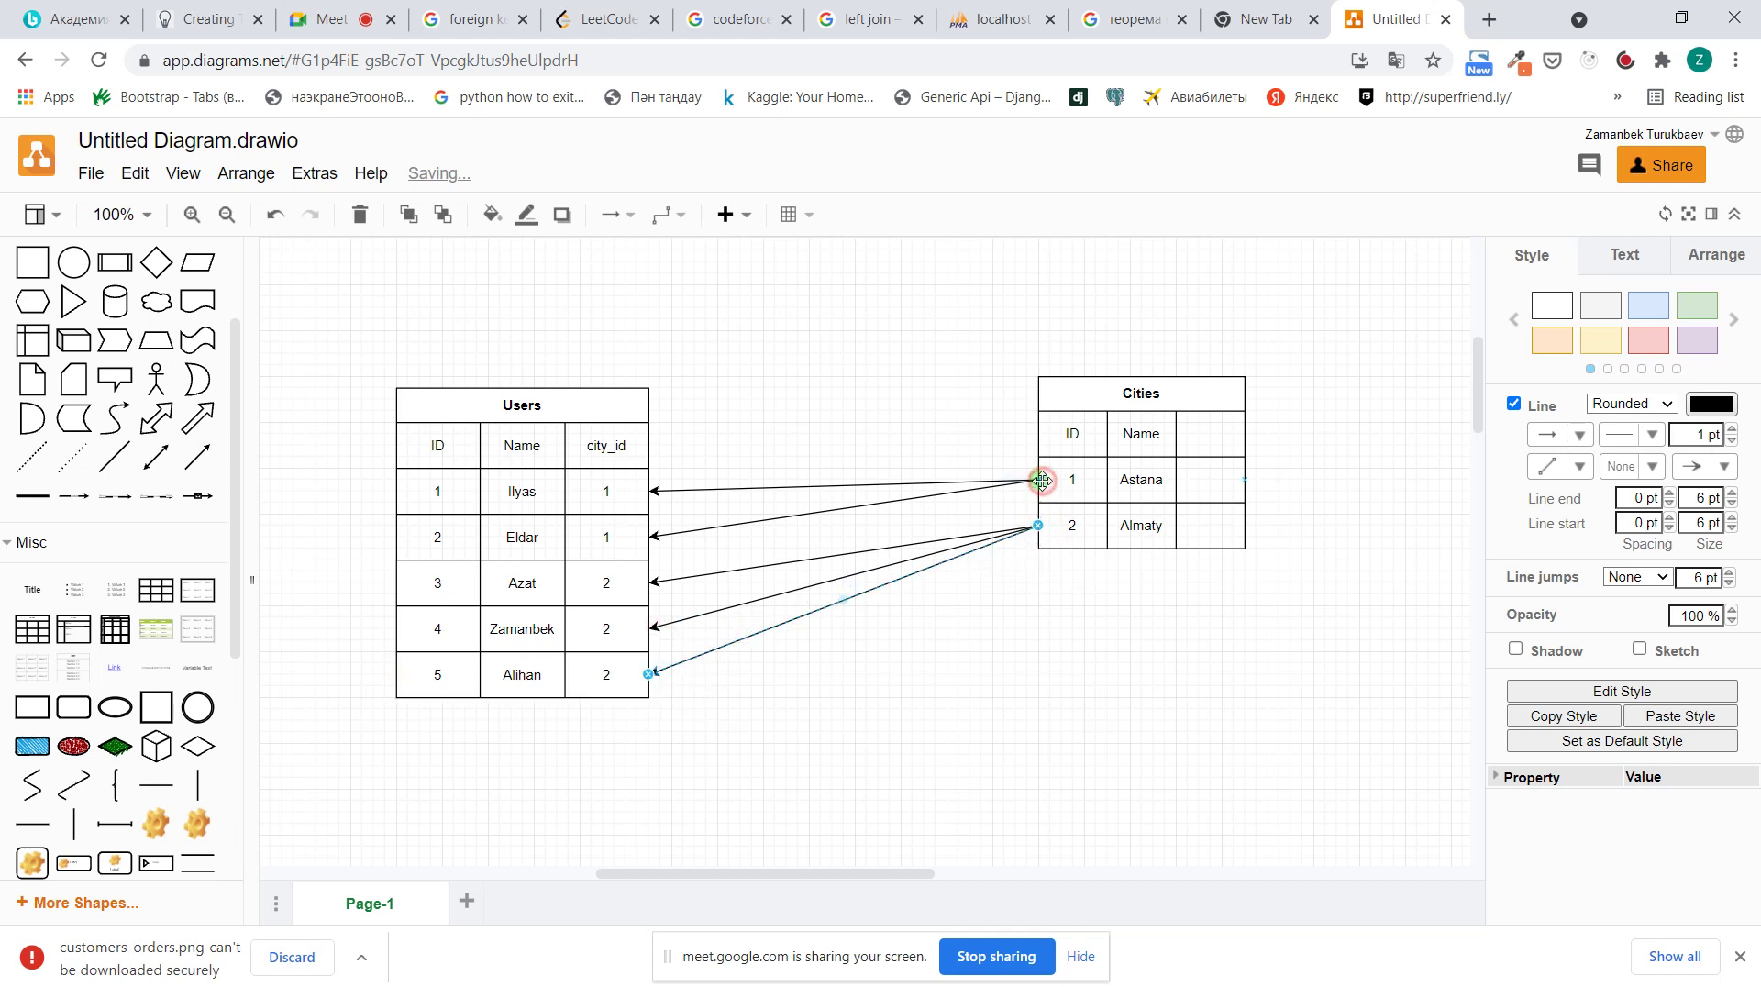
# Examine the Cities IDs and their arrows, comparing them with the joined cities table in the PyCharm query before returning to the diagram
pyautogui.click(1042, 480)
pyautogui.click(1075, 519)
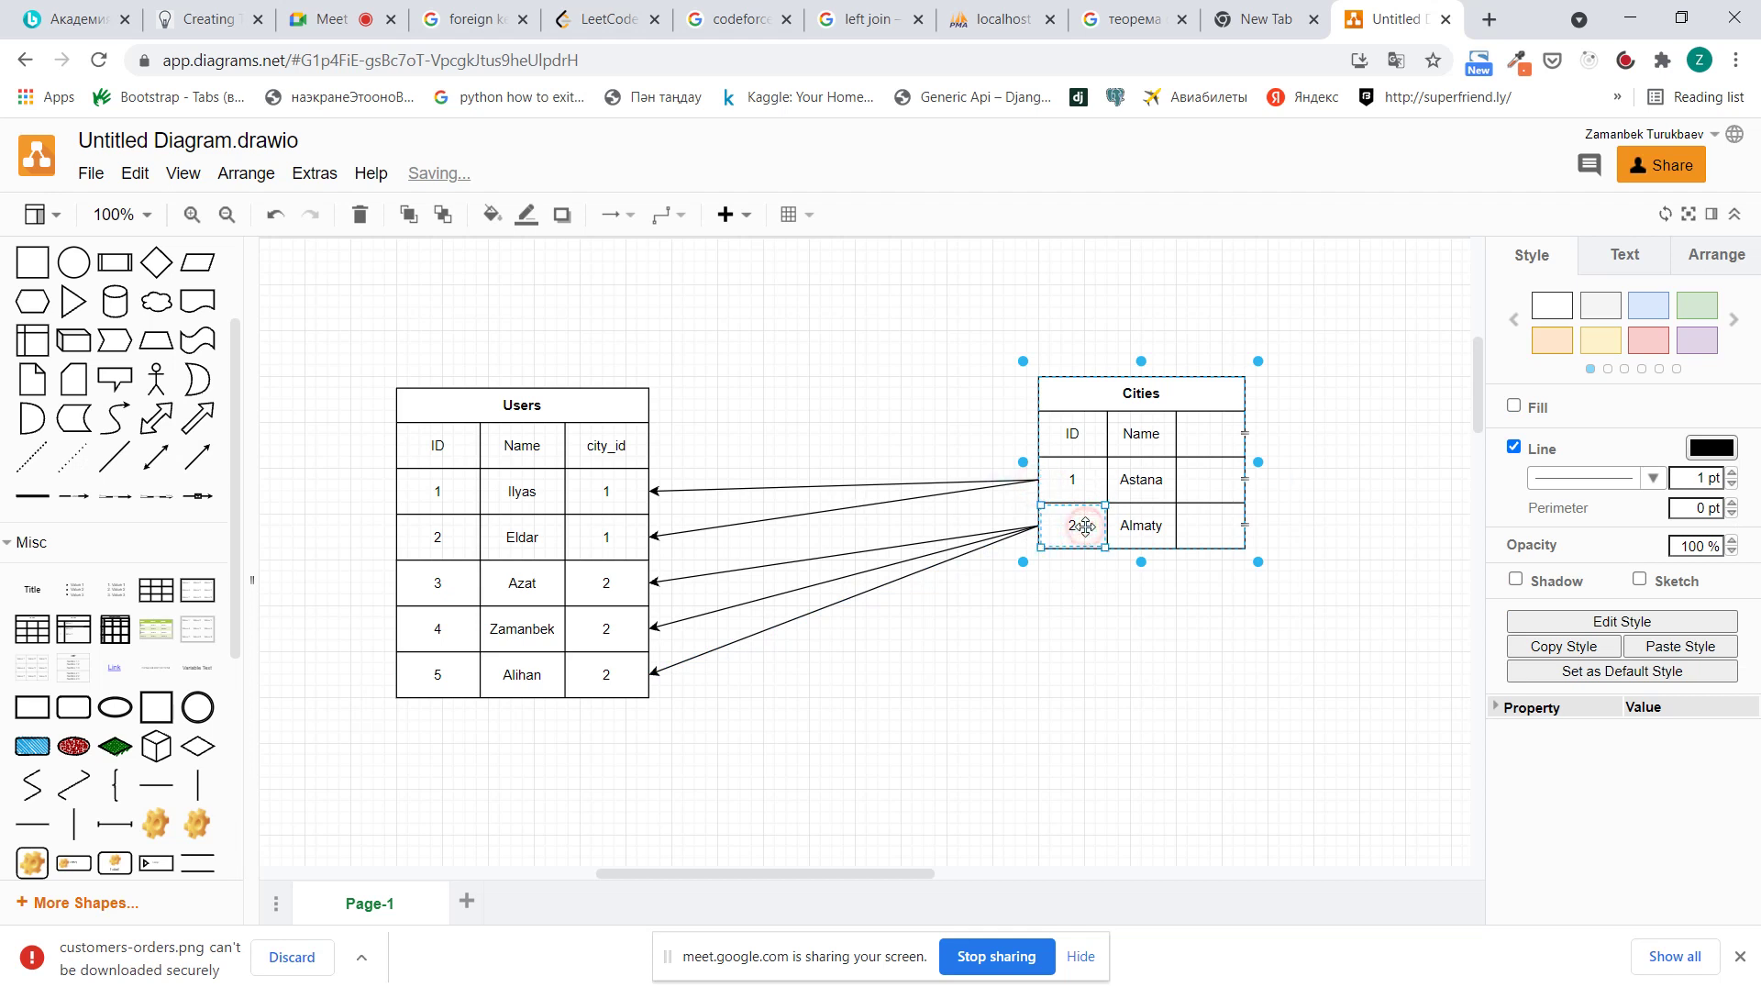
pyautogui.click(1082, 476)
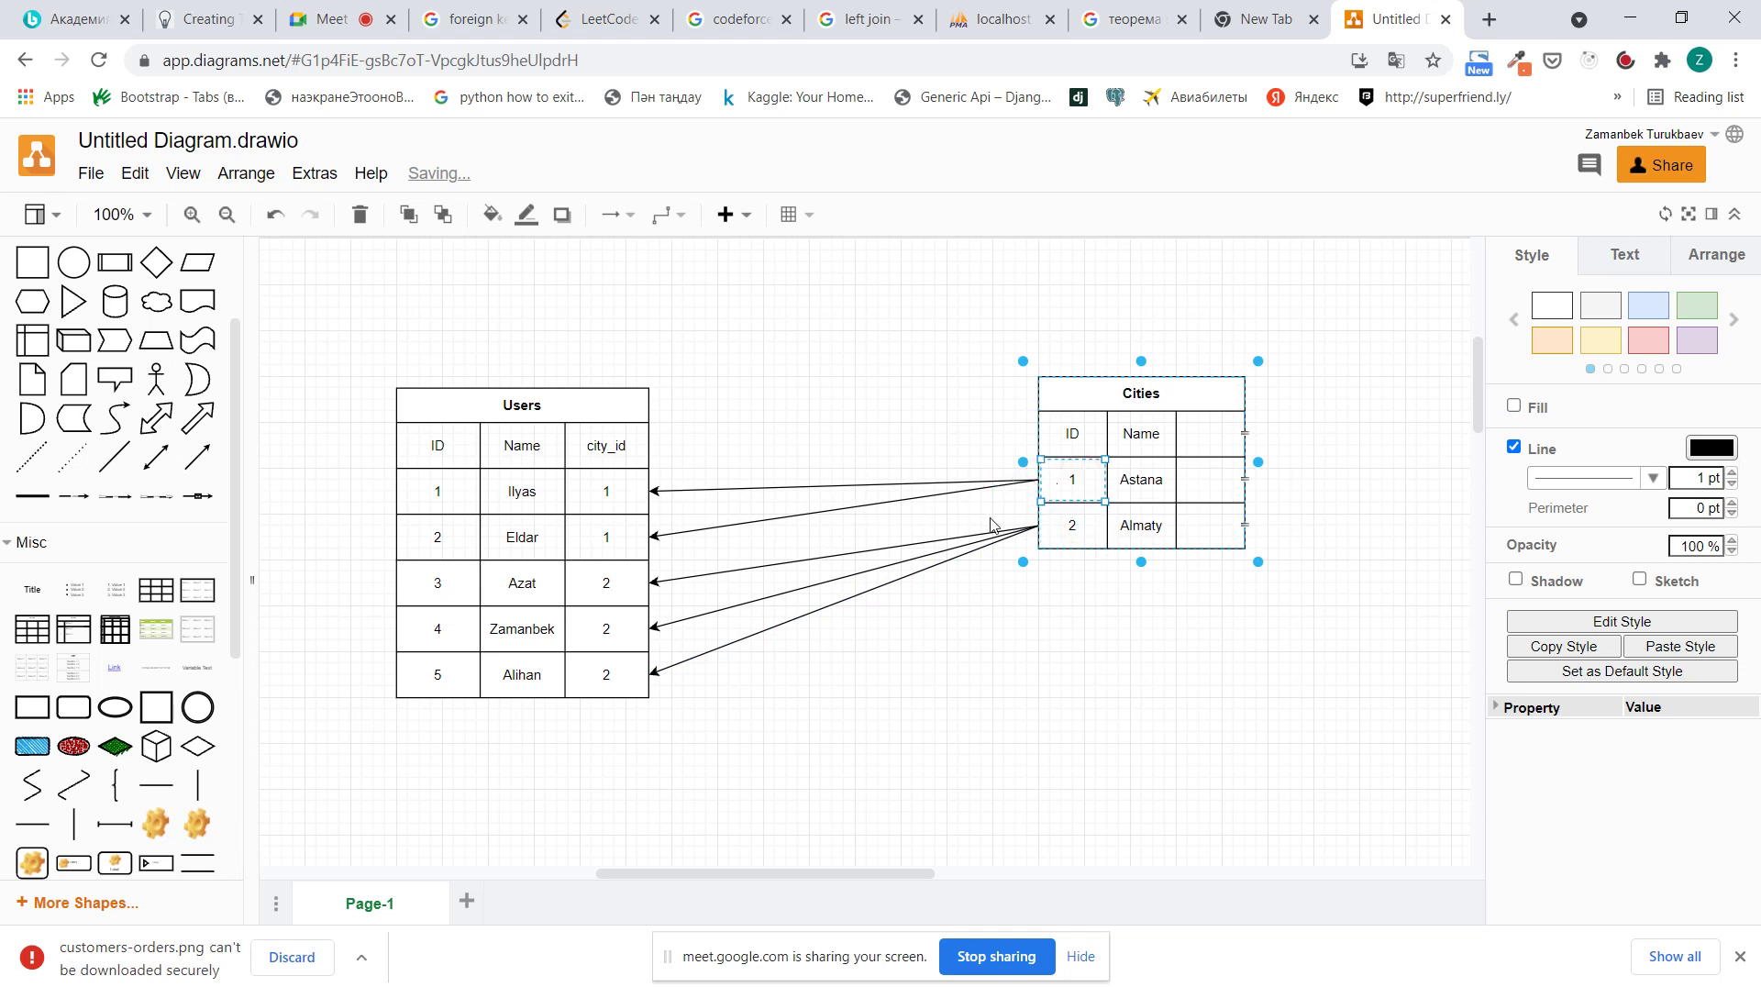
pyautogui.click(1051, 539)
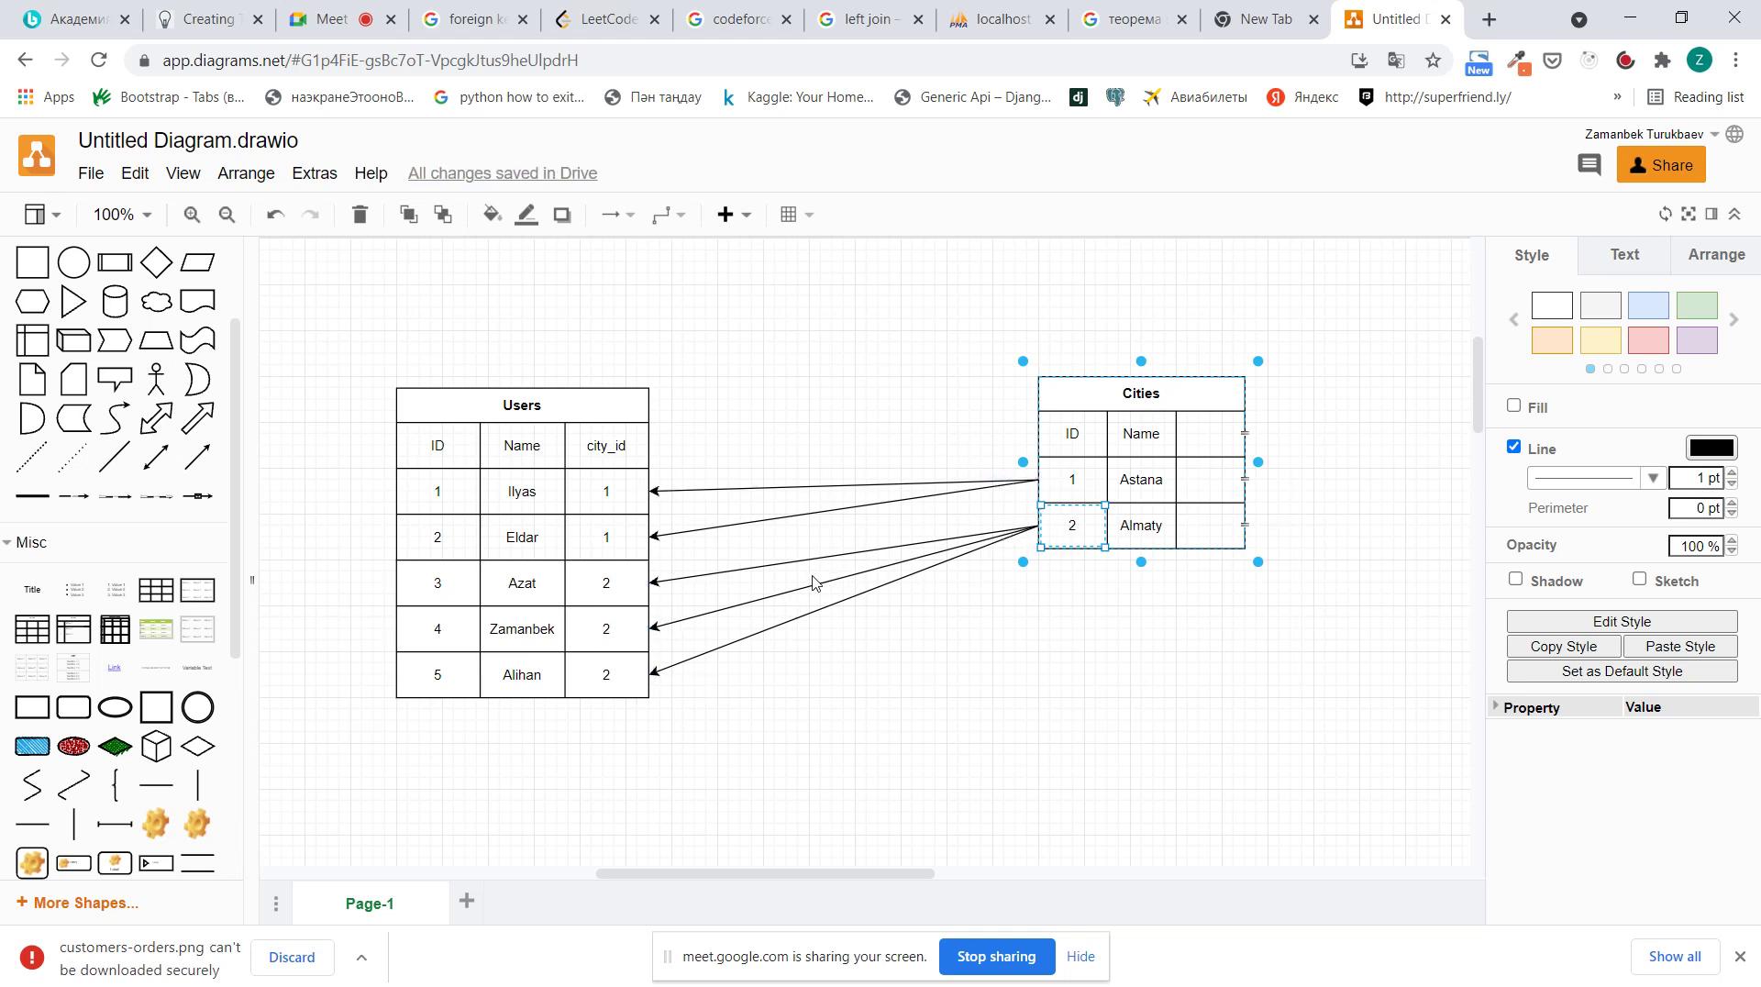
pyautogui.click(791, 523)
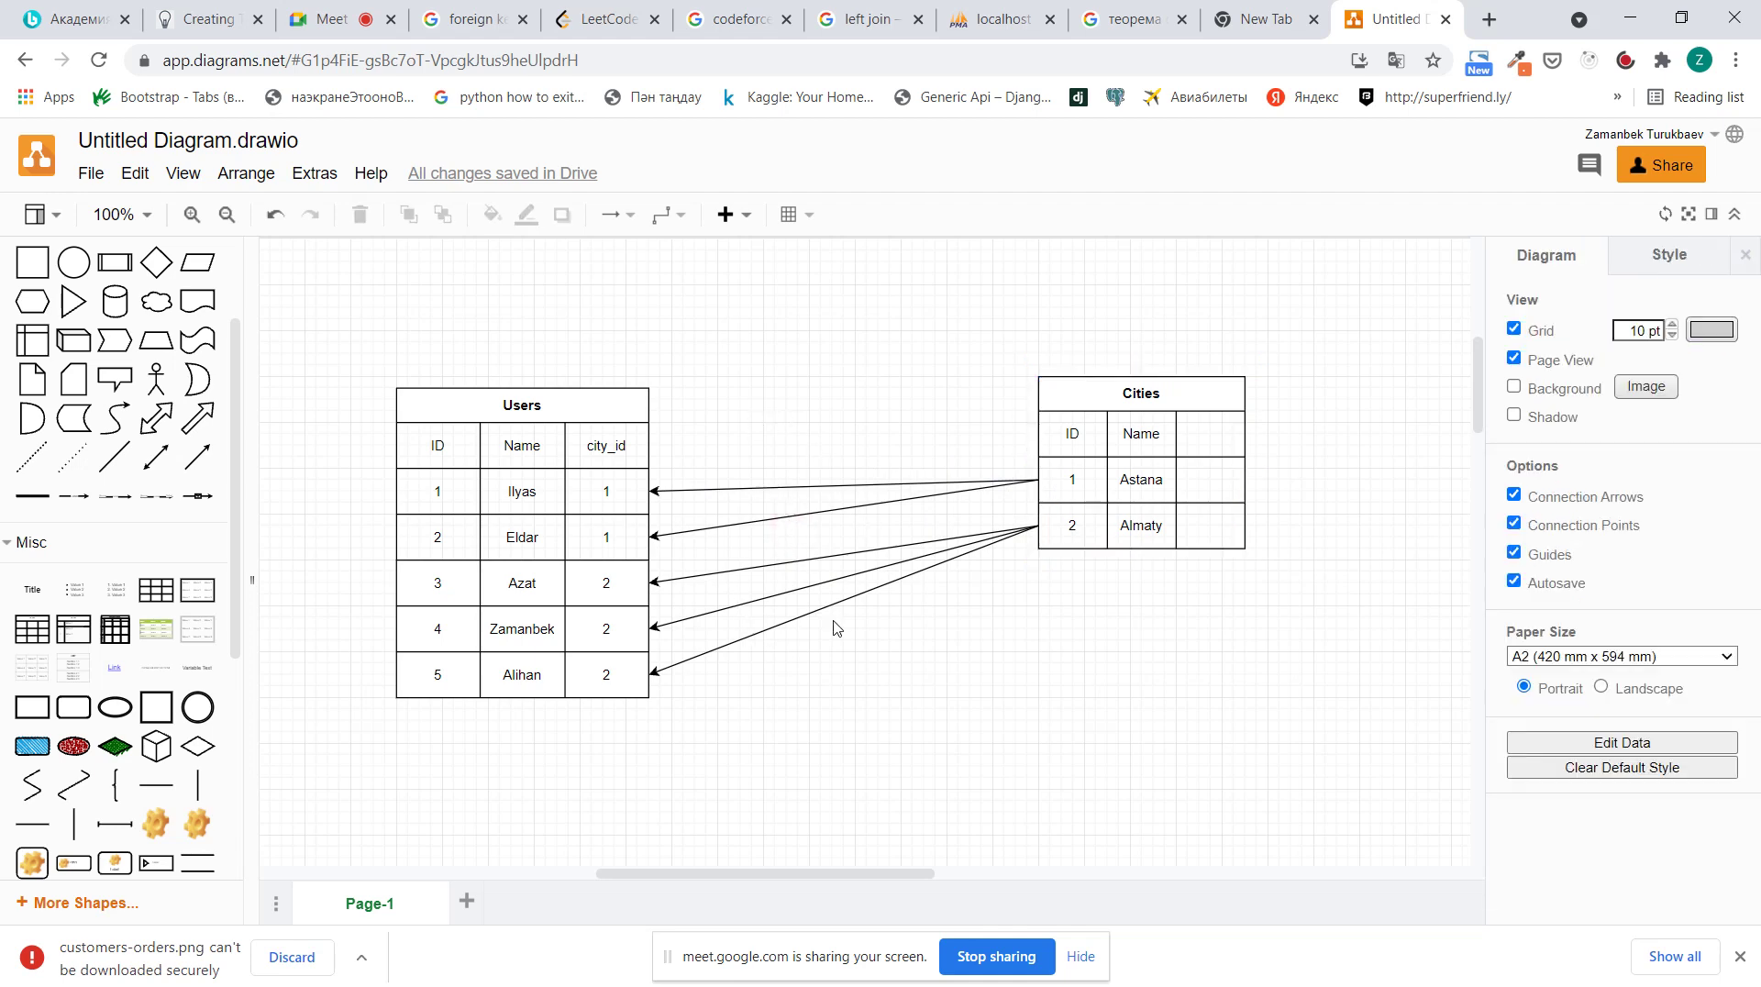
pyautogui.hotkey('alt', 'Tab')
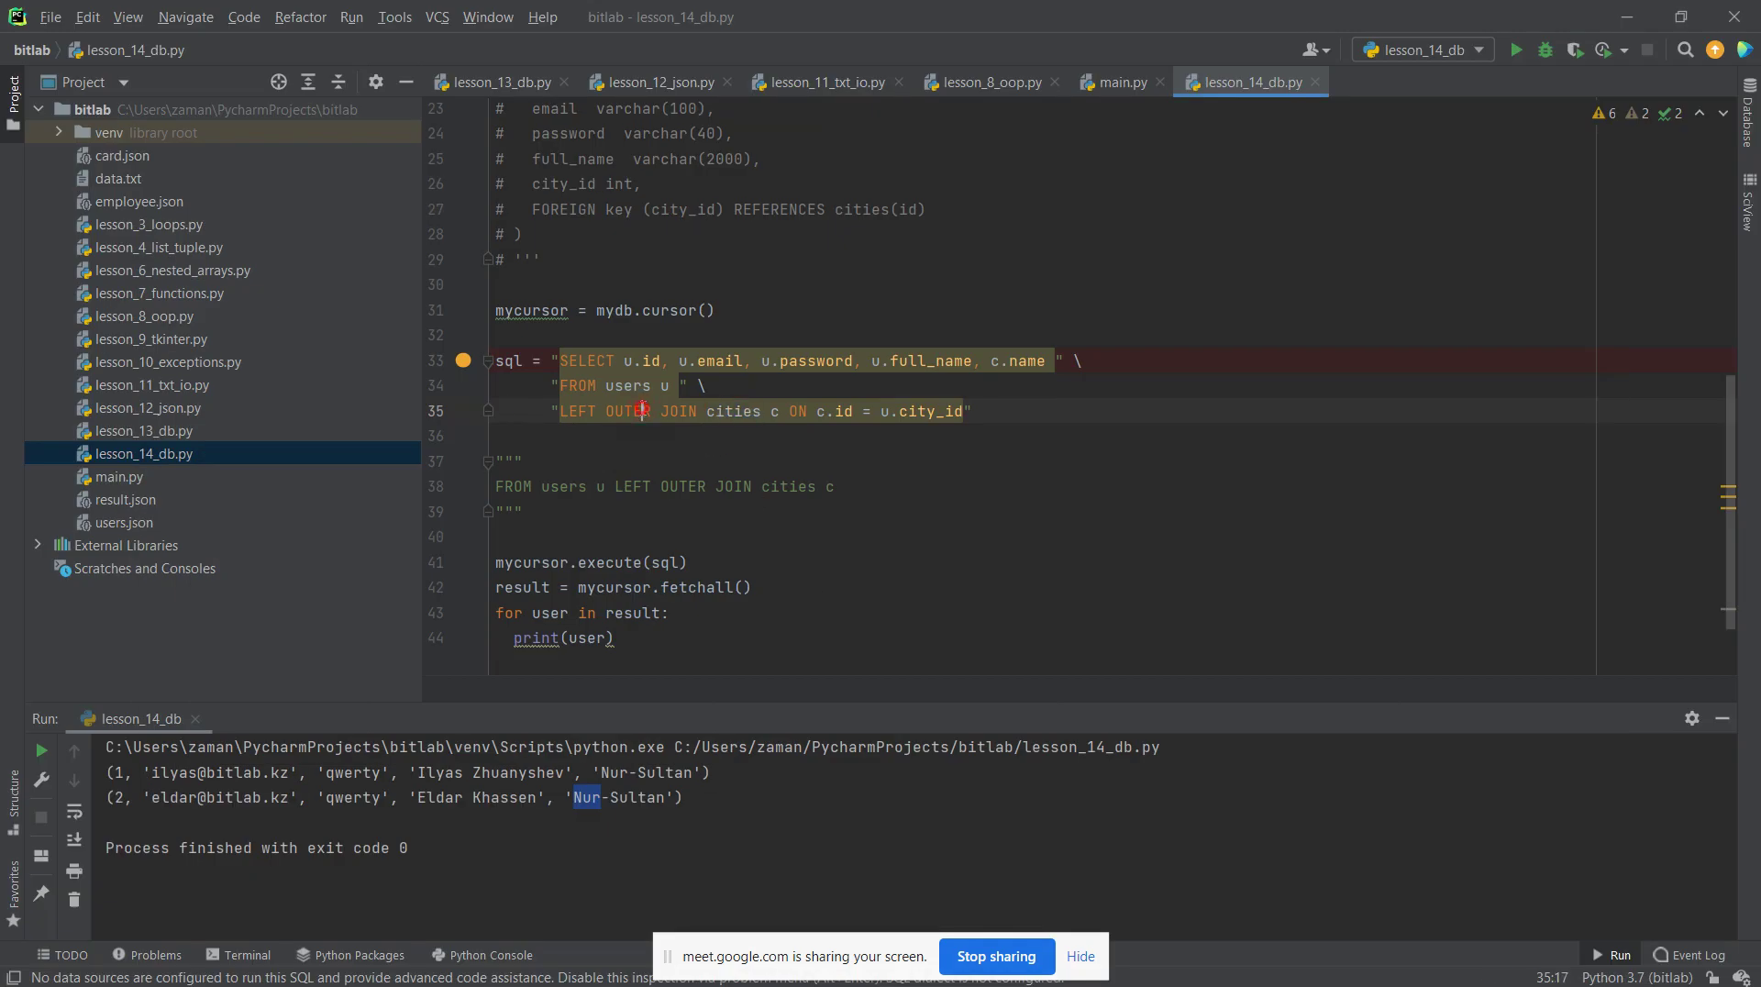
pyautogui.hotkey('alt', 'Tab')
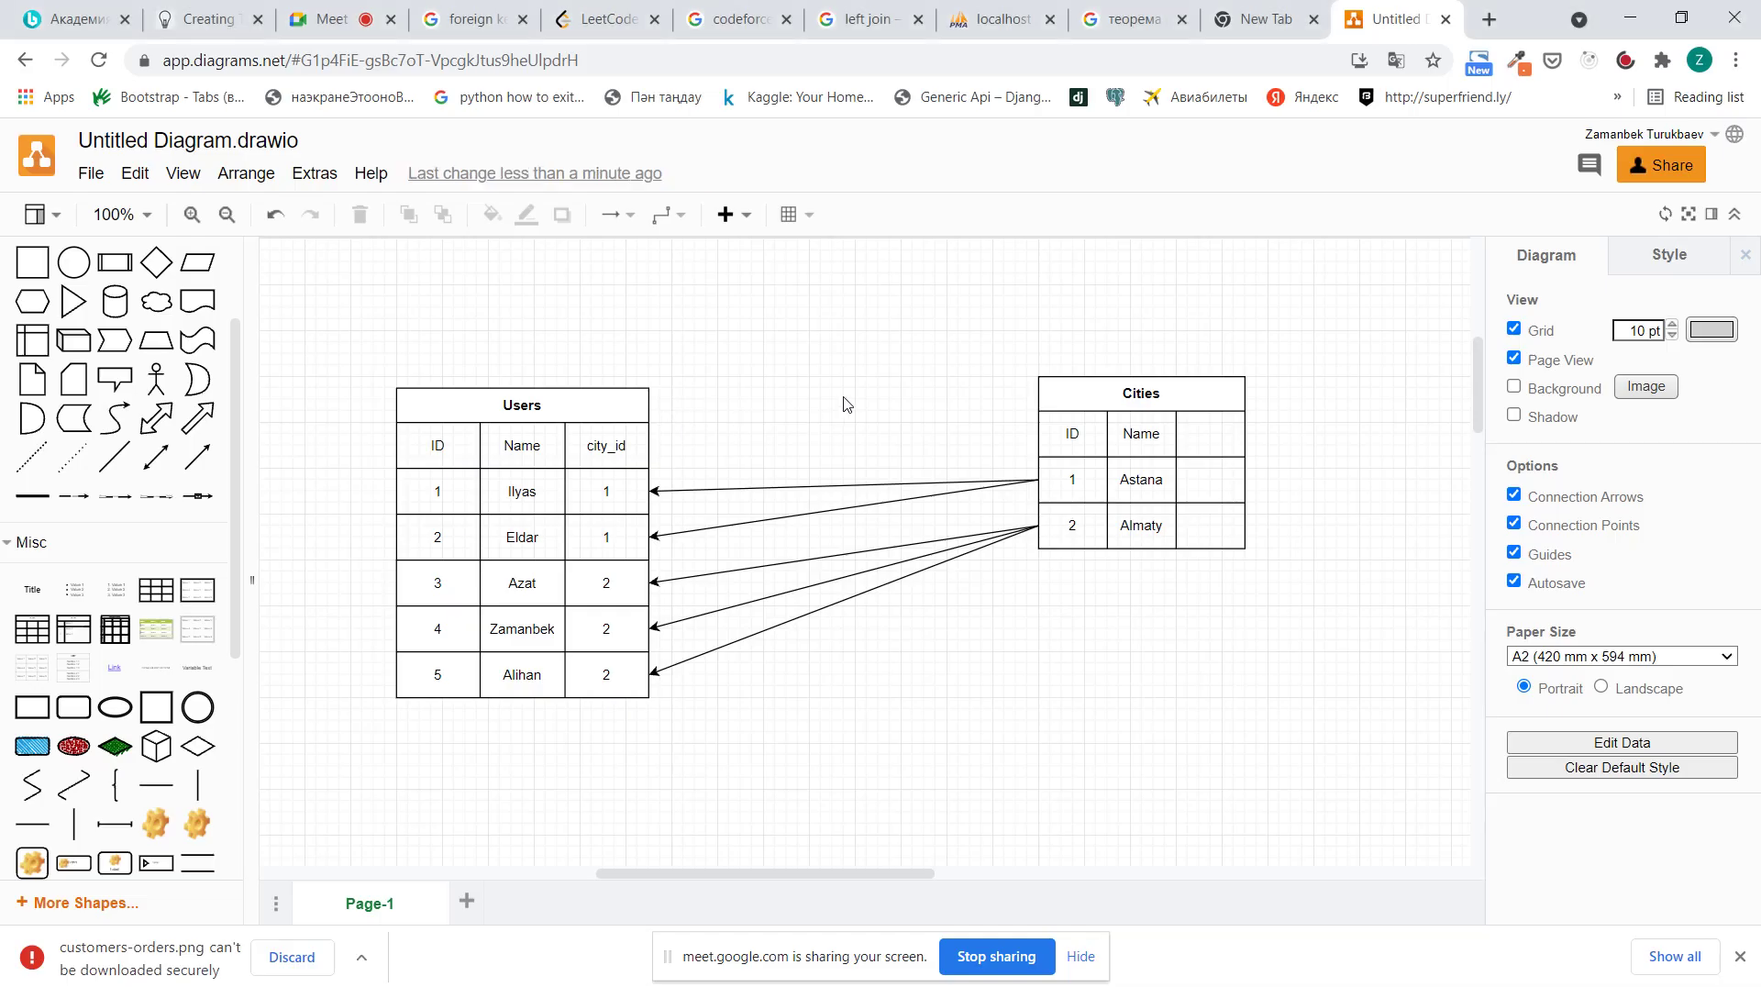
pyautogui.hotkey('alt', 'Tab')
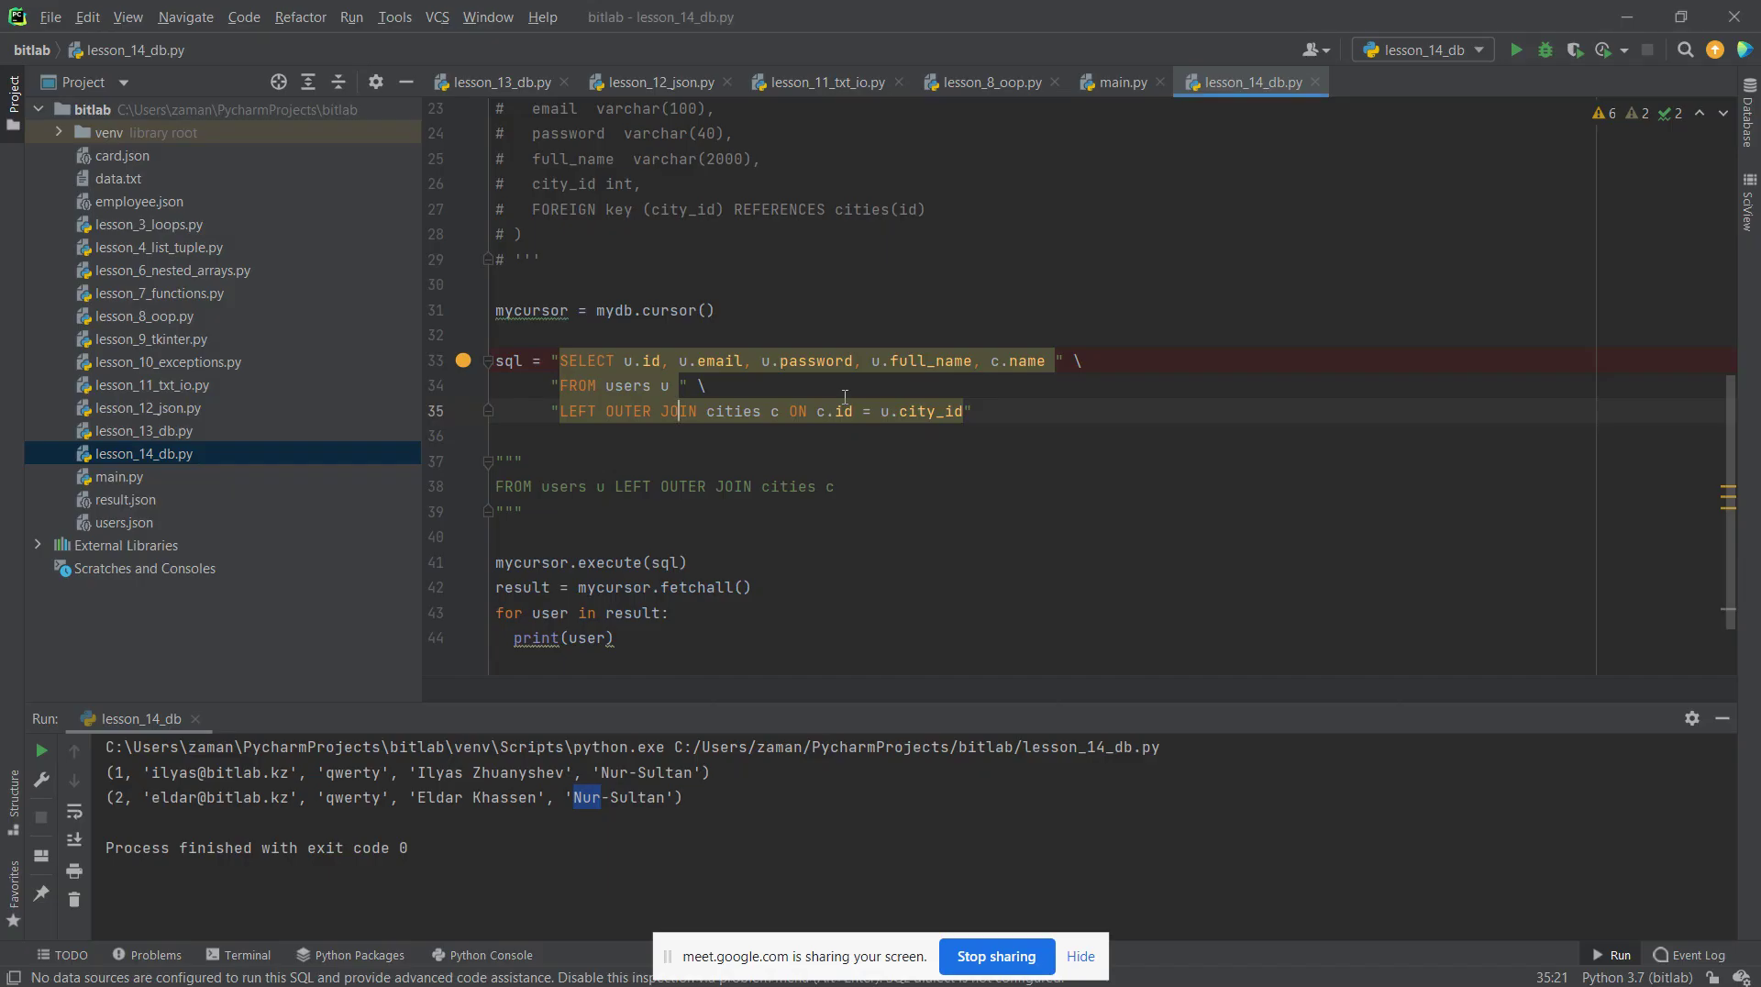
pyautogui.doubleClick(713, 409)
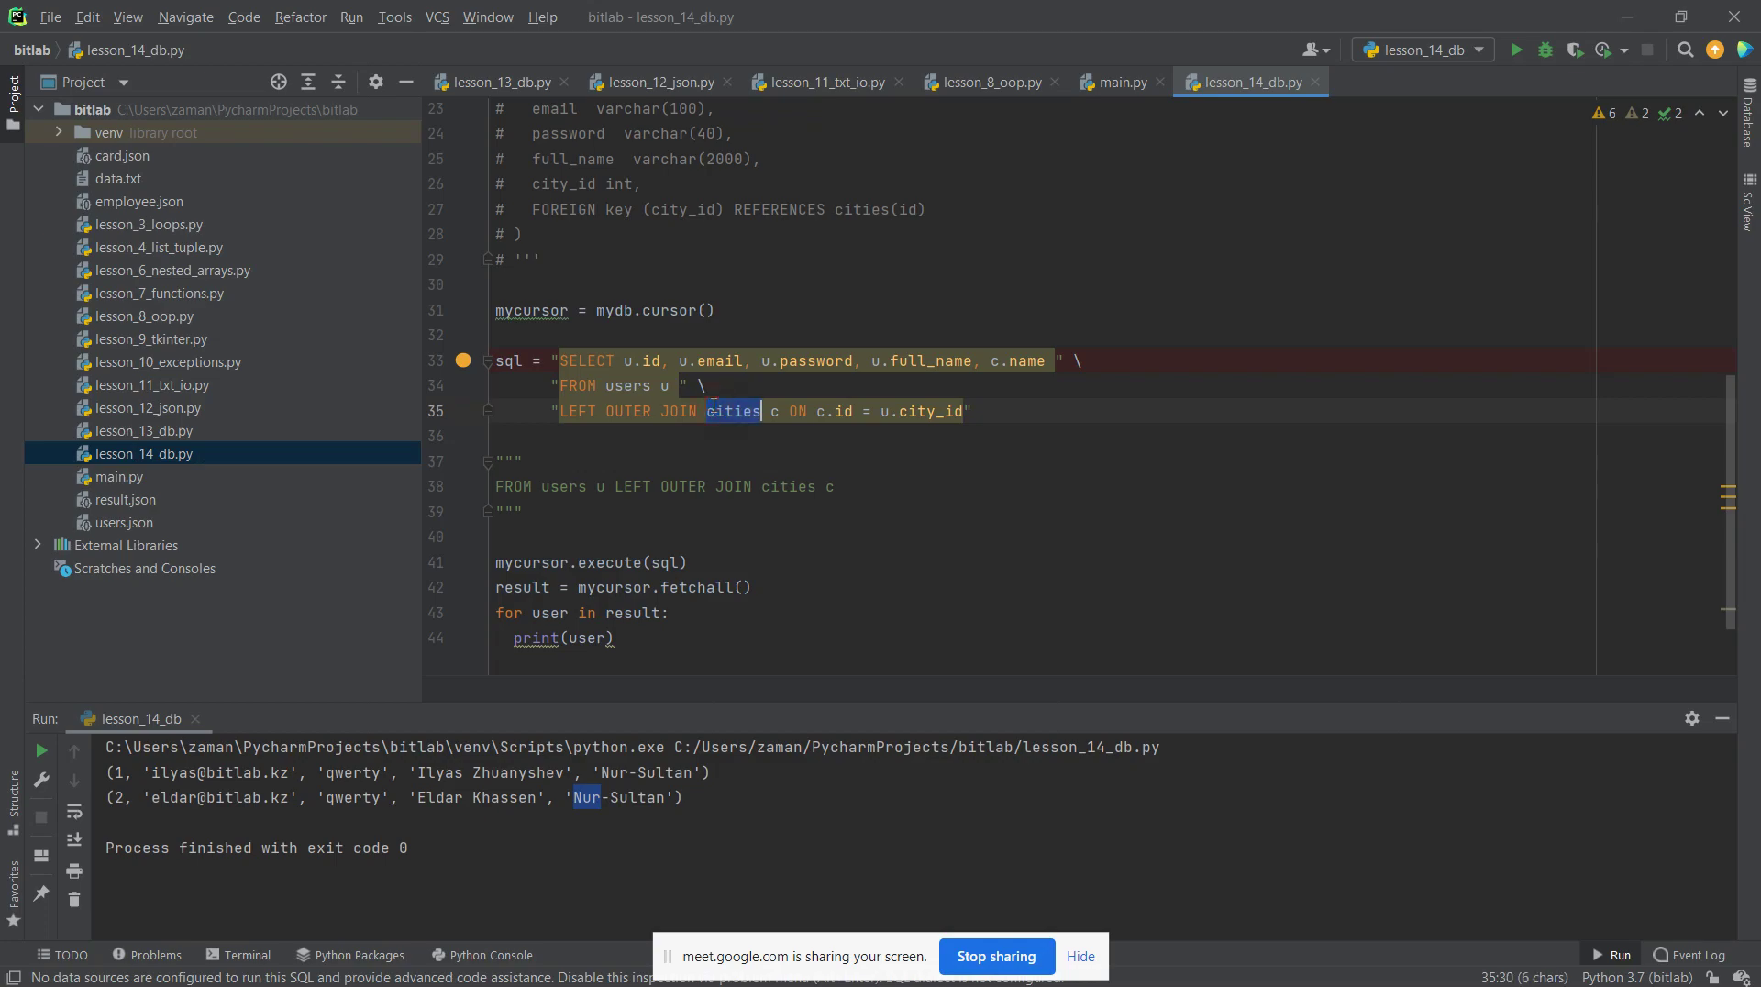
pyautogui.hotkey('alt', 'Tab')
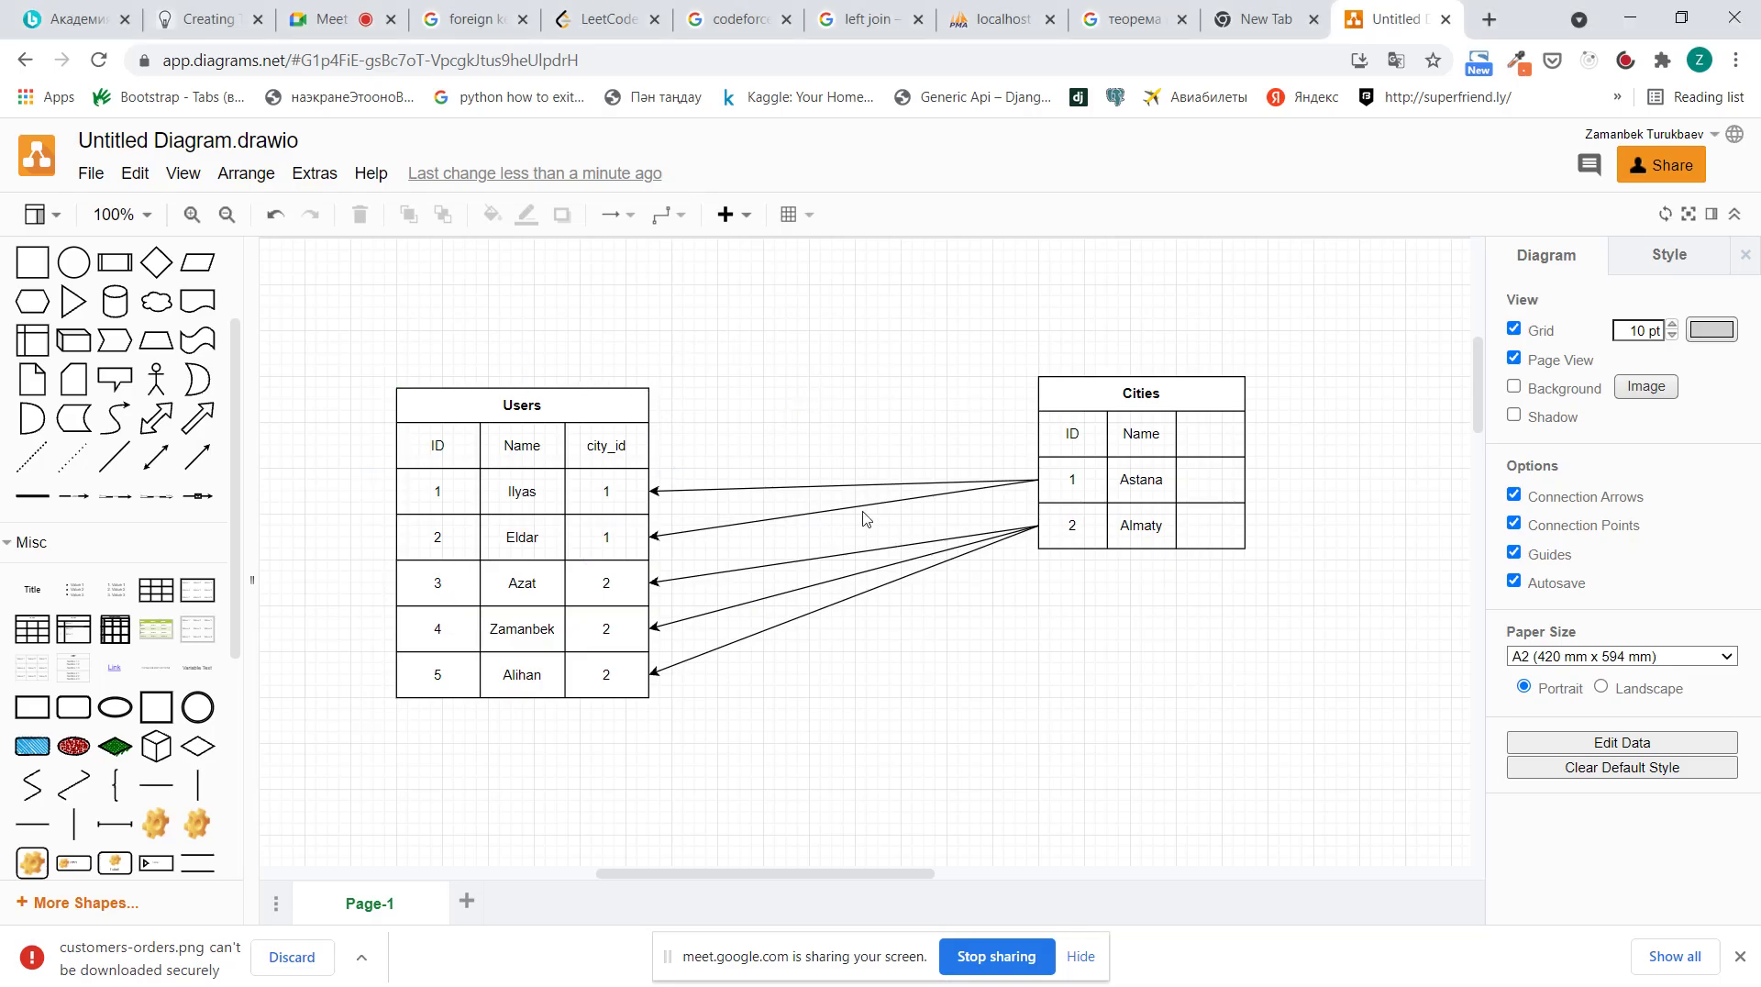
# Switch to PyCharm and examine the user fields in the SELECT clause and the FROM users clause of the query
pyautogui.hotkey('alt', 'Tab')
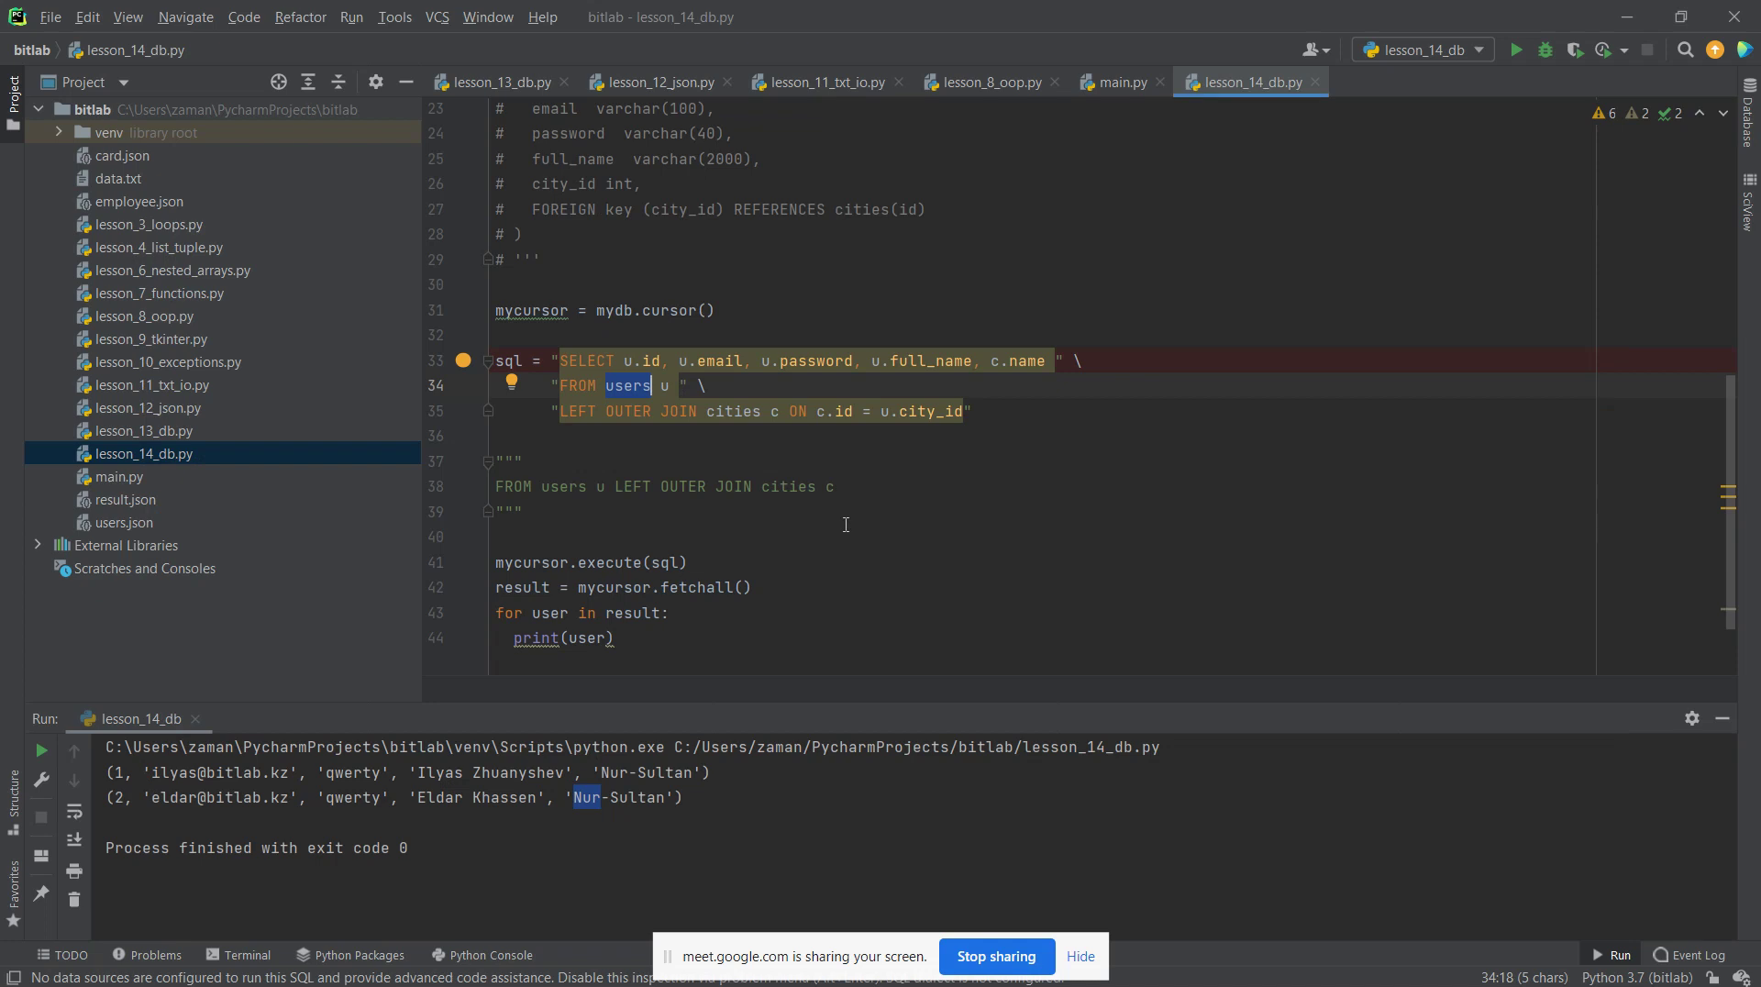
pyautogui.click(907, 379)
pyautogui.moveTo(624, 361); pyautogui.dragTo(741, 361)
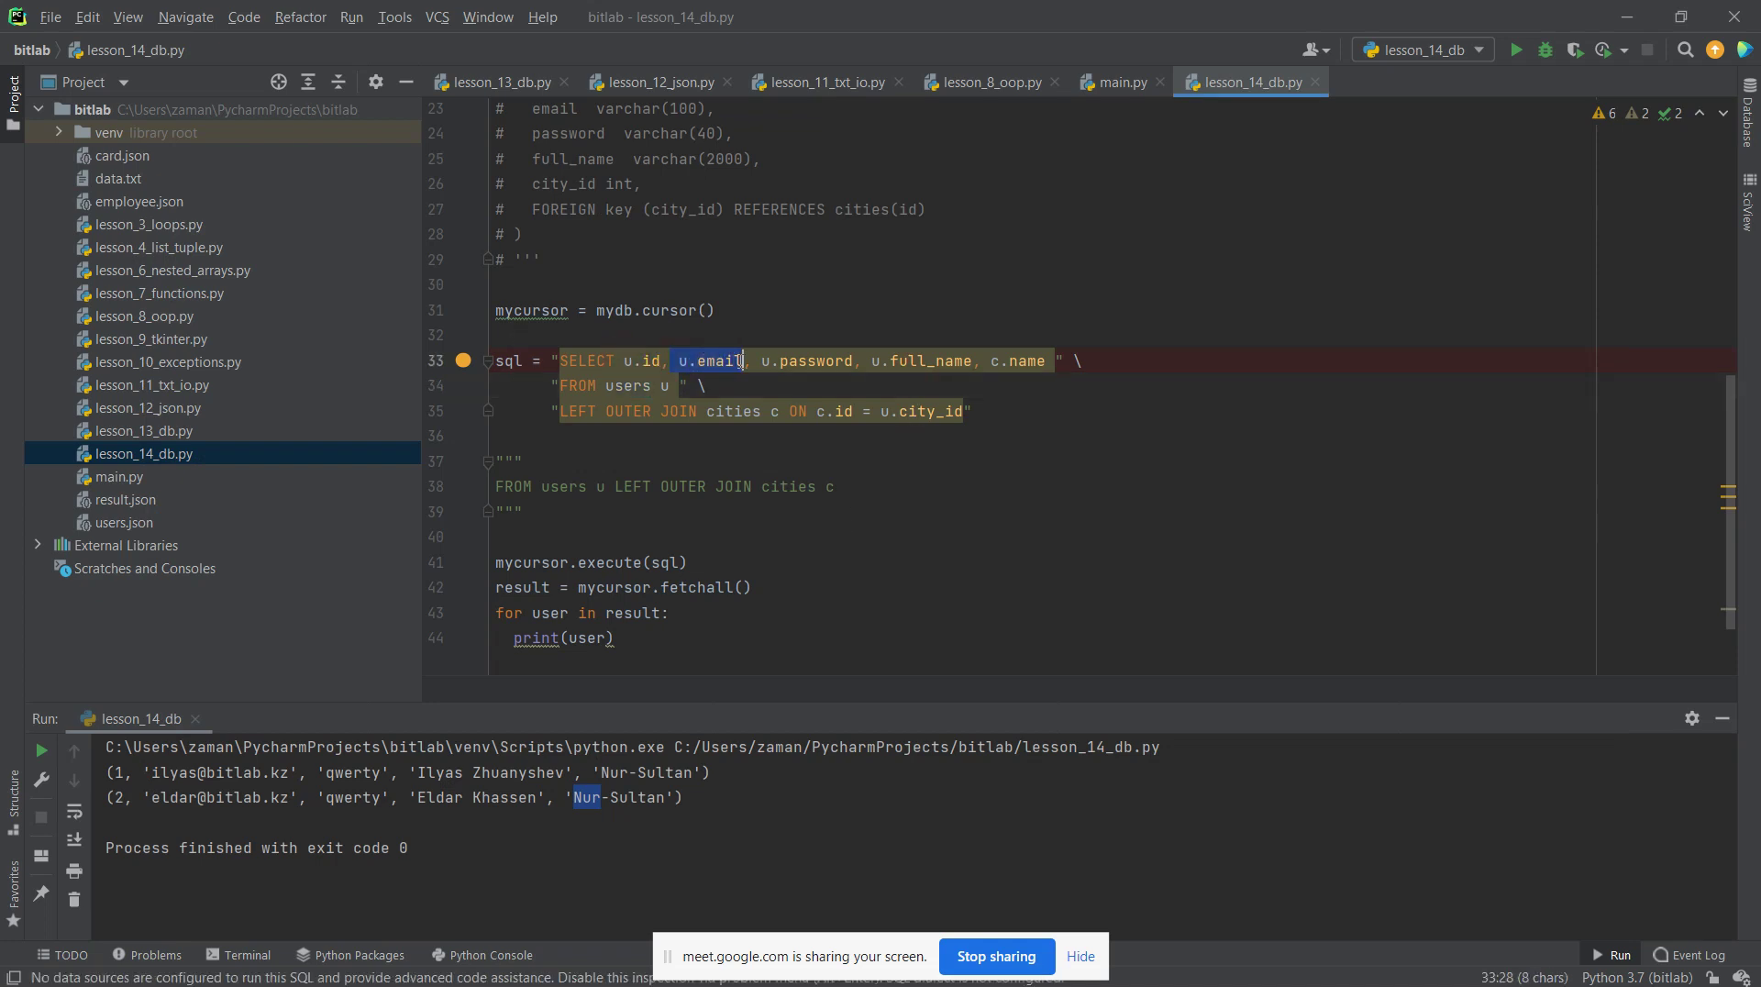
pyautogui.doubleClick(585, 363)
pyautogui.doubleClick(584, 388)
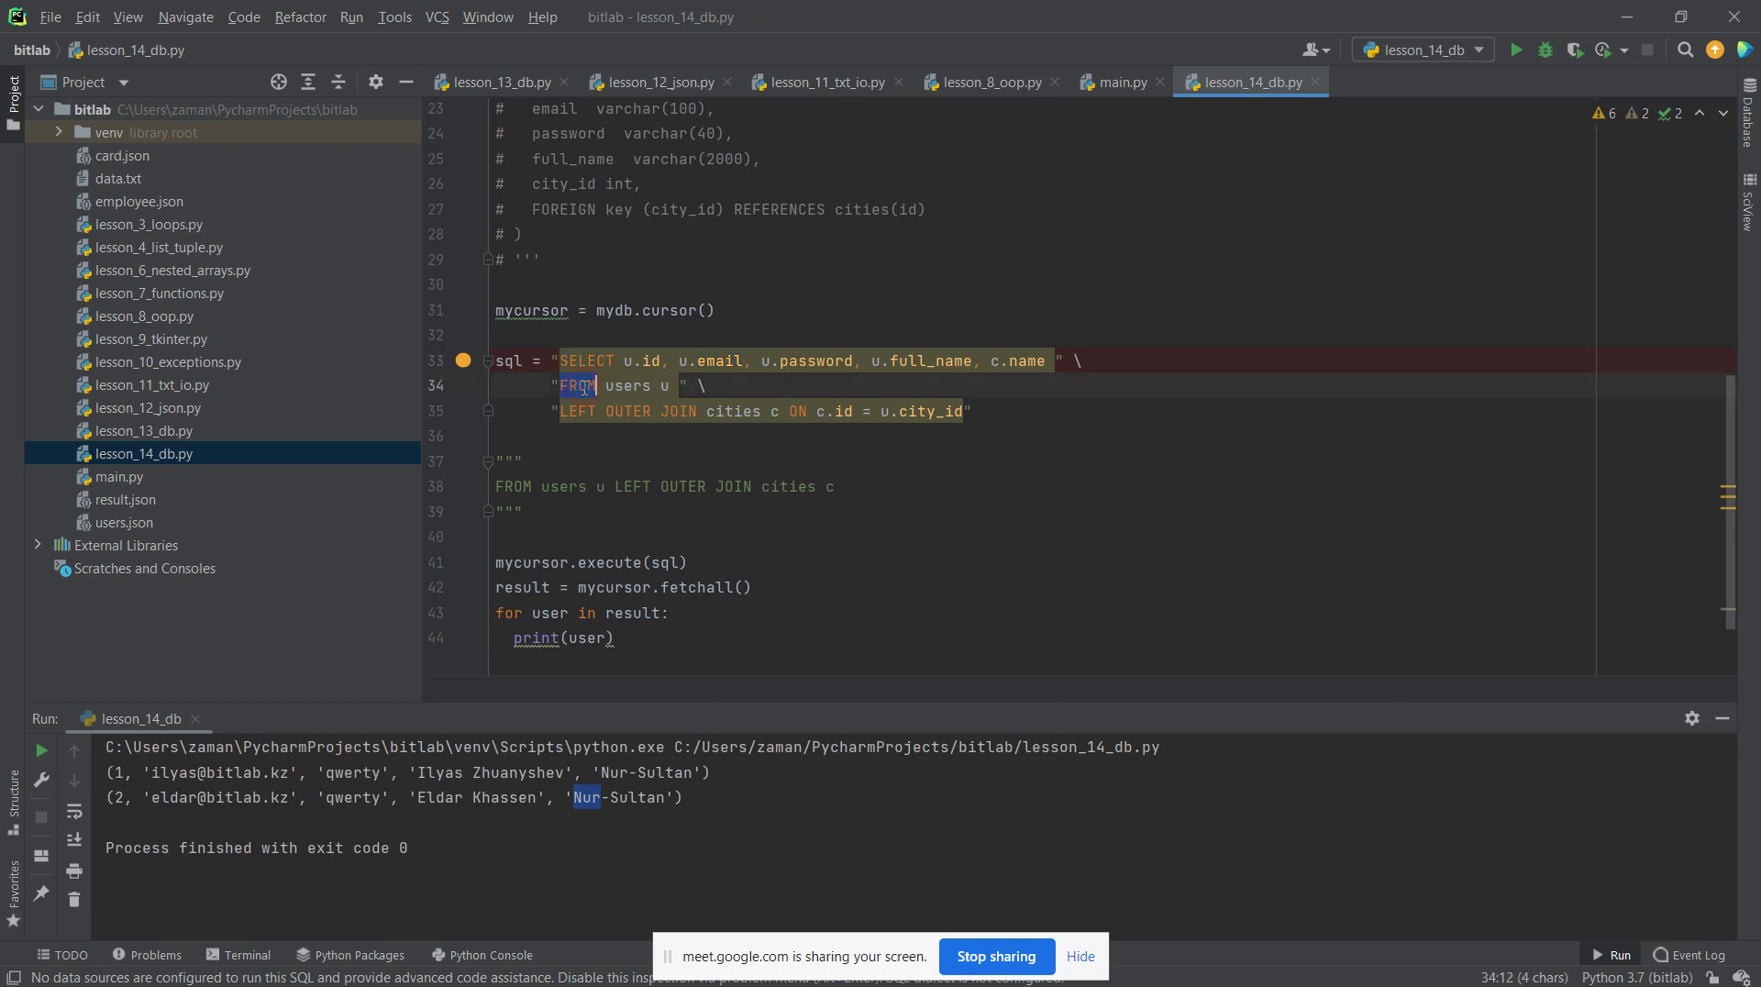
# Add the loop header "for user in users:" on its own line below the SQL query, leaving blank lines above it
pyautogui.click(556, 434)
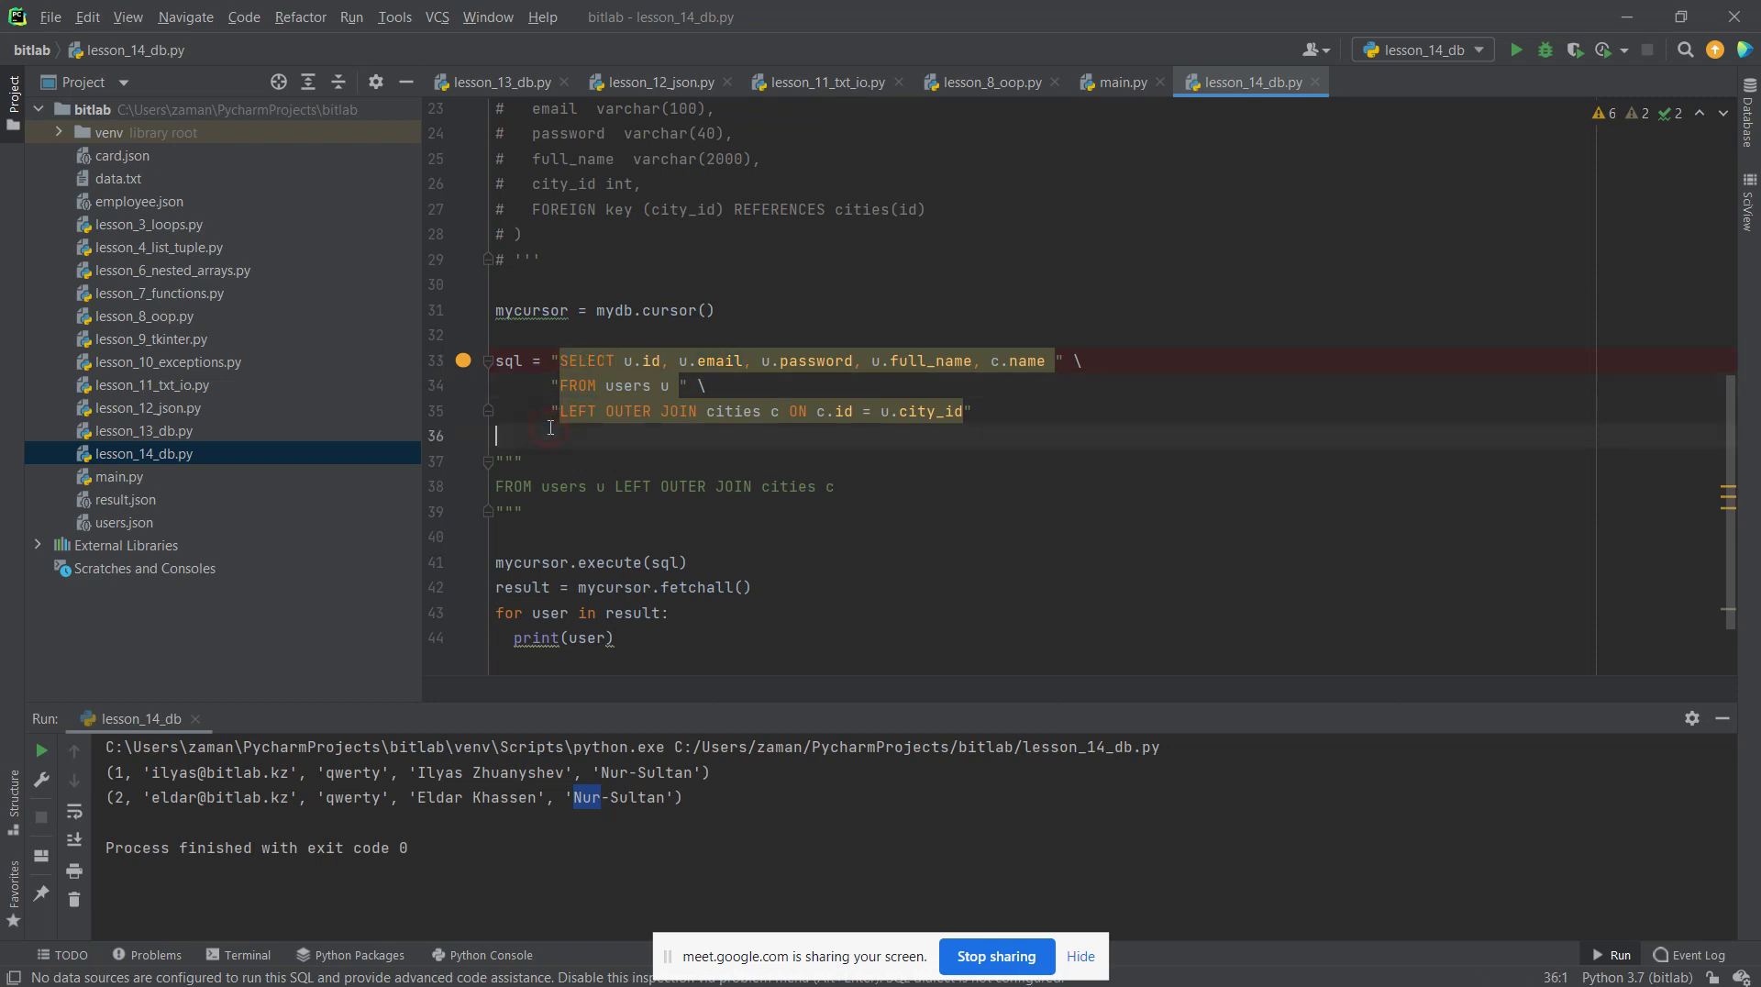
pyautogui.press('Return')
pyautogui.press('Return')
pyautogui.write('for user in')
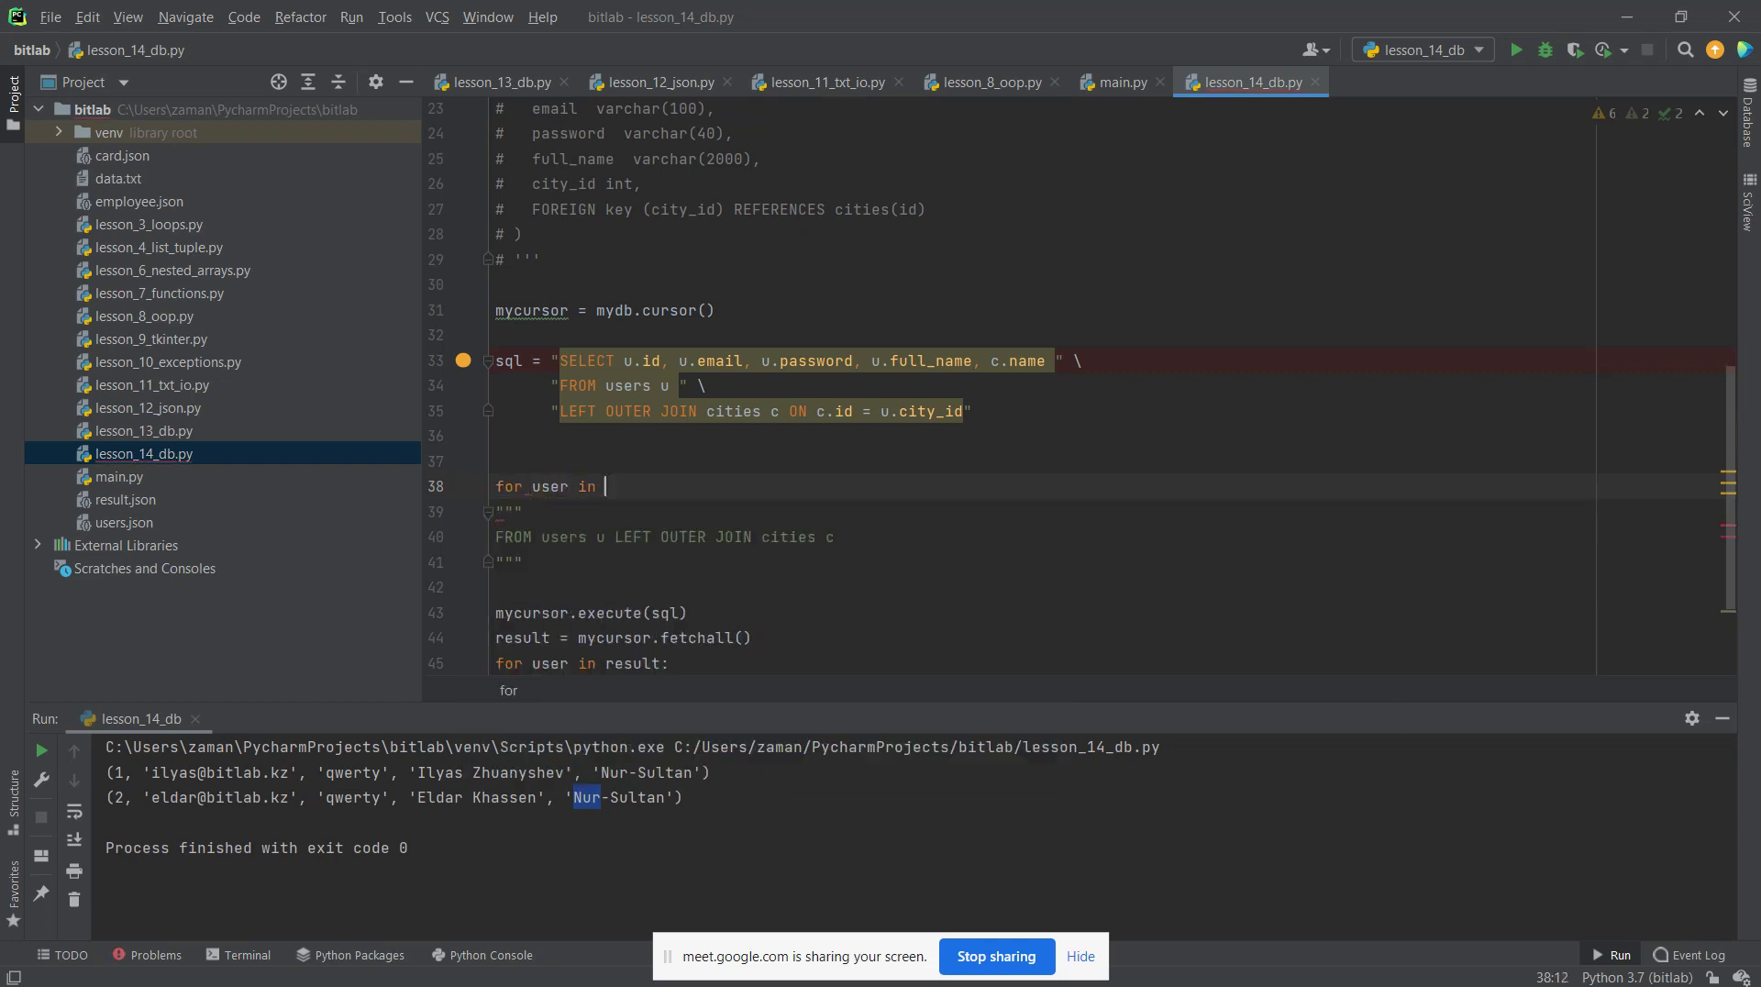
pyautogui.write(' us')
pyautogui.press('BackSpace')
pyautogui.write('user in users:')
pyautogui.press('Return')
# Write the loop body as "return u.id, u,emal, u.password, u.full_name", copying the last two fields from the SELECT clause
pyautogui.write('retur')
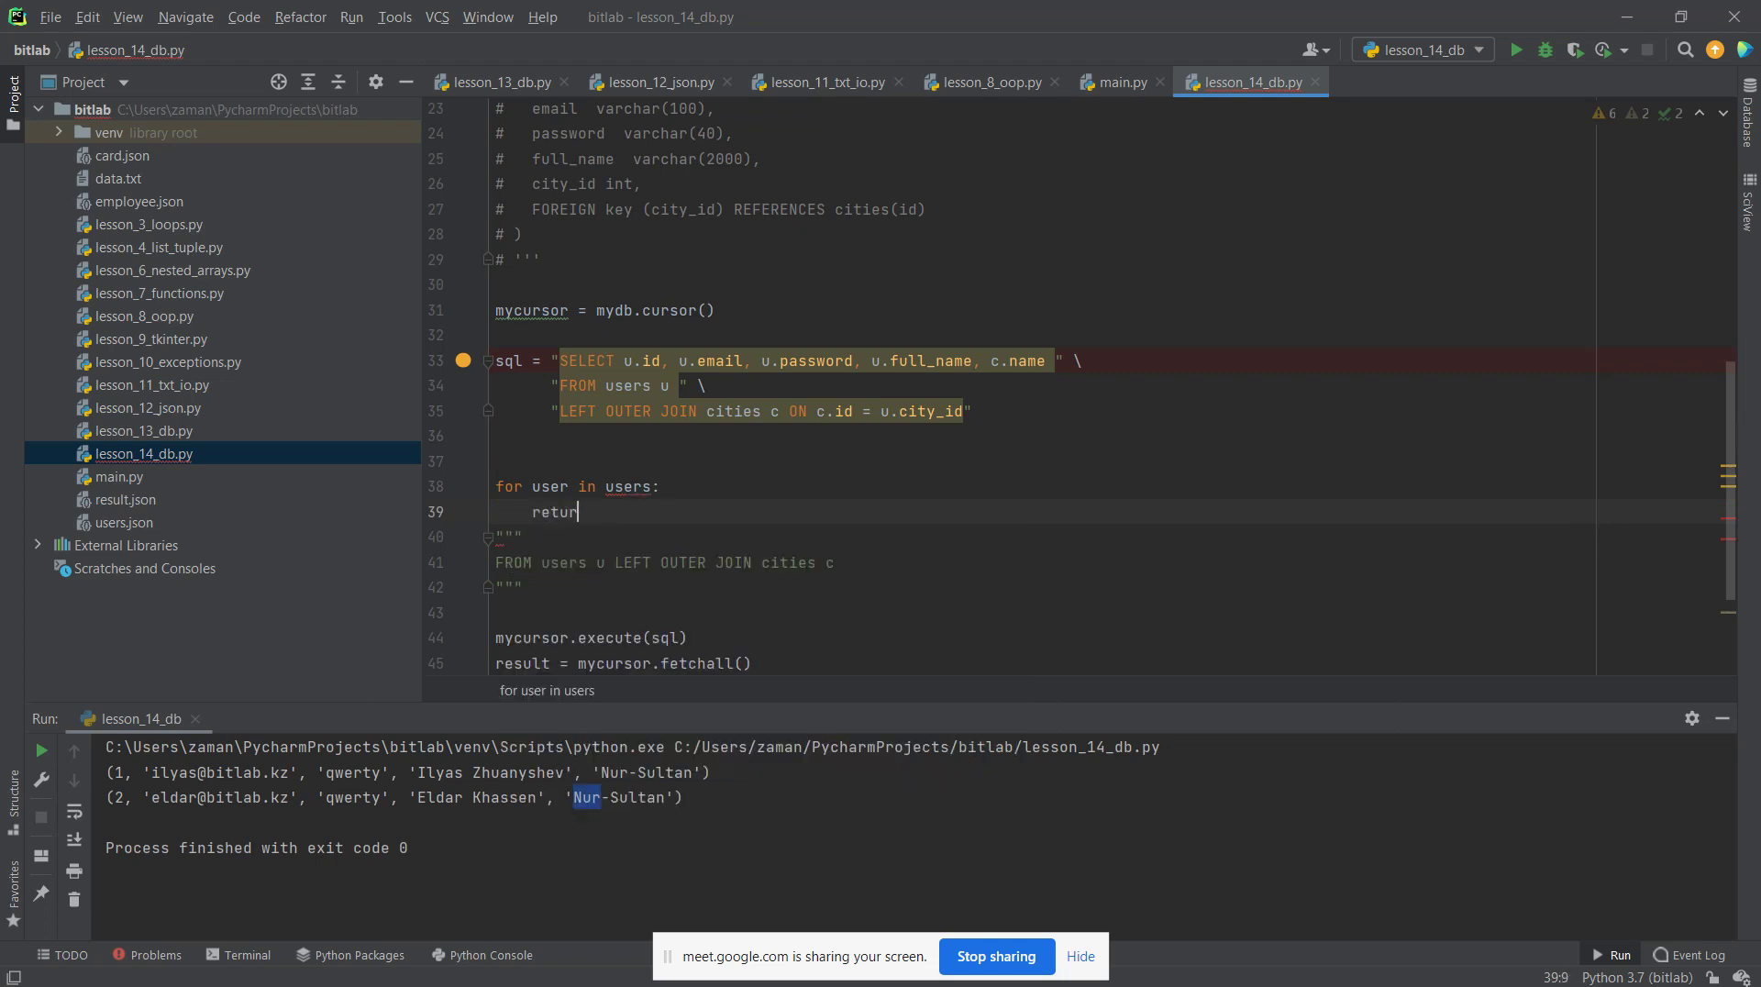
pyautogui.write('n u.id, u,emal')
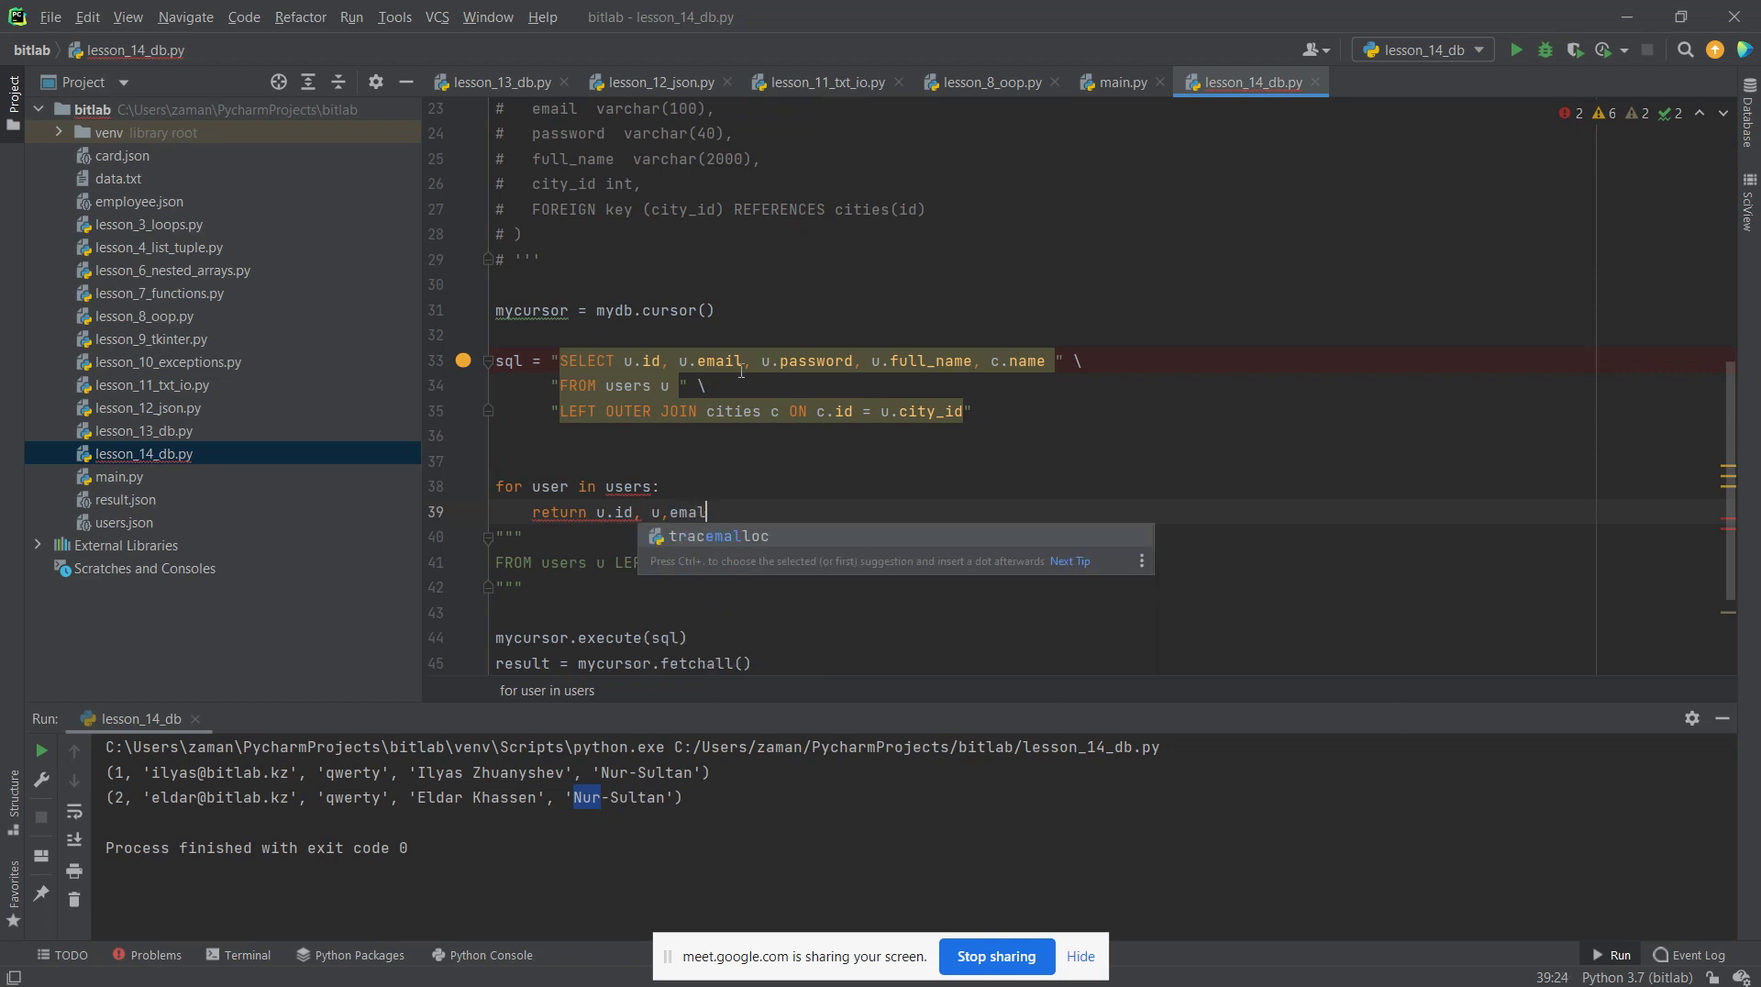
pyautogui.moveTo(972, 362); pyautogui.dragTo(762, 361)
pyautogui.hotkey('ctrl', 'c')
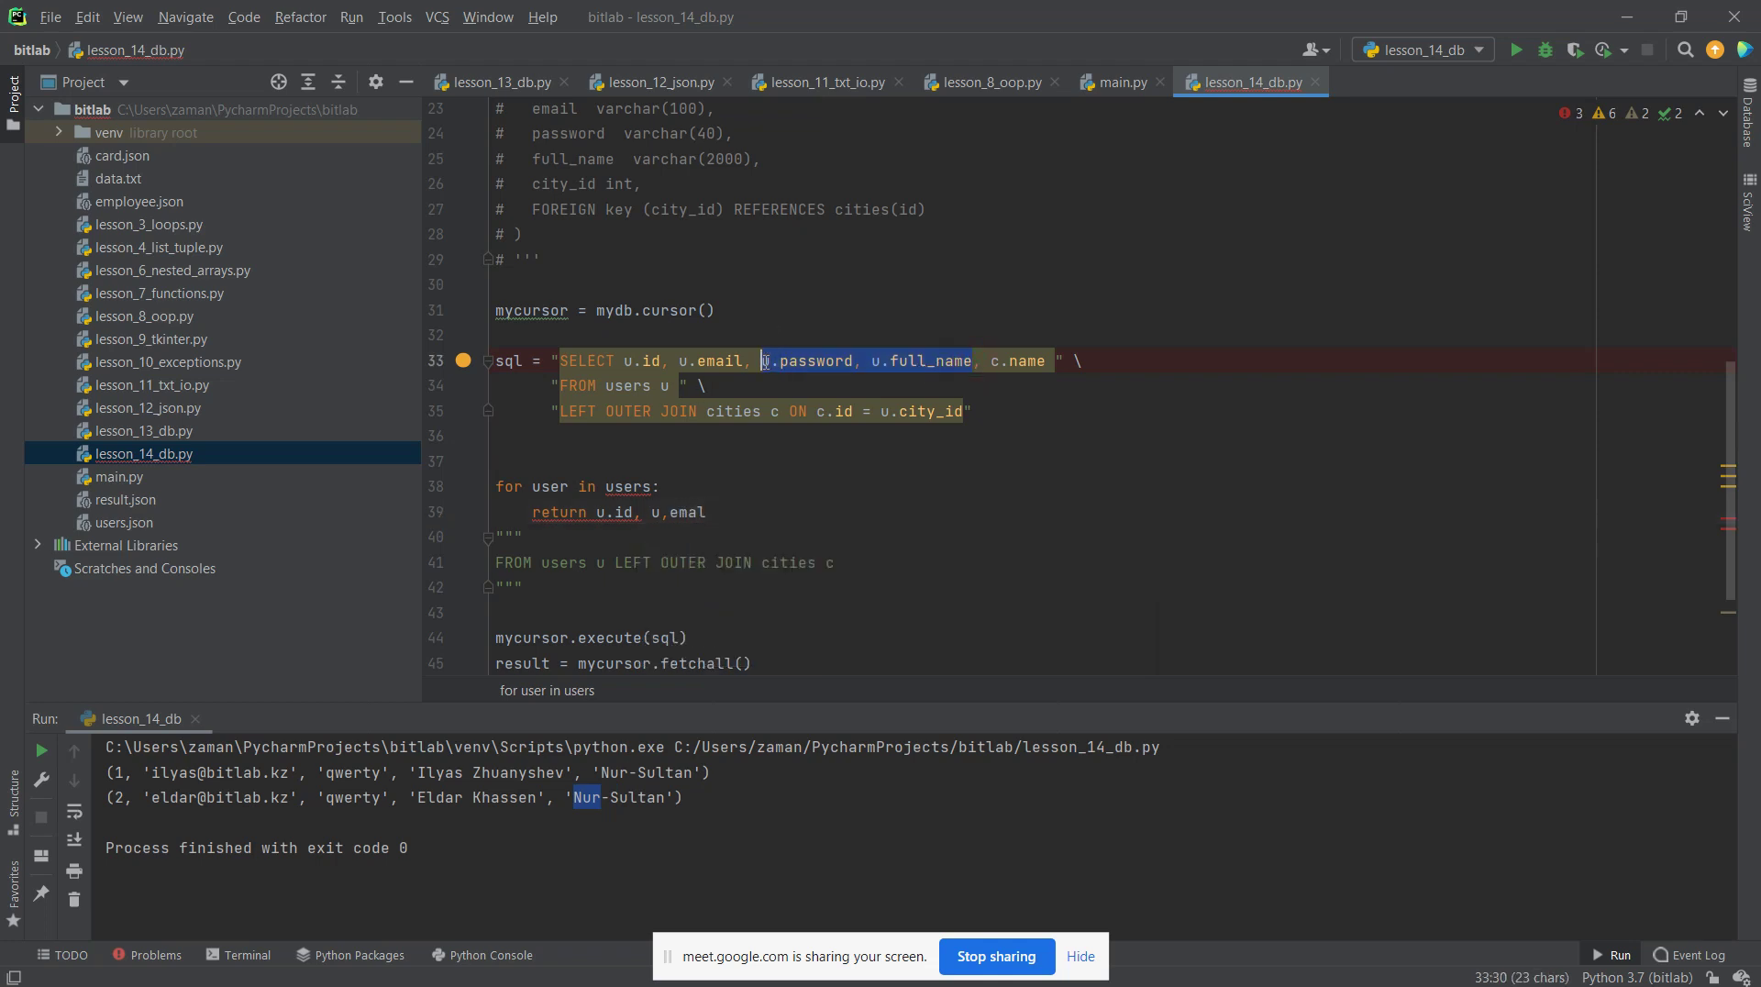
pyautogui.click(774, 502)
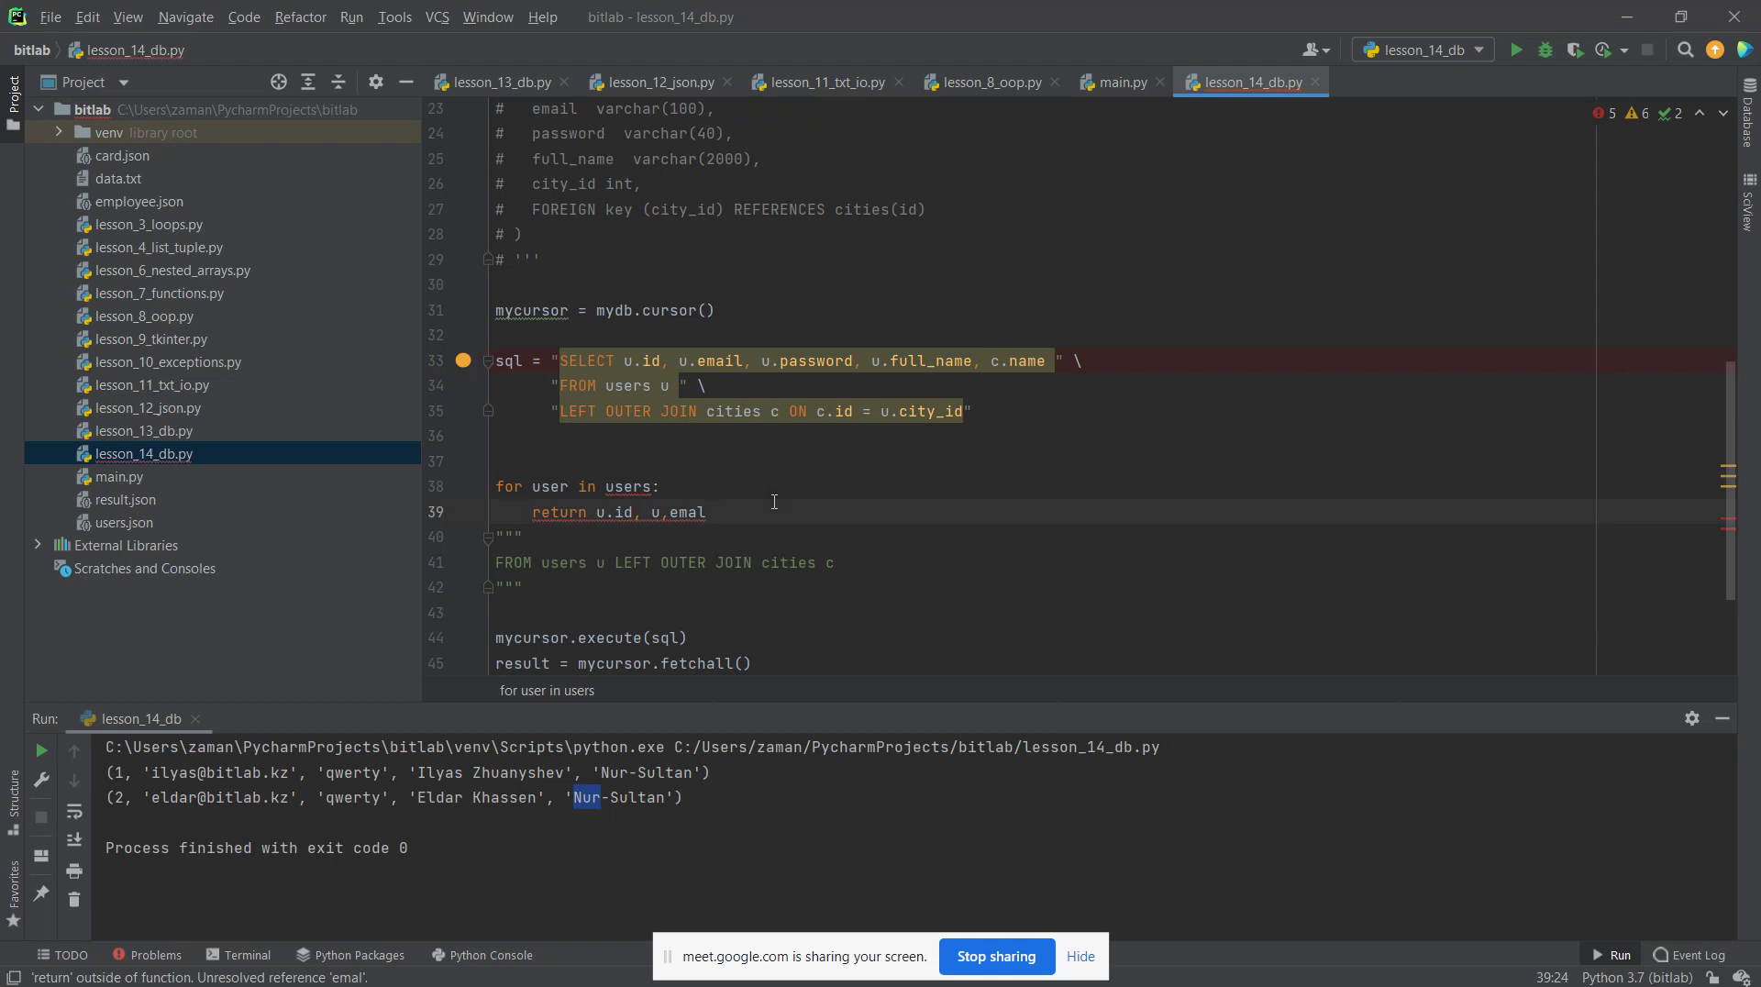
pyautogui.write(',')
pyautogui.hotkey('ctrl', 'v')
# Review the query's SELECT and FROM lines against the example loop, checking for the browser diagram and returning to PyCharm
pyautogui.click(598, 511)
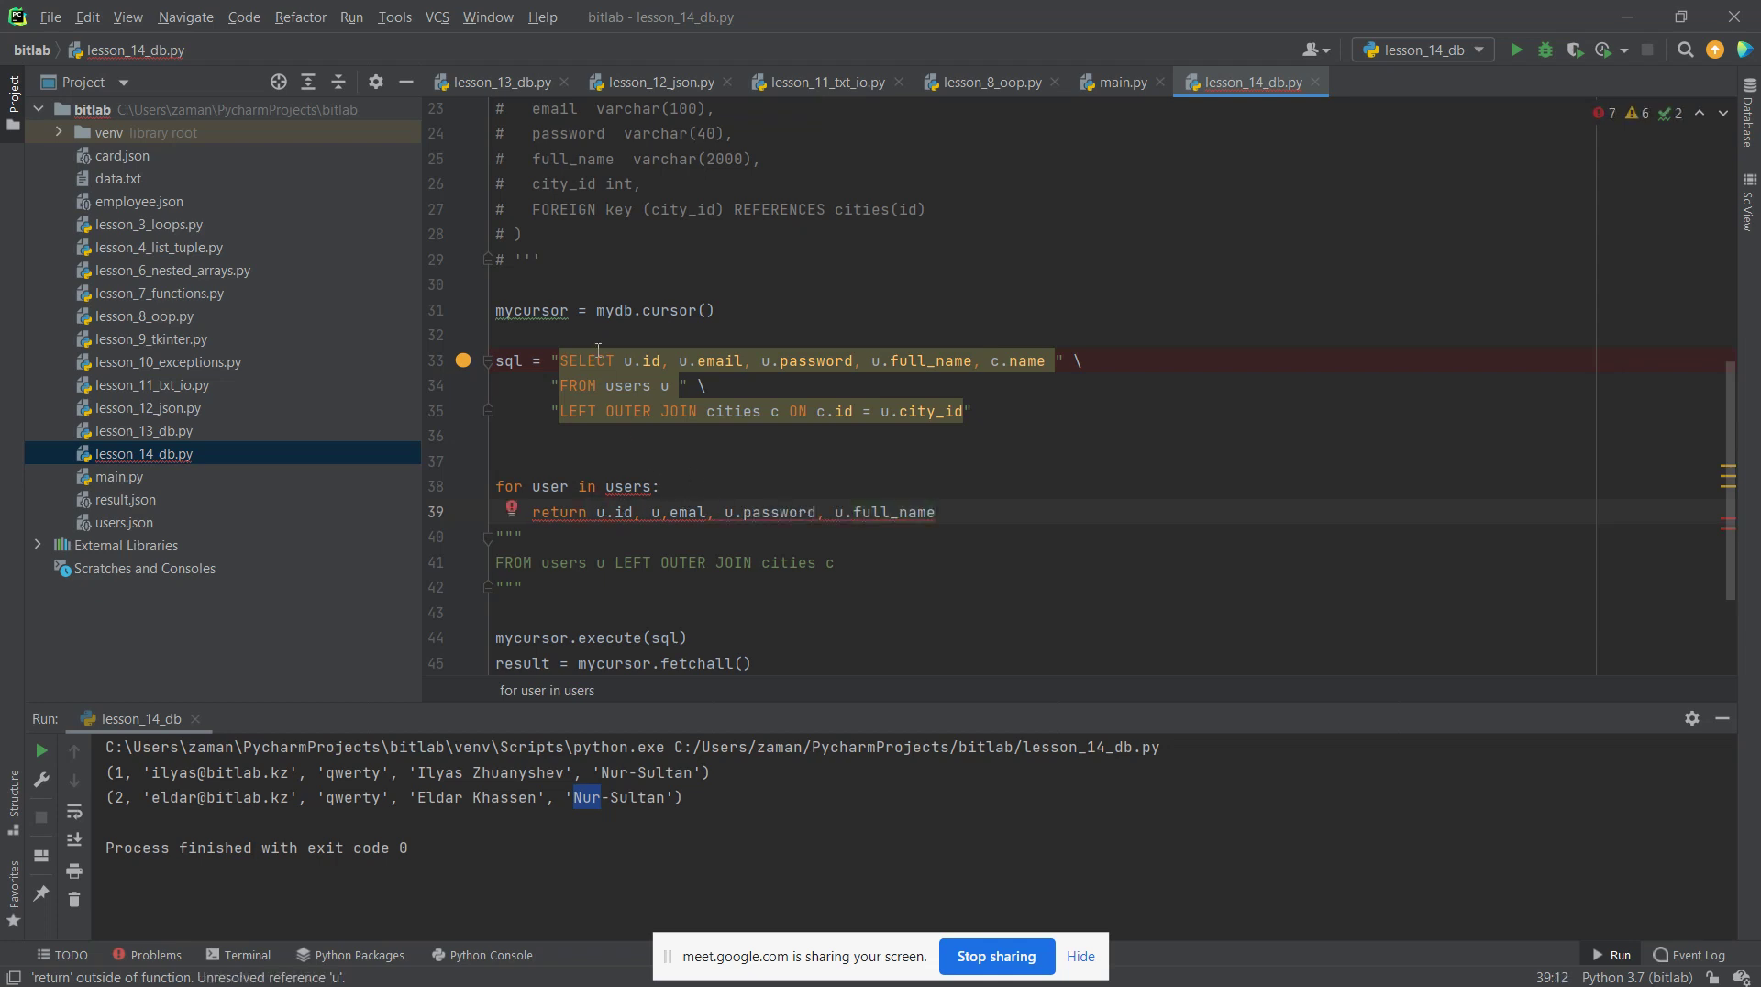
pyautogui.moveTo(567, 360); pyautogui.dragTo(881, 380)
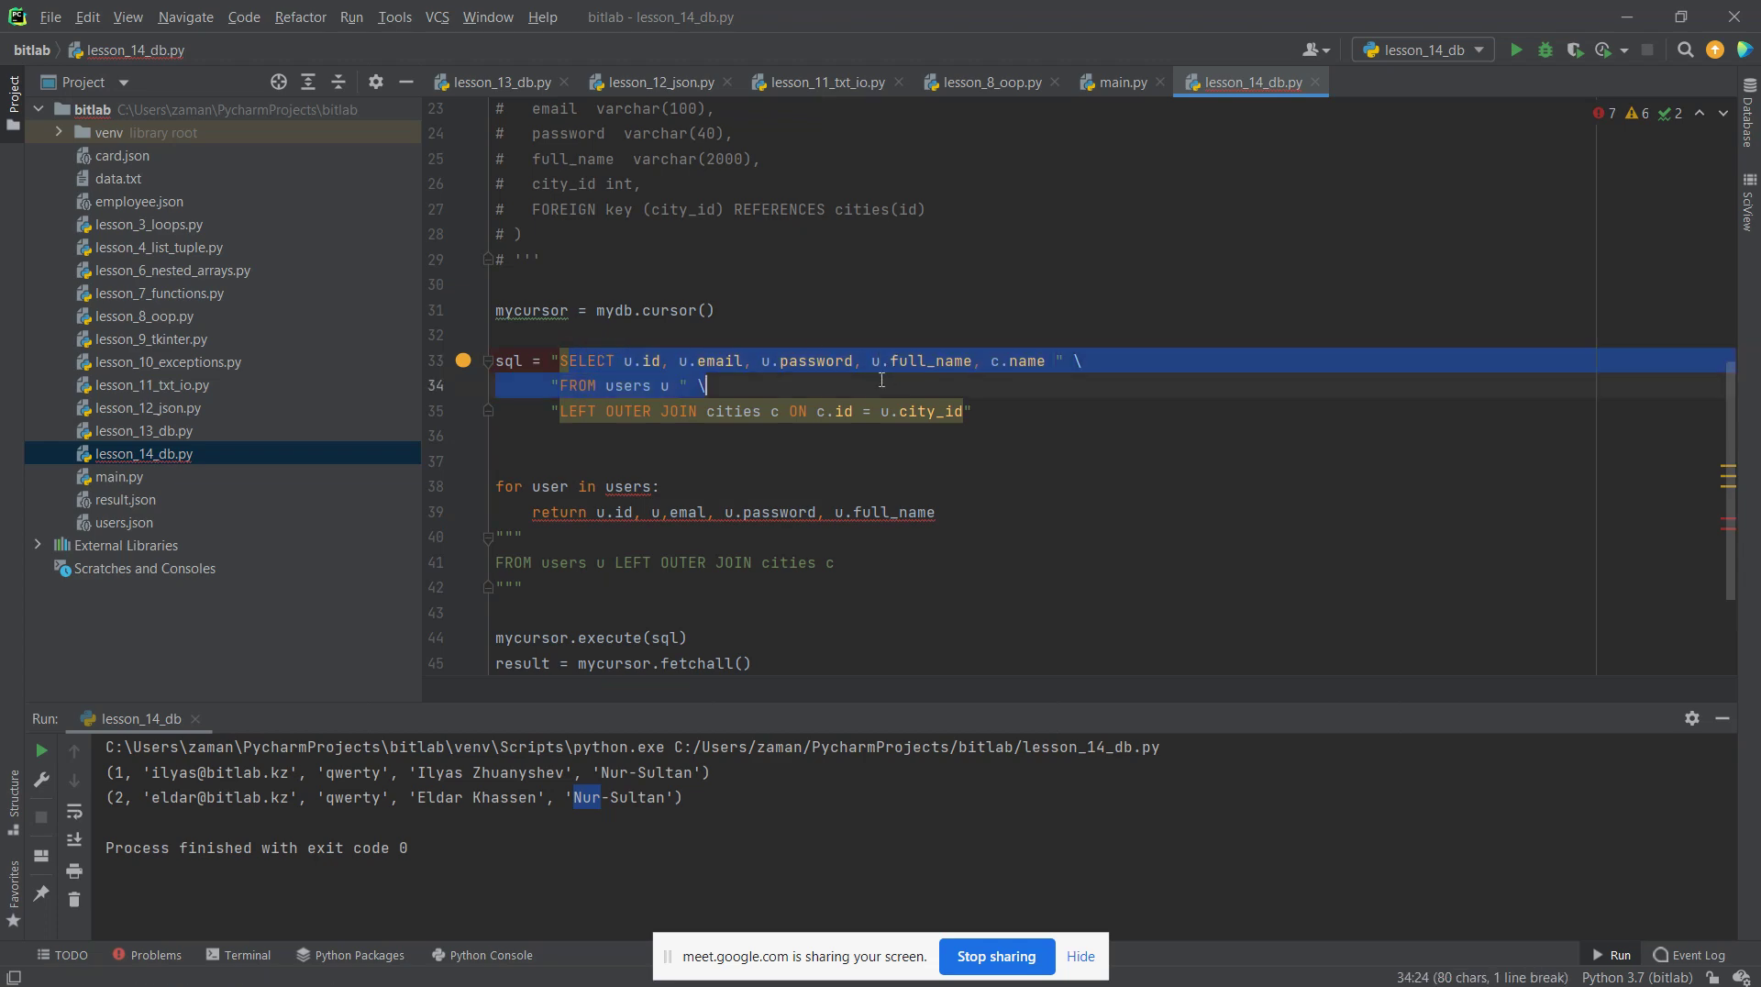
pyautogui.click(880, 380)
pyautogui.hotkey('alt', 'Tab')
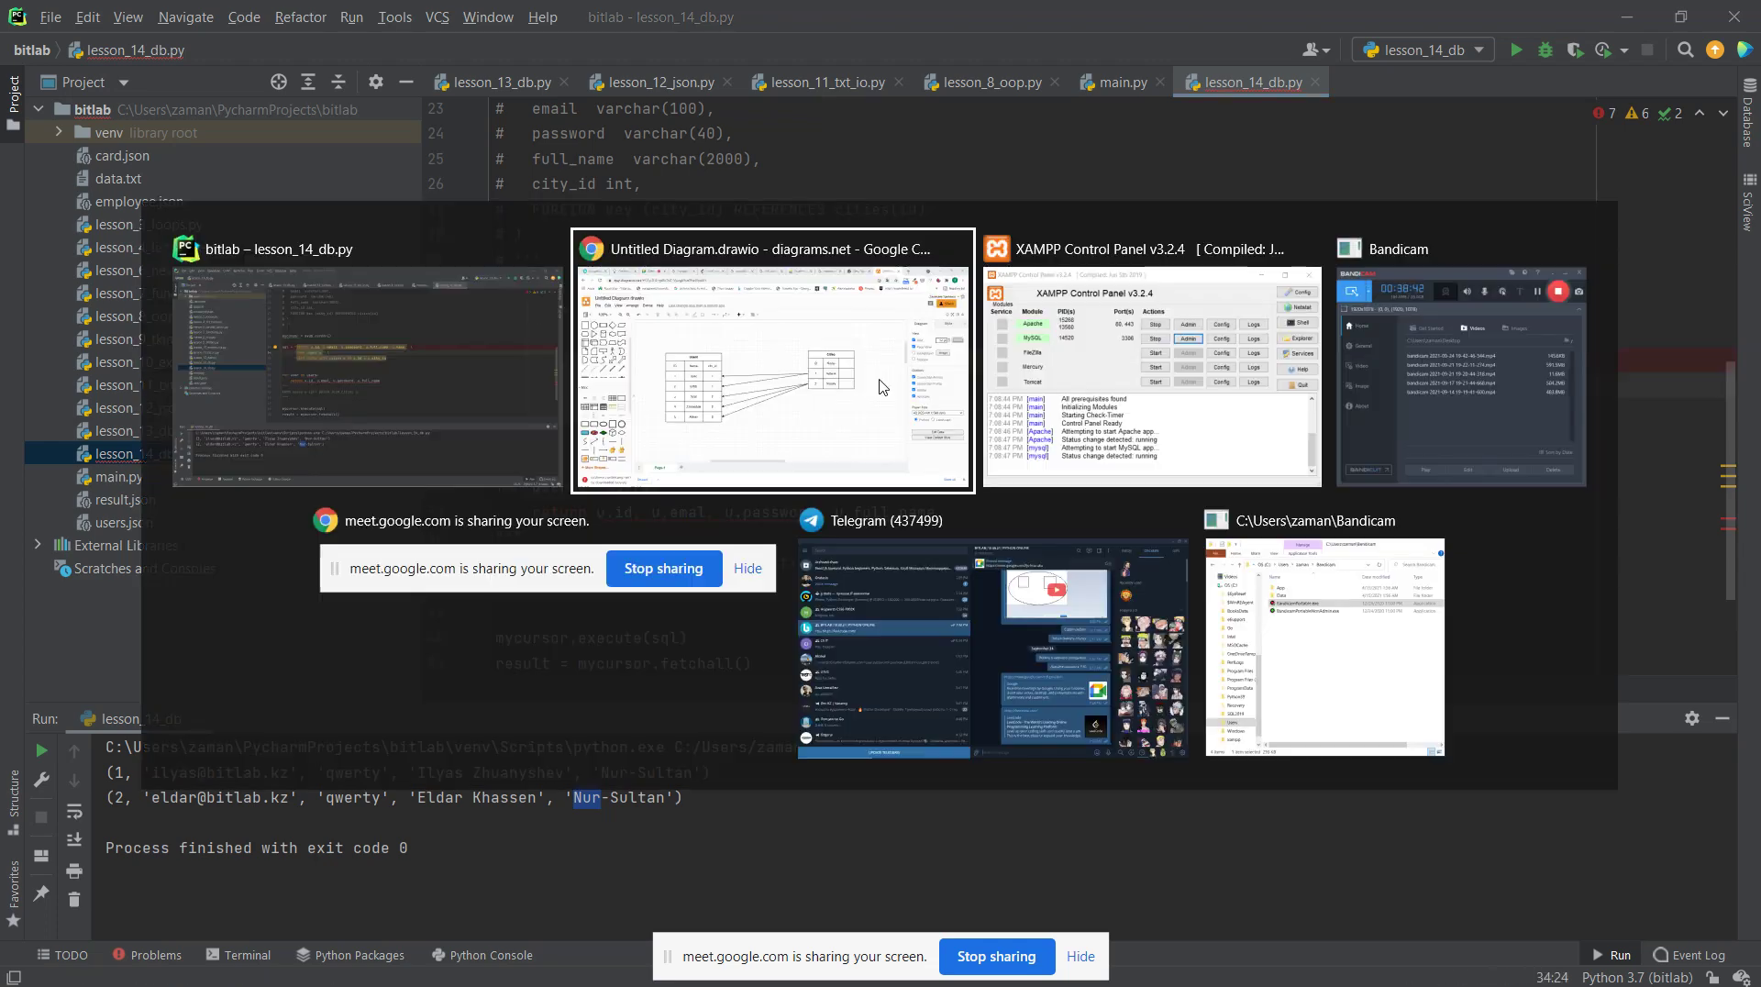
pyautogui.hotkey('alt', 'Tab')
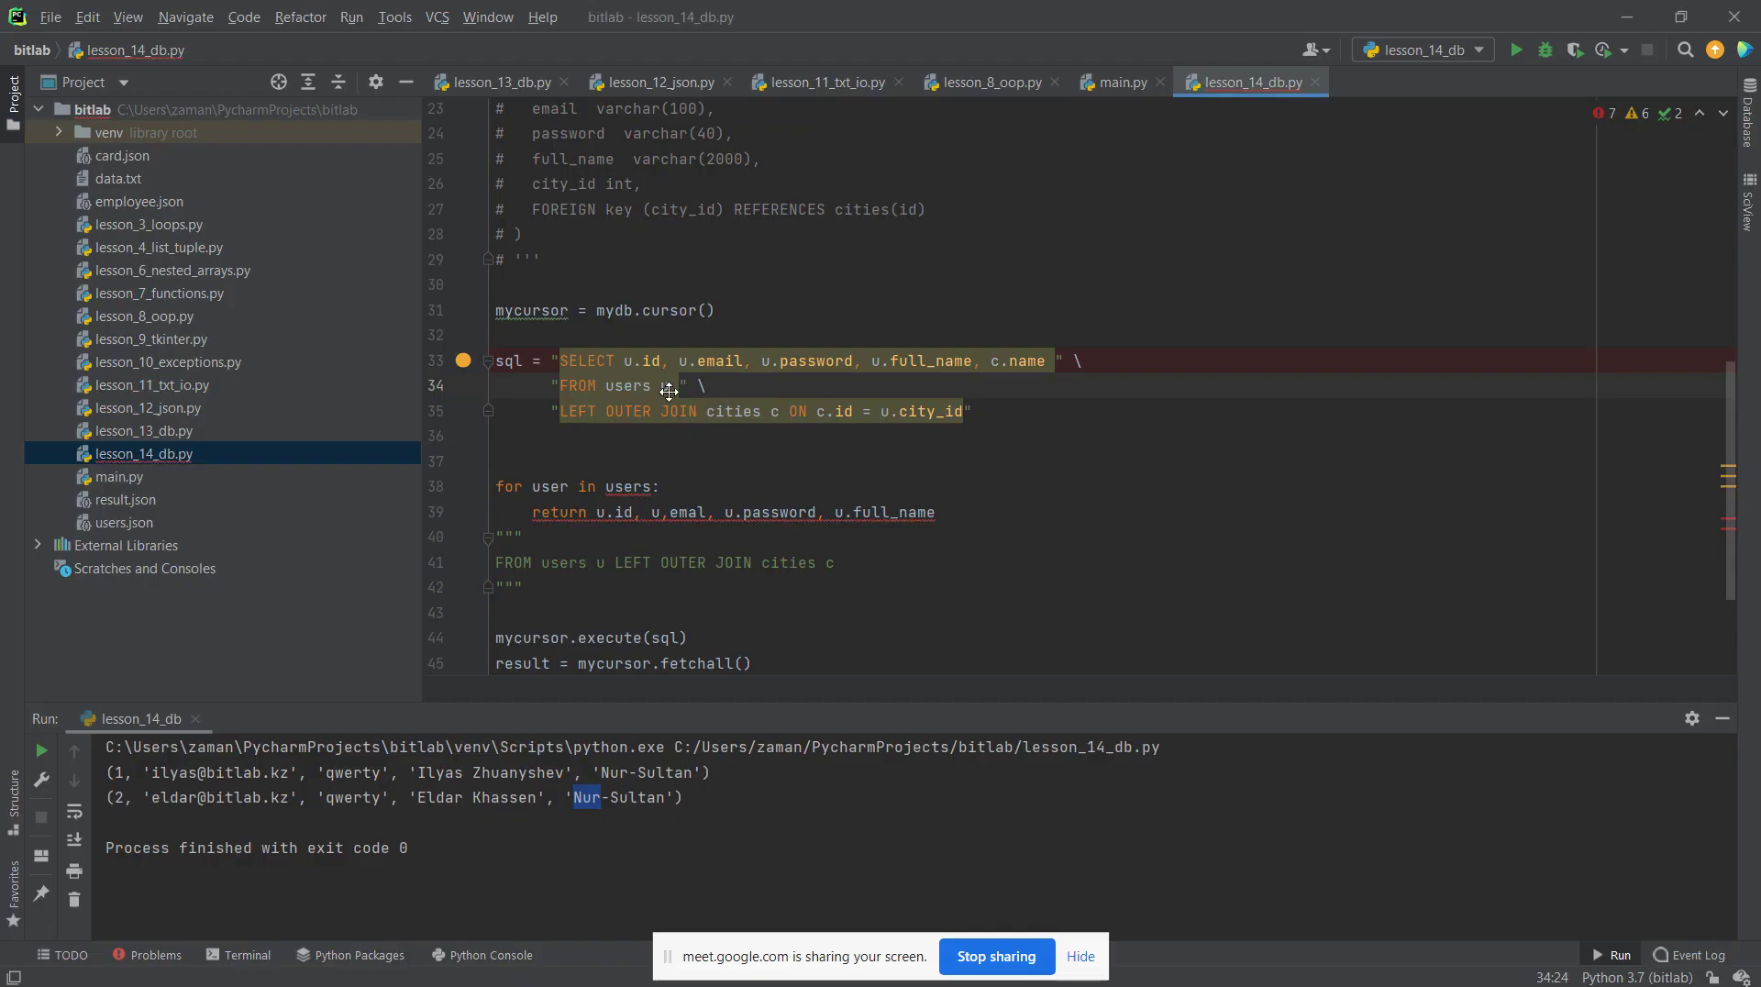
# Compare the first user's ID in the draw.io Users table with the u.id and c.name fields in the PyCharm SELECT clause
pyautogui.hotkey('alt', 'Tab')
pyautogui.click(438, 486)
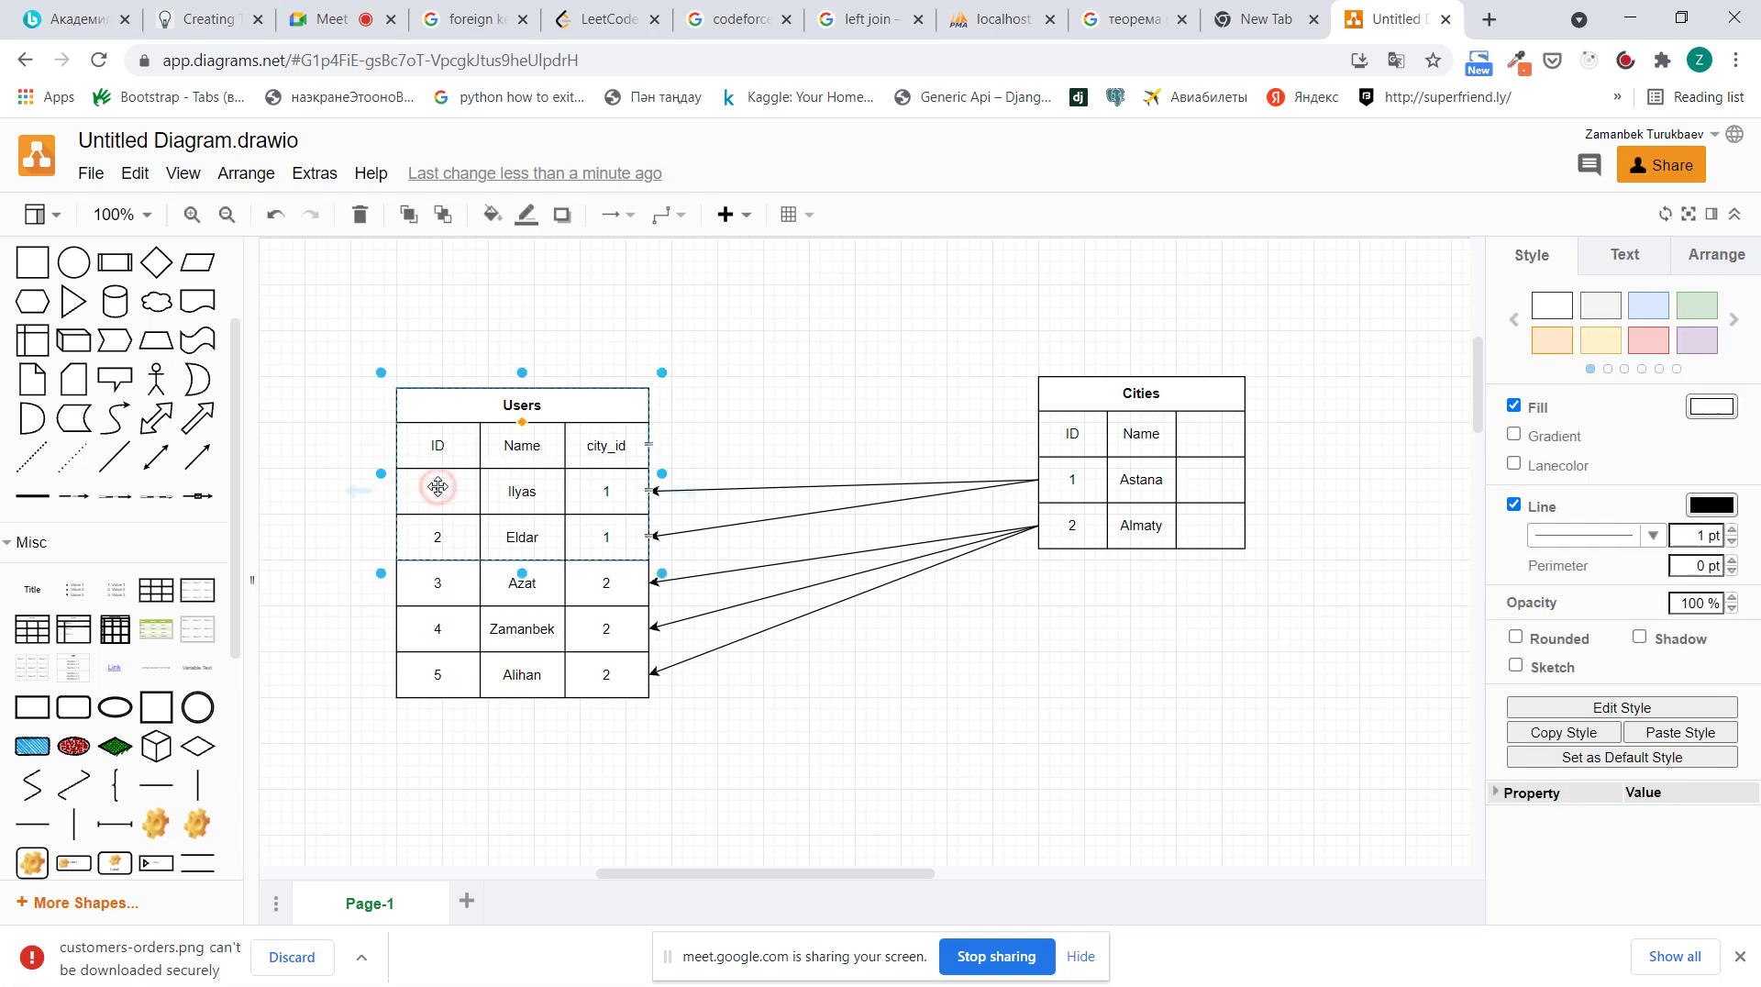
pyautogui.moveTo(438, 487)
pyautogui.mouseDown()
pyautogui.moveTo(475, 496)
pyautogui.moveTo(452, 491)
pyautogui.mouseUp()
pyautogui.hotkey('alt', 'Tab')
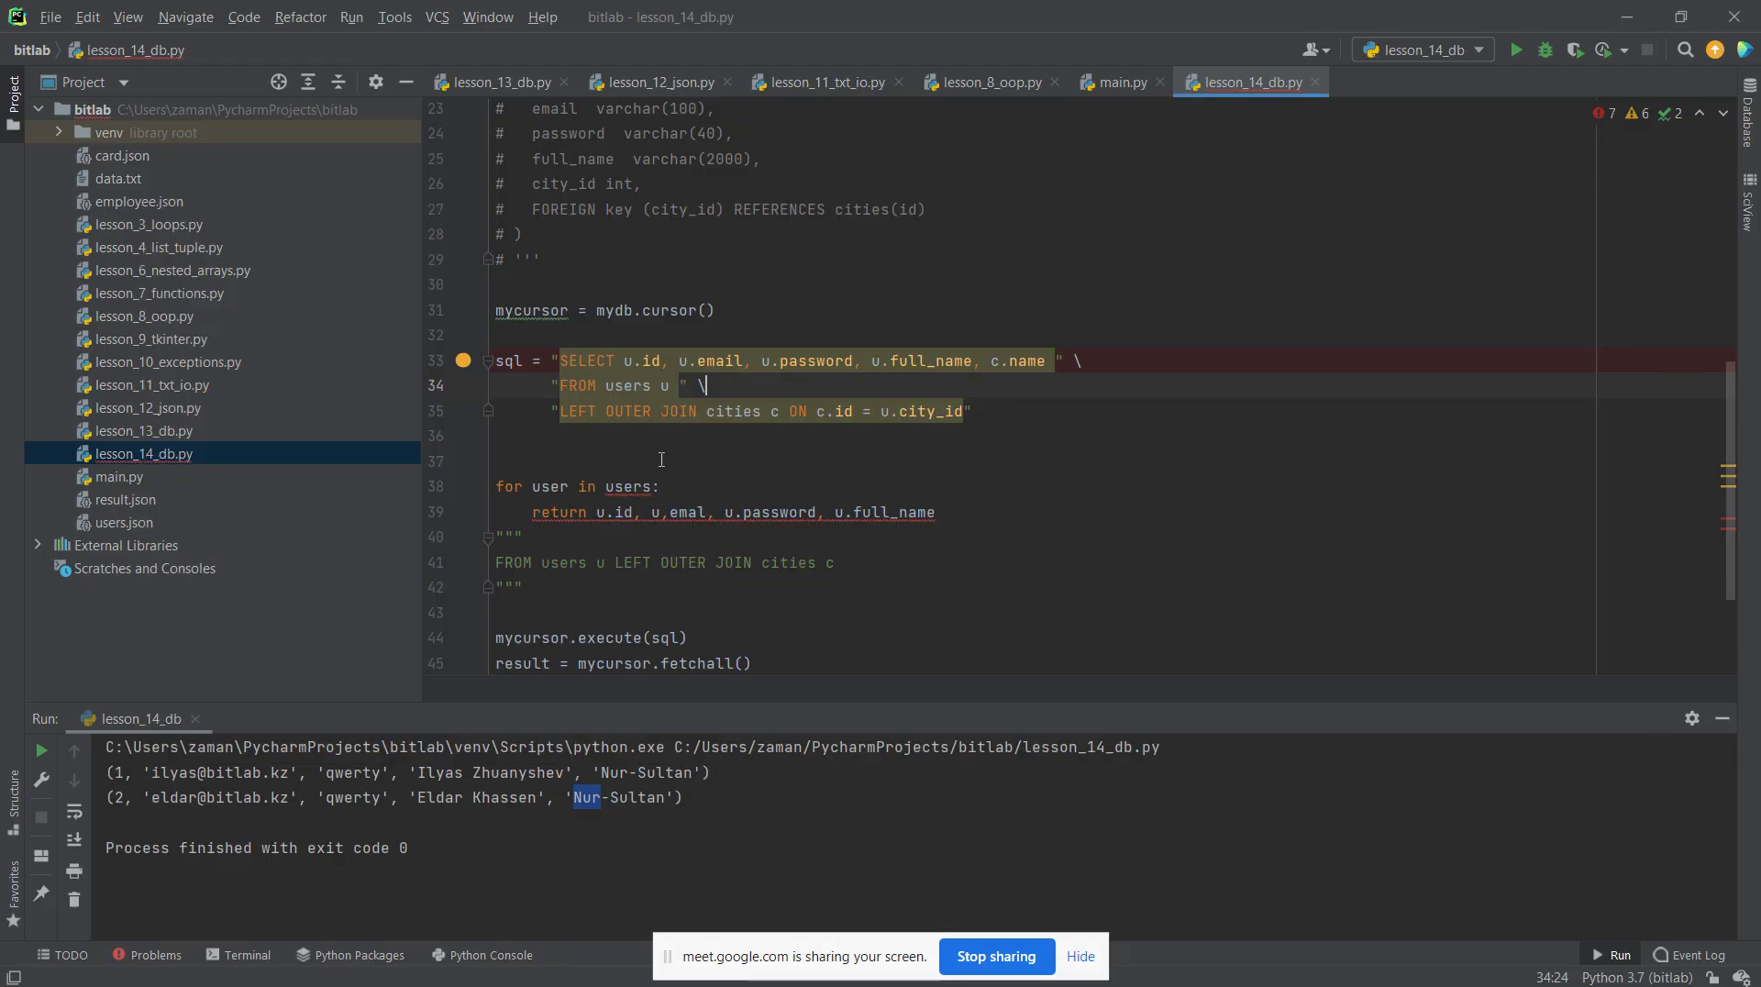
pyautogui.click(658, 360)
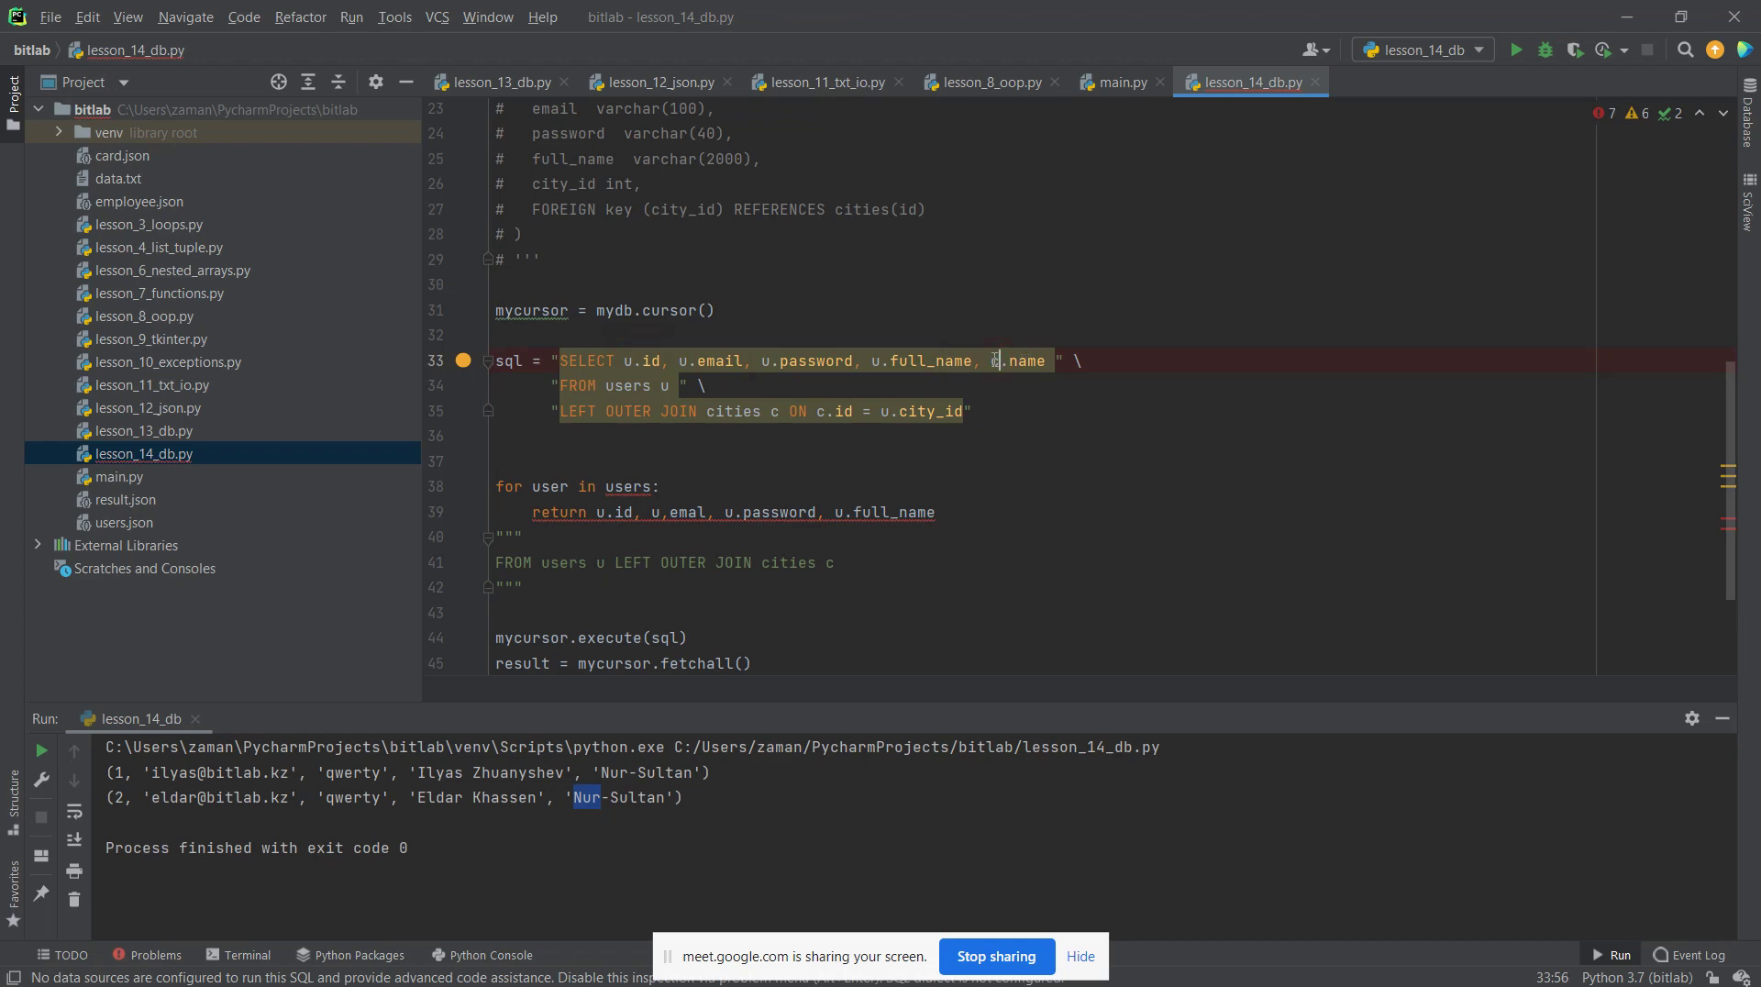
pyautogui.hotkey('shift', 'Left')
pyautogui.click(1029, 361)
# Trace the first user's city_id in the diagram to the Cities table, checking it against c.name in the PyCharm query
pyautogui.hotkey('alt', 'Tab')
pyautogui.hotkey('alt', 'Tab')
pyautogui.hotkey('alt', 'Tab')
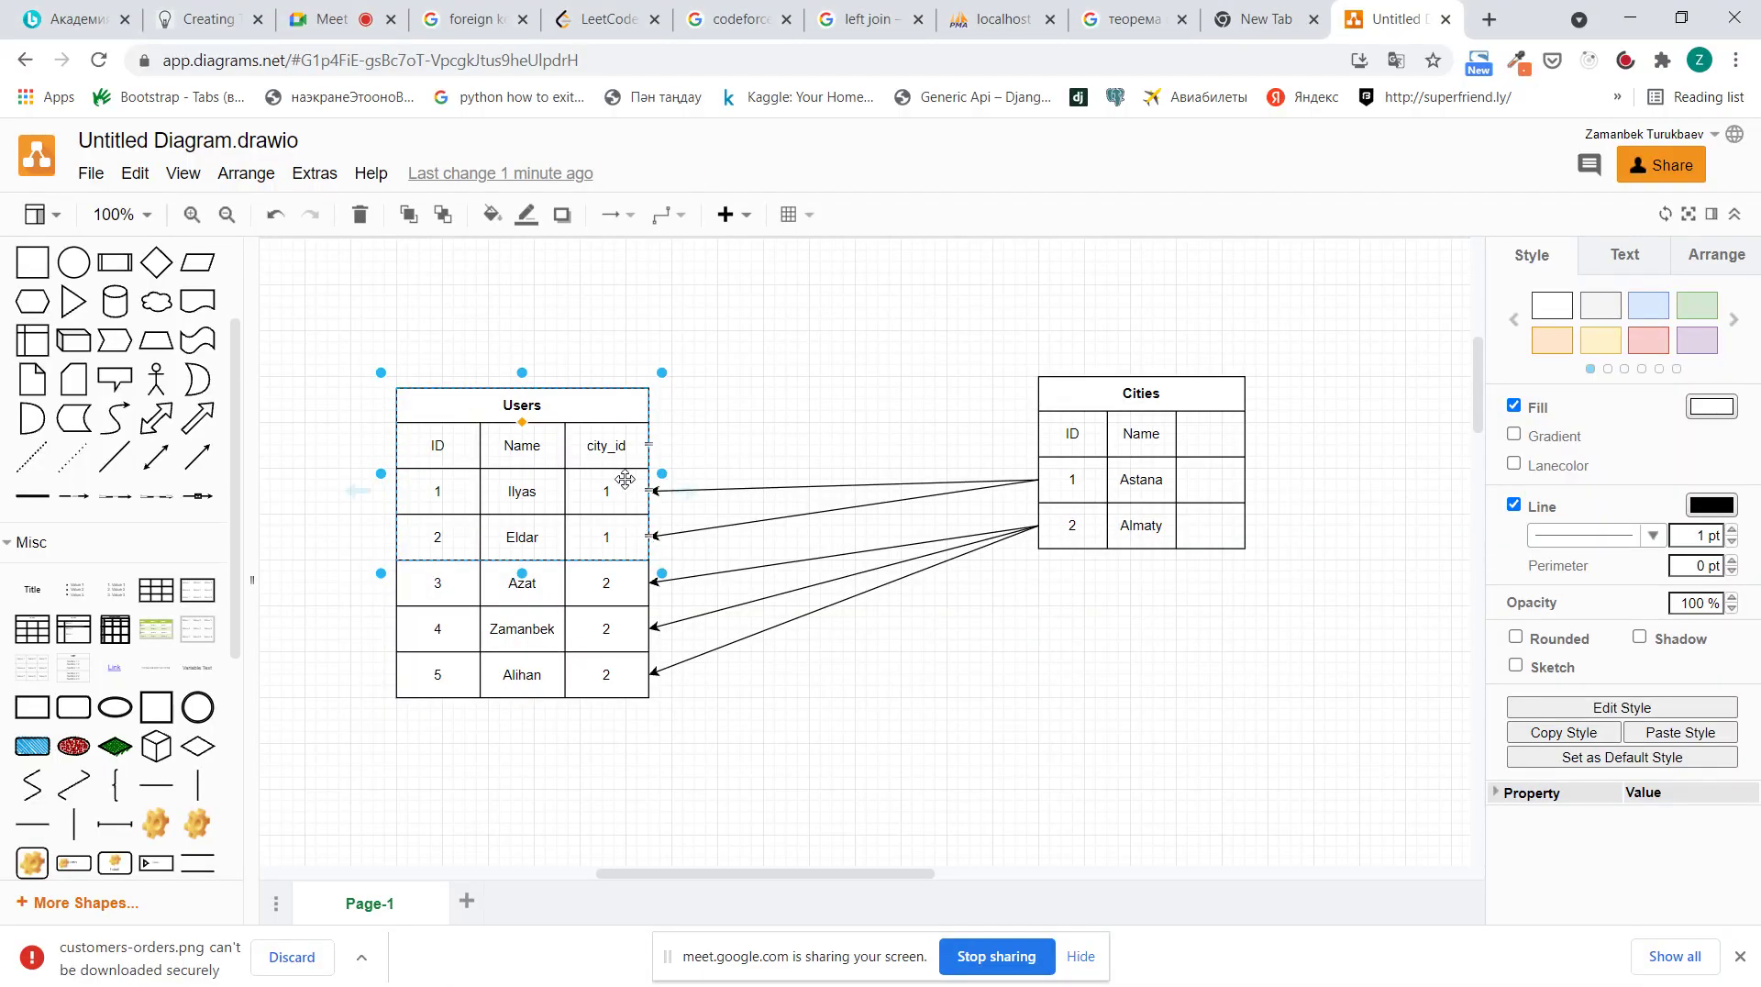
pyautogui.click(613, 481)
pyautogui.hotkey('alt', 'Tab')
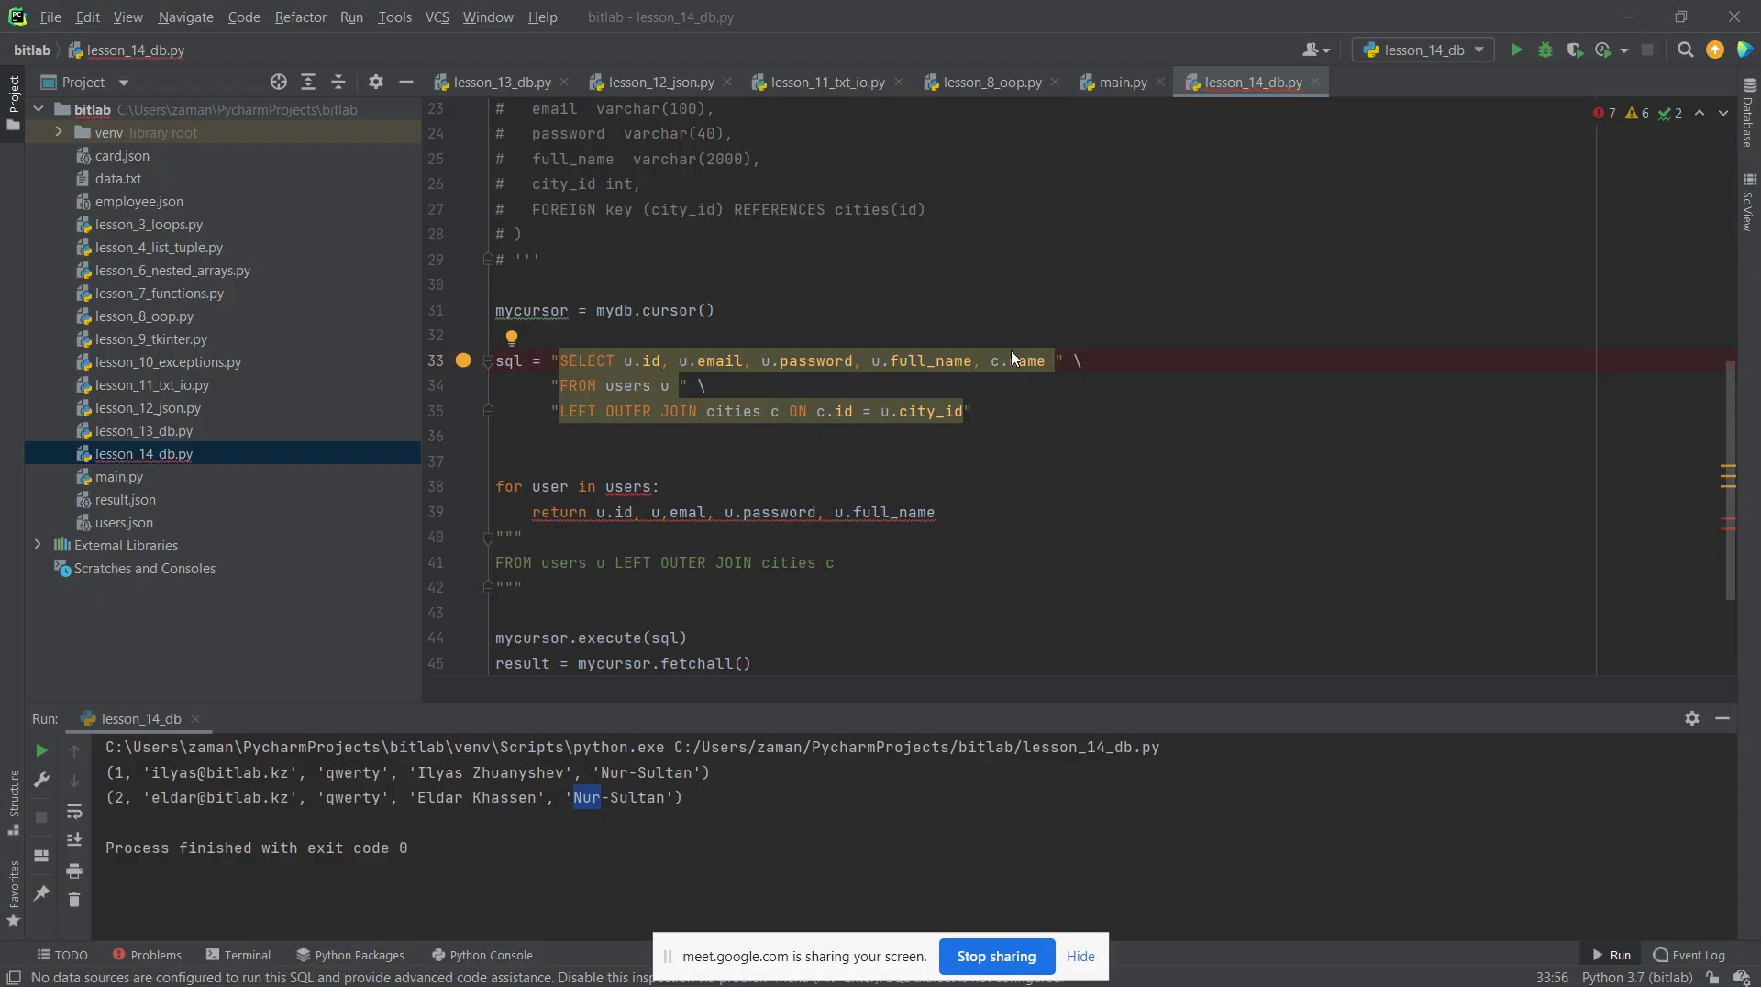
pyautogui.hotkey('alt', 'Tab')
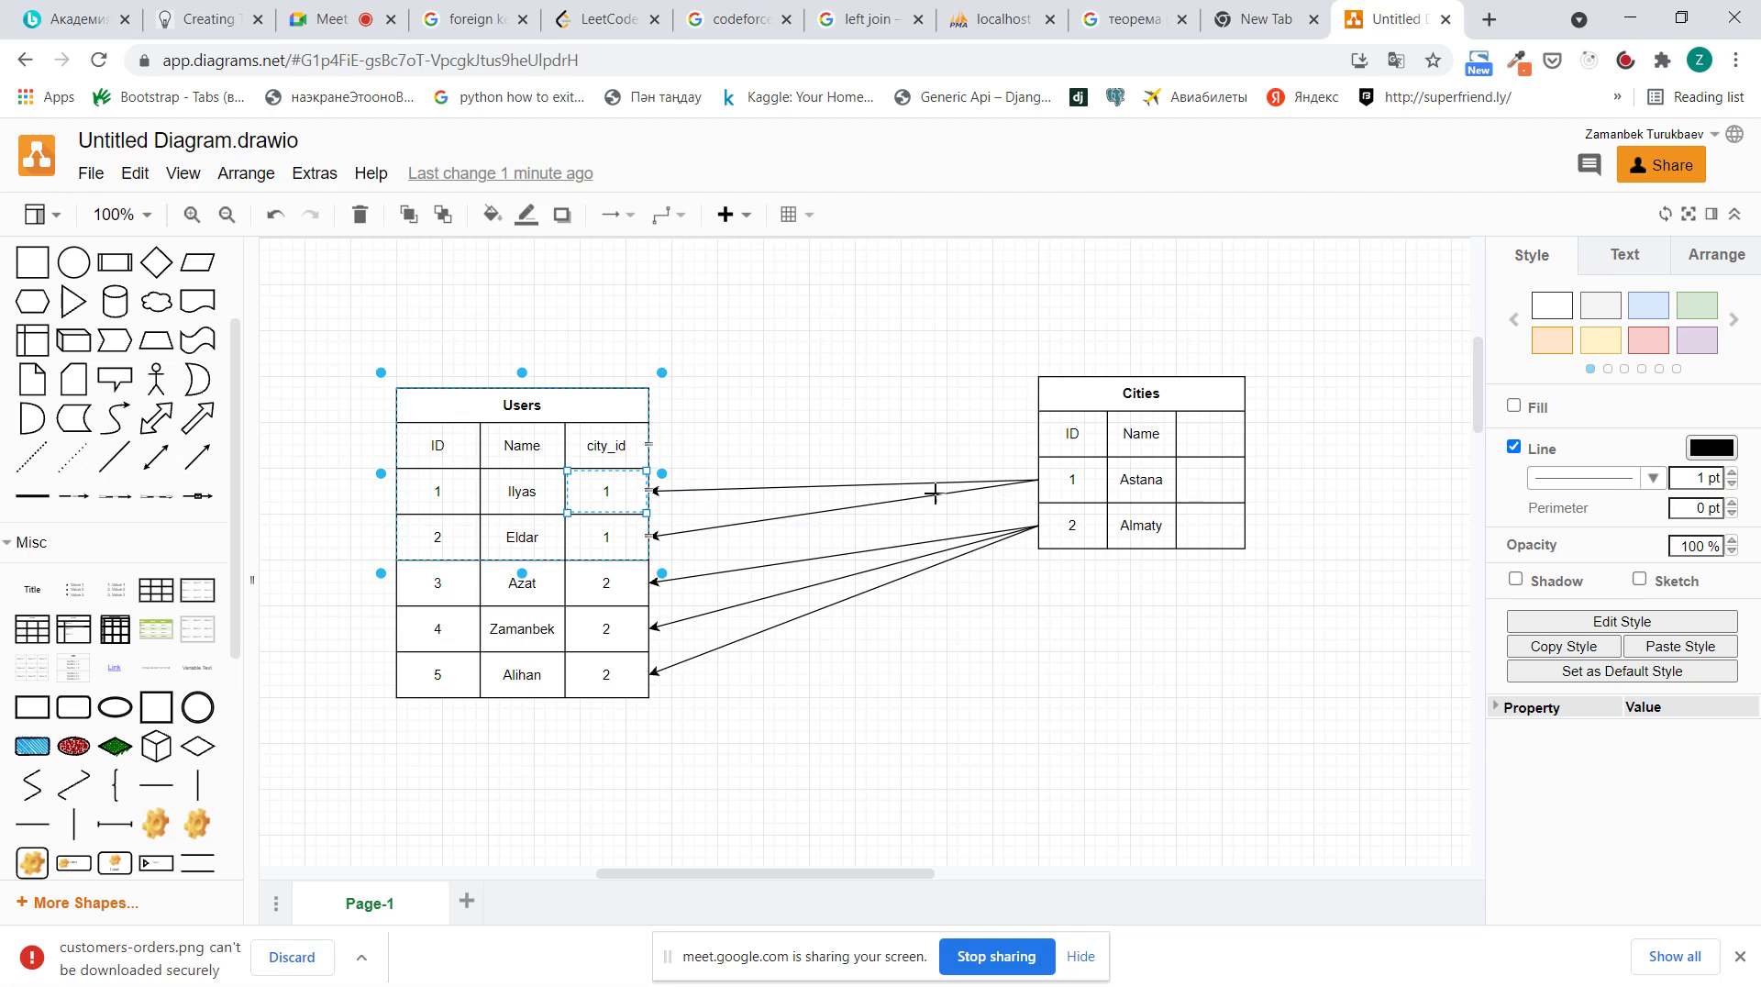
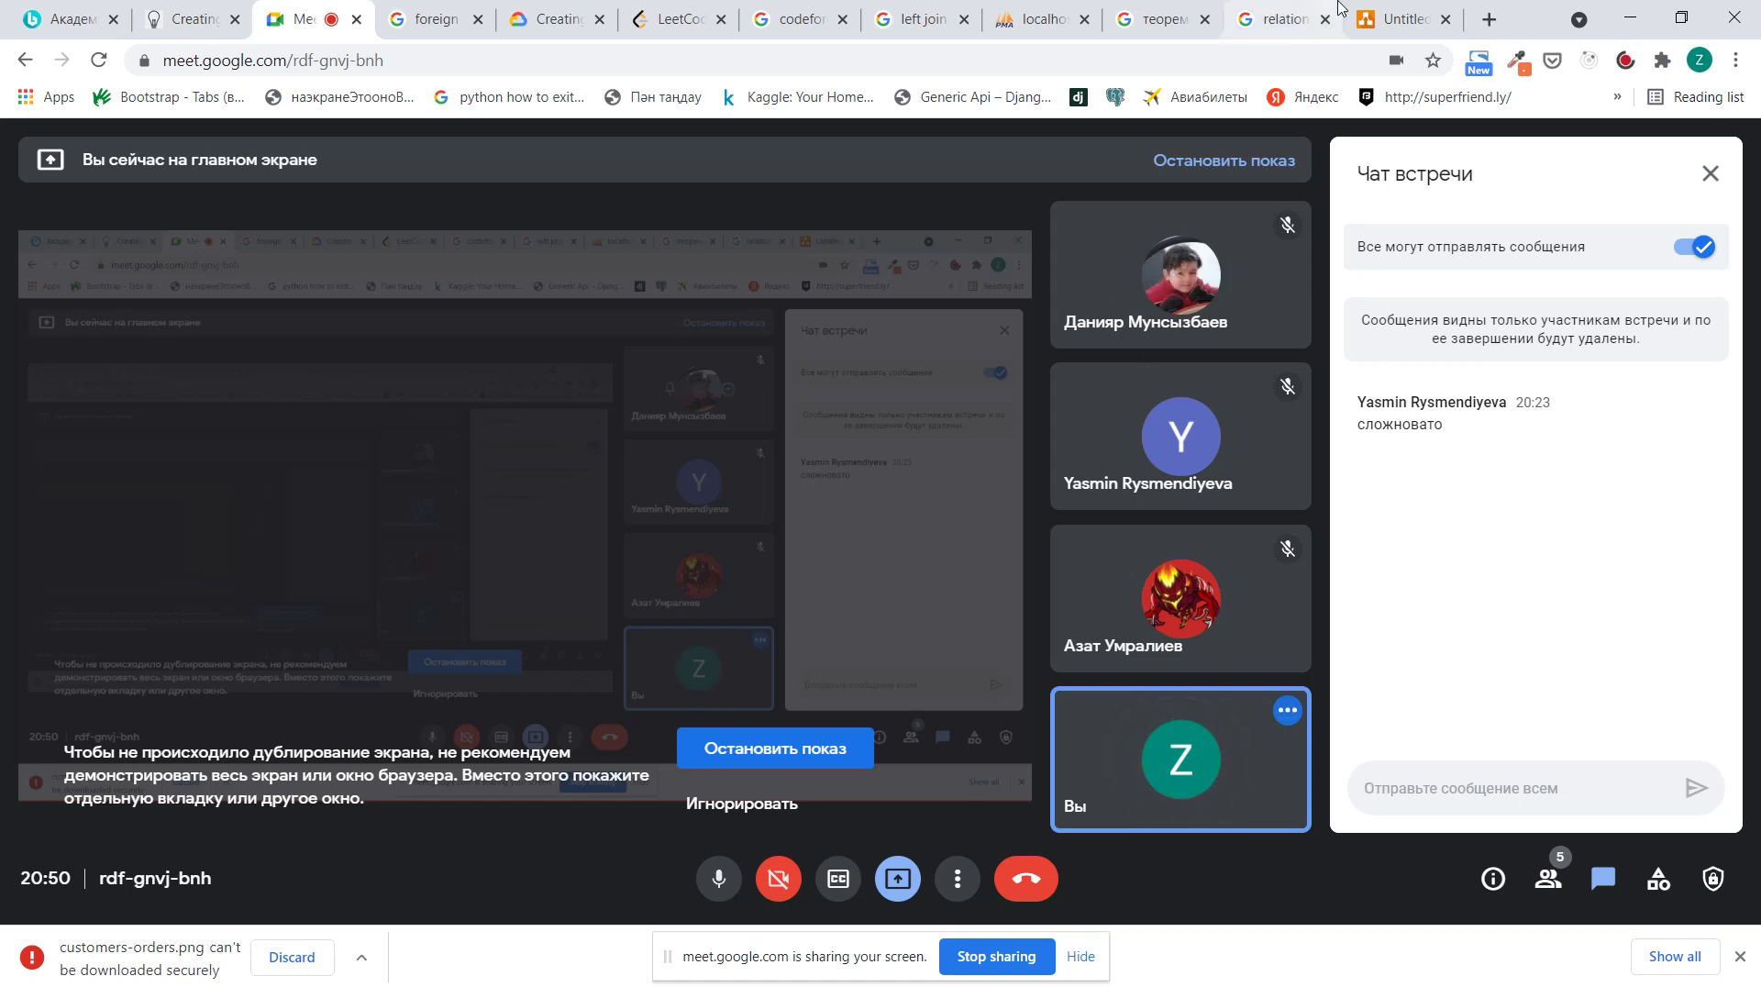
# Review the table relationships in the draw.io diagram from Users and Cities downward, and return to the Google Meet call
pyautogui.click(1390, 19)
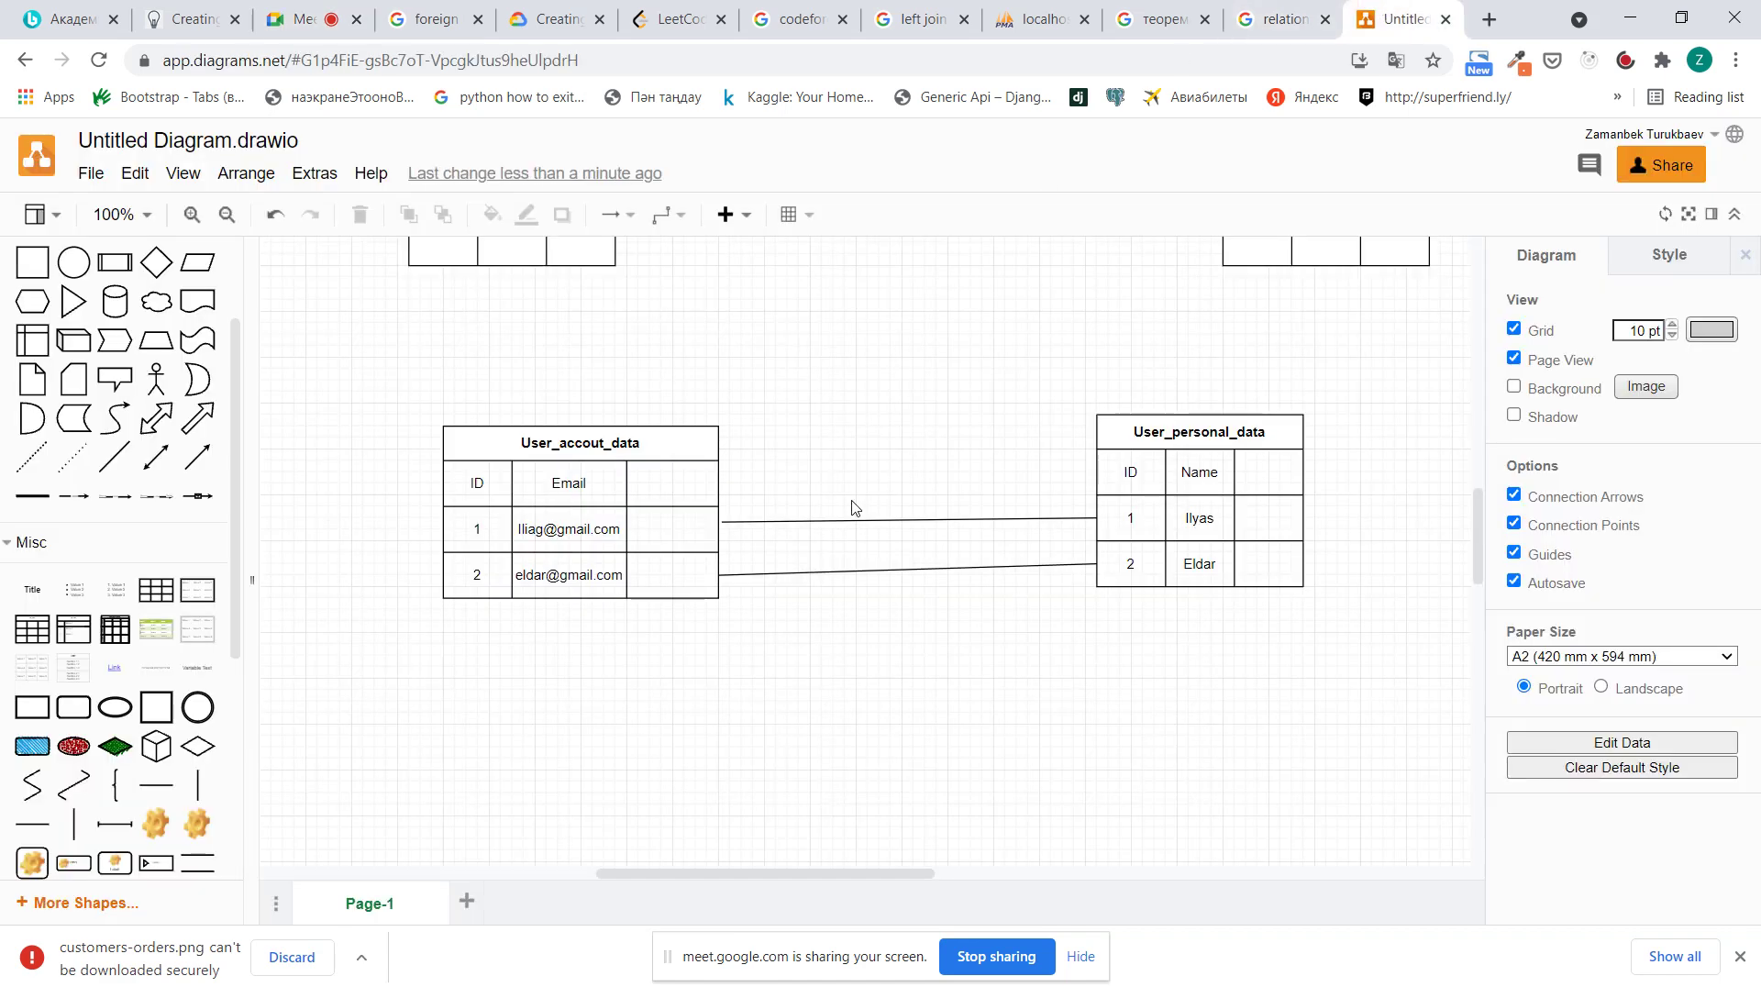
pyautogui.scroll(15, 854, 508)
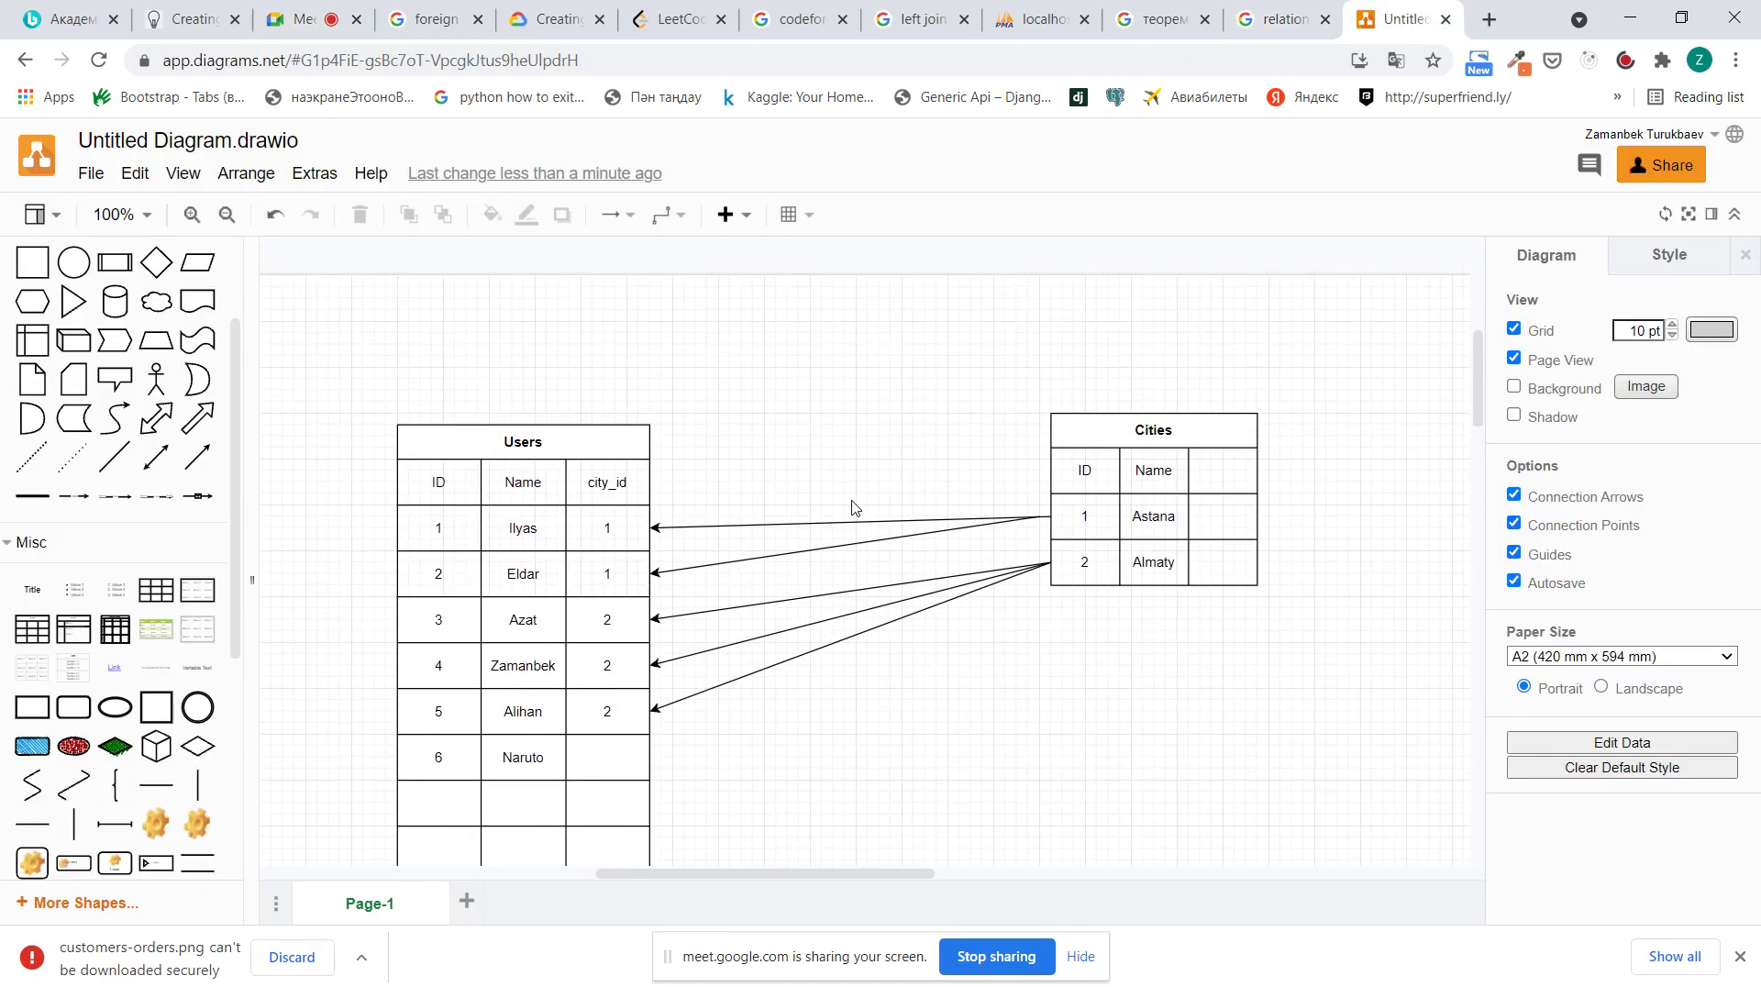
pyautogui.scroll(-12, 853, 505)
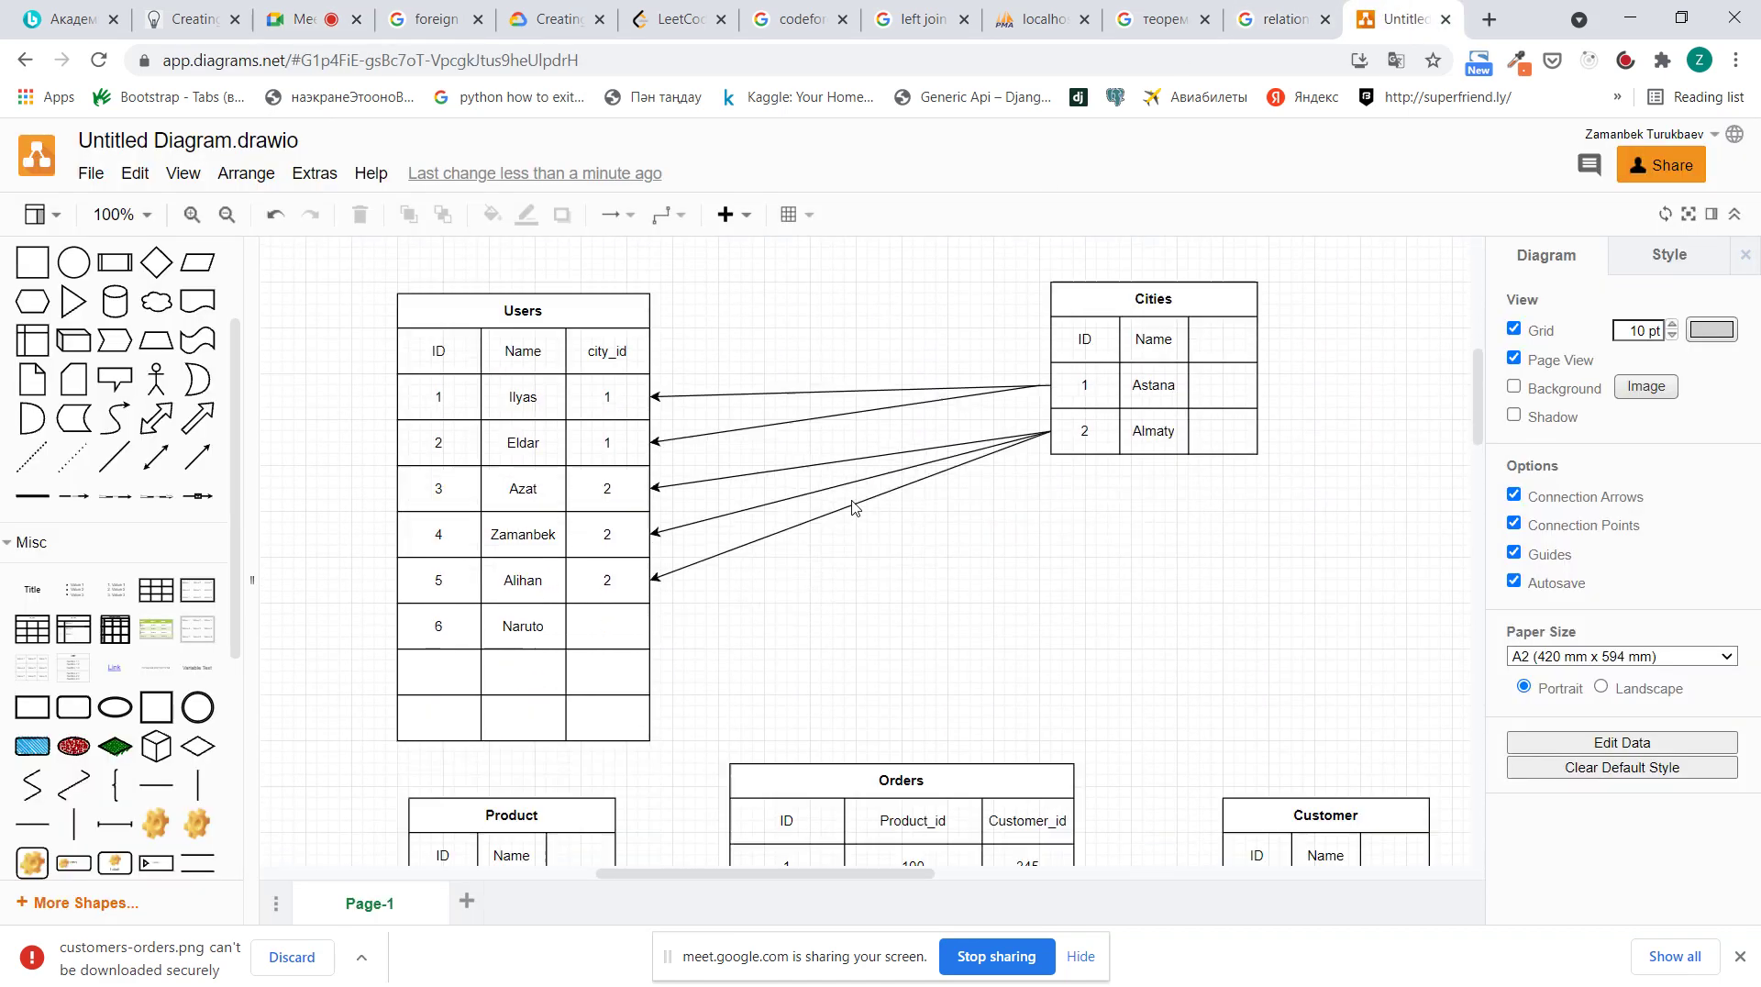
pyautogui.click(306, 19)
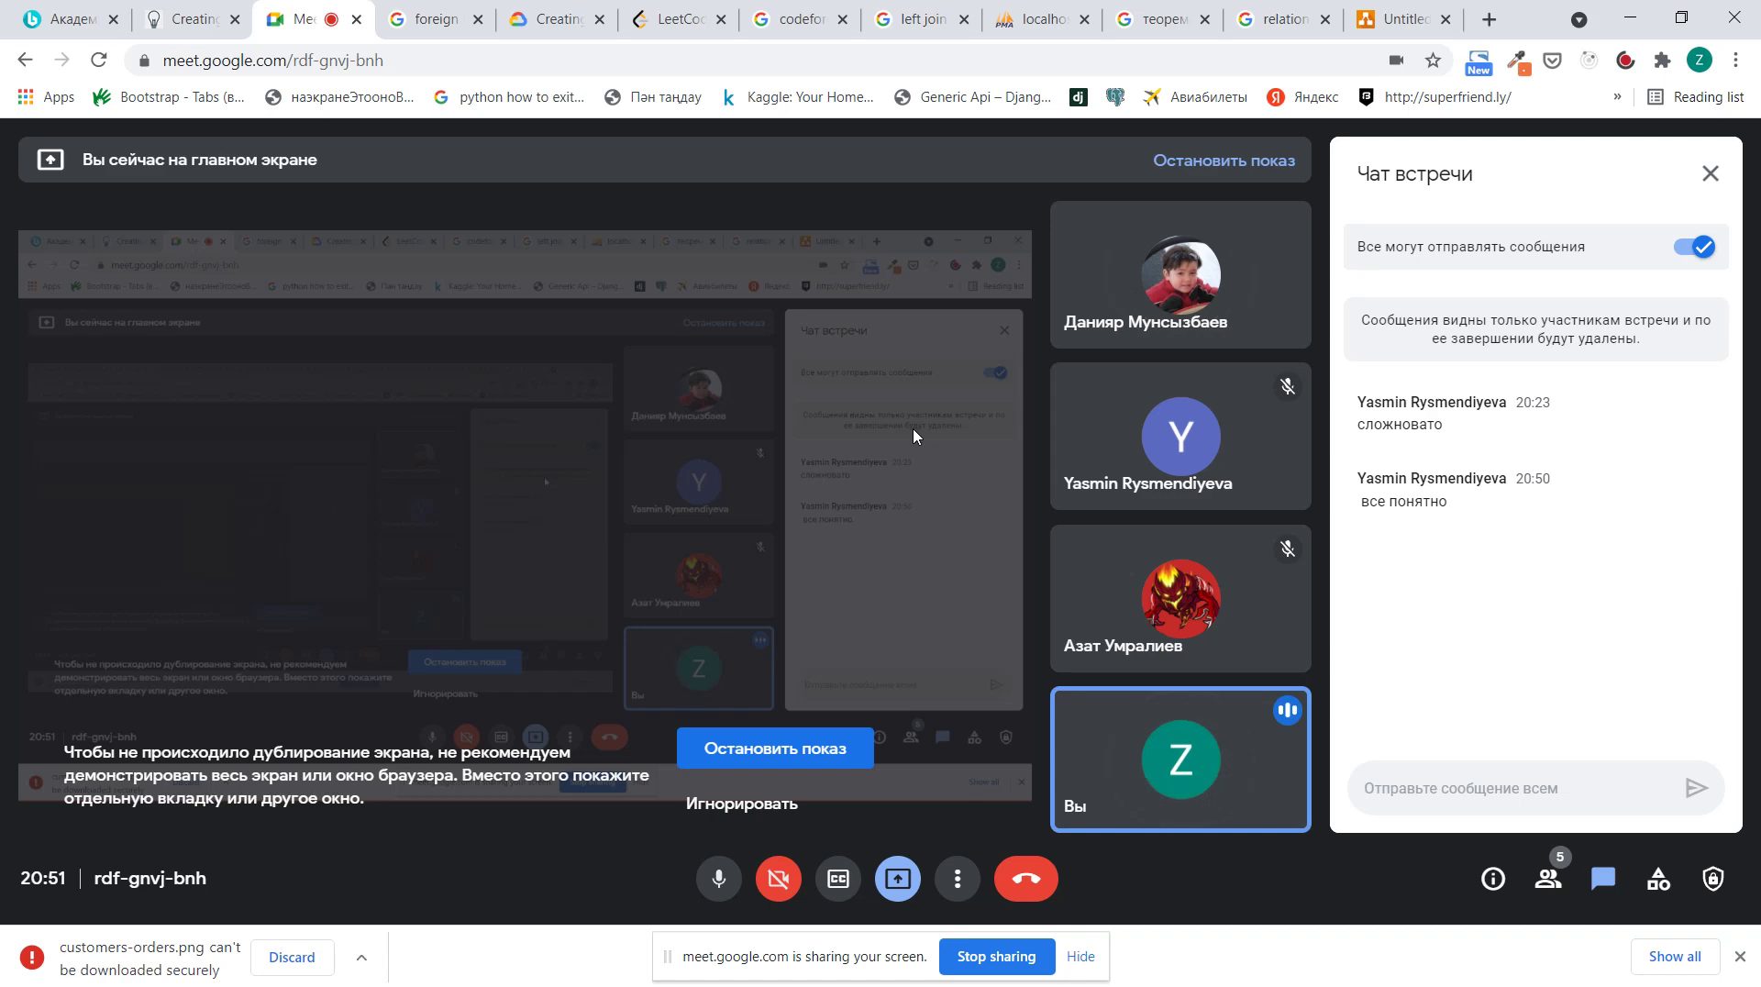
# Bring up the Bandicam window to check the recording and minimize it
pyautogui.hotkey('alt', 'Tab')
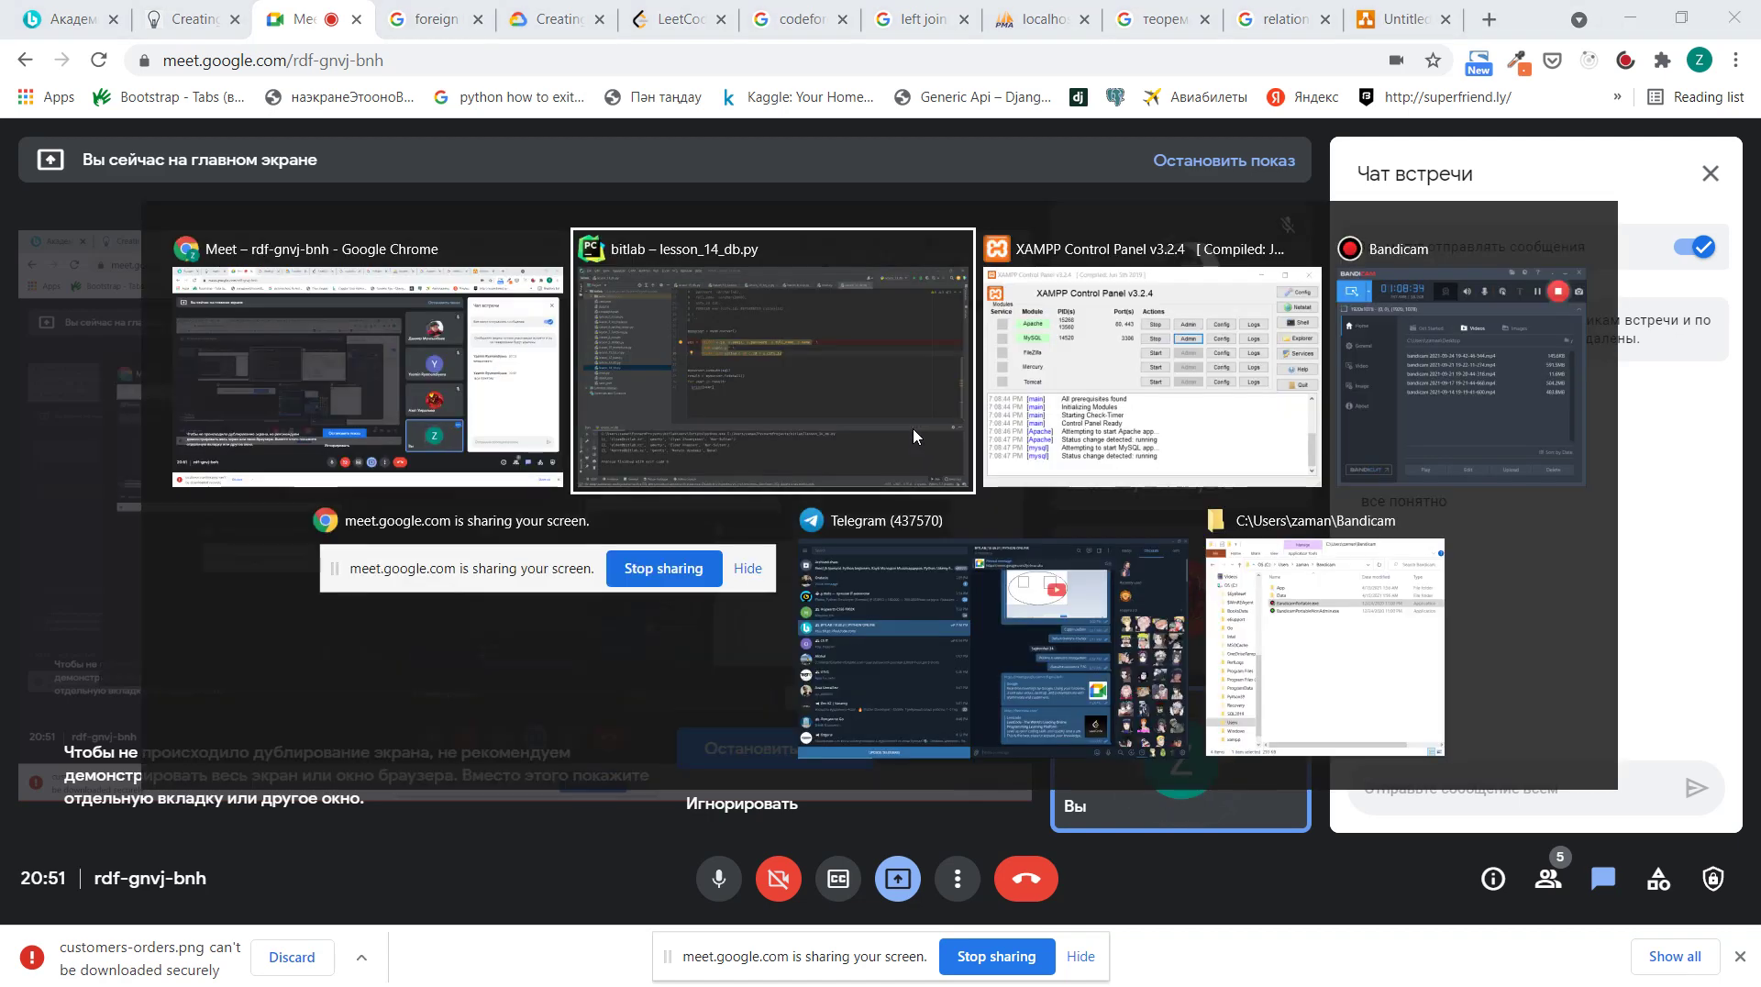
pyautogui.hotkey('alt', 'Tab')
pyautogui.hotkey('alt', 'Tab')
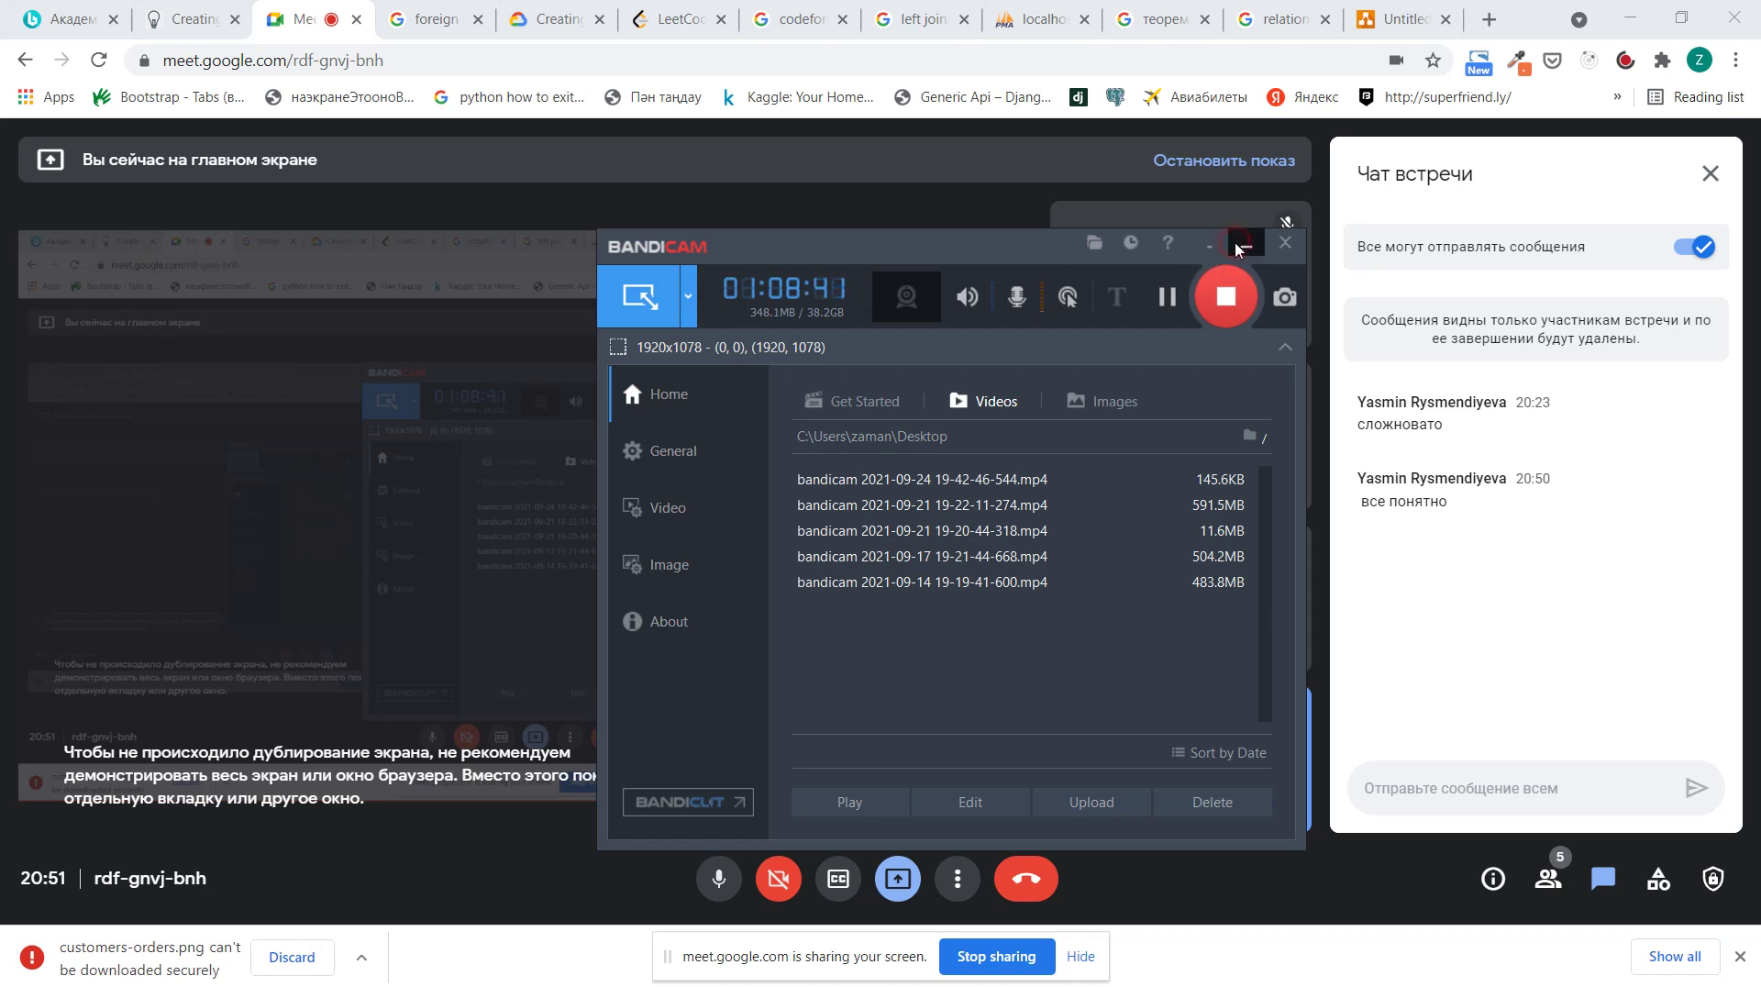
pyautogui.click(1242, 246)
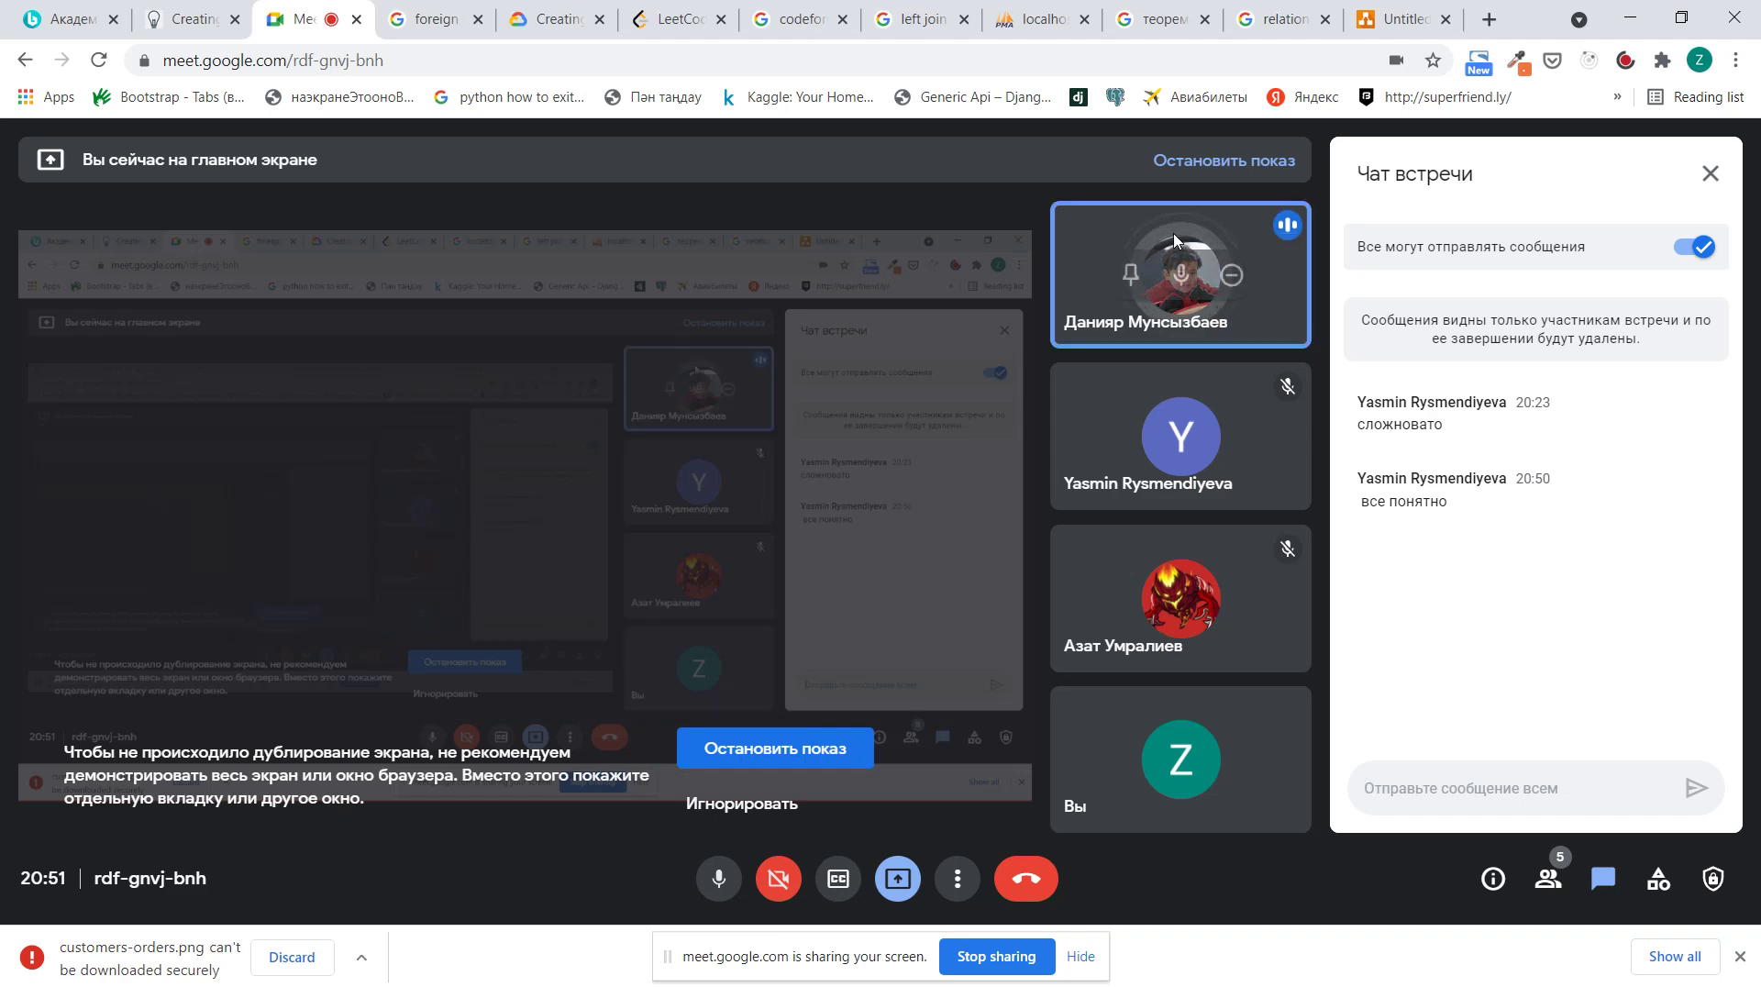
# Switch to the academy lecture page on table links and skim its SQL examples, result table and LEFT OUTER JOIN explanation
pyautogui.click(89, 8)
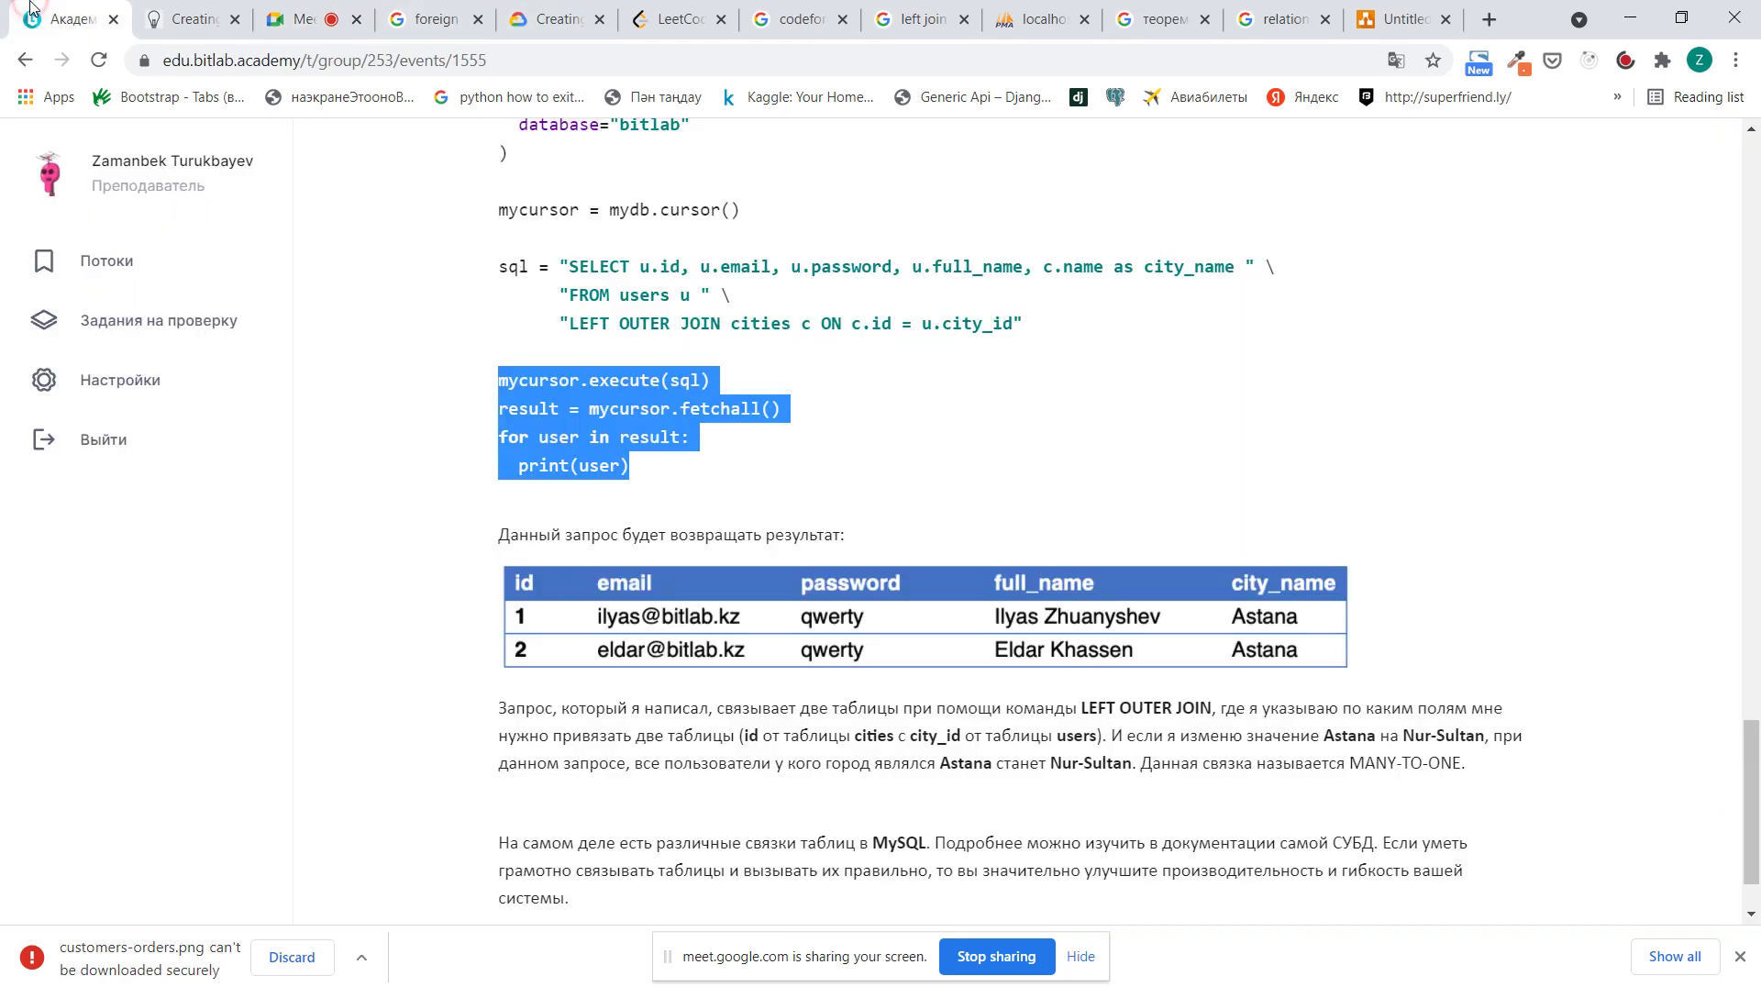
pyautogui.click(787, 544)
pyautogui.scroll(-1, 790, 544)
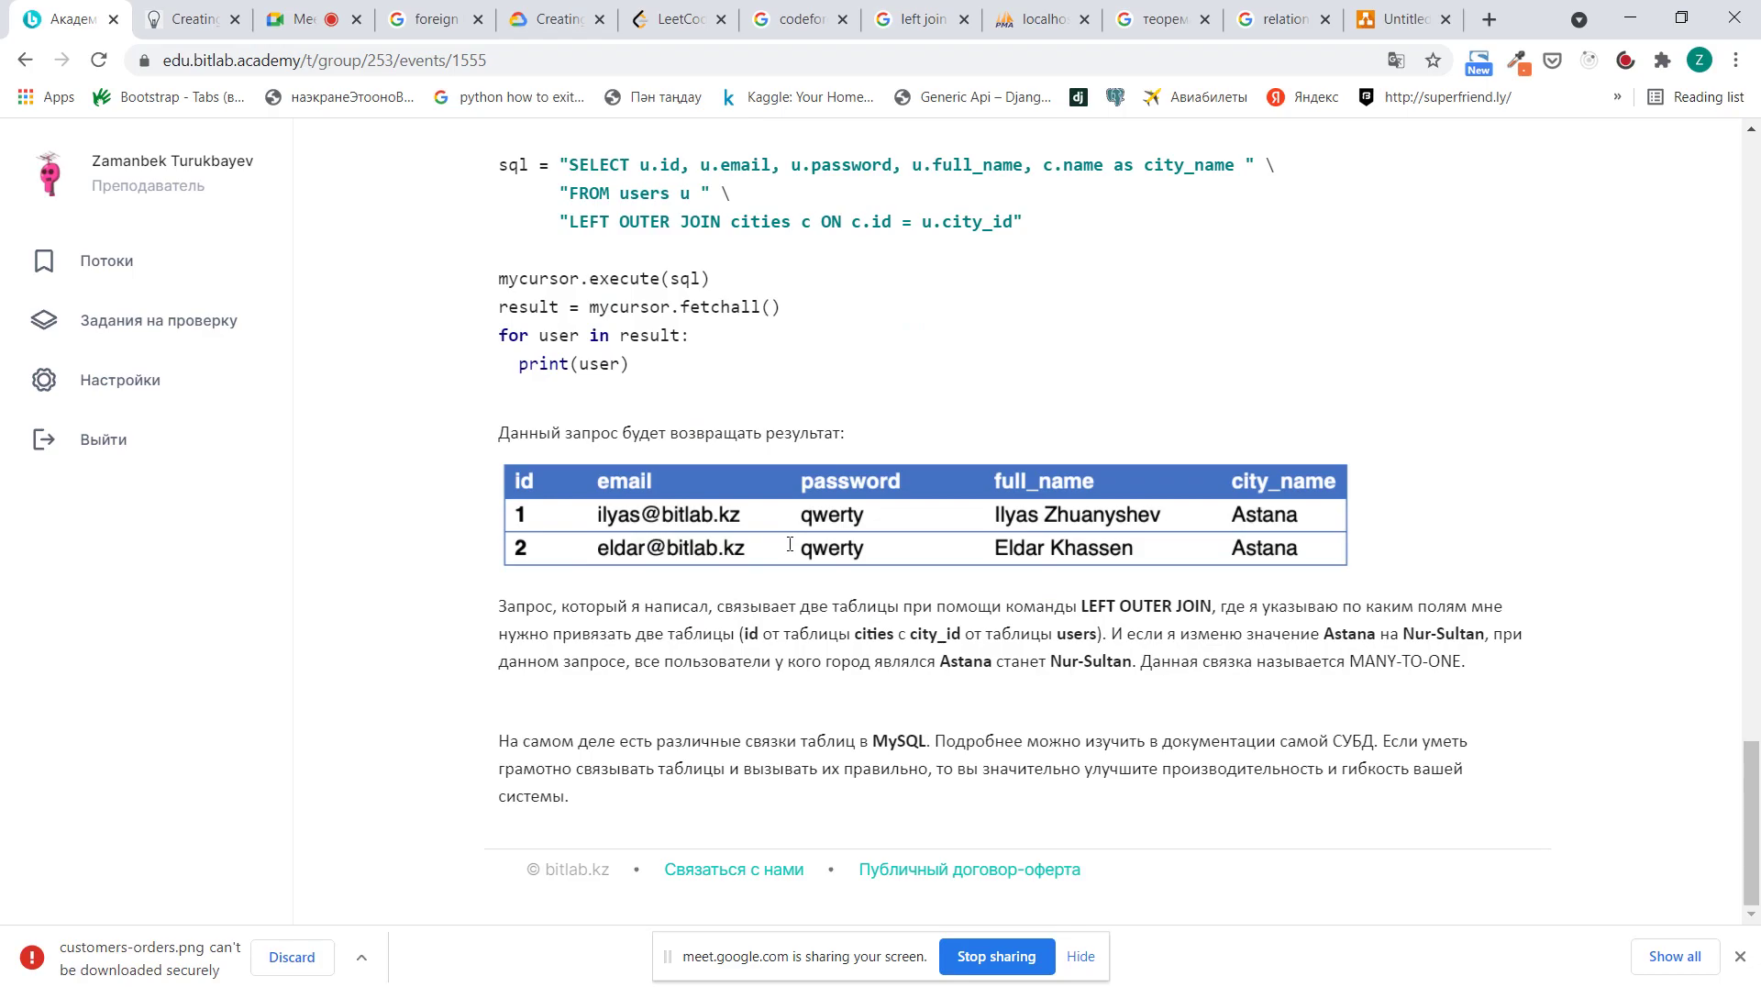
pyautogui.scroll(15, 790, 544)
pyautogui.scroll(-8, 790, 549)
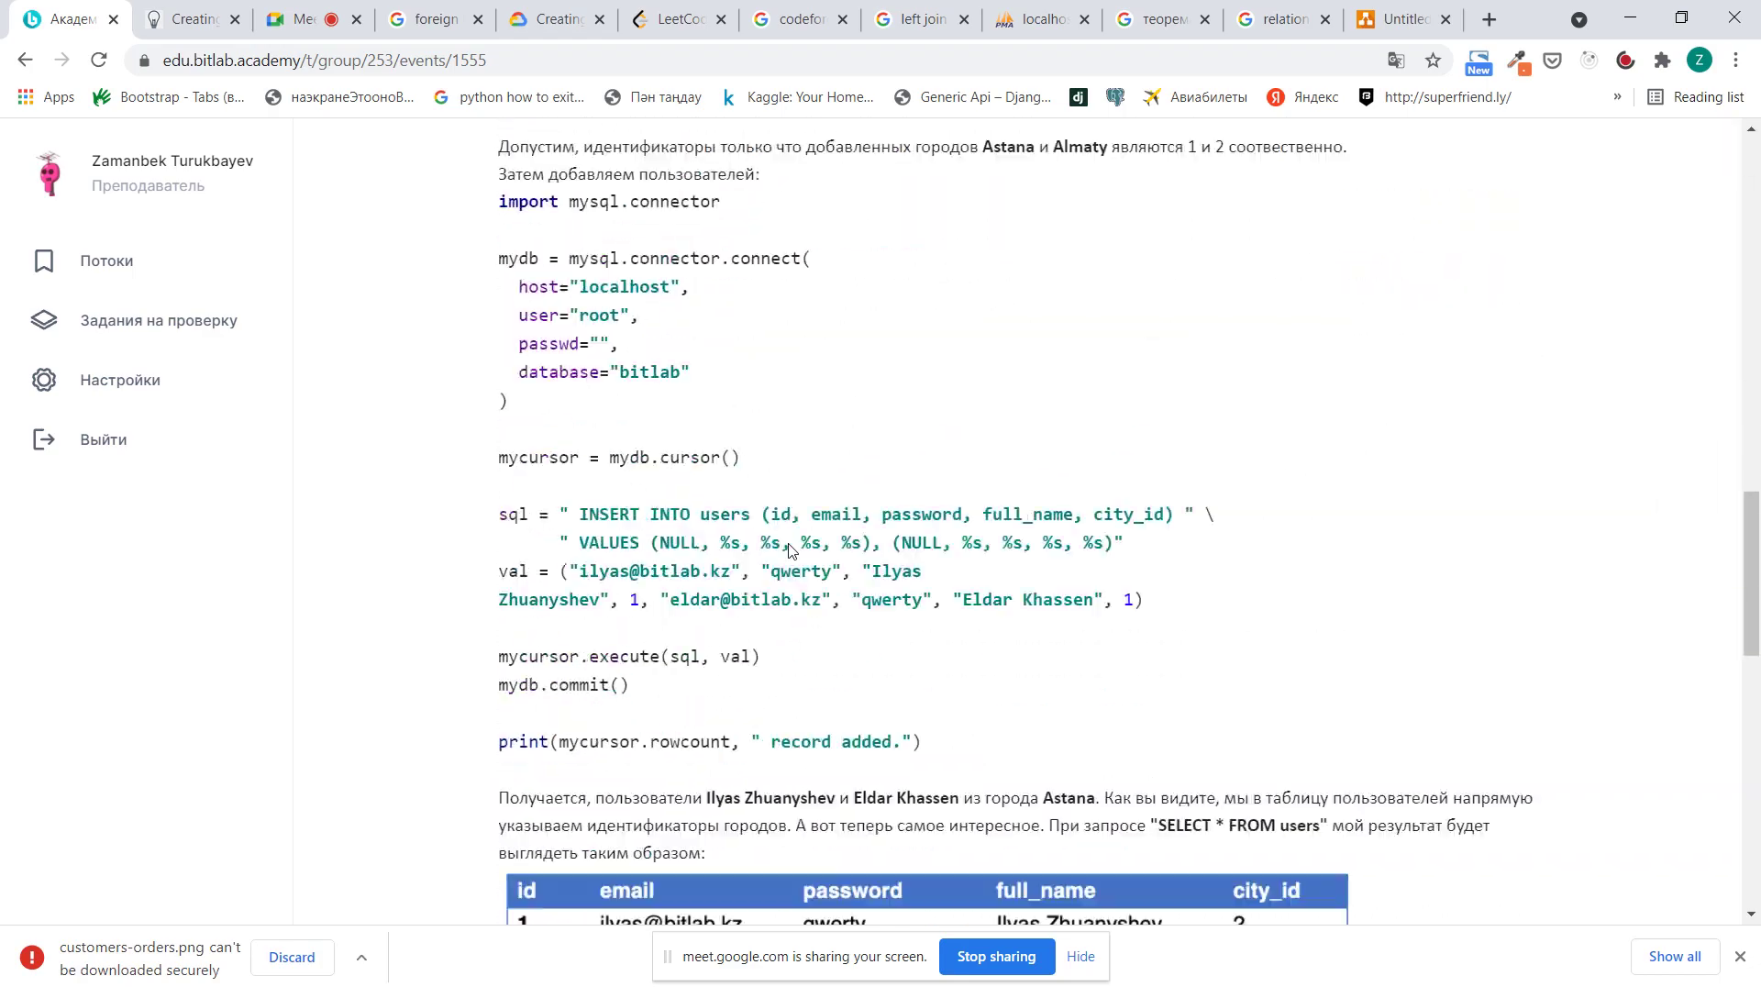
pyautogui.scroll(-6, 789, 549)
pyautogui.scroll(15, 789, 550)
pyautogui.scroll(-15, 789, 549)
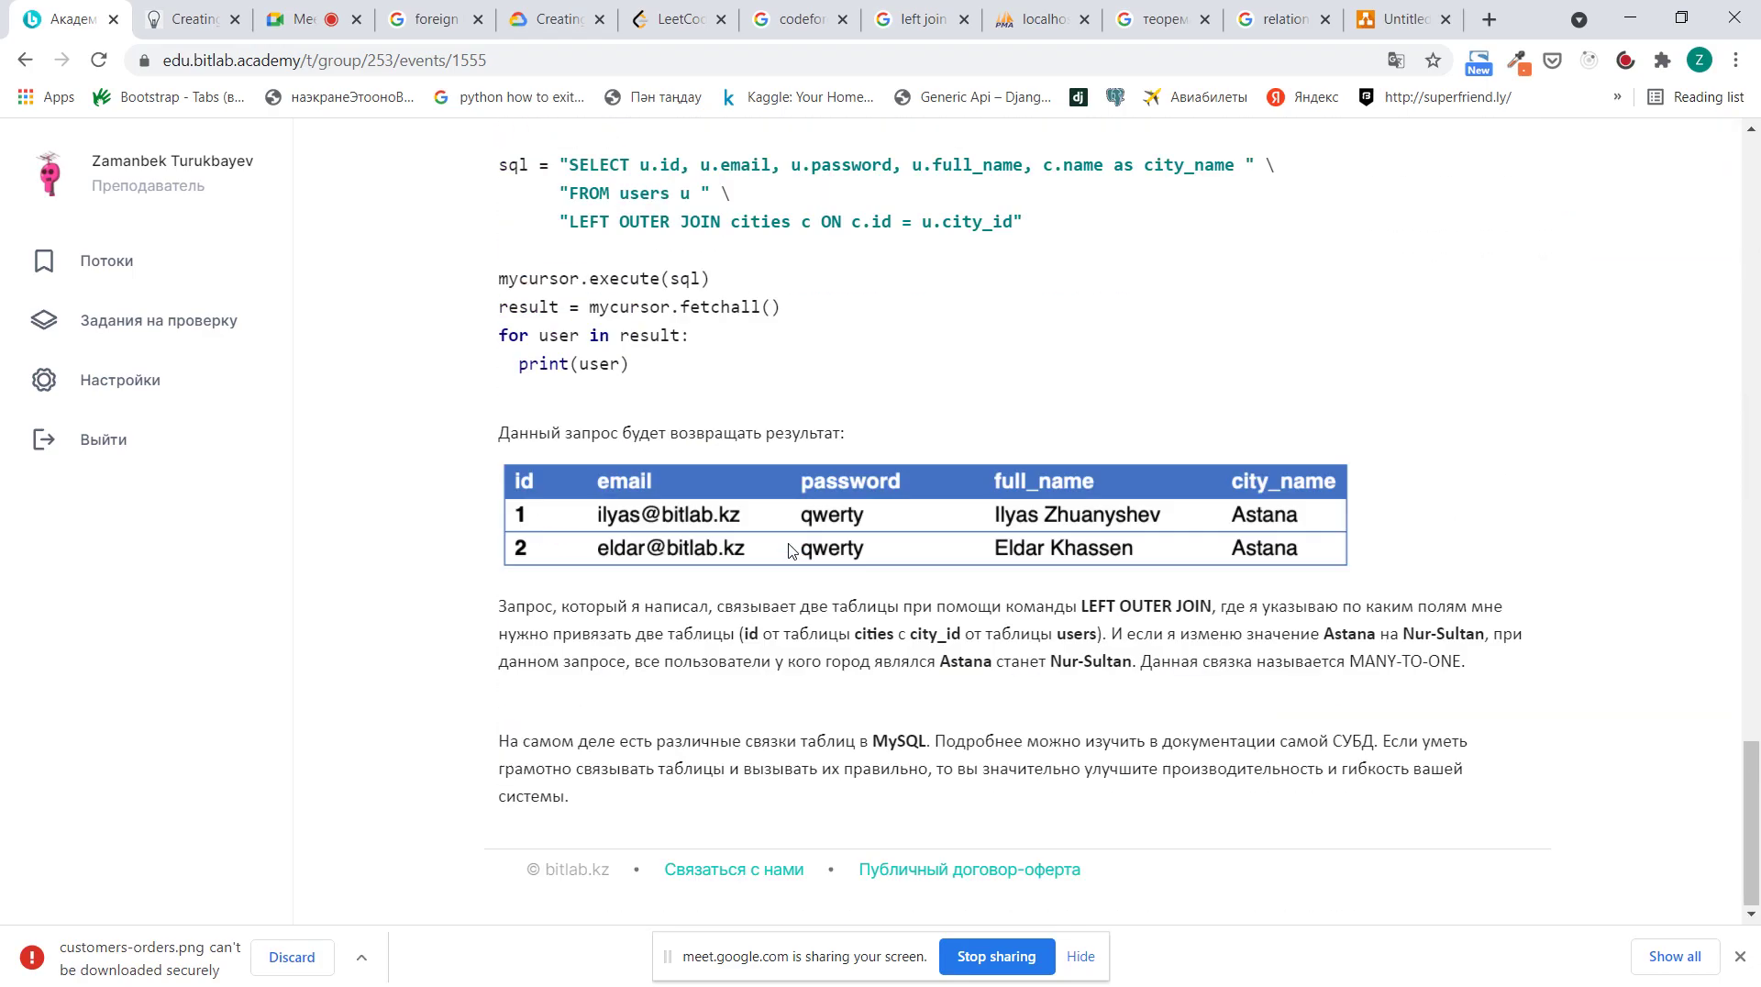
pyautogui.scroll(15, 789, 550)
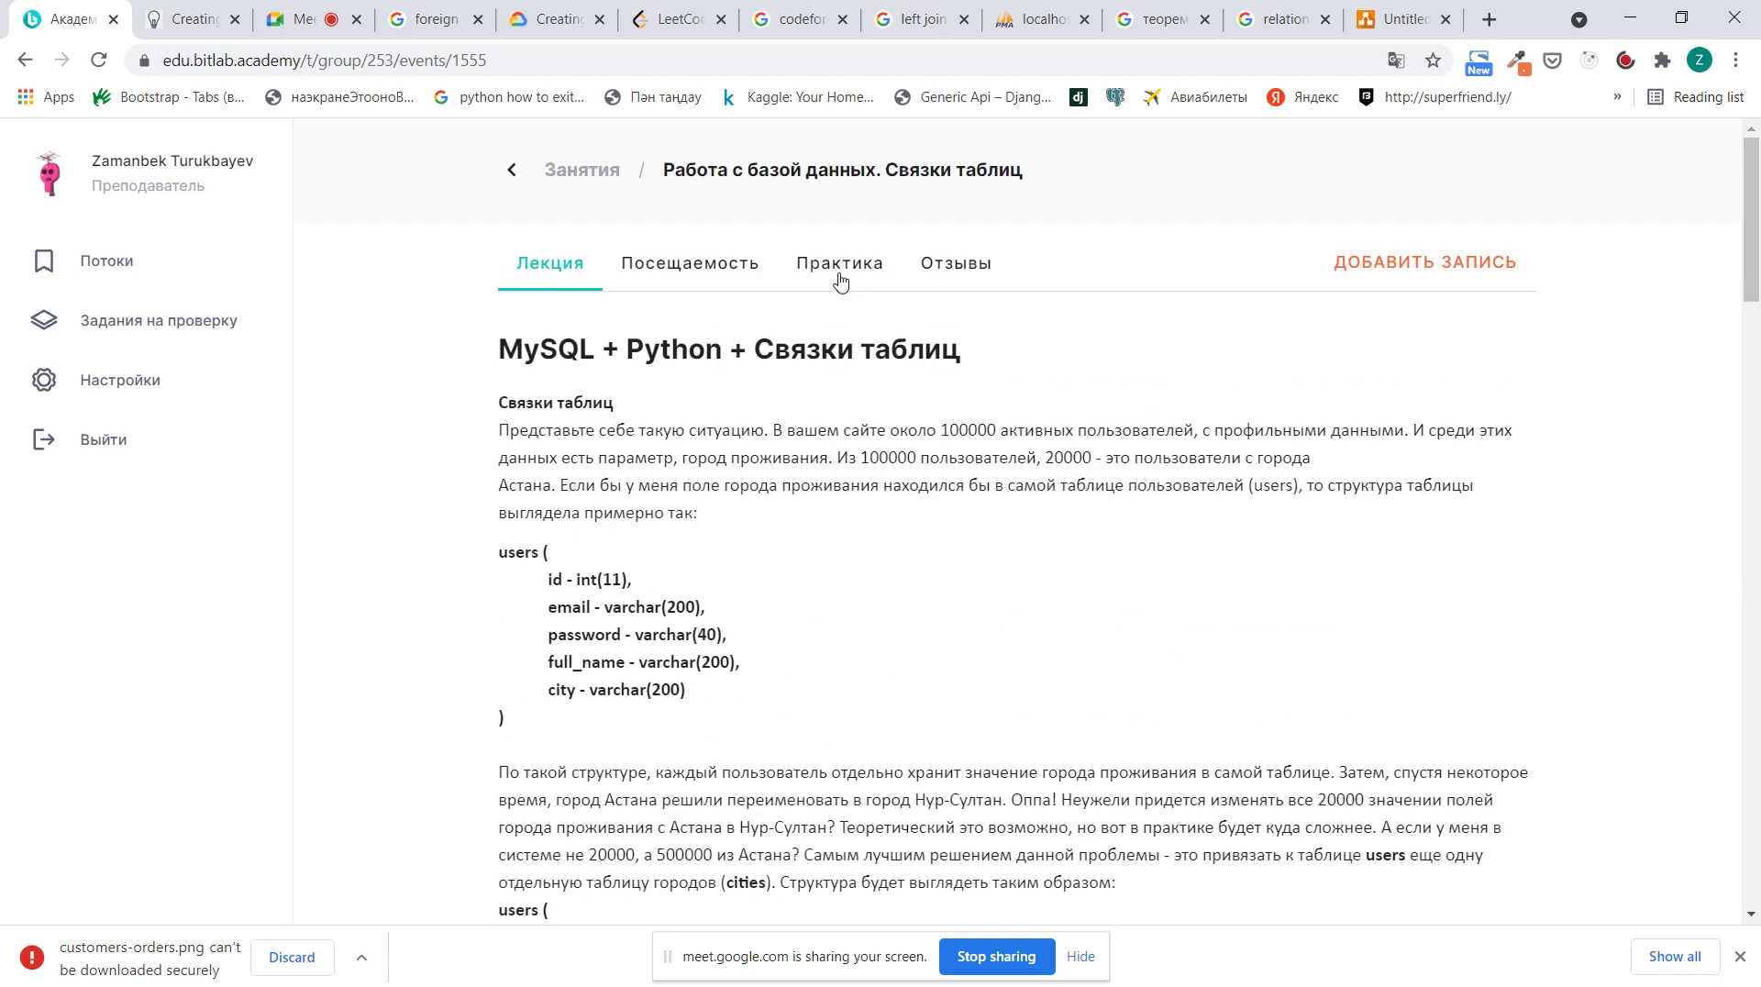
# Open the lesson's practice assignment "Задание 1" and show its task description
pyautogui.click(836, 275)
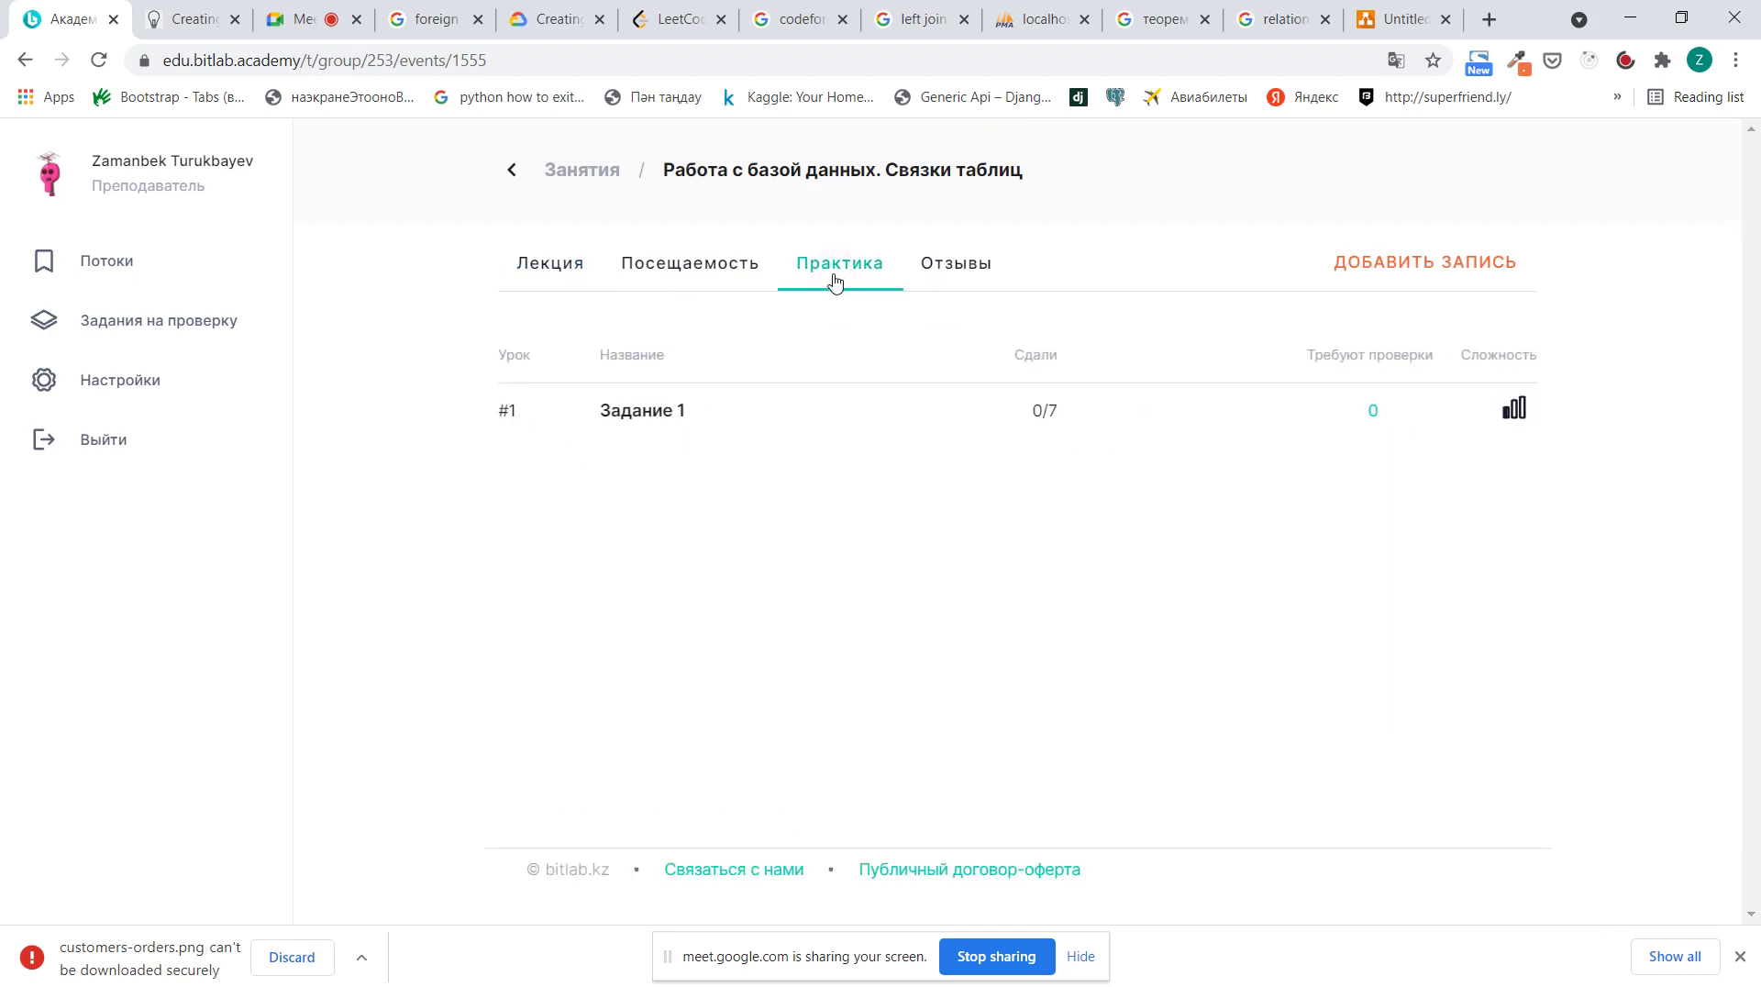
pyautogui.click(785, 412)
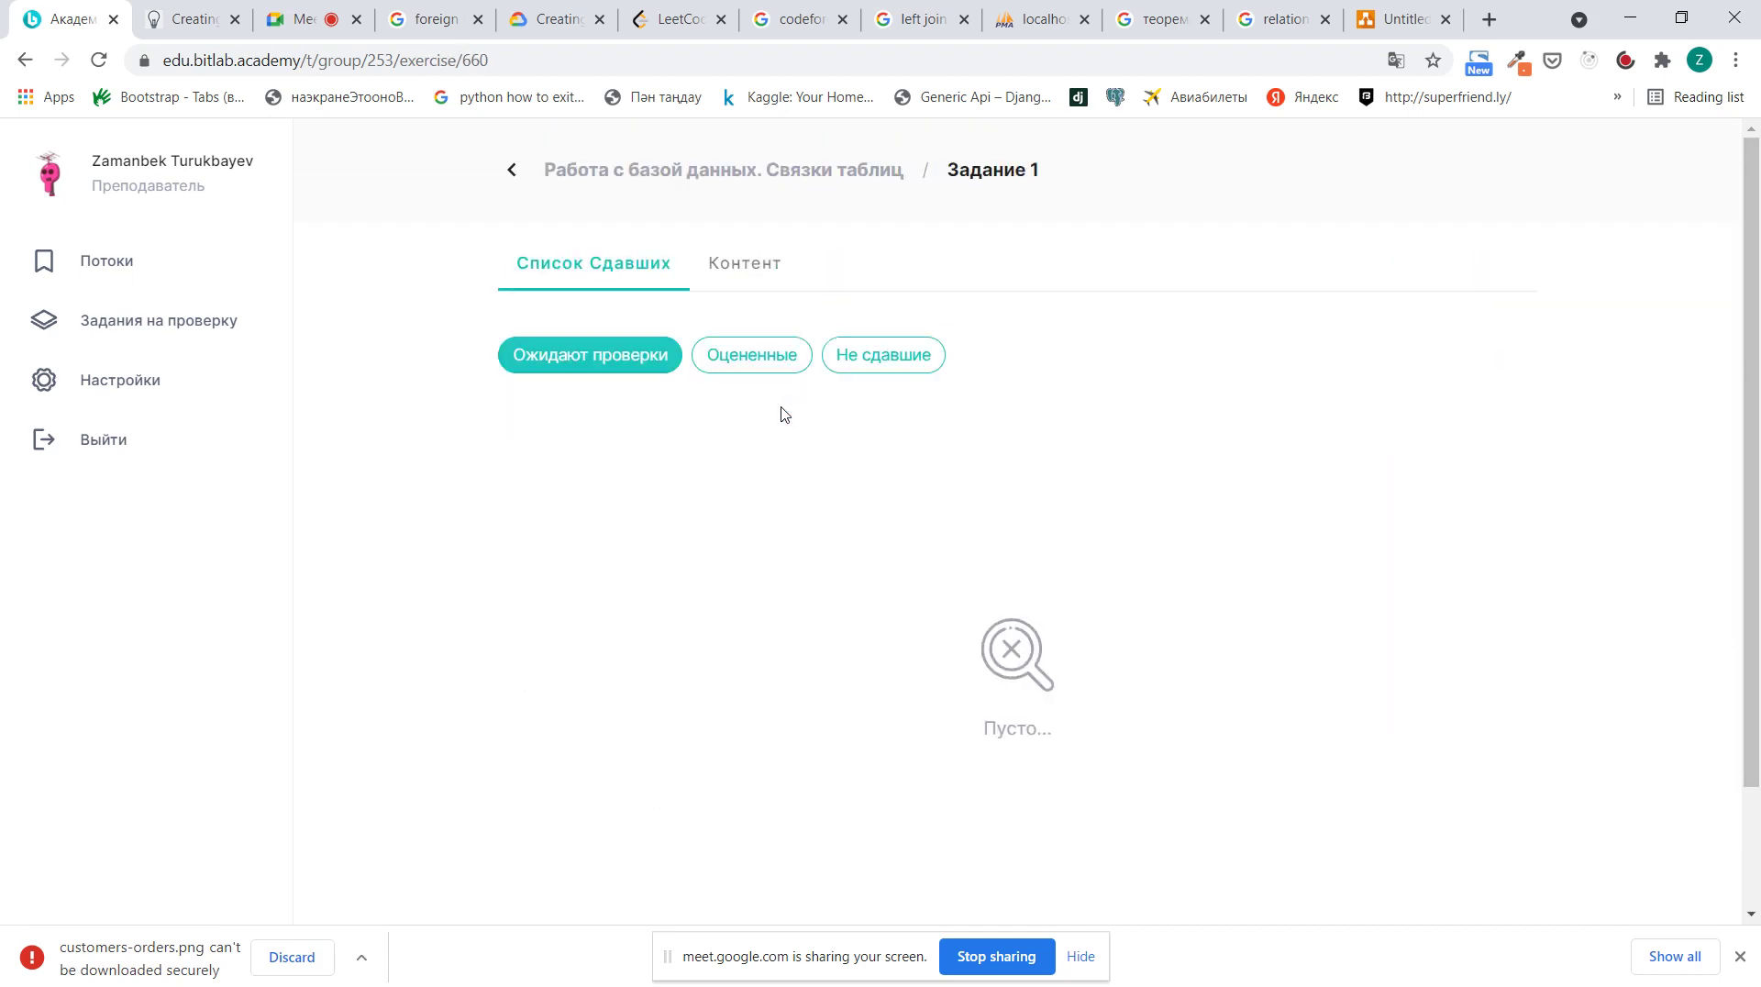
pyautogui.click(747, 264)
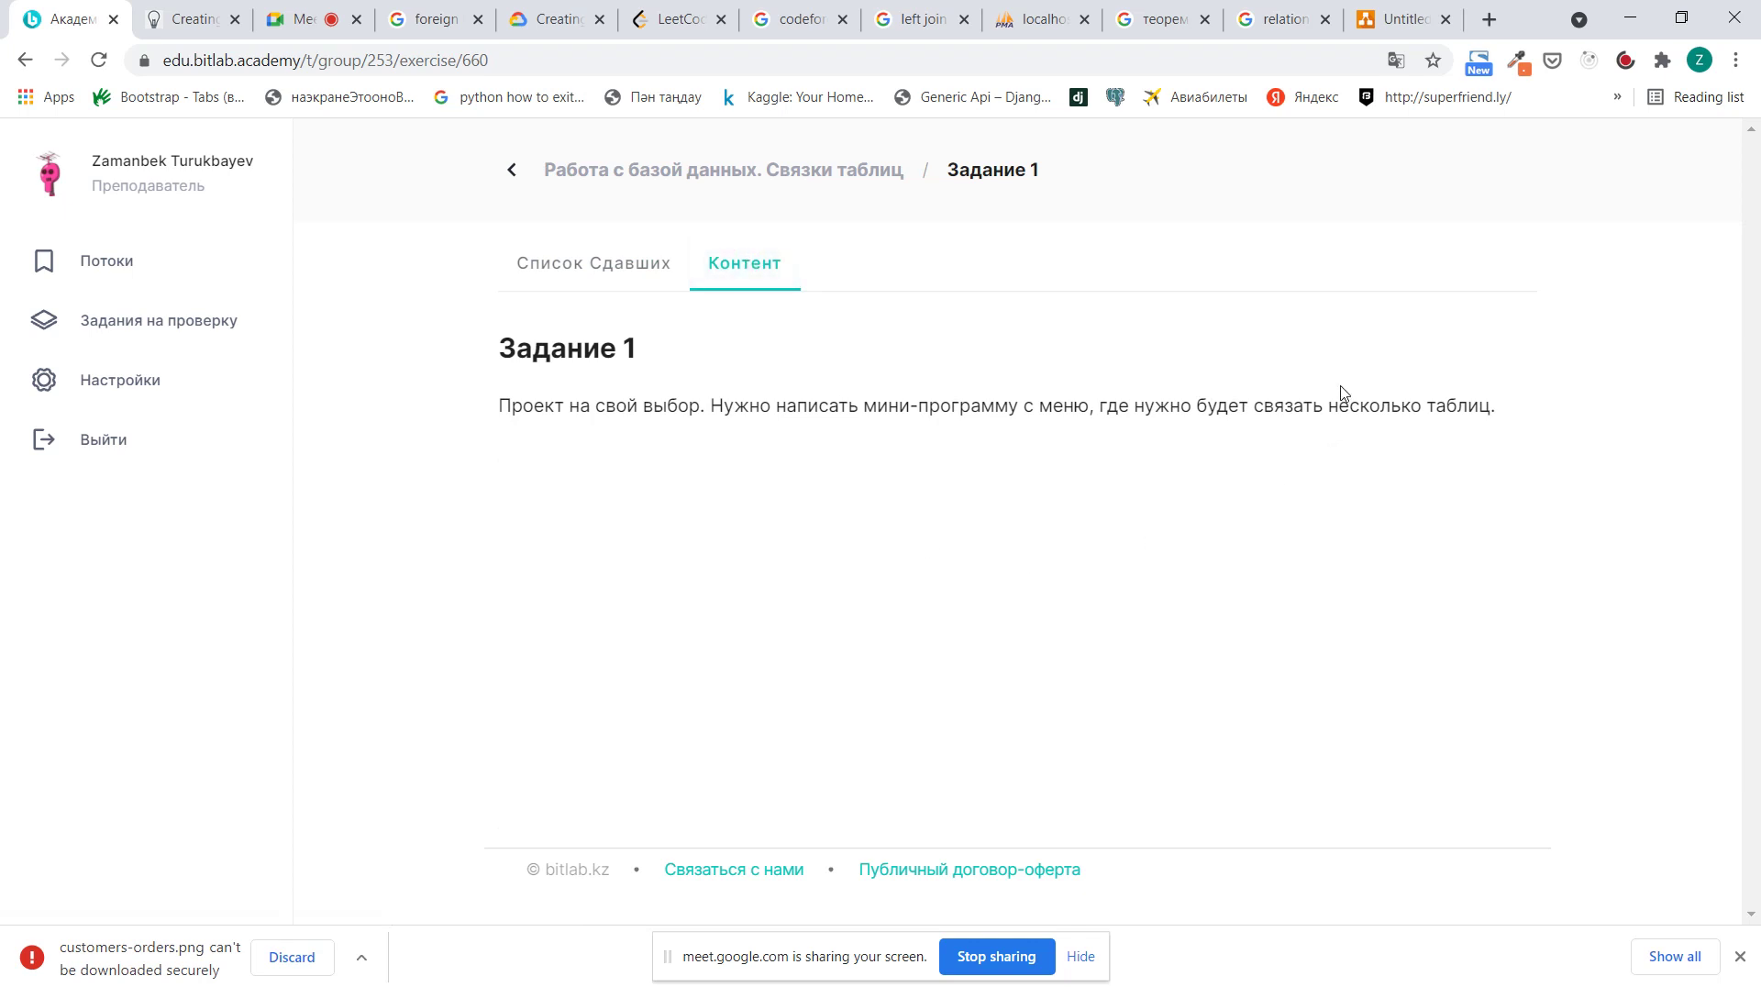
pyautogui.moveTo(1359, 7)
# Return to the Google Meet call and check the meeting chat
pyautogui.click(293, 19)
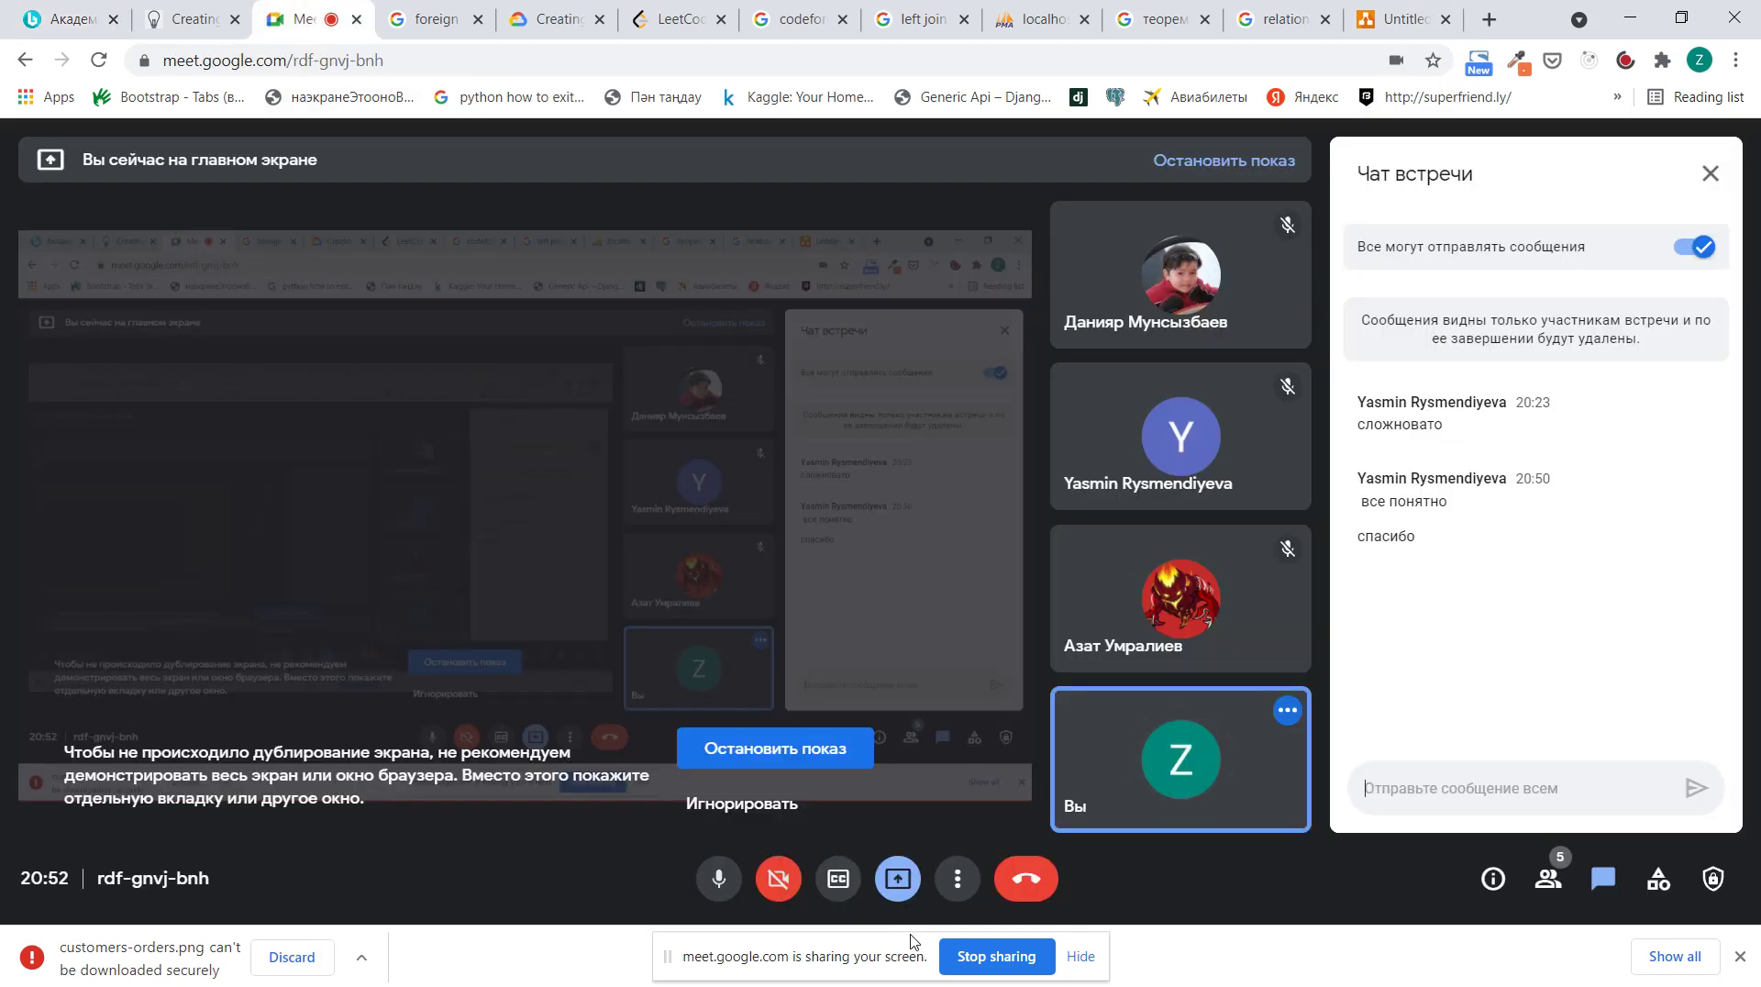
pyautogui.press('super')
pyautogui.press('super')
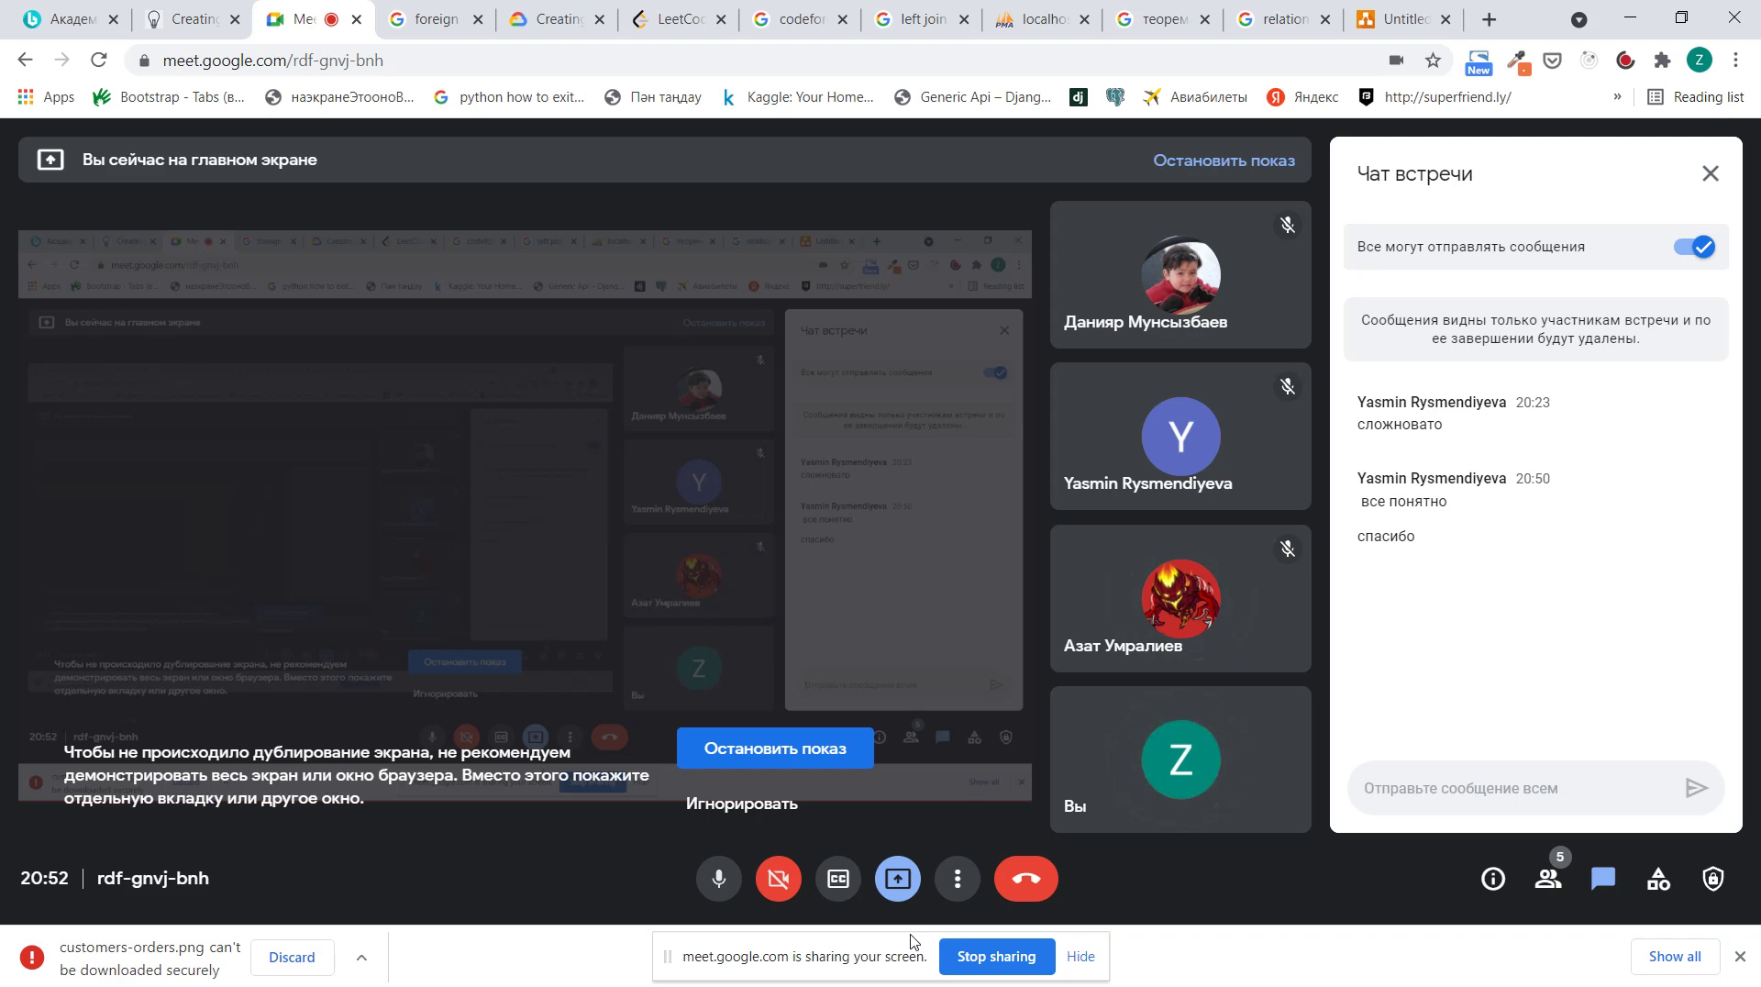
pyautogui.hotkey('alt', 'Tab')
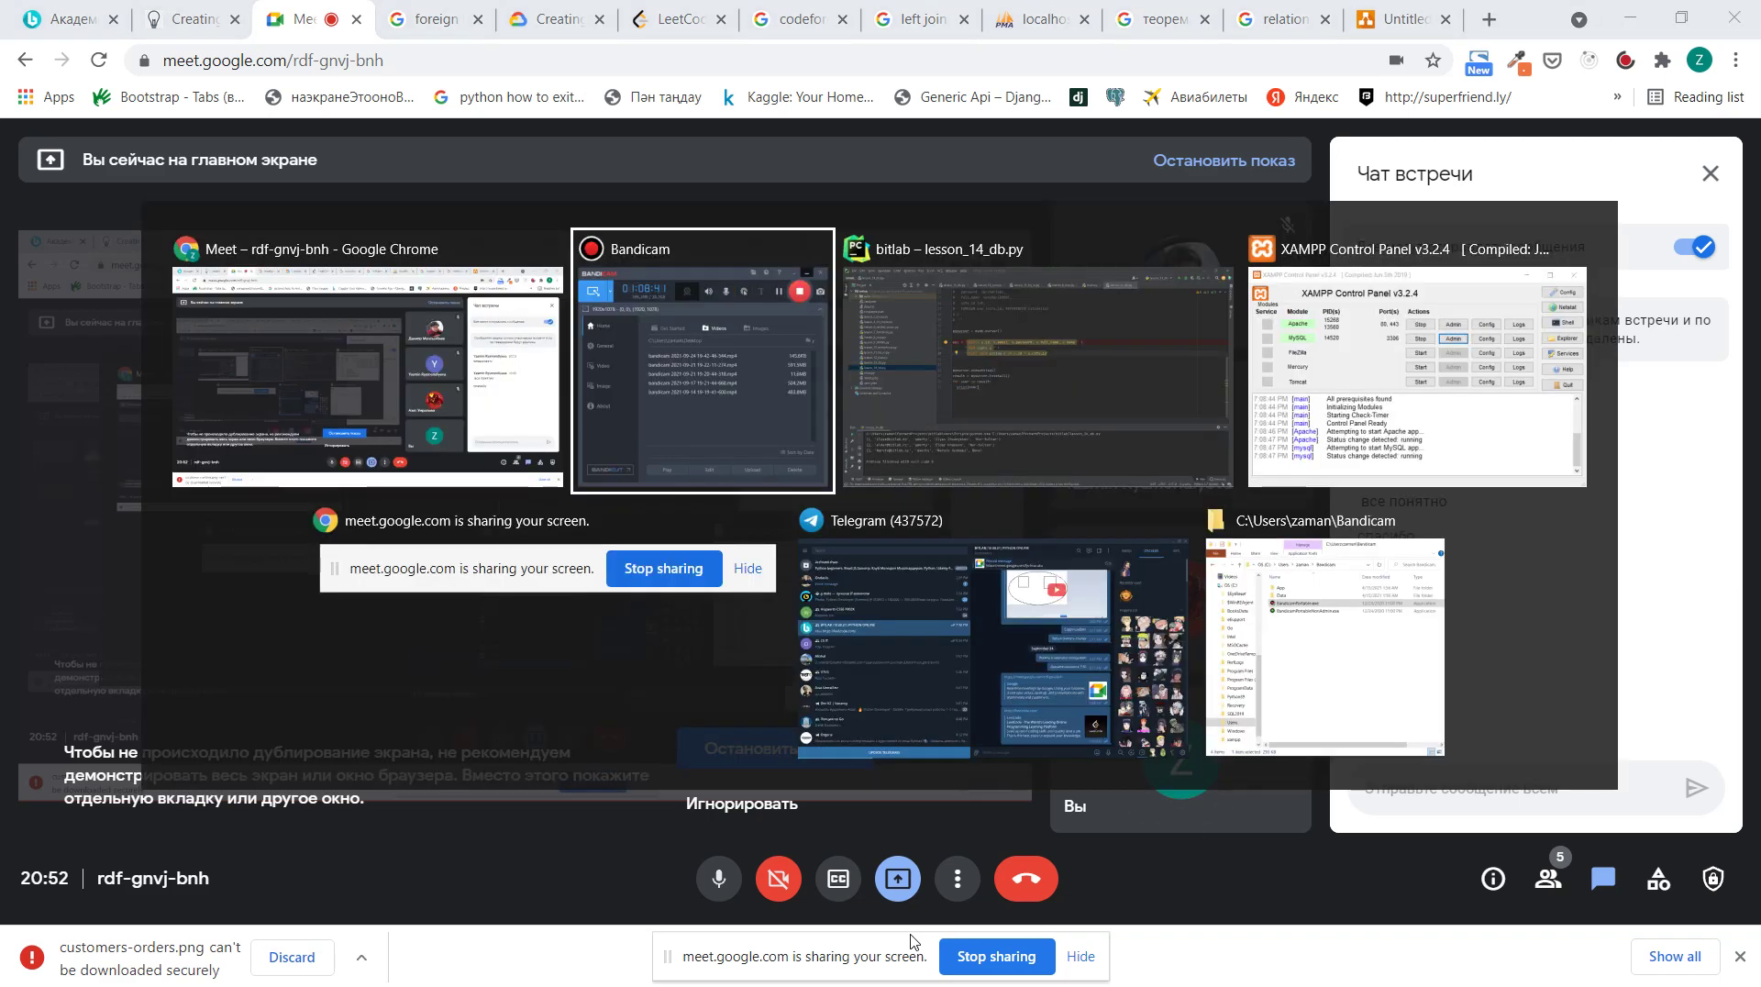
pyautogui.hotkey('alt', 'Tab')
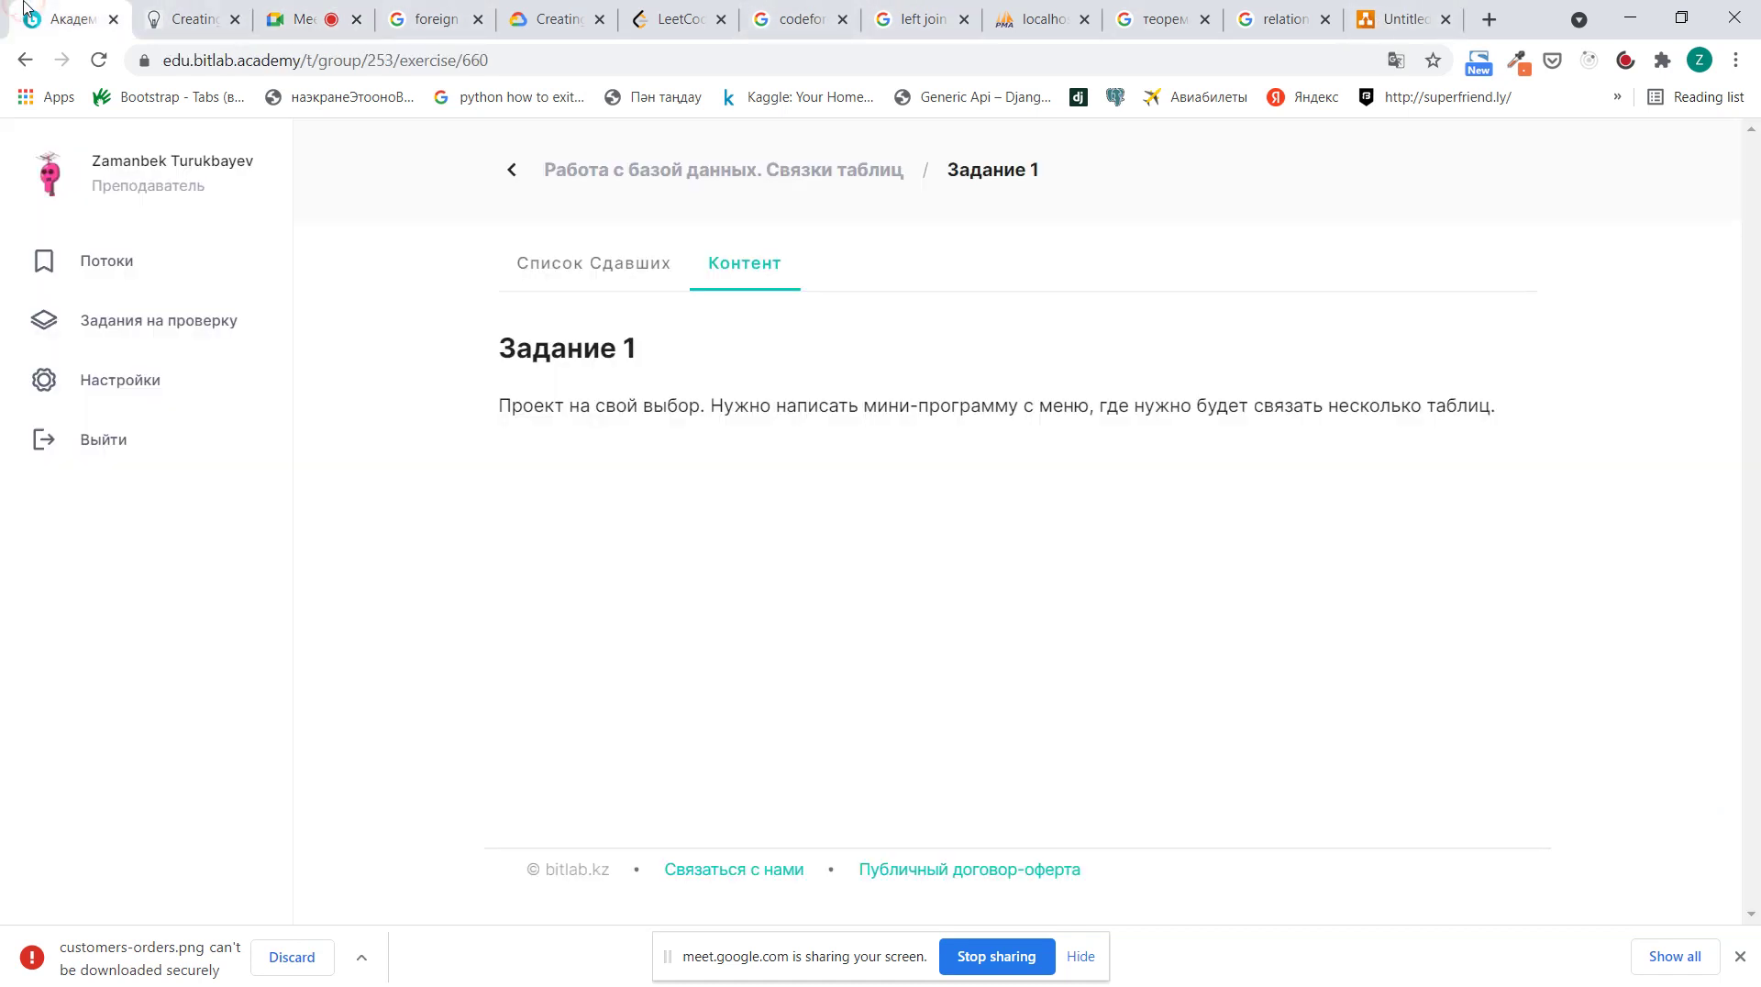
# Go back to the "Задание 1" description and highlight its requirement to link several tables in the mini-program
pyautogui.click(69, 18)
pyautogui.moveTo(1248, 405); pyautogui.dragTo(1493, 404)
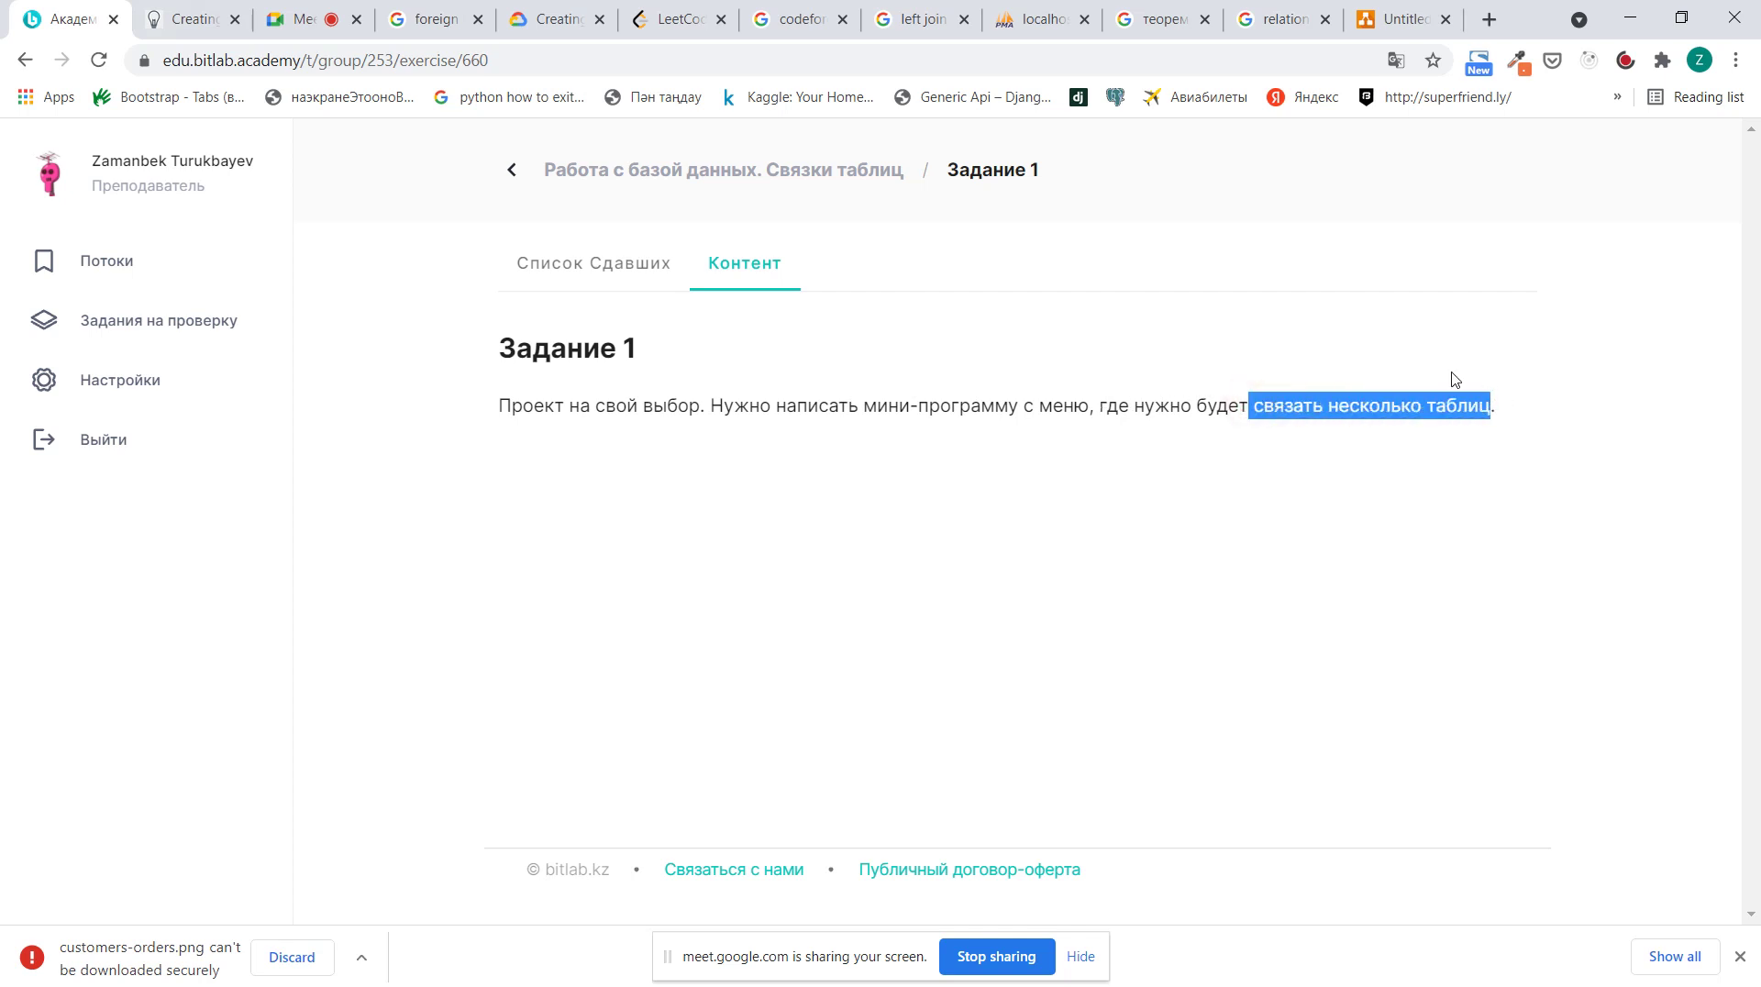
pyautogui.click(1345, 341)
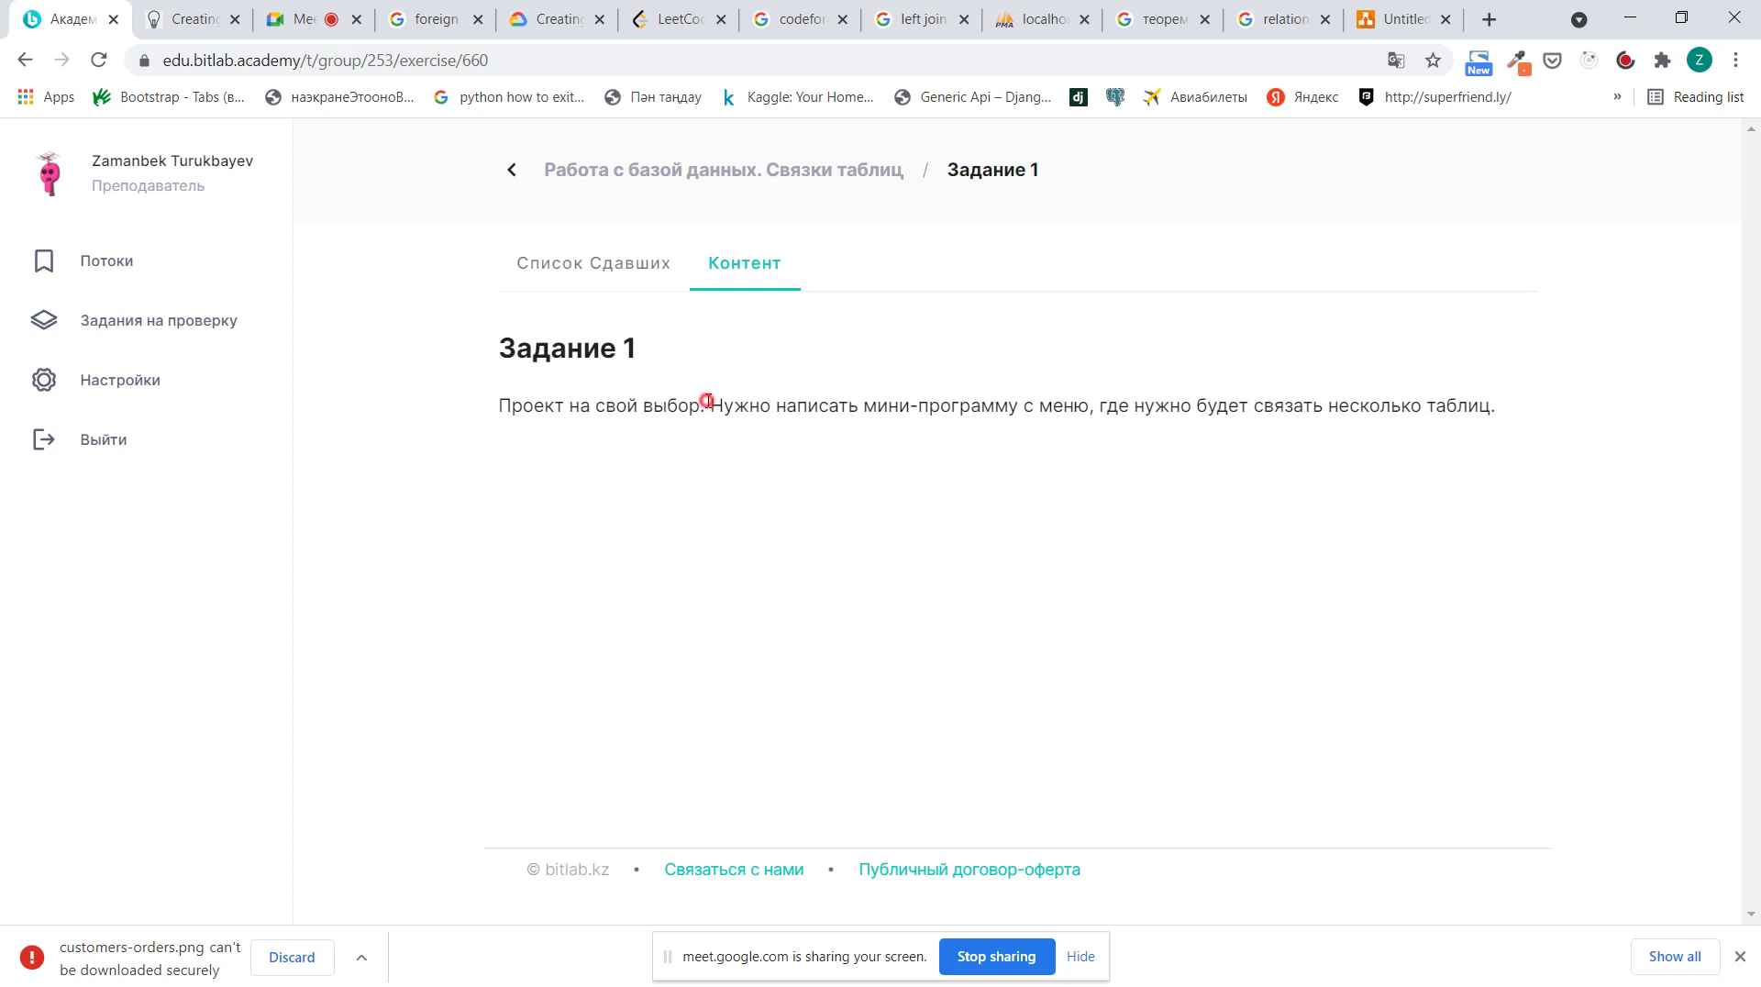
pyautogui.moveTo(706, 404); pyautogui.dragTo(1496, 416)
pyautogui.press('super')
pyautogui.press('super')
pyautogui.press('super')
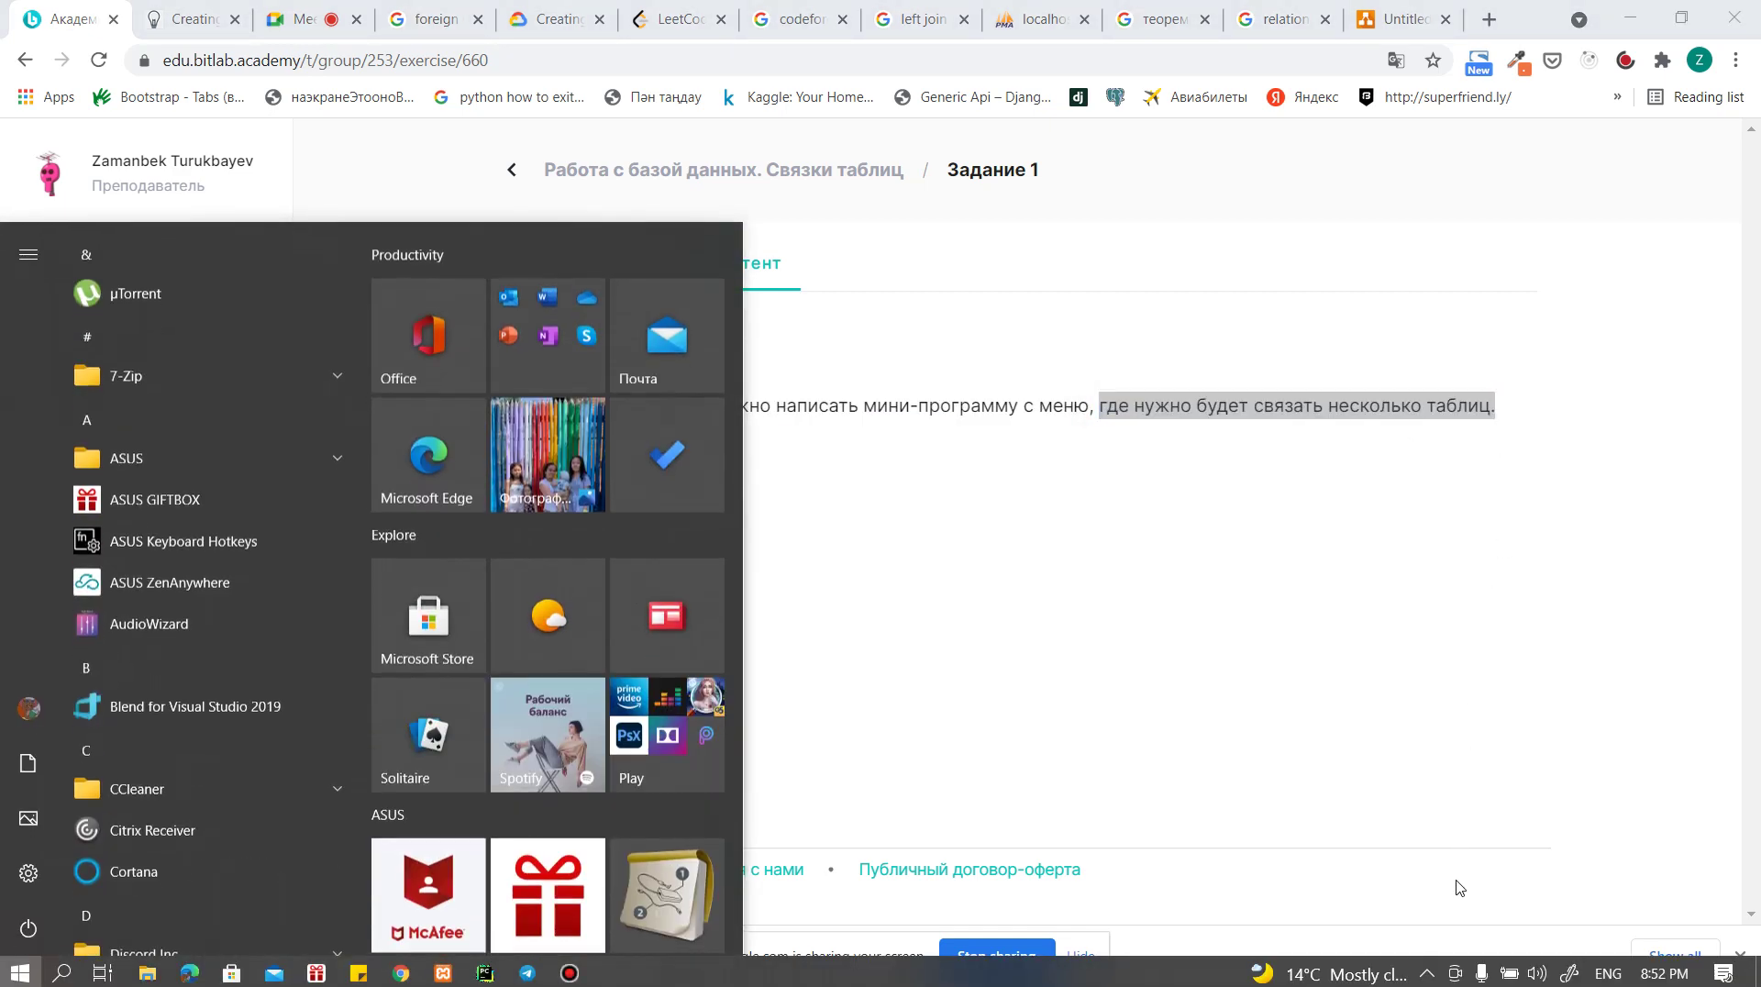
pyautogui.press('super')
pyautogui.press('super')
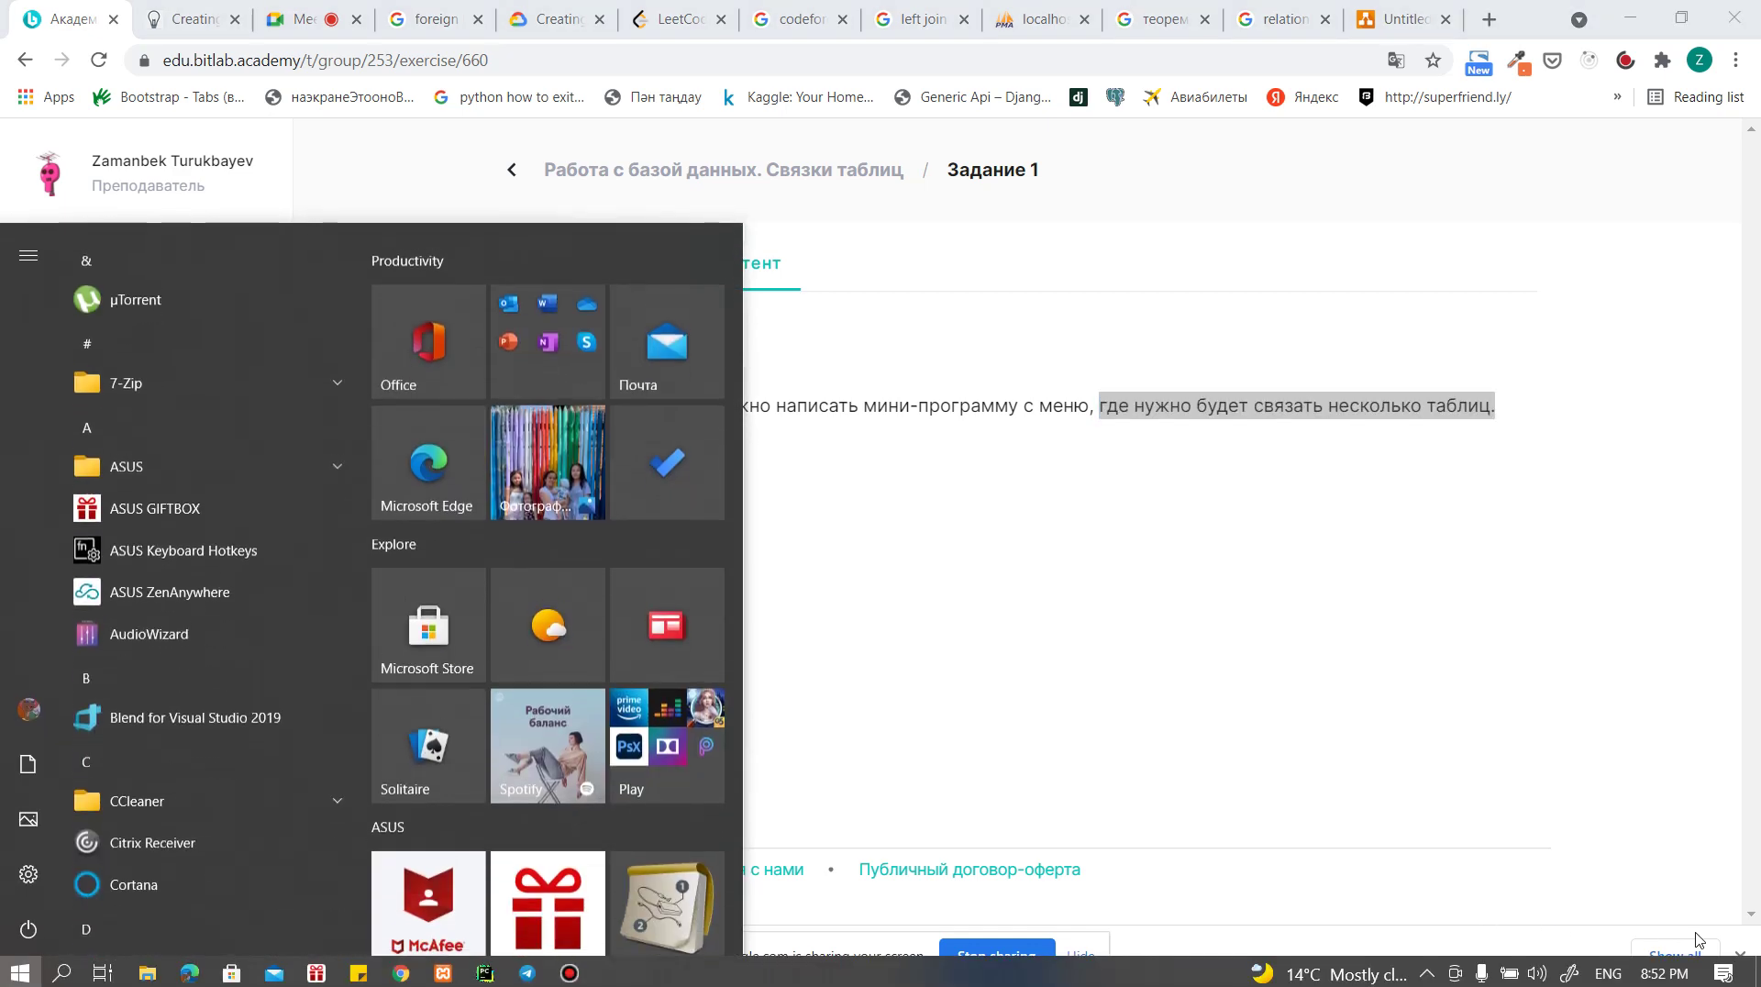
pyautogui.press('super')
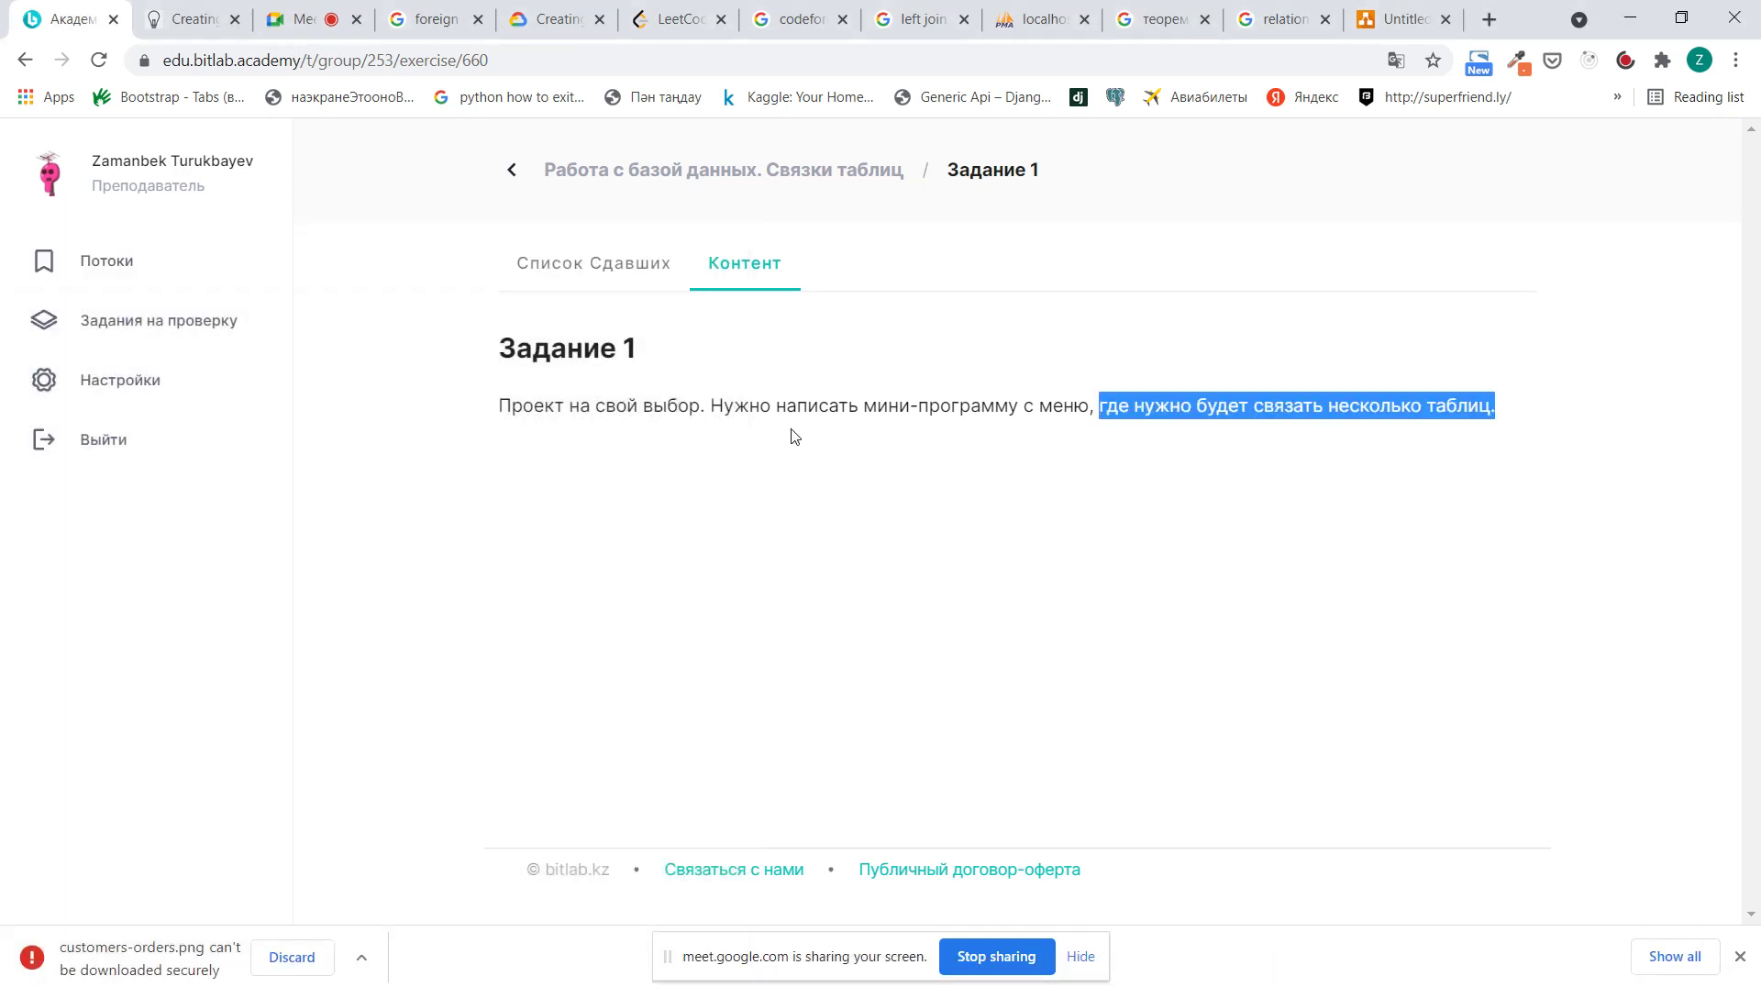
# Check the Google Meet chat and view the "relationship db" image results
pyautogui.click(339, 27)
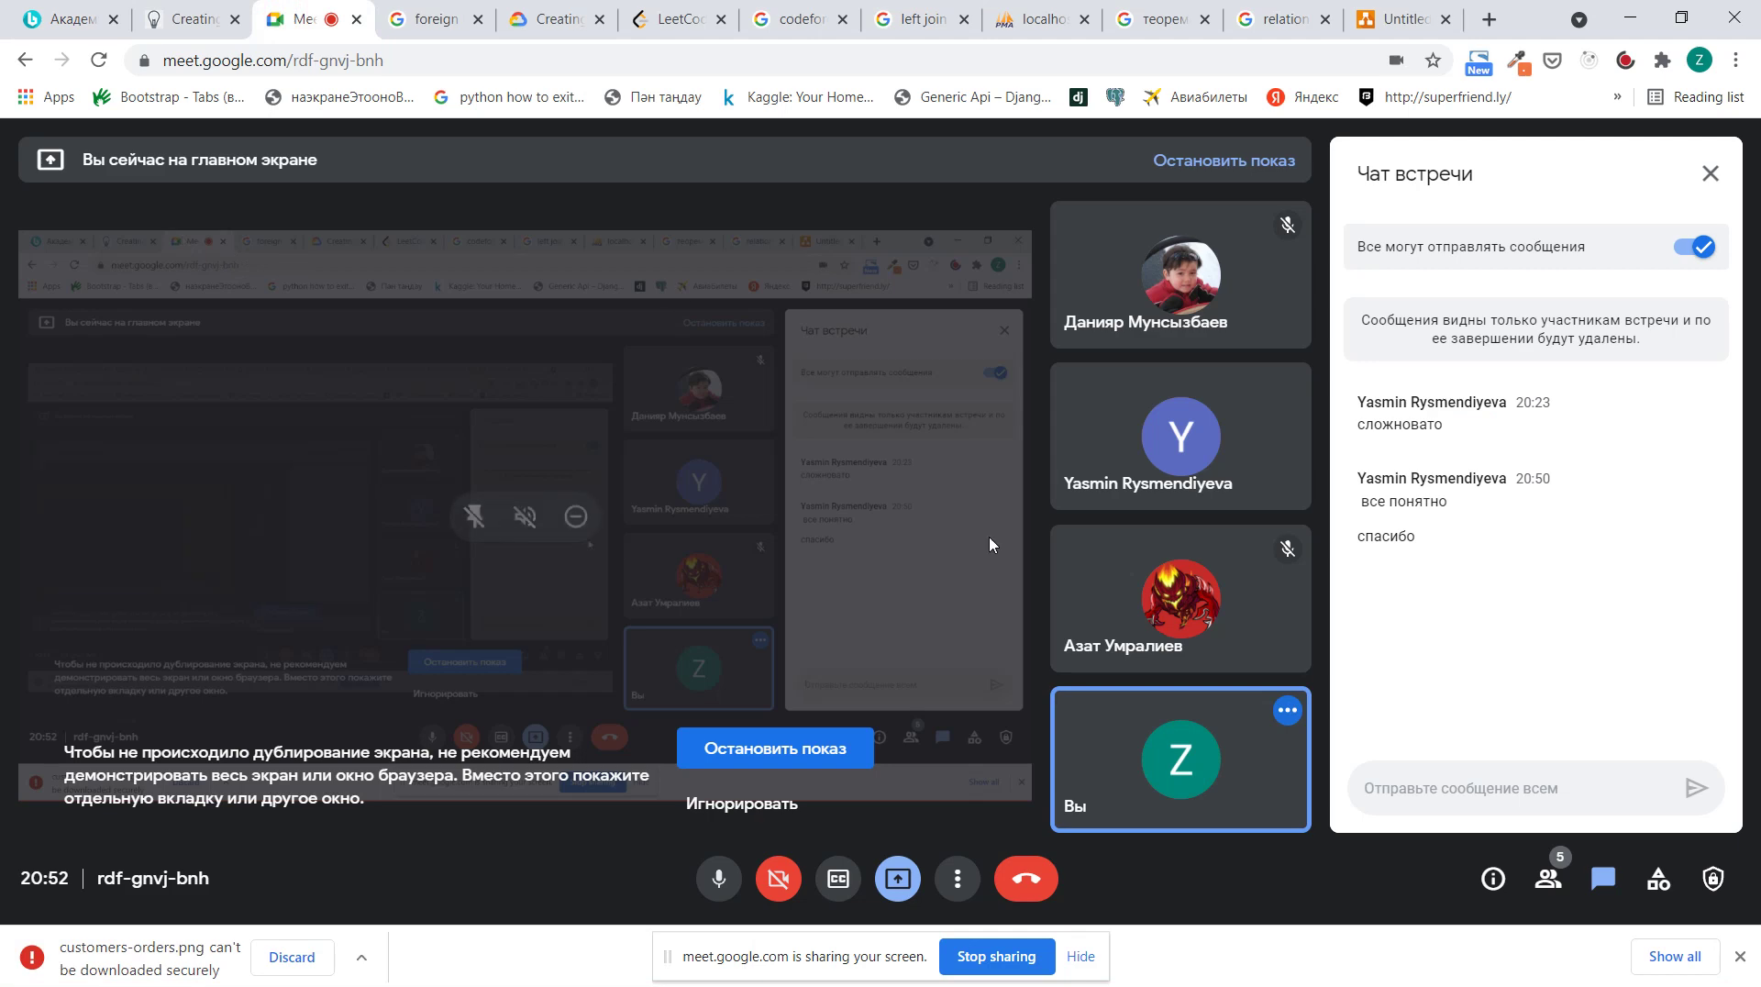
pyautogui.click(1380, 11)
pyautogui.click(1280, 19)
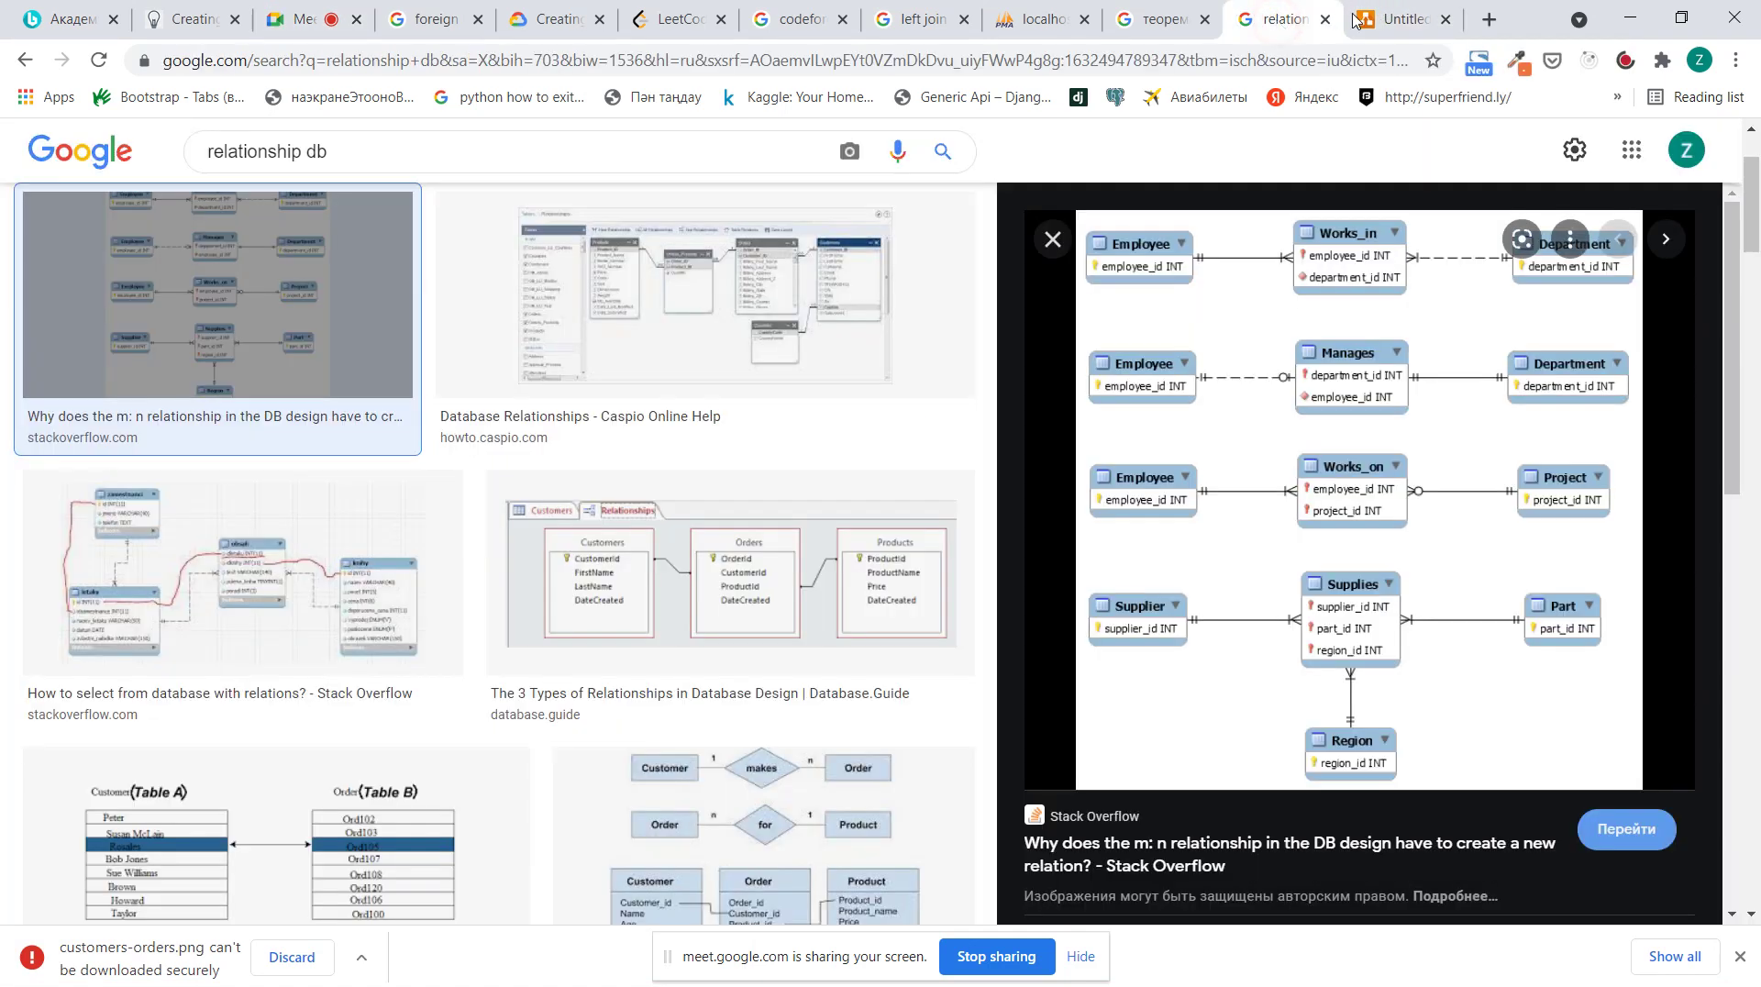
pyautogui.click(1489, 18)
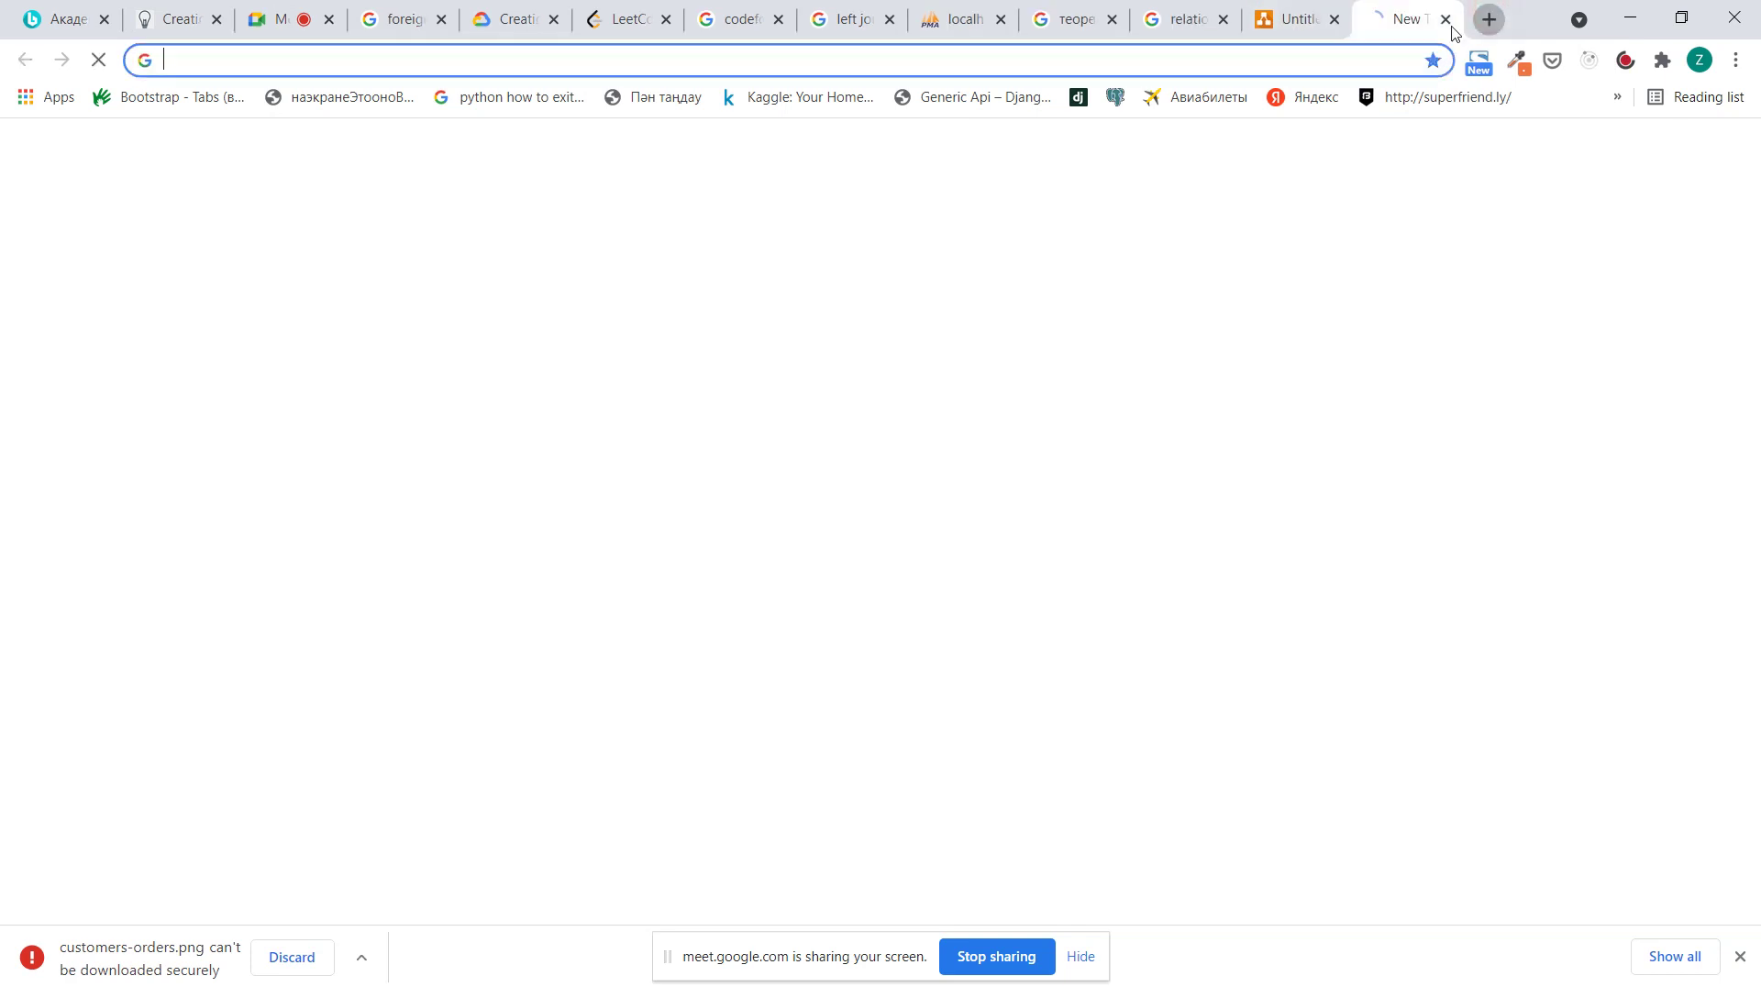
pyautogui.click(663, 480)
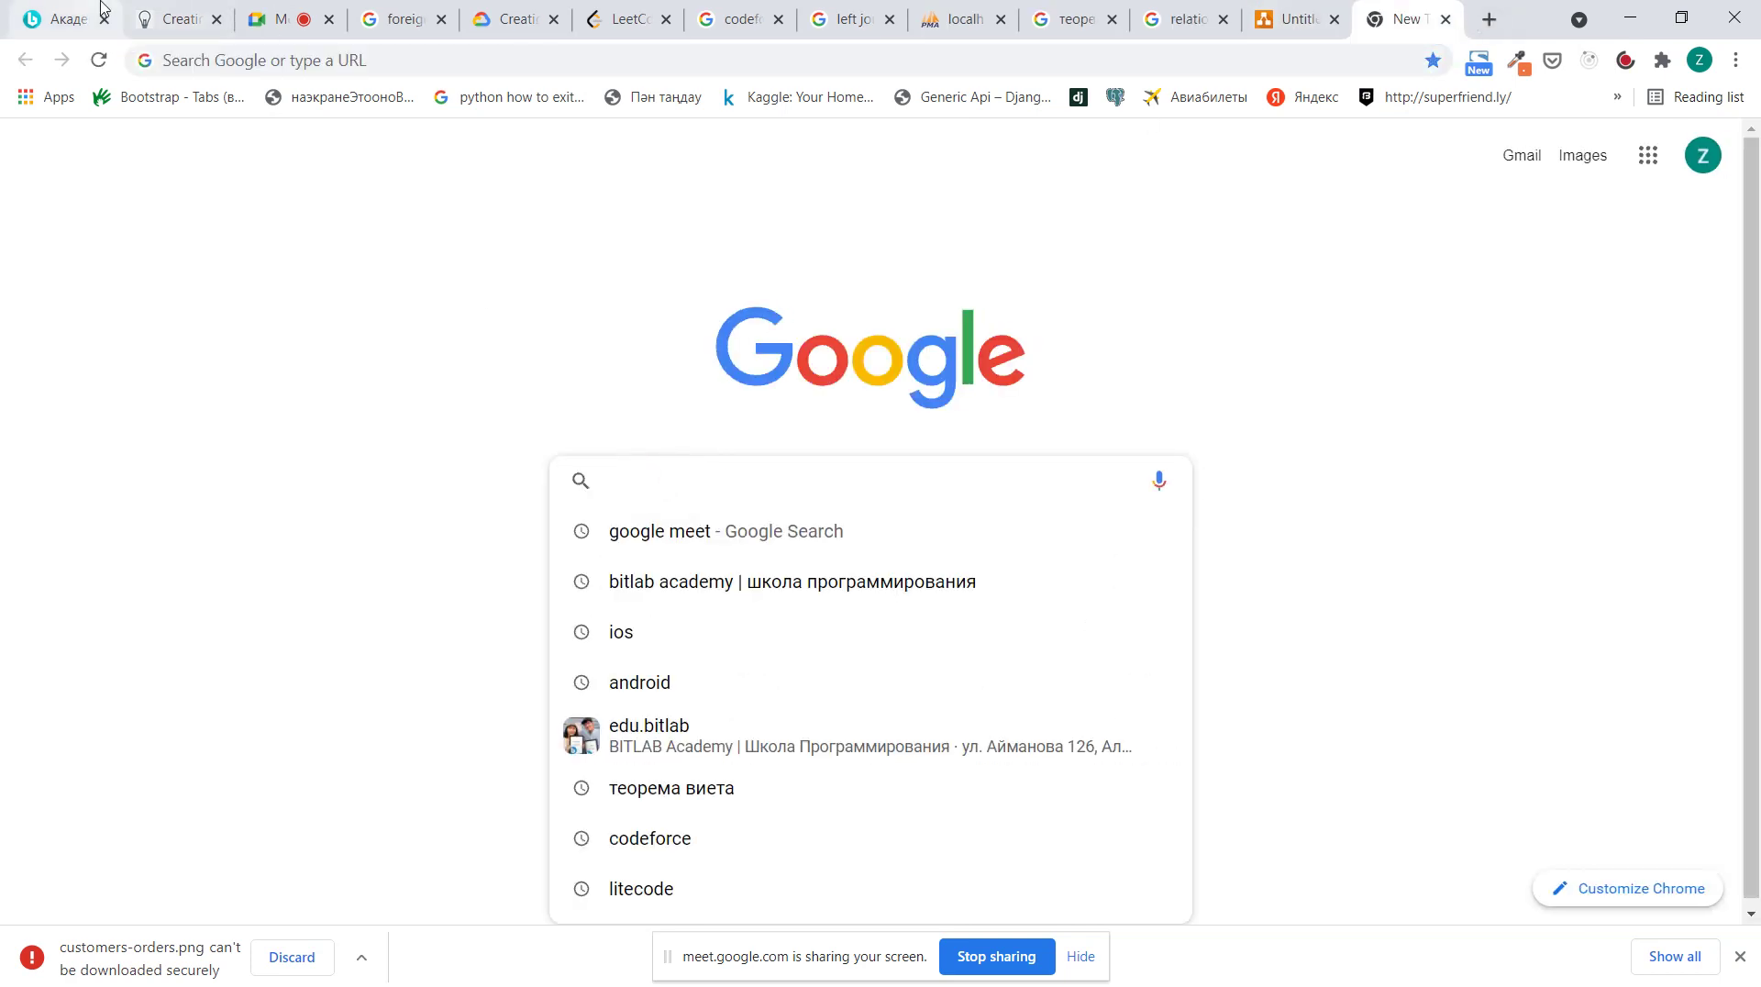
# Switch to PyCharm and delete the cursor creation, RIGHT JOIN query and result-printing loop at the end of lesson_14_db.py
pyautogui.hotkey('alt', 'Tab')
pyautogui.hotkey('alt', 'Tab')
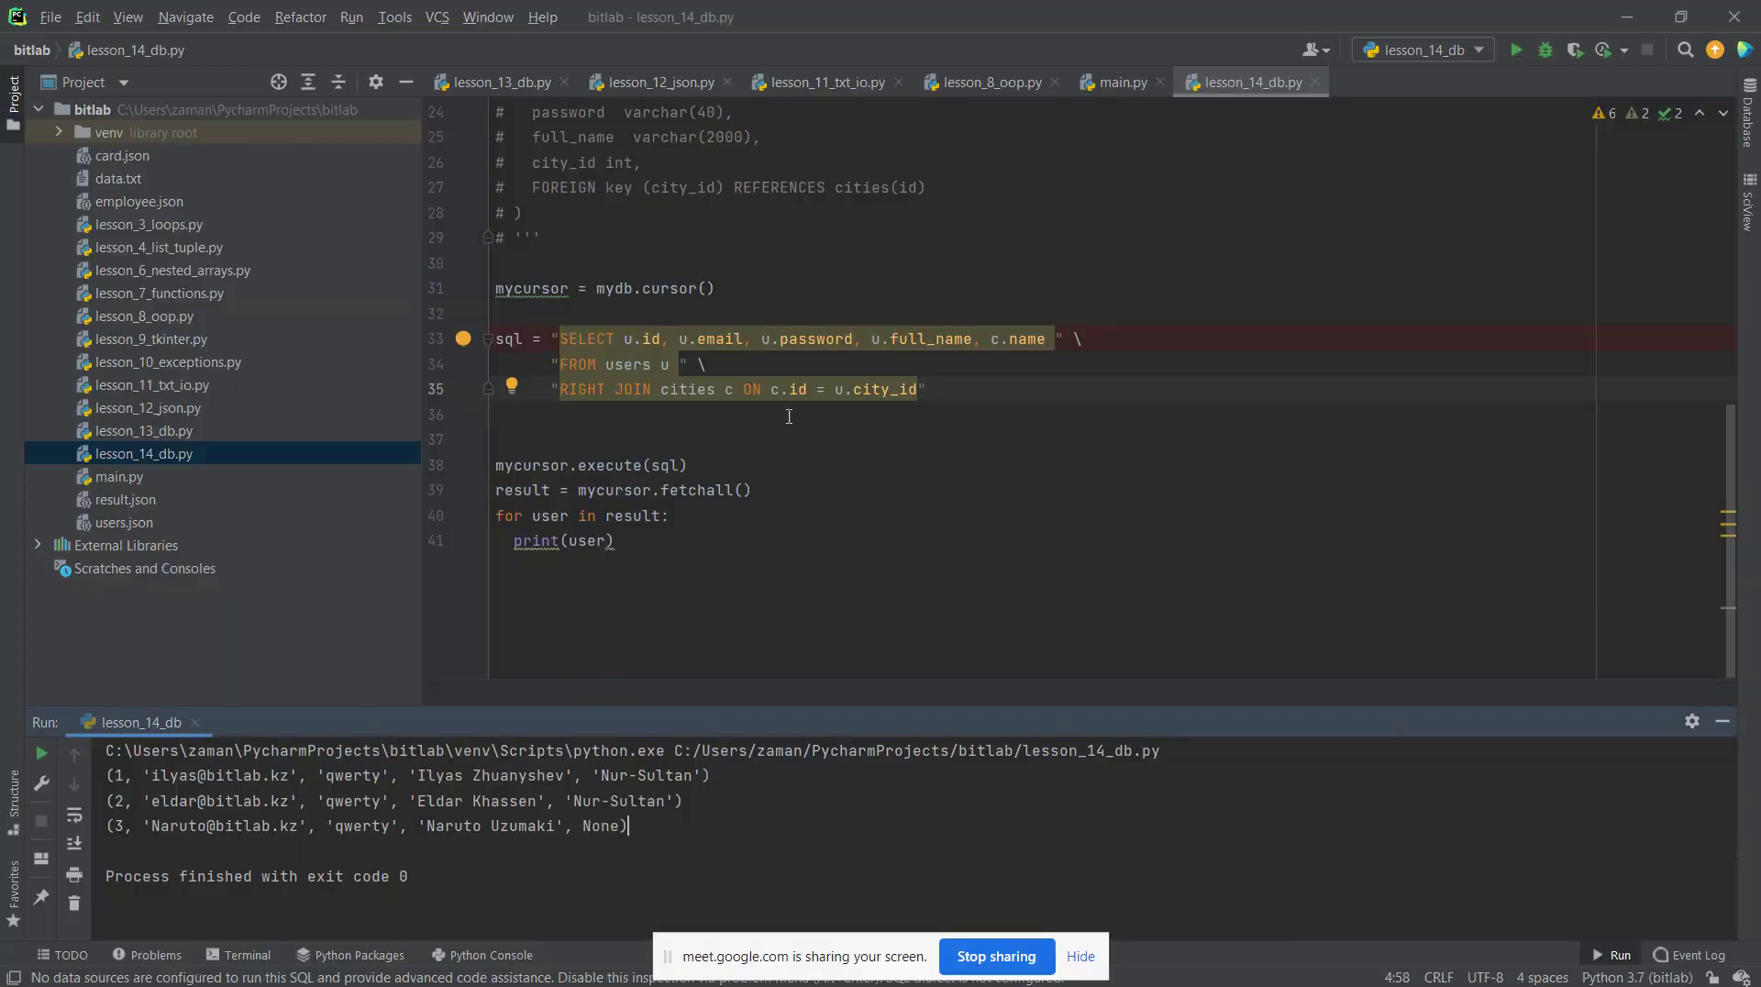
pyautogui.moveTo(623, 541); pyautogui.dragTo(464, 101)
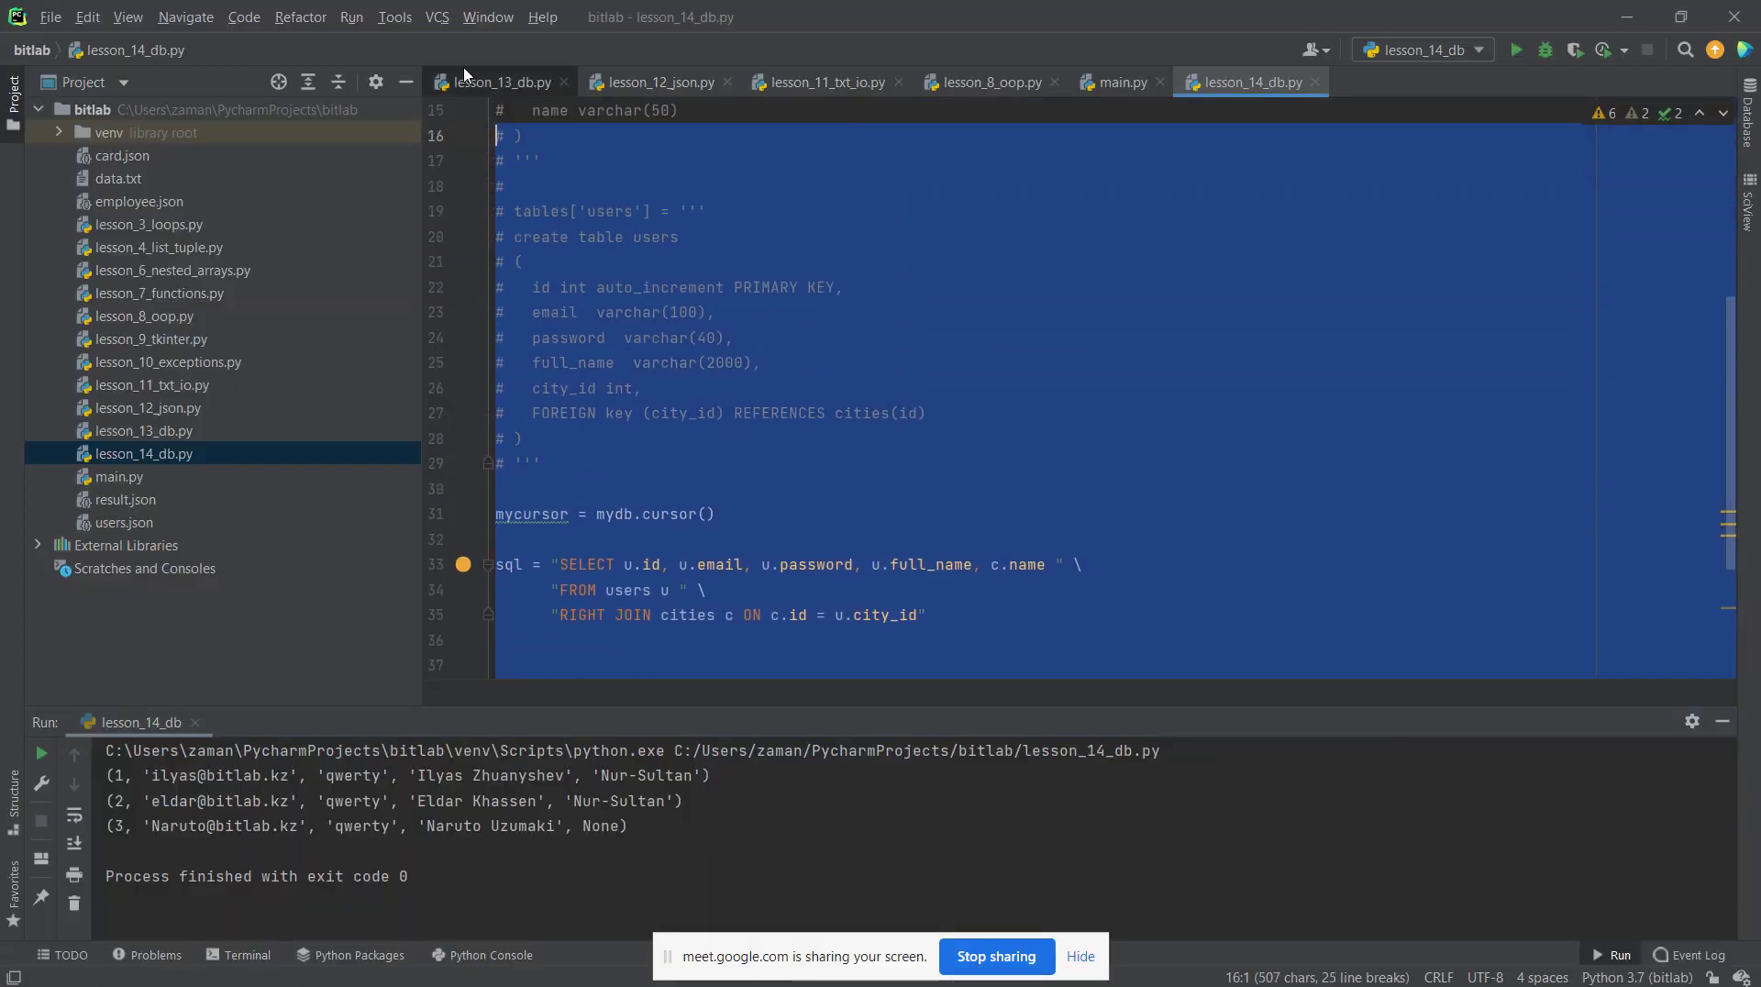
pyautogui.click(556, 359)
pyautogui.scroll(-3, 556, 359)
pyautogui.moveTo(655, 549); pyautogui.dragTo(465, 288)
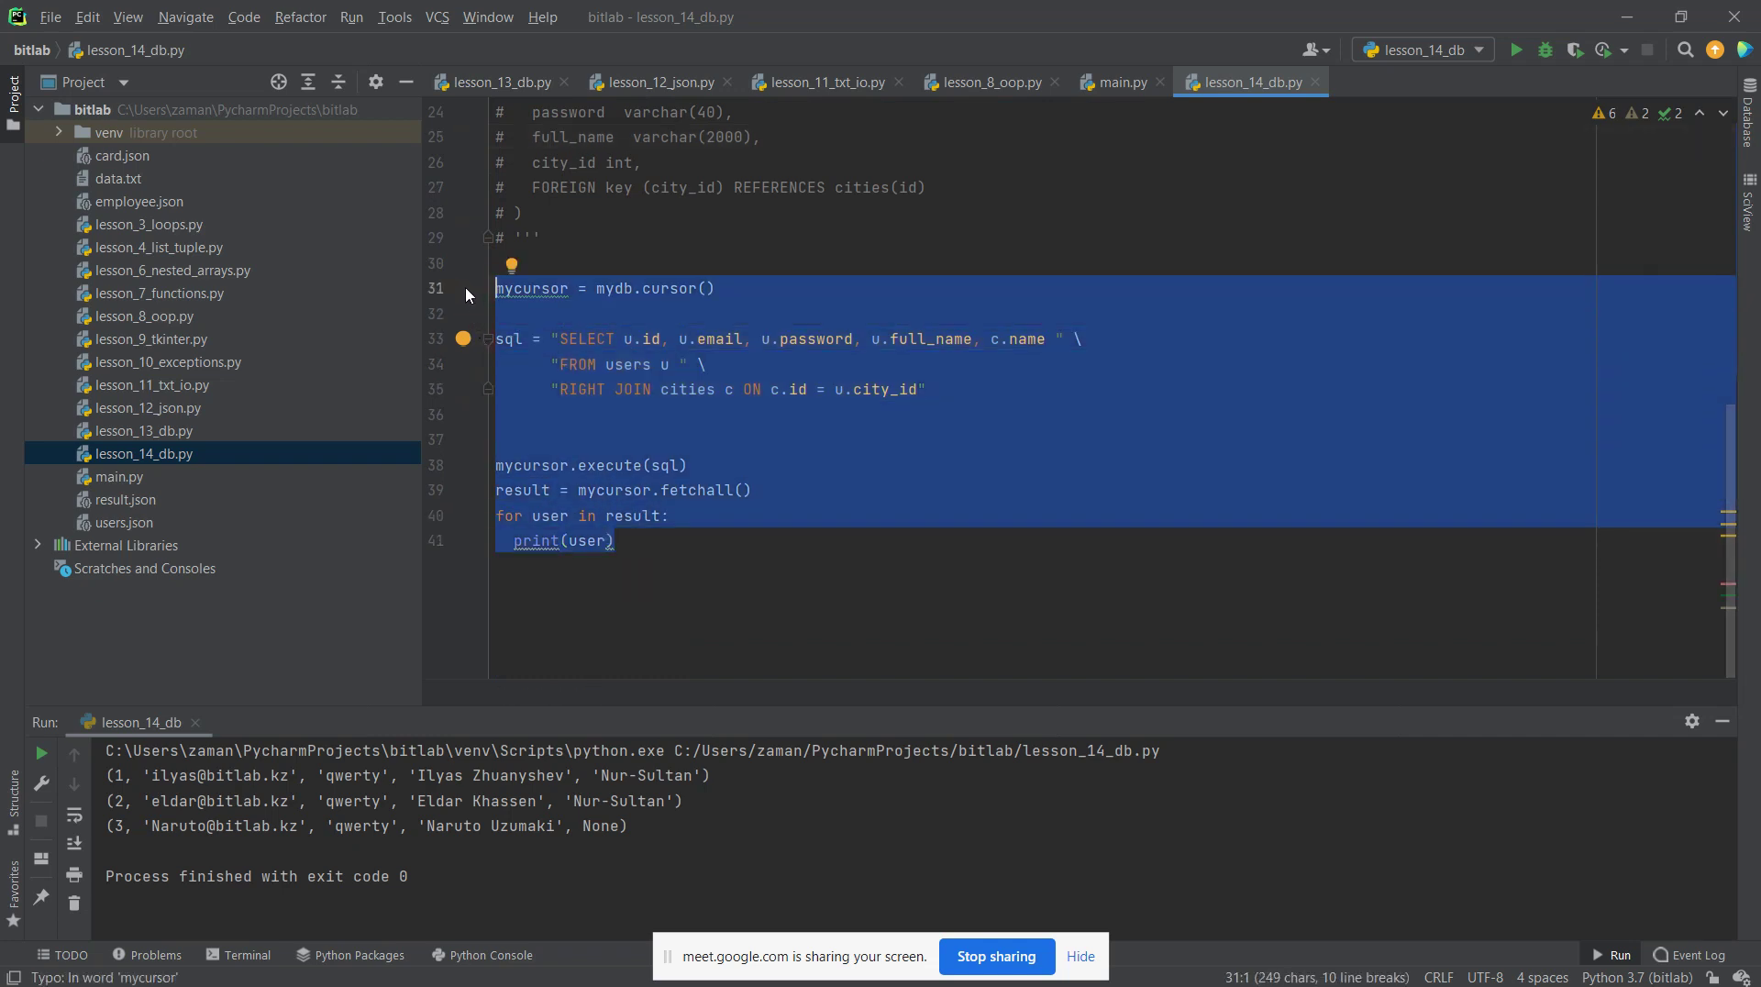
pyautogui.press('BackSpace')
pyautogui.press('BackSpace')
pyautogui.scroll(5, 466, 288)
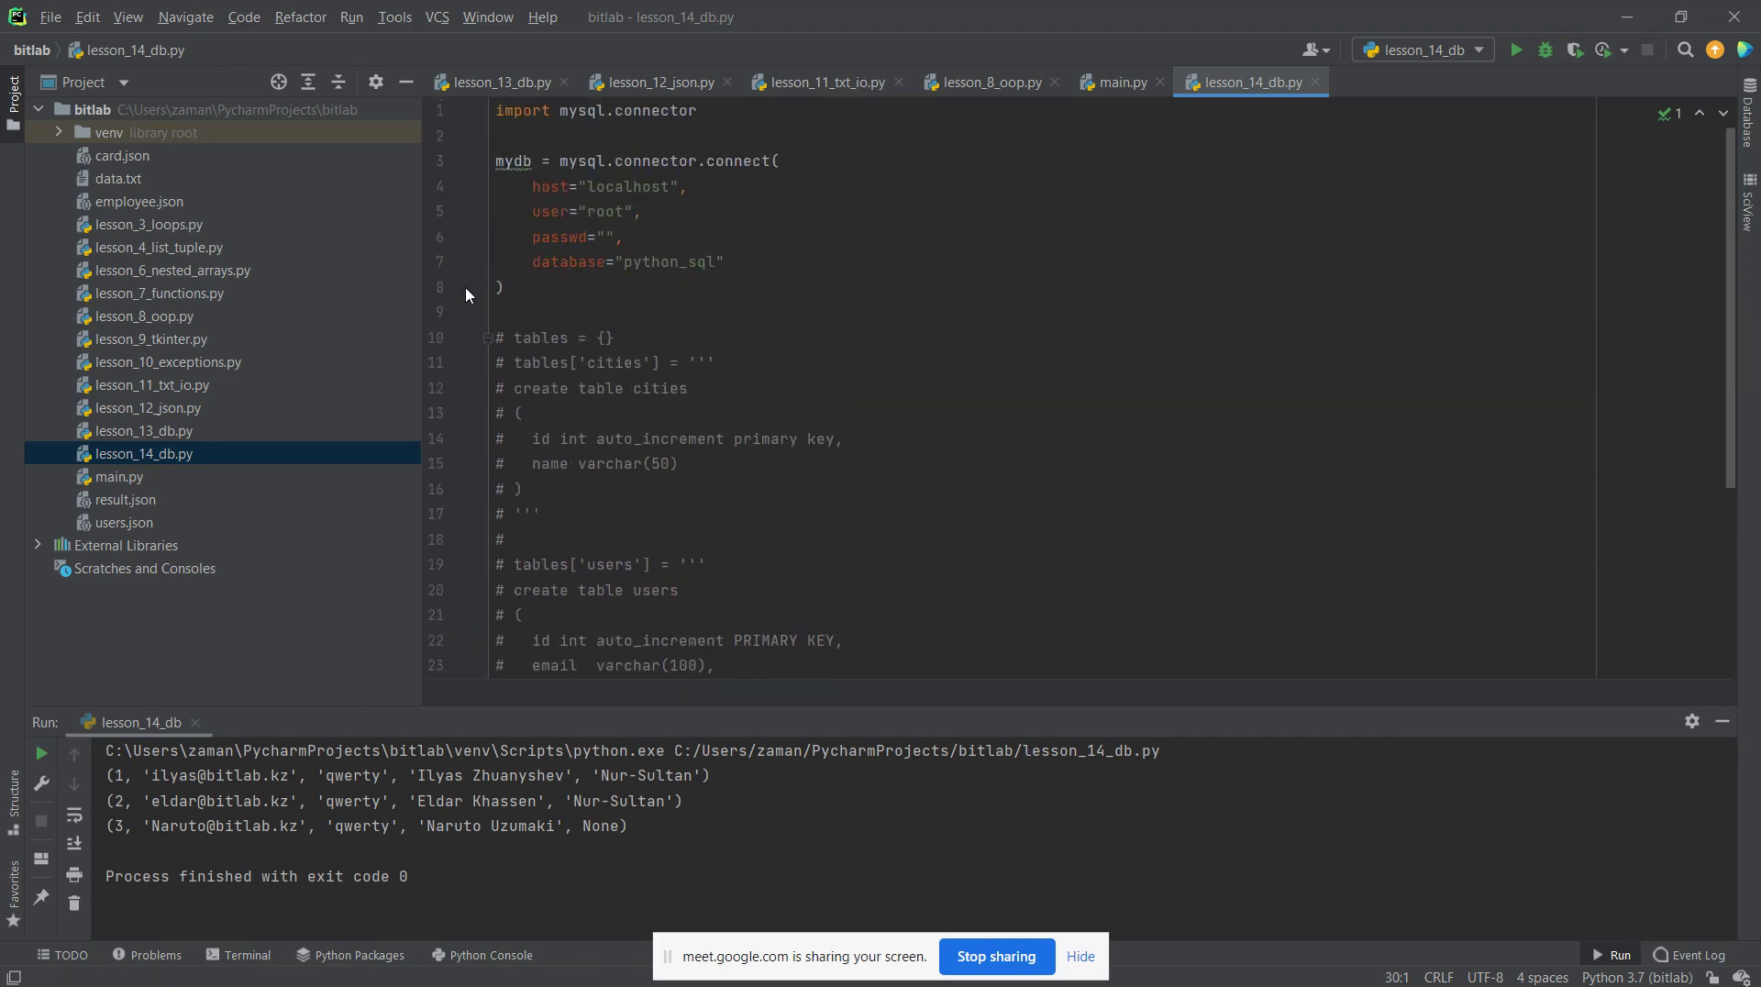
pyautogui.scroll(-1, 597, 497)
# Check the Google Meet call and its chat, and return to lesson_14_db.py in PyCharm
pyautogui.hotkey('alt', 'Tab')
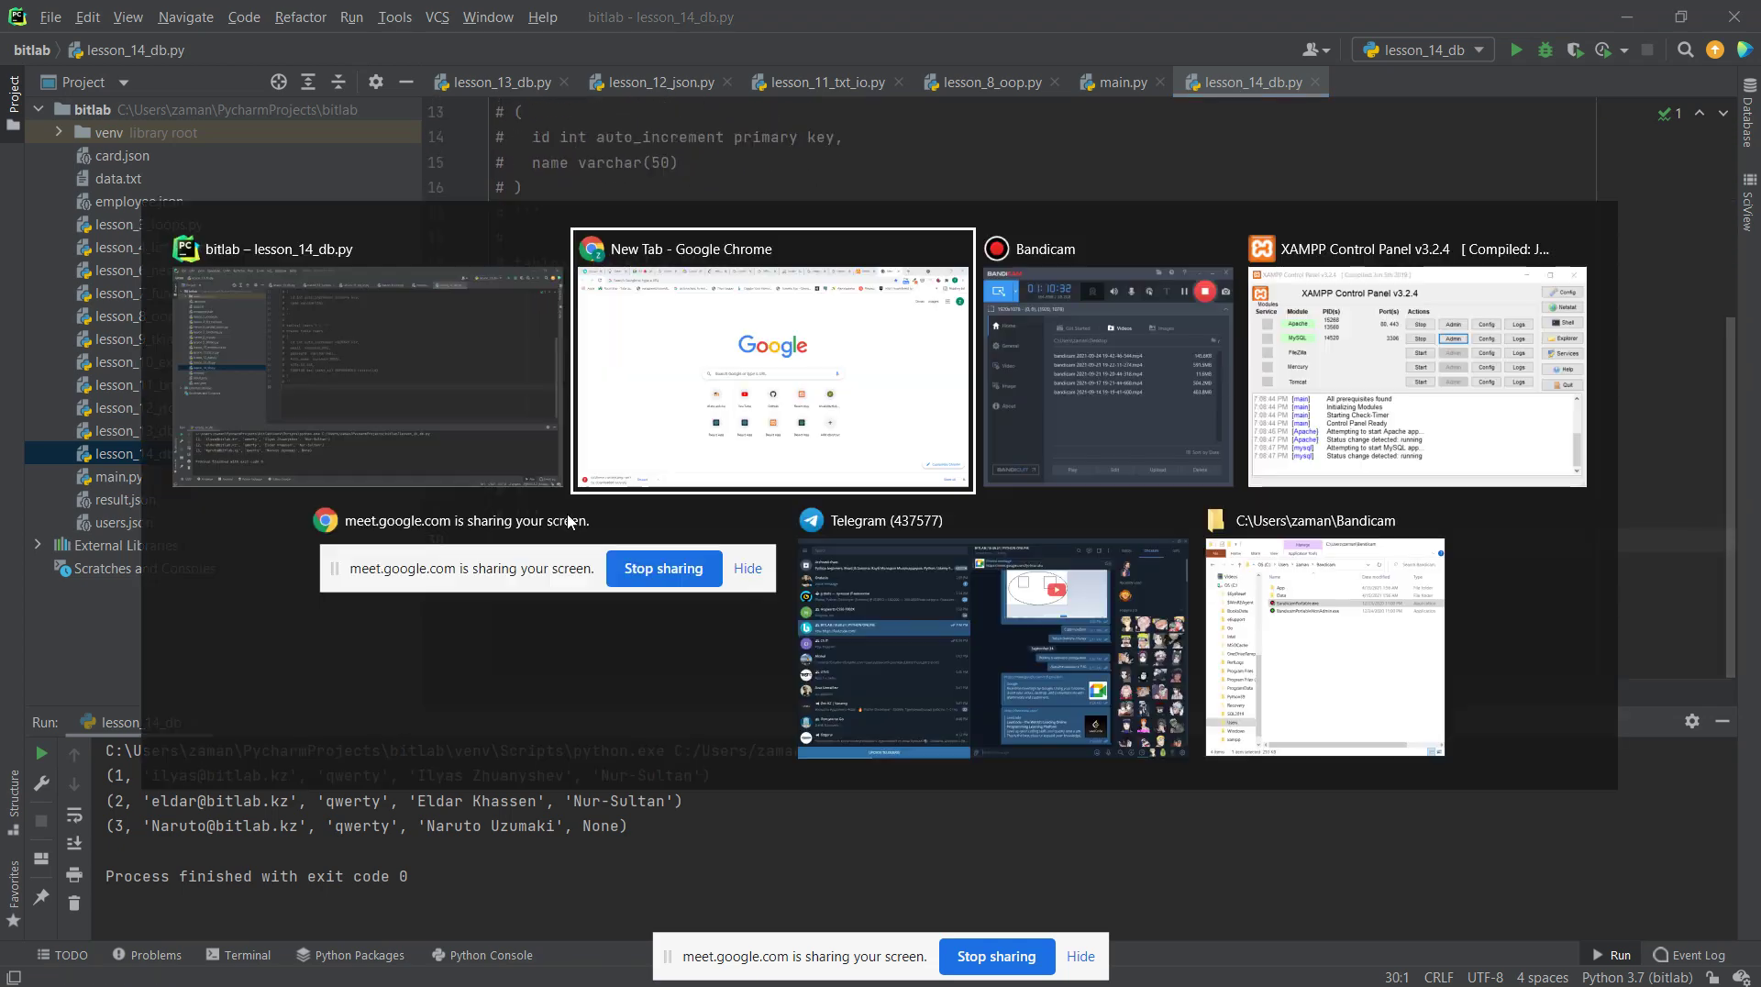
pyautogui.click(266, 14)
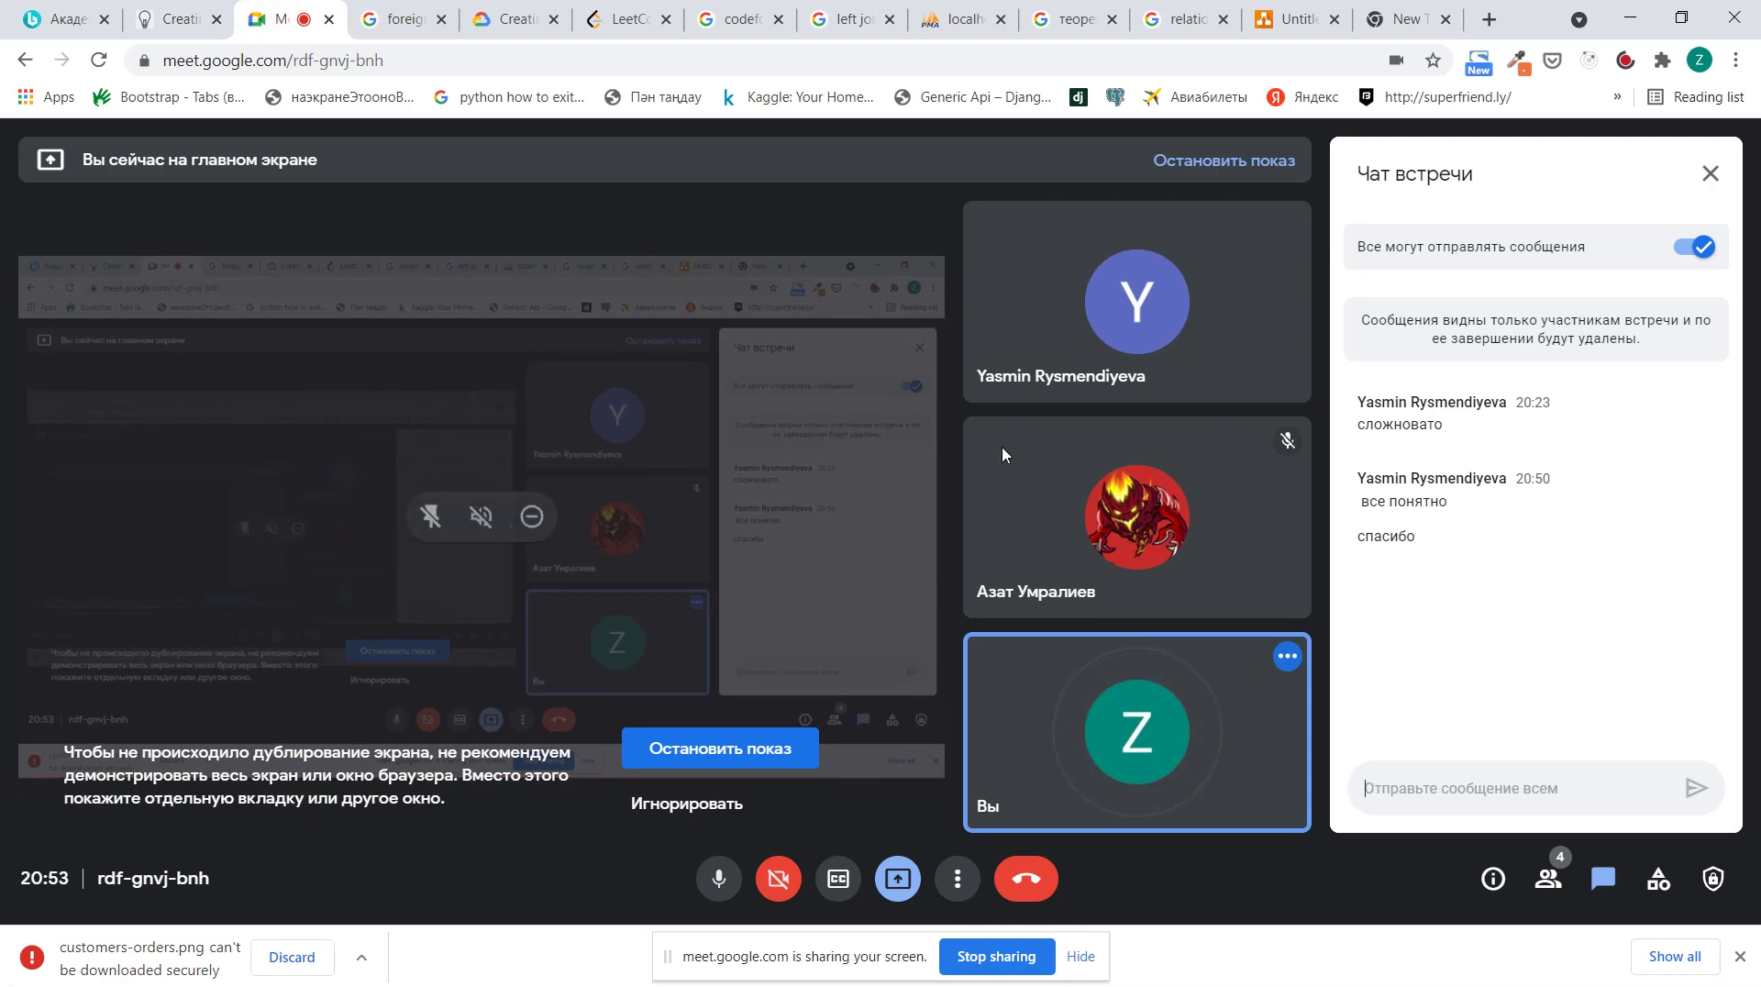
pyautogui.hotkey('alt', 'Tab')
pyautogui.click(687, 488)
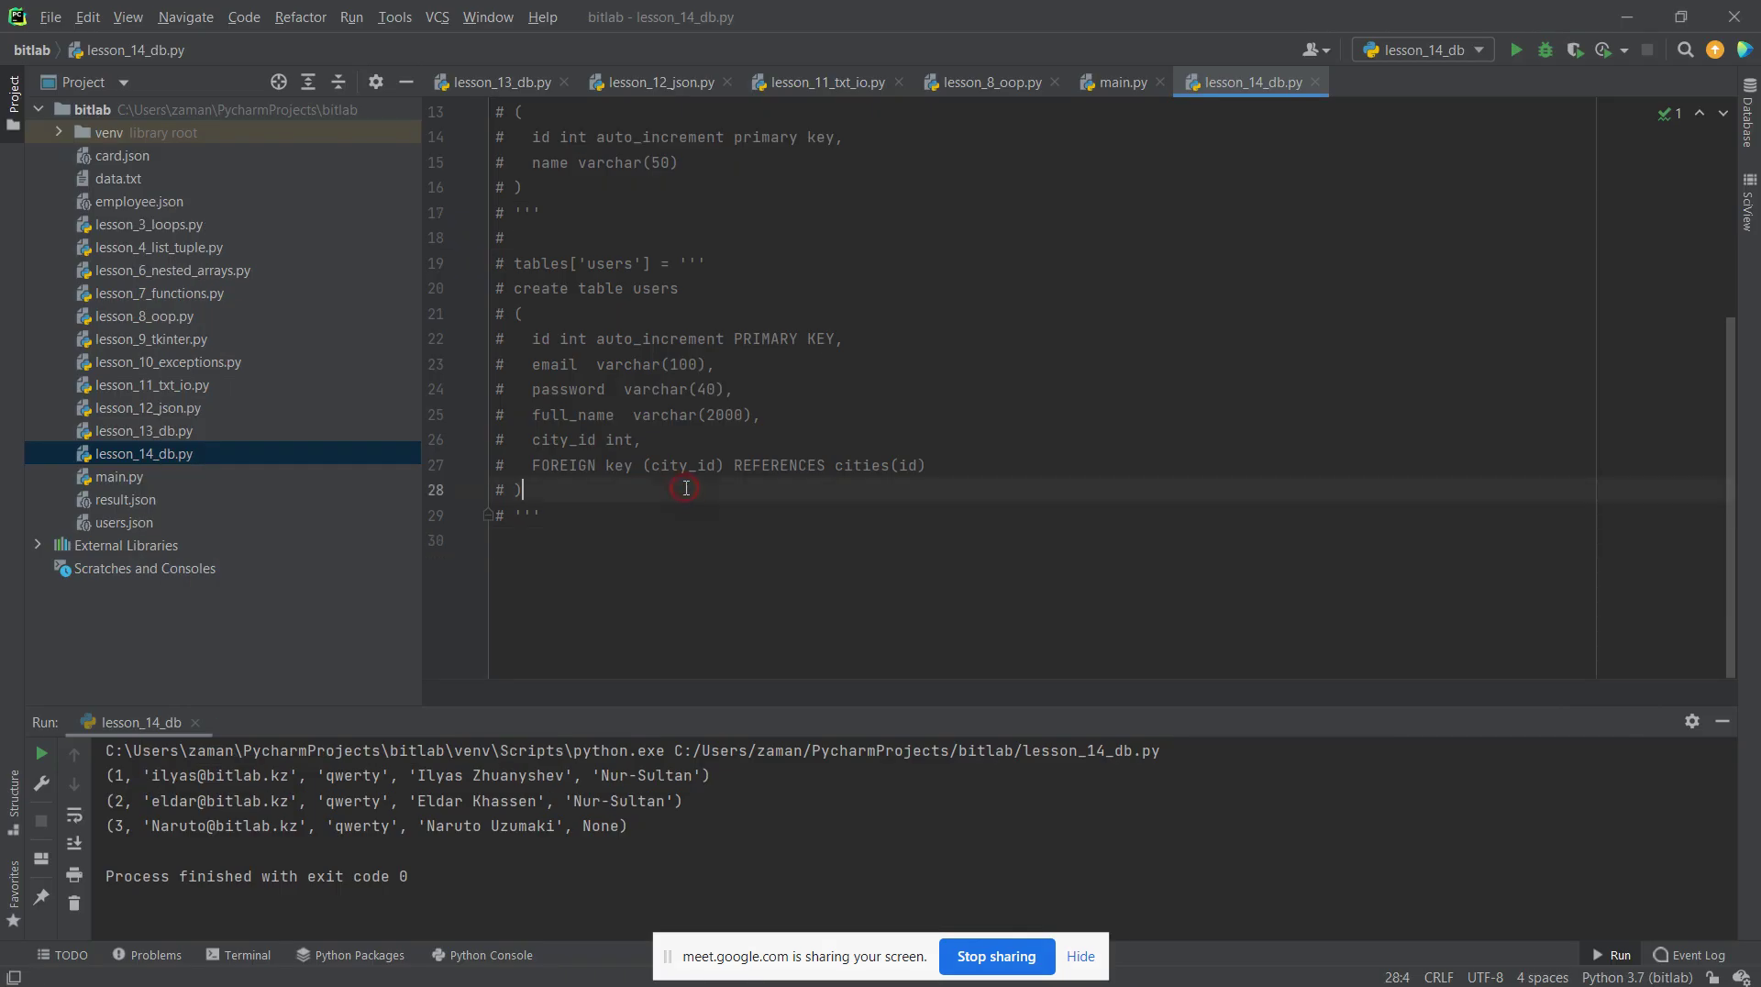
pyautogui.click(668, 516)
pyautogui.hotkey('alt', 'Tab')
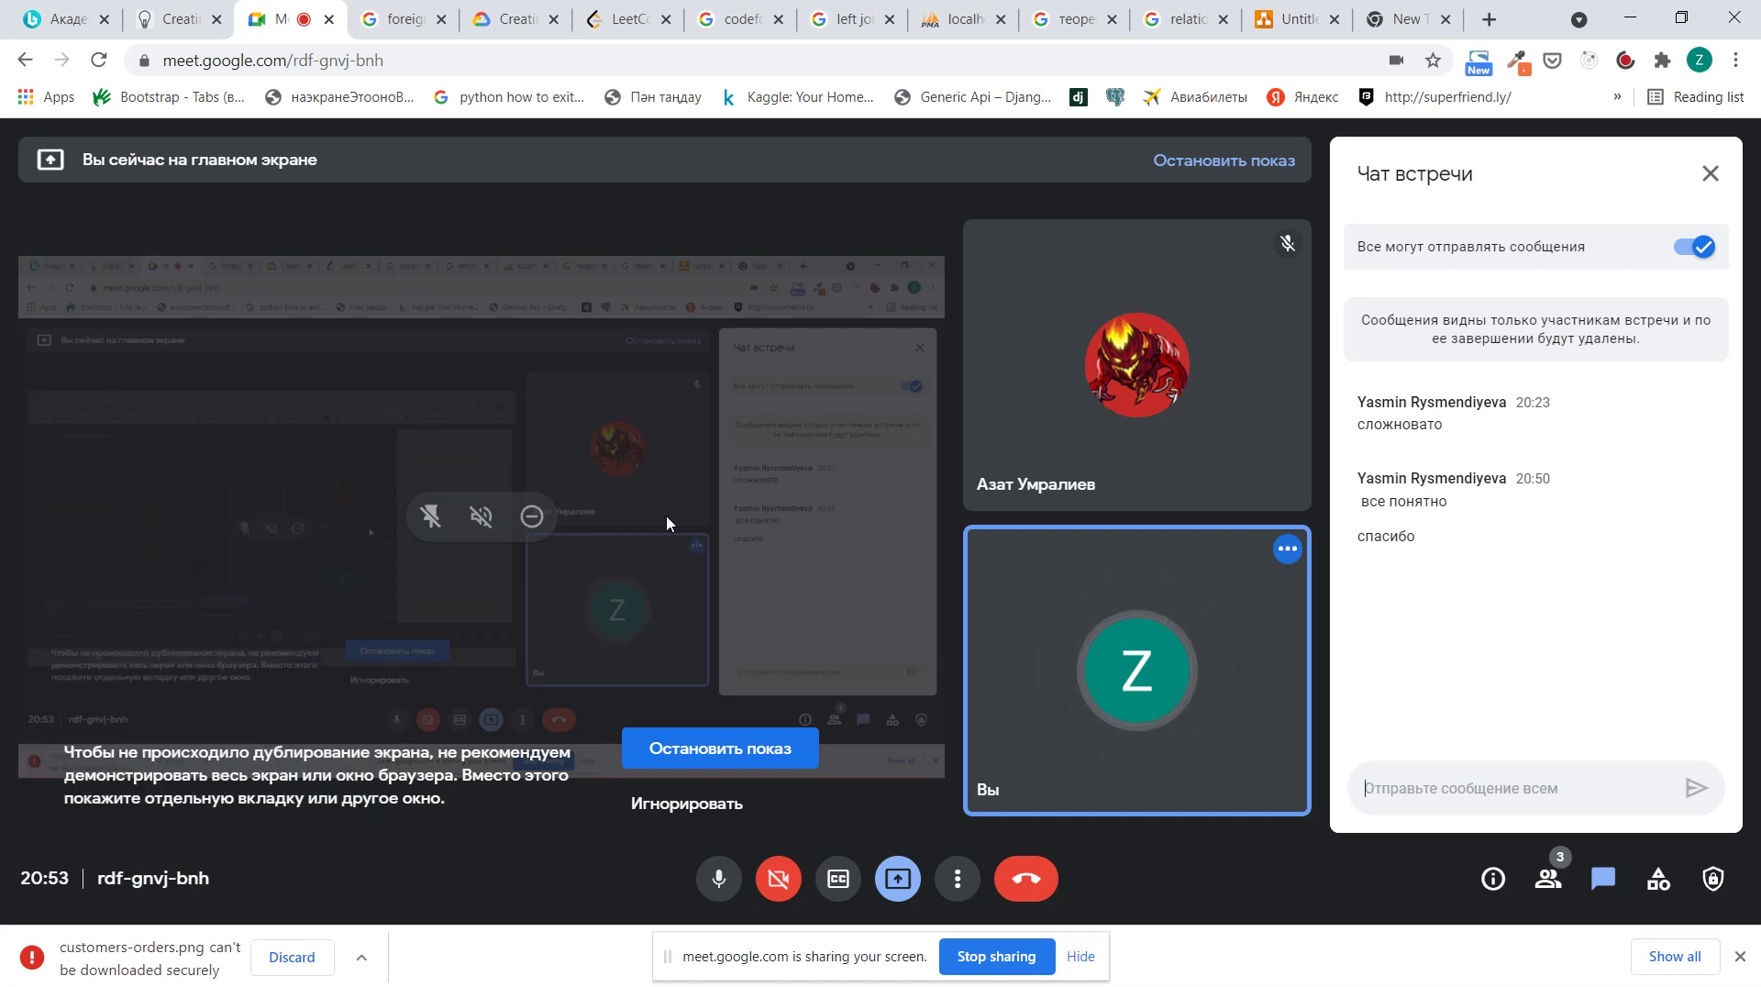
pyautogui.hotkey('alt', 'Tab')
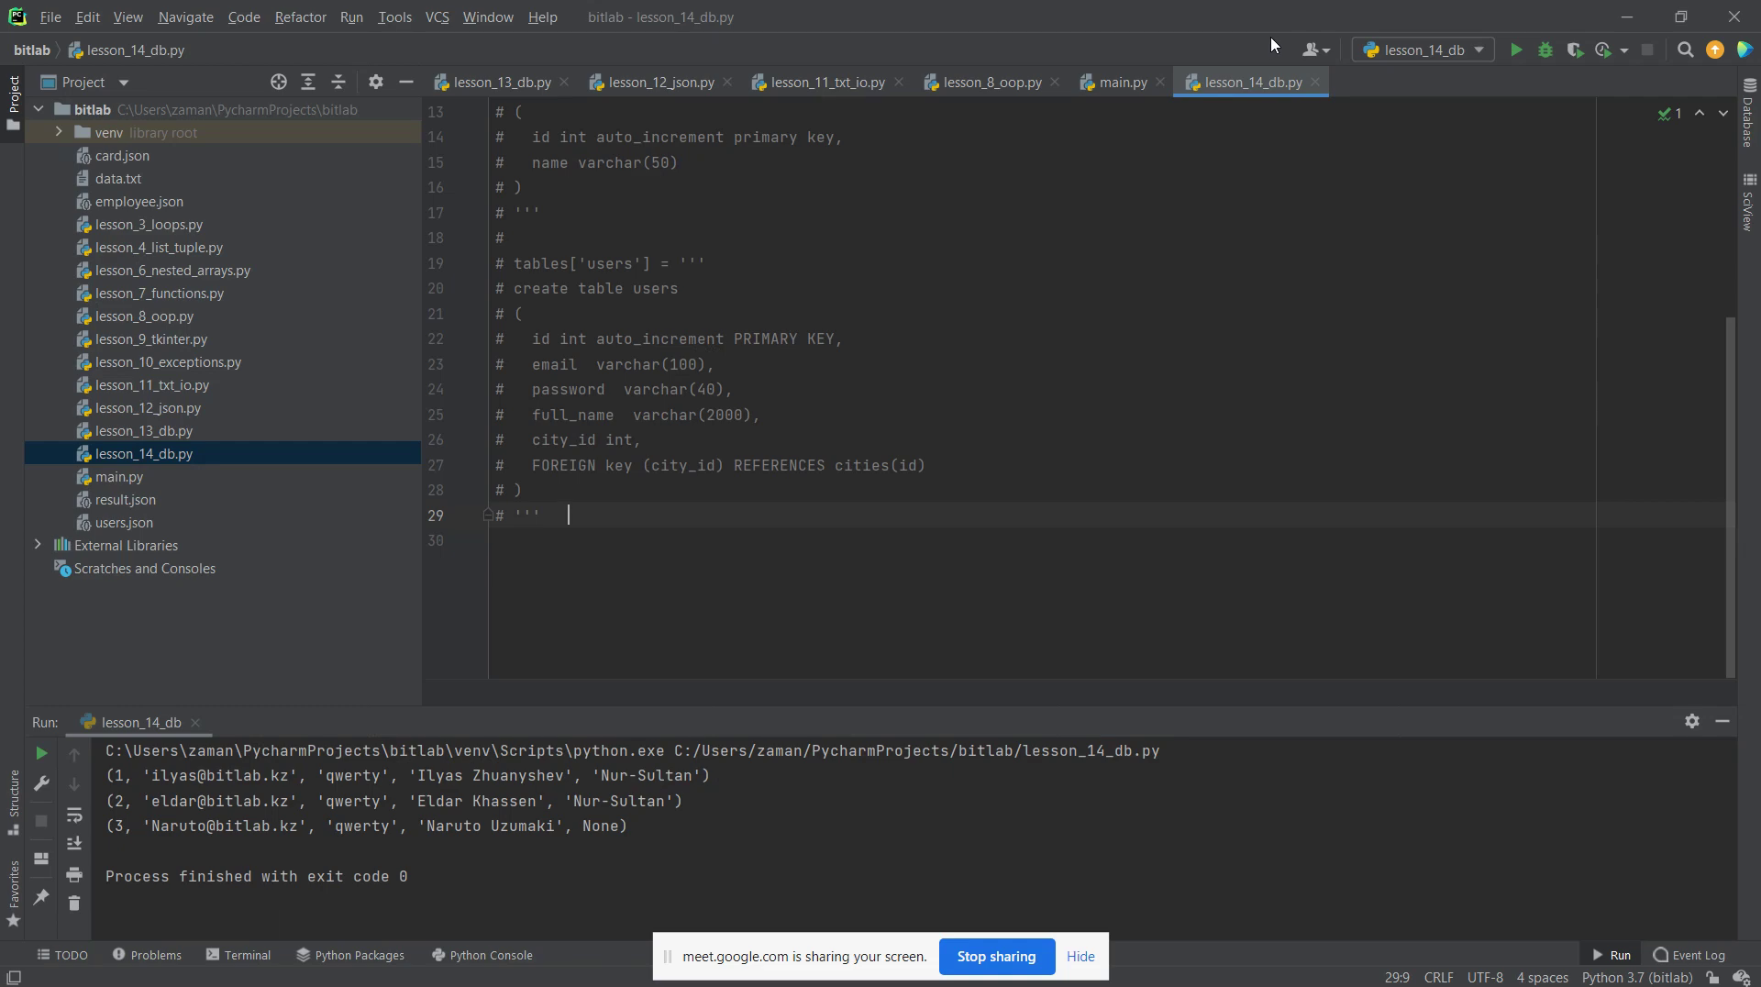
# Switch to the draw.io diagram in Chrome and go to the empty canvas area below the User_accout_data table
pyautogui.hotkey('alt', 'Tab')
pyautogui.click(1280, 22)
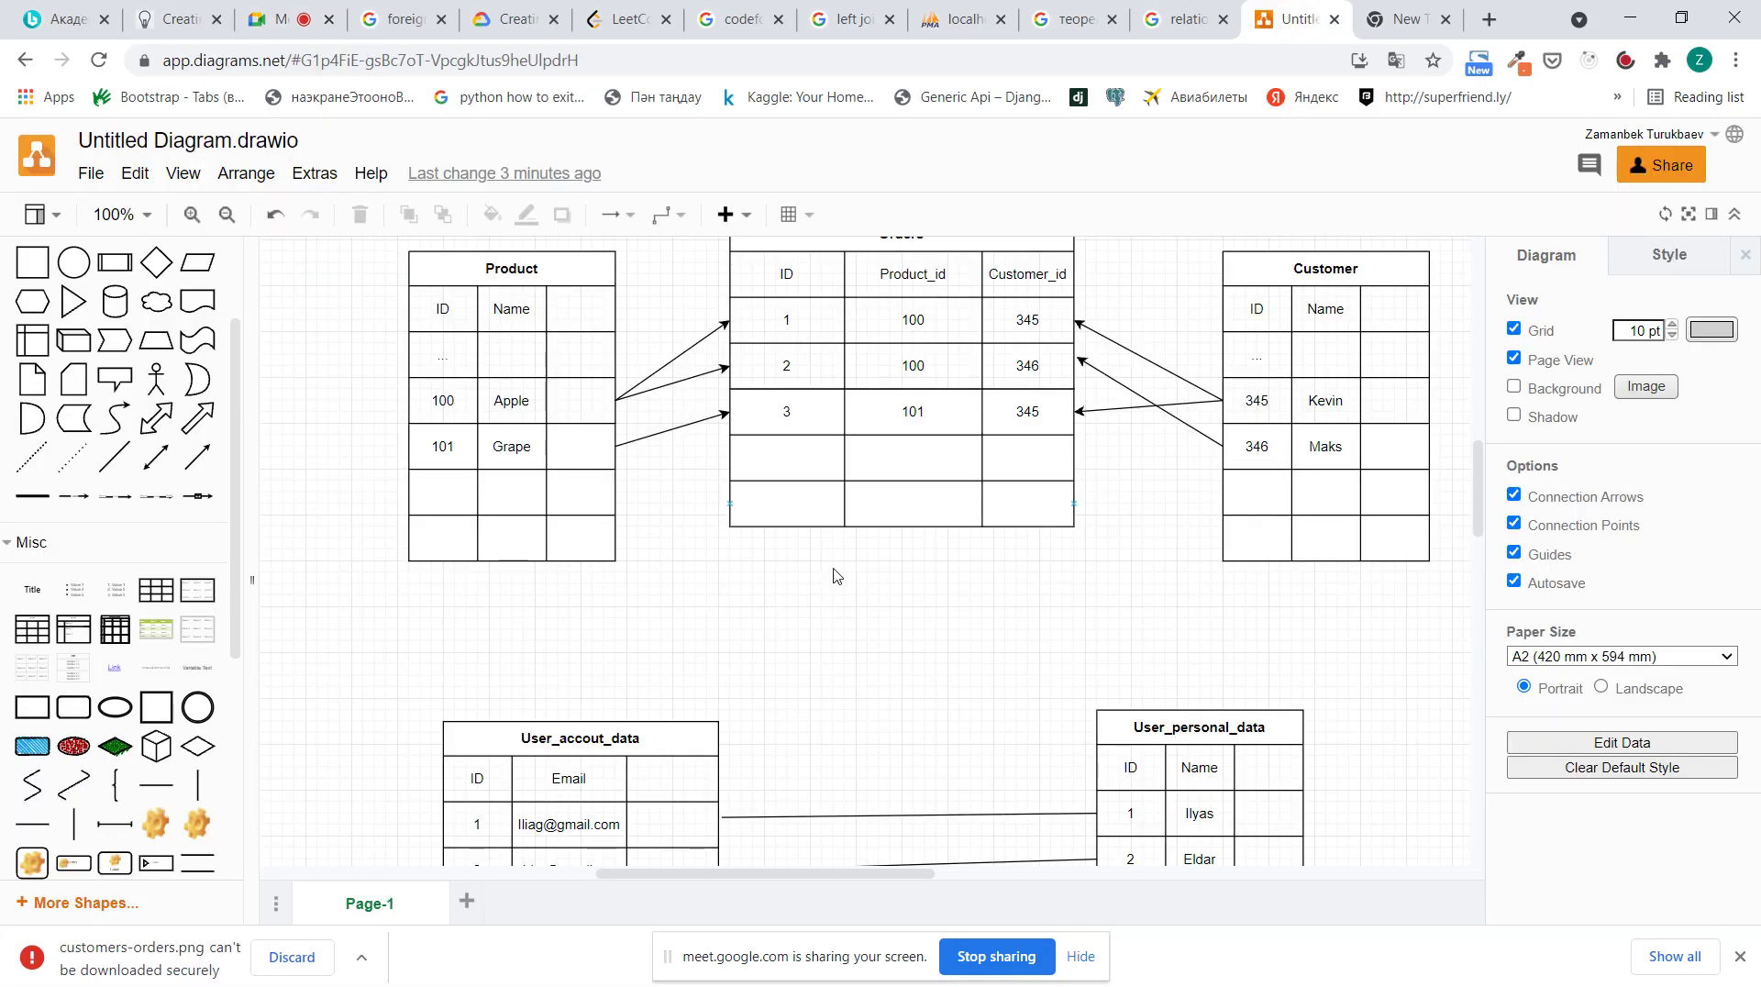
pyautogui.scroll(-7, 835, 575)
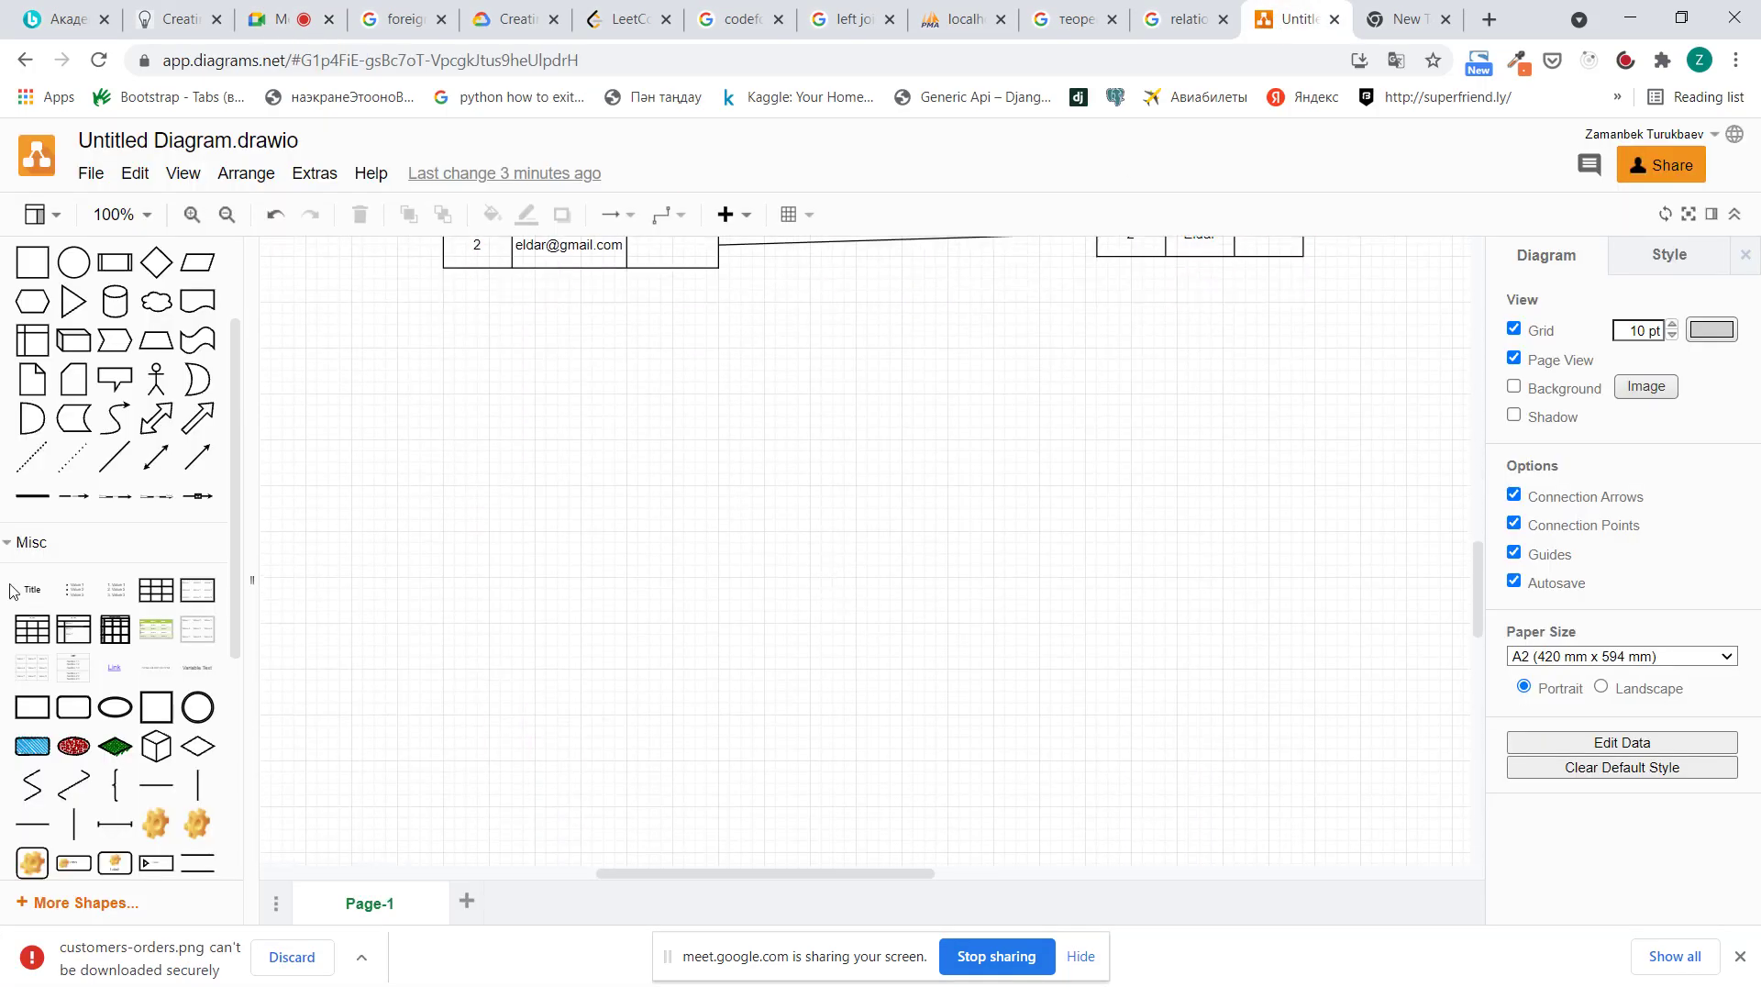
pyautogui.click(155, 590)
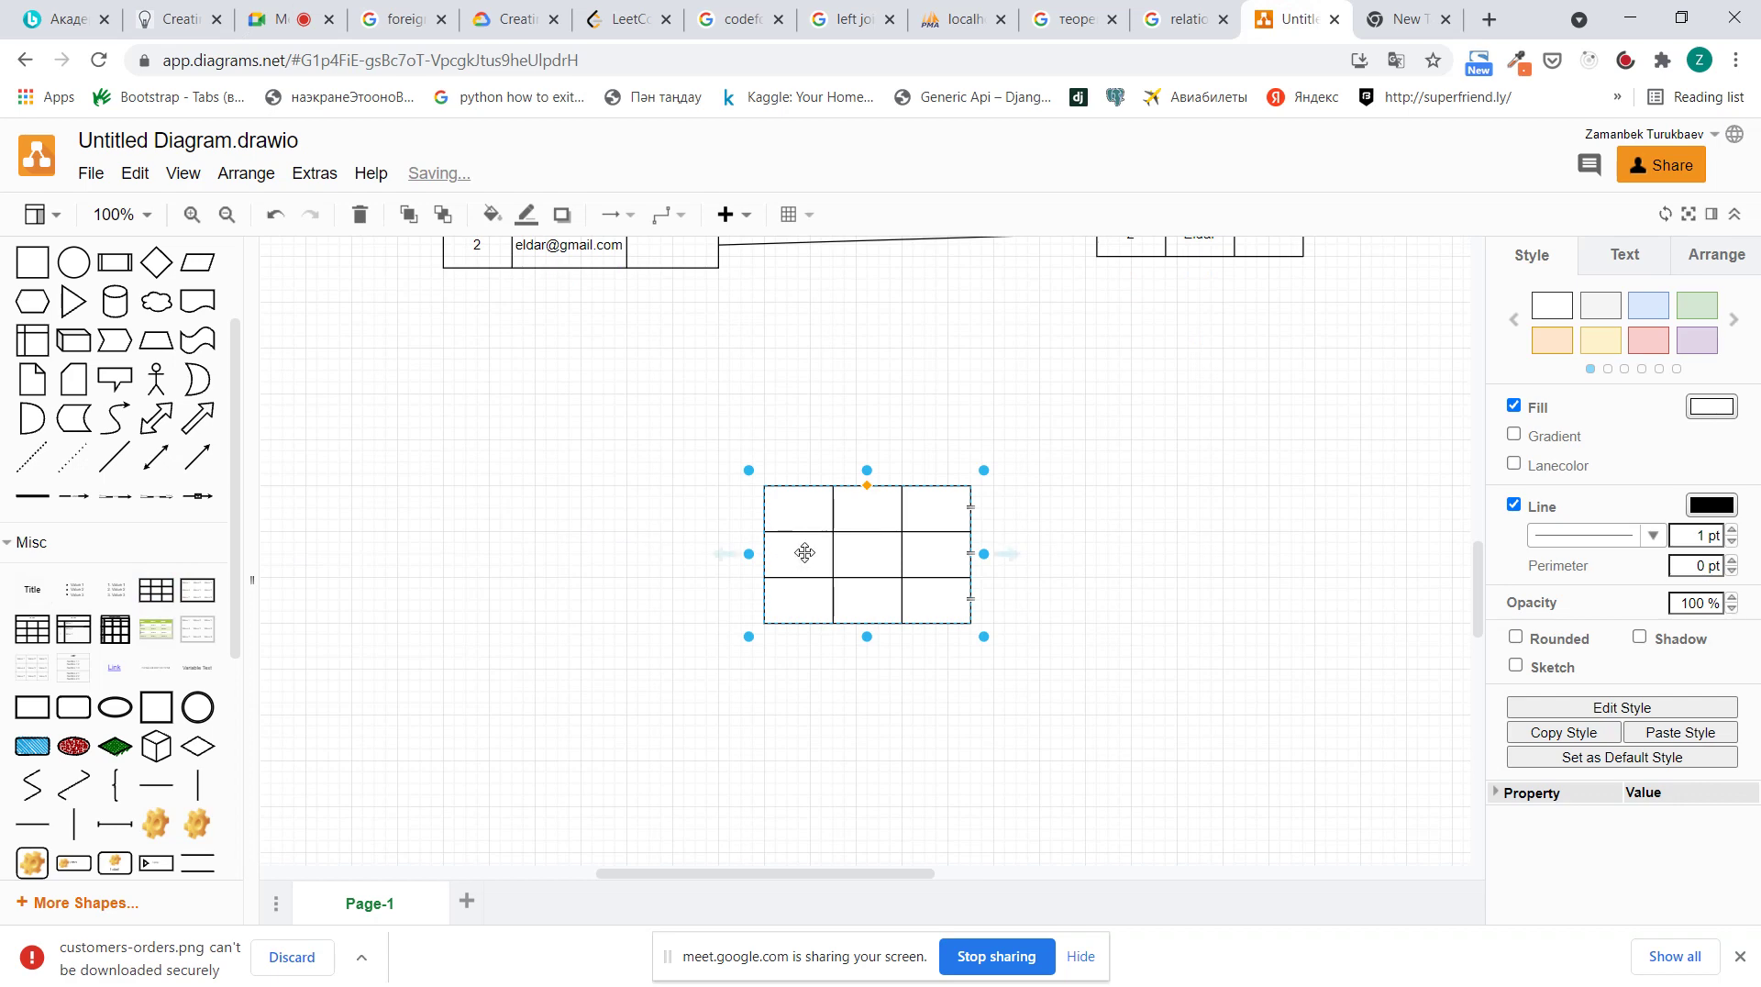
pyautogui.moveTo(805, 552); pyautogui.dragTo(419, 516)
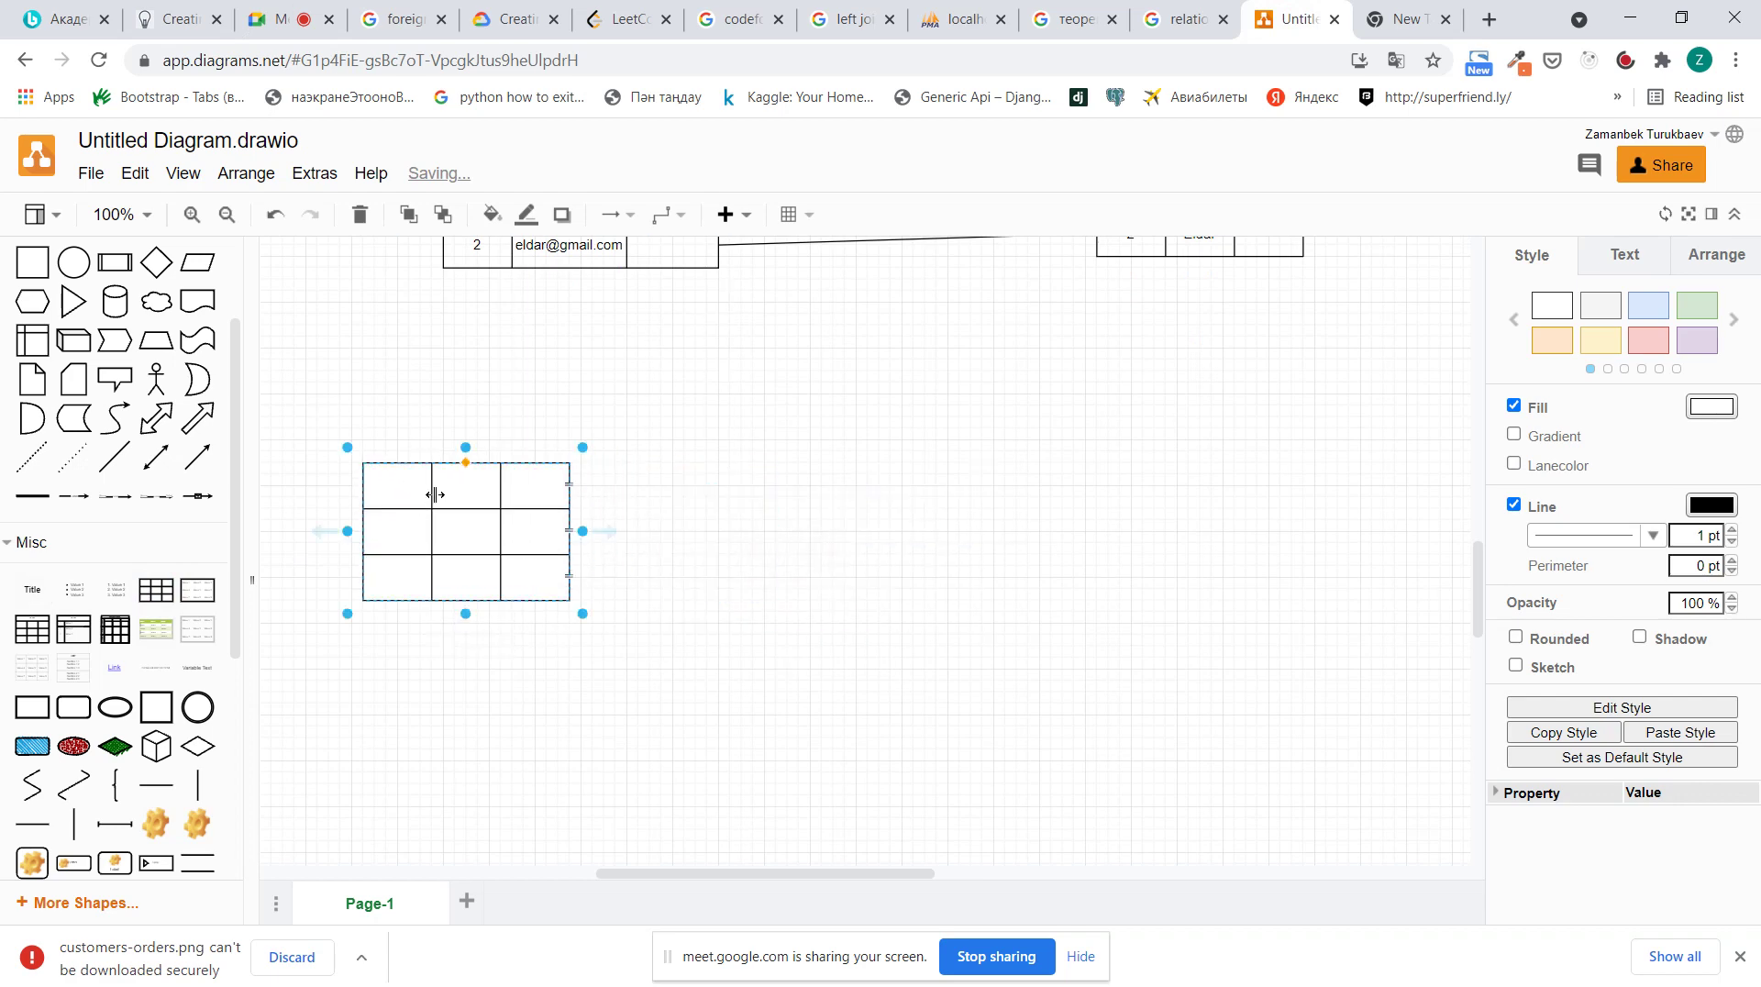
pyautogui.click(430, 495)
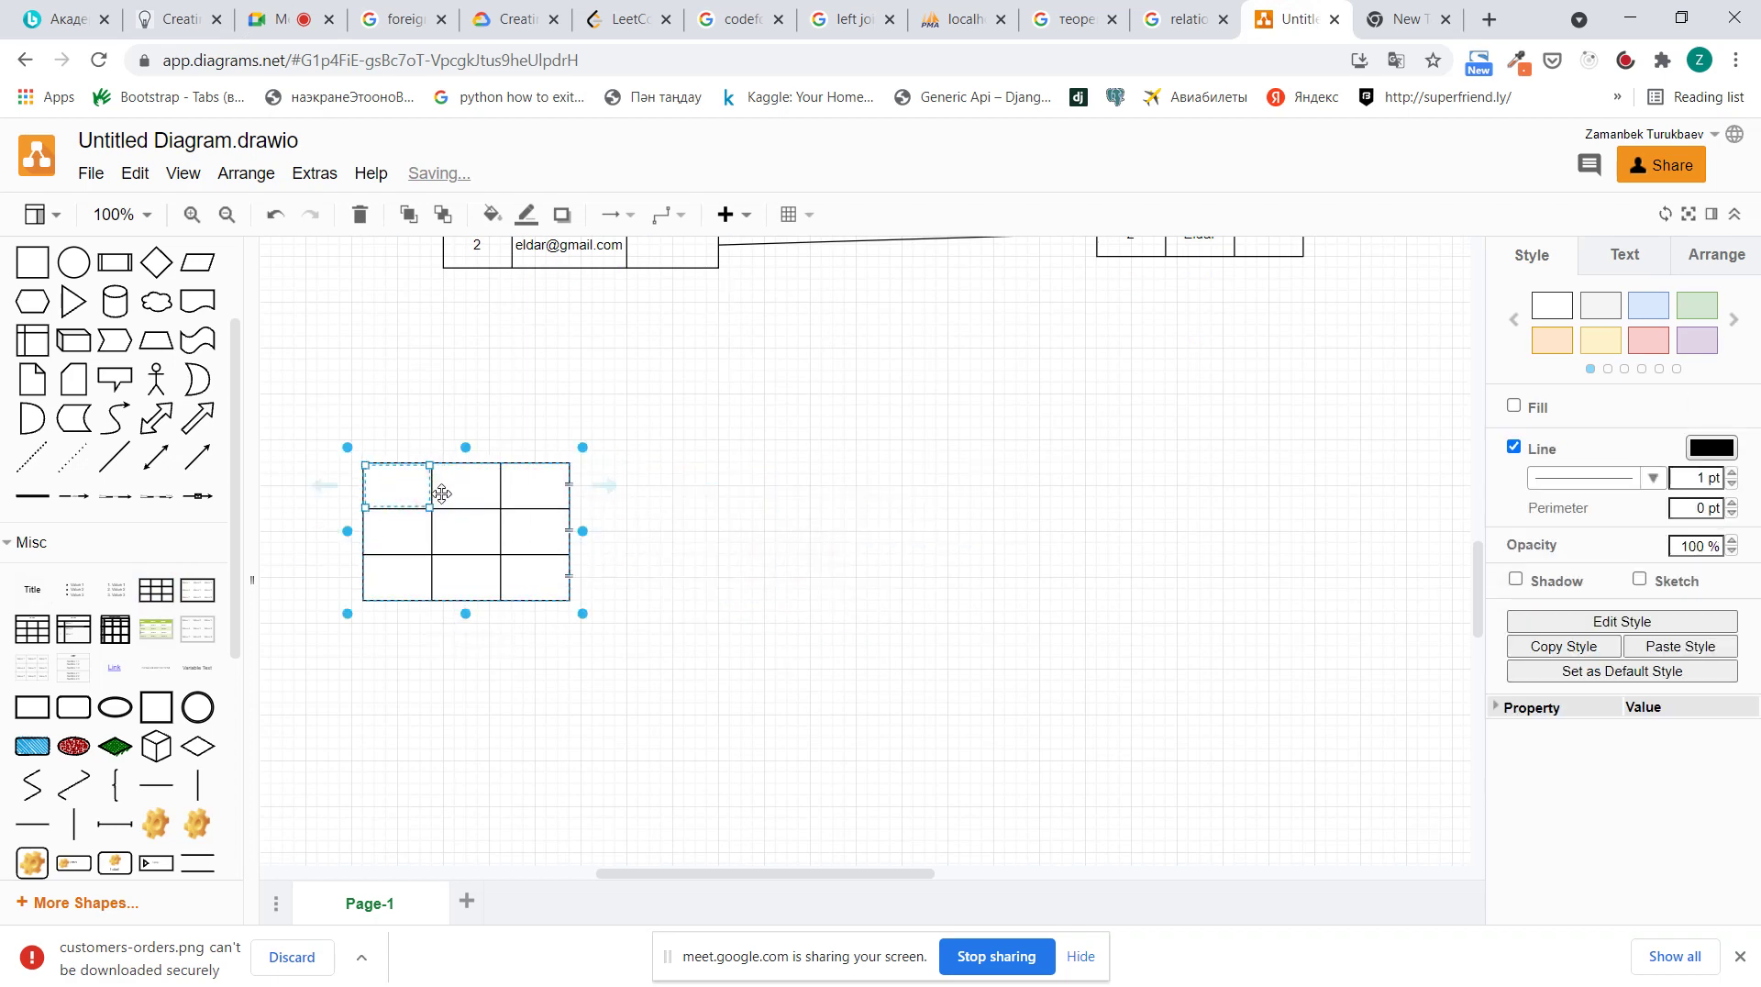
pyautogui.click(442, 494)
pyautogui.click(442, 494)
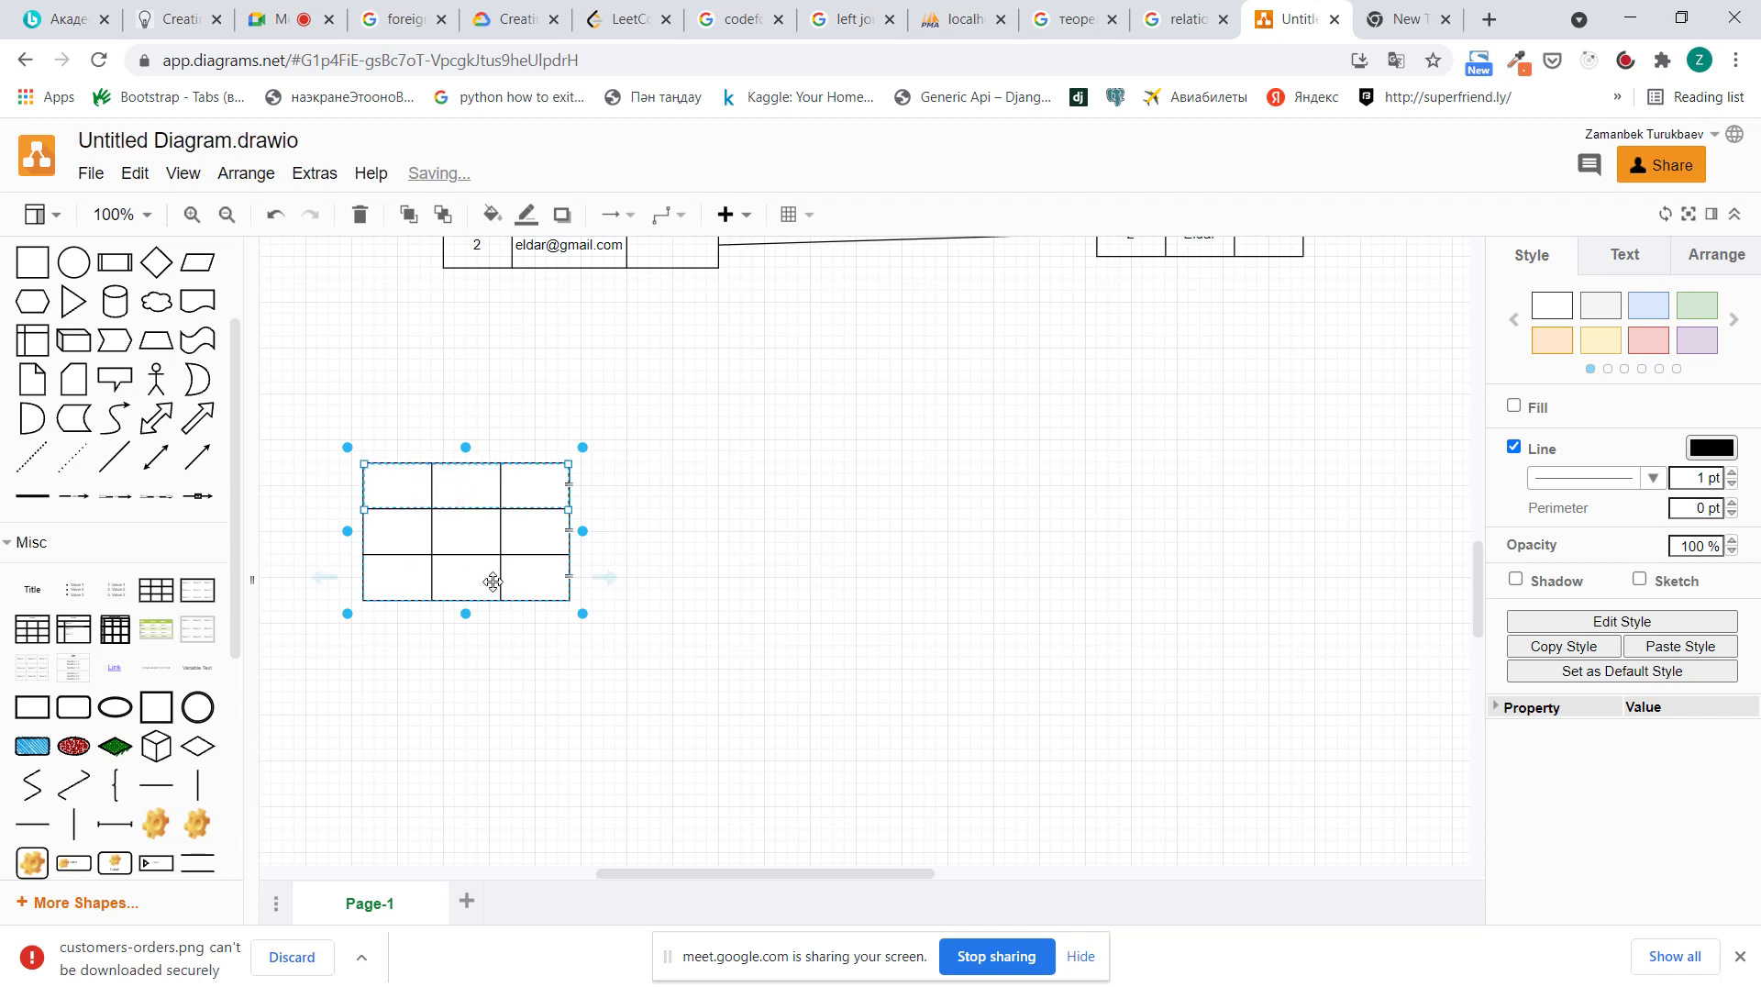
pyautogui.hotkey('ctrl', 'z')
pyautogui.hotkey('ctrl', 'z')
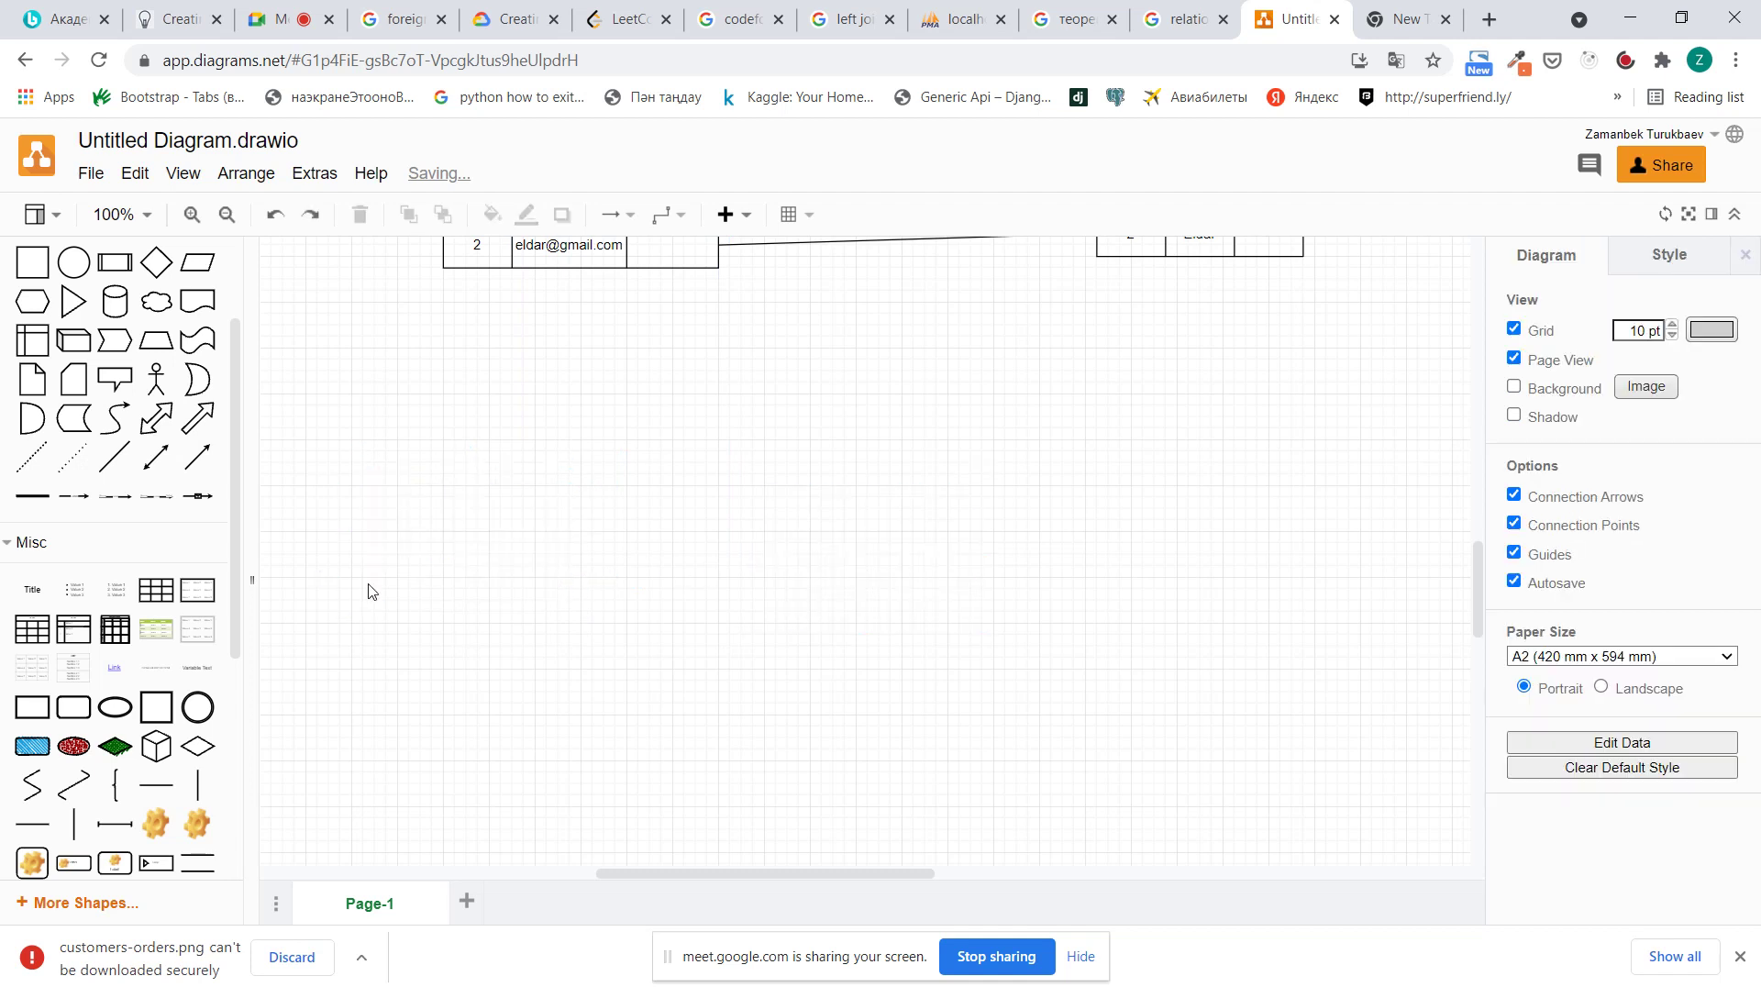
# Insert a titled three-by-three table on the left of the empty canvas area and title it Customers
pyautogui.click(55, 629)
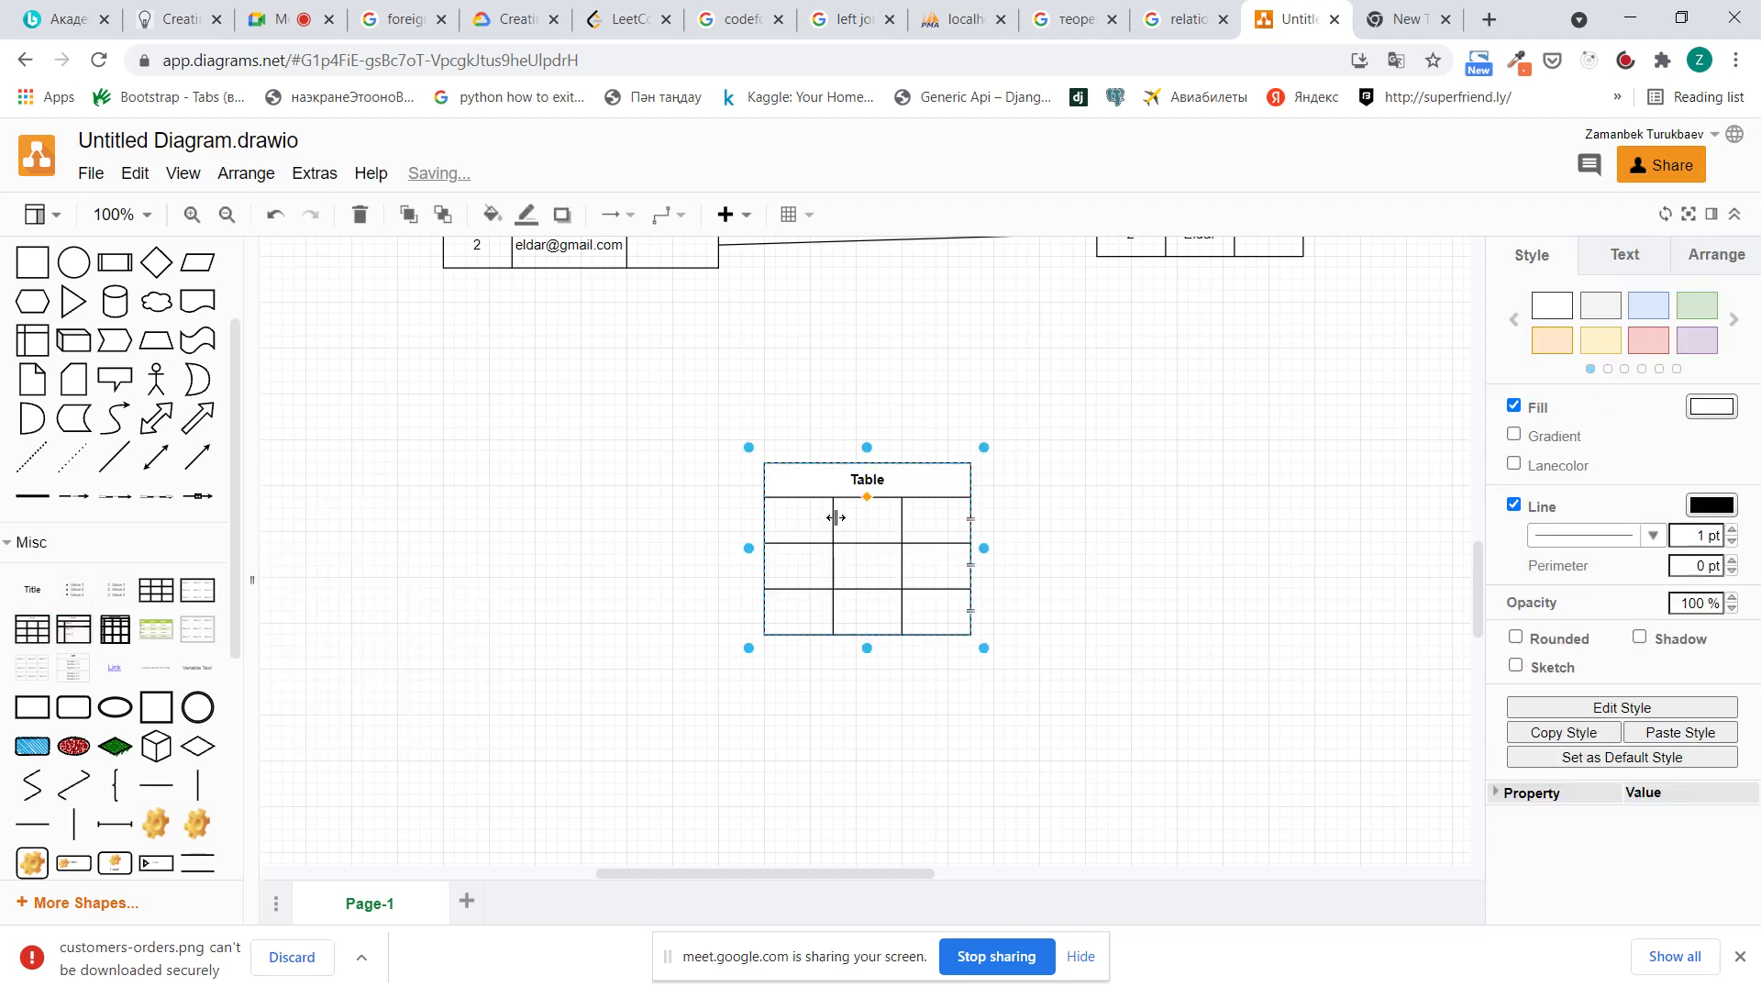
pyautogui.moveTo(871, 469); pyautogui.dragTo(434, 470)
pyautogui.doubleClick(443, 479)
pyautogui.write('Cus')
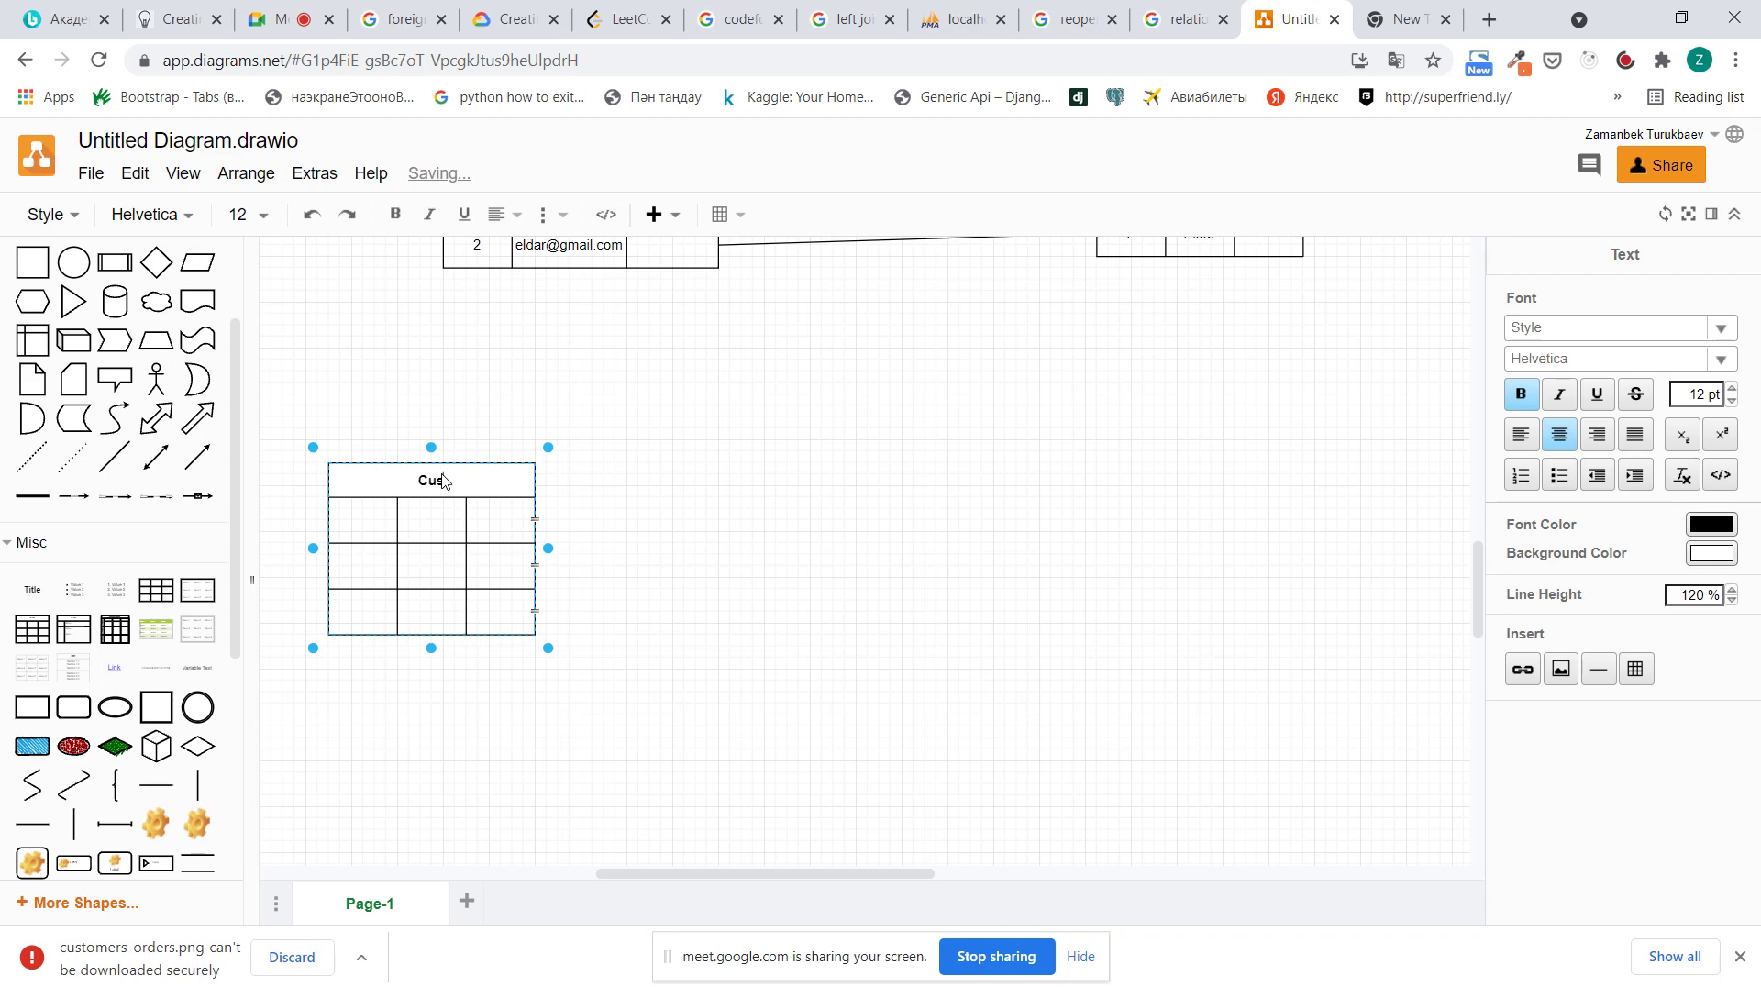
pyautogui.write('tomers')
pyautogui.click(486, 480)
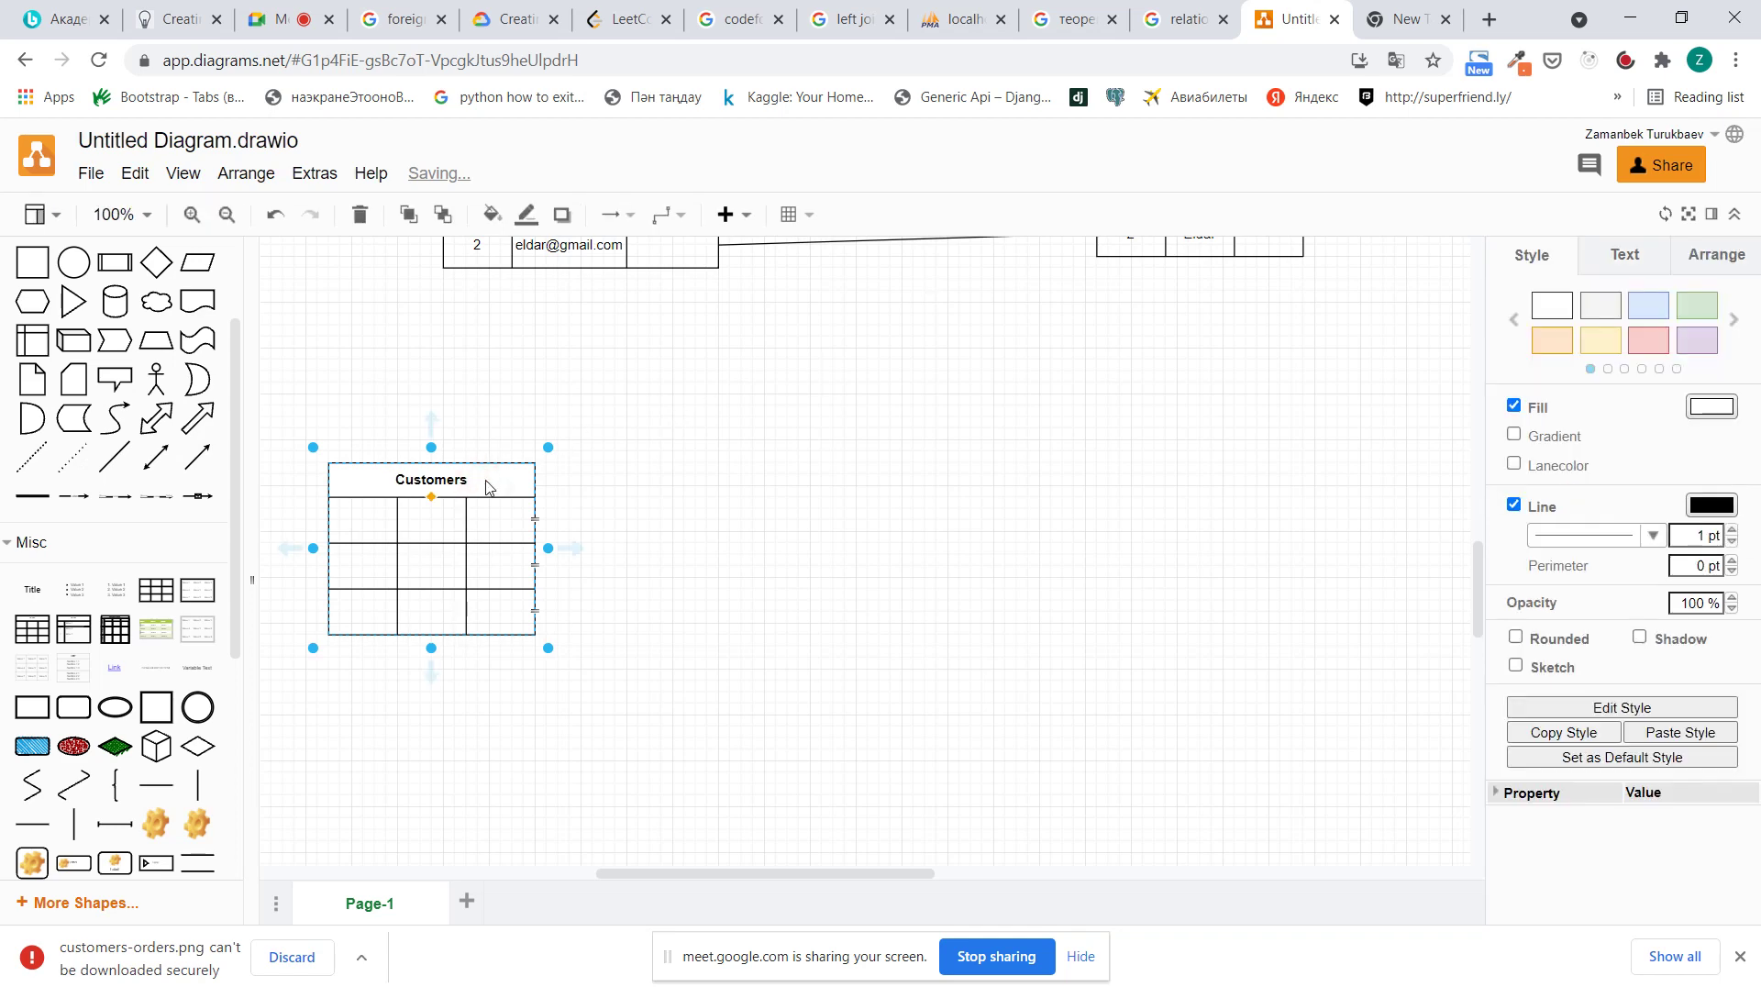
# Duplicate the Customers table to its right, title the copy Meals, and align it level with the original
pyautogui.moveTo(486, 480); pyautogui.dragTo(1136, 469)
pyautogui.doubleClick(1110, 469)
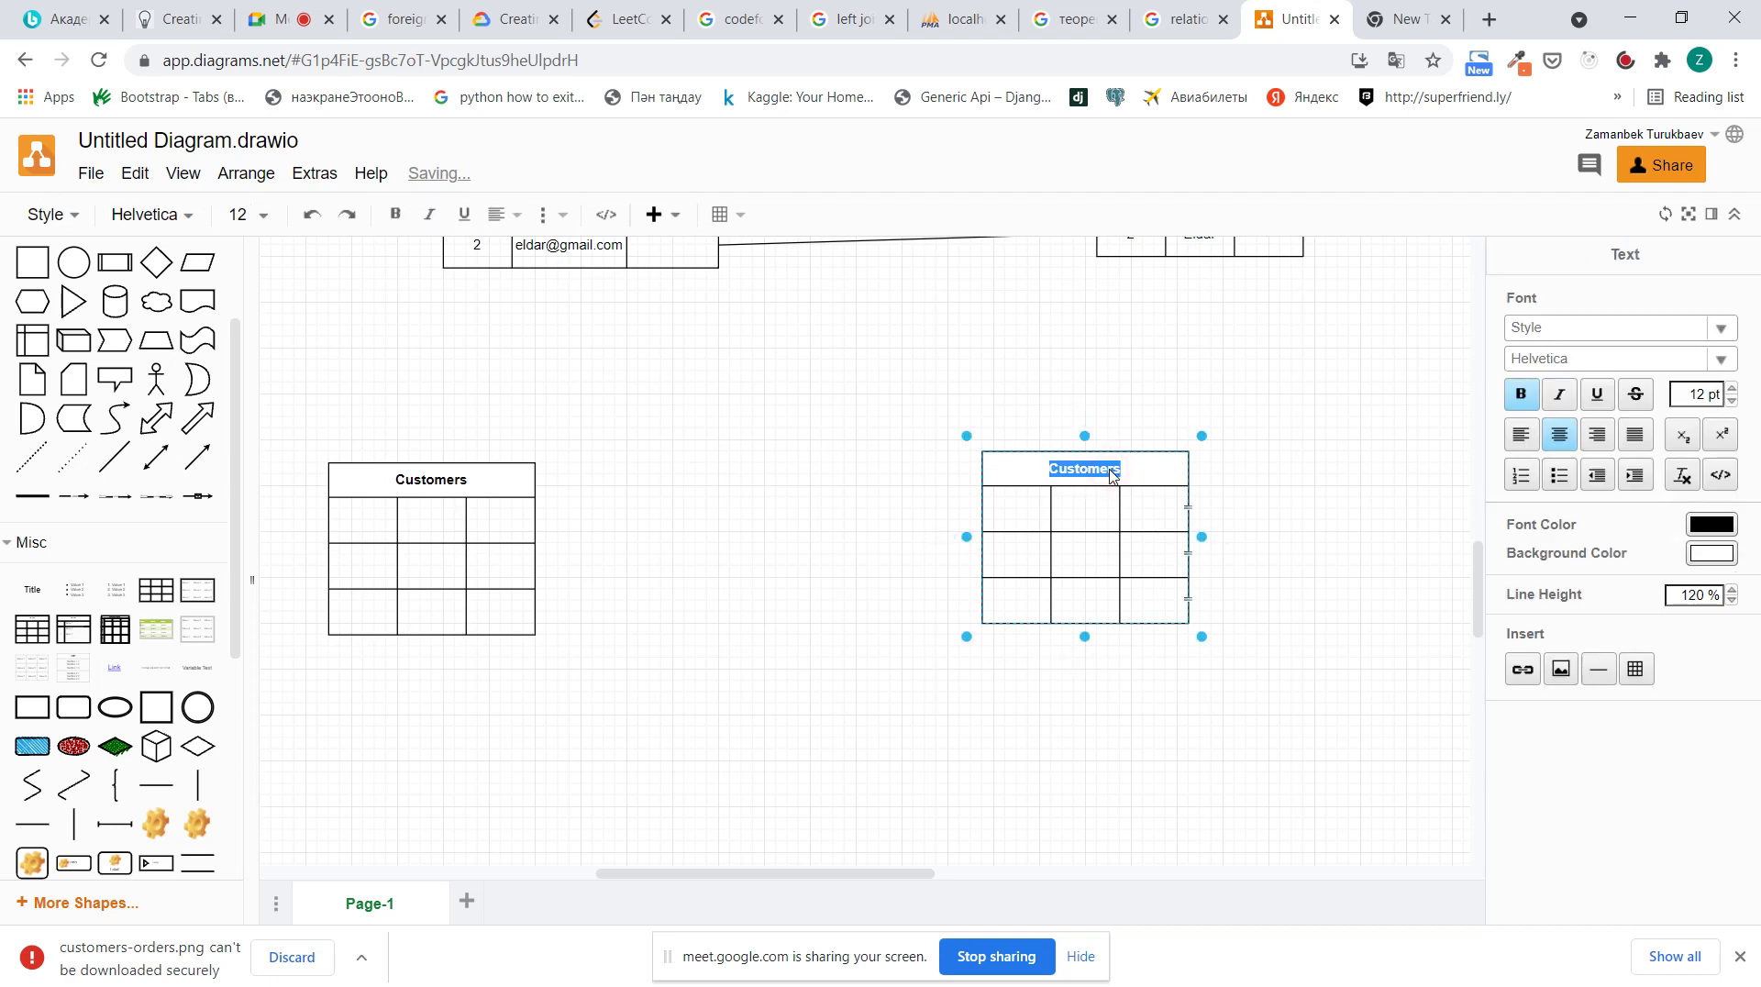
pyautogui.press('BackSpace')
pyautogui.write('Table')
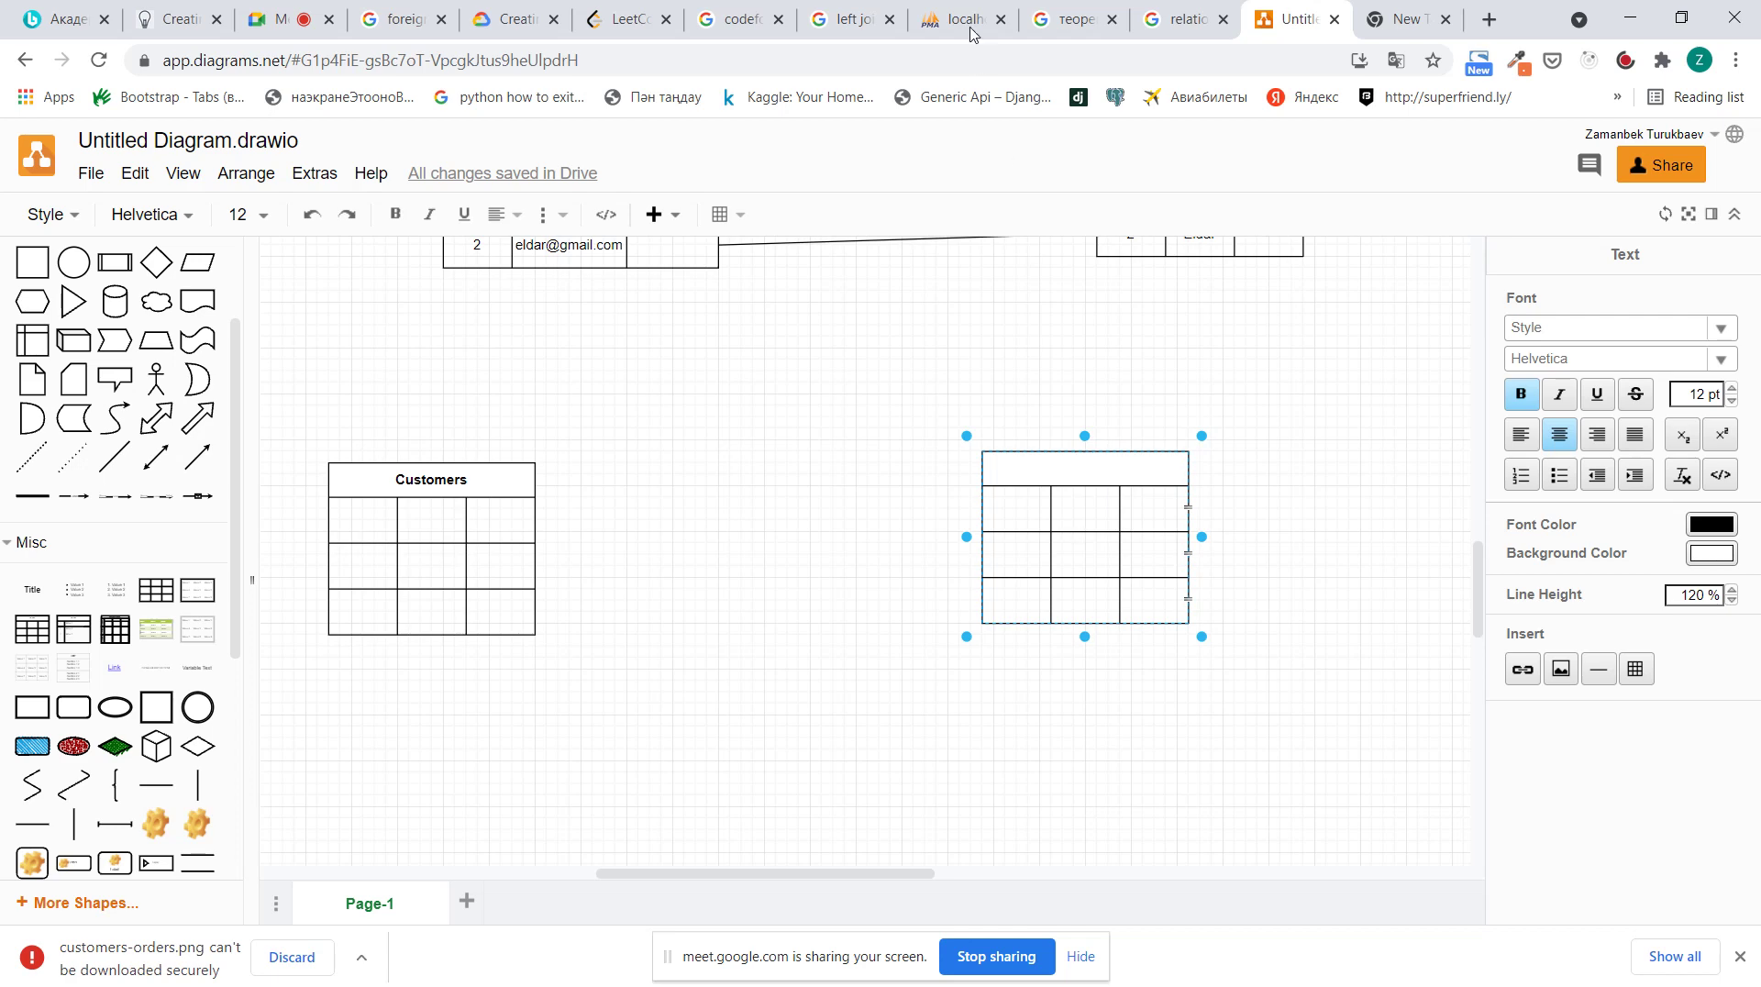
pyautogui.click(718, 11)
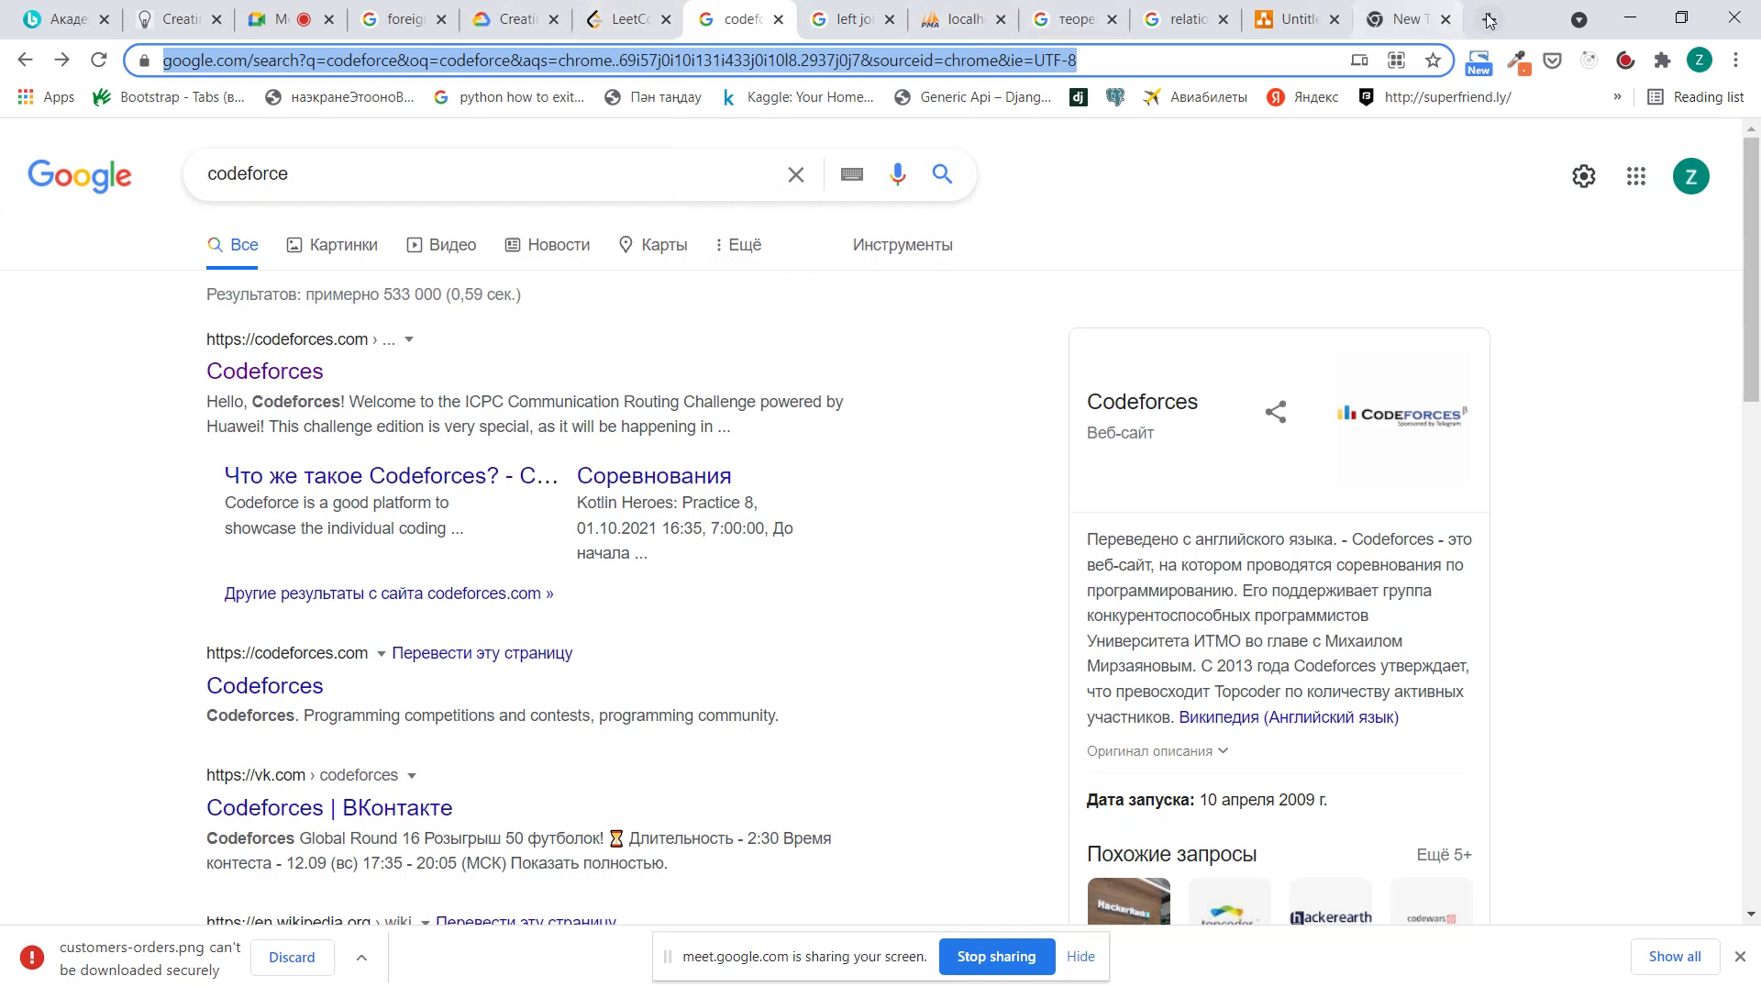
pyautogui.click(1278, 33)
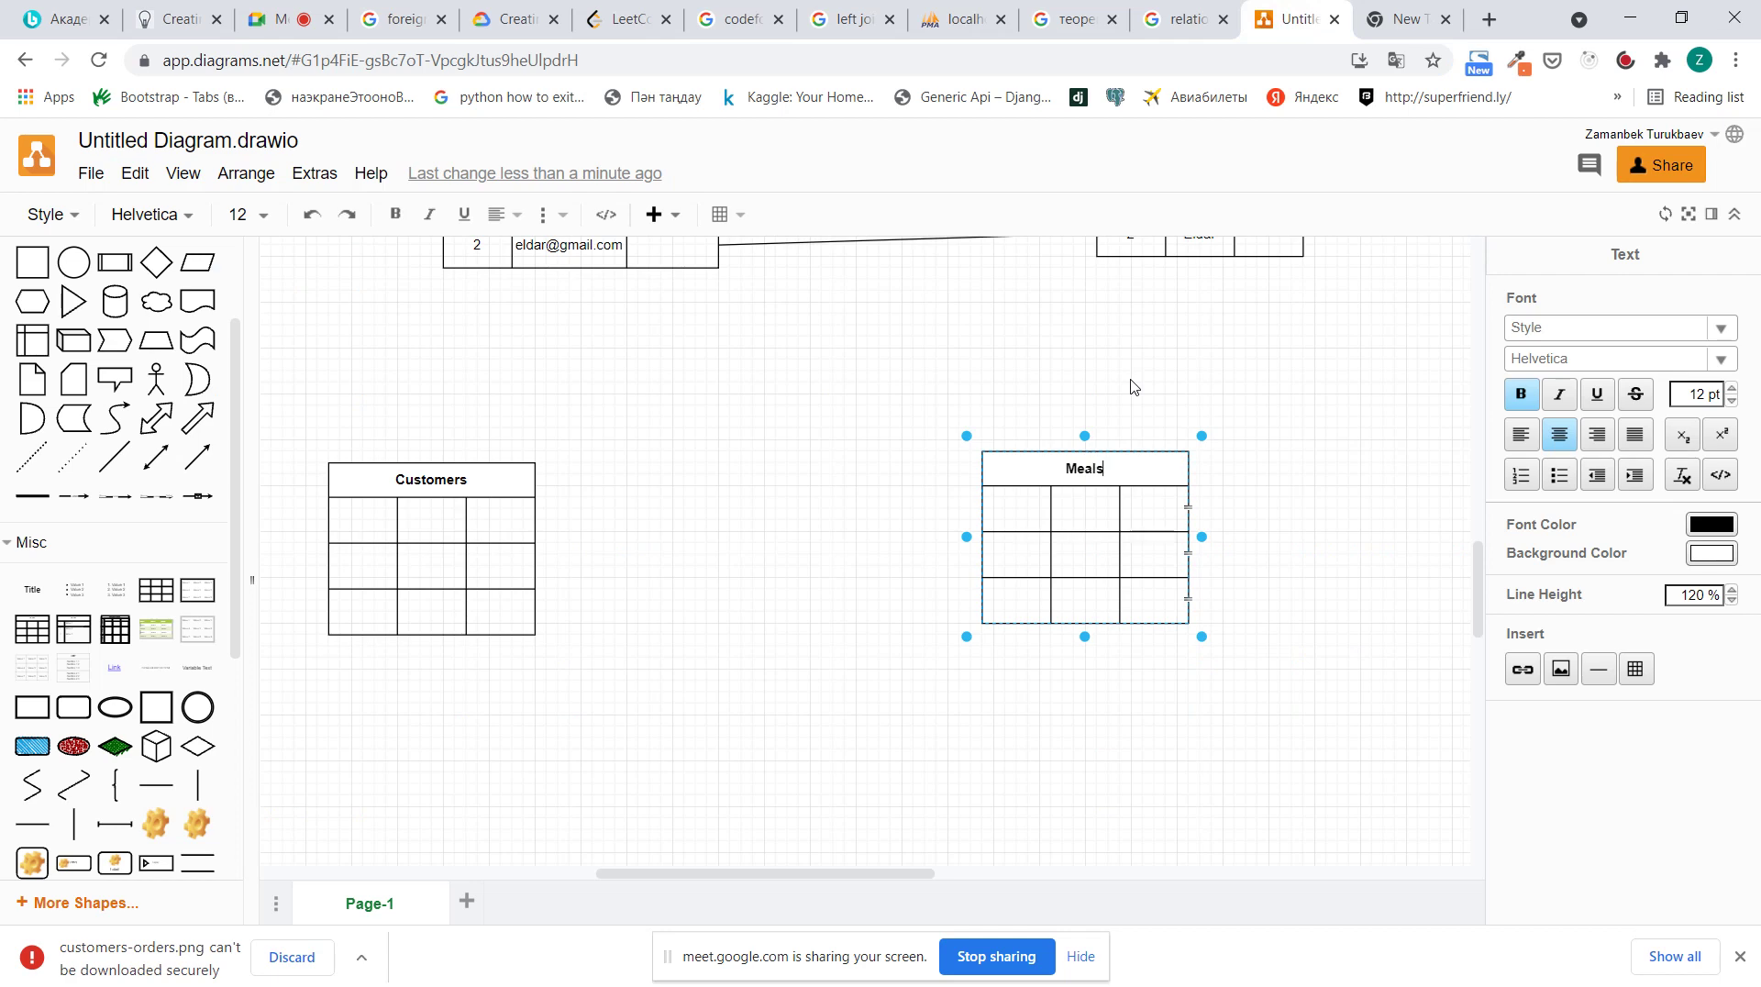
pyautogui.moveTo(1051, 455); pyautogui.dragTo(1086, 467)
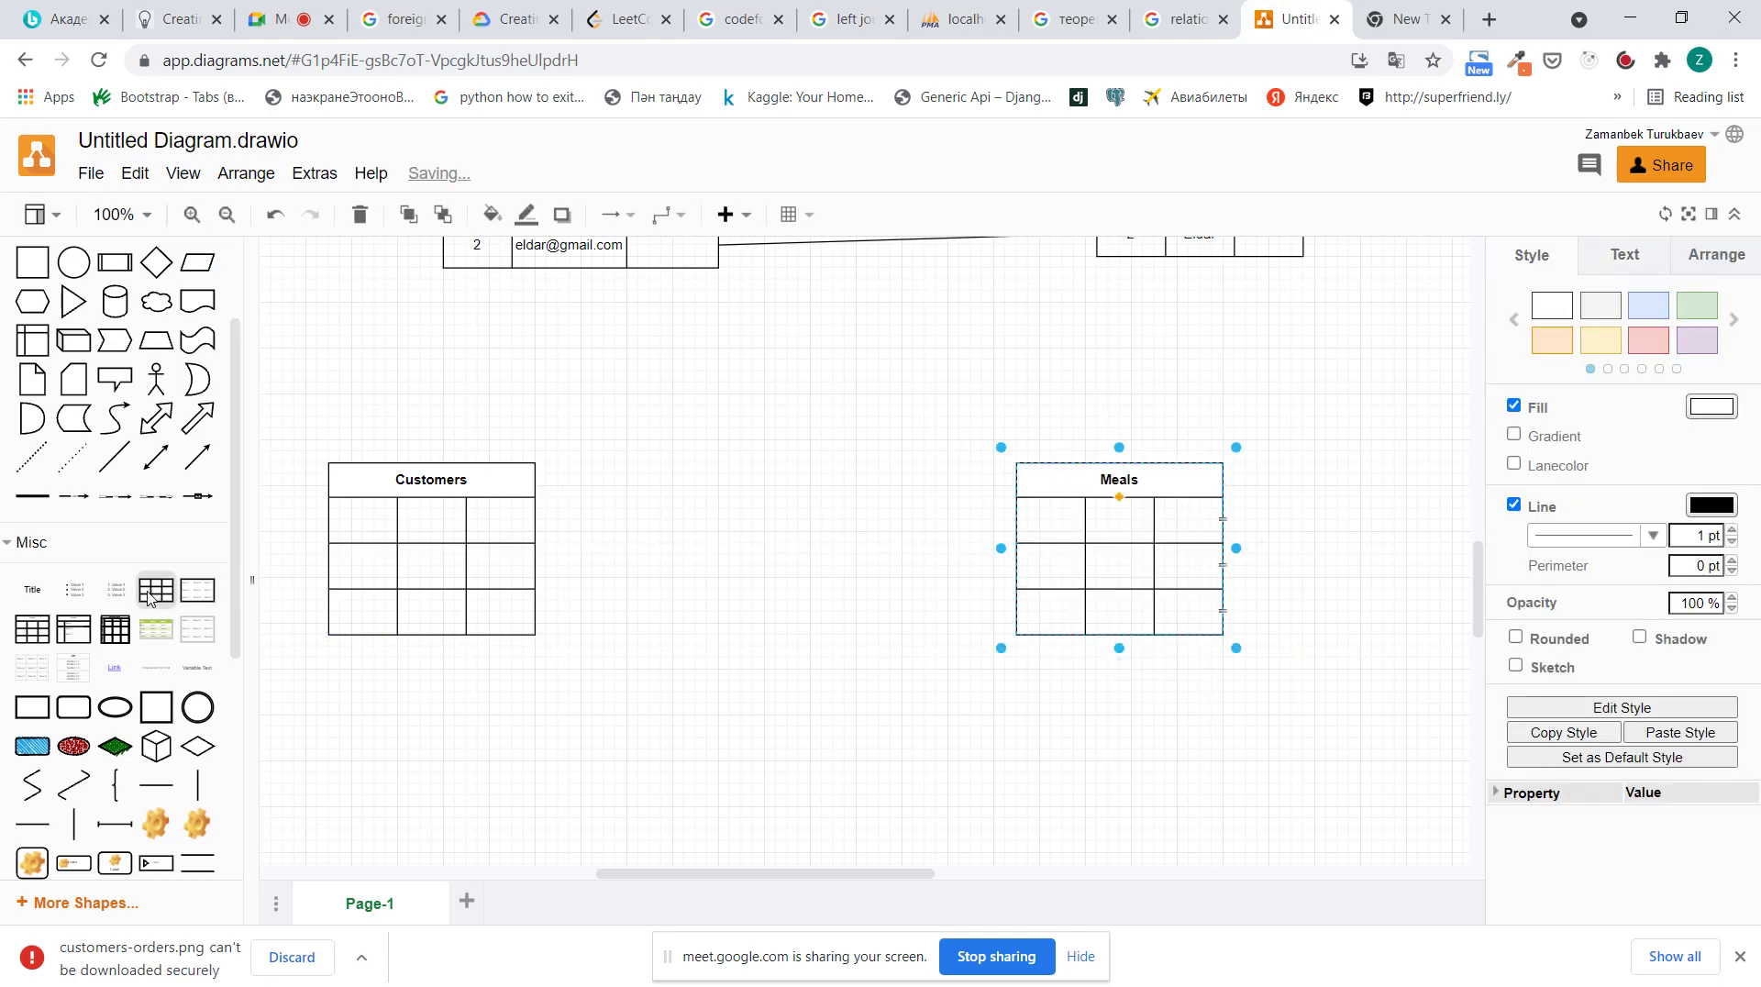
# Insert another titled table between Customers and Meals, title it Orders, and move Meals further right to space the tables out
pyautogui.click(31, 632)
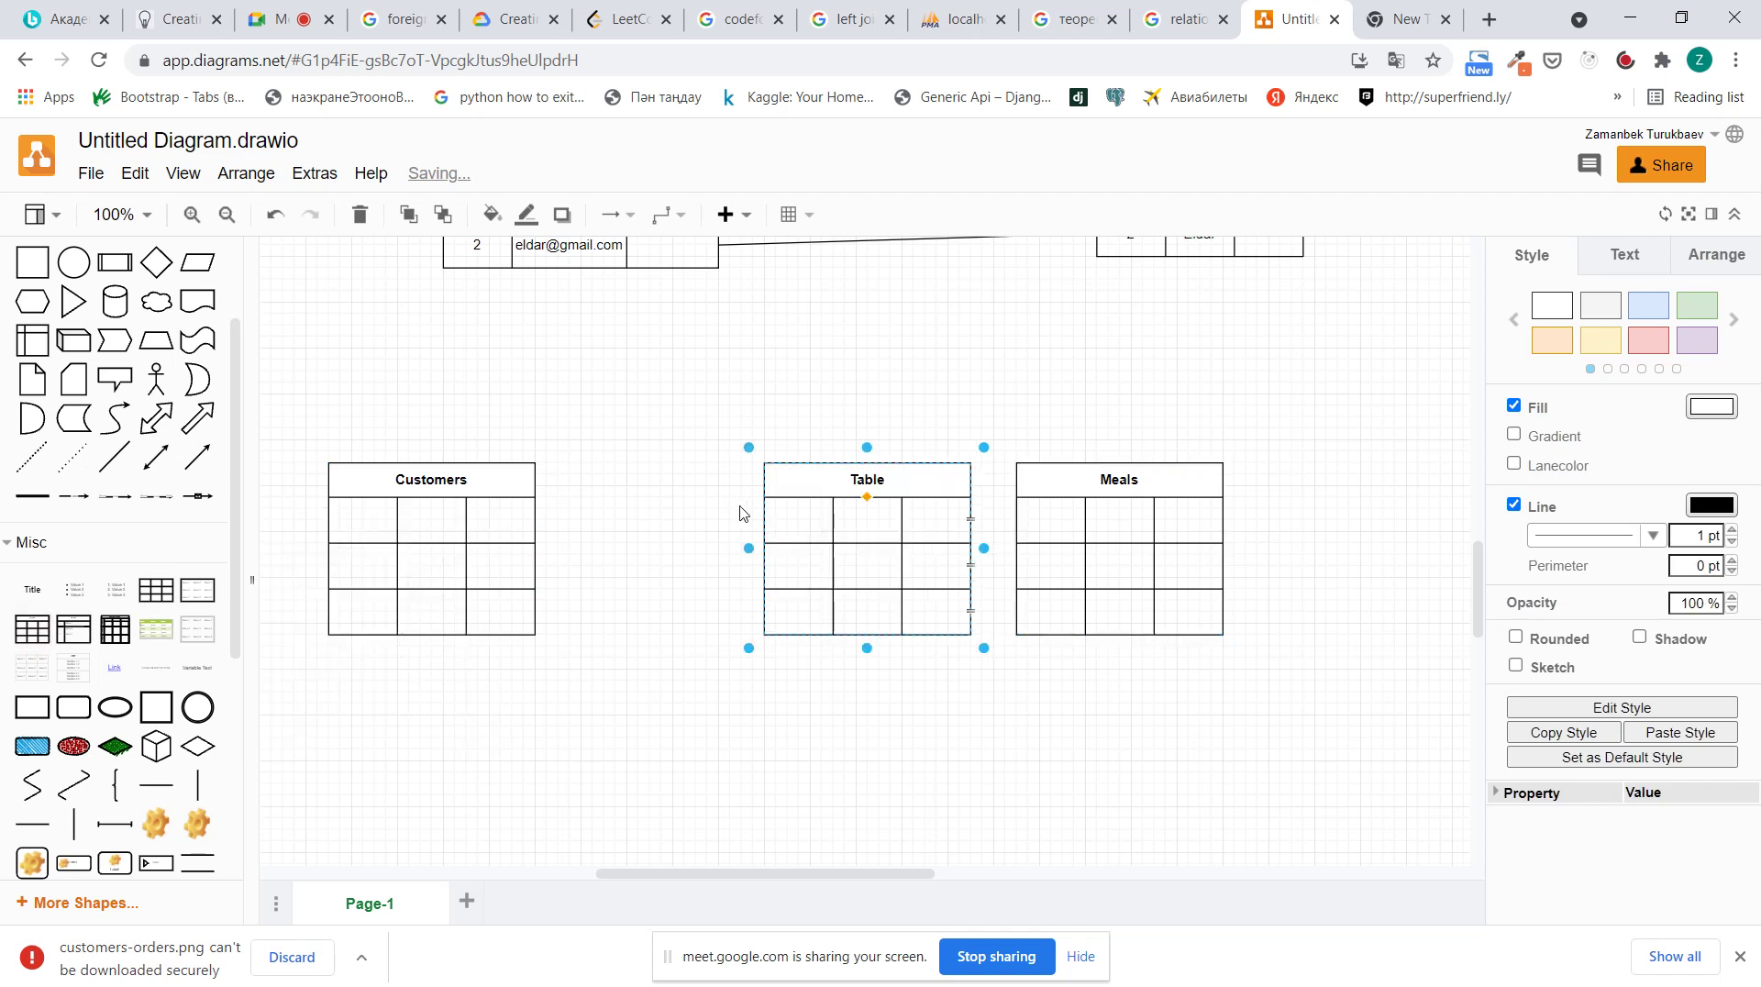
pyautogui.moveTo(829, 475); pyautogui.dragTo(761, 479)
pyautogui.doubleClick(807, 477)
pyautogui.press('BackSpace')
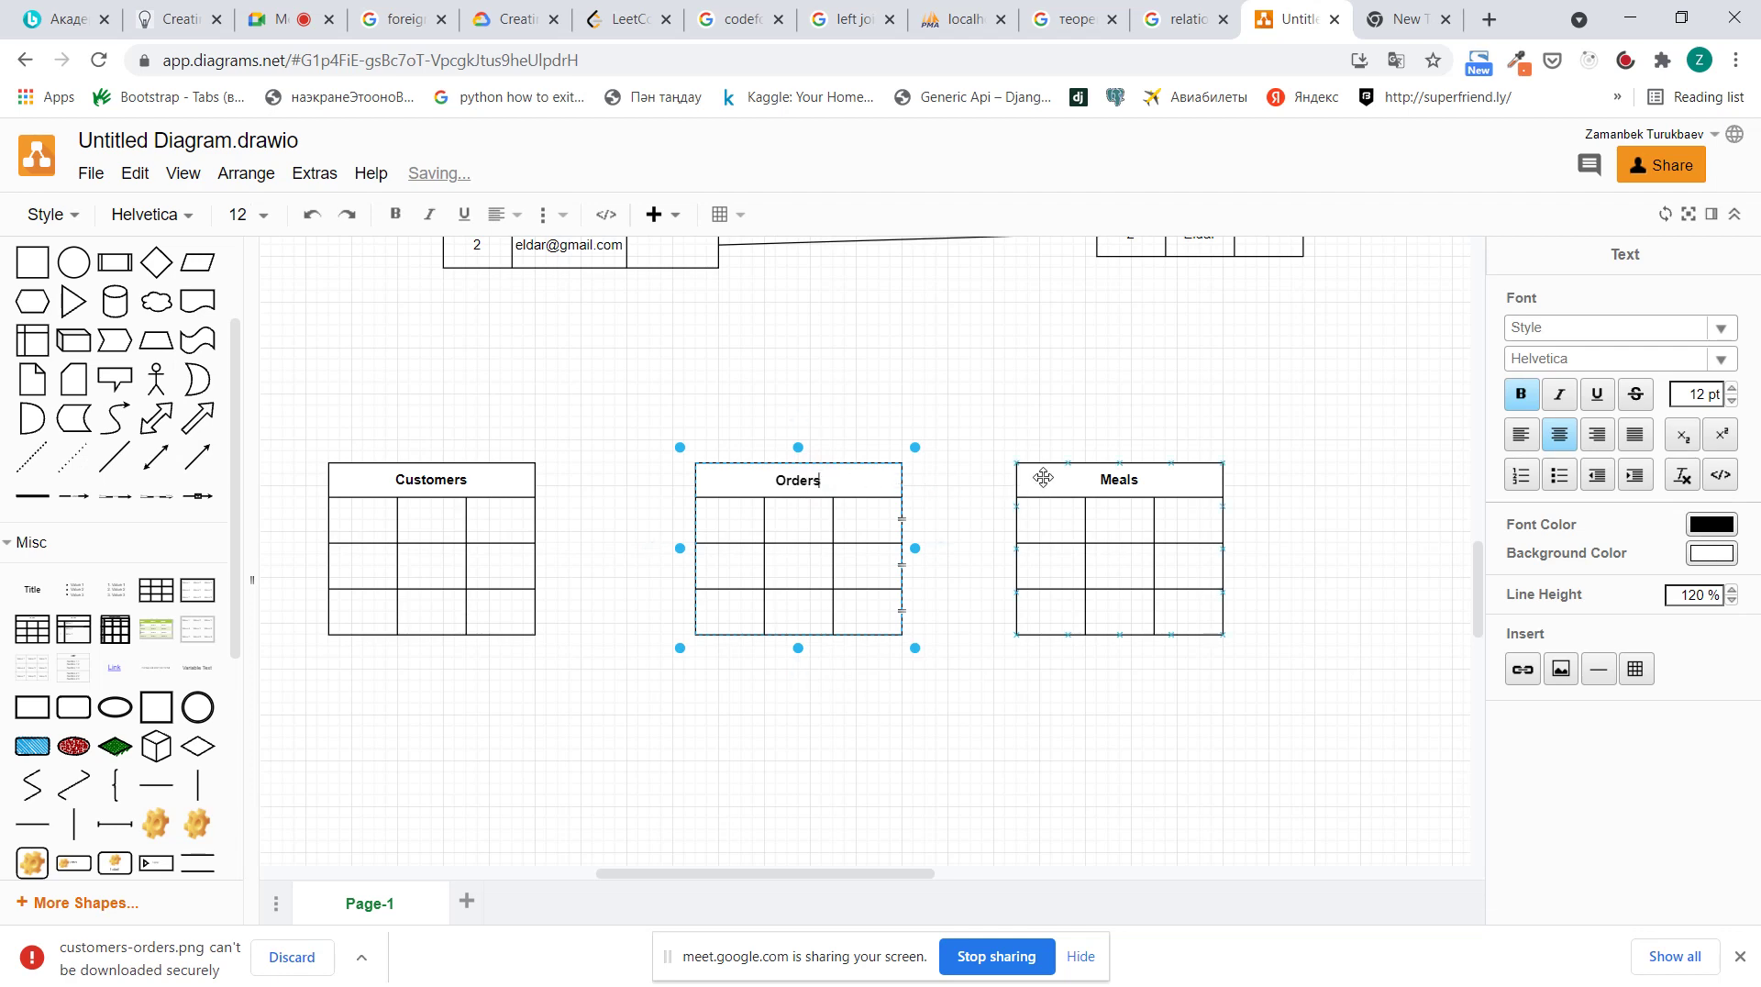
pyautogui.moveTo(1043, 477); pyautogui.dragTo(1121, 483)
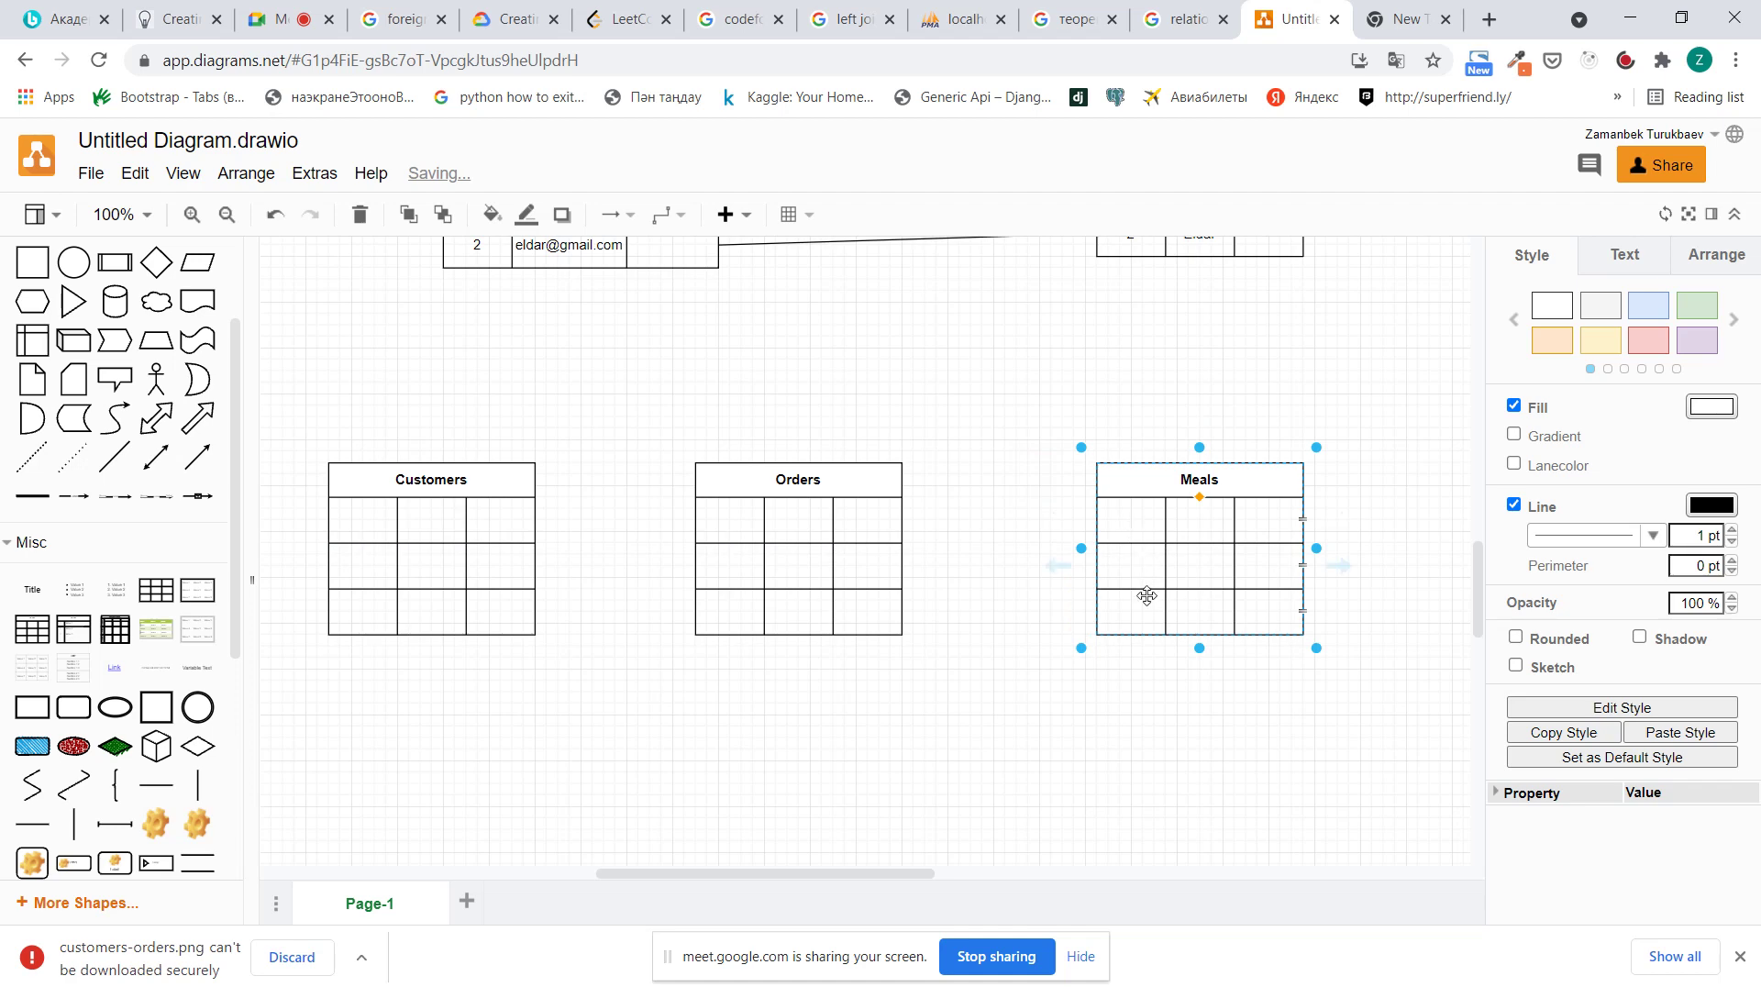
# Fill the first two cells of the Customers table's top row with 1 and Name
pyautogui.click(426, 520)
pyautogui.click(431, 563)
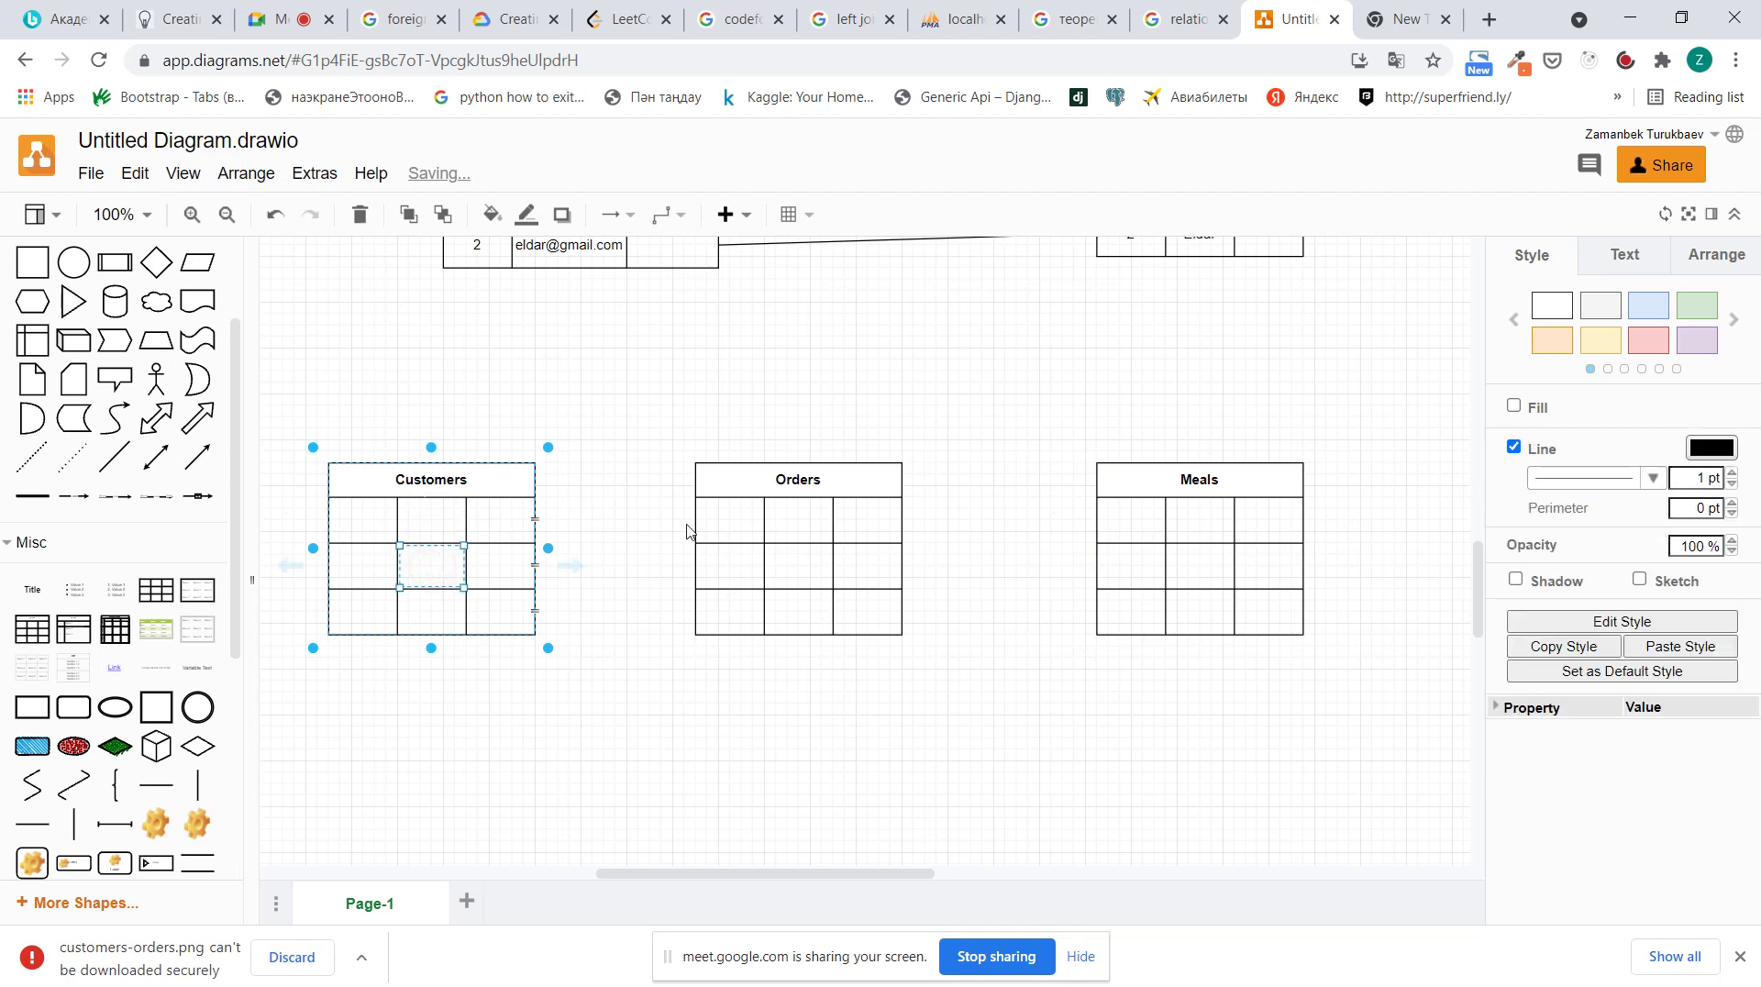
pyautogui.click(744, 520)
pyautogui.doubleClick(349, 526)
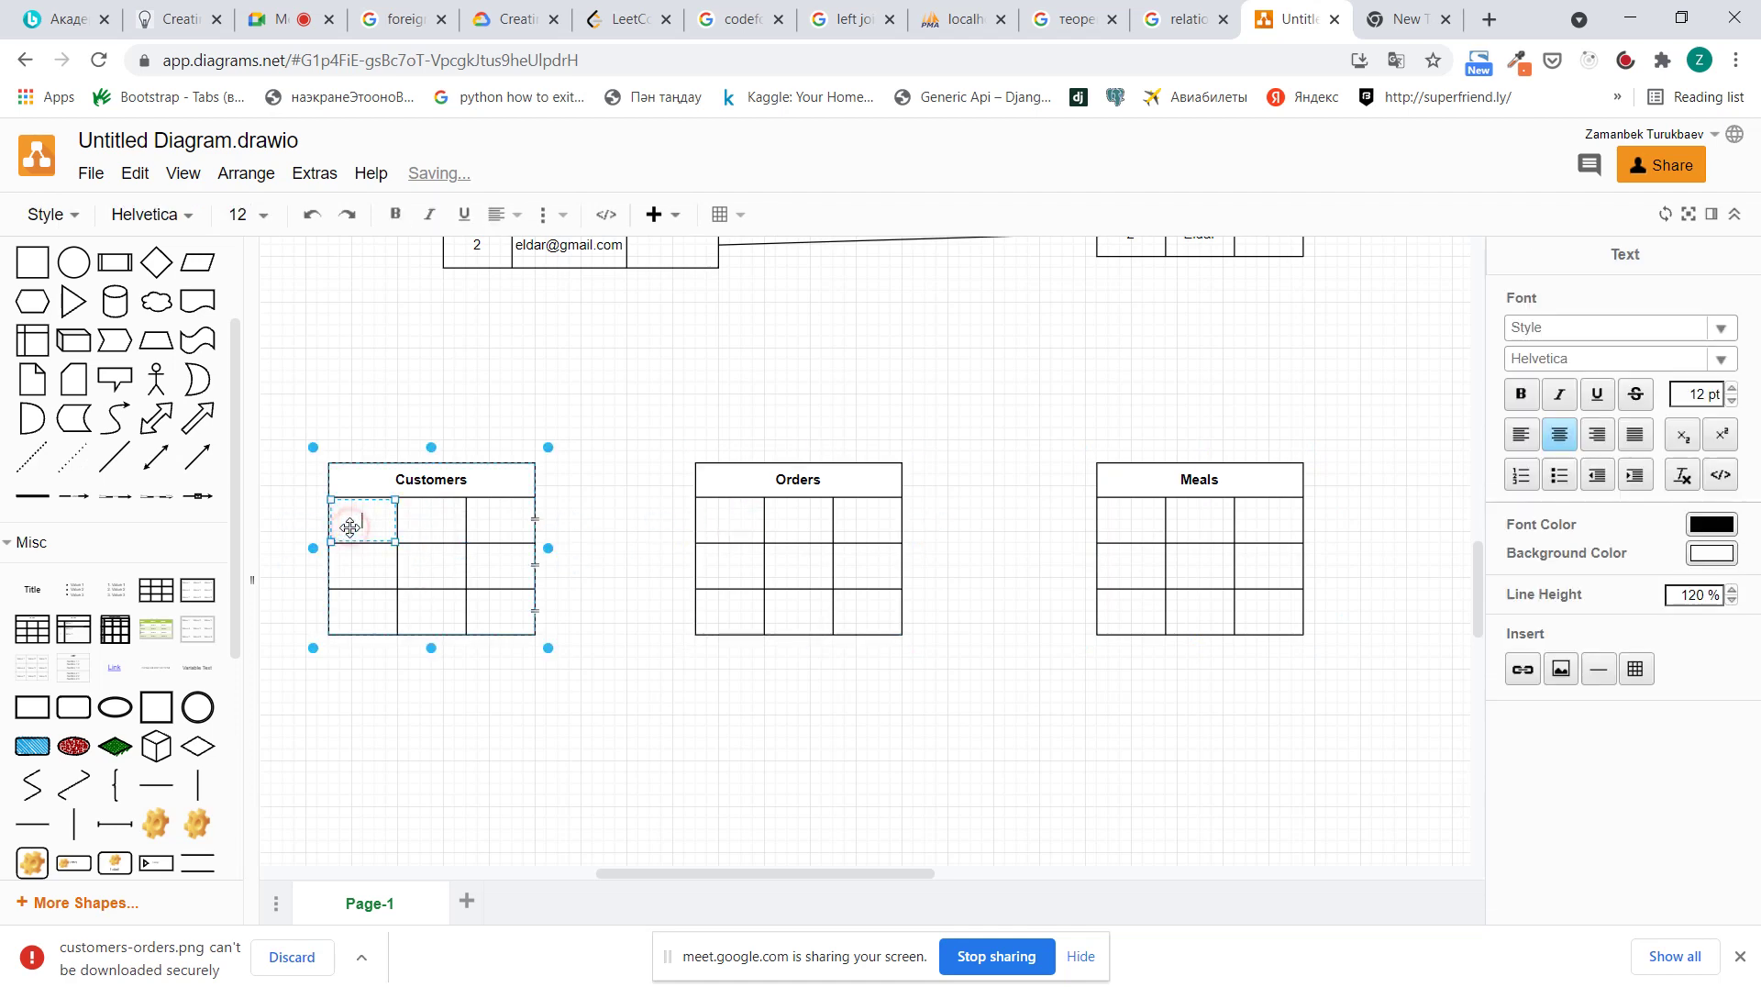
pyautogui.write('1')
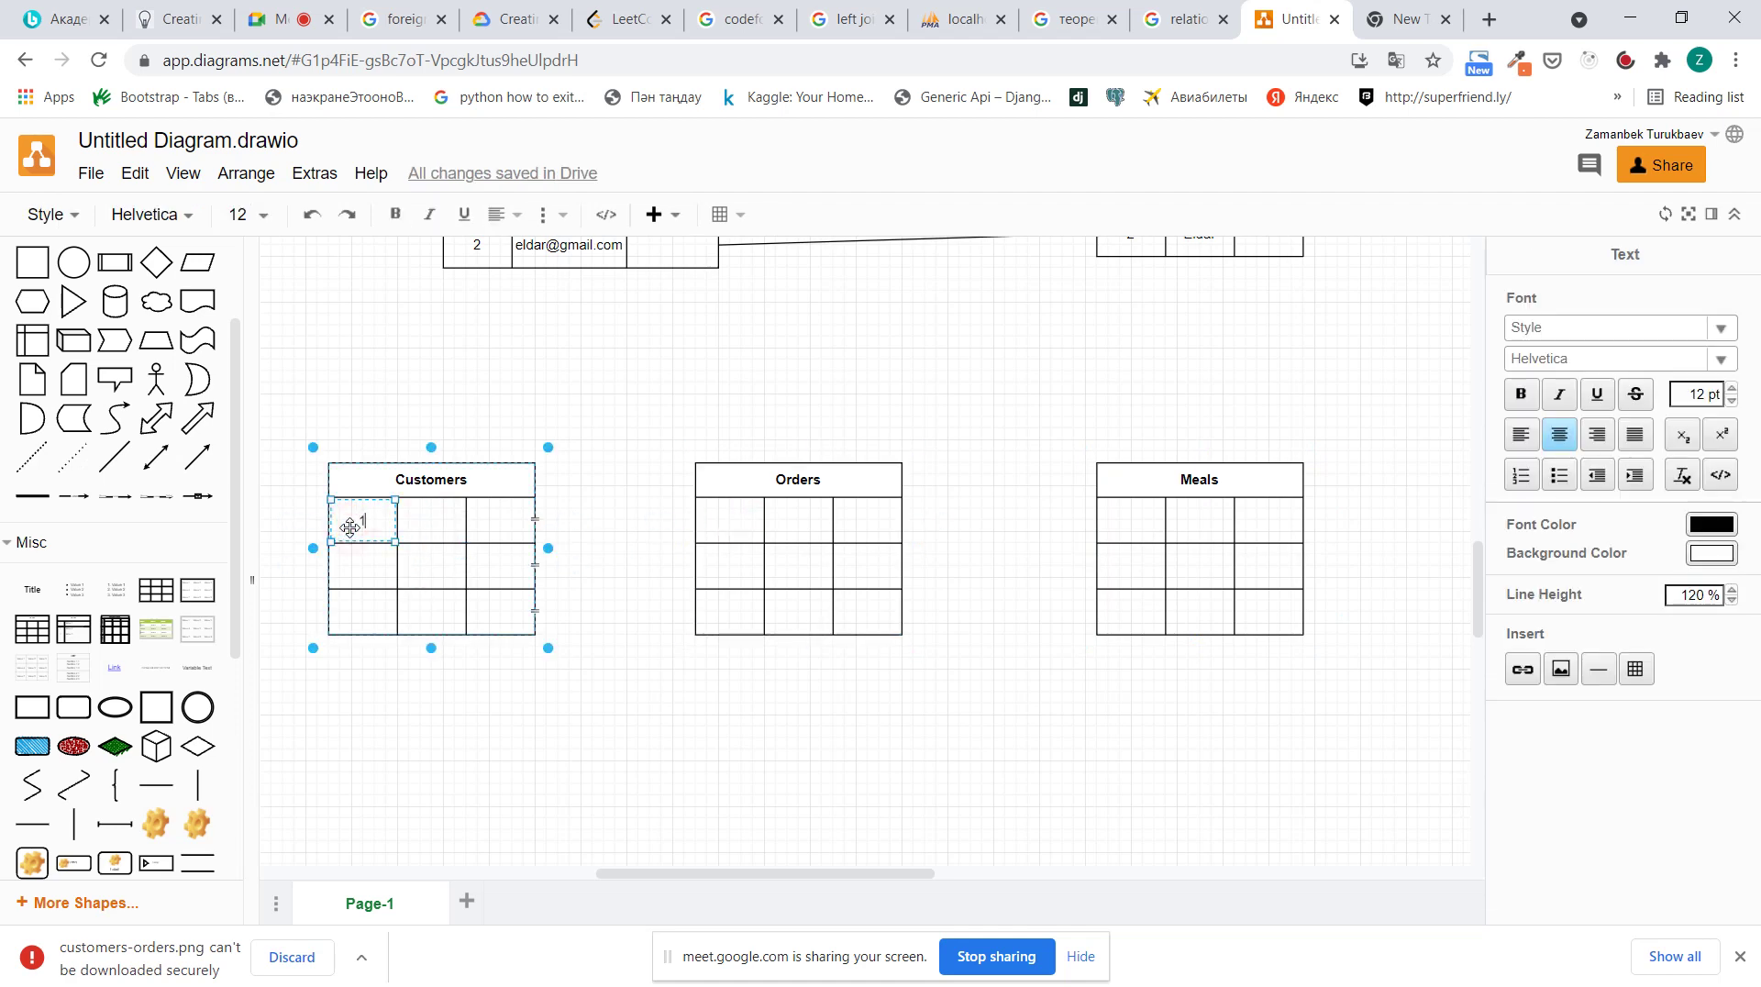
pyautogui.doubleClick(419, 529)
pyautogui.write('Name')
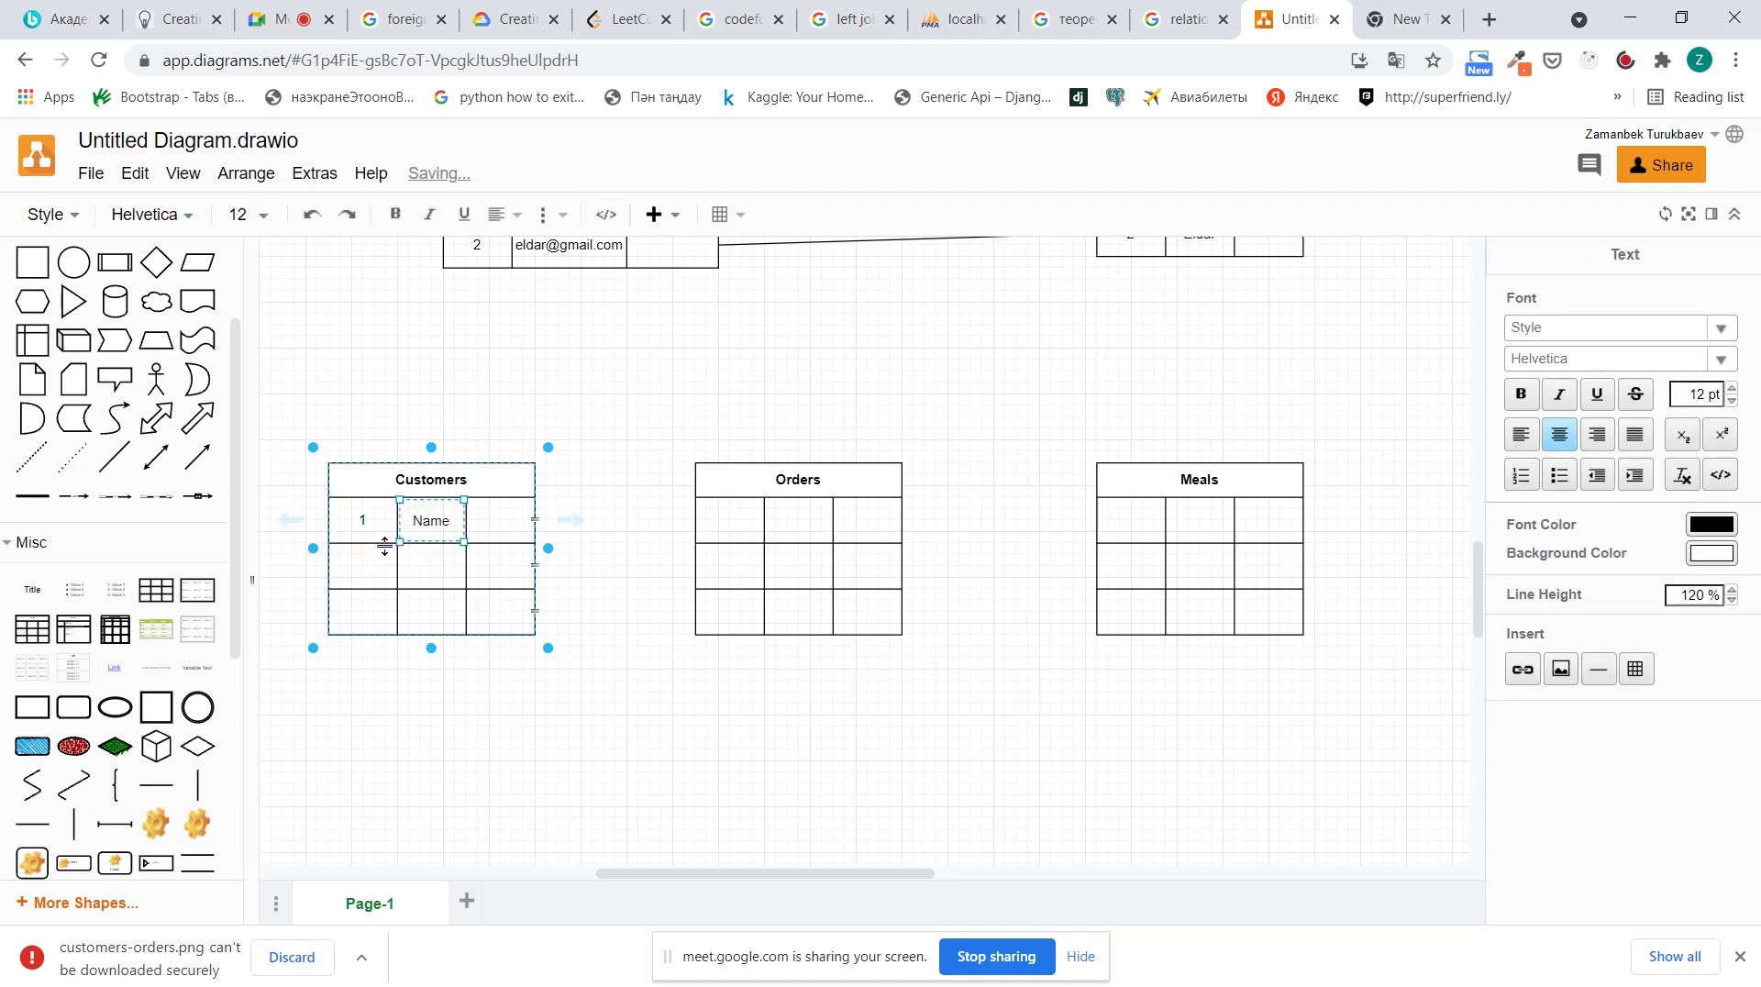